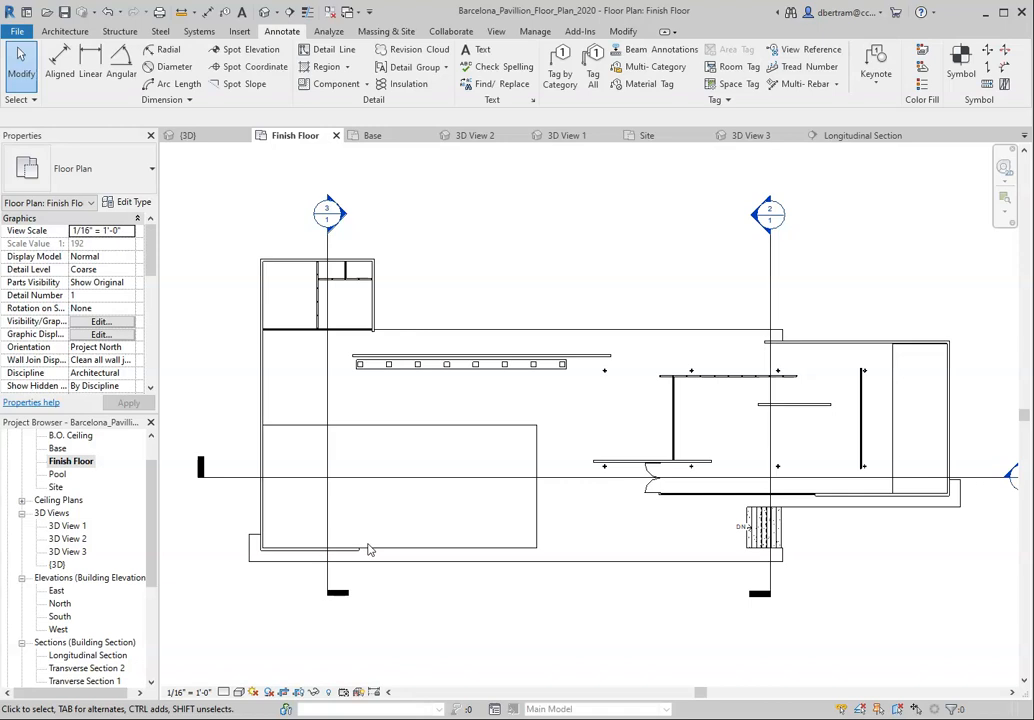
Step: Break section line 3 with a gap and shorten its upper segment to end inside the small upper room of the building
{"action": "left_click", "coordinate": [375, 462]}
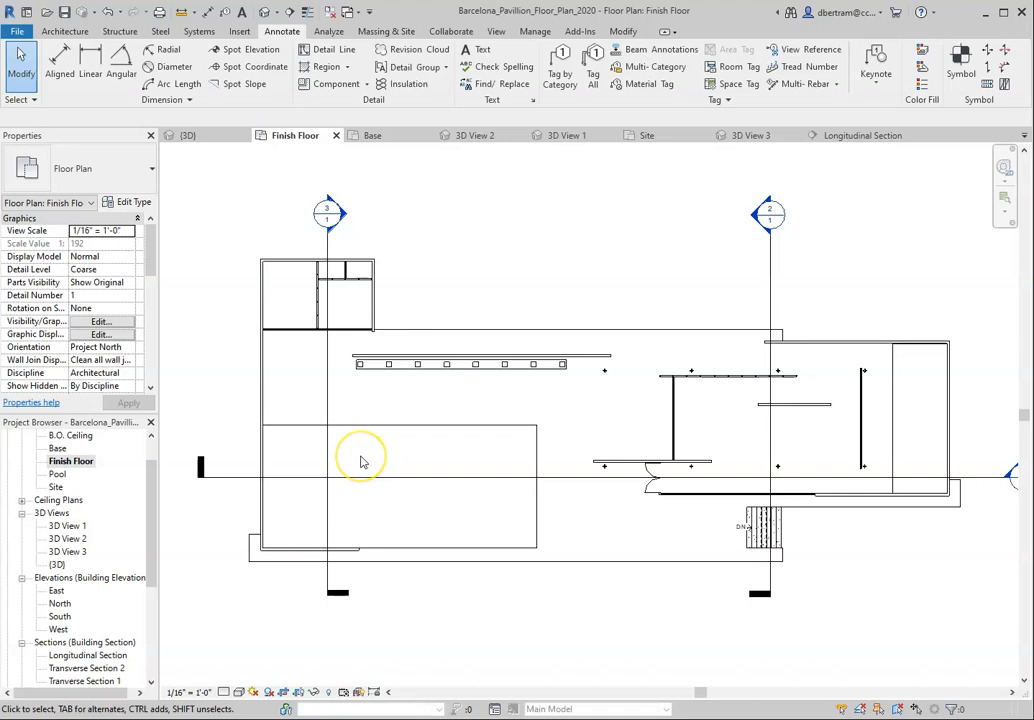
{"action": "scroll", "coordinate": [356, 456], "scroll_direction": "down", "scroll_amount": 1}
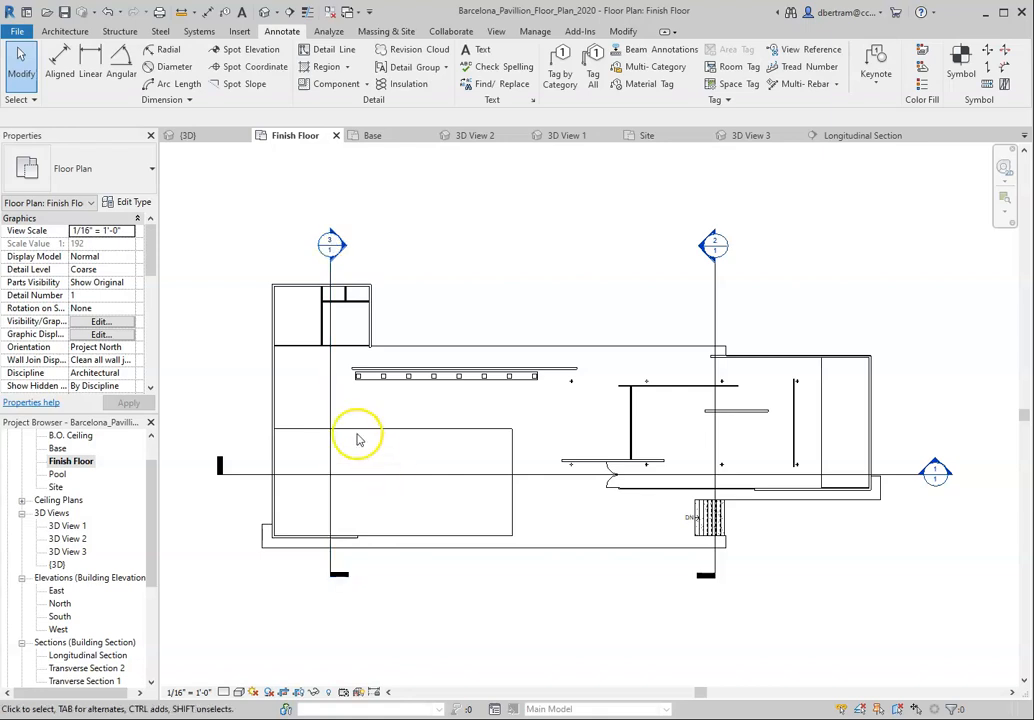
{"action": "scroll", "coordinate": [350, 432], "scroll_direction": "up", "scroll_amount": 2}
{"action": "scroll", "coordinate": [340, 425], "scroll_direction": "down", "scroll_amount": 1}
{"action": "left_click", "coordinate": [324, 396]}
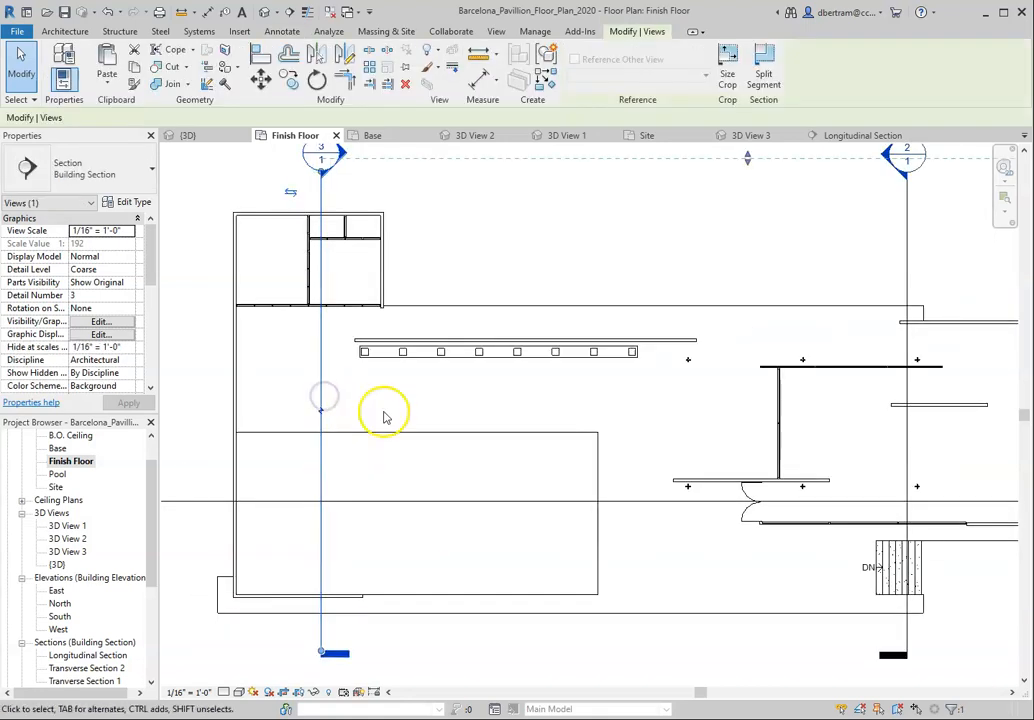
{"action": "scroll", "coordinate": [351, 450], "scroll_direction": "down", "scroll_amount": 1}
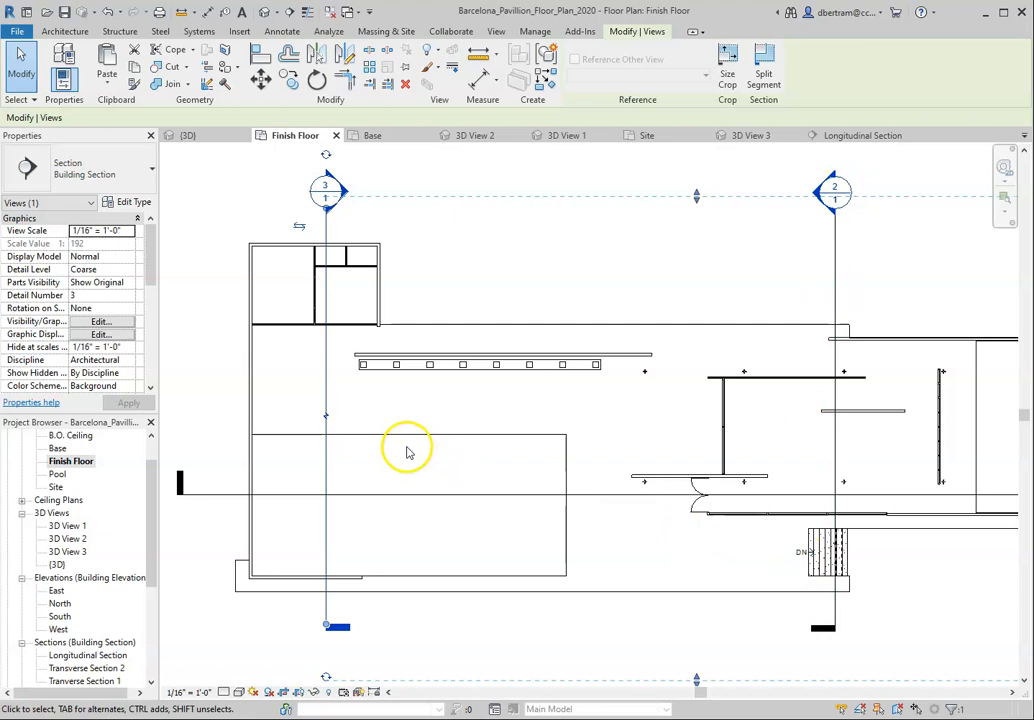
{"action": "scroll", "coordinate": [330, 428], "scroll_direction": "up", "scroll_amount": 2}
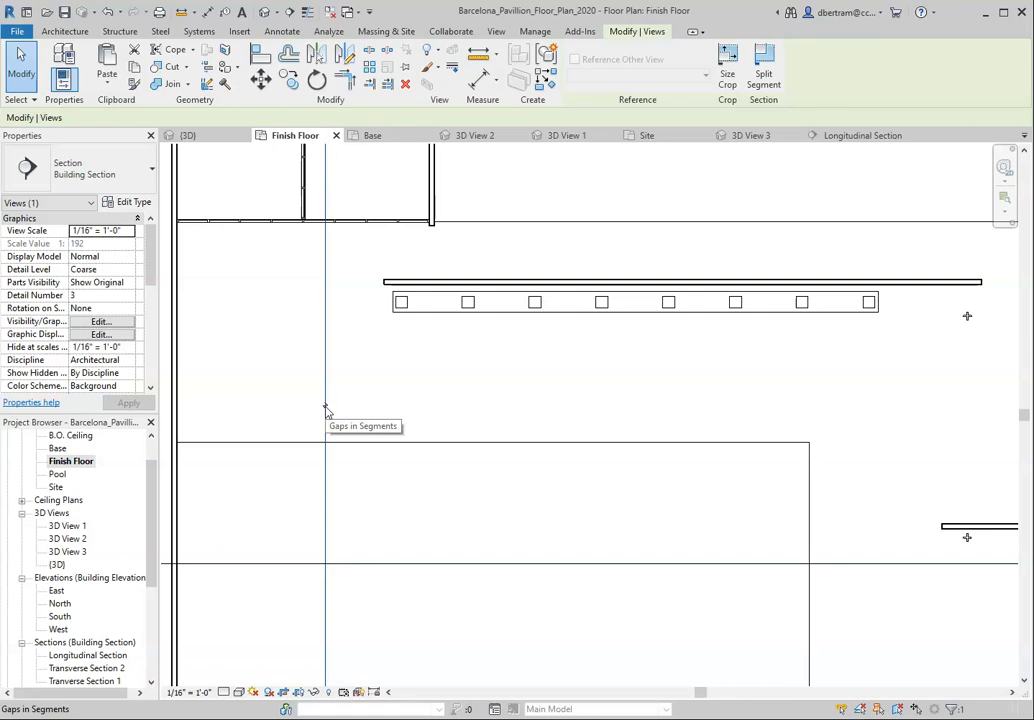
{"action": "scroll", "coordinate": [340, 415], "scroll_direction": "down", "scroll_amount": 3}
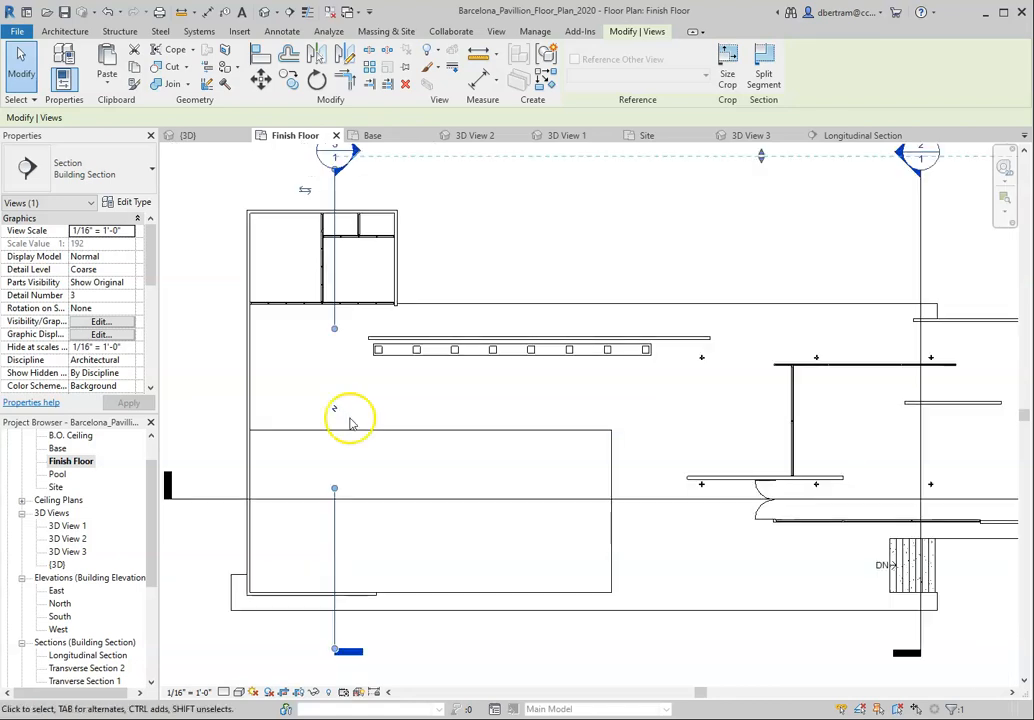
{"action": "scroll", "coordinate": [403, 288], "scroll_direction": "up", "scroll_amount": 2}
{"action": "mouse_move", "coordinate": [308, 393]}
{"action": "left_mouse_down"}
{"action": "mouse_move", "coordinate": [328, 288]}
{"action": "mouse_move", "coordinate": [330, 298]}
{"action": "left_mouse_up"}
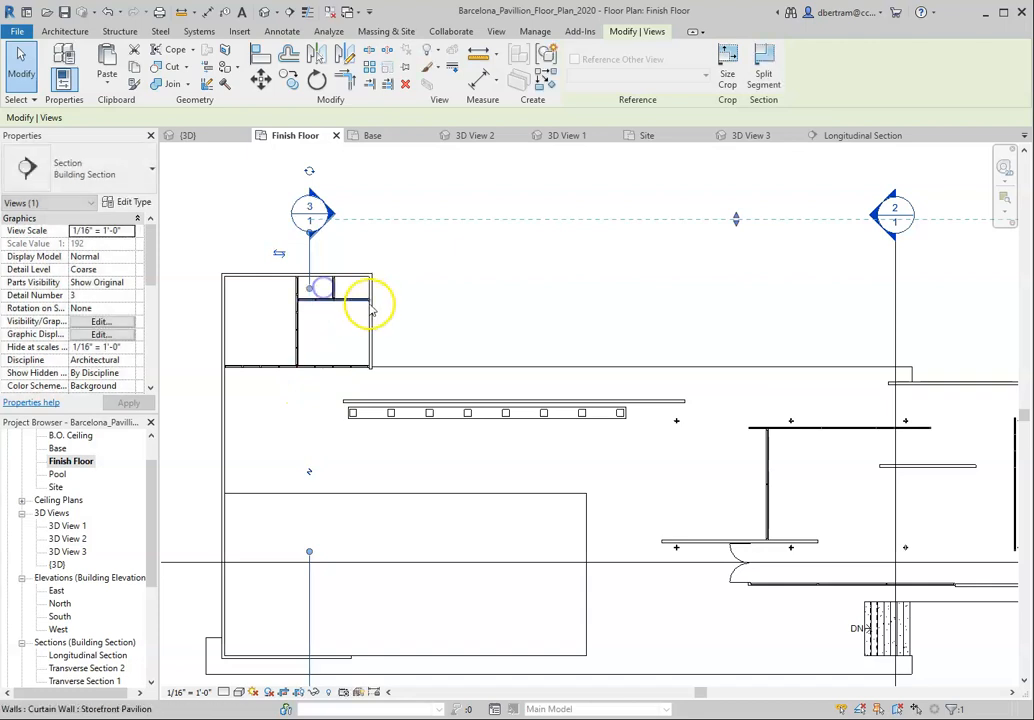
{"action": "left_click", "coordinate": [467, 303]}
Step: Shorten the lower segment of section line 3 so it ends just inside the lower edge of the large pool
{"action": "scroll", "coordinate": [450, 295], "scroll_direction": "down", "scroll_amount": 2}
{"action": "scroll", "coordinate": [339, 519], "scroll_direction": "up", "scroll_amount": 2}
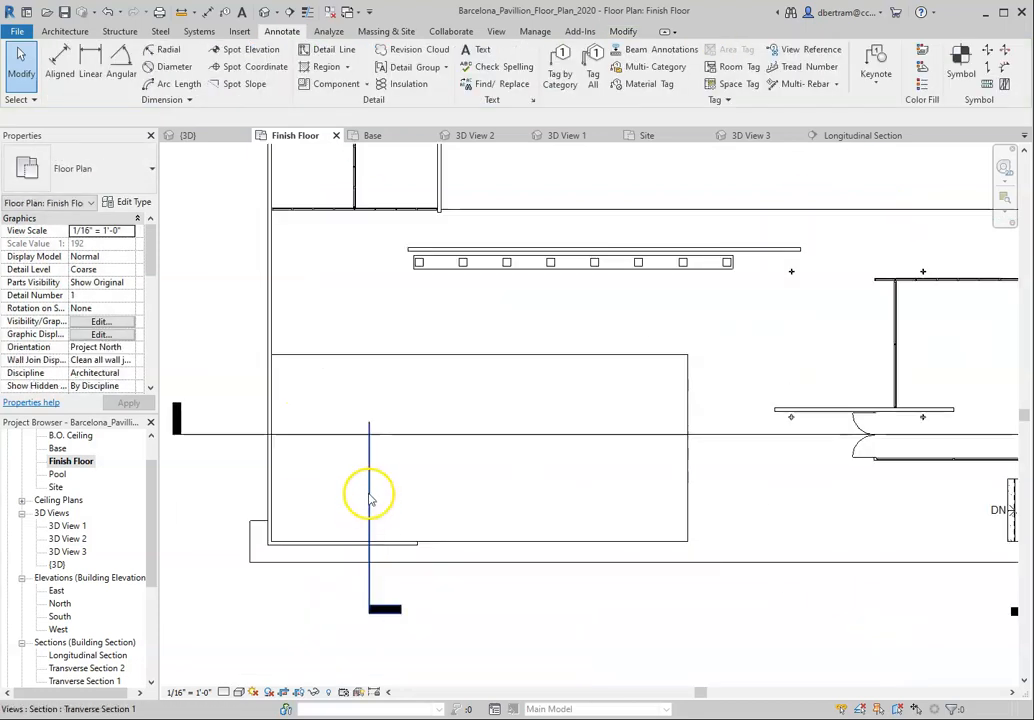
{"action": "left_click", "coordinate": [370, 432]}
{"action": "left_click_drag", "start_coordinate": [369, 424], "coordinate": [370, 533]}
{"action": "left_click", "coordinate": [413, 499]}
Step: Break the Longitudinal Section line with a gap and pull both segments back to just inside the building's end walls
{"action": "scroll", "coordinate": [411, 501], "scroll_direction": "down", "scroll_amount": 3}
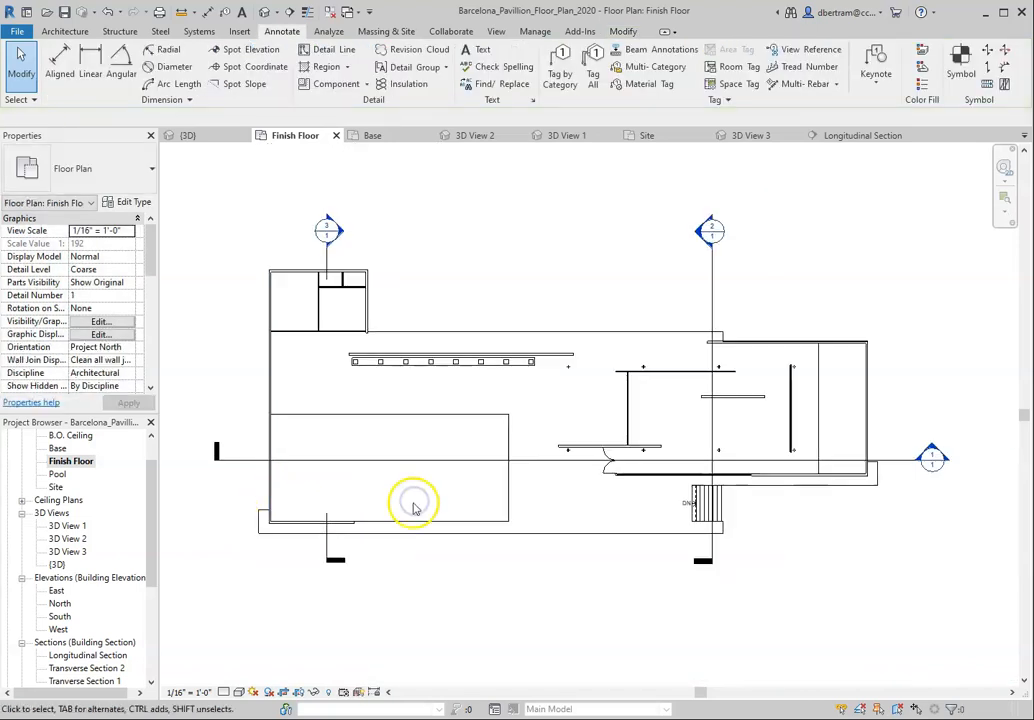
{"action": "left_click", "coordinate": [531, 463]}
{"action": "left_click", "coordinate": [569, 460]}
{"action": "left_click_drag", "start_coordinate": [565, 460], "coordinate": [293, 462]}
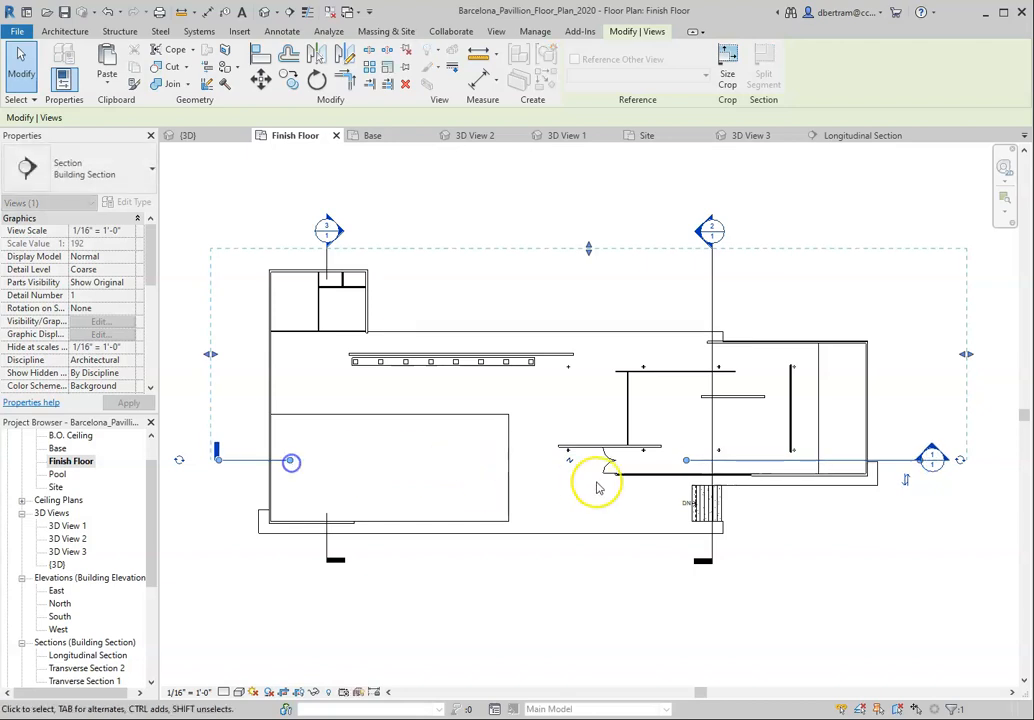
{"action": "left_click_drag", "start_coordinate": [686, 461], "coordinate": [856, 470]}
Step: Break section line 2 with a gap, ending its upper segment above the building and its lower segment within the stairs
{"action": "left_click", "coordinate": [712, 400]}
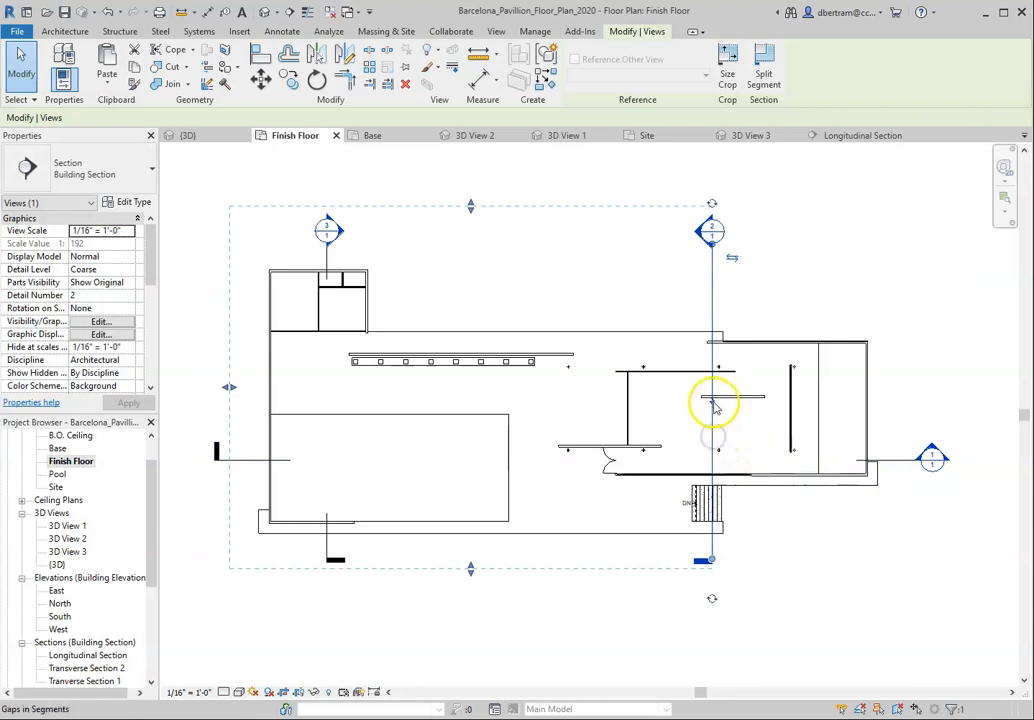
{"action": "left_click_drag", "start_coordinate": [712, 401], "coordinate": [722, 270]}
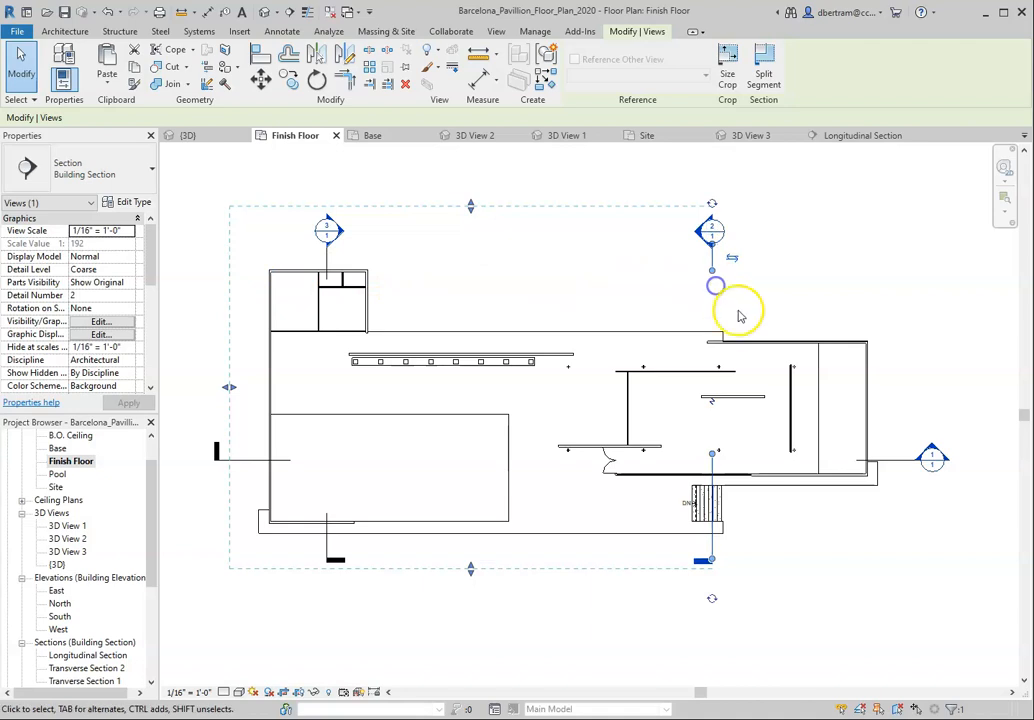
{"action": "left_click_drag", "start_coordinate": [711, 455], "coordinate": [714, 500]}
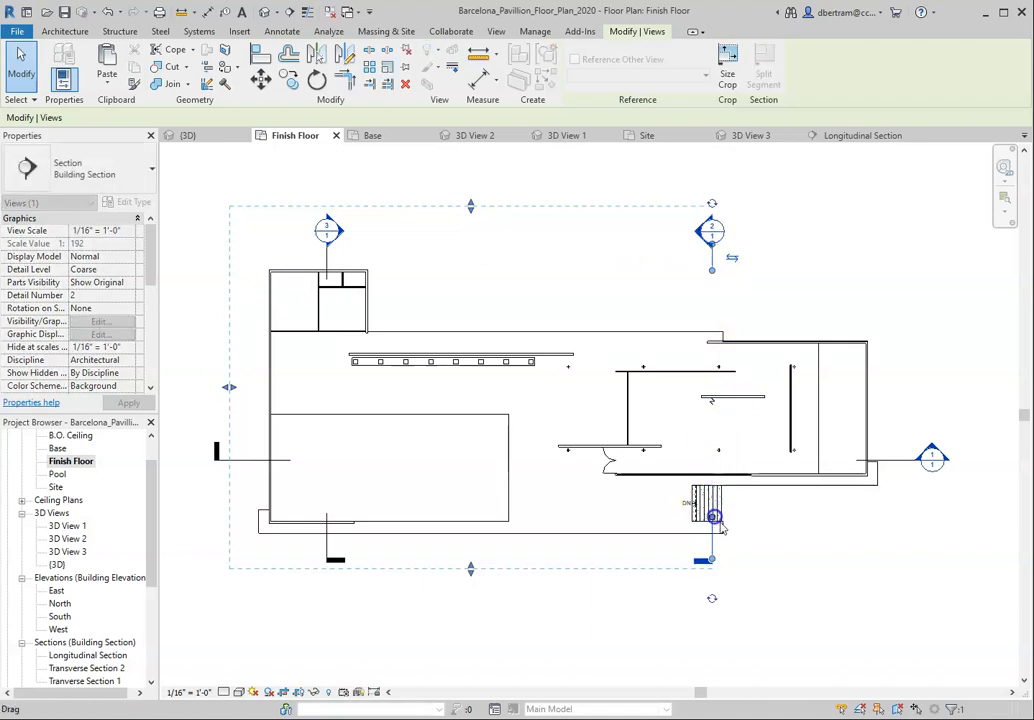
{"action": "left_click", "coordinate": [812, 590]}
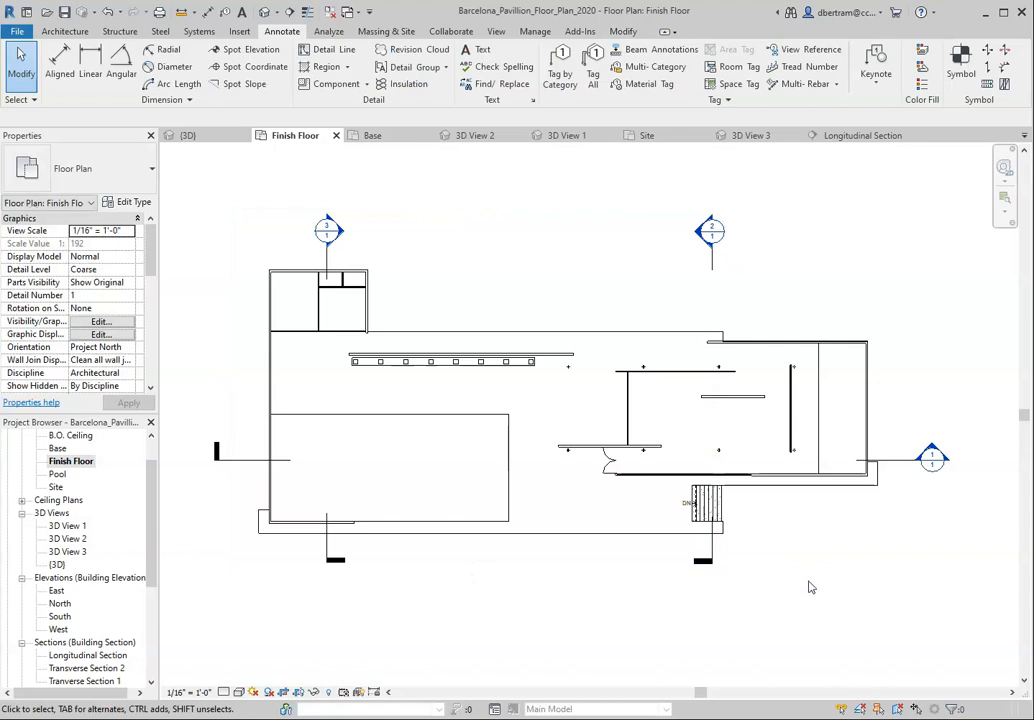
Step: Extend the upper segment of section line 2 down to just past the building's upper wall
{"action": "left_click", "coordinate": [714, 275]}
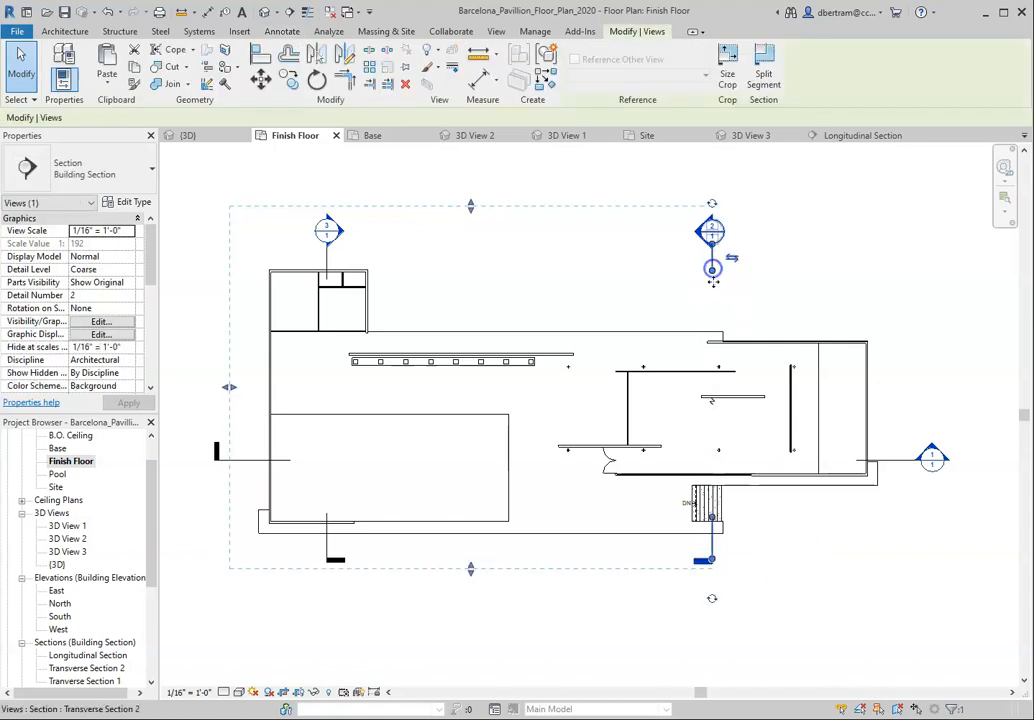
{"action": "left_click_drag", "start_coordinate": [714, 275], "coordinate": [712, 350]}
{"action": "left_click", "coordinate": [870, 307]}
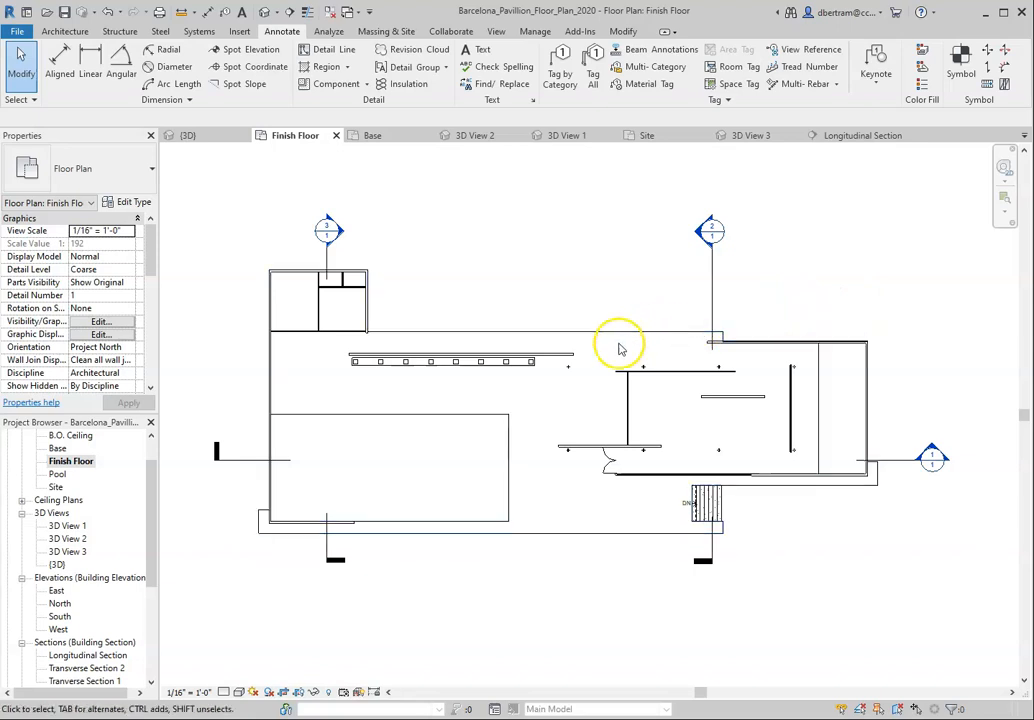
{"action": "scroll", "coordinate": [508, 367], "scroll_direction": "up", "scroll_amount": 1}
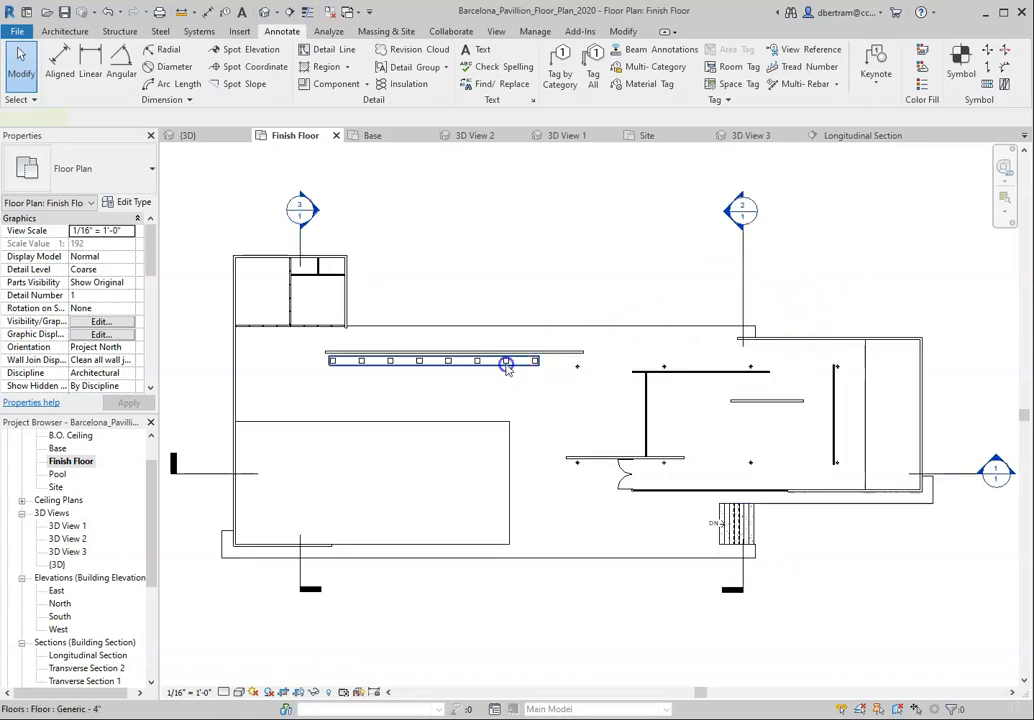
{"action": "left_click", "coordinate": [507, 376]}
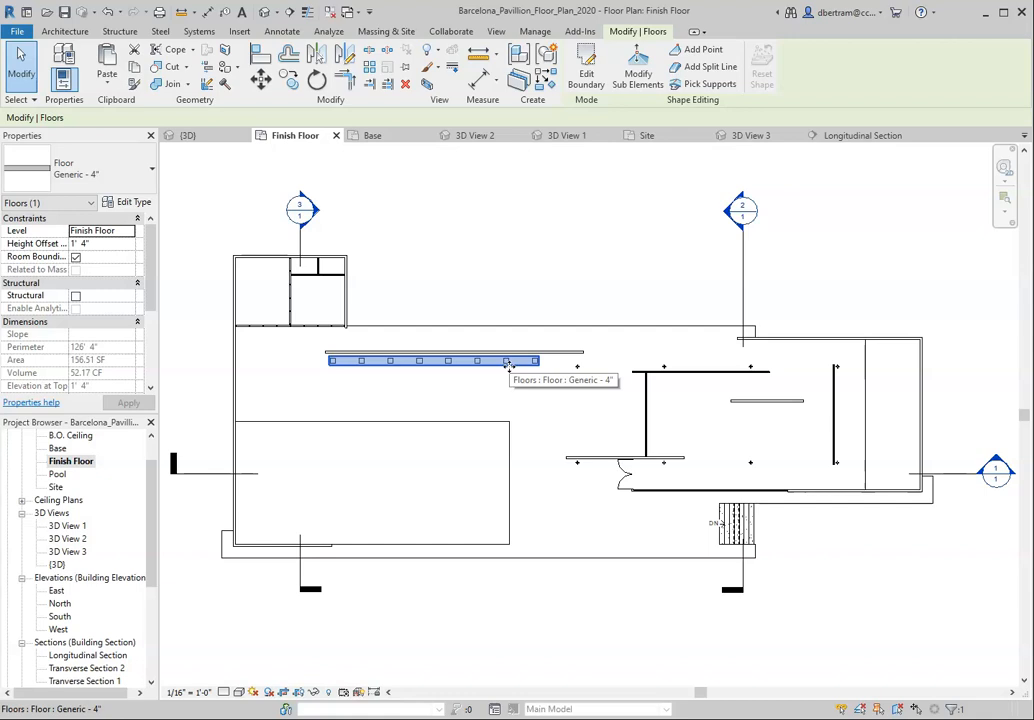
{"action": "left_click", "coordinate": [224, 693]}
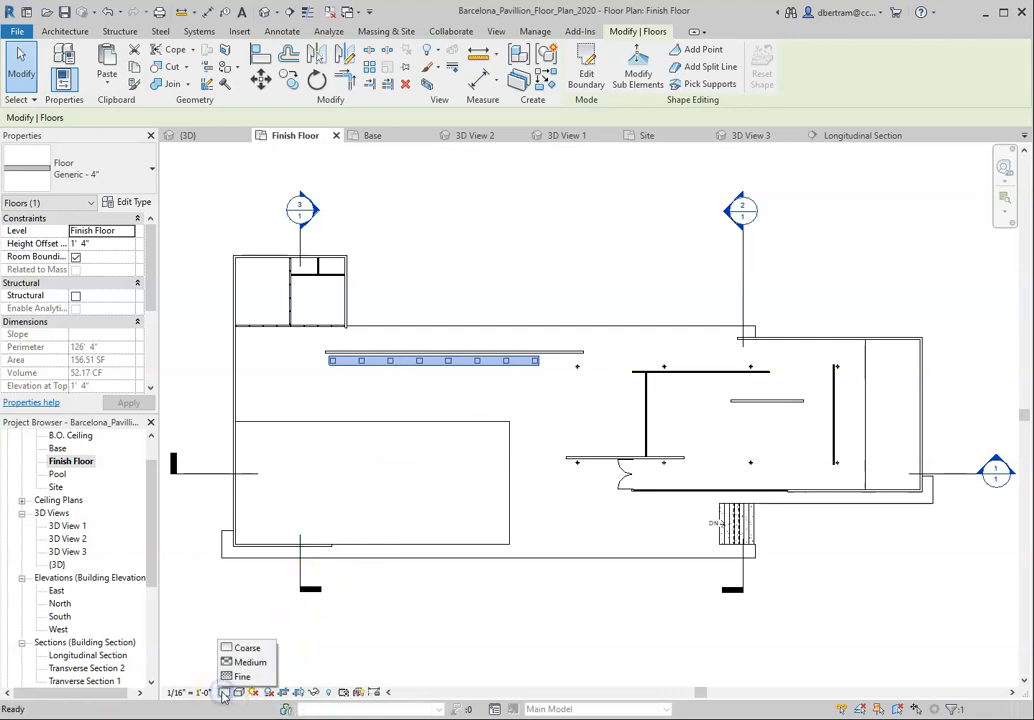
{"action": "left_click", "coordinate": [240, 693]}
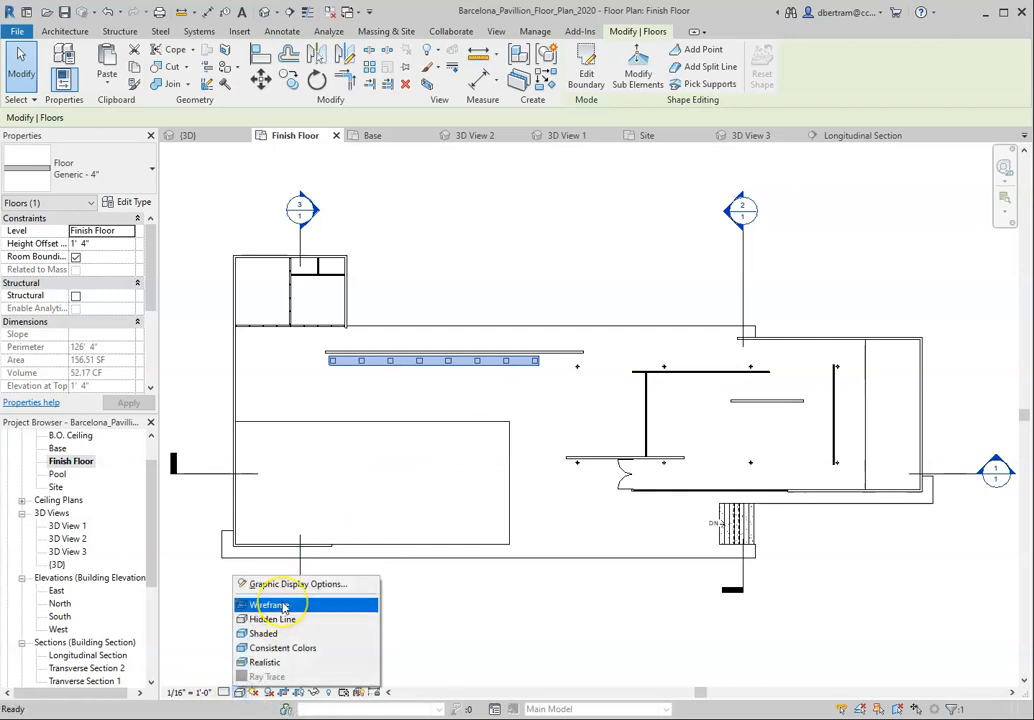
{"action": "left_click", "coordinate": [479, 612]}
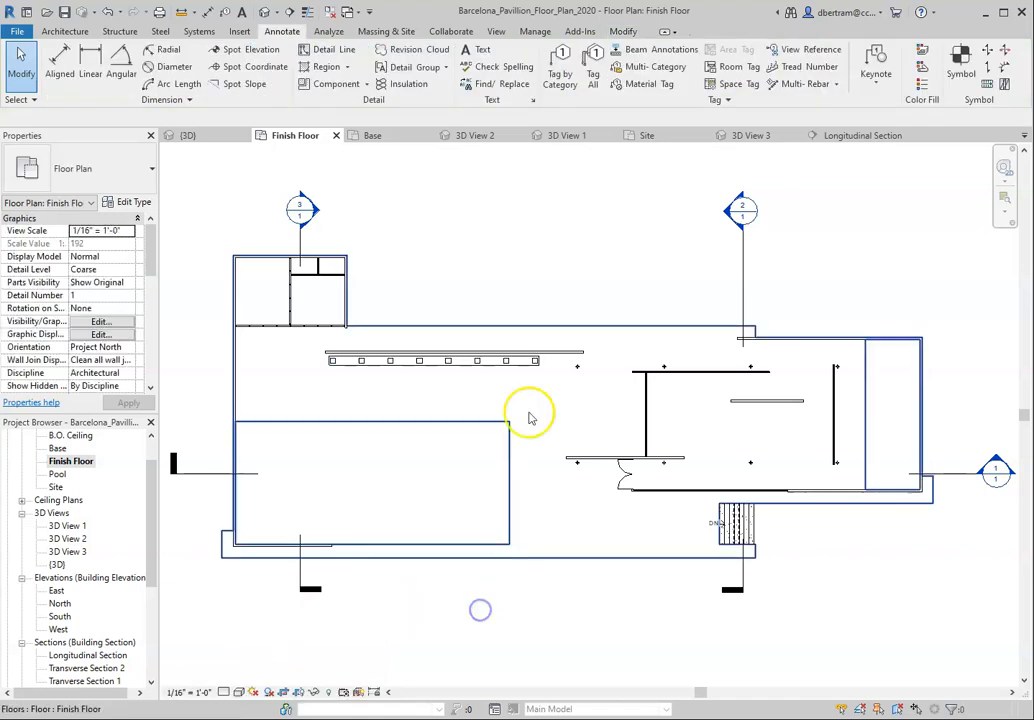
Step: Override the graphics of the bench's Floors category in the Finish Floor plan, setting its surface transparency to 0
{"action": "scroll", "coordinate": [547, 355], "scroll_direction": "up", "scroll_amount": 3}
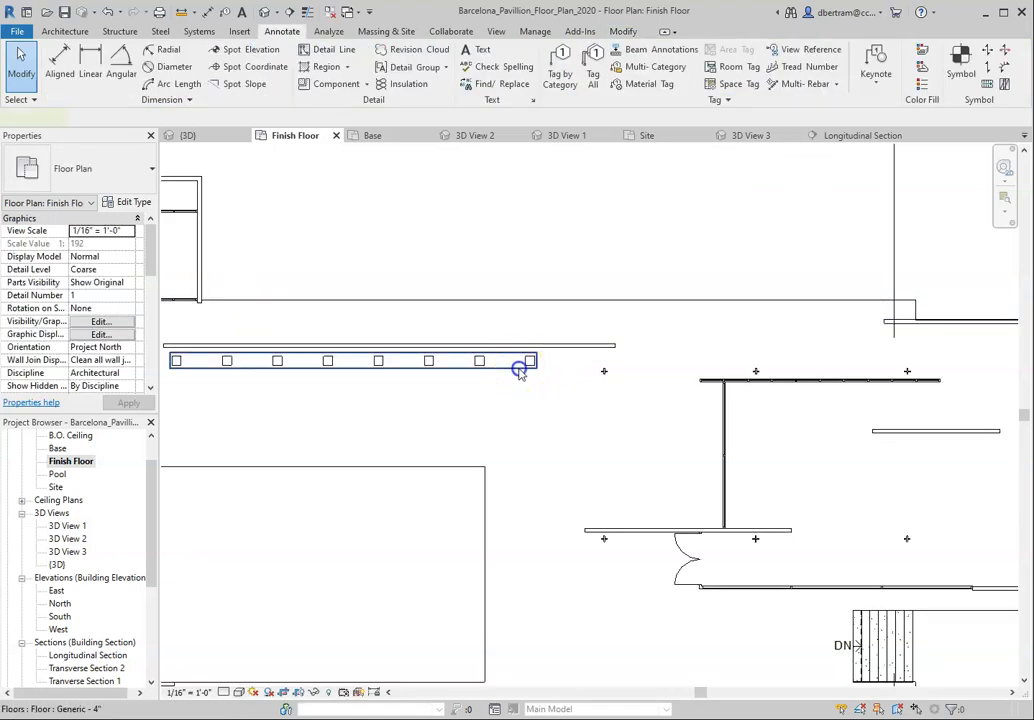
{"action": "left_click", "coordinate": [520, 368]}
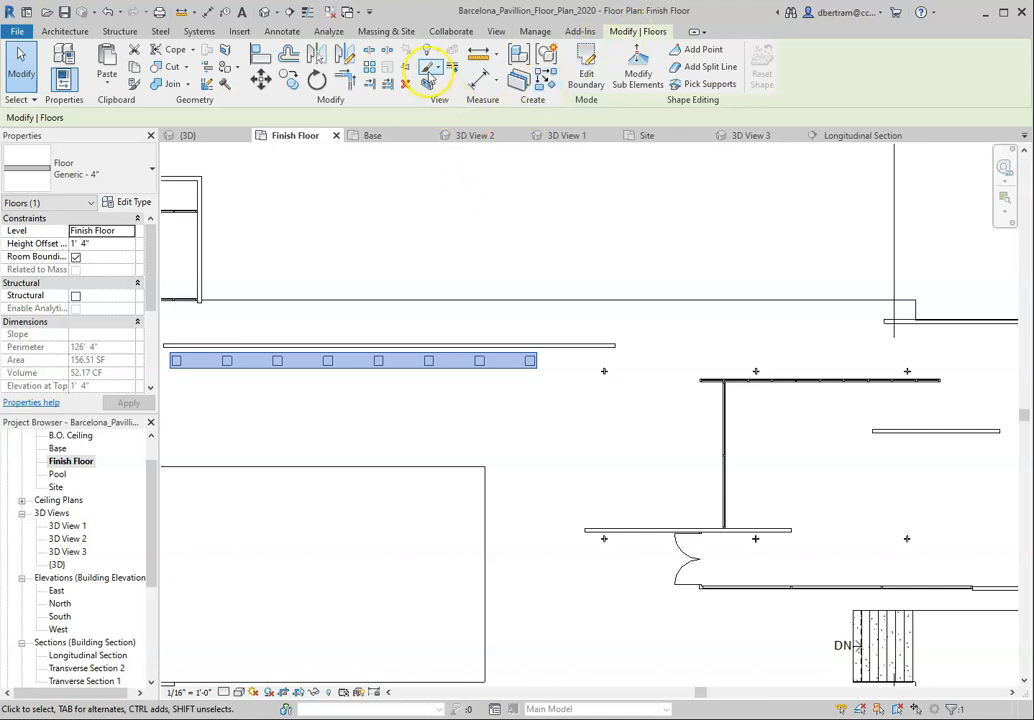
{"action": "left_click", "coordinate": [437, 72]}
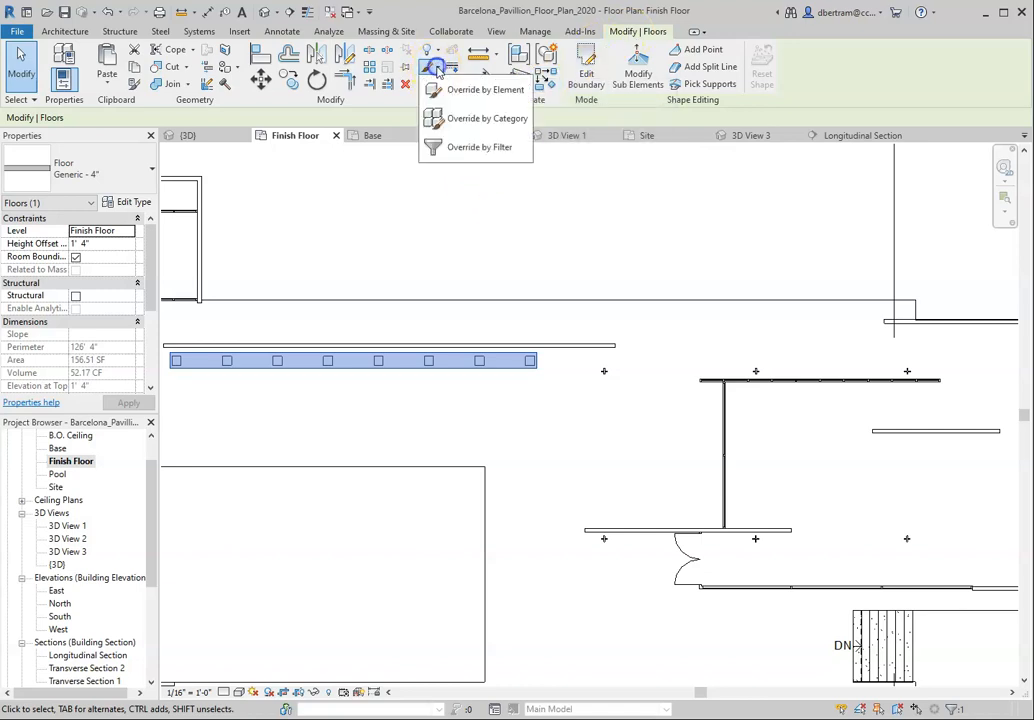
{"action": "left_click", "coordinate": [474, 119]}
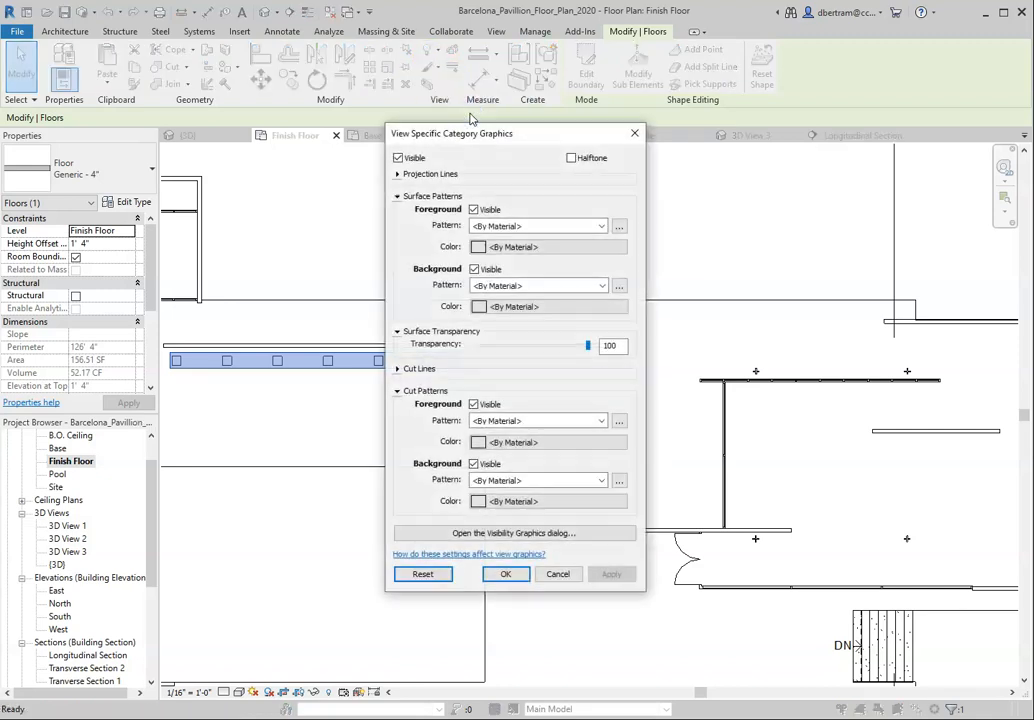
{"action": "left_click", "coordinate": [521, 535]}
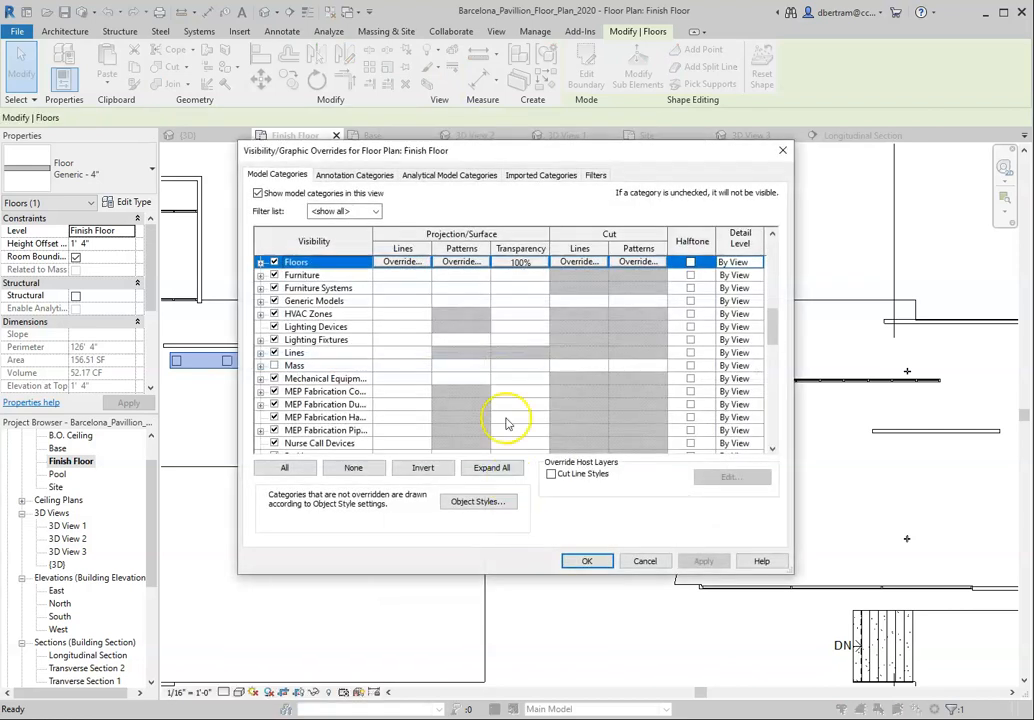
{"action": "scroll", "coordinate": [470, 348], "scroll_direction": "up", "scroll_amount": 2}
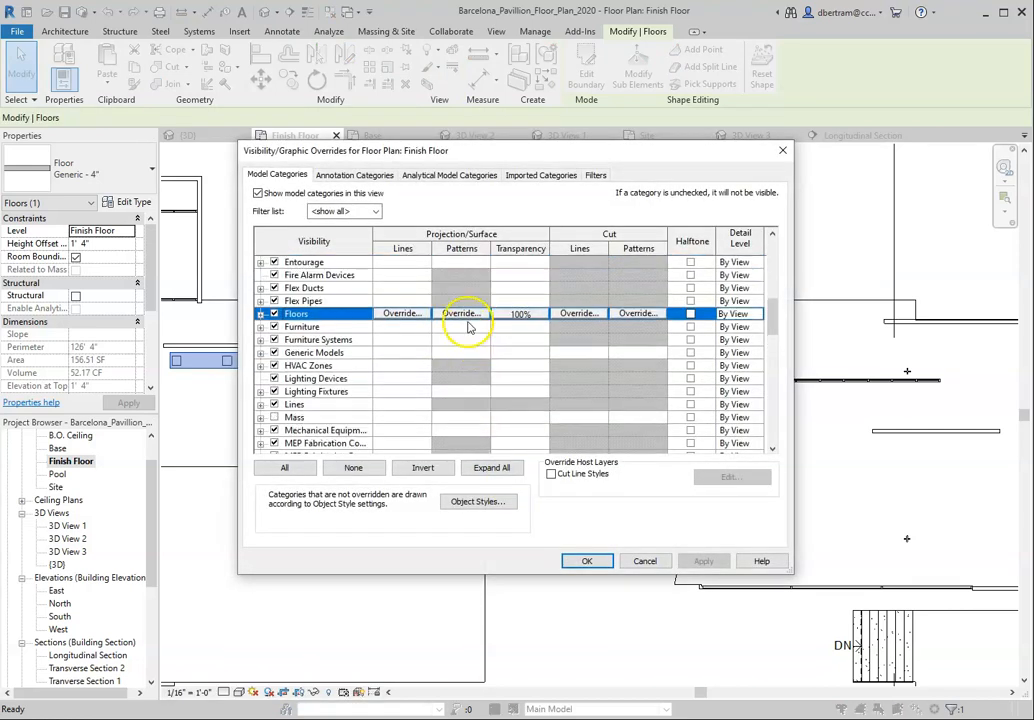
{"action": "left_click", "coordinate": [524, 315]}
{"action": "left_click", "coordinate": [526, 313]}
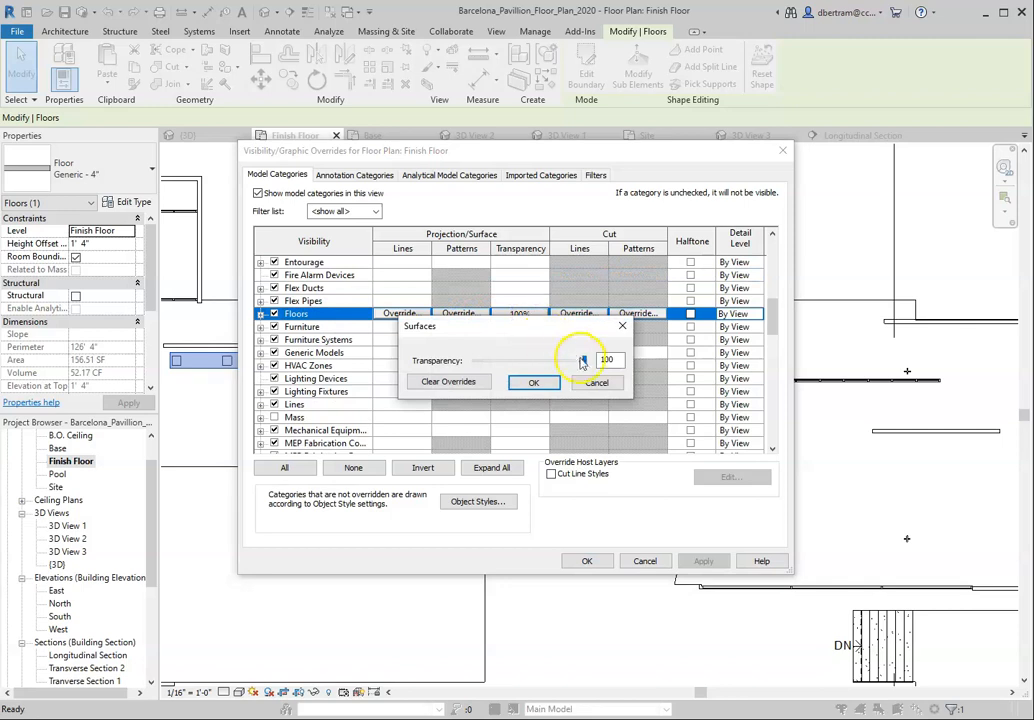
{"action": "left_click_drag", "start_coordinate": [587, 364], "coordinate": [470, 362]}
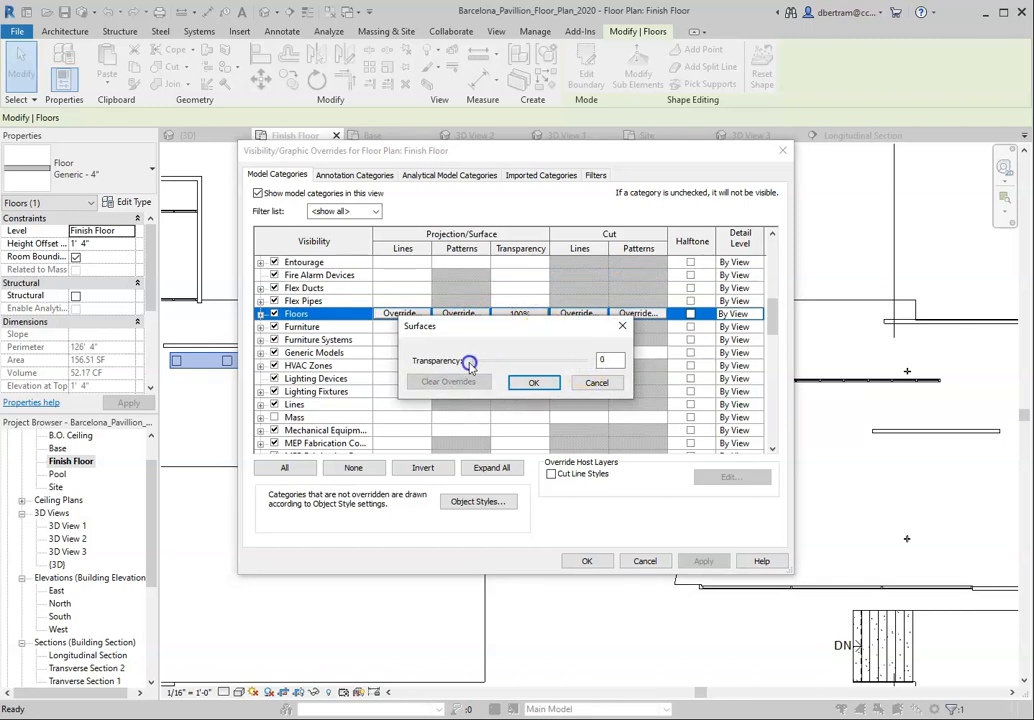
{"action": "left_click", "coordinate": [538, 385]}
{"action": "left_click", "coordinate": [588, 560]}
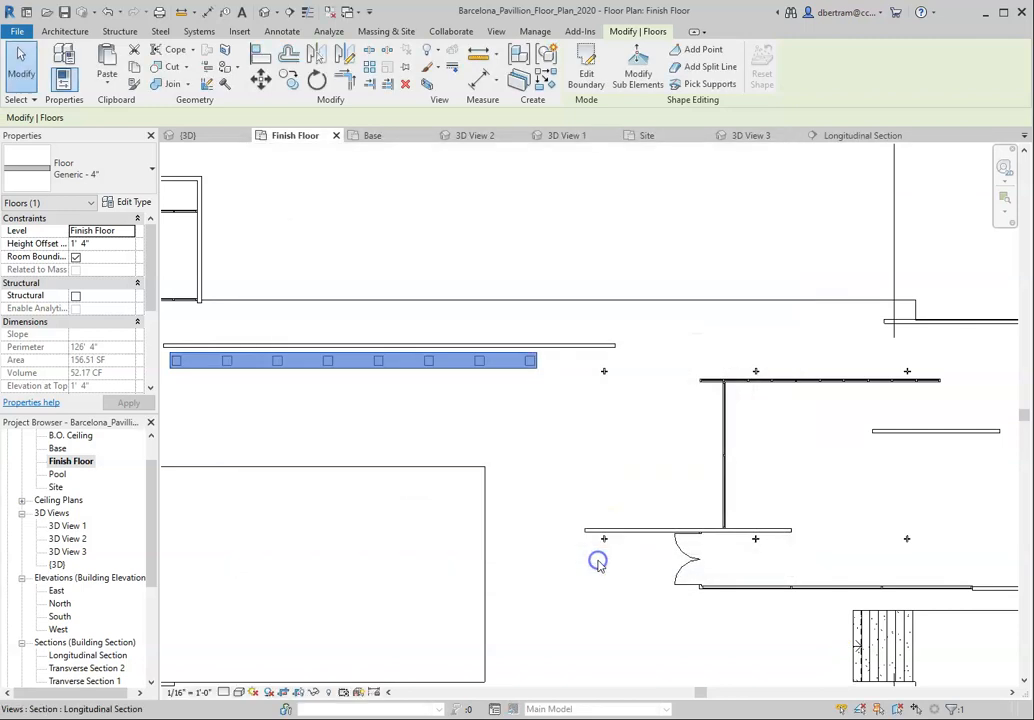
{"action": "left_click", "coordinate": [555, 485]}
{"action": "scroll", "coordinate": [620, 292], "scroll_direction": "down", "scroll_amount": 2}
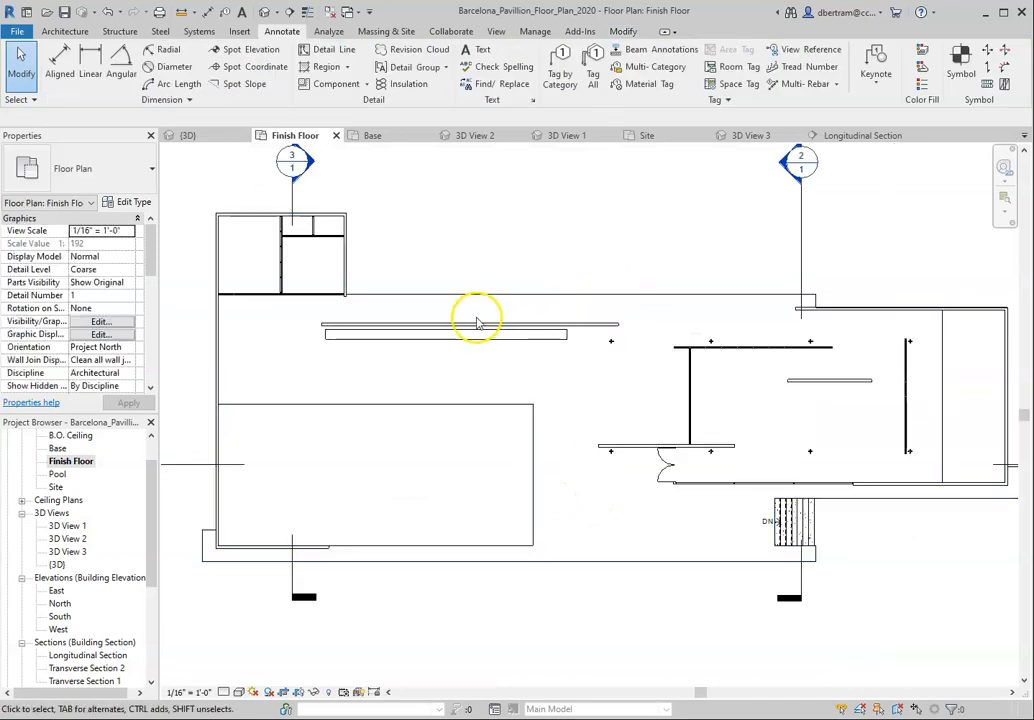
{"action": "scroll", "coordinate": [743, 330], "scroll_direction": "up", "scroll_amount": 1}
{"action": "scroll", "coordinate": [528, 362], "scroll_direction": "down", "scroll_amount": 1}
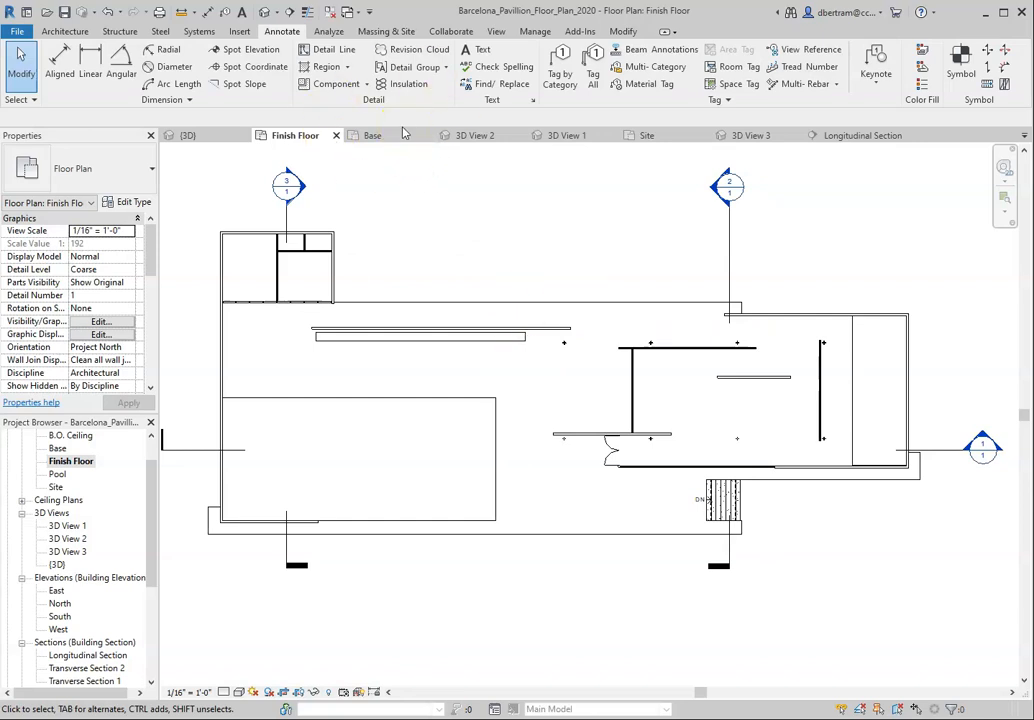
{"action": "scroll", "coordinate": [538, 193], "scroll_direction": "down", "scroll_amount": 2}
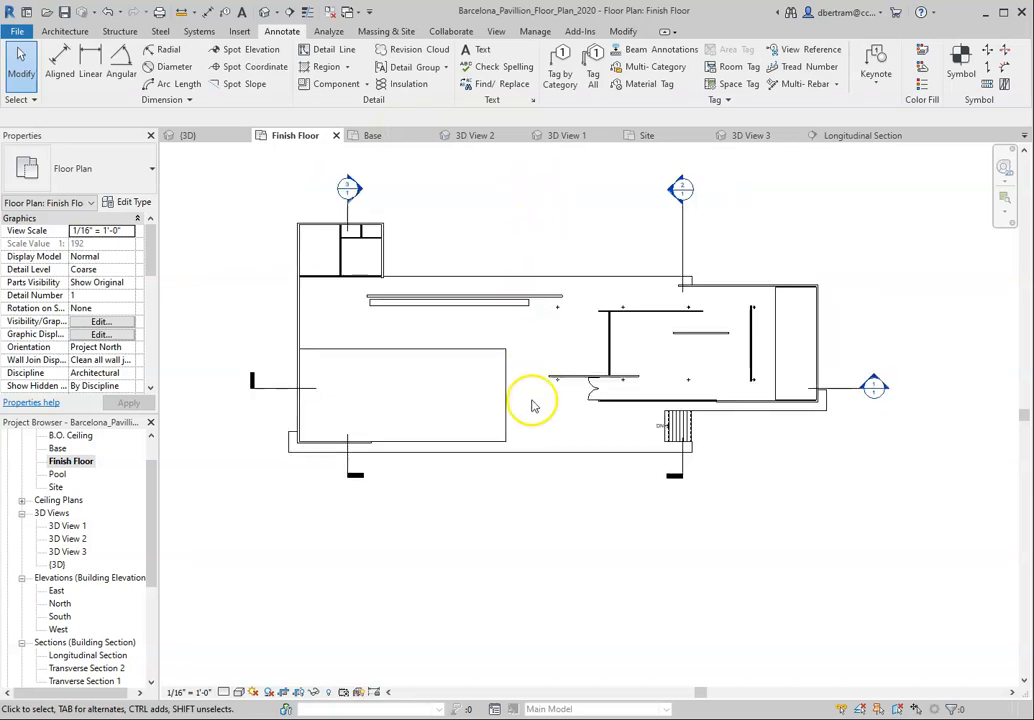
{"action": "scroll", "coordinate": [505, 240], "scroll_direction": "up", "scroll_amount": 1}
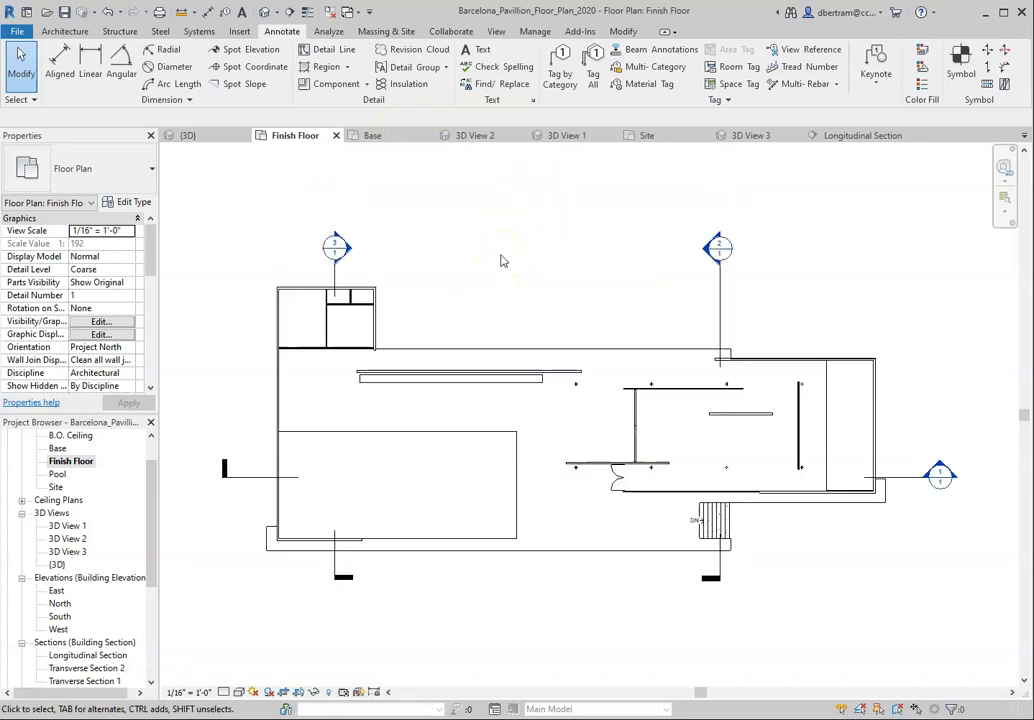
{"action": "scroll", "coordinate": [588, 351], "scroll_direction": "down", "scroll_amount": 1}
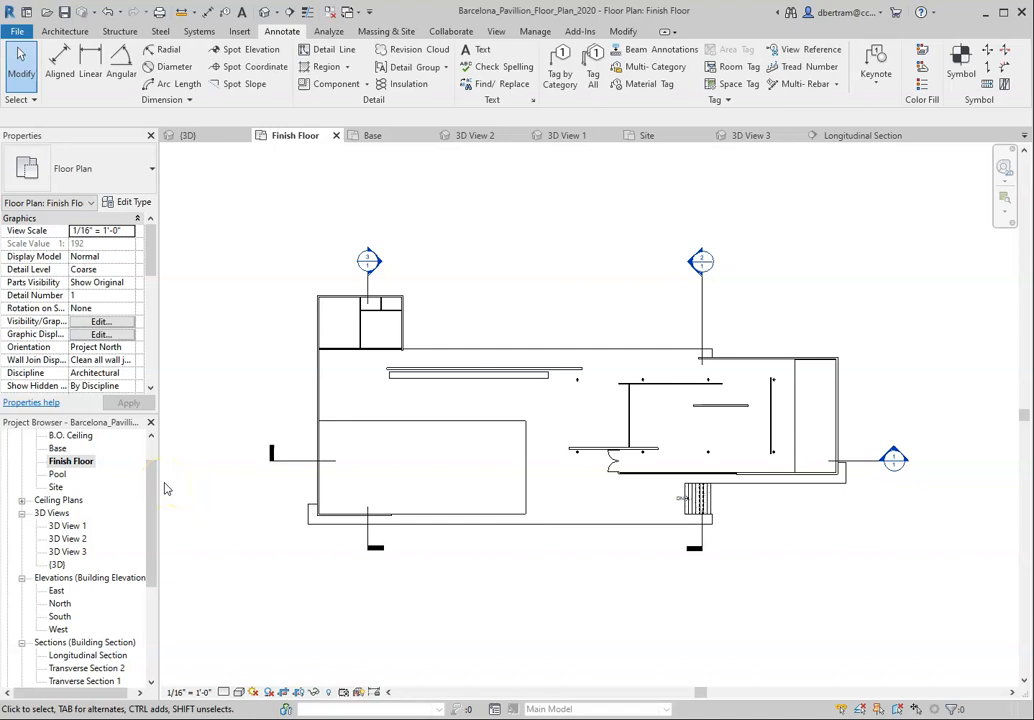
Step: Open 3D View 3 and save the project
{"action": "double_click", "coordinate": [68, 552]}
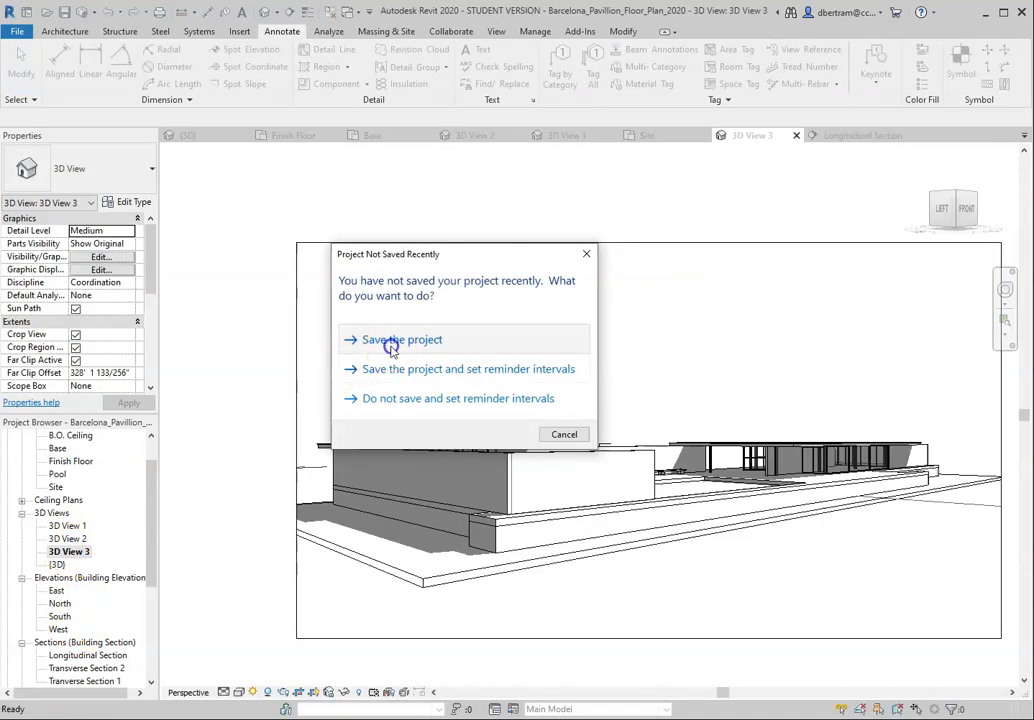
{"action": "left_click", "coordinate": [366, 341]}
{"action": "scroll", "coordinate": [328, 379], "scroll_direction": "down", "scroll_amount": 1}
{"action": "scroll", "coordinate": [637, 480], "scroll_direction": "up", "scroll_amount": 2}
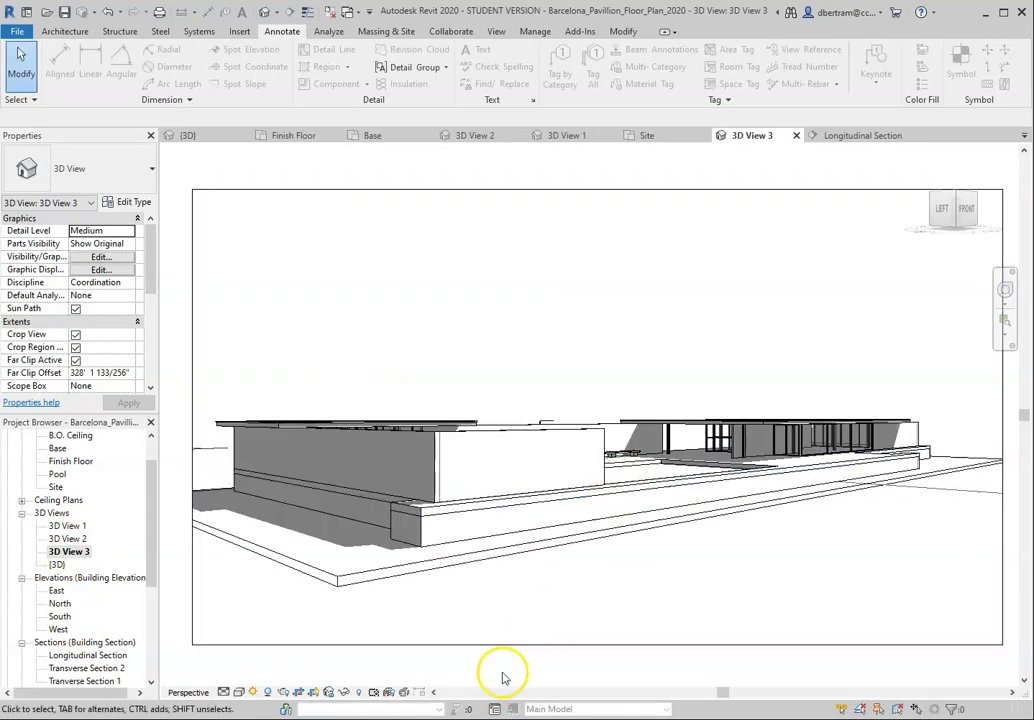
Step: Turn the shadows in 3D View 3 off and back on to compare the perspective with and without them
{"action": "left_click", "coordinate": [269, 694]}
{"action": "left_click", "coordinate": [269, 694]}
{"action": "left_click", "coordinate": [269, 694]}
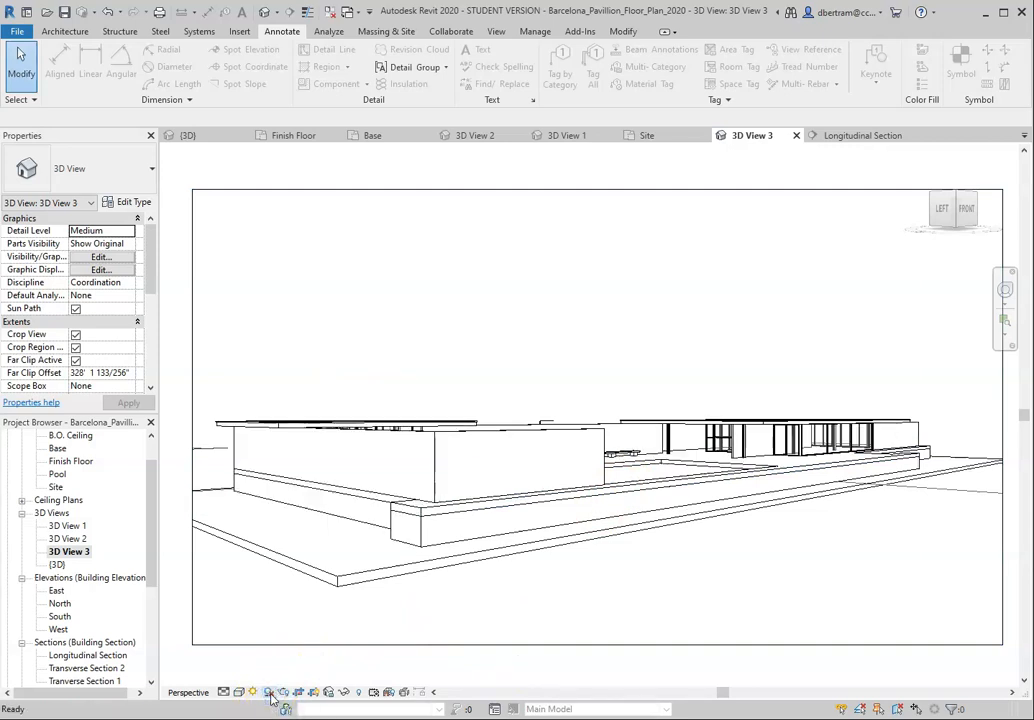
{"action": "left_click", "coordinate": [269, 694]}
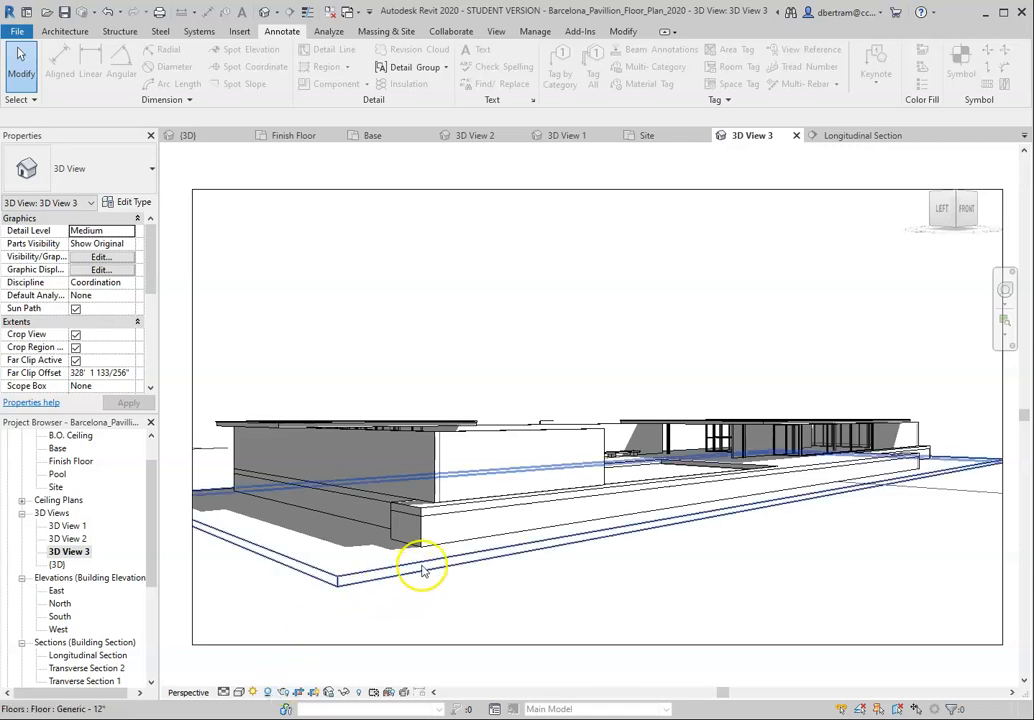
{"action": "scroll", "coordinate": [411, 575], "scroll_direction": "down", "scroll_amount": 2}
{"action": "scroll", "coordinate": [450, 432], "scroll_direction": "down", "scroll_amount": 1}
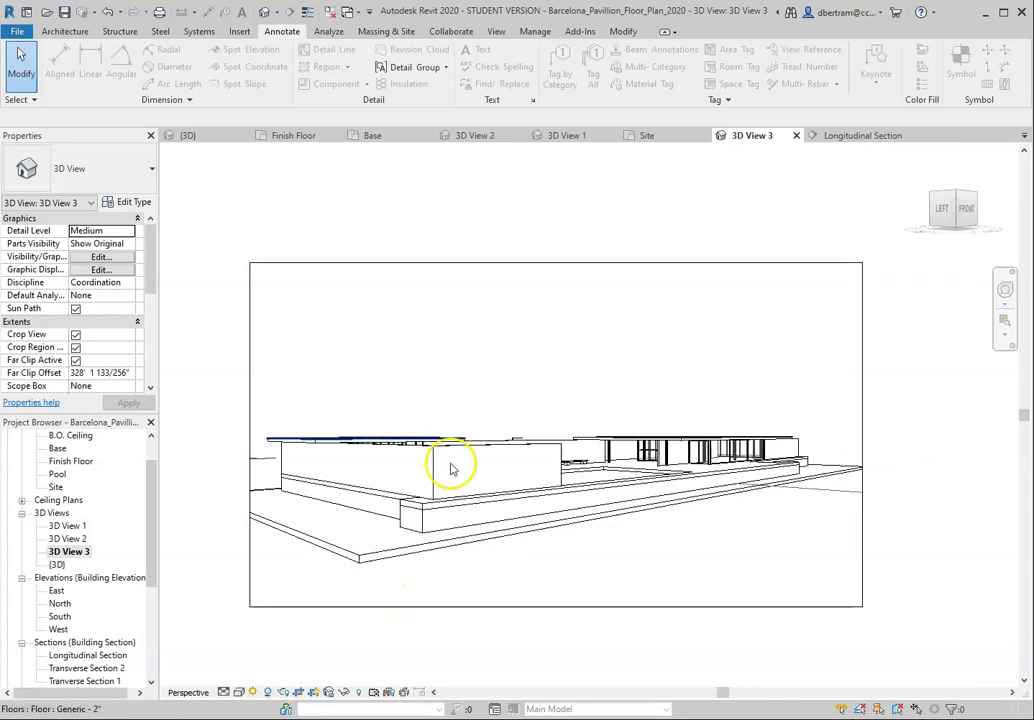
{"action": "scroll", "coordinate": [450, 554], "scroll_direction": "up", "scroll_amount": 2}
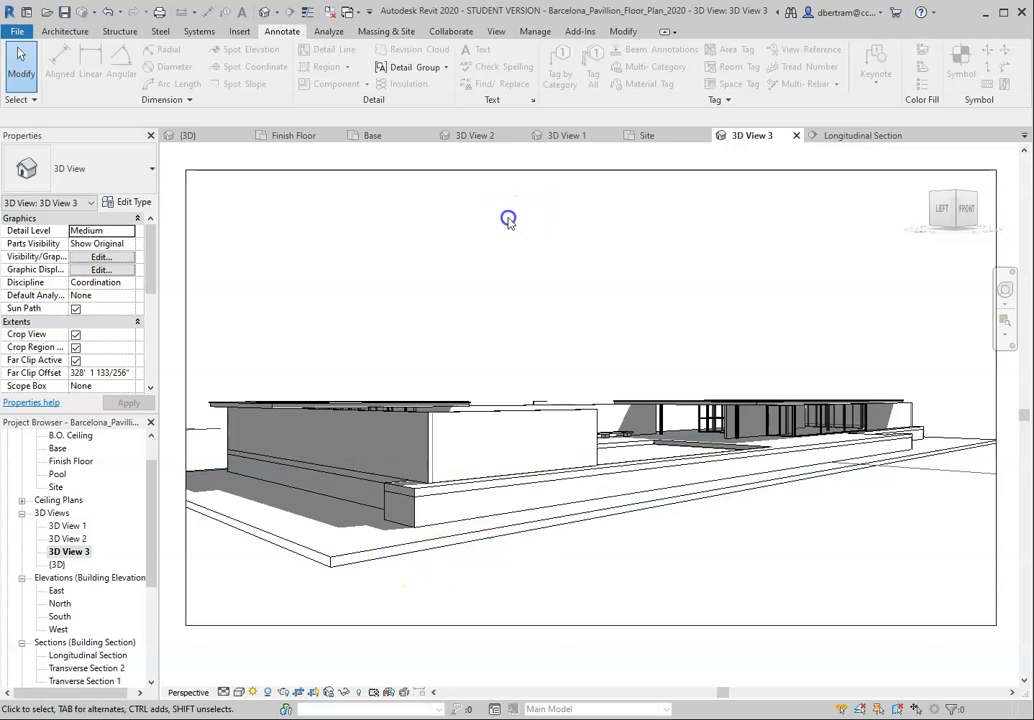
Step: Open the Rendering settings for 3D View 3 and bring up its sun settings
{"action": "left_click", "coordinate": [278, 13]}
{"action": "left_click", "coordinate": [279, 14]}
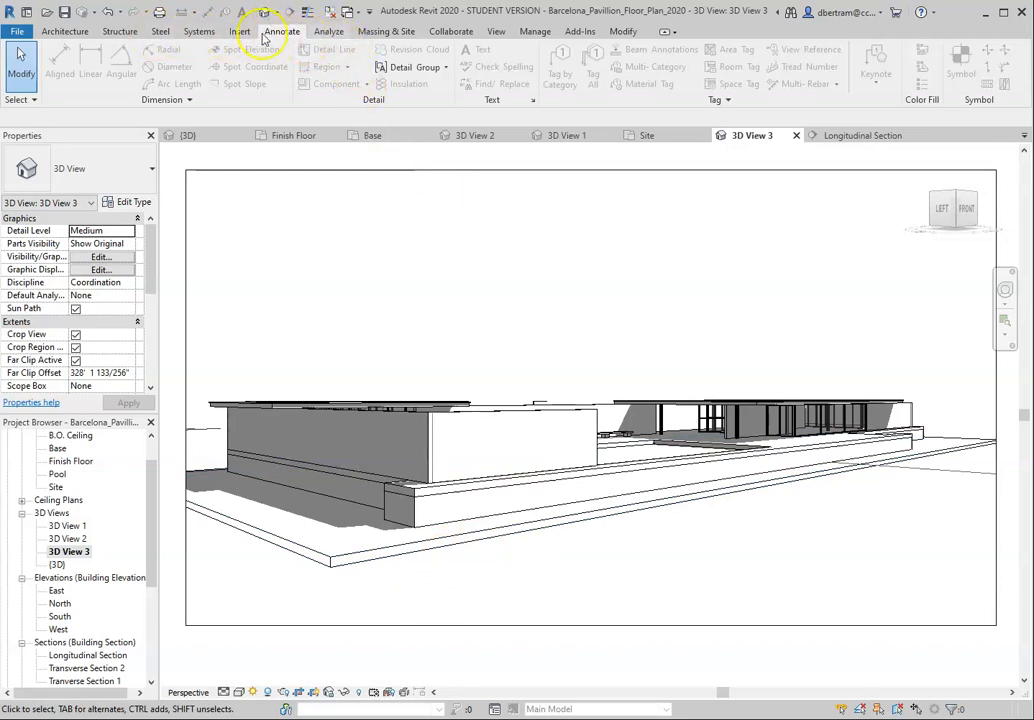
{"action": "left_click", "coordinate": [496, 31]}
{"action": "left_click", "coordinate": [331, 52]}
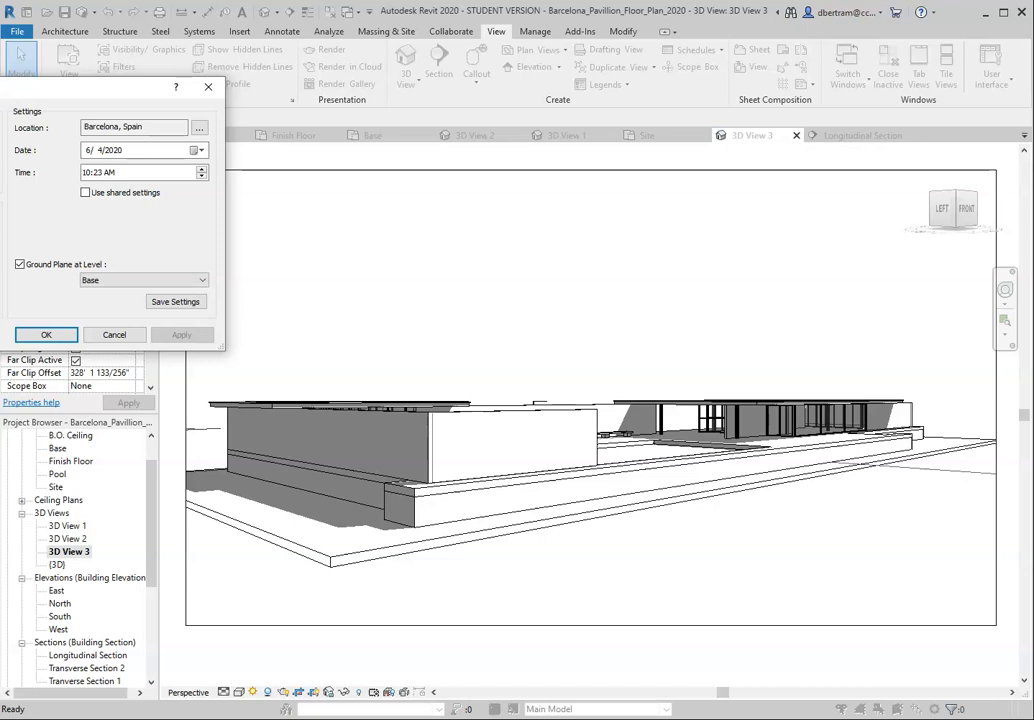
Step: Apply a sun time of 6:23 PM to preview the shadows, and set the time to 1:23 PM
{"action": "left_click", "coordinate": [203, 170]}
{"action": "left_click", "coordinate": [203, 170]}
{"action": "left_click", "coordinate": [203, 170]}
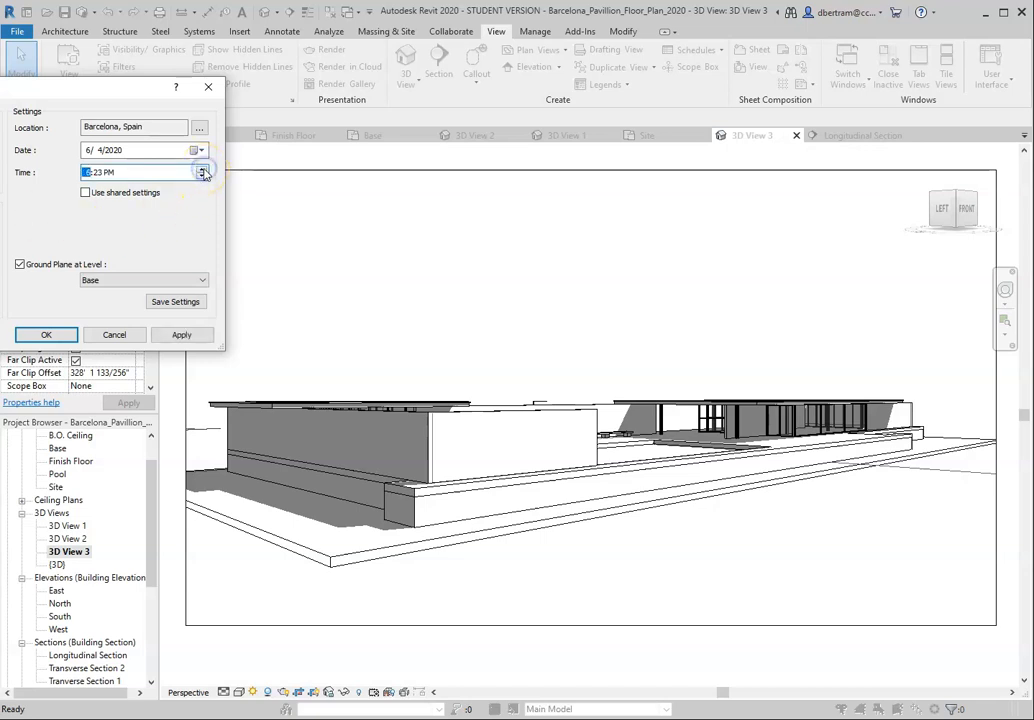
{"action": "left_click", "coordinate": [178, 336]}
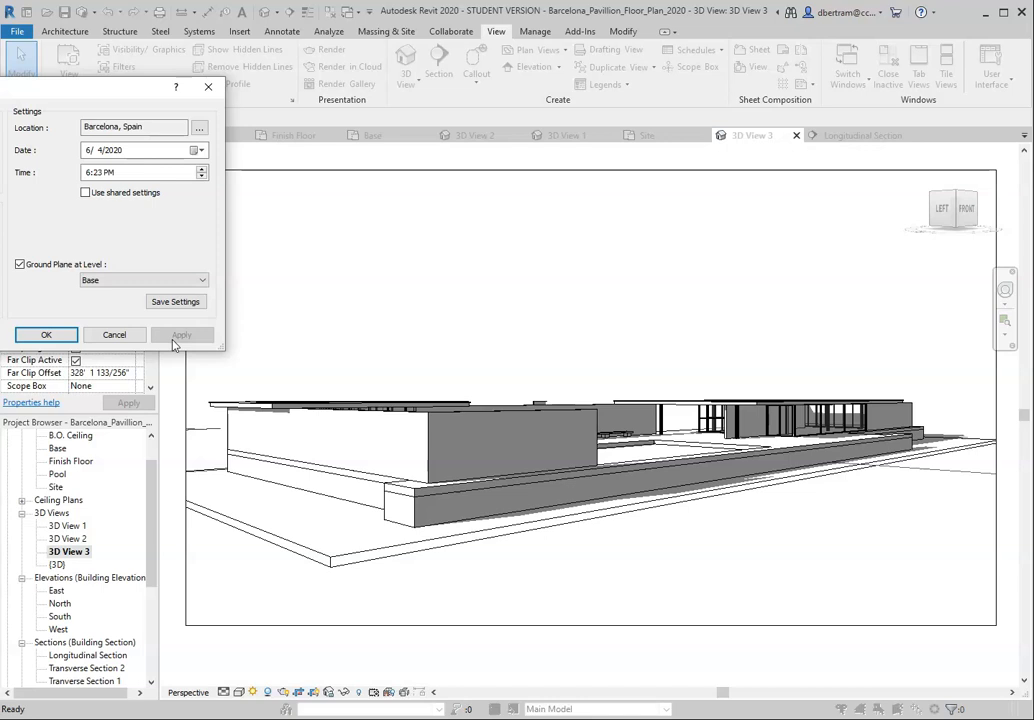
{"action": "left_click", "coordinate": [202, 176]}
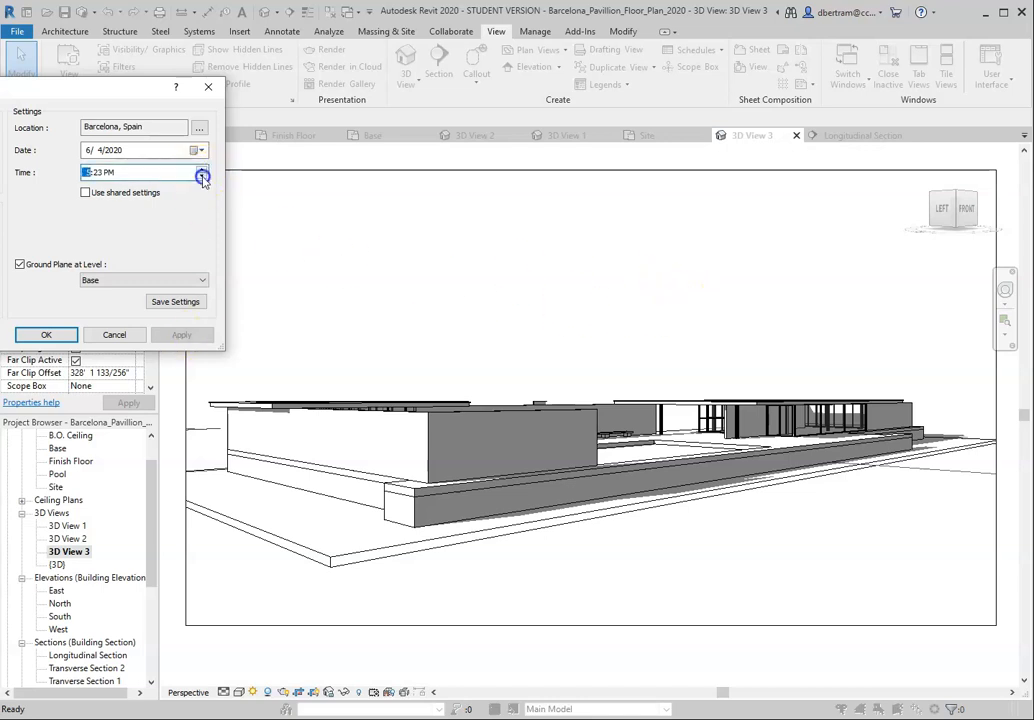
{"action": "left_click", "coordinate": [48, 335]}
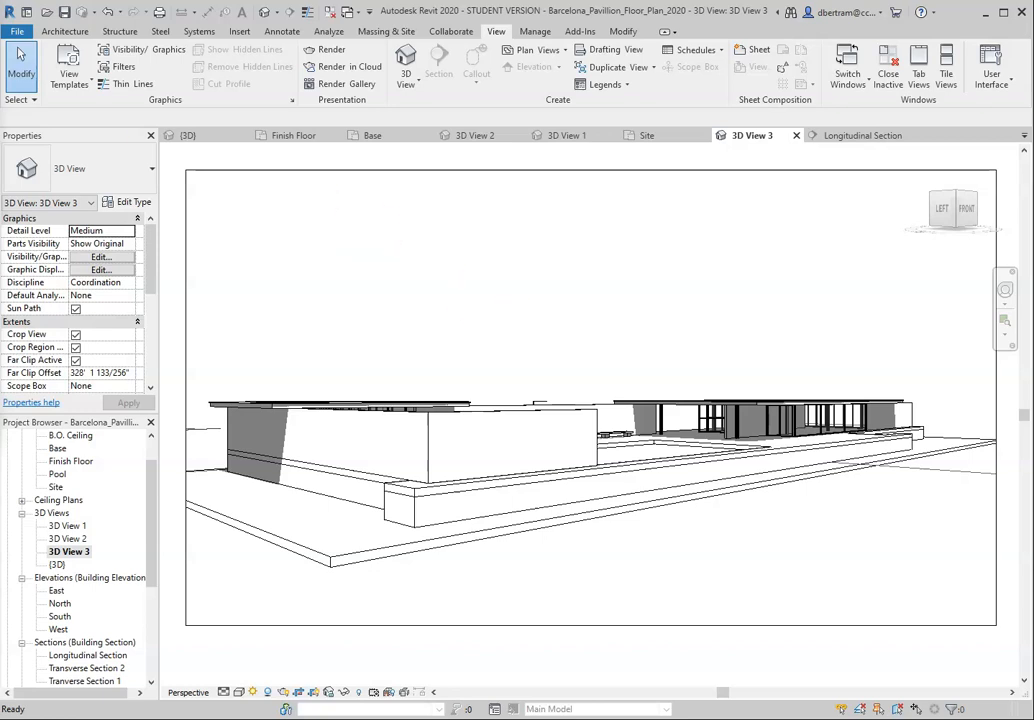
Step: Review the lighting schemes available for rendering, keeping Exterior: Sun only
{"action": "left_click_drag", "start_coordinate": [2, 125], "coordinate": [157, 54]}
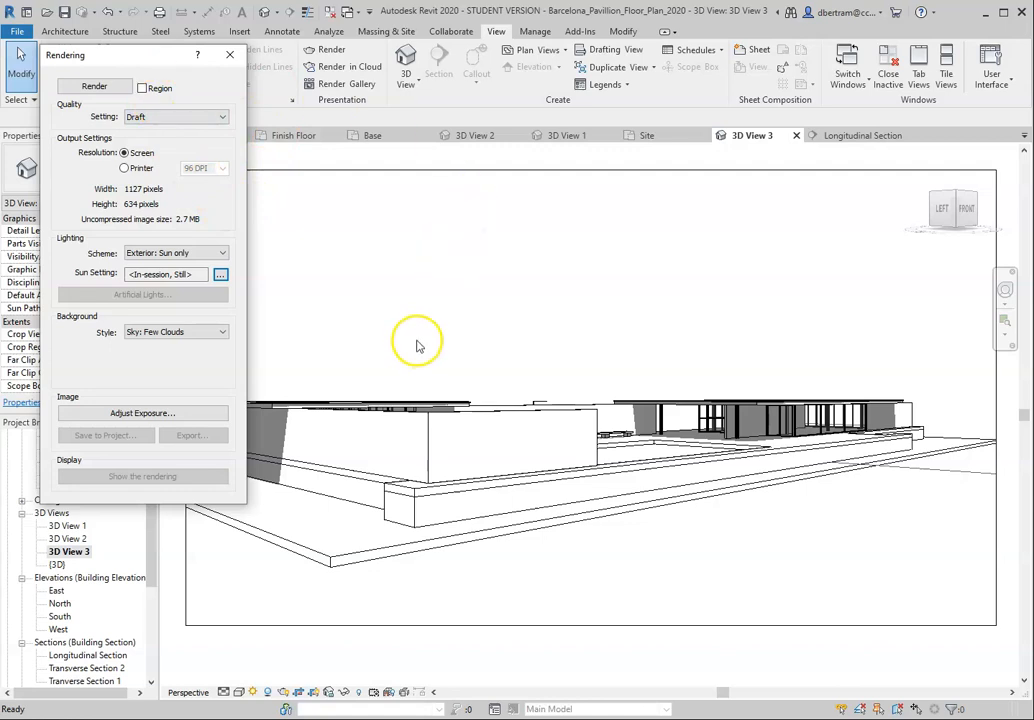
{"action": "left_click", "coordinate": [183, 254]}
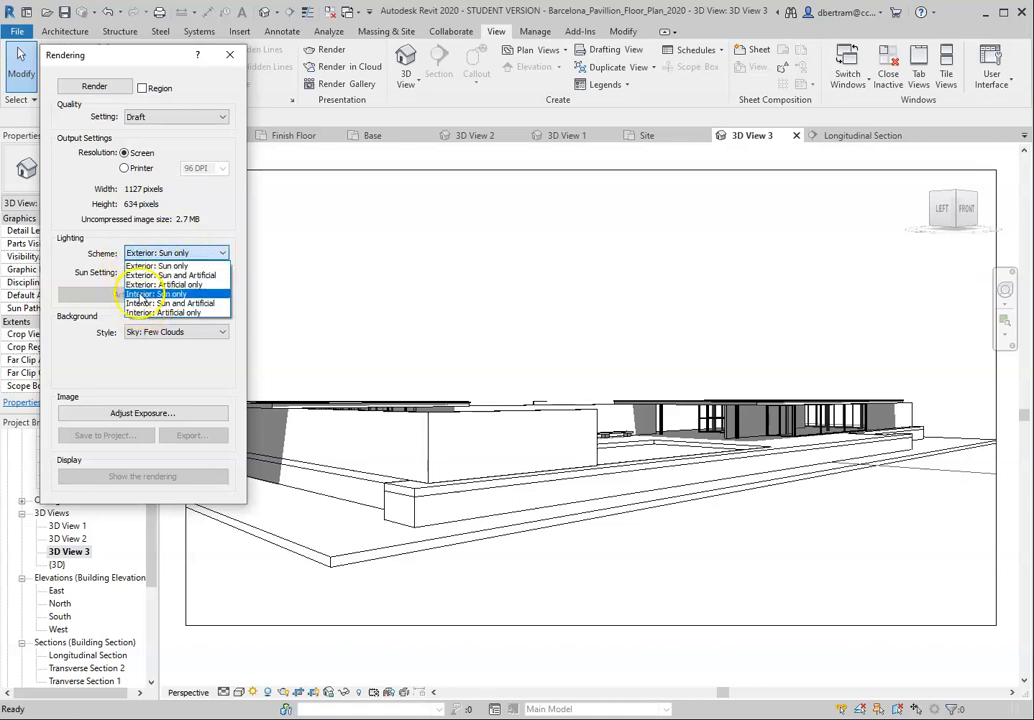
{"action": "left_click", "coordinate": [221, 262]}
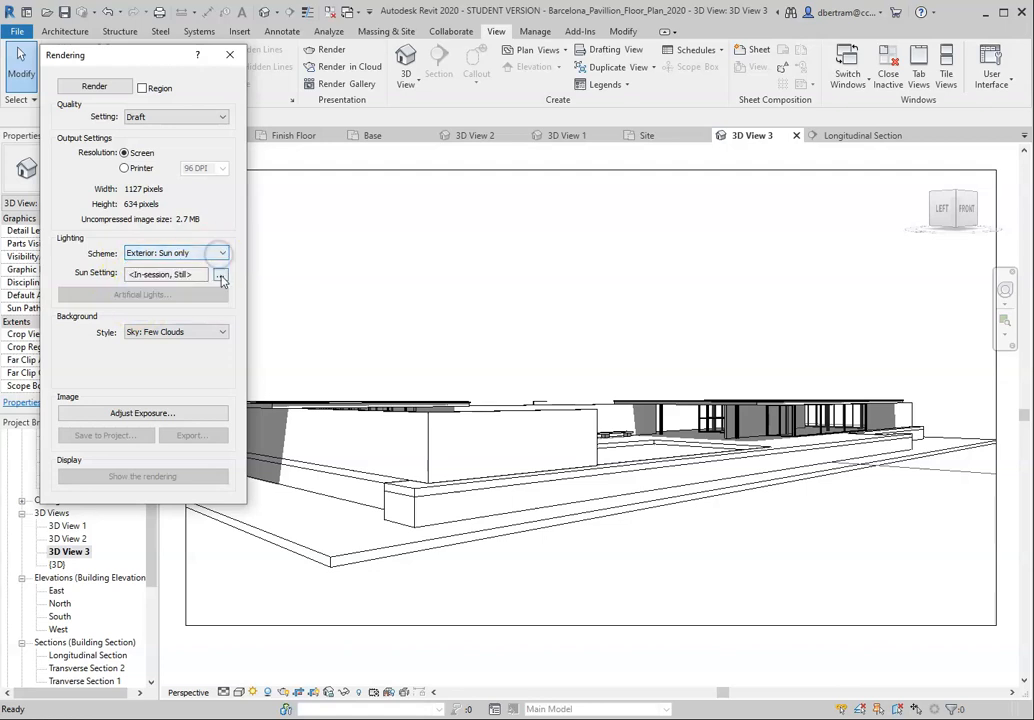
Step: Set the rendering's still sun time to 6:23 PM, apply it, and close the render settings
{"action": "left_click", "coordinate": [222, 275]}
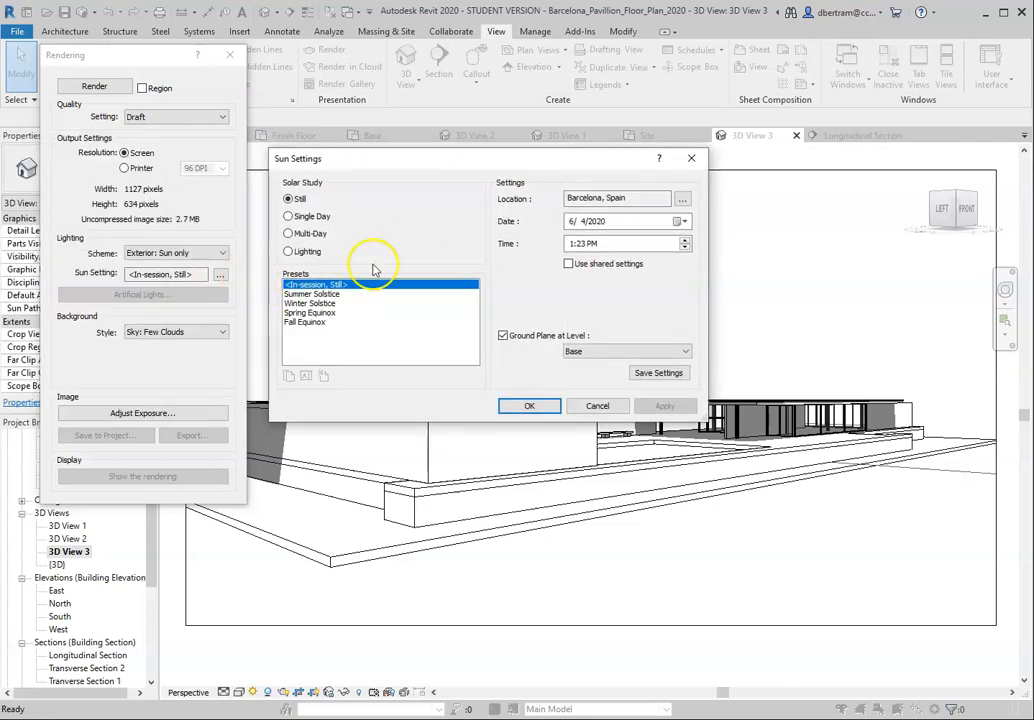
{"action": "left_click", "coordinate": [685, 240]}
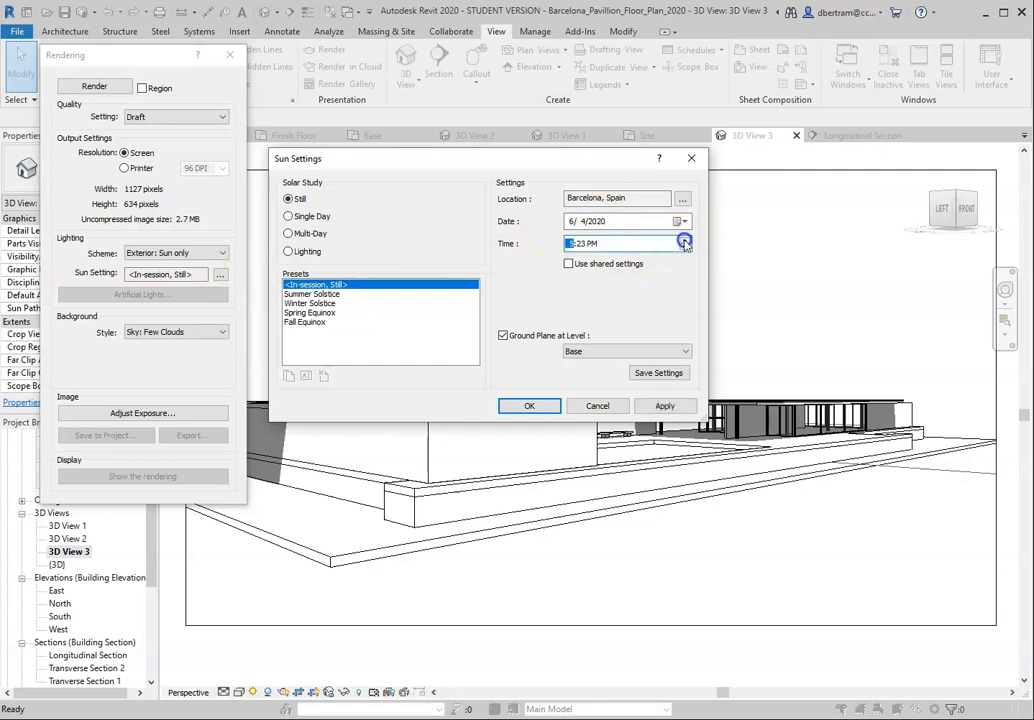
{"action": "left_click", "coordinate": [660, 405]}
{"action": "left_click_drag", "start_coordinate": [595, 162], "coordinate": [644, 39]}
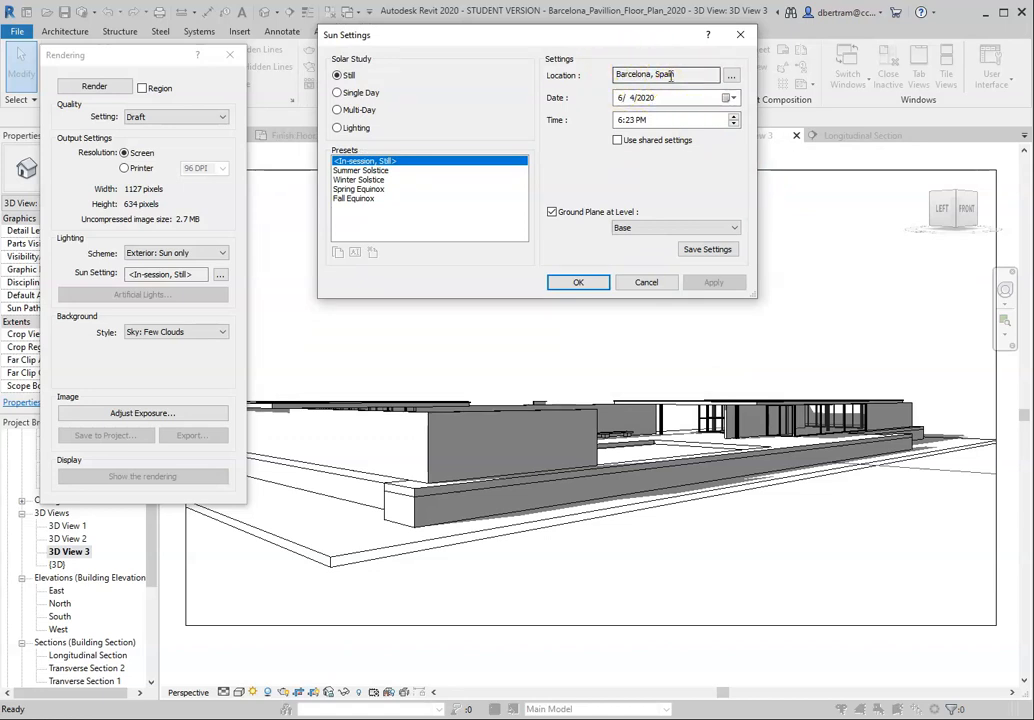
{"action": "left_click", "coordinate": [646, 282]}
{"action": "left_click", "coordinate": [231, 60]}
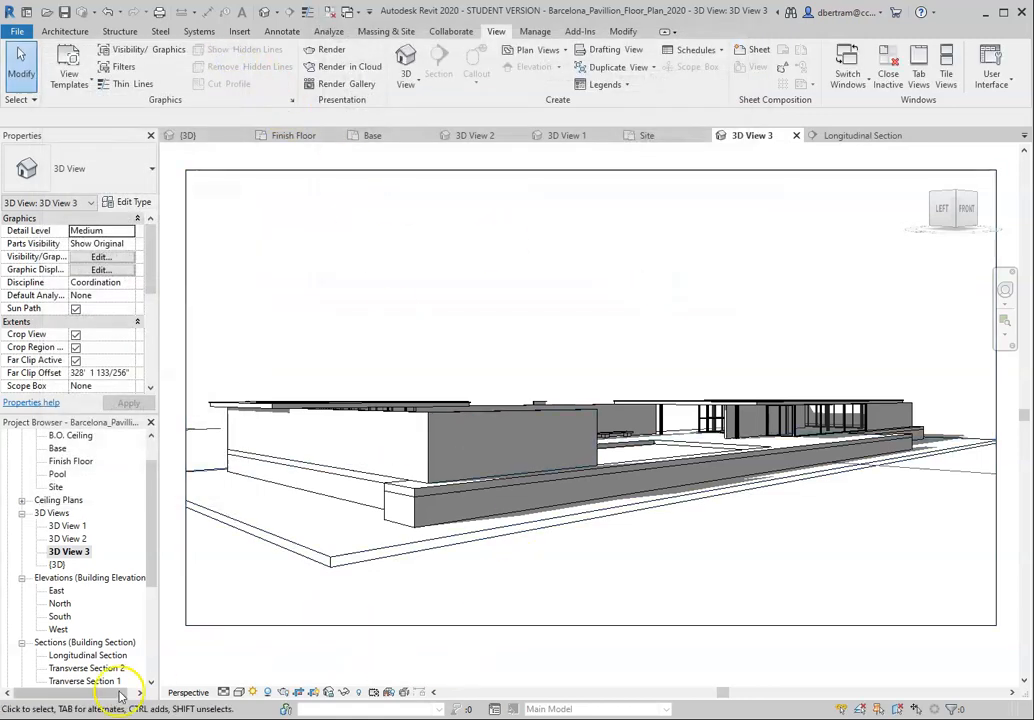
Step: Switch to the Revit_Review_Materials_2 document in Word and read the Sun & Geographic Location note
{"action": "left_click", "coordinate": [450, 718]}
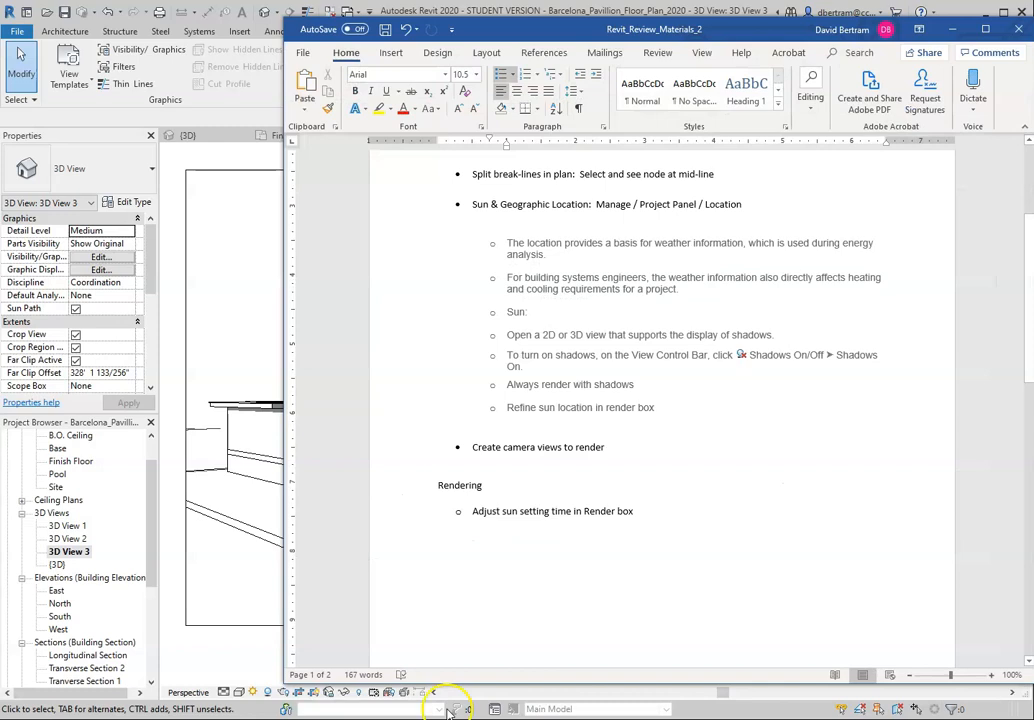
{"action": "scroll", "coordinate": [569, 279], "scroll_direction": "up", "scroll_amount": 3}
{"action": "scroll", "coordinate": [560, 285], "scroll_direction": "down", "scroll_amount": 1}
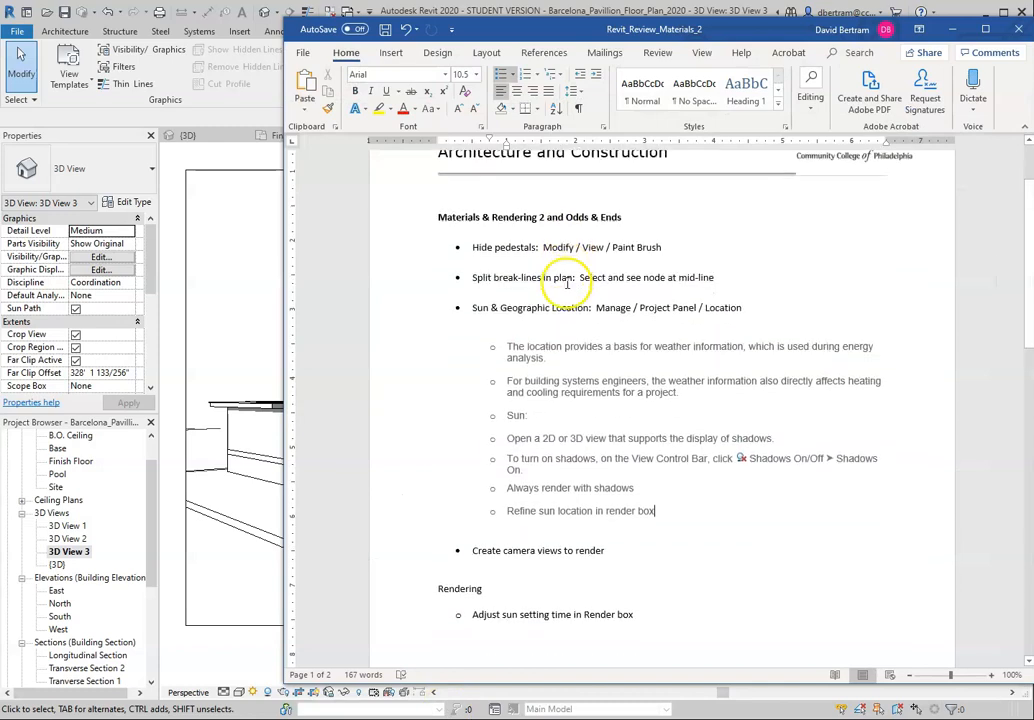
{"action": "left_click_drag", "start_coordinate": [476, 311], "coordinate": [634, 310]}
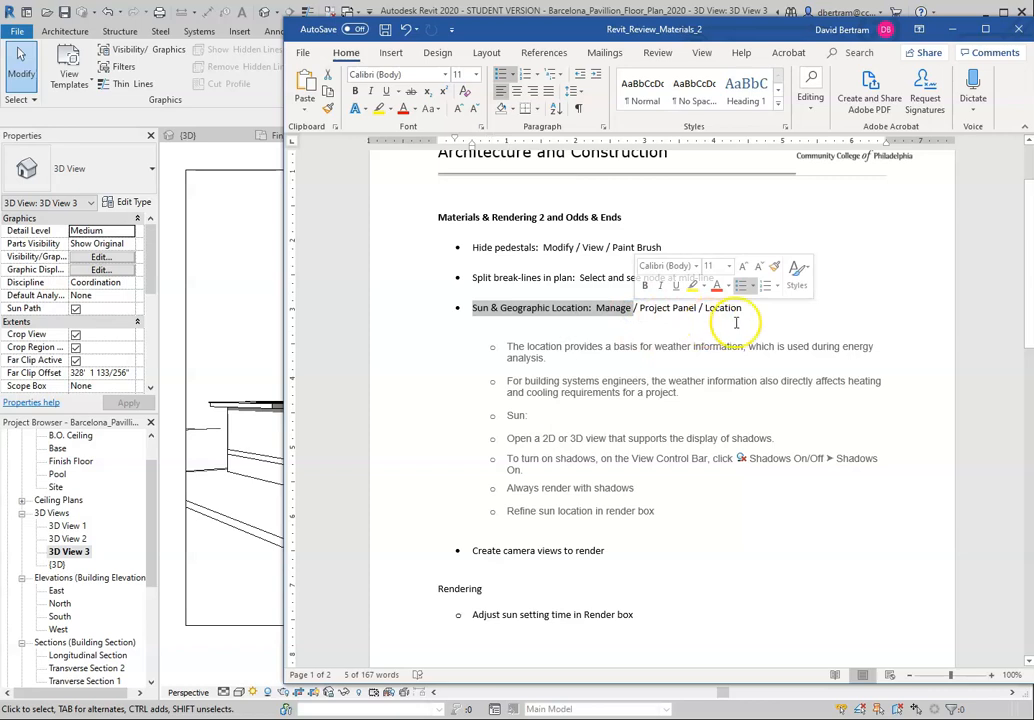
Step: Switch back to Revit and define the project location by the Default City List, keeping Barcelona, Spain as the city
{"action": "left_click", "coordinate": [249, 316]}
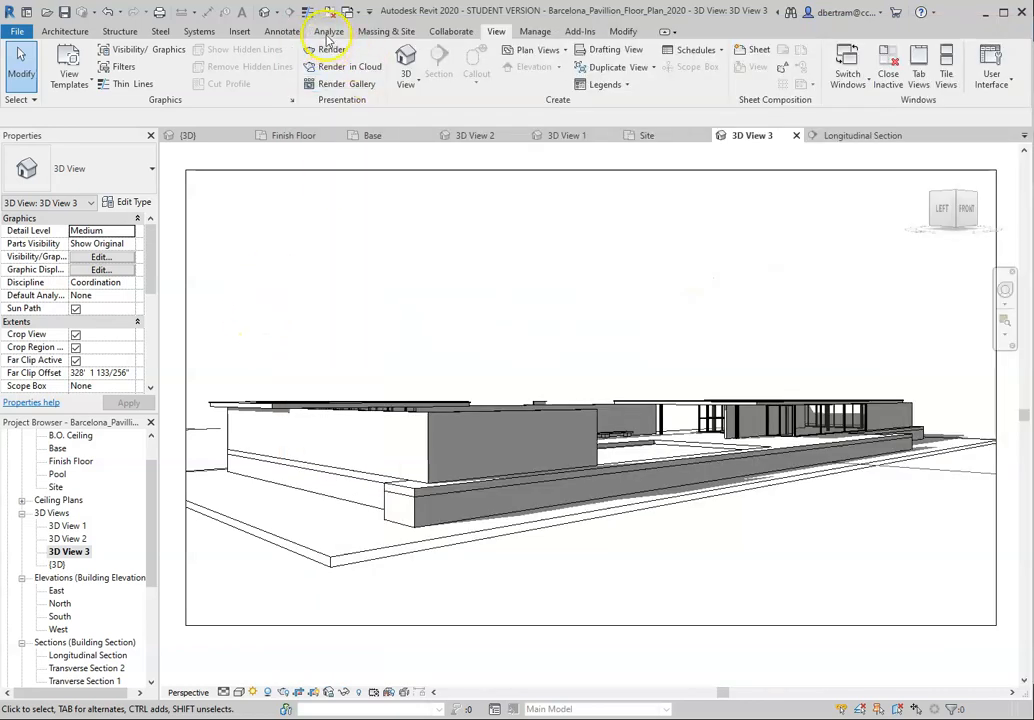
{"action": "left_click", "coordinate": [533, 33]}
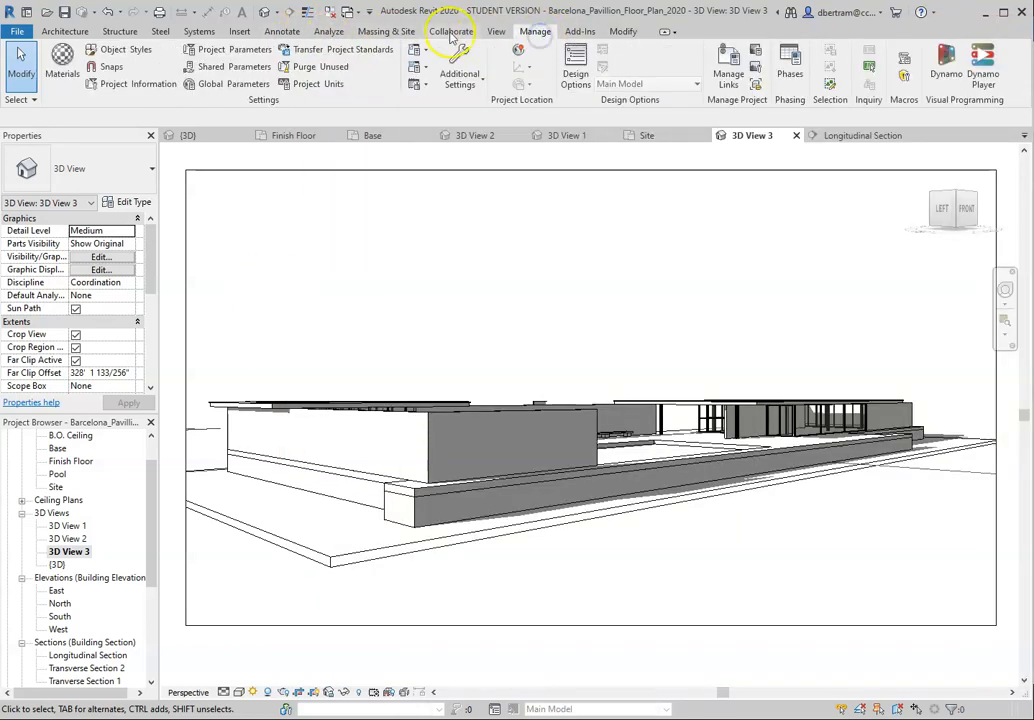
{"action": "left_click", "coordinate": [522, 54]}
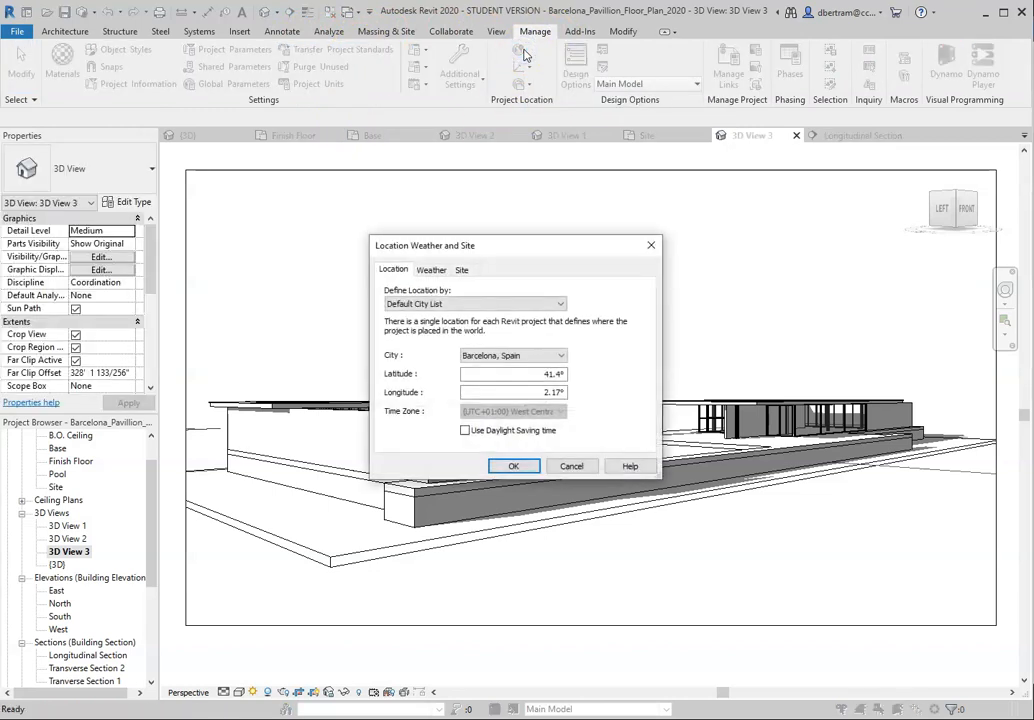
{"action": "left_click", "coordinate": [406, 303]}
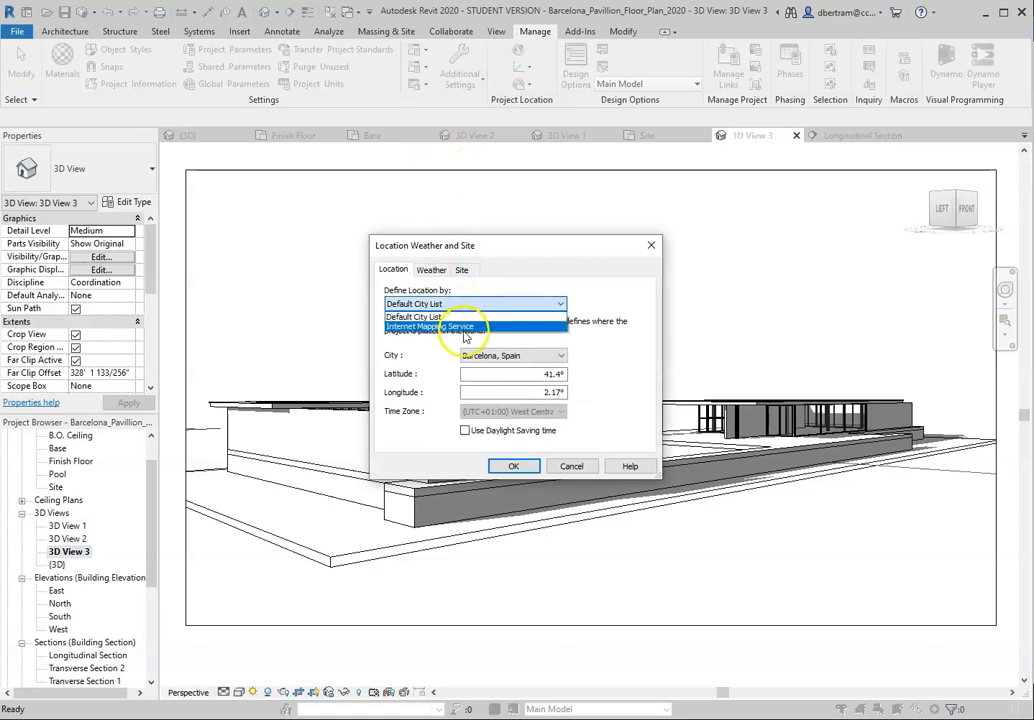
{"action": "left_click", "coordinate": [448, 317]}
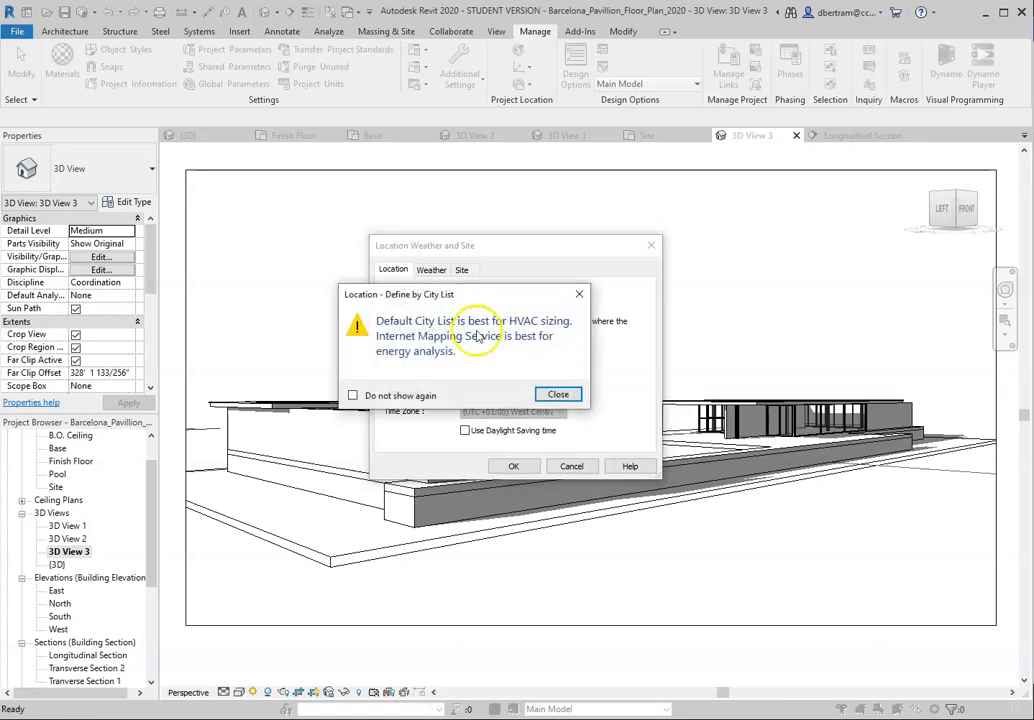
{"action": "left_click", "coordinate": [557, 394]}
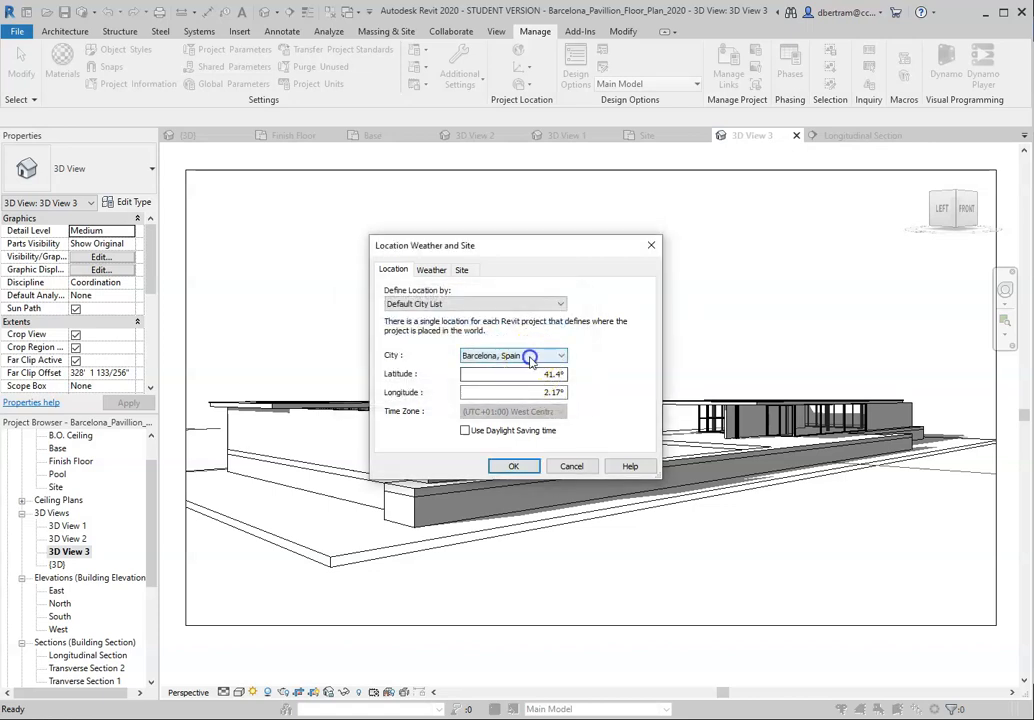
{"action": "left_click", "coordinate": [529, 357]}
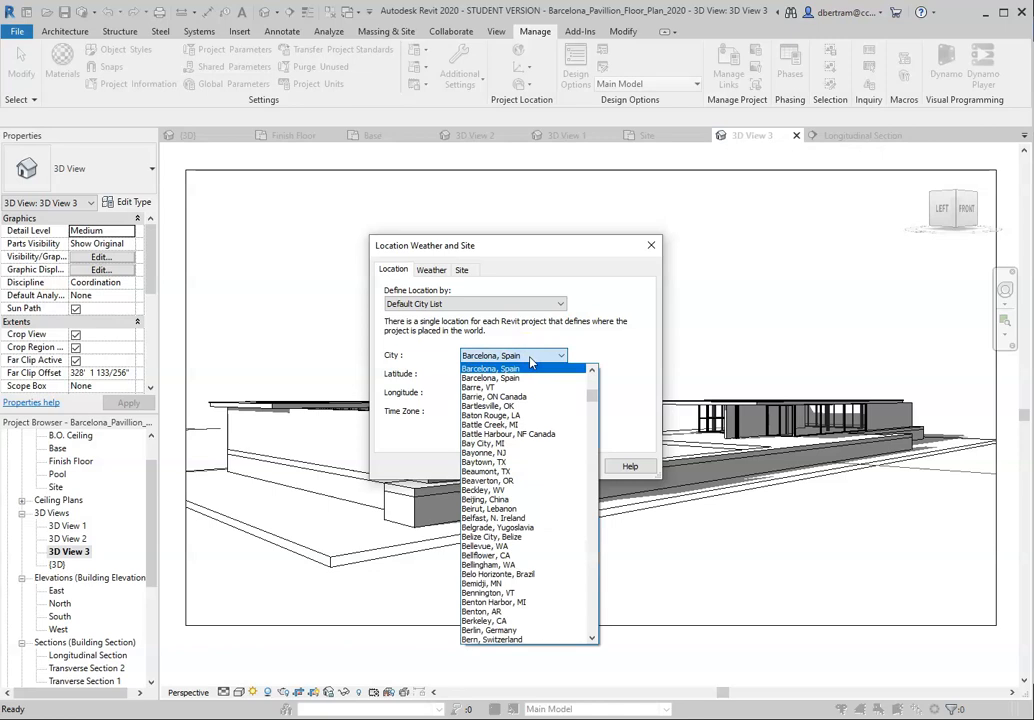
{"action": "left_click", "coordinate": [531, 358]}
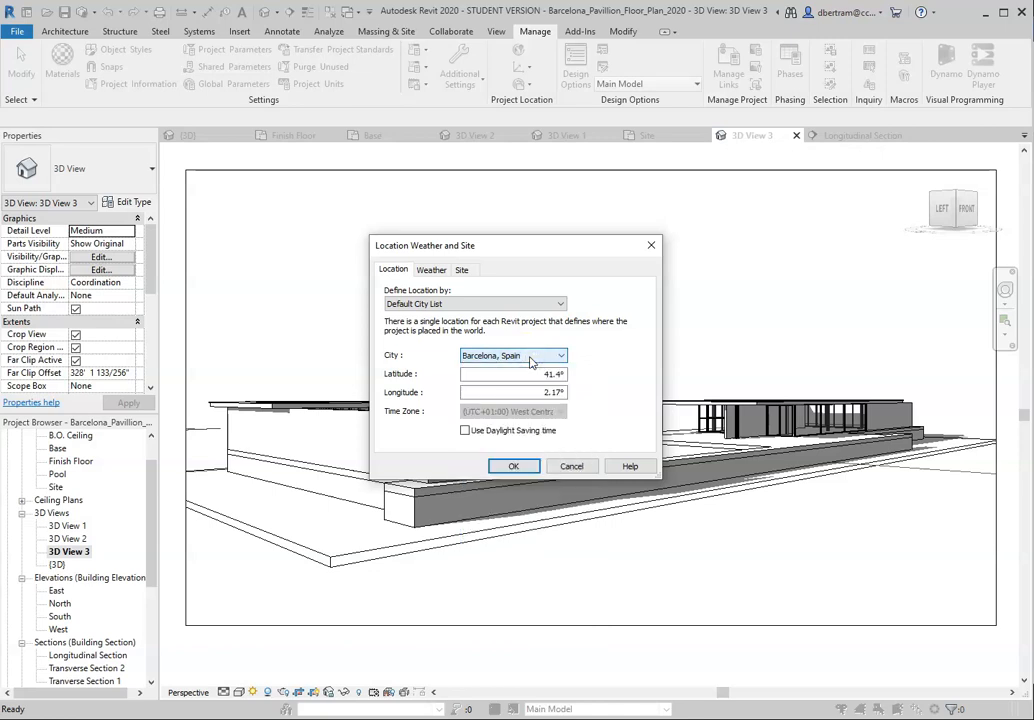
{"action": "left_click", "coordinate": [507, 467]}
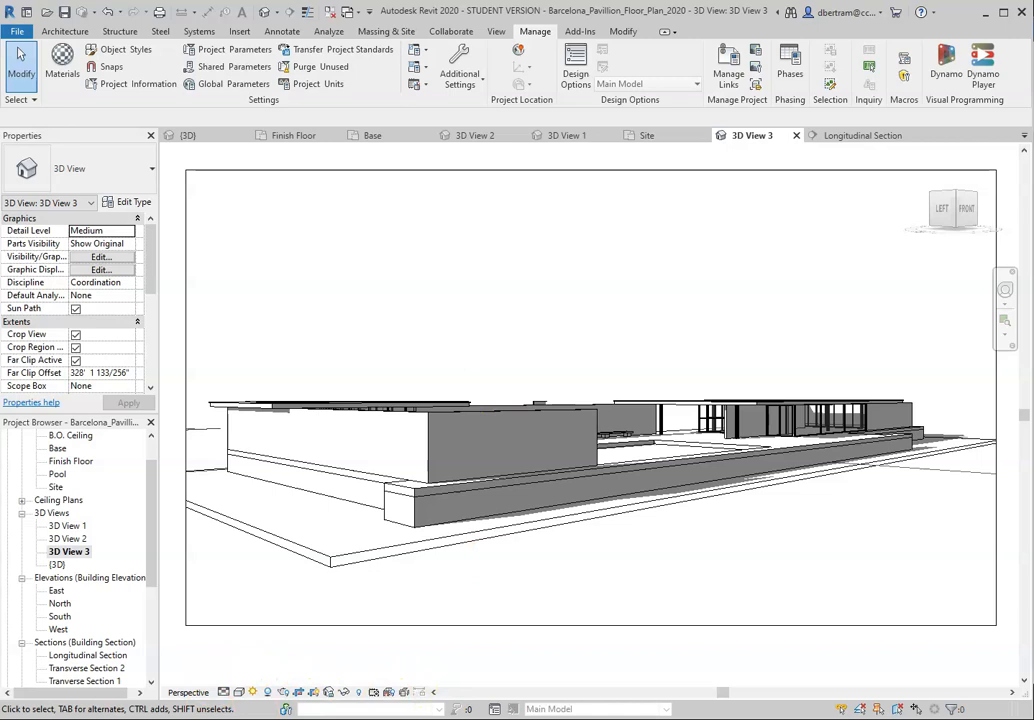
Step: Switch to the review document in Word and read the notes on location, weather information and energy analysis
{"action": "key", "text": "alt+Tab"}
{"action": "left_click", "coordinate": [542, 331]}
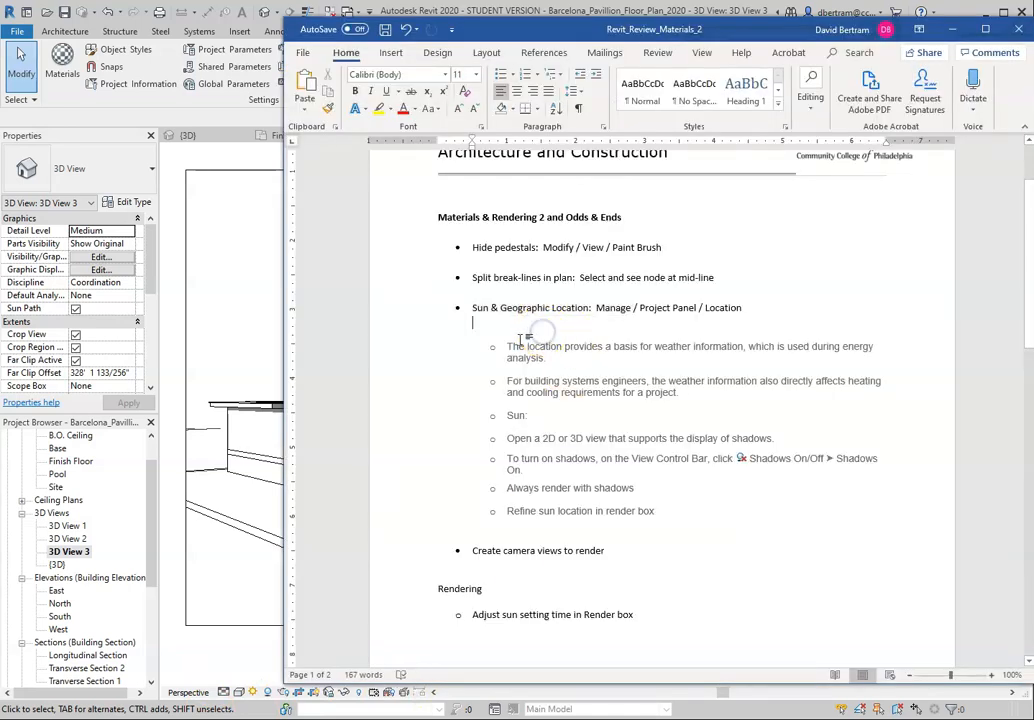
{"action": "left_click_drag", "start_coordinate": [506, 346], "coordinate": [853, 357]}
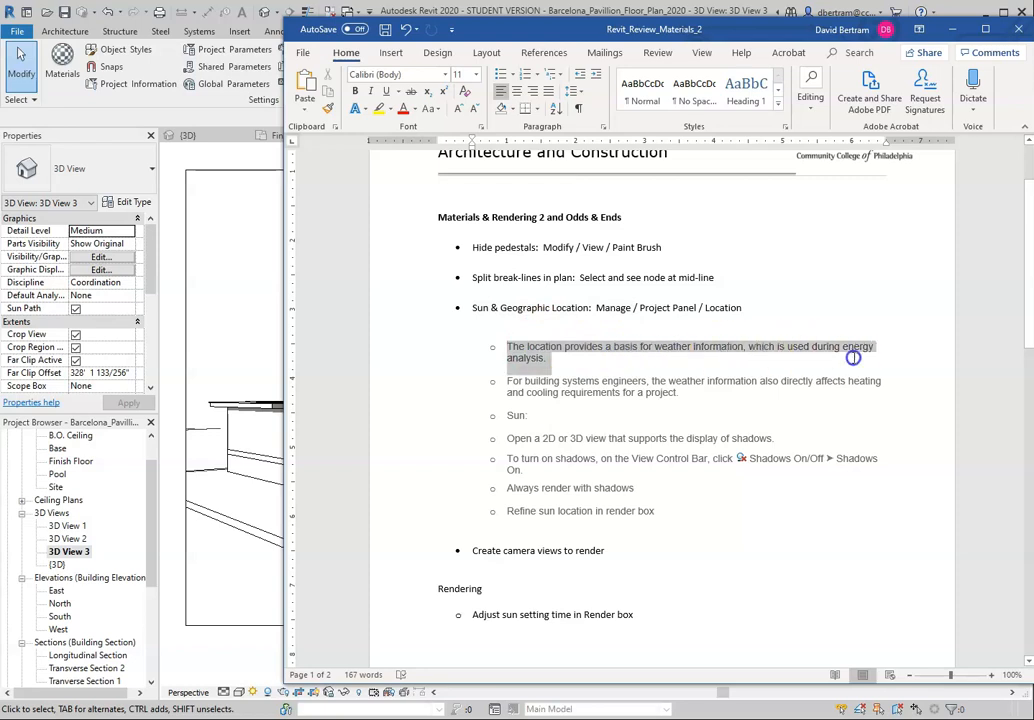
{"action": "left_click", "coordinate": [587, 362]}
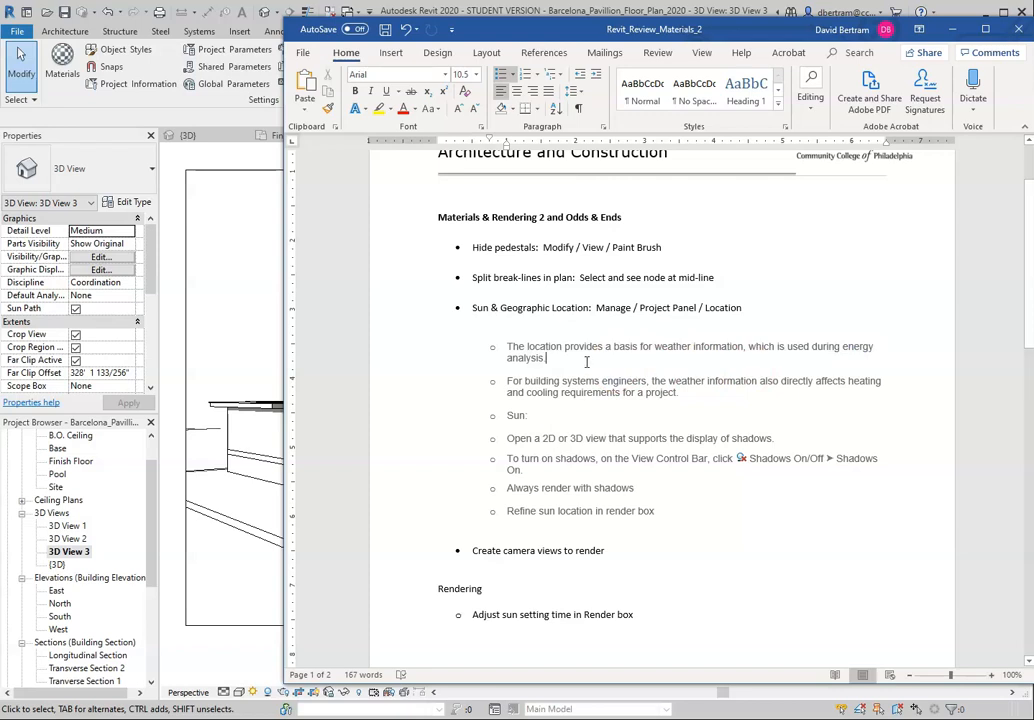
{"action": "left_click_drag", "start_coordinate": [524, 382], "coordinate": [658, 393]}
{"action": "left_click", "coordinate": [658, 402]}
{"action": "left_click", "coordinate": [688, 404]}
Step: Switch back to Revit and open the default {3D} view of the whole pavilion
{"action": "left_click", "coordinate": [958, 32]}
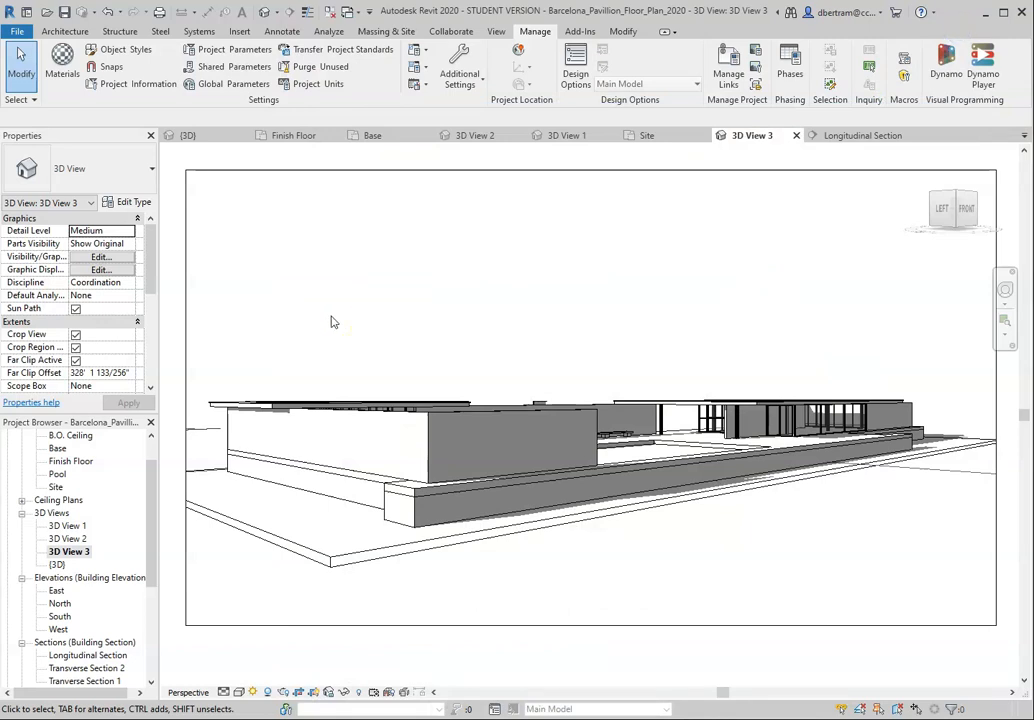
{"action": "scroll", "coordinate": [457, 345], "scroll_direction": "down", "scroll_amount": 1}
{"action": "scroll", "coordinate": [480, 368], "scroll_direction": "up", "scroll_amount": 1}
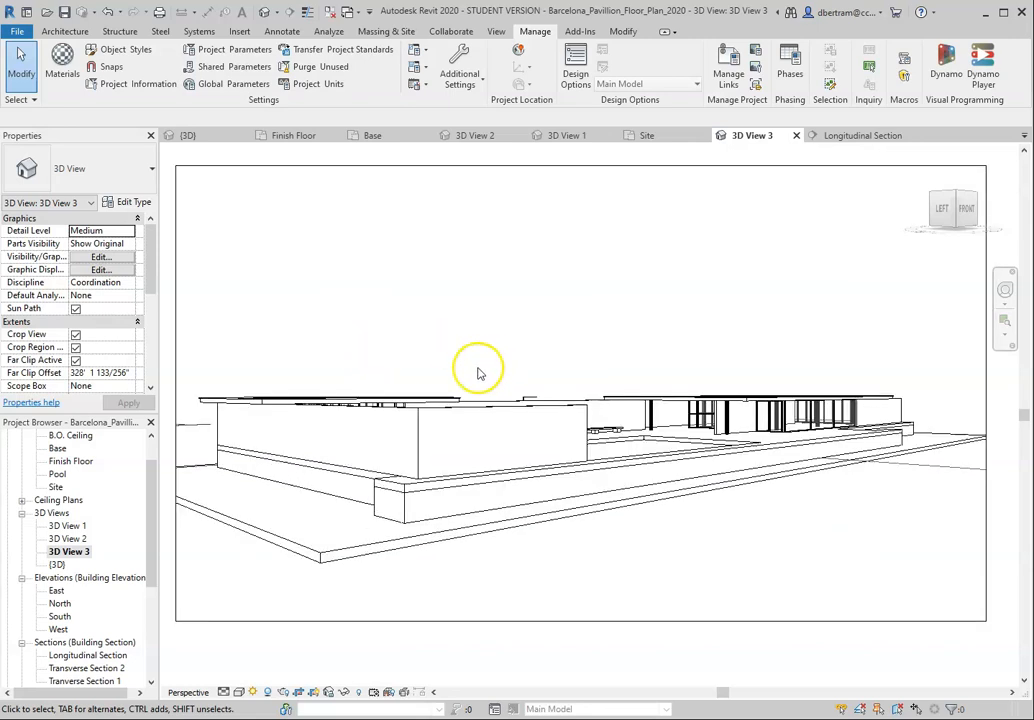
{"action": "double_click", "coordinate": [57, 564]}
{"action": "scroll", "coordinate": [540, 412], "scroll_direction": "down", "scroll_amount": 6}
{"action": "middle_click_drag", "start_coordinate": [467, 435], "coordinate": [496, 472], "text": "shift"}
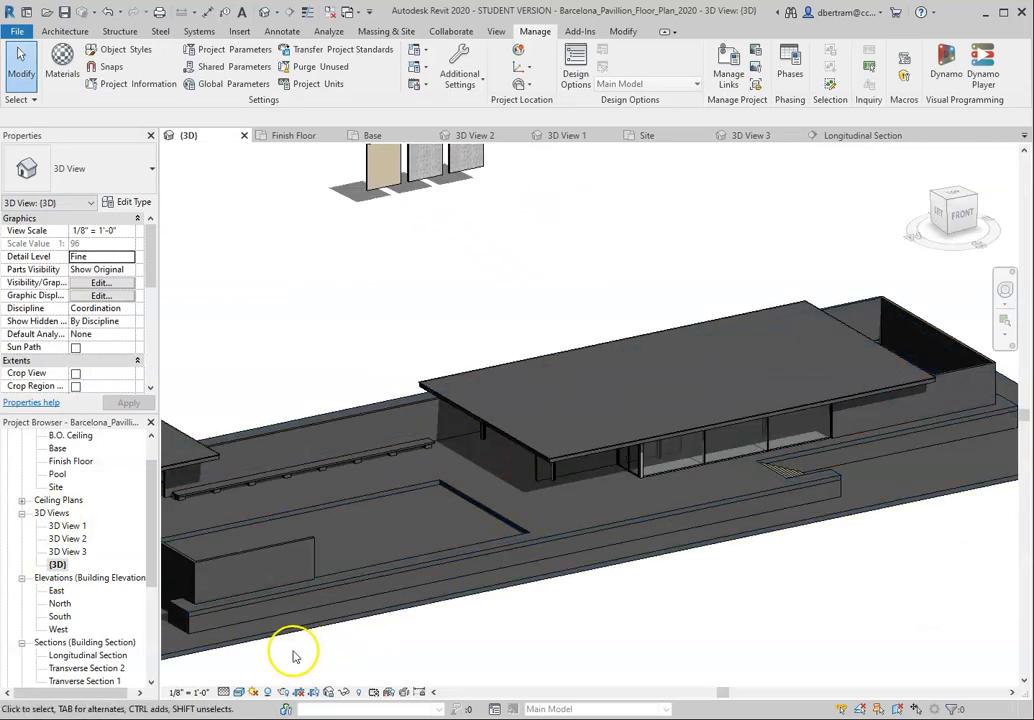
Step: Set the {3D} view's visual style to Hidden Line
{"action": "left_click", "coordinate": [239, 692]}
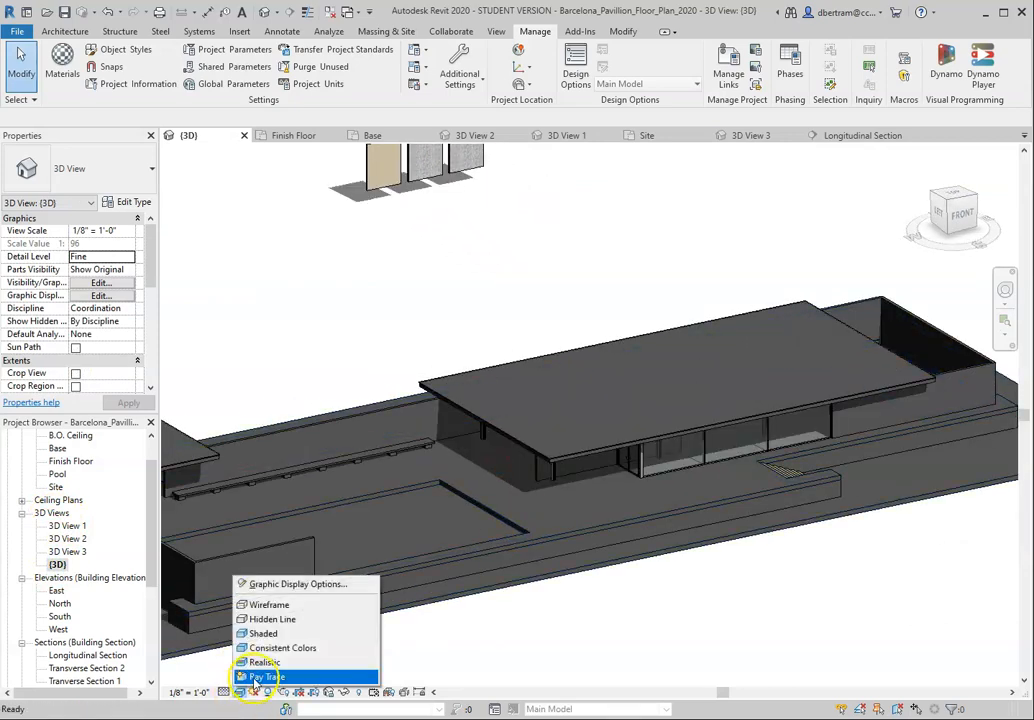
{"action": "left_click", "coordinate": [268, 619]}
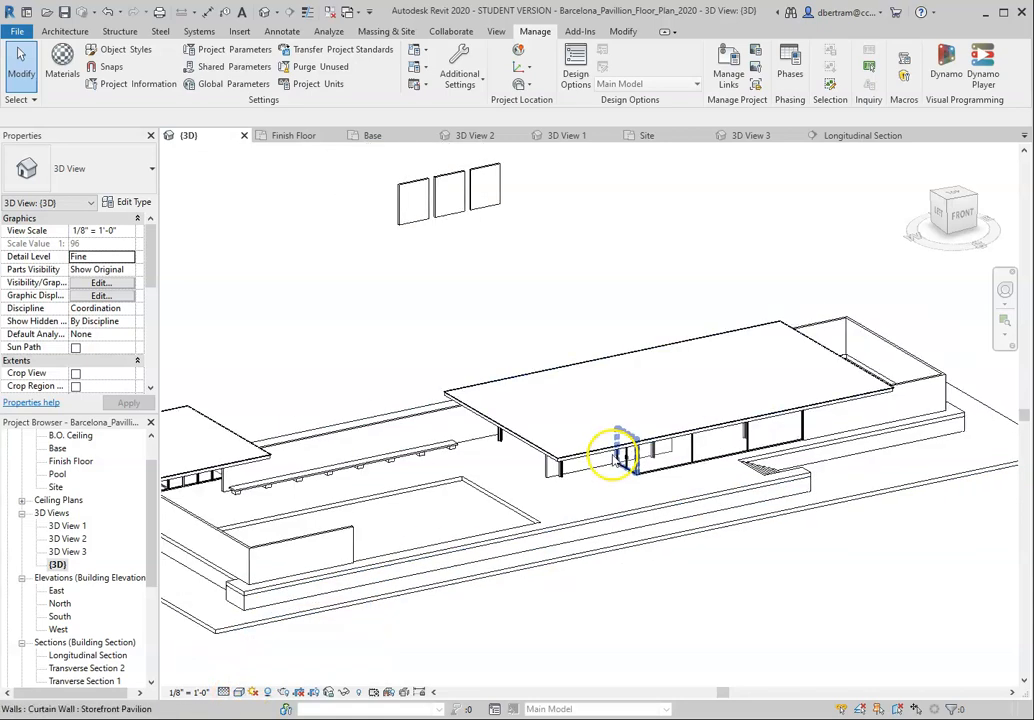
{"action": "middle_click_drag", "start_coordinate": [613, 456], "coordinate": [629, 440]}
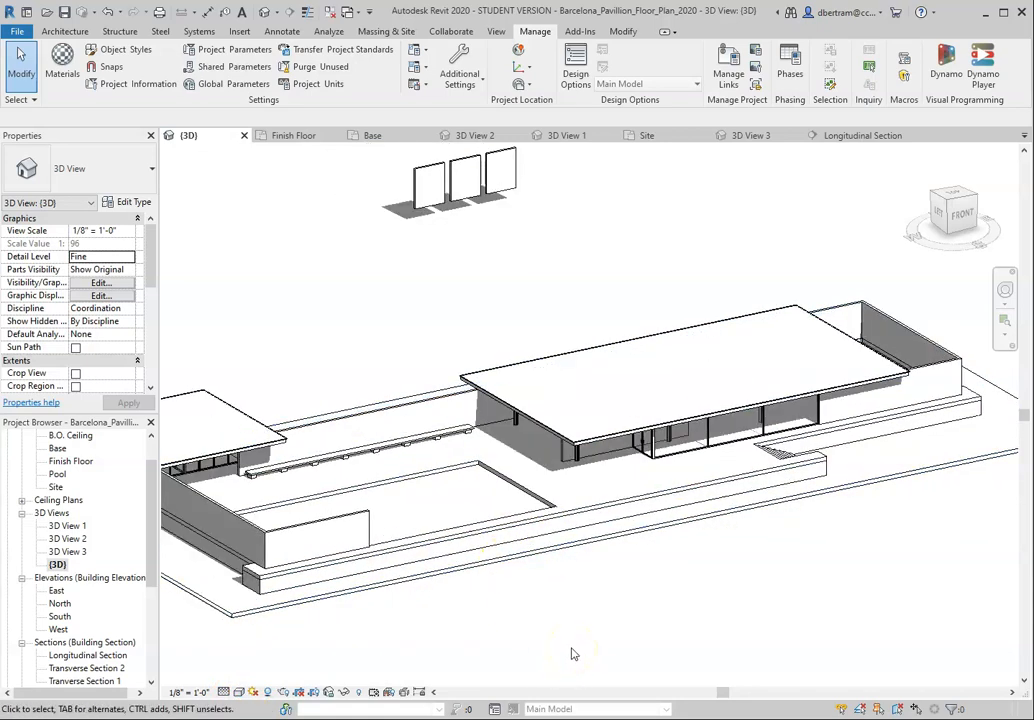
Step: Examine the column at the roof's front corner and the Storefront Pavilion curtain wall at the entrance
{"action": "scroll", "coordinate": [591, 480], "scroll_direction": "up", "scroll_amount": 5}
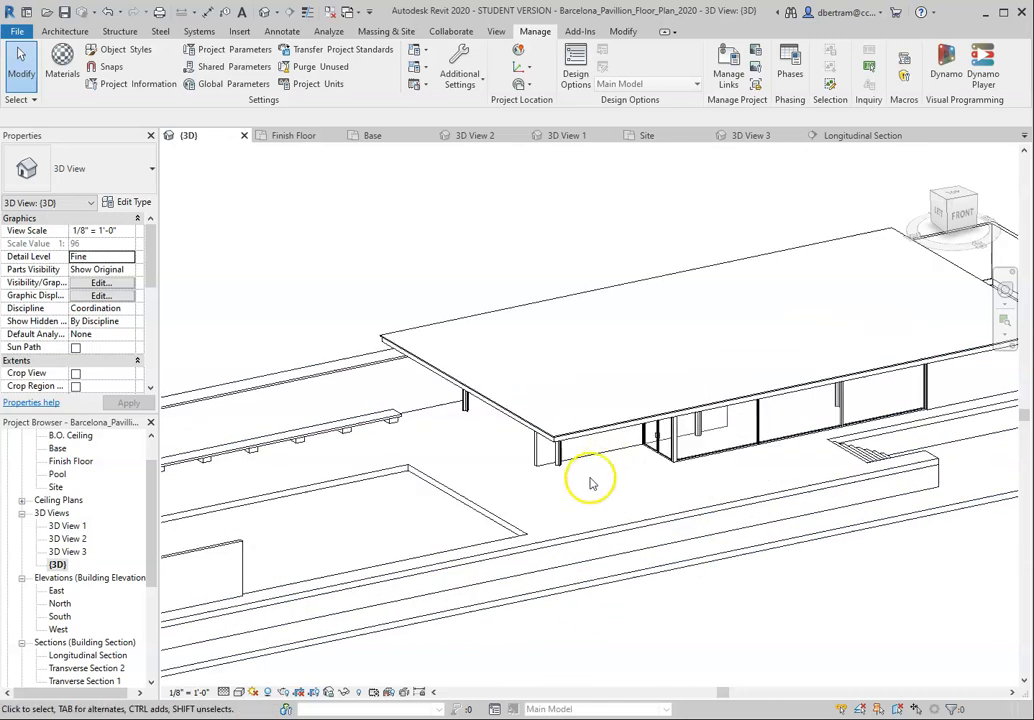
{"action": "mouse_move", "coordinate": [545, 447]}
{"action": "middle_mouse_down", "text": "shift"}
{"action": "mouse_move", "coordinate": [554, 420]}
{"action": "mouse_move", "coordinate": [543, 445]}
{"action": "middle_mouse_up", "text": "shift"}
{"action": "scroll", "coordinate": [501, 495], "scroll_direction": "down", "scroll_amount": 3}
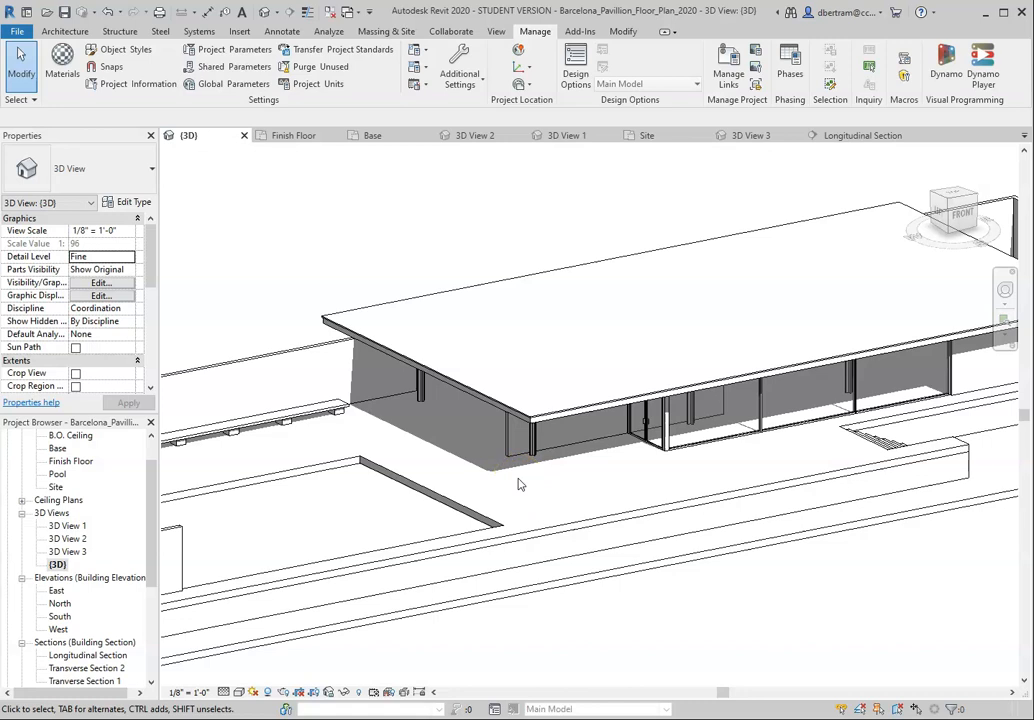
{"action": "scroll", "coordinate": [554, 478], "scroll_direction": "up", "scroll_amount": 2}
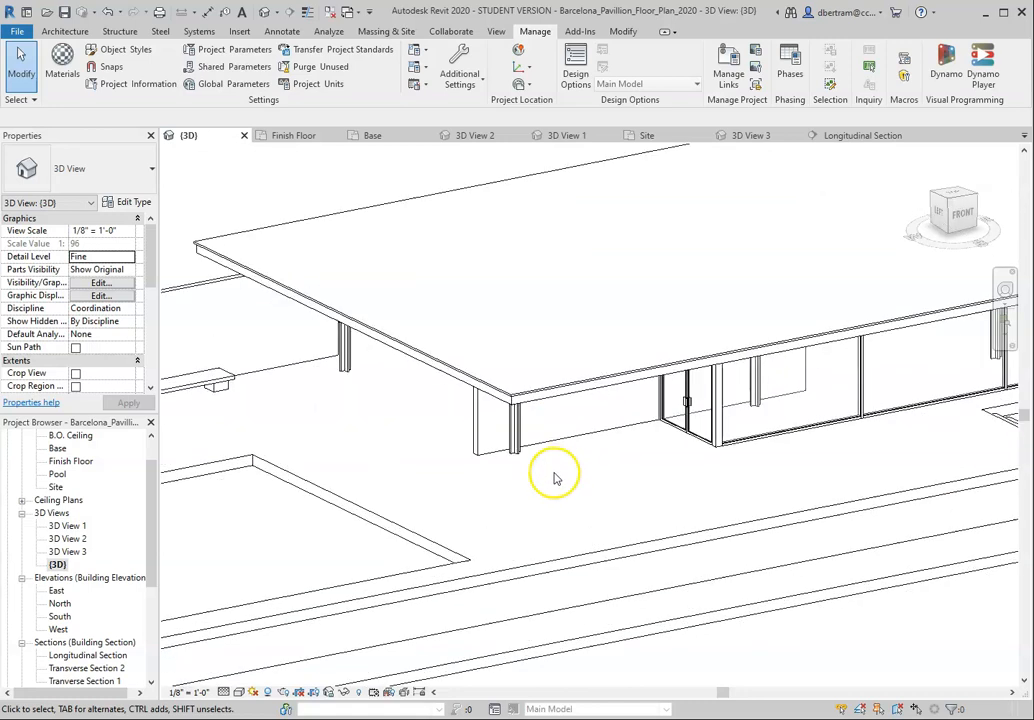
{"action": "middle_click_drag", "start_coordinate": [554, 478], "coordinate": [555, 444], "text": "shift"}
{"action": "scroll", "coordinate": [547, 358], "scroll_direction": "up", "scroll_amount": 5}
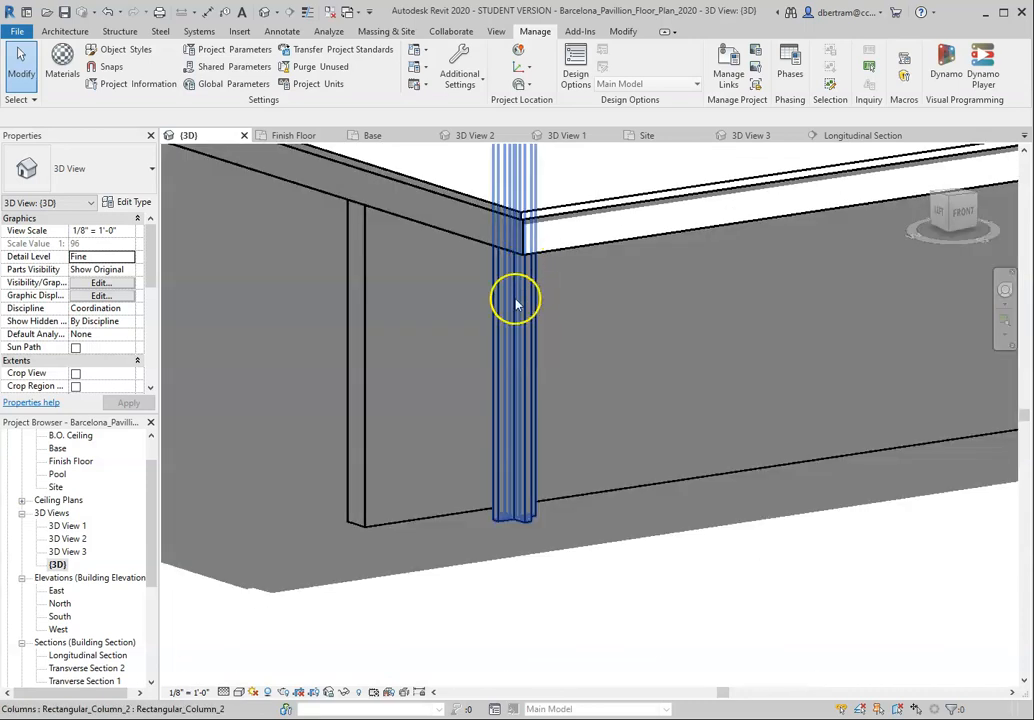
{"action": "left_click", "coordinate": [517, 300]}
{"action": "scroll", "coordinate": [457, 410], "scroll_direction": "down", "scroll_amount": 3}
{"action": "middle_click_drag", "start_coordinate": [457, 410], "coordinate": [835, 450], "text": "shift"}
{"action": "left_click", "coordinate": [830, 461]}
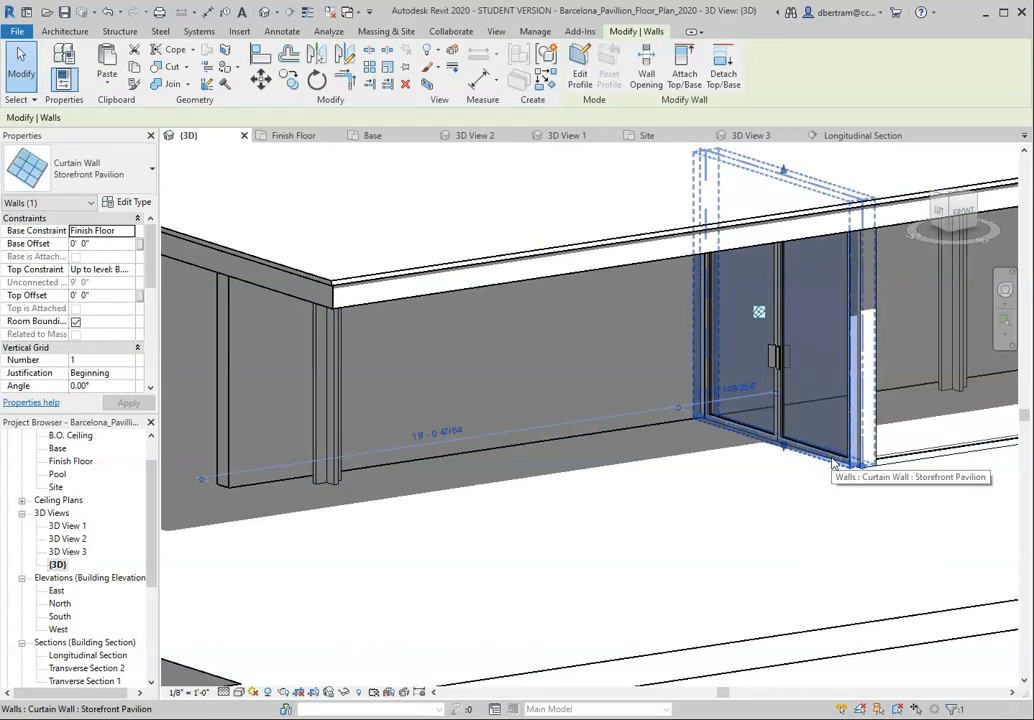
{"action": "left_click", "coordinate": [785, 496]}
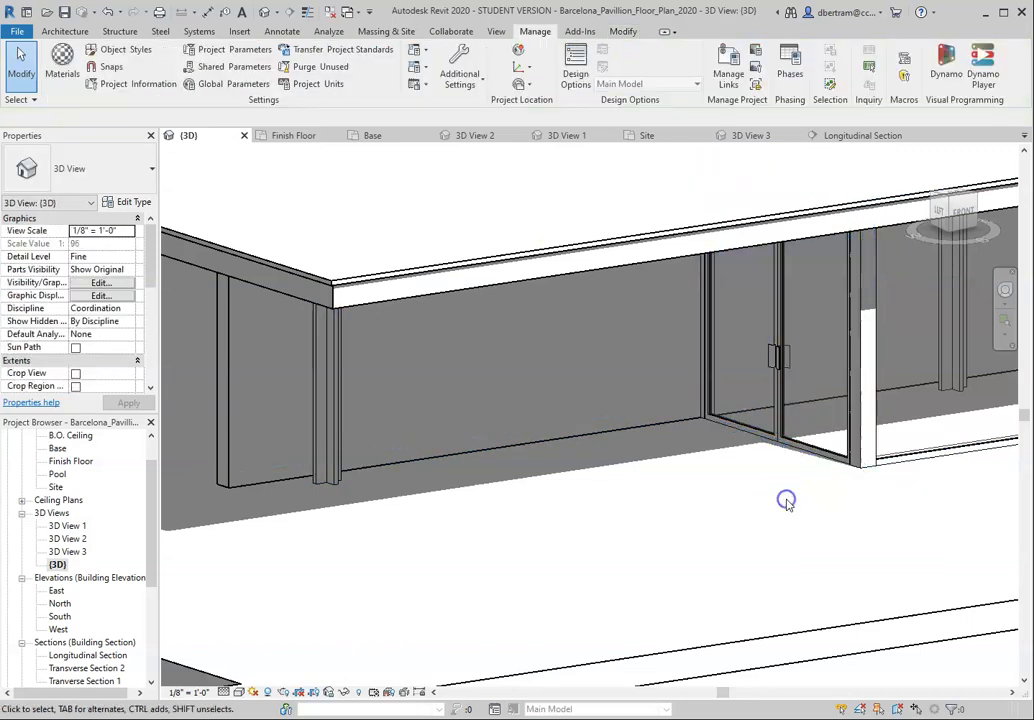
{"action": "left_click", "coordinate": [327, 441]}
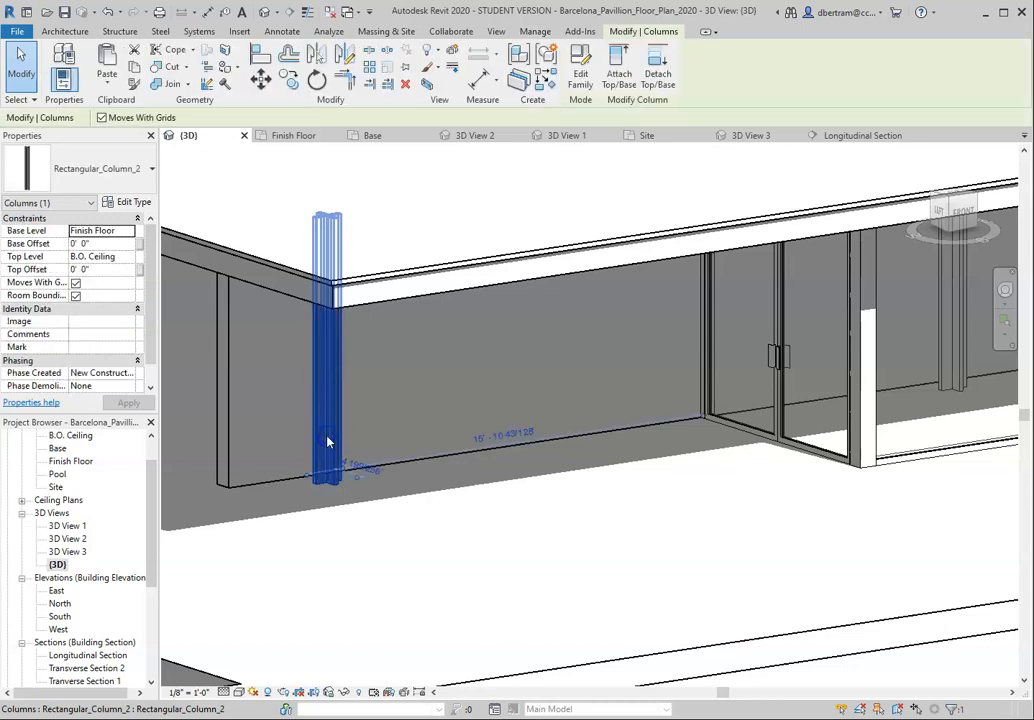
{"action": "left_click", "coordinate": [463, 548]}
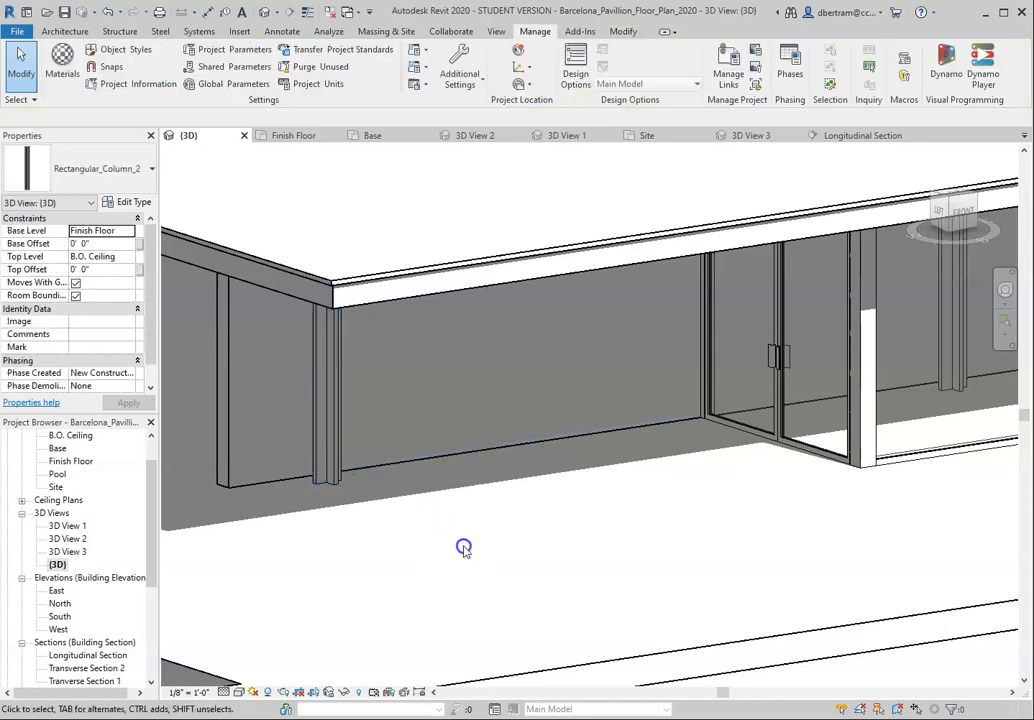
Step: Inspect the structure layer's material options for the roof slab's Generic - 10" floor type, leaving the type unchanged
{"action": "left_click", "coordinate": [418, 297]}
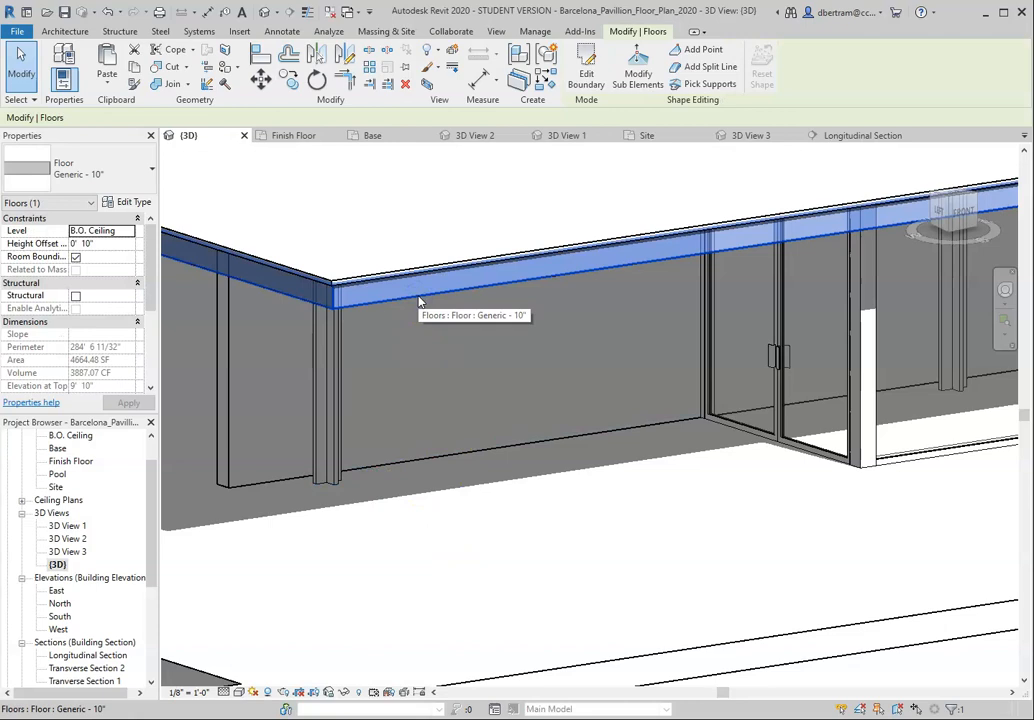
{"action": "left_click", "coordinate": [134, 202]}
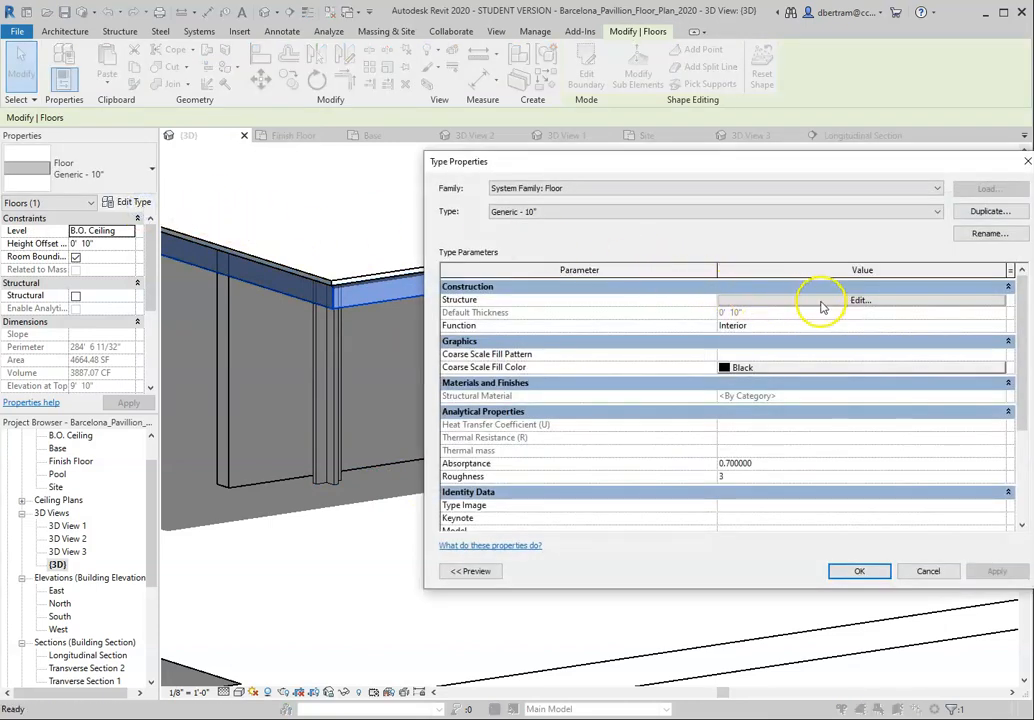
{"action": "left_click", "coordinate": [860, 300]}
{"action": "left_click", "coordinate": [655, 298]}
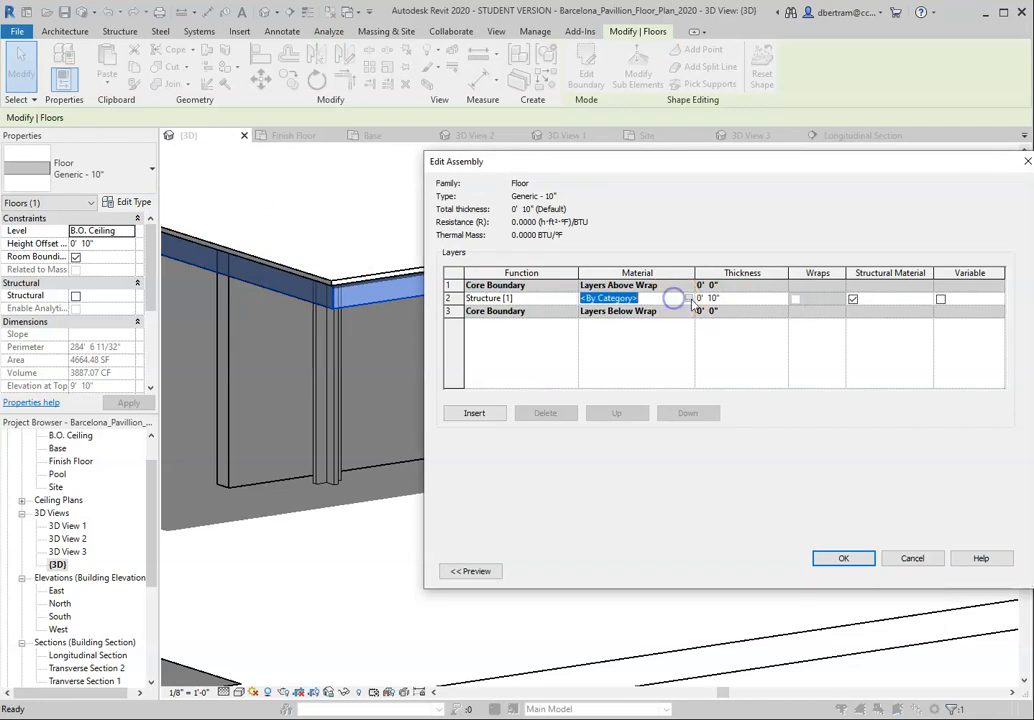
{"action": "left_click", "coordinate": [688, 298]}
{"action": "scroll", "coordinate": [558, 464], "scroll_direction": "up", "scroll_amount": 1}
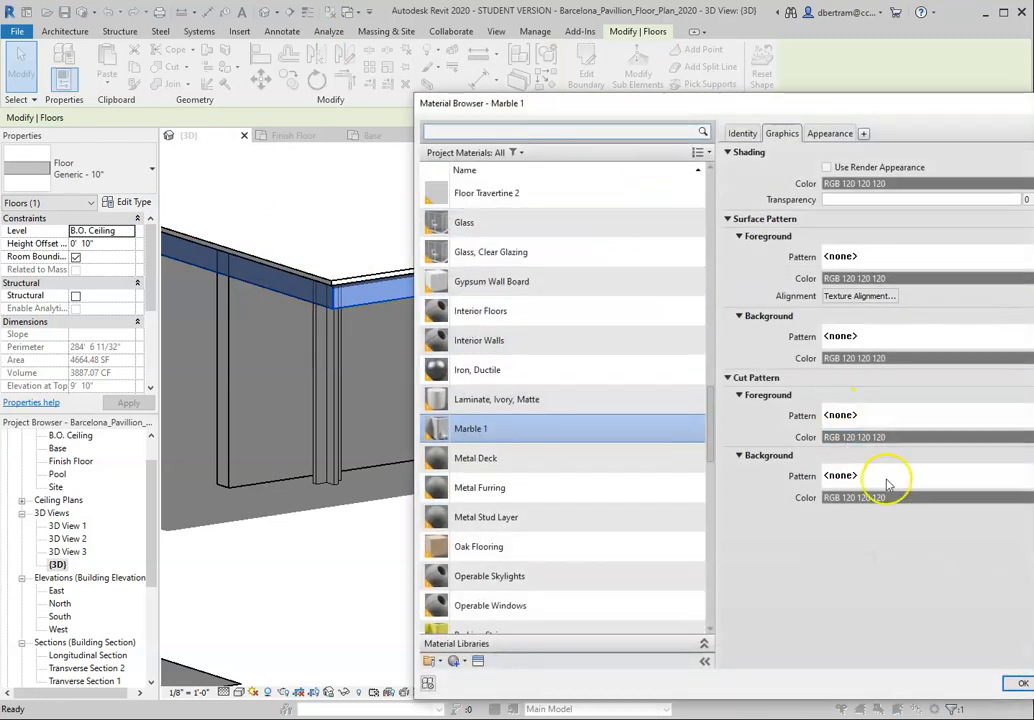
{"action": "key", "text": "Return"}
{"action": "left_click", "coordinate": [718, 619]}
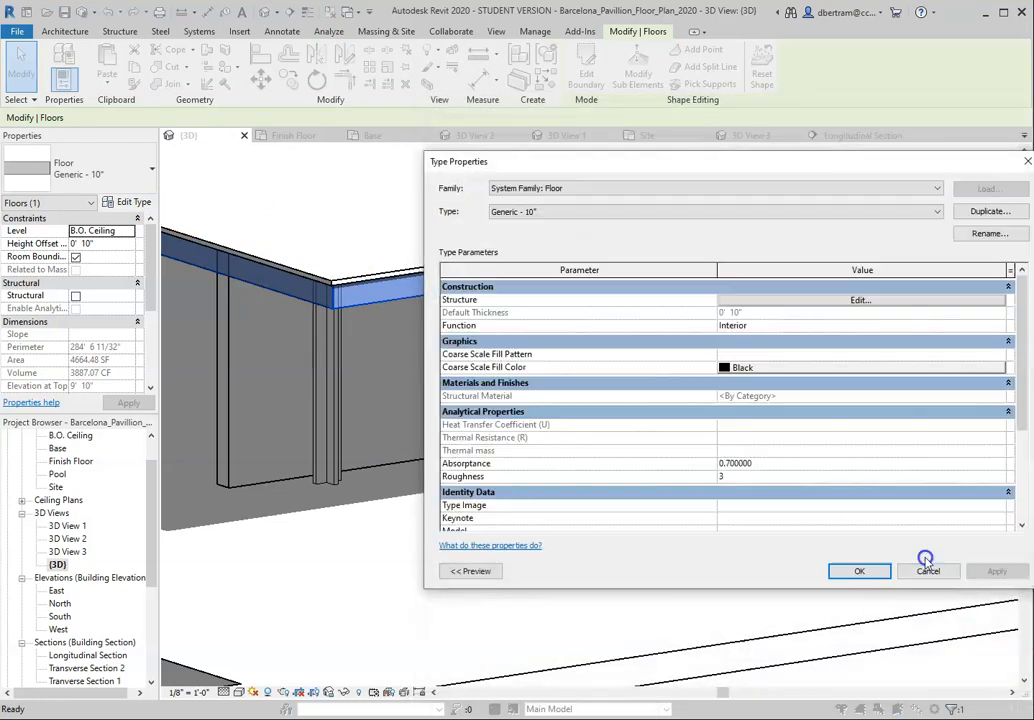
{"action": "left_click", "coordinate": [930, 569]}
{"action": "left_click", "coordinate": [653, 542]}
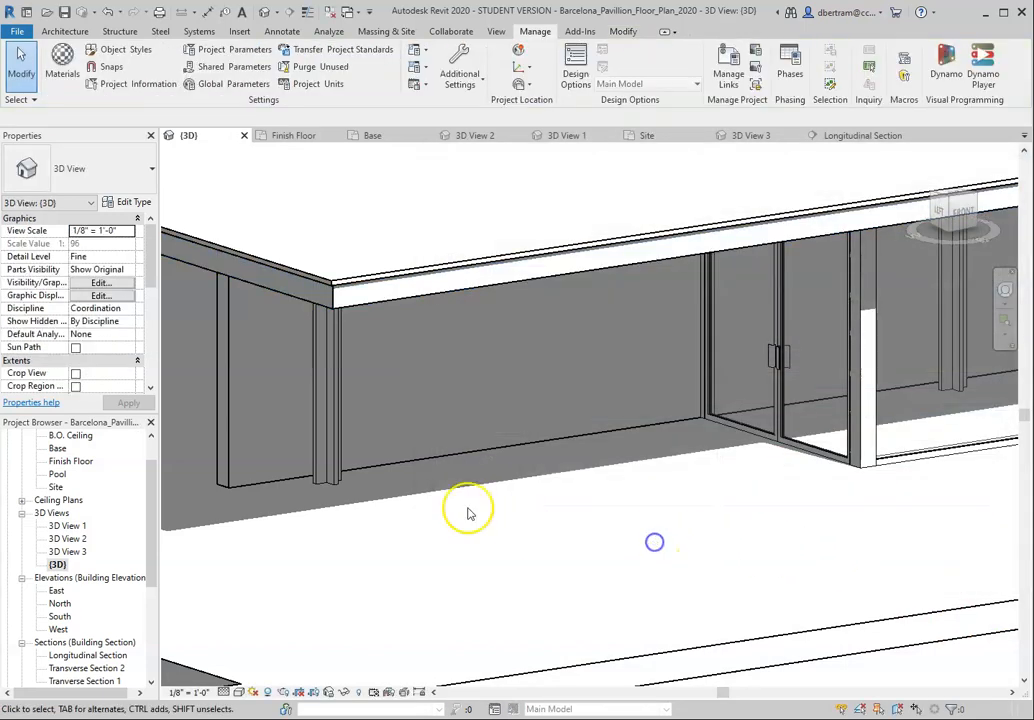
Step: Check the corner column's type and instance properties for a material setting, leaving its type unchanged
{"action": "left_click", "coordinate": [324, 416]}
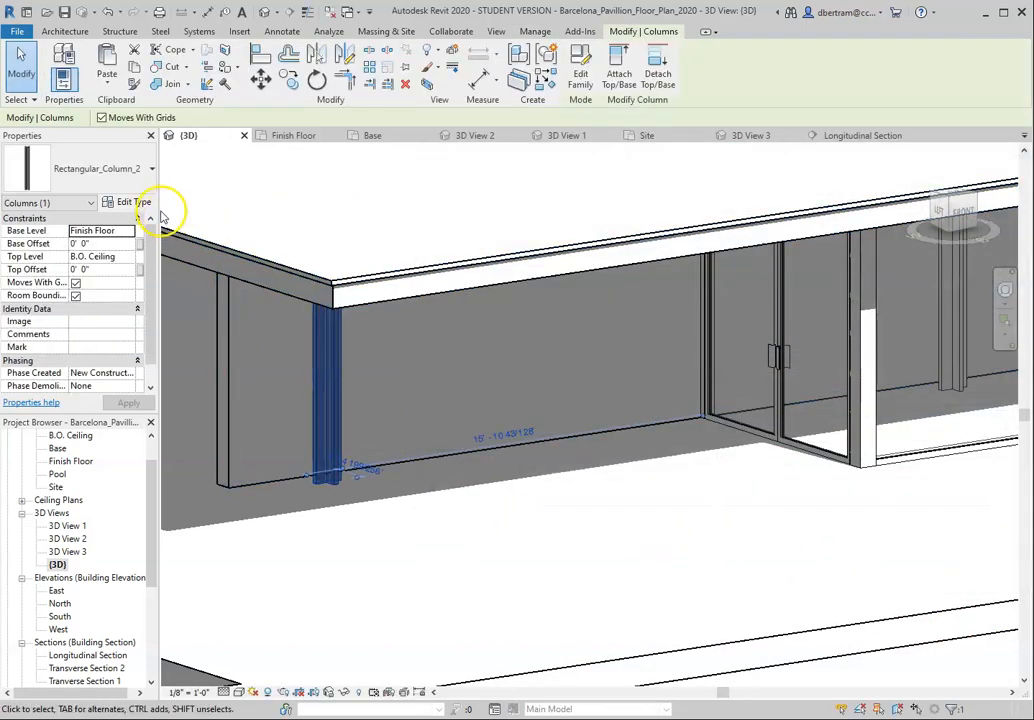
{"action": "left_click", "coordinate": [145, 206]}
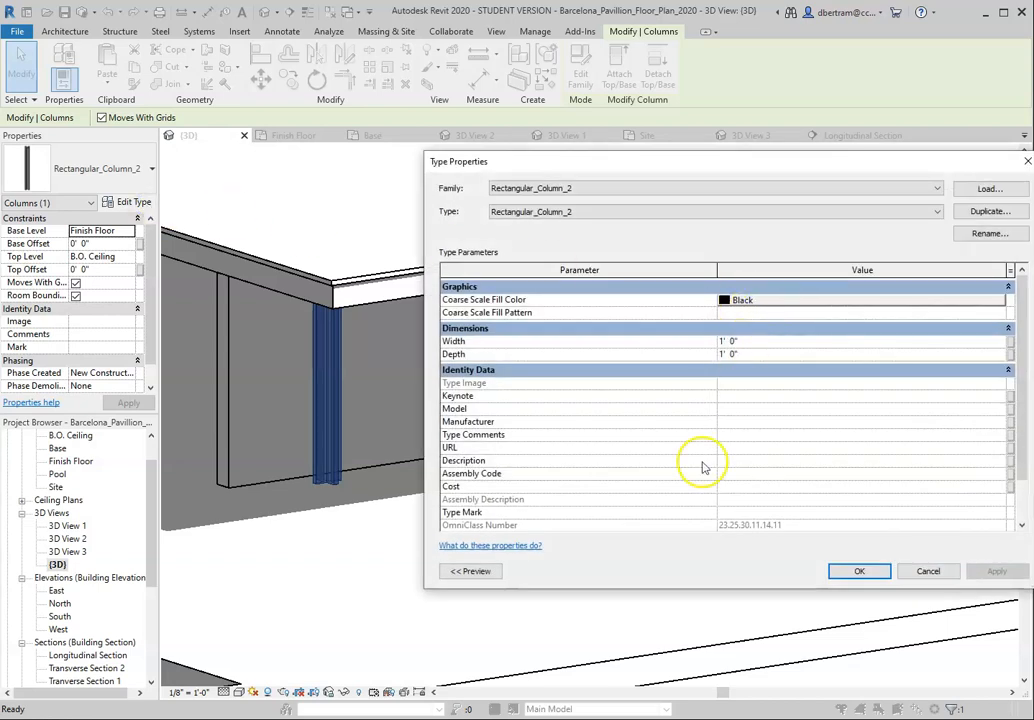
{"action": "scroll", "coordinate": [580, 350], "scroll_direction": "down", "scroll_amount": 1}
{"action": "scroll", "coordinate": [555, 400], "scroll_direction": "up", "scroll_amount": 1}
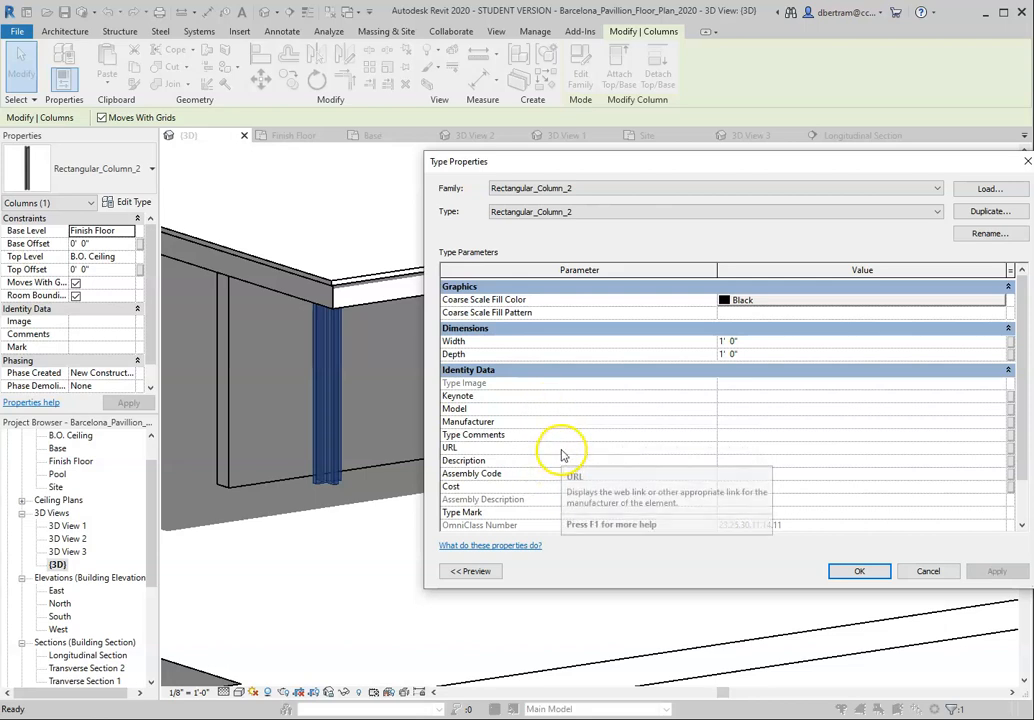
{"action": "scroll", "coordinate": [561, 455], "scroll_direction": "down", "scroll_amount": 2}
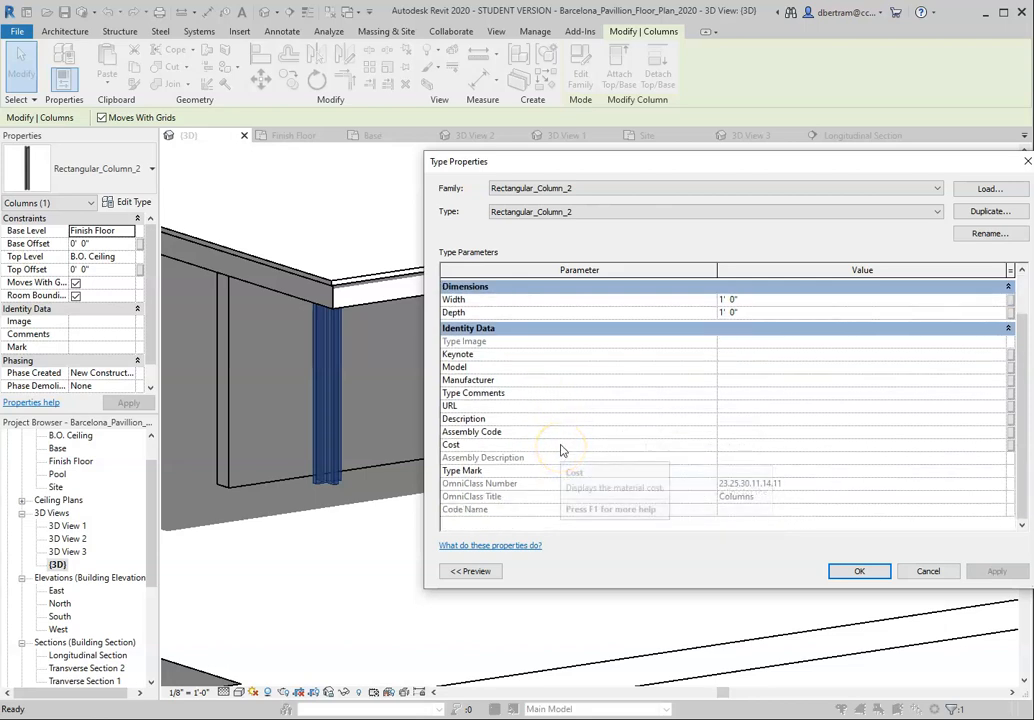
{"action": "scroll", "coordinate": [561, 451], "scroll_direction": "up", "scroll_amount": 1}
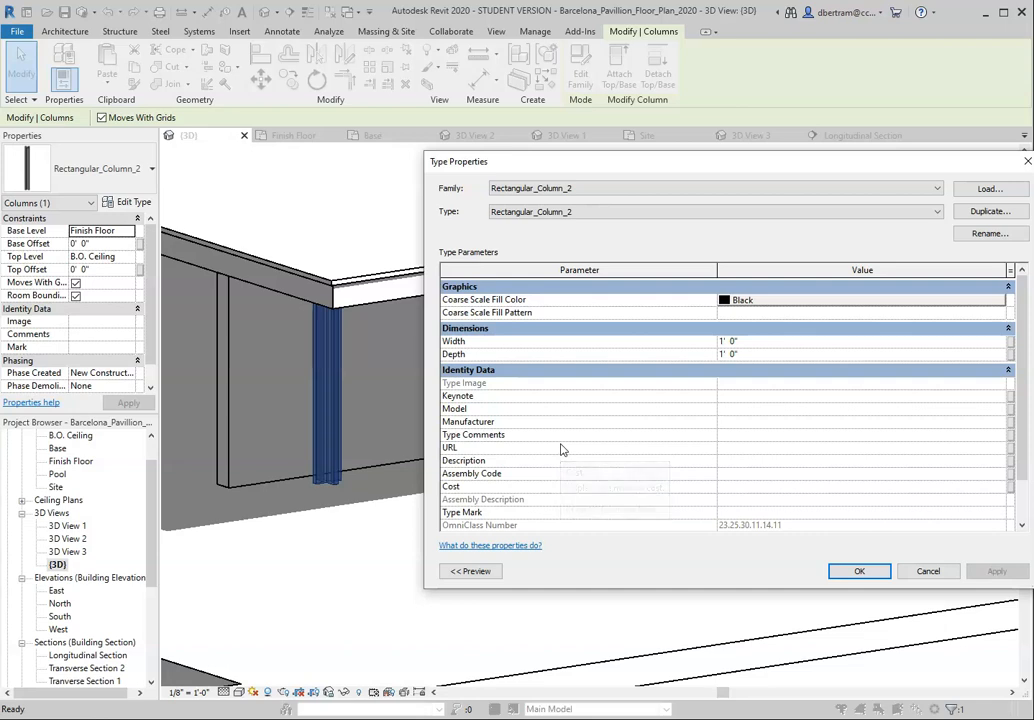
{"action": "left_click", "coordinate": [929, 571]}
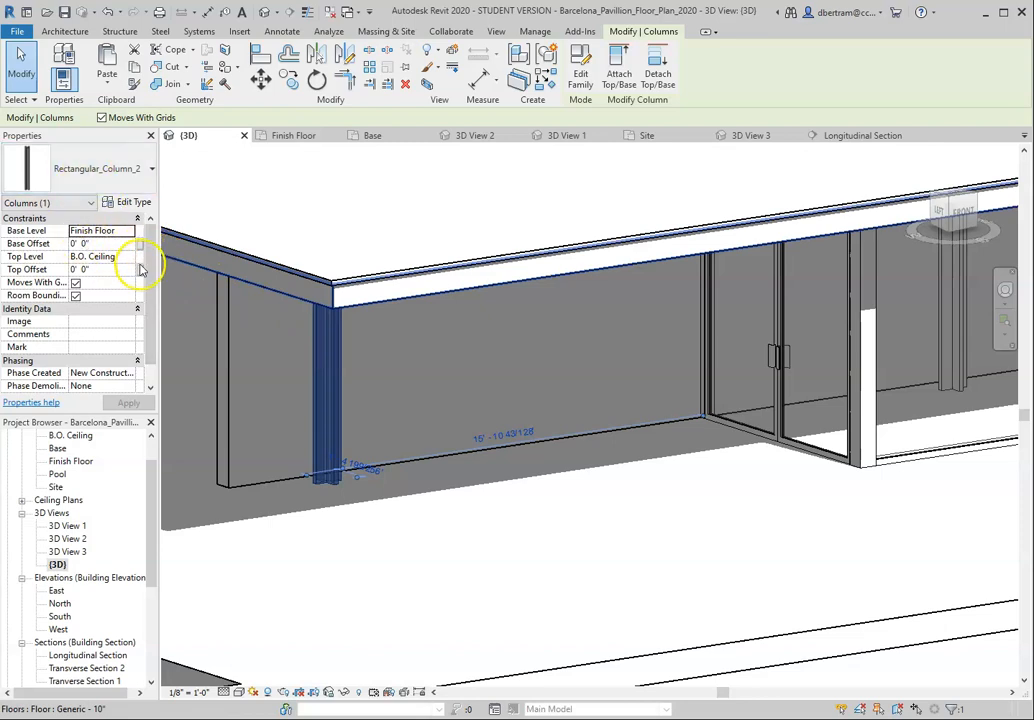
{"action": "mouse_move", "coordinate": [153, 251]}
{"action": "left_mouse_down"}
{"action": "mouse_move", "coordinate": [154, 274]}
{"action": "mouse_move", "coordinate": [156, 250]}
{"action": "left_mouse_up"}
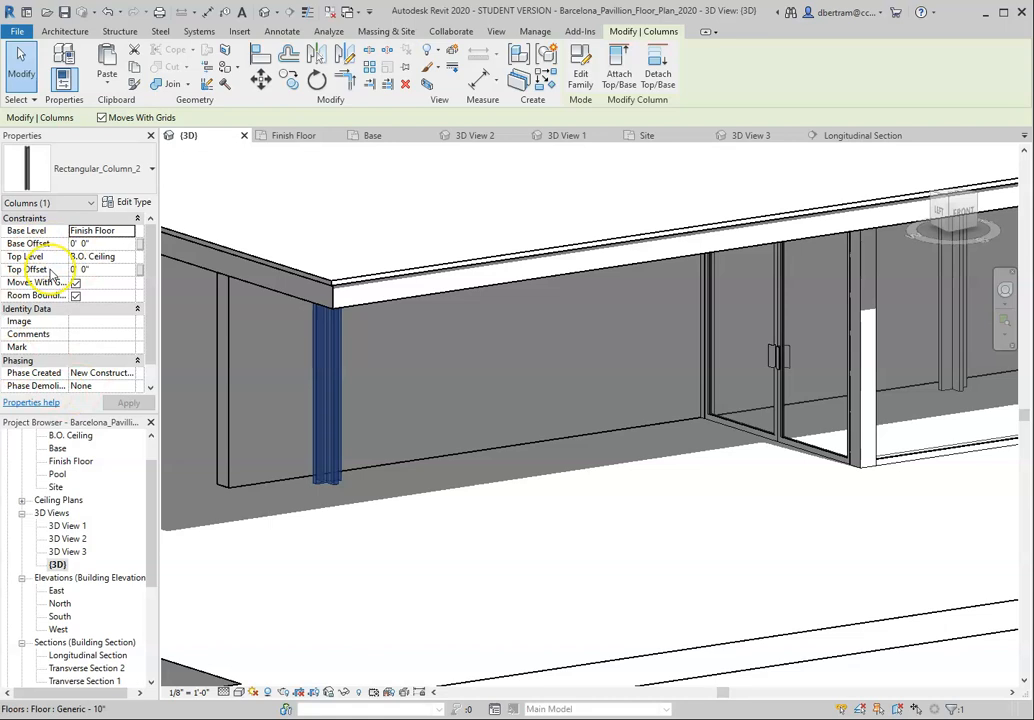
{"action": "left_click", "coordinate": [393, 559]}
Step: Open the corner column's Rectangular_Column_2 family for editing and check its extrusion's properties
{"action": "double_click", "coordinate": [323, 418]}
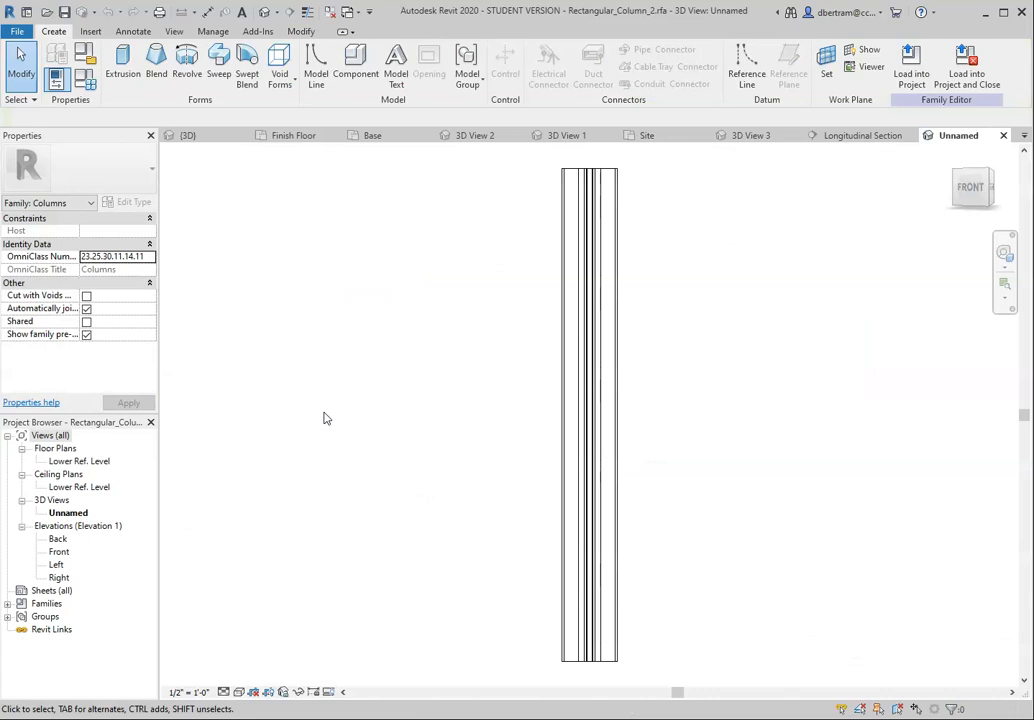
{"action": "scroll", "coordinate": [542, 418], "scroll_direction": "down", "scroll_amount": 2}
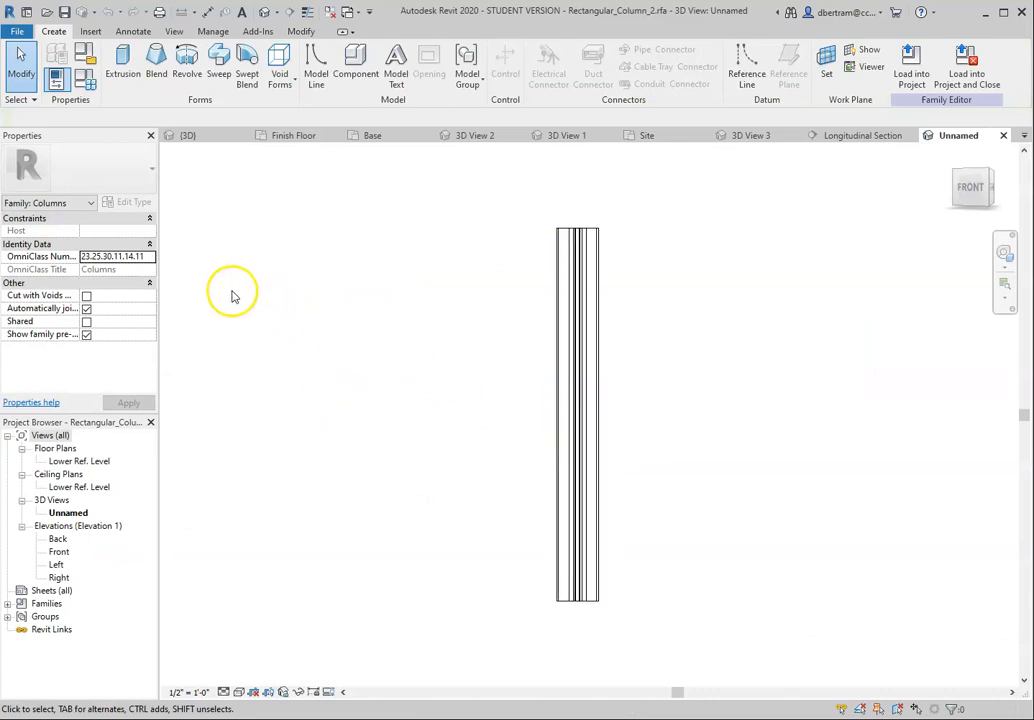
{"action": "left_click", "coordinate": [591, 311]}
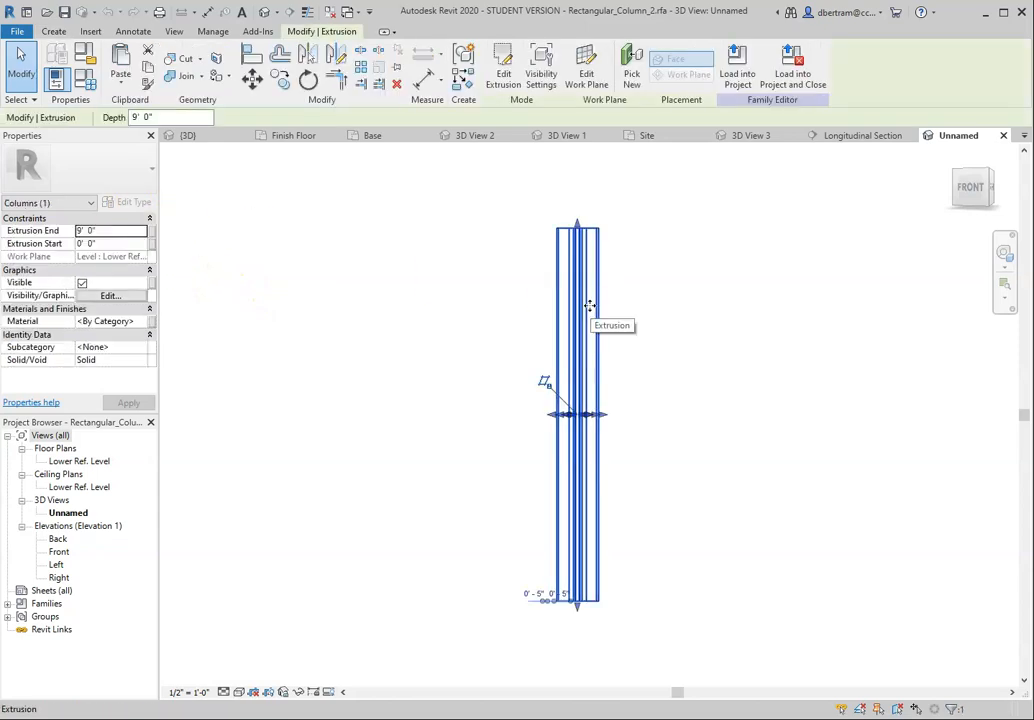
{"action": "left_click", "coordinate": [353, 346]}
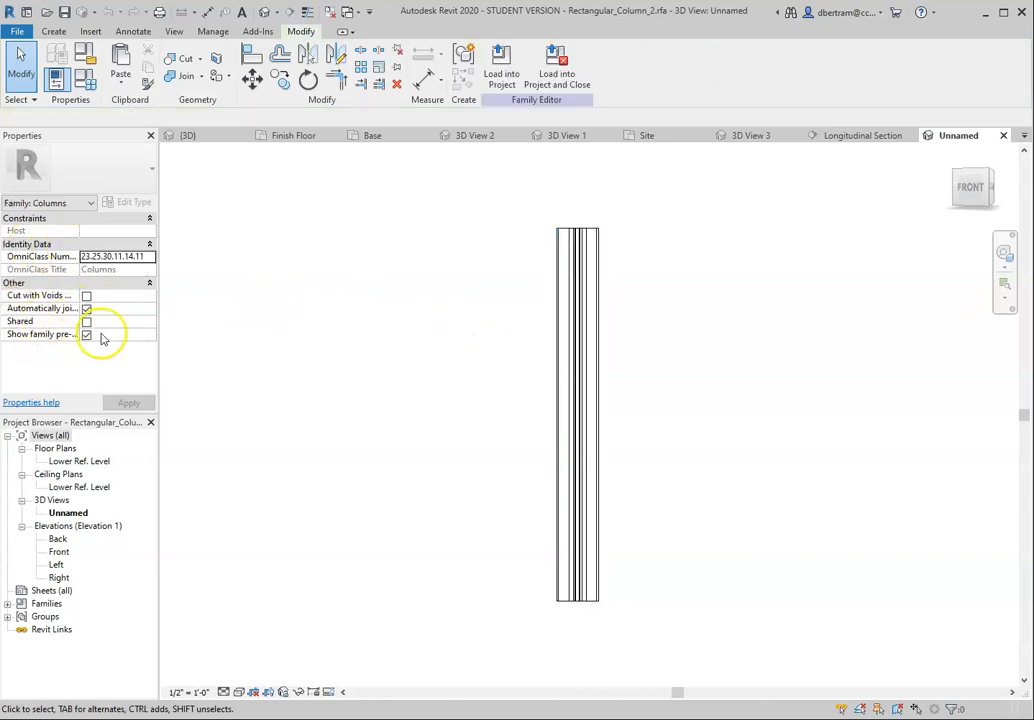
Step: Open the material choice for the column family's extrusion and create a new material
{"action": "left_click", "coordinate": [576, 387]}
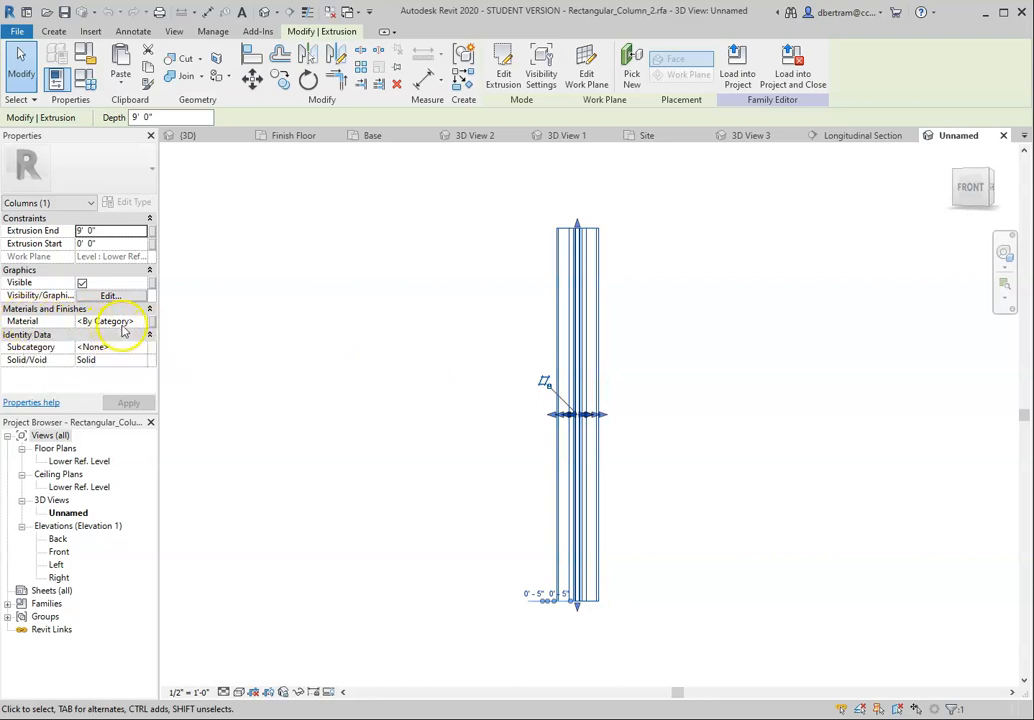
{"action": "left_click", "coordinate": [122, 322]}
{"action": "left_click", "coordinate": [140, 322]}
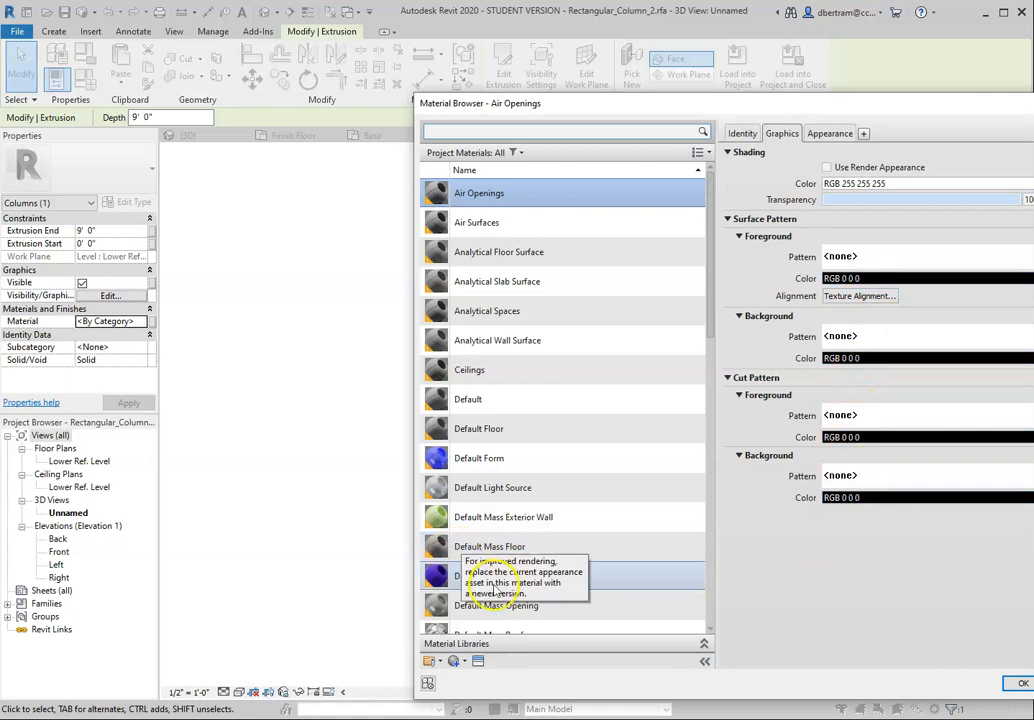
{"action": "scroll", "coordinate": [438, 577], "scroll_direction": "down", "scroll_amount": 1}
{"action": "left_click", "coordinate": [460, 664]}
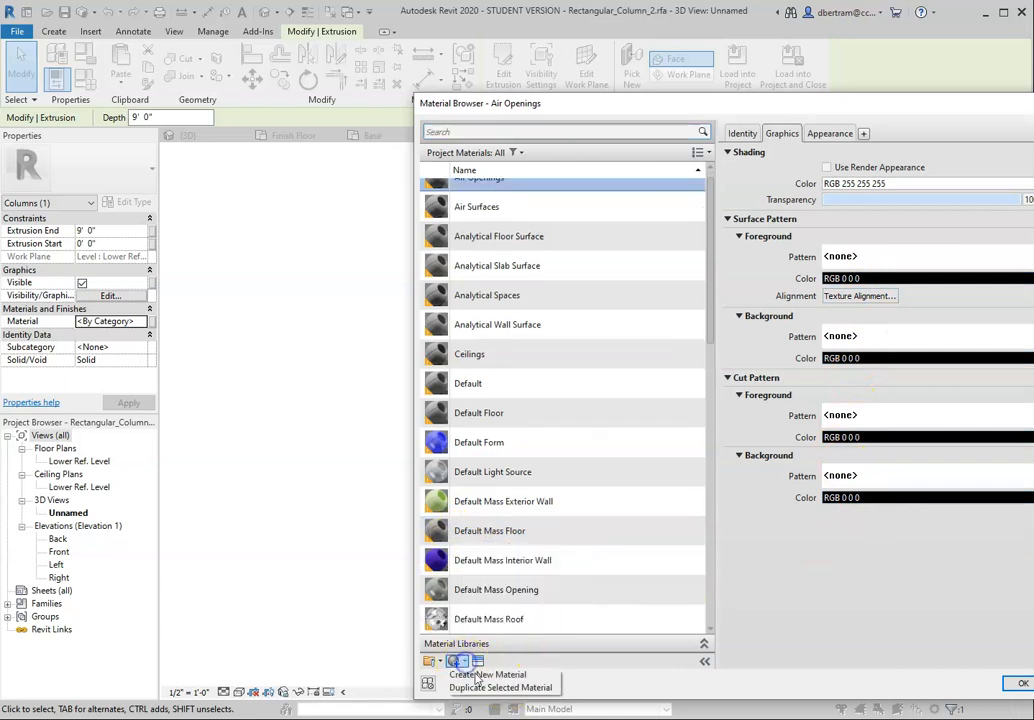
{"action": "left_click", "coordinate": [500, 674]}
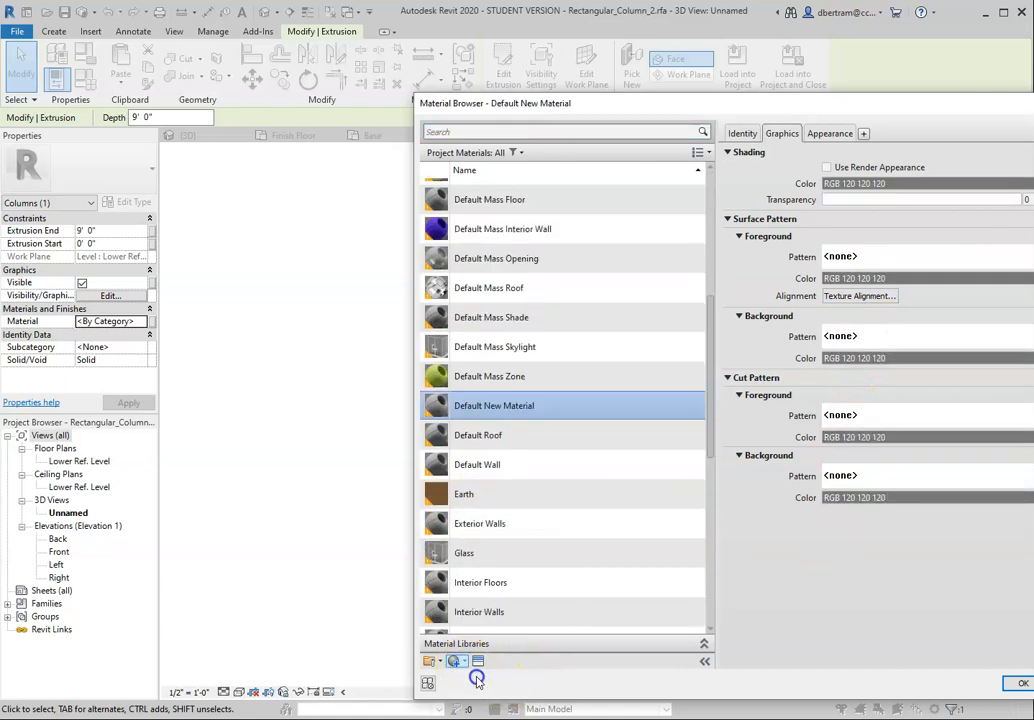
Step: Rename the new material as Chrome Columns
{"action": "right_click", "coordinate": [521, 414]}
{"action": "left_click", "coordinate": [556, 452]}
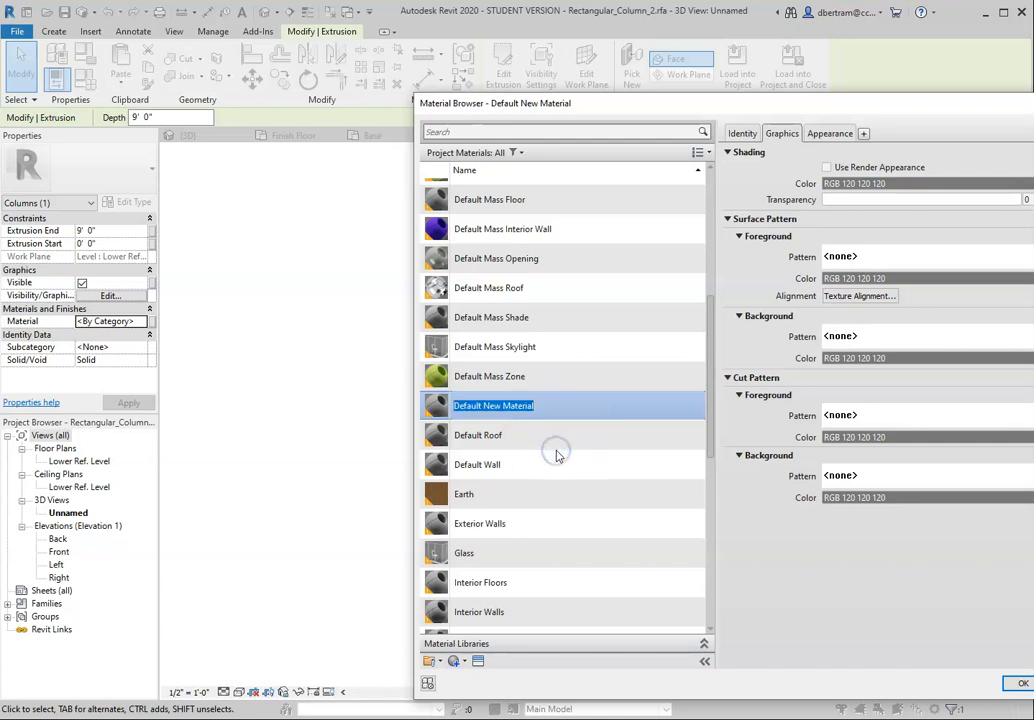
{"action": "type", "text": "Chrome Columns"}
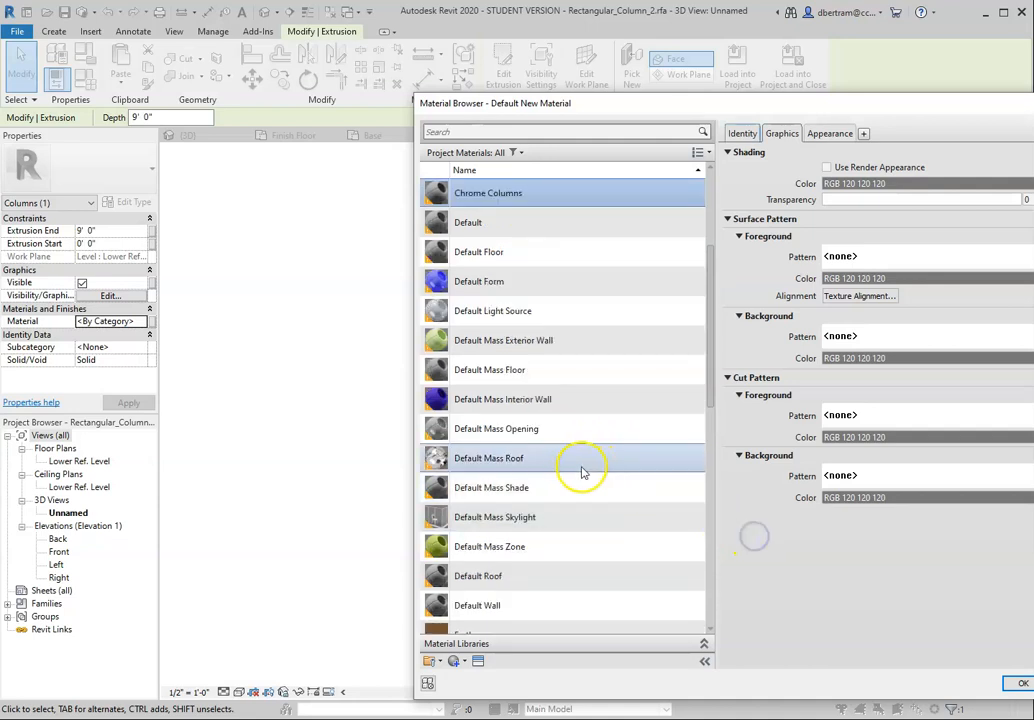
Step: Give Chrome Columns the Chrome appearance asset from the Autodesk Physical Assets metals and assign the material to the column extrusion
{"action": "left_click", "coordinate": [479, 663]}
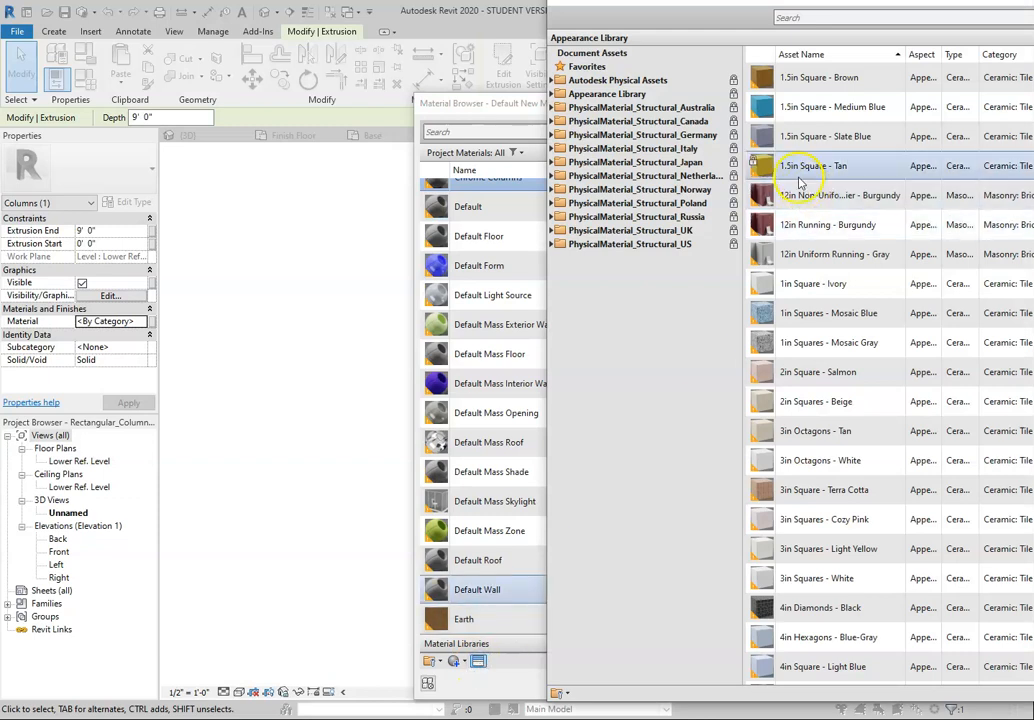
{"action": "left_click", "coordinate": [551, 81]}
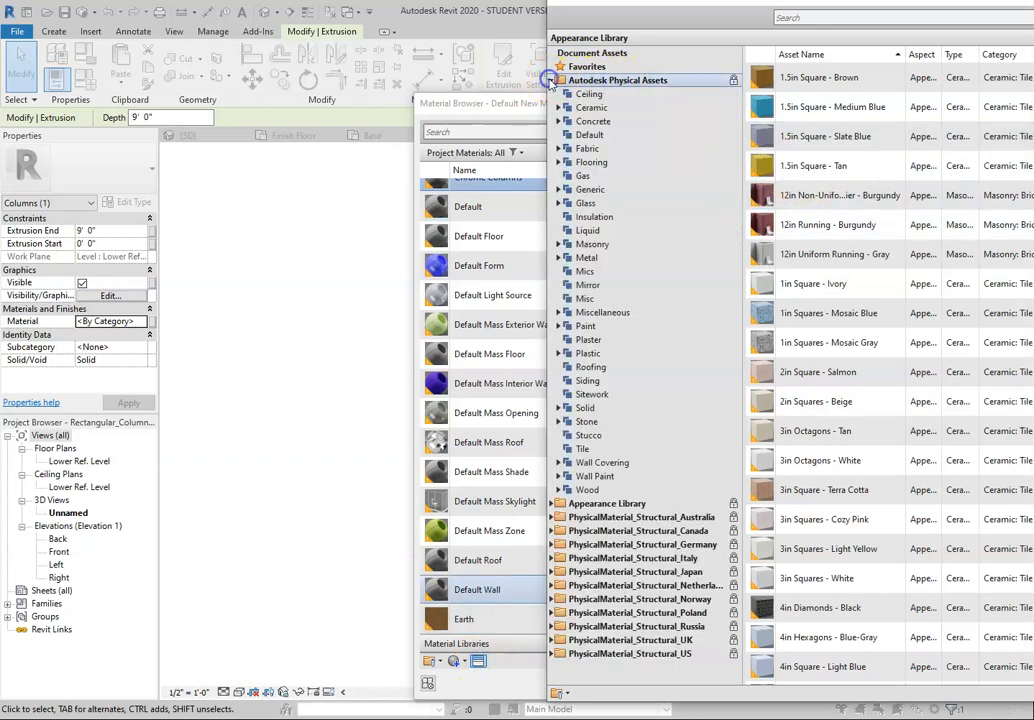
{"action": "left_click", "coordinate": [558, 258]}
{"action": "left_click", "coordinate": [597, 314]}
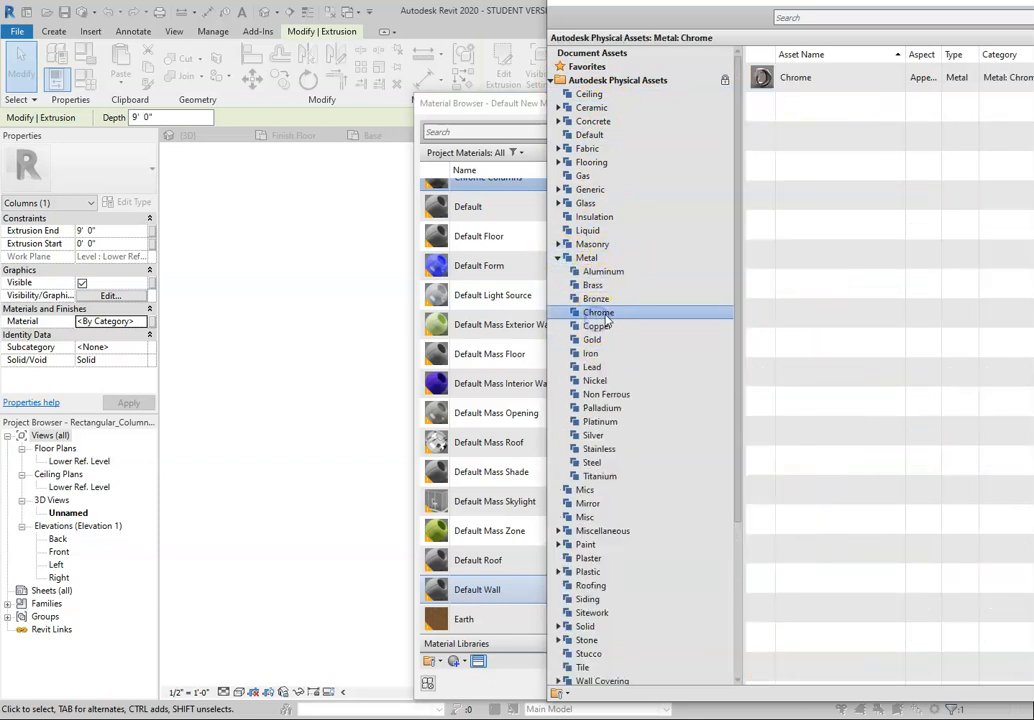
{"action": "left_click", "coordinate": [835, 80]}
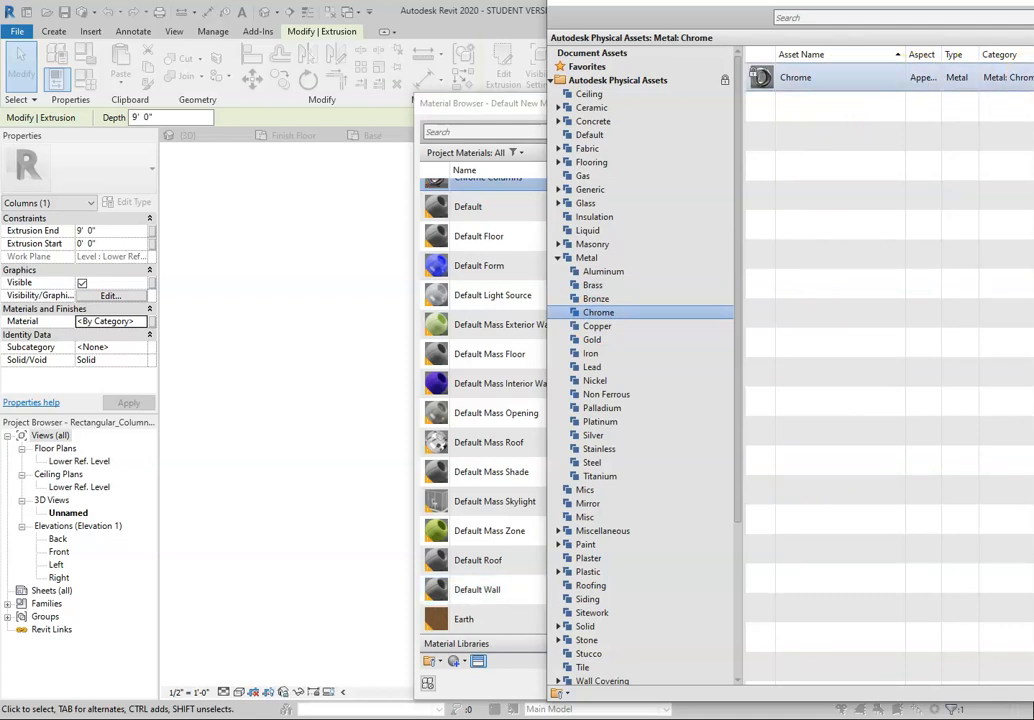
{"action": "left_click", "coordinate": [1026, 14]}
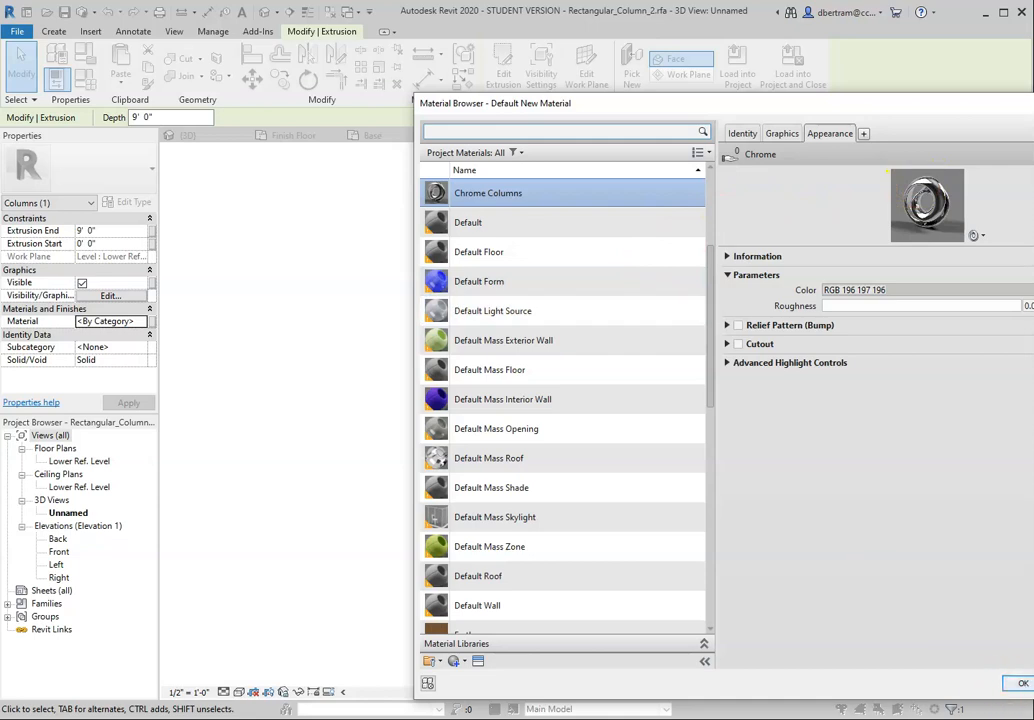
{"action": "left_click", "coordinate": [1022, 684]}
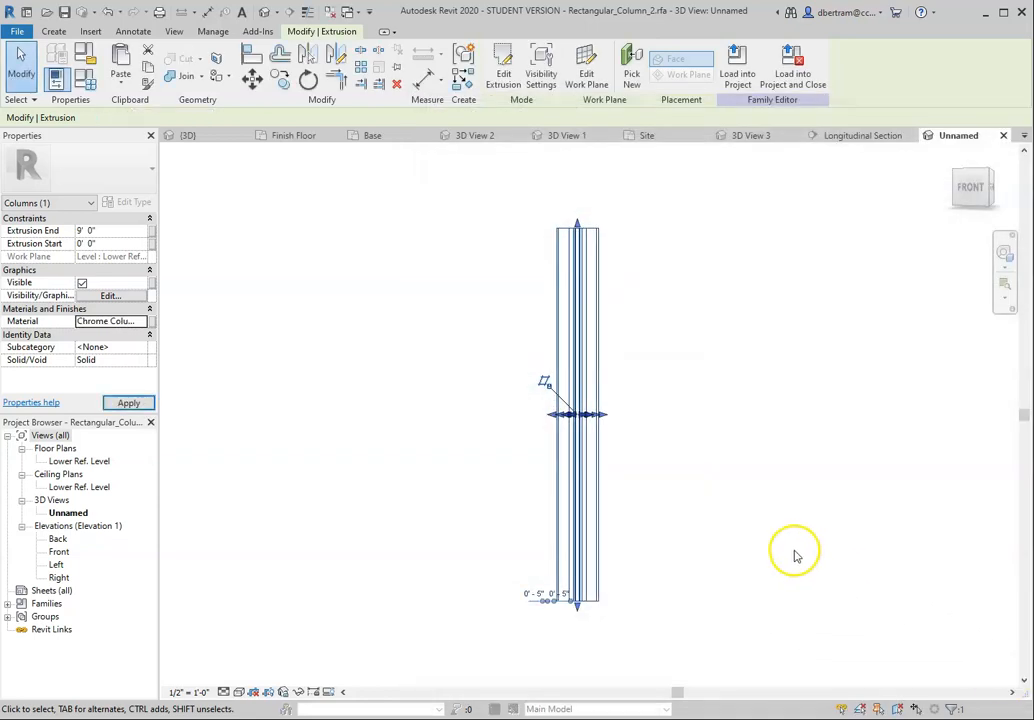
{"action": "left_click", "coordinate": [219, 335]}
Step: Load the Rectangular_Column_2 family into the pavilion project, overwriting the existing version without its parameter values
{"action": "left_click", "coordinate": [62, 12]}
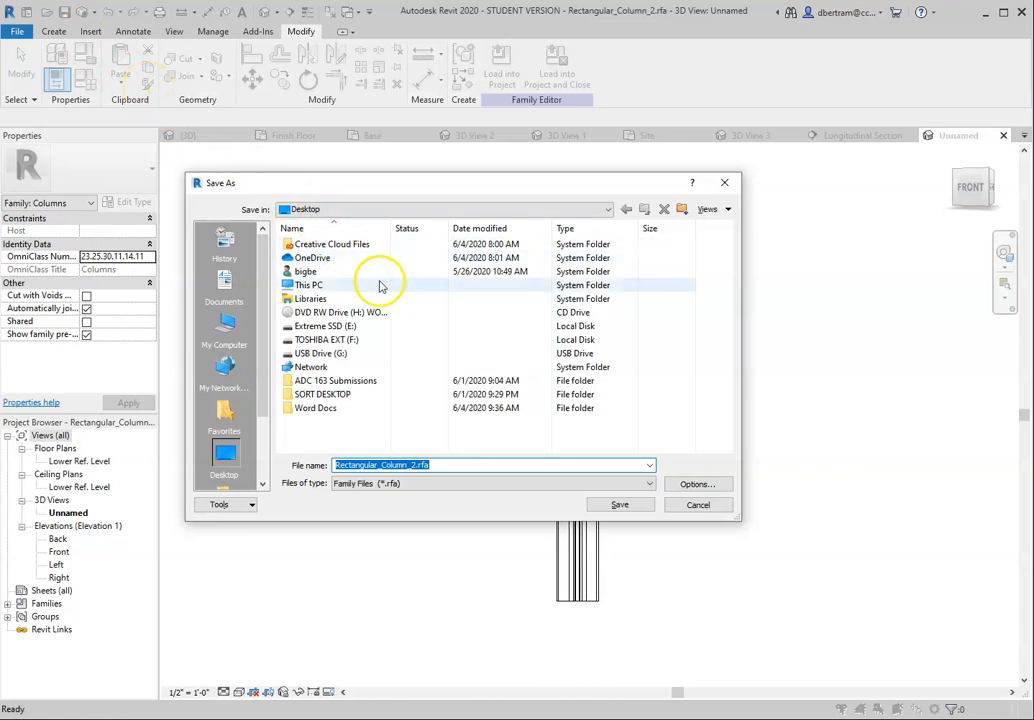
{"action": "left_click", "coordinate": [687, 511]}
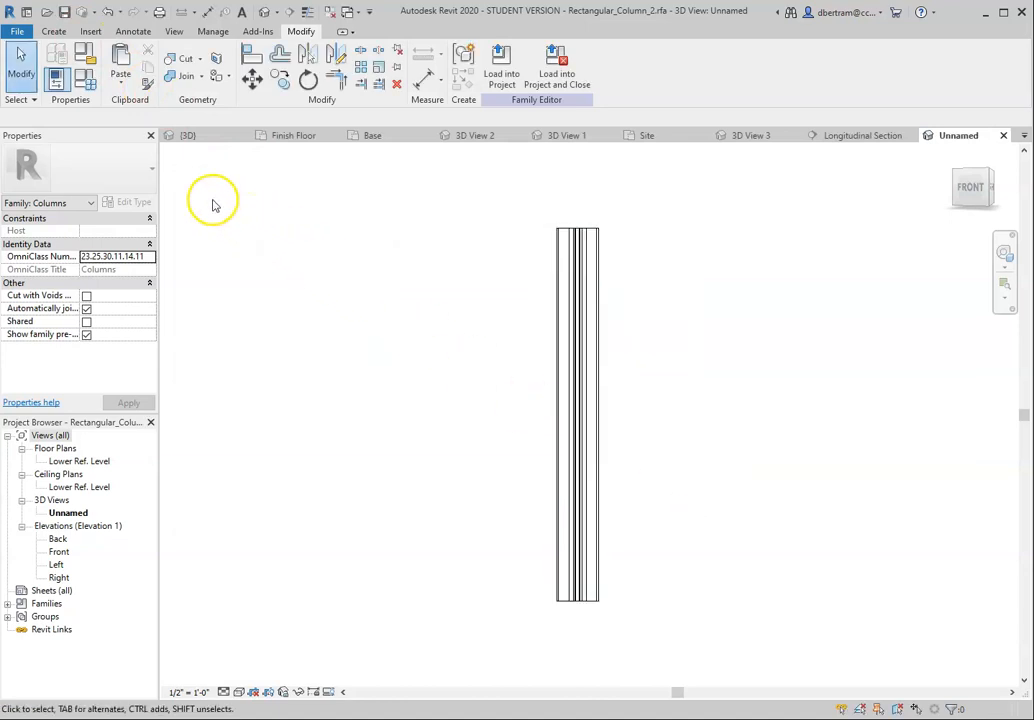
{"action": "left_click", "coordinate": [498, 70]}
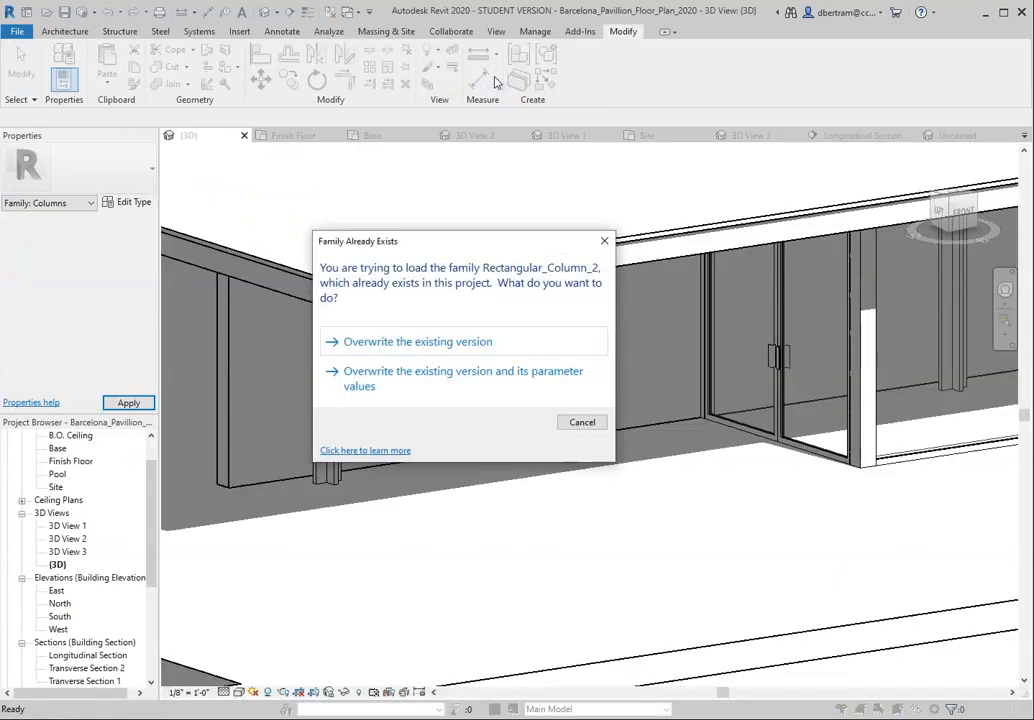
{"action": "left_click", "coordinate": [400, 342]}
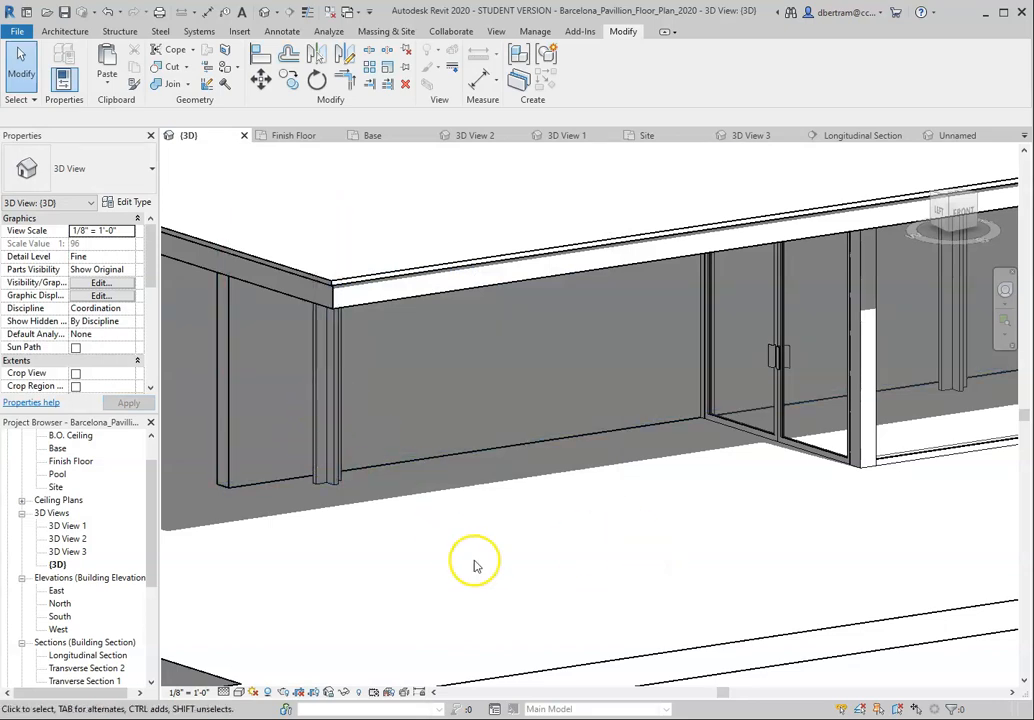
Step: Select the double storefront door beside the corner column and check its instance properties for material settings
{"action": "scroll", "coordinate": [634, 470], "scroll_direction": "down", "scroll_amount": 2}
{"action": "scroll", "coordinate": [634, 467], "scroll_direction": "down", "scroll_amount": 1}
{"action": "scroll", "coordinate": [220, 470], "scroll_direction": "up", "scroll_amount": 1}
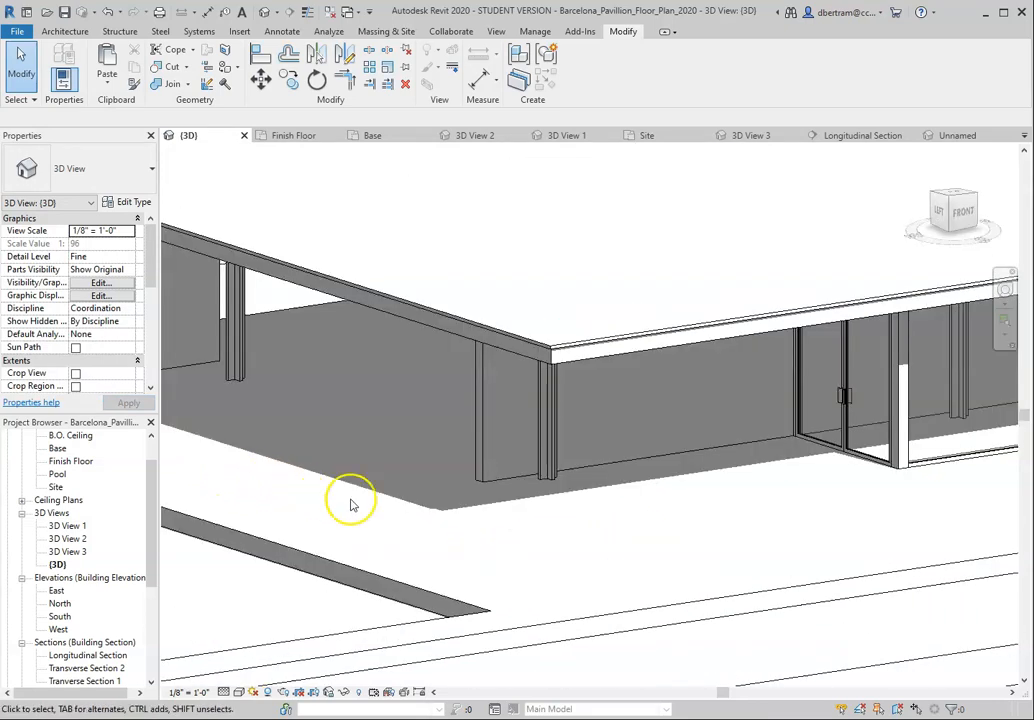
{"action": "scroll", "coordinate": [370, 425], "scroll_direction": "down", "scroll_amount": 1}
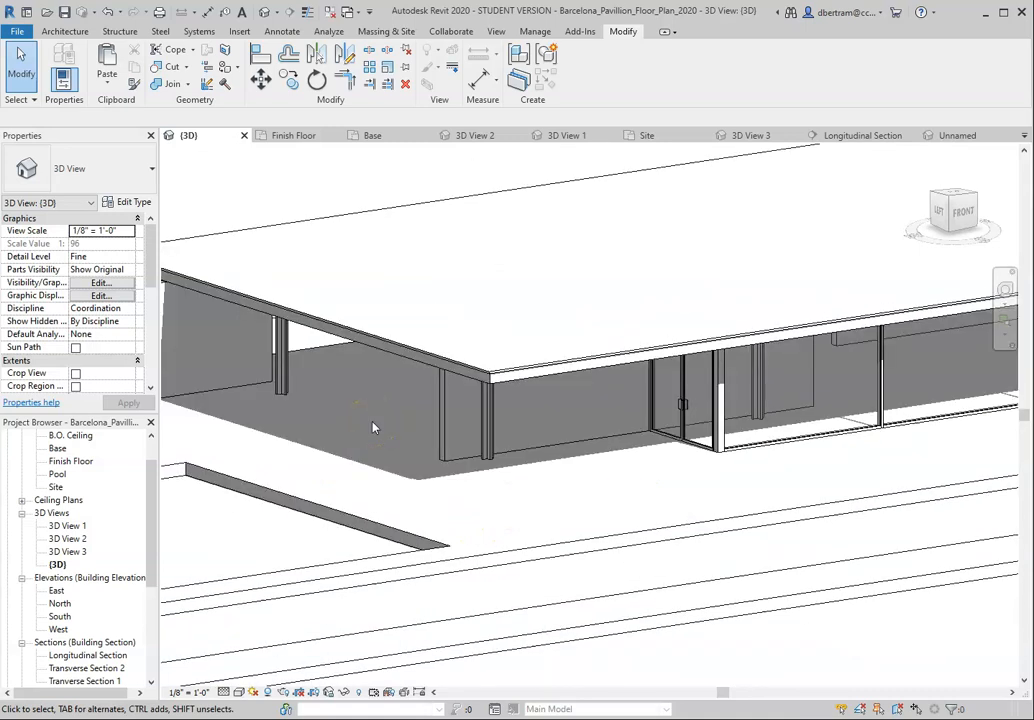
{"action": "scroll", "coordinate": [690, 452], "scroll_direction": "up", "scroll_amount": 4}
{"action": "left_click", "coordinate": [672, 466]}
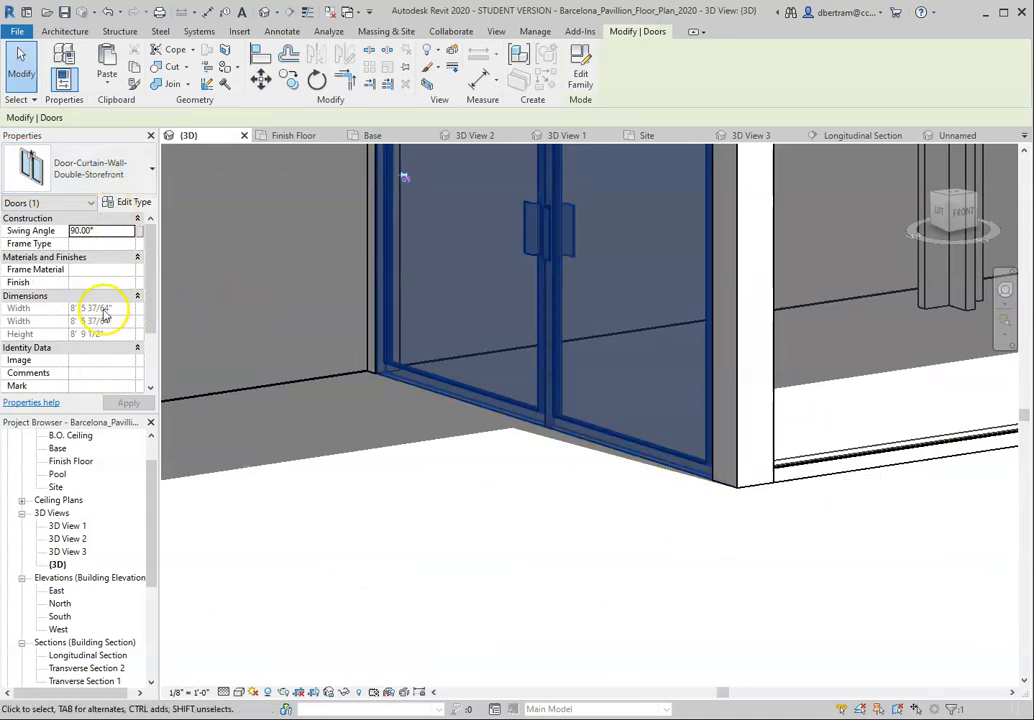
{"action": "scroll", "coordinate": [87, 292], "scroll_direction": "down", "scroll_amount": 3}
{"action": "scroll", "coordinate": [87, 292], "scroll_direction": "down", "scroll_amount": 1}
{"action": "scroll", "coordinate": [87, 293], "scroll_direction": "up", "scroll_amount": 4}
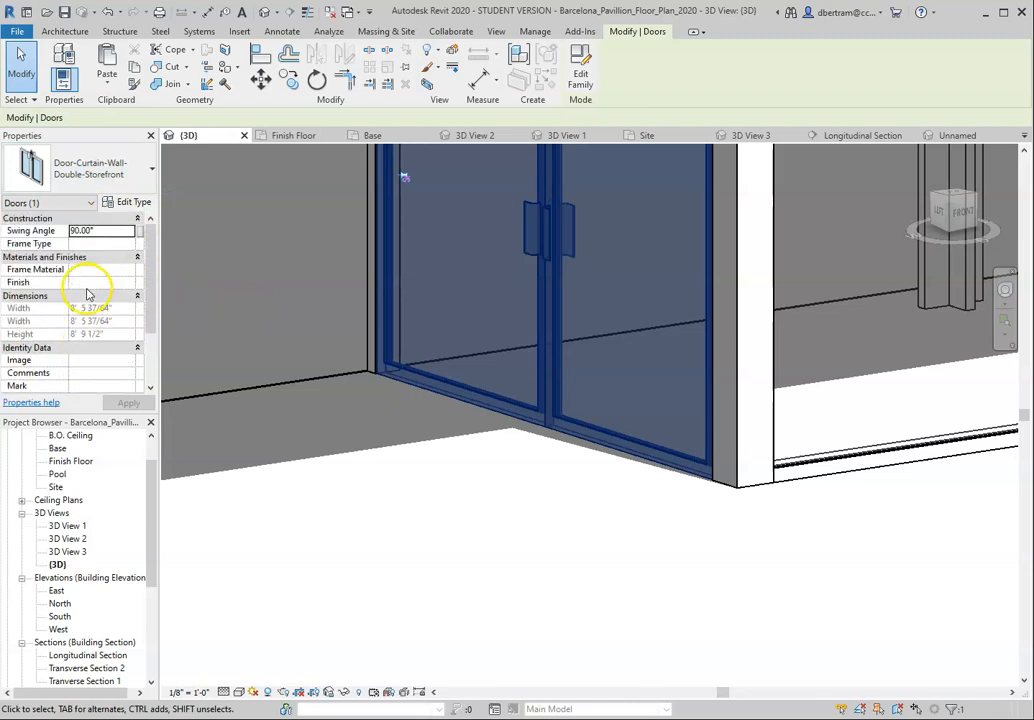
Step: Inspect the Frame Material choice in the storefront door's type properties, leaving the type unchanged
{"action": "left_click", "coordinate": [135, 202]}
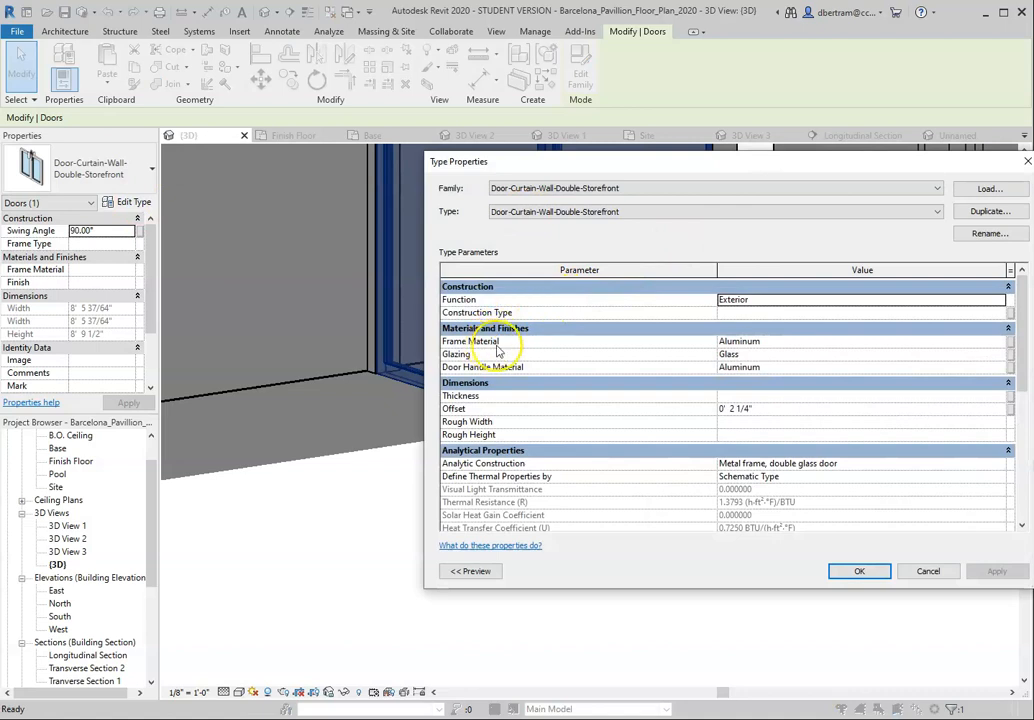
{"action": "left_click", "coordinate": [741, 342]}
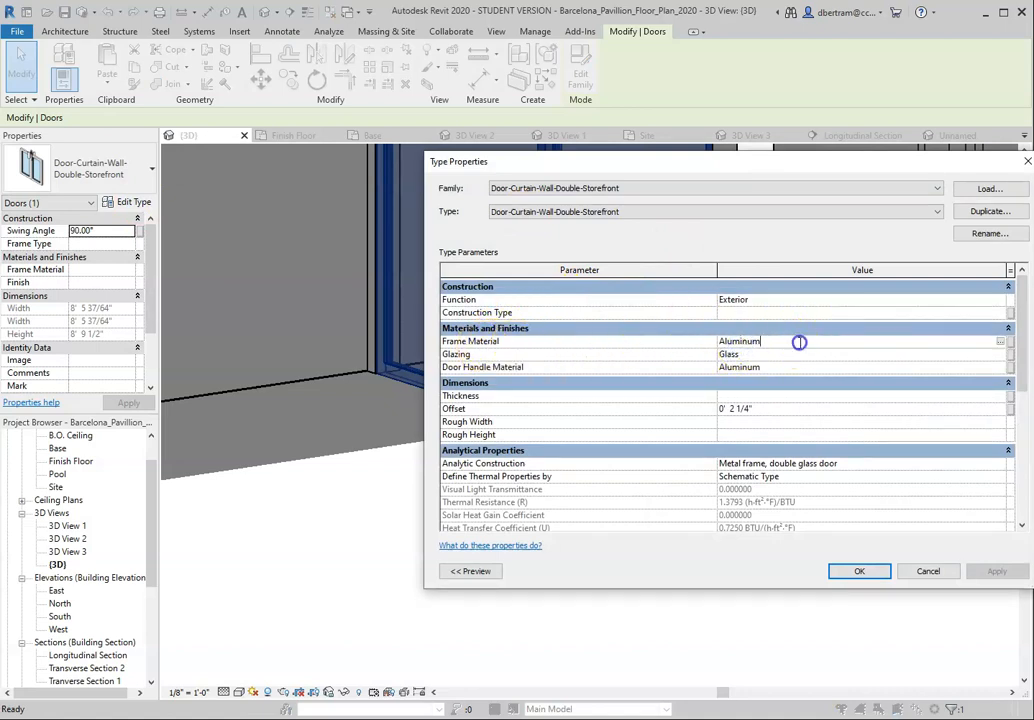
{"action": "left_click", "coordinate": [1000, 344]}
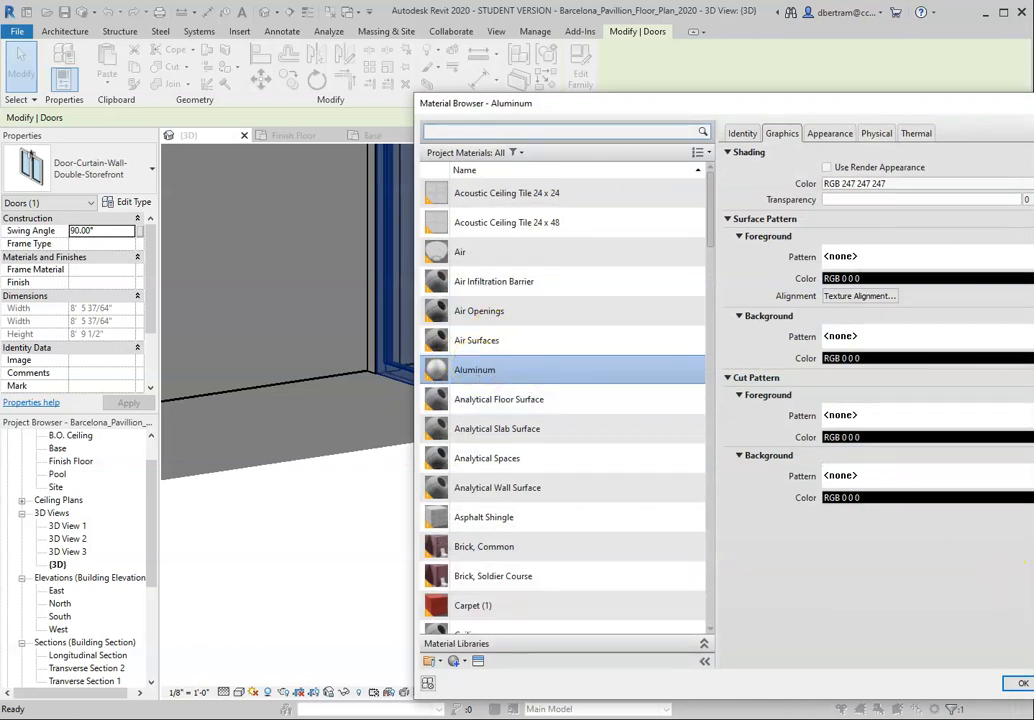
{"action": "left_click", "coordinate": [1021, 683]}
{"action": "left_click", "coordinate": [930, 571]}
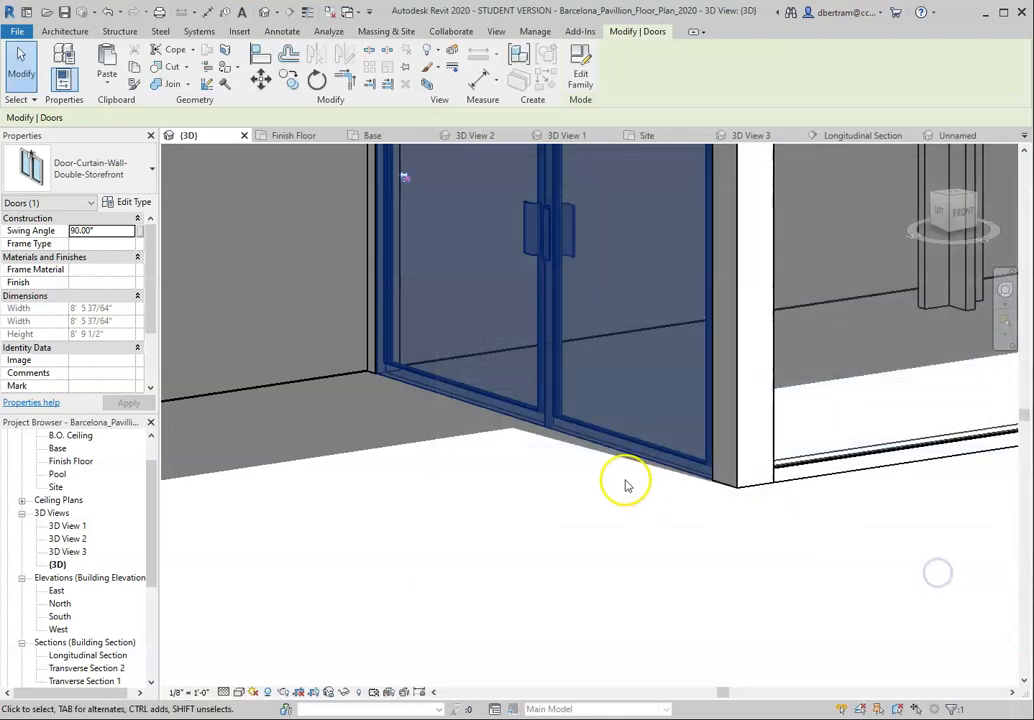
Step: Select the Storefront Pavilion curtain wall that holds the double door to view its properties
{"action": "scroll", "coordinate": [605, 487], "scroll_direction": "down", "scroll_amount": 5}
{"action": "left_click", "coordinate": [591, 519]}
{"action": "middle_click_drag", "start_coordinate": [591, 524], "coordinate": [404, 485], "text": "shift"}
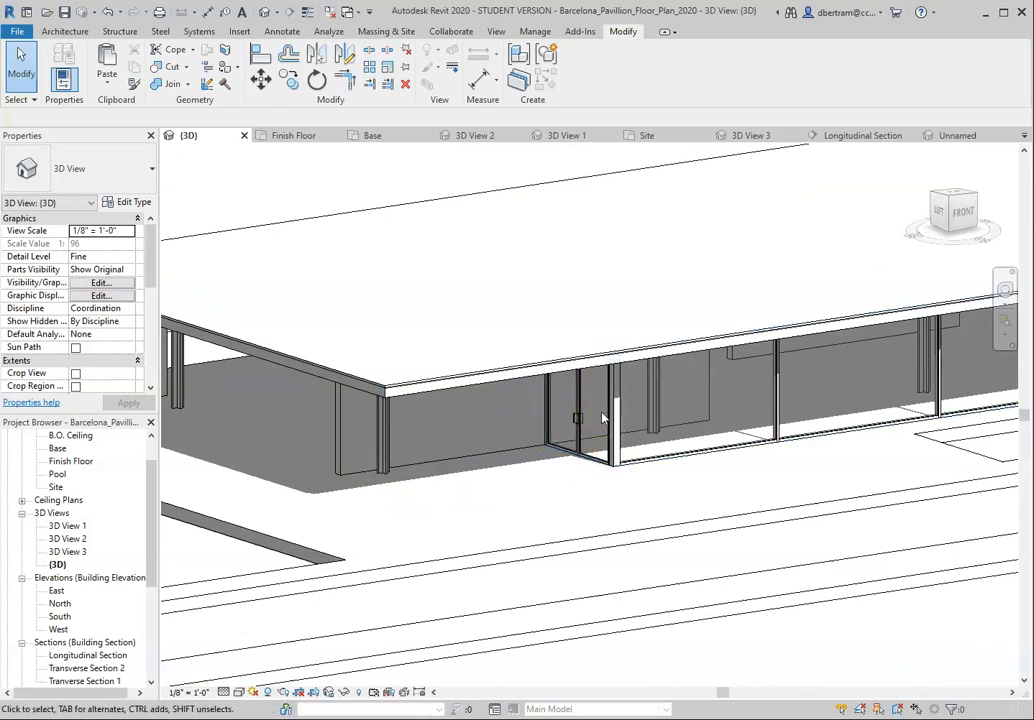
{"action": "scroll", "coordinate": [584, 487], "scroll_direction": "up", "scroll_amount": 5}
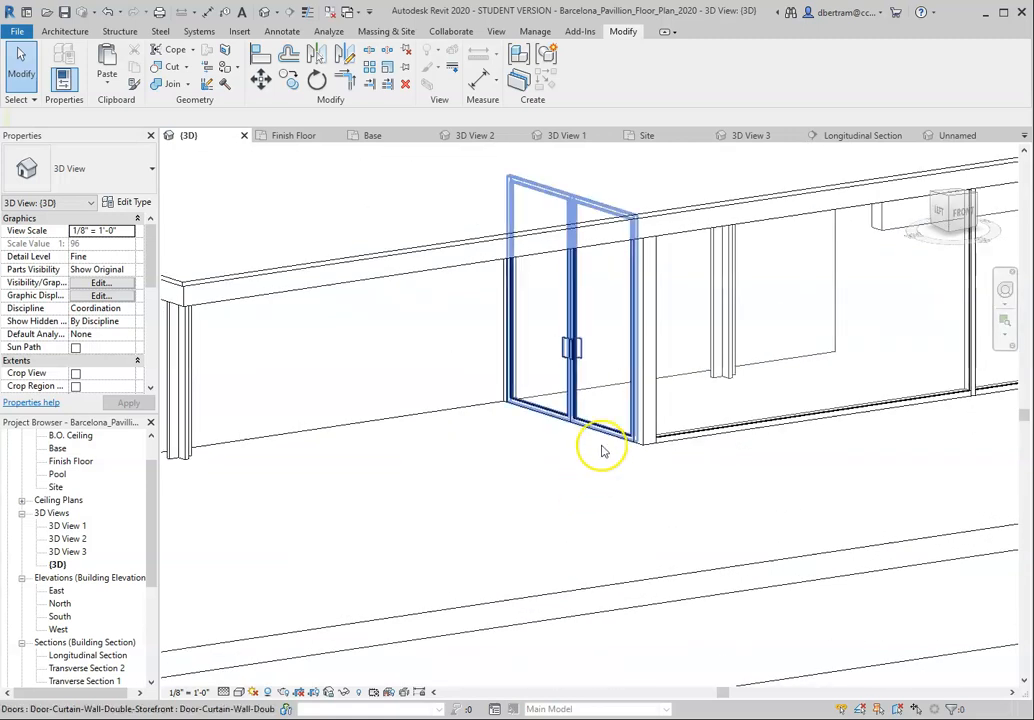
{"action": "left_click", "coordinate": [612, 428]}
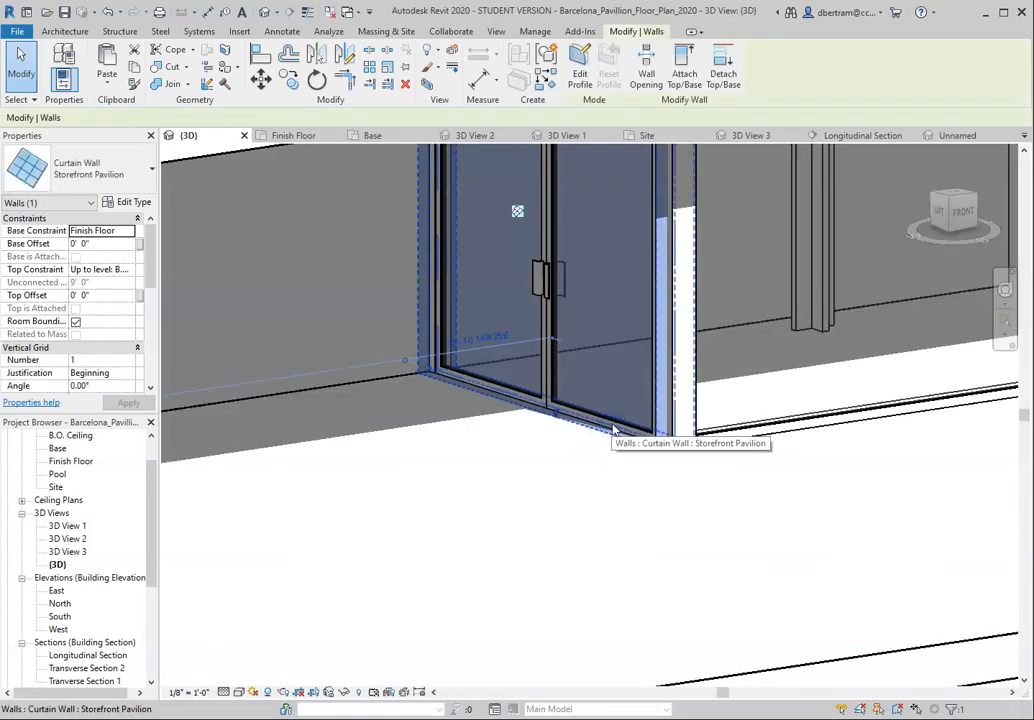
Step: Display the three freestanding test walls beyond the pavilion in the Realistic visual style
{"action": "scroll", "coordinate": [640, 428], "scroll_direction": "down", "scroll_amount": 4}
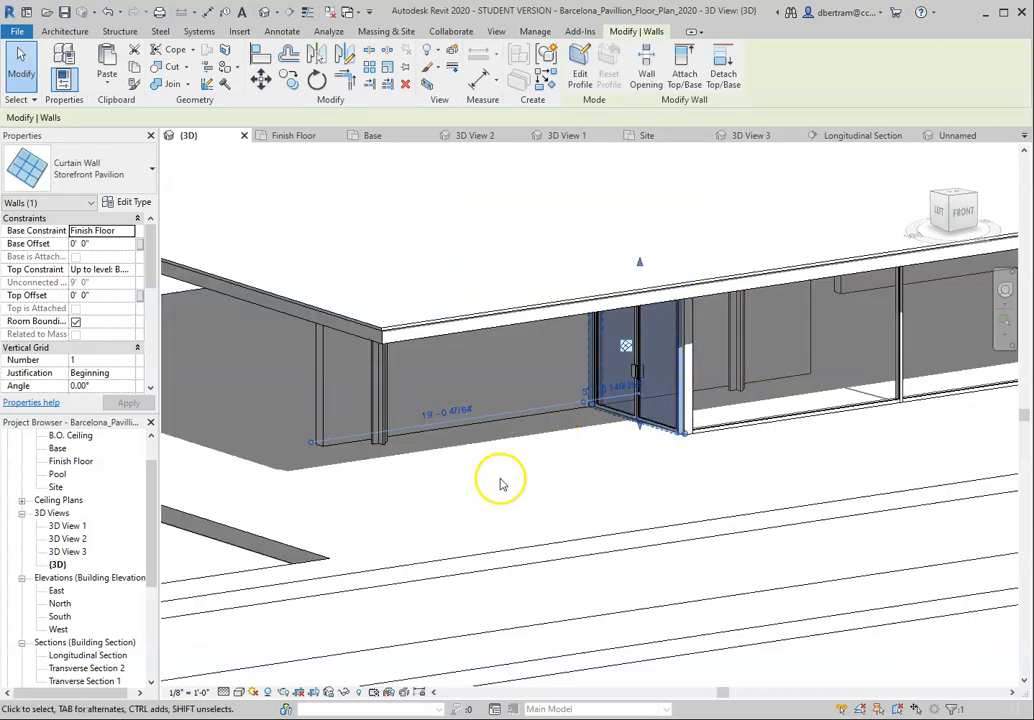
{"action": "scroll", "coordinate": [515, 445], "scroll_direction": "down", "scroll_amount": 5}
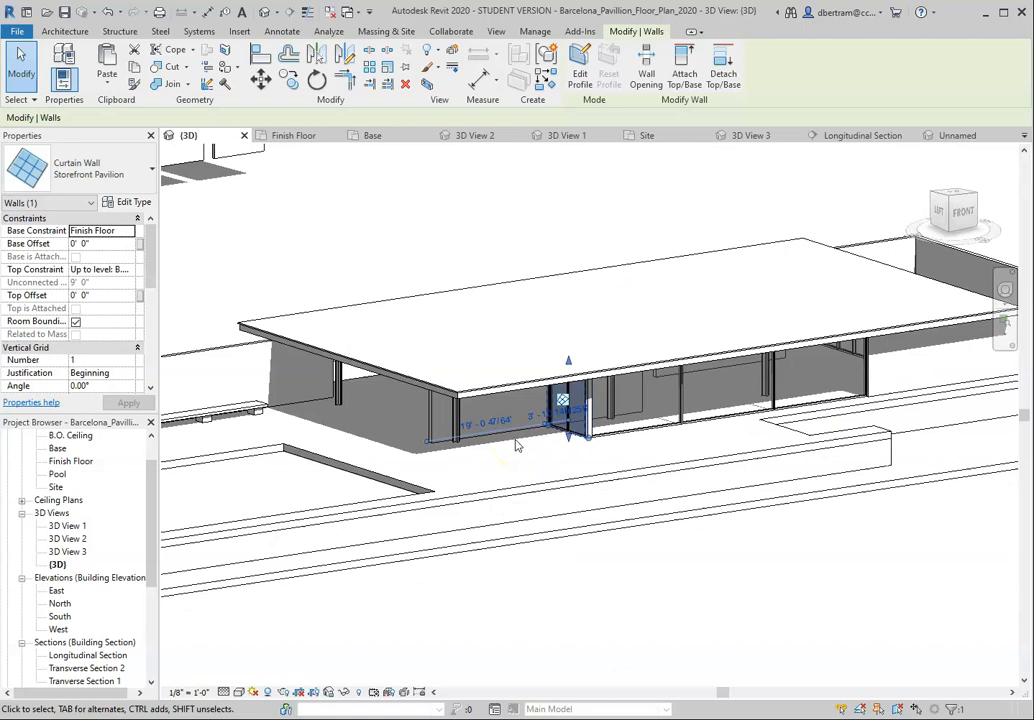
{"action": "scroll", "coordinate": [540, 448], "scroll_direction": "down", "scroll_amount": 4}
{"action": "scroll", "coordinate": [397, 365], "scroll_direction": "up", "scroll_amount": 6}
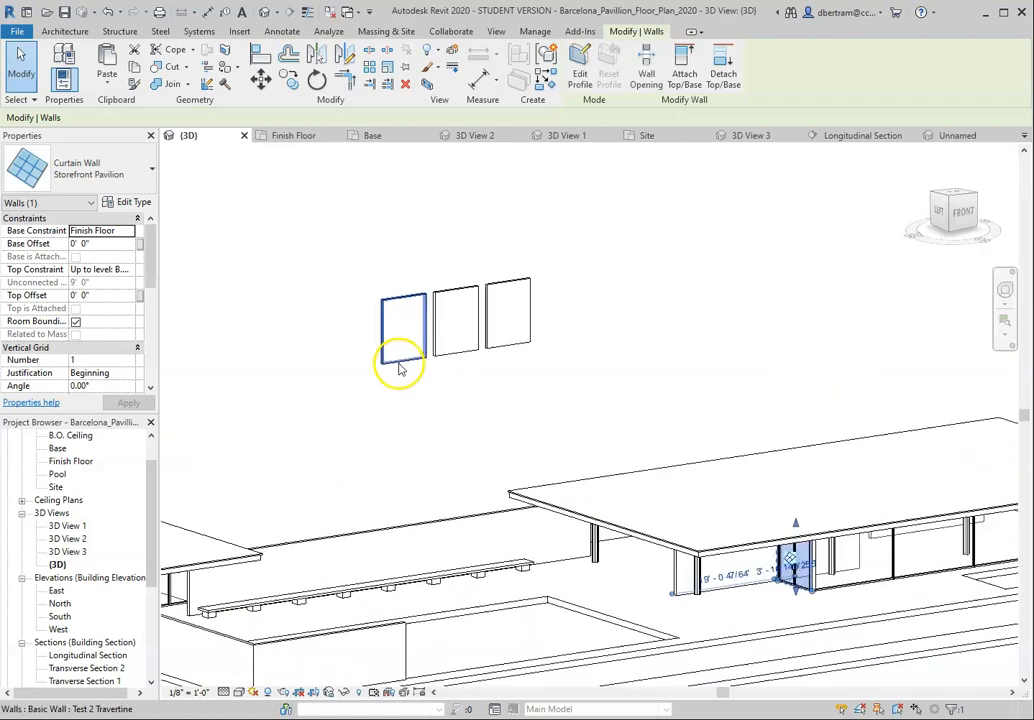
{"action": "scroll", "coordinate": [447, 308], "scroll_direction": "up", "scroll_amount": 6}
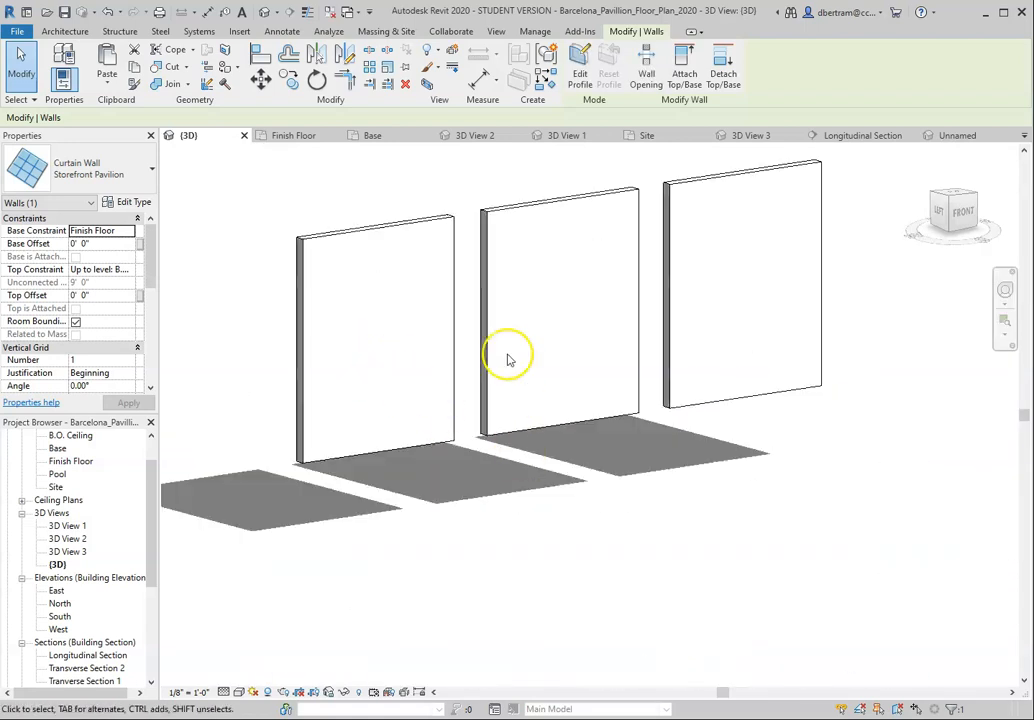
{"action": "left_click", "coordinate": [239, 692]}
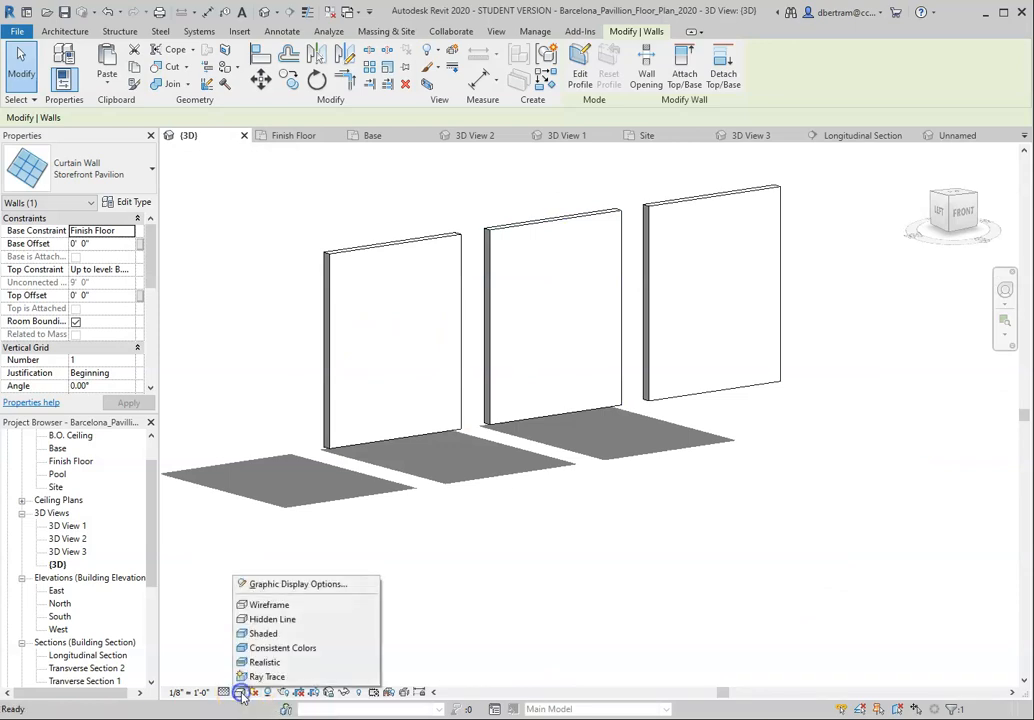
{"action": "left_click", "coordinate": [281, 662]}
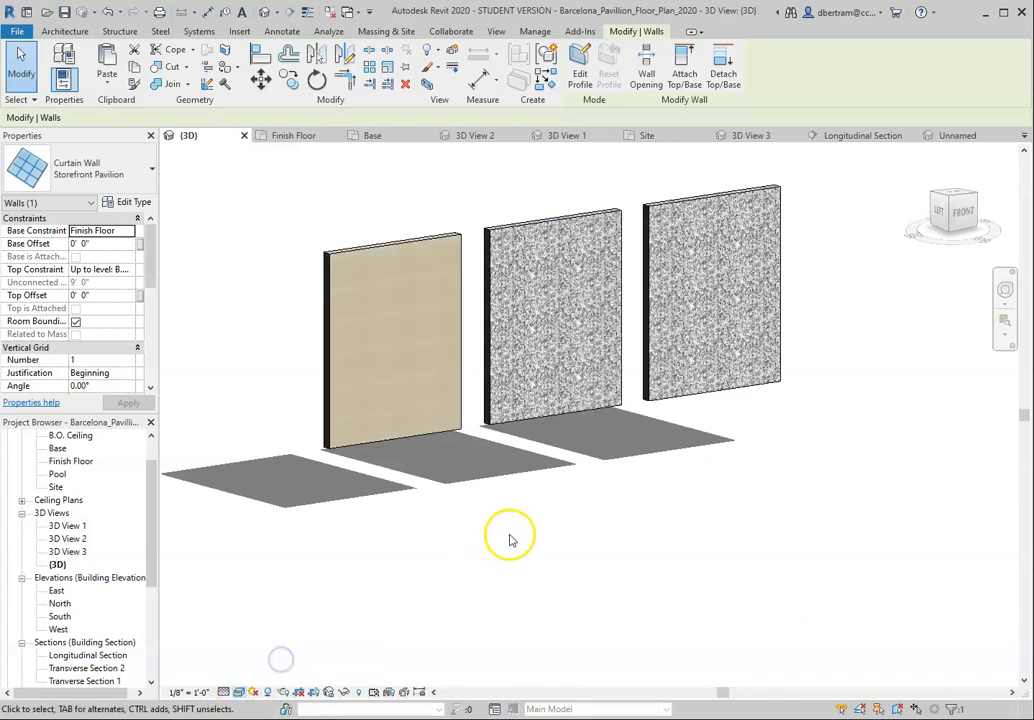
Step: Clear the curtain wall selection and examine the stone texture on the Test 2 Travertine wall up close
{"action": "scroll", "coordinate": [475, 360], "scroll_direction": "up", "scroll_amount": 4}
{"action": "scroll", "coordinate": [505, 453], "scroll_direction": "down", "scroll_amount": 4}
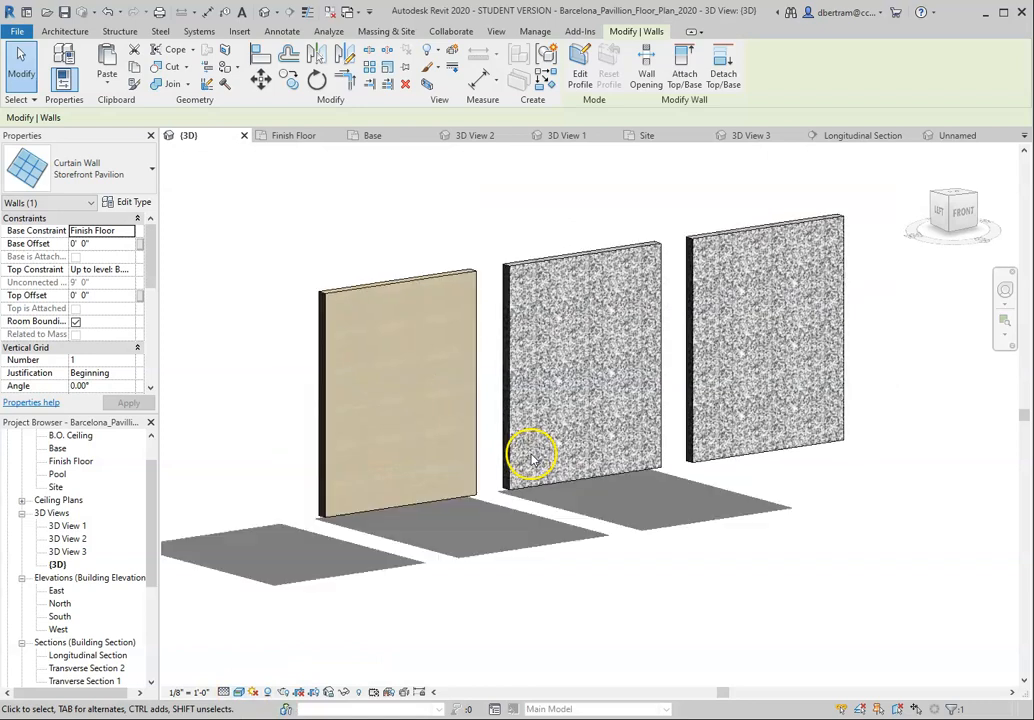
{"action": "left_click", "coordinate": [335, 572]}
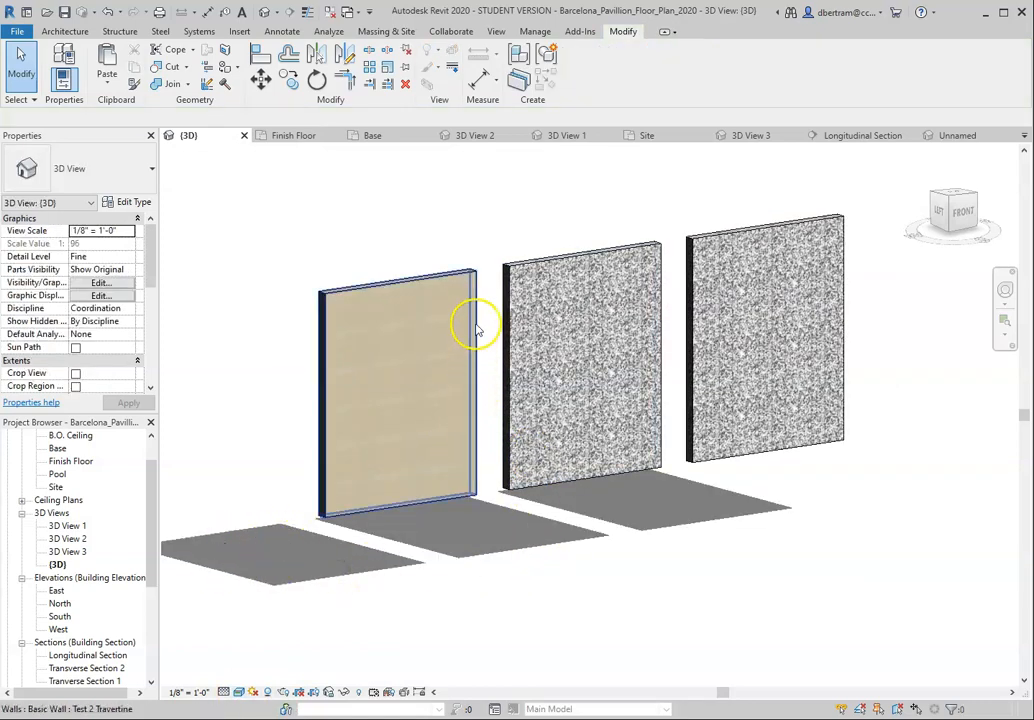
{"action": "scroll", "coordinate": [475, 342], "scroll_direction": "up", "scroll_amount": 3}
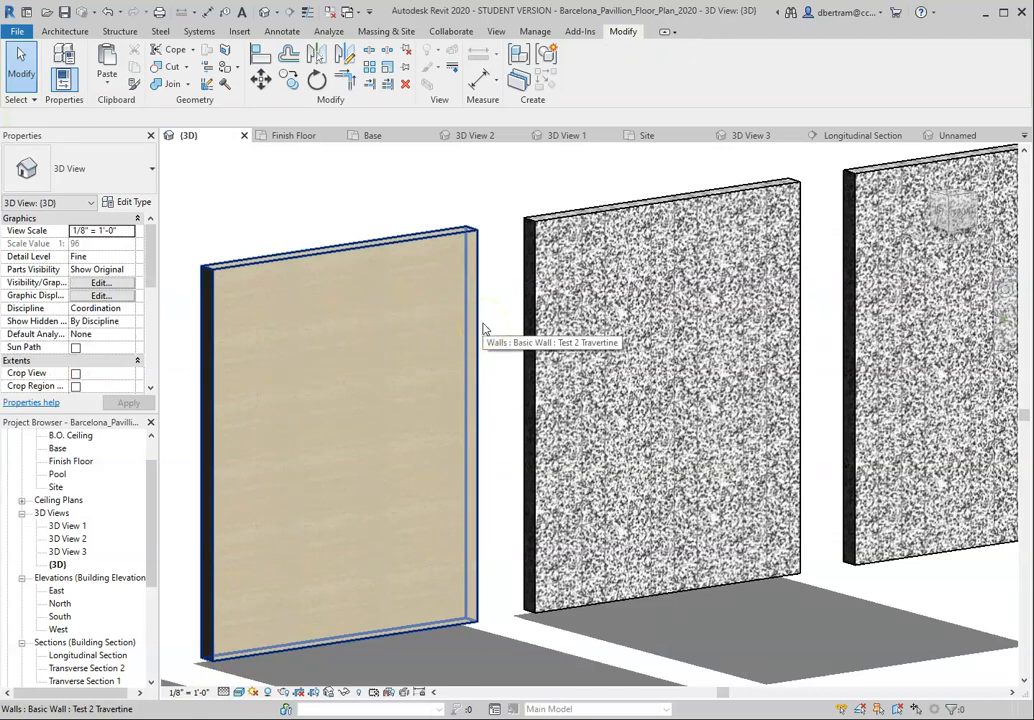
{"action": "scroll", "coordinate": [300, 415], "scroll_direction": "up", "scroll_amount": 8}
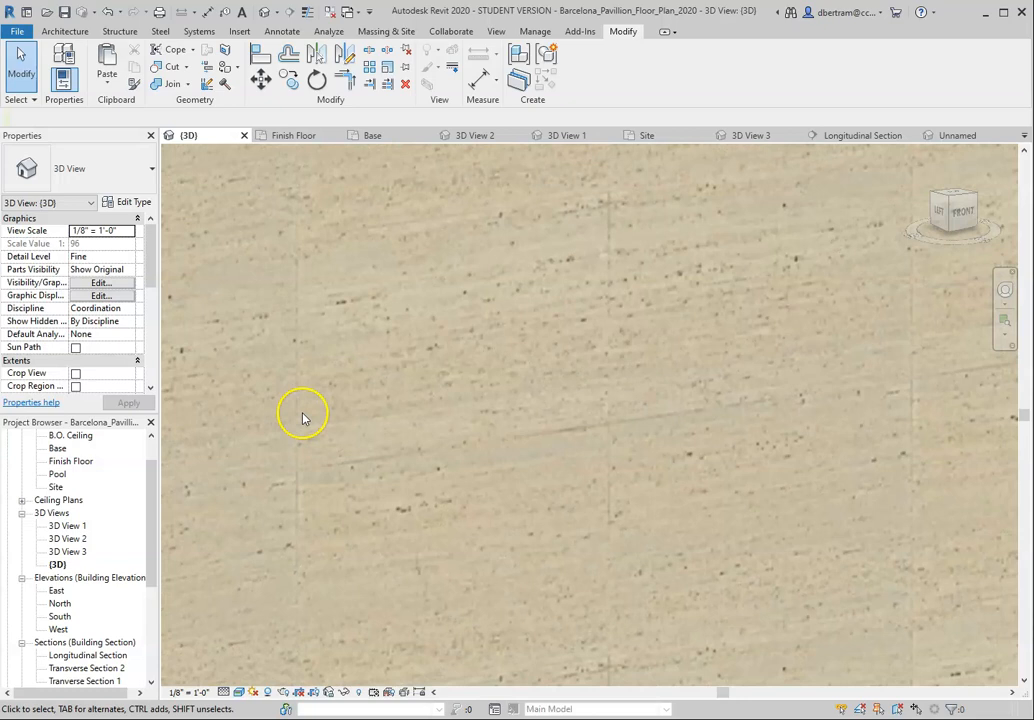
{"action": "scroll", "coordinate": [445, 370], "scroll_direction": "down", "scroll_amount": 2}
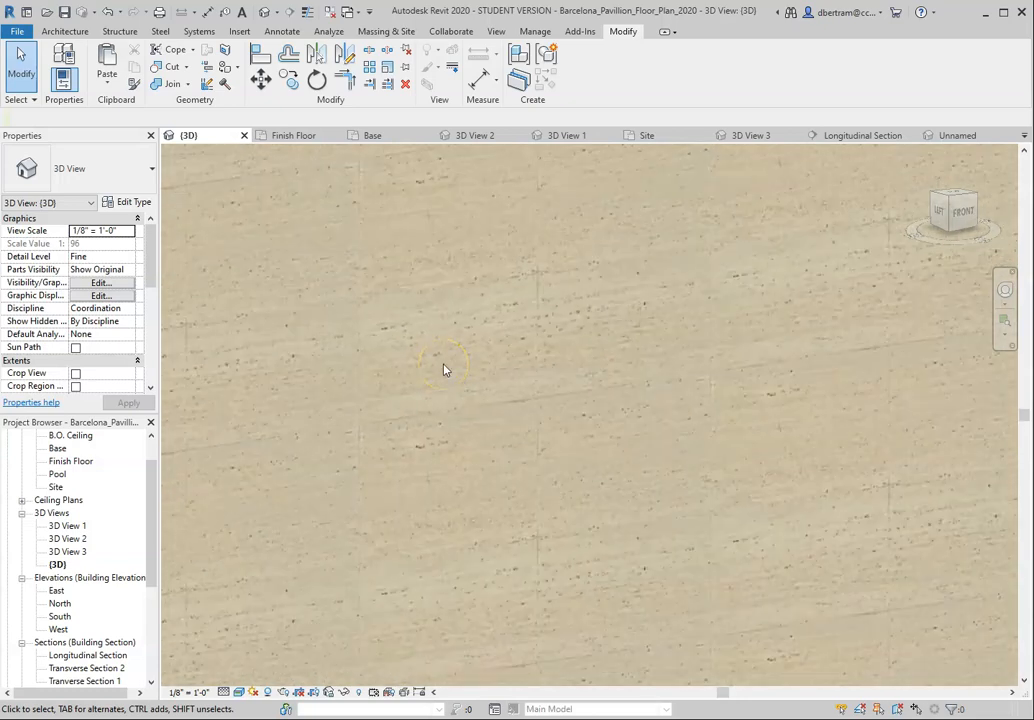
{"action": "scroll", "coordinate": [441, 374], "scroll_direction": "down", "scroll_amount": 5}
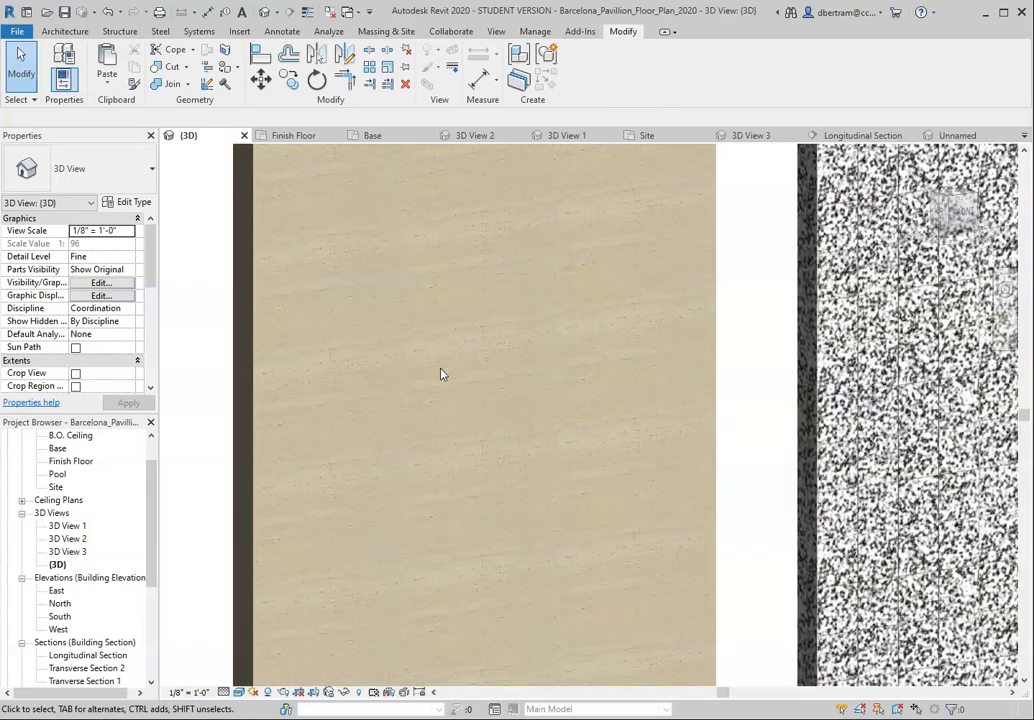
Step: Turn the 3D view to face the three freestanding test walls from the front and compare their stone finishes
{"action": "scroll", "coordinate": [412, 389], "scroll_direction": "down", "scroll_amount": 4}
{"action": "scroll", "coordinate": [584, 397], "scroll_direction": "up", "scroll_amount": 4}
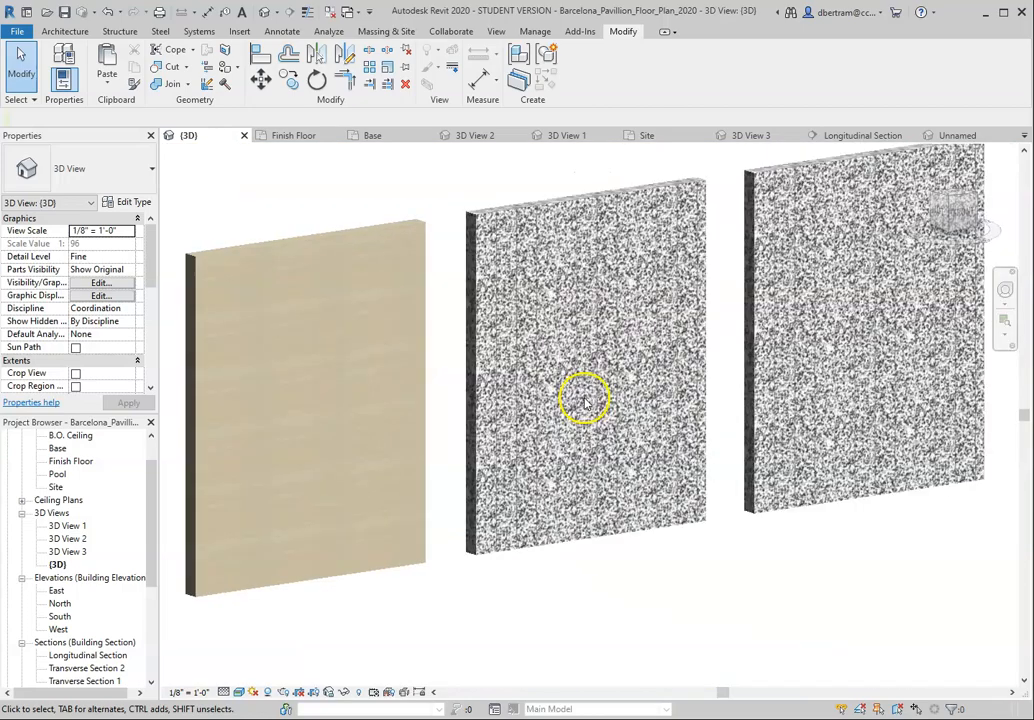
{"action": "middle_click_drag", "start_coordinate": [585, 394], "coordinate": [572, 411], "text": "shift"}
{"action": "scroll", "coordinate": [464, 446], "scroll_direction": "down", "scroll_amount": 5}
{"action": "middle_click_drag", "start_coordinate": [594, 459], "coordinate": [688, 460], "text": "shift"}
{"action": "scroll", "coordinate": [688, 460], "scroll_direction": "up", "scroll_amount": 8}
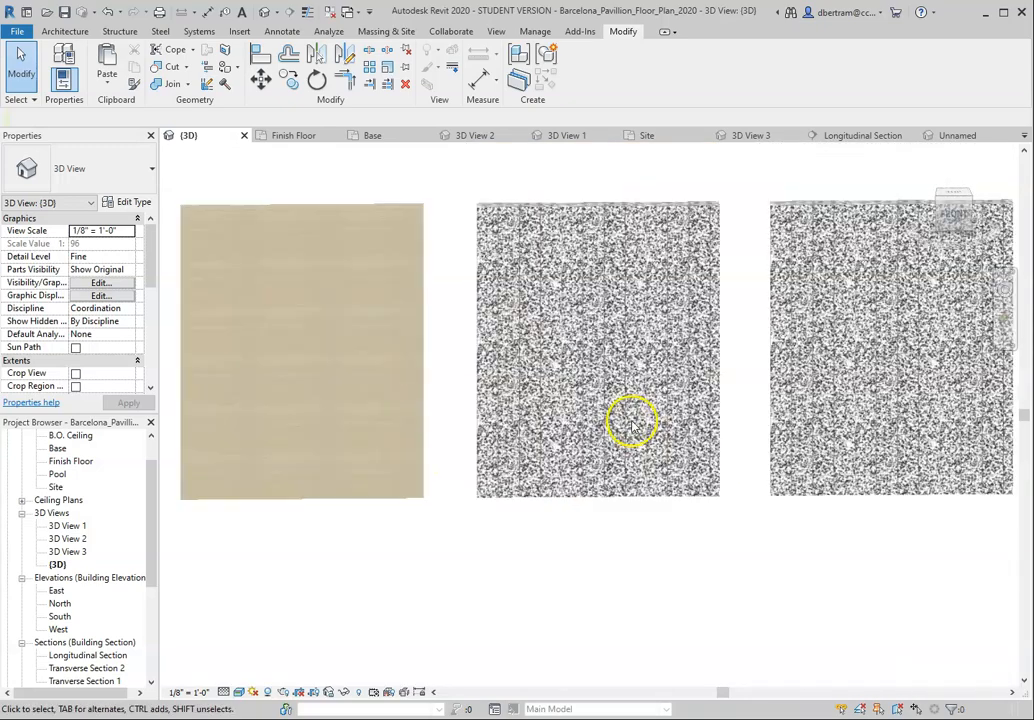
Step: Examine the pattern repeat and seams of the travertine texture up close, then bring all three test walls back into view
{"action": "scroll", "coordinate": [265, 372], "scroll_direction": "up", "scroll_amount": 5}
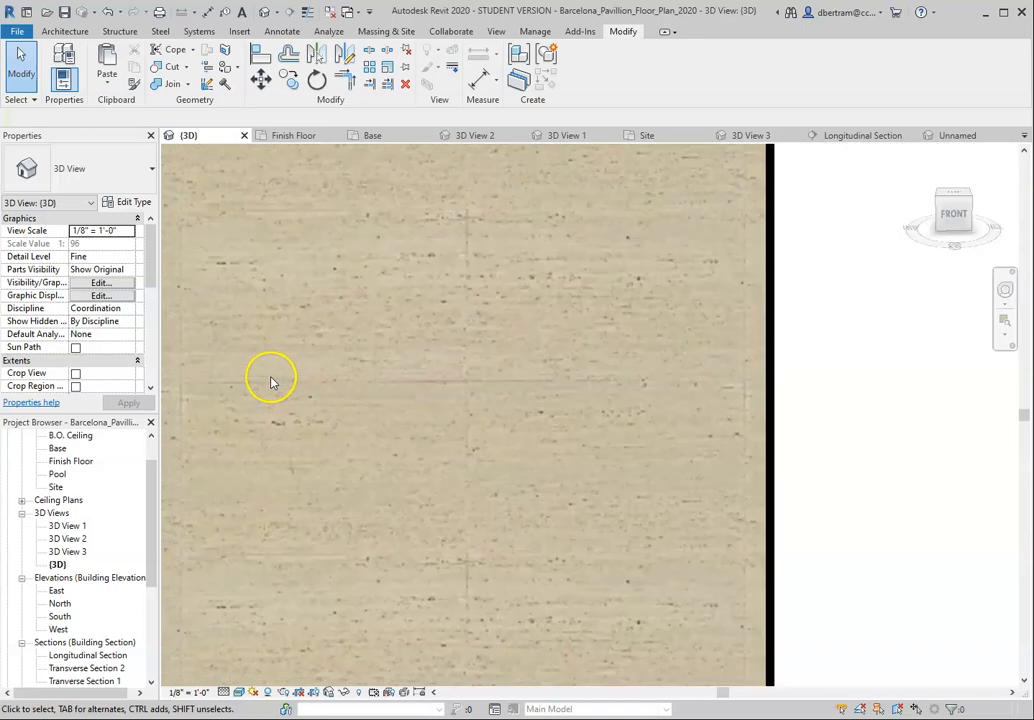
{"action": "scroll", "coordinate": [441, 367], "scroll_direction": "down", "scroll_amount": 1}
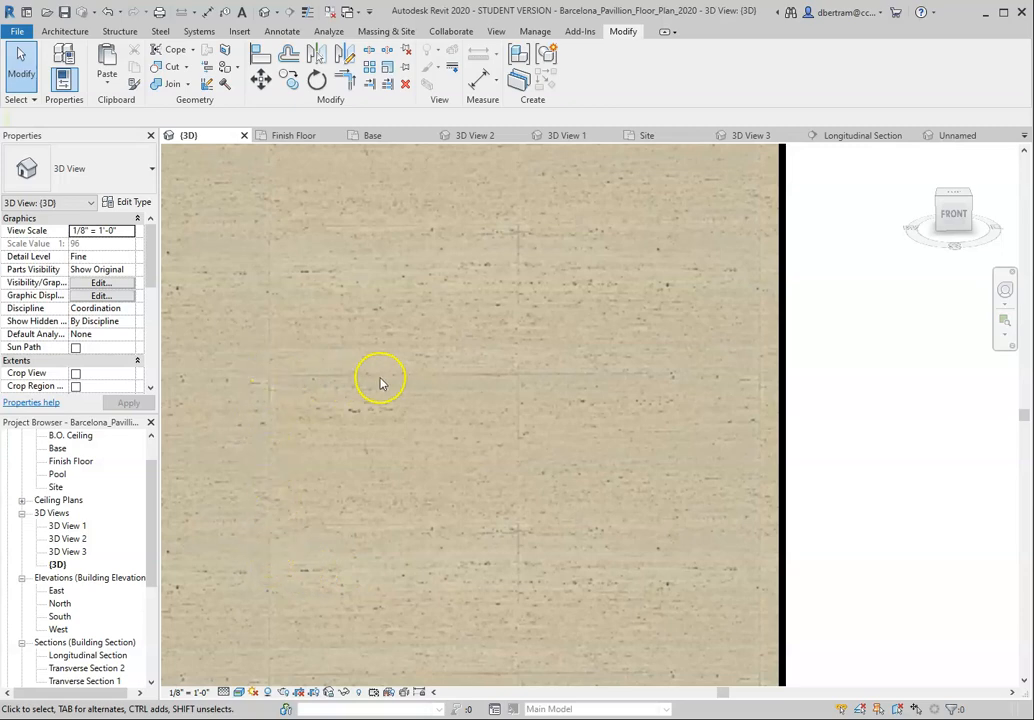
{"action": "scroll", "coordinate": [507, 380], "scroll_direction": "down", "scroll_amount": 1}
{"action": "scroll", "coordinate": [507, 380], "scroll_direction": "down", "scroll_amount": 1}
{"action": "scroll", "coordinate": [420, 397], "scroll_direction": "down", "scroll_amount": 2}
{"action": "scroll", "coordinate": [420, 399], "scroll_direction": "up", "scroll_amount": 3}
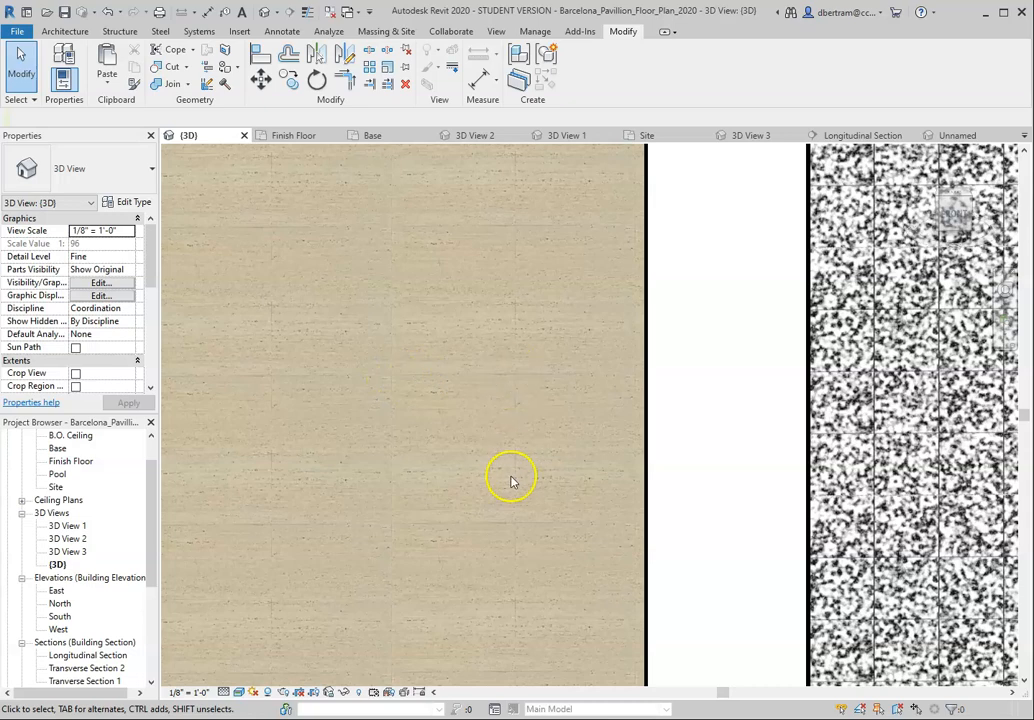
{"action": "scroll", "coordinate": [498, 432], "scroll_direction": "down", "scroll_amount": 3}
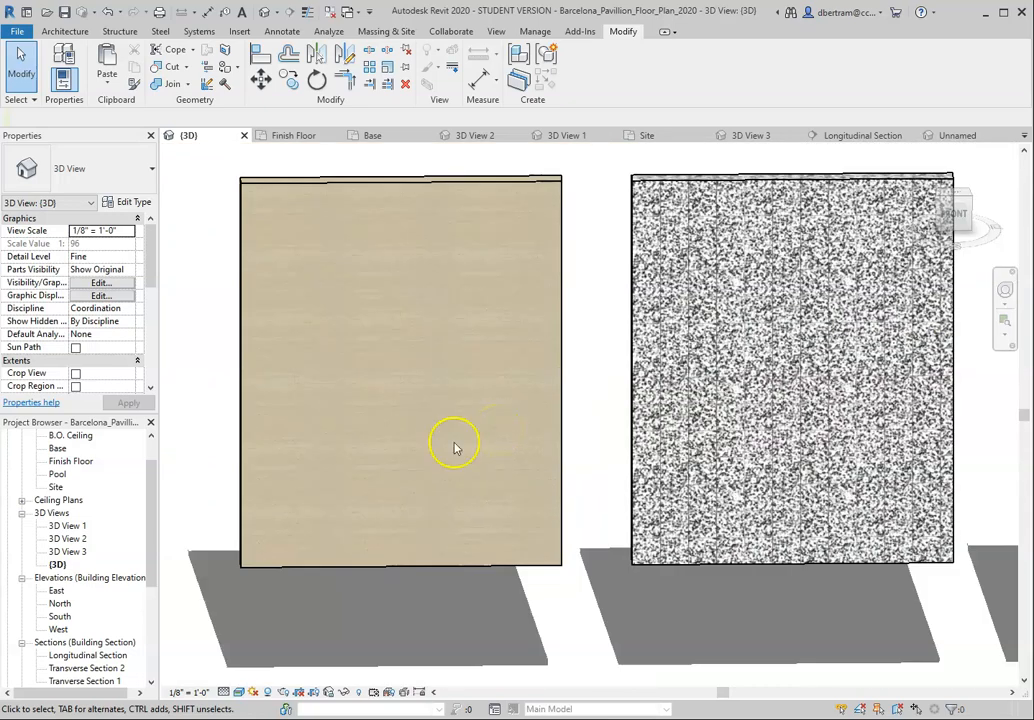
{"action": "scroll", "coordinate": [461, 444], "scroll_direction": "down", "scroll_amount": 3}
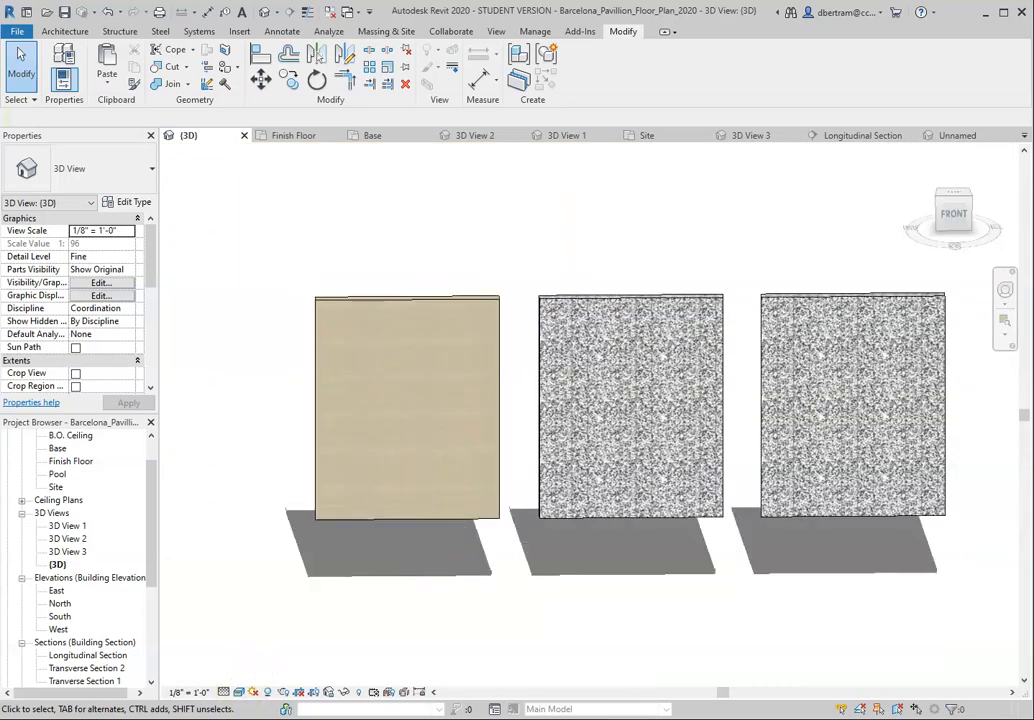
Step: Switch to File Explorer, open the photographer's subfolder within the barcelona pavilion Photos folder, and widen the window to show its images
{"action": "mouse_move", "coordinate": [328, 719]}
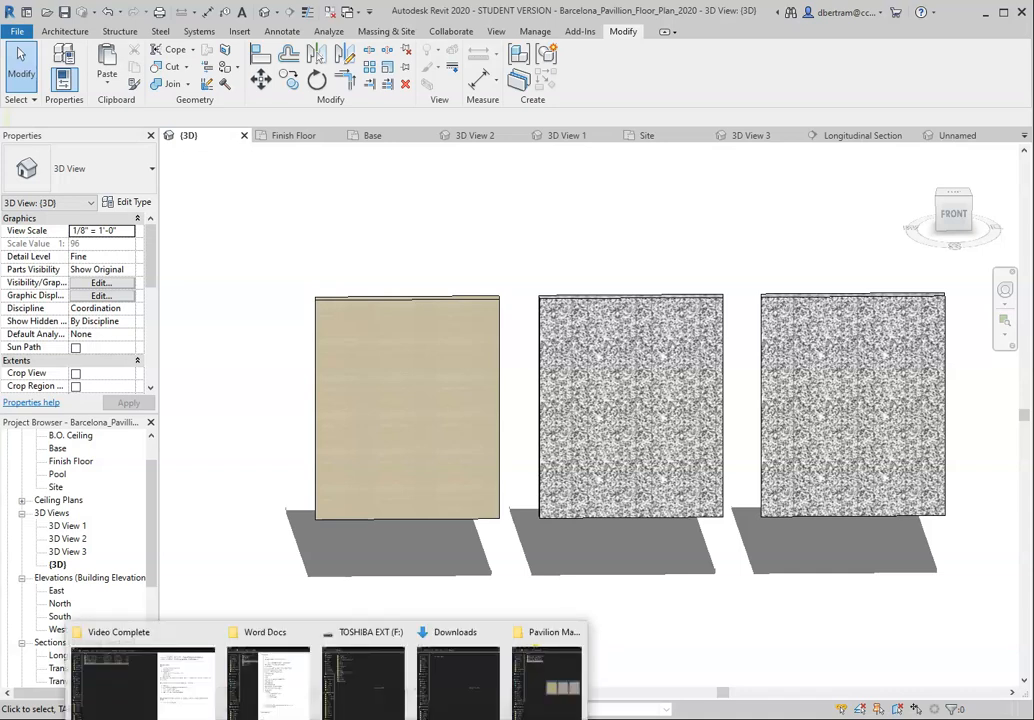
{"action": "left_click", "coordinate": [546, 682]}
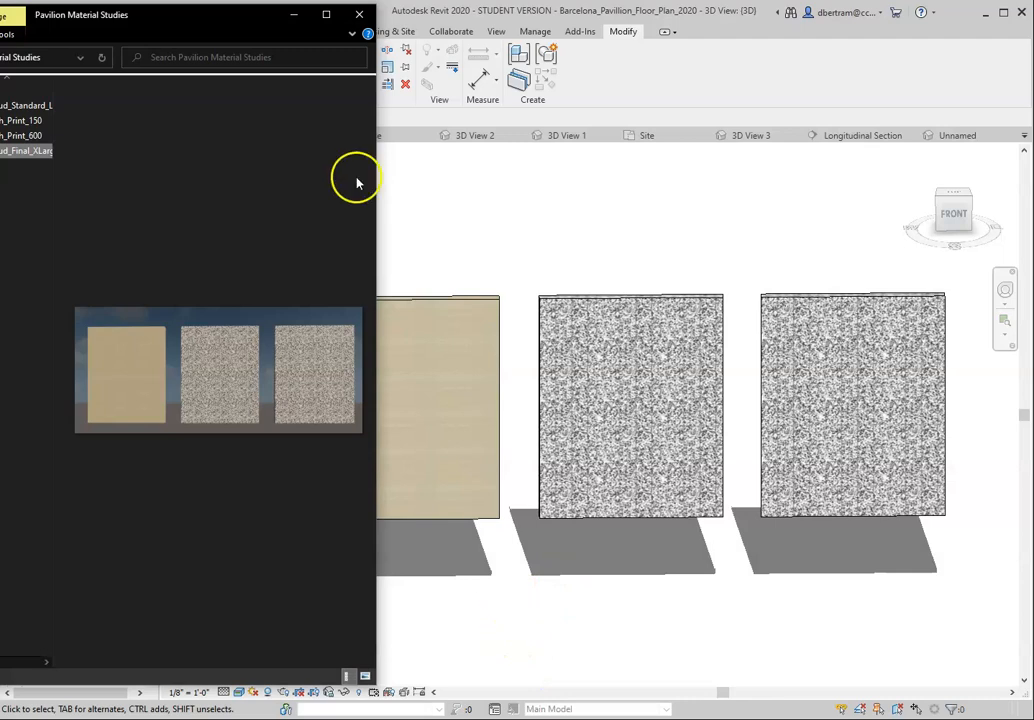
{"action": "left_click_drag", "start_coordinate": [222, 20], "coordinate": [607, 30]}
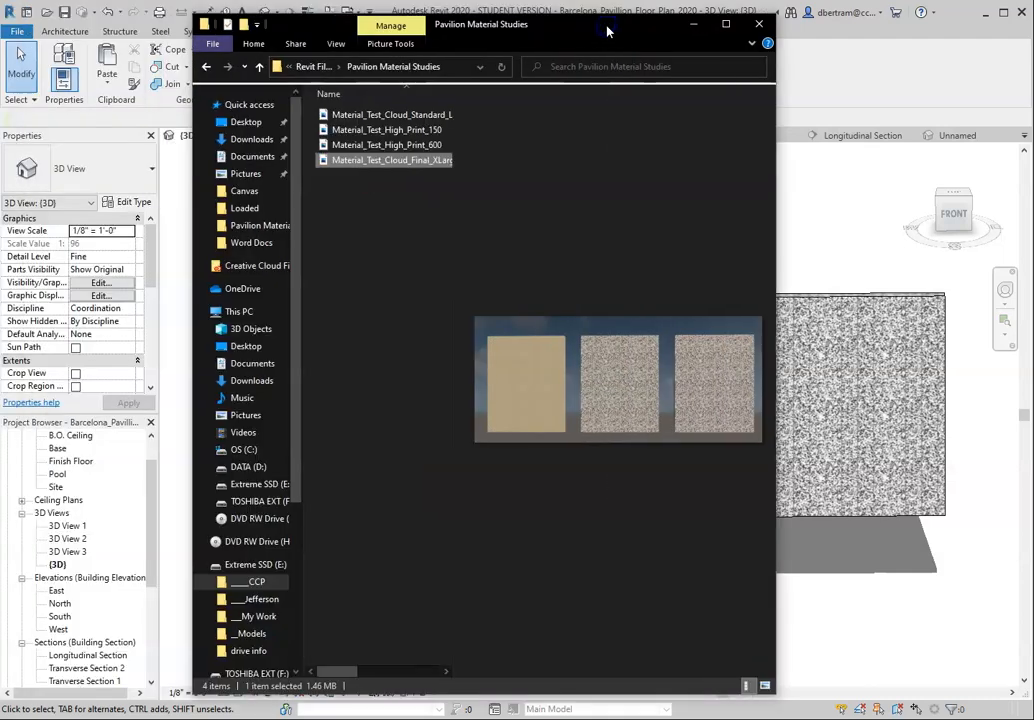
{"action": "left_click", "coordinate": [312, 66]}
{"action": "left_click", "coordinate": [310, 66]}
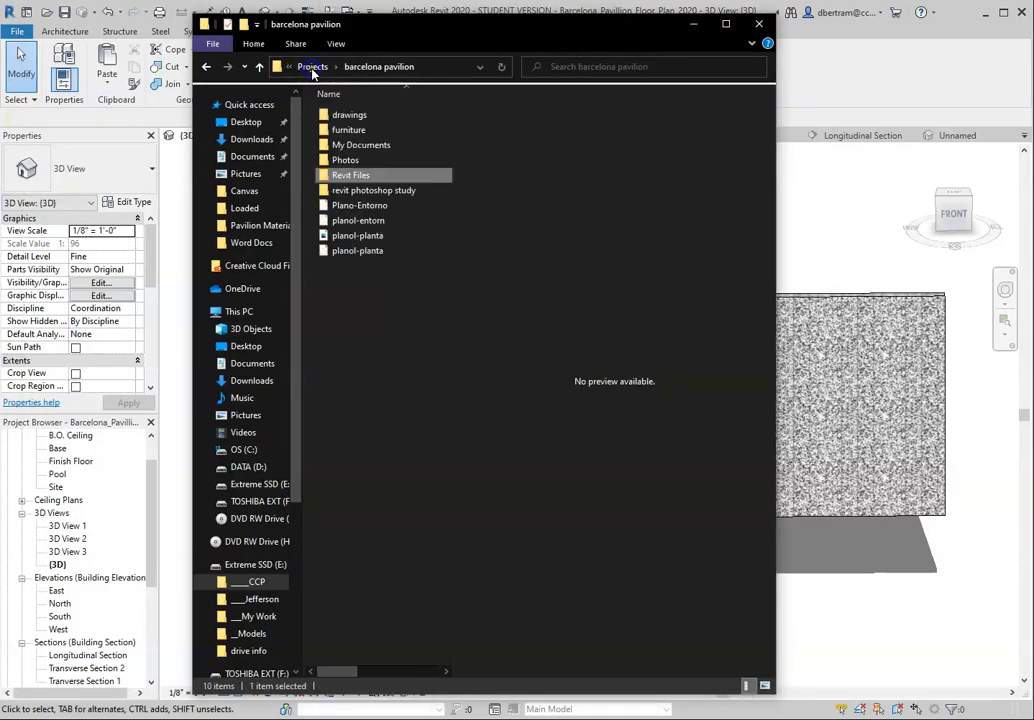
{"action": "double_click", "coordinate": [345, 160]}
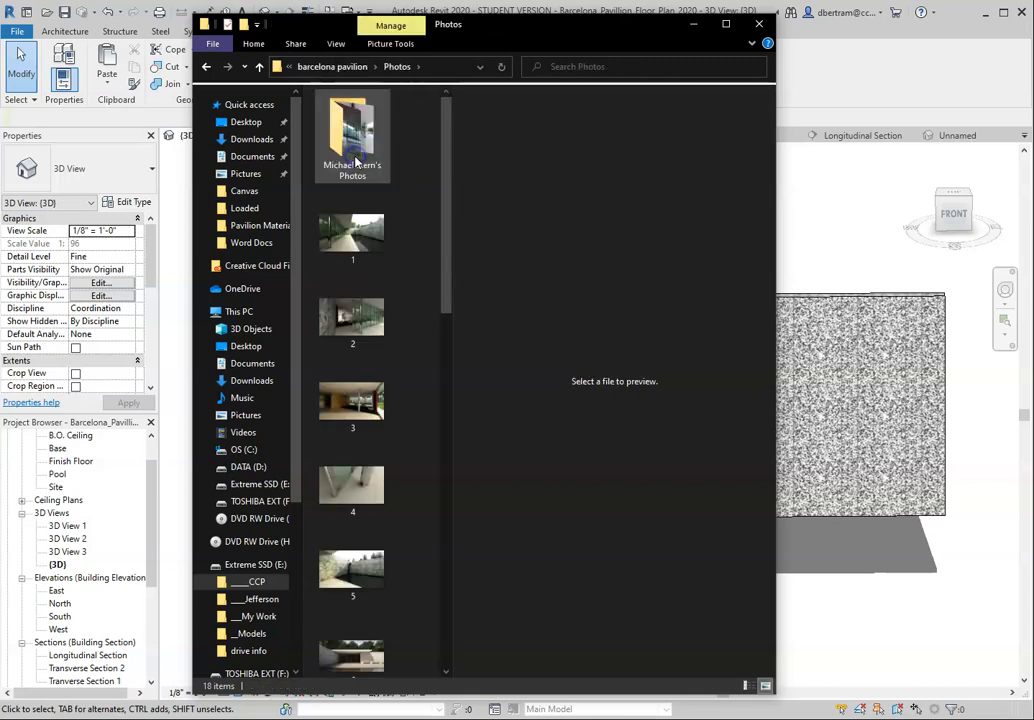
{"action": "double_click", "coordinate": [352, 155]}
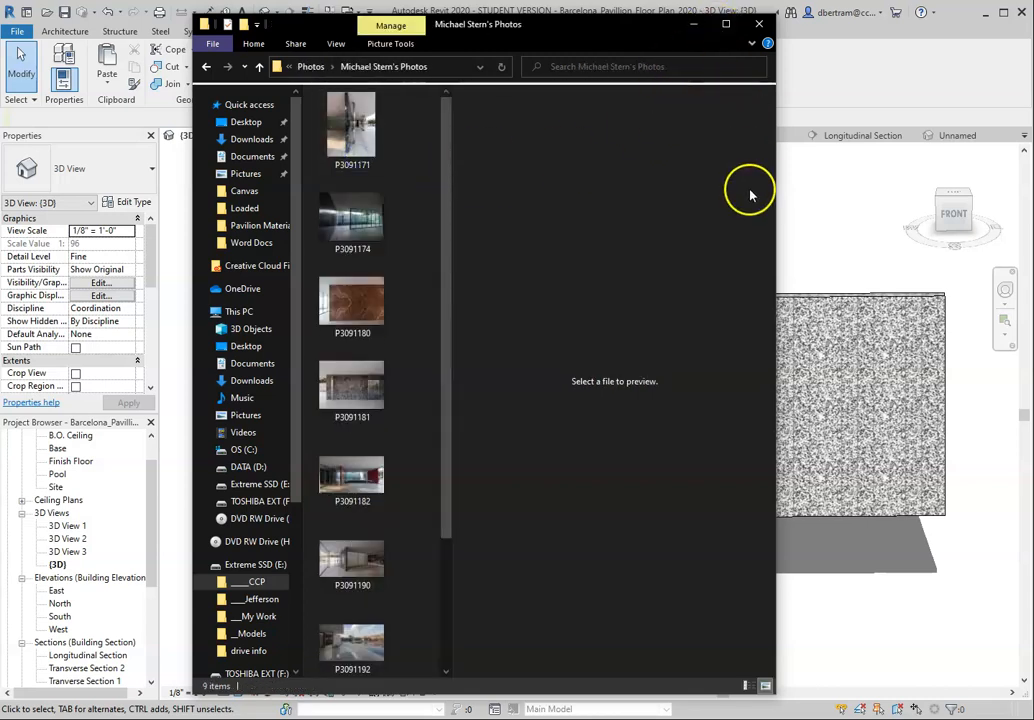
{"action": "left_click_drag", "start_coordinate": [778, 185], "coordinate": [970, 185]}
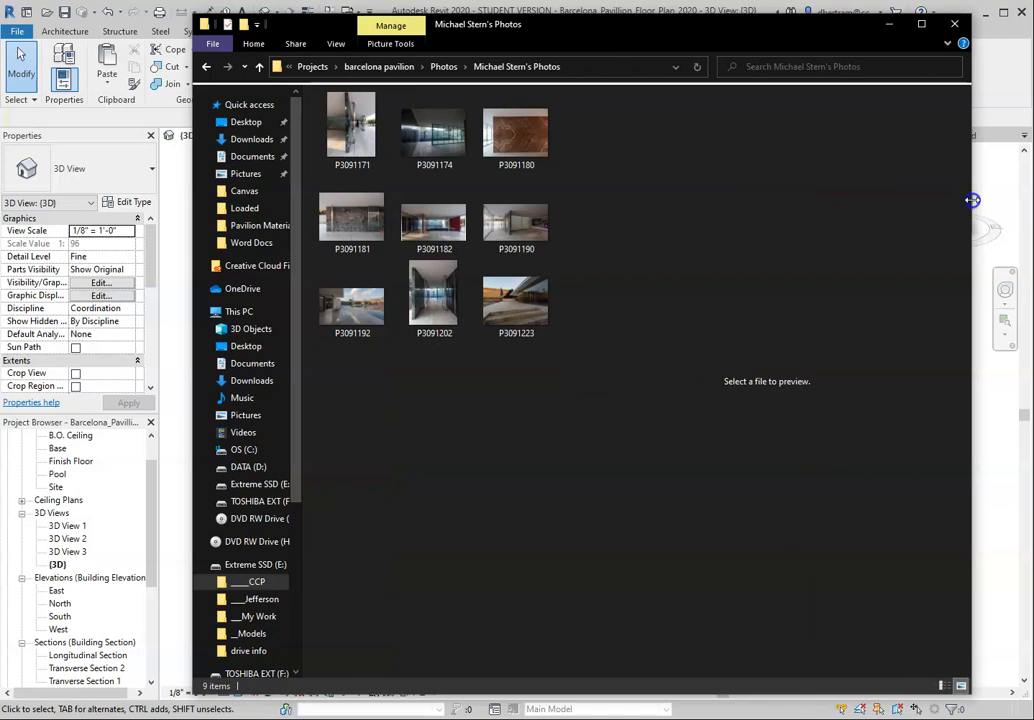
Step: Preview photos P3091181, P3091171, P3091174, P3091180, P3091223 and P3091190 in an enlarged window to study the pavilion's stone finishes
{"action": "left_click", "coordinate": [363, 222]}
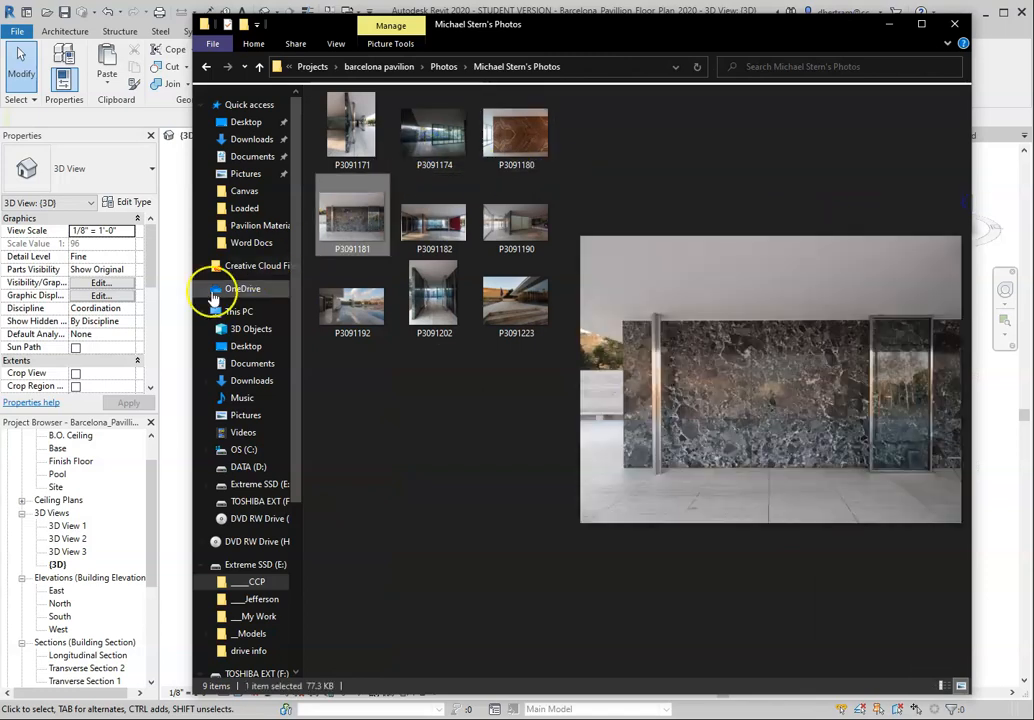
{"action": "left_click_drag", "start_coordinate": [190, 300], "coordinate": [0, 300]}
{"action": "left_click", "coordinate": [146, 143]}
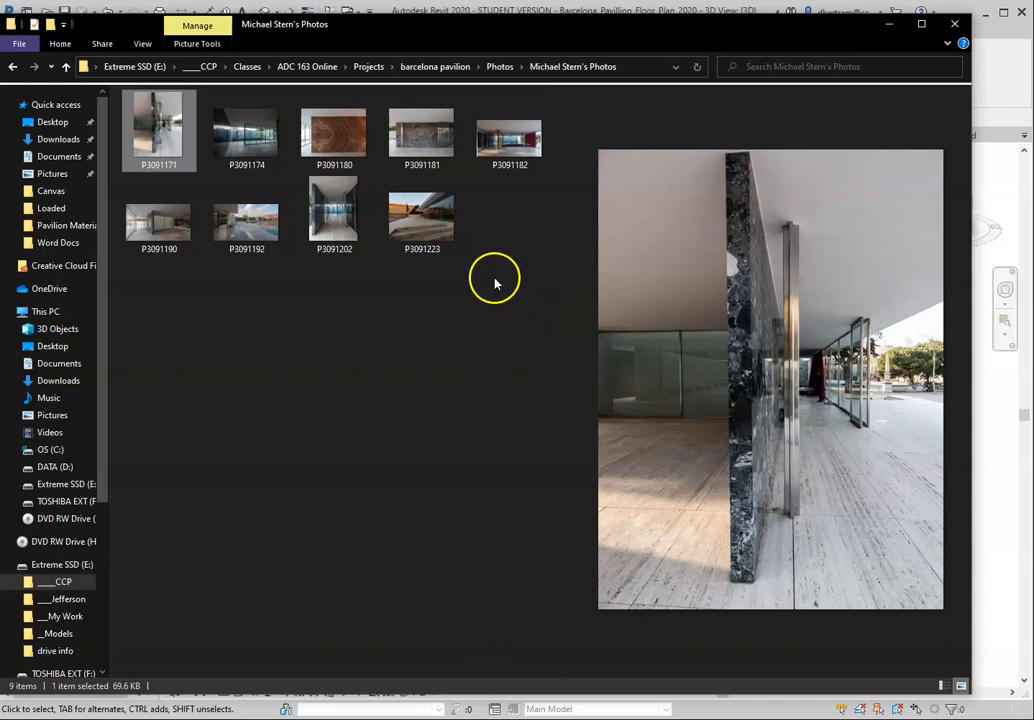
{"action": "left_click", "coordinate": [256, 137]}
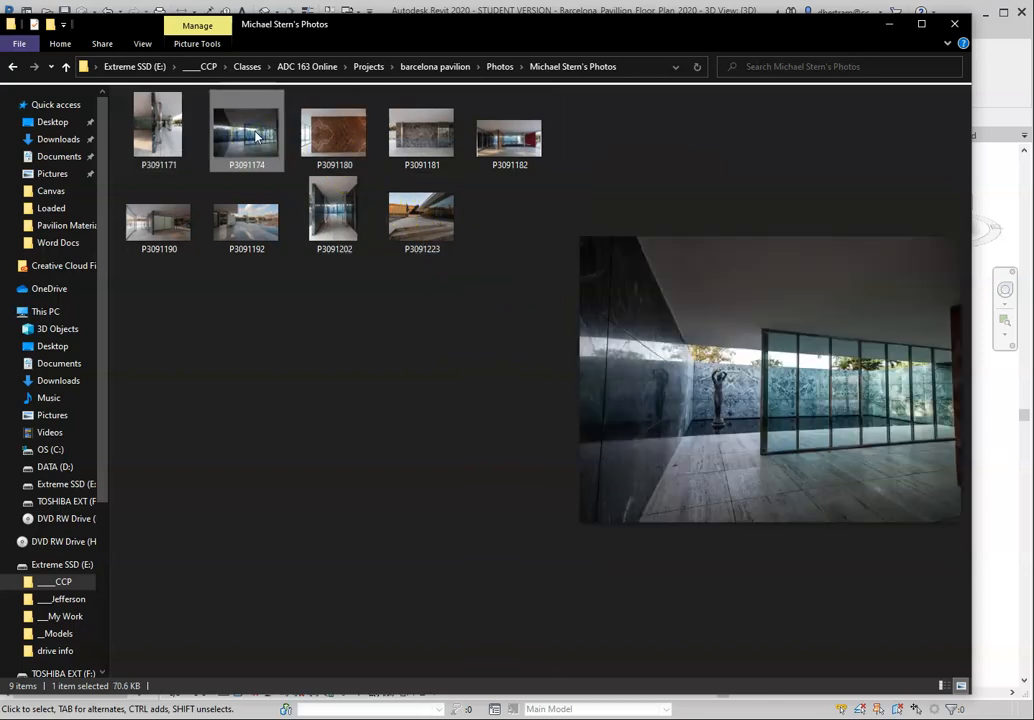
{"action": "left_click", "coordinate": [338, 134]}
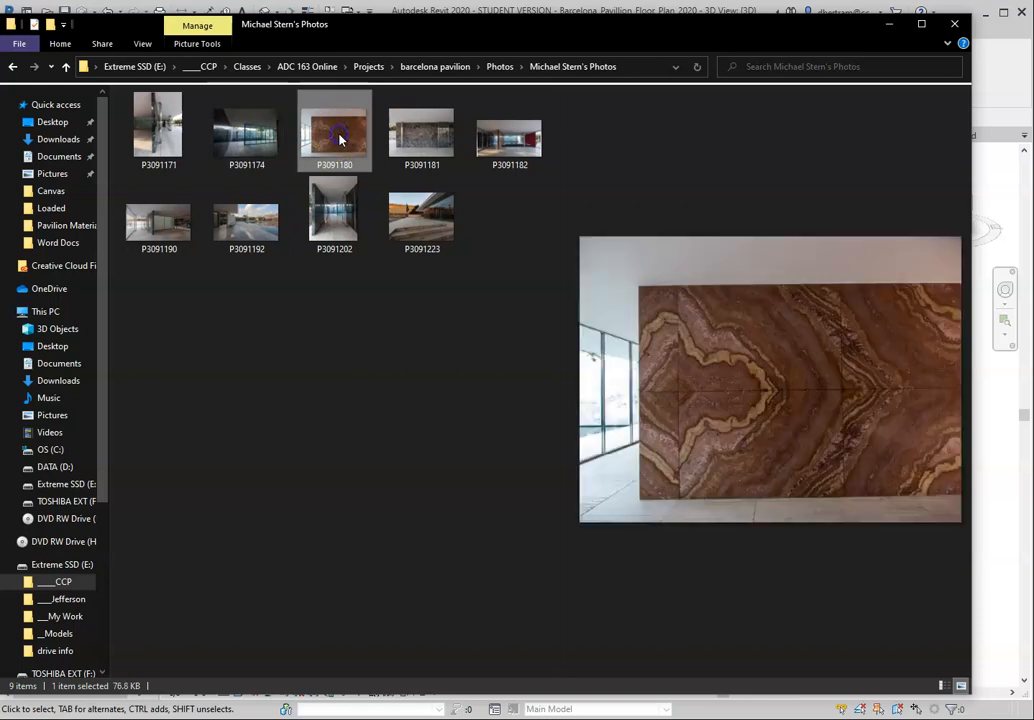
{"action": "left_click", "coordinate": [422, 212]}
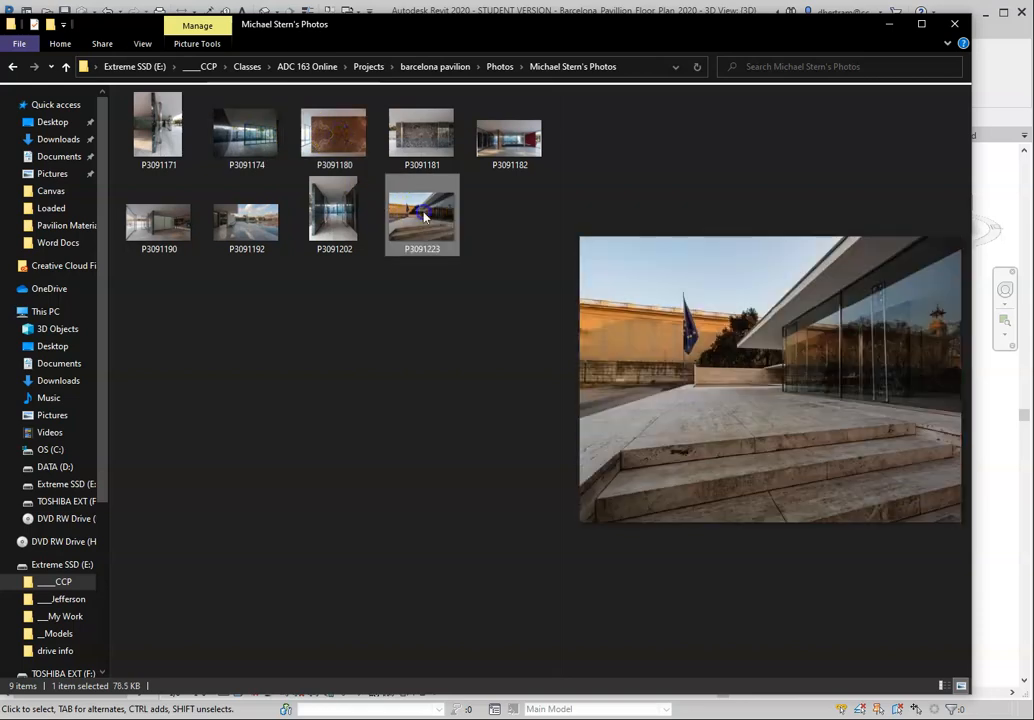
{"action": "left_click", "coordinate": [186, 238]}
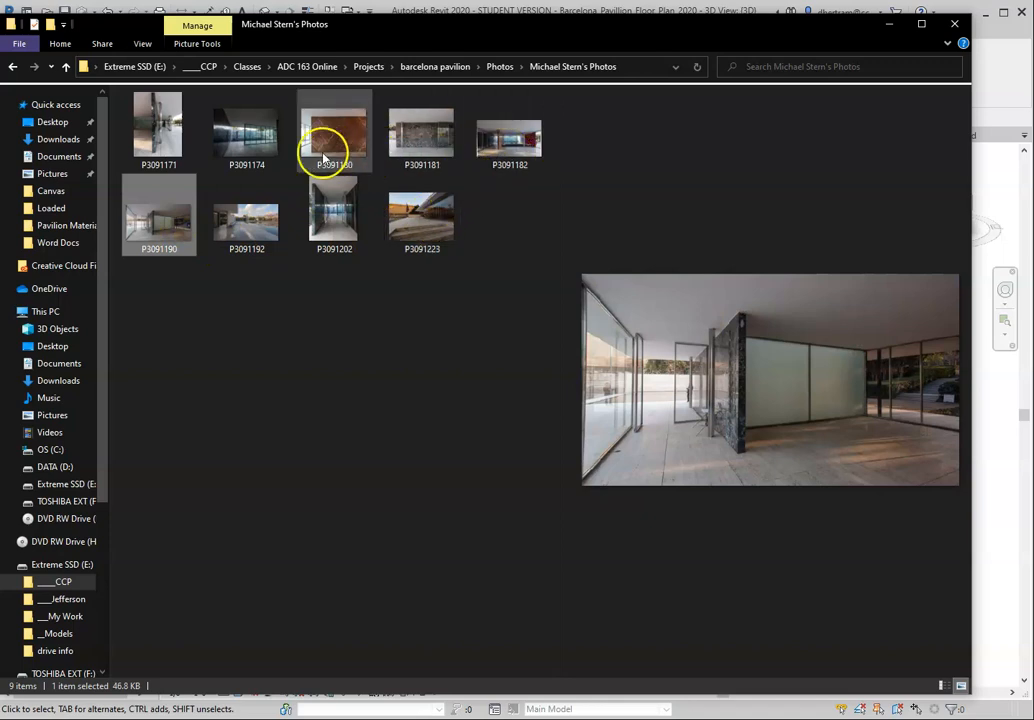
Step: Compare the wall and floor stone in photos P3091174, P3091171, P3091202, P3091223 and P3091192
{"action": "left_click", "coordinate": [247, 148]}
{"action": "left_click", "coordinate": [174, 140]}
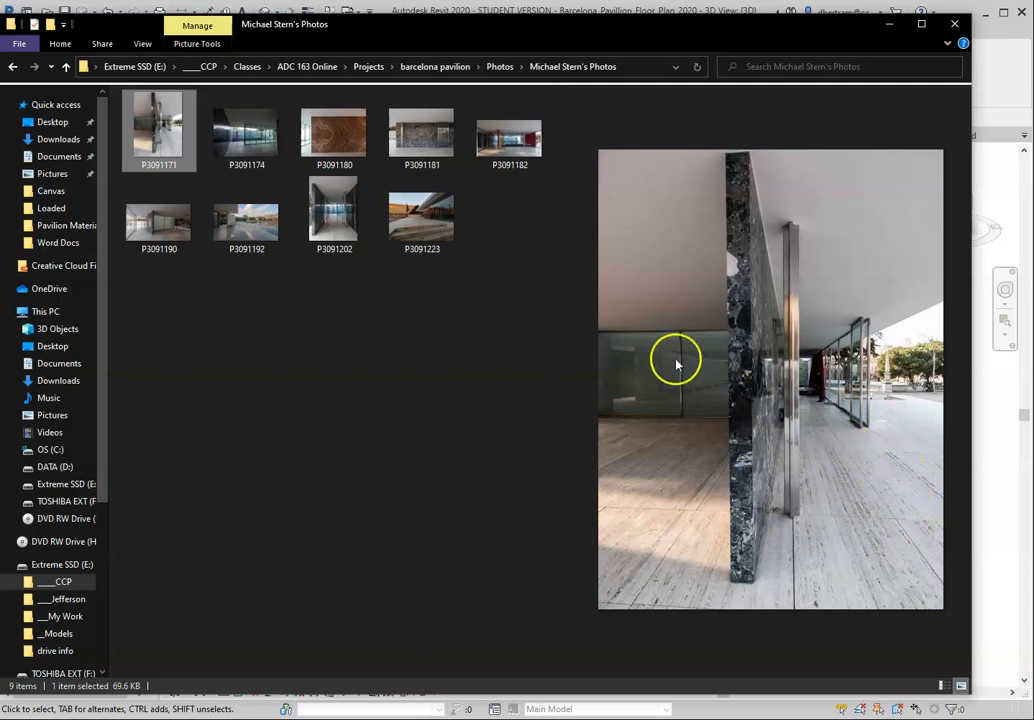
{"action": "left_click", "coordinate": [358, 236]}
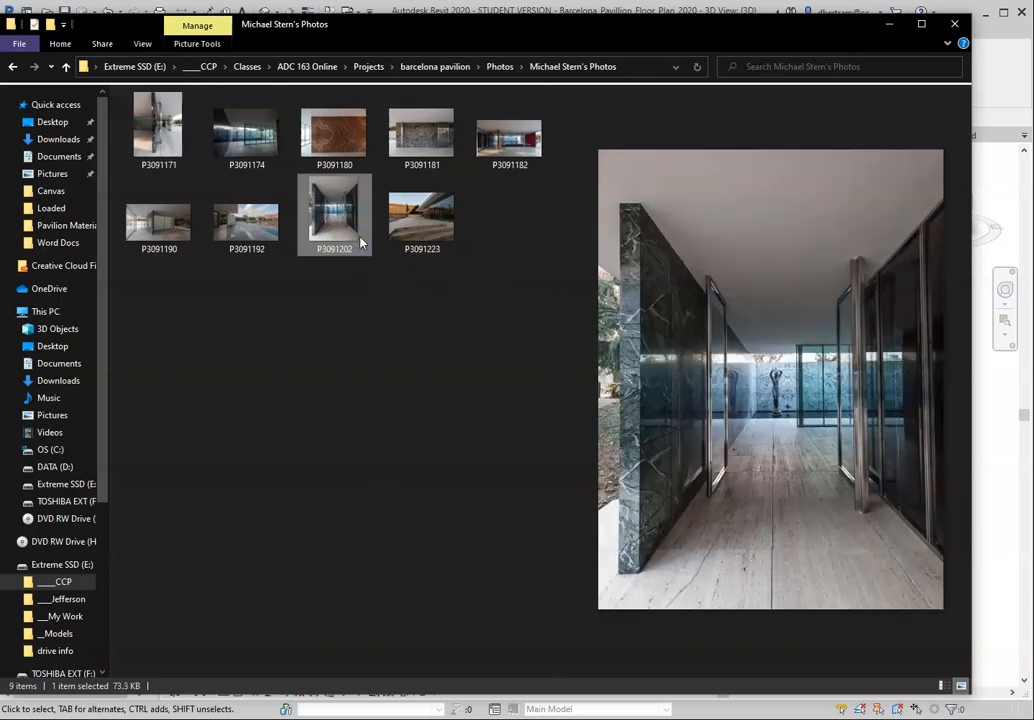
{"action": "left_click", "coordinate": [425, 228]}
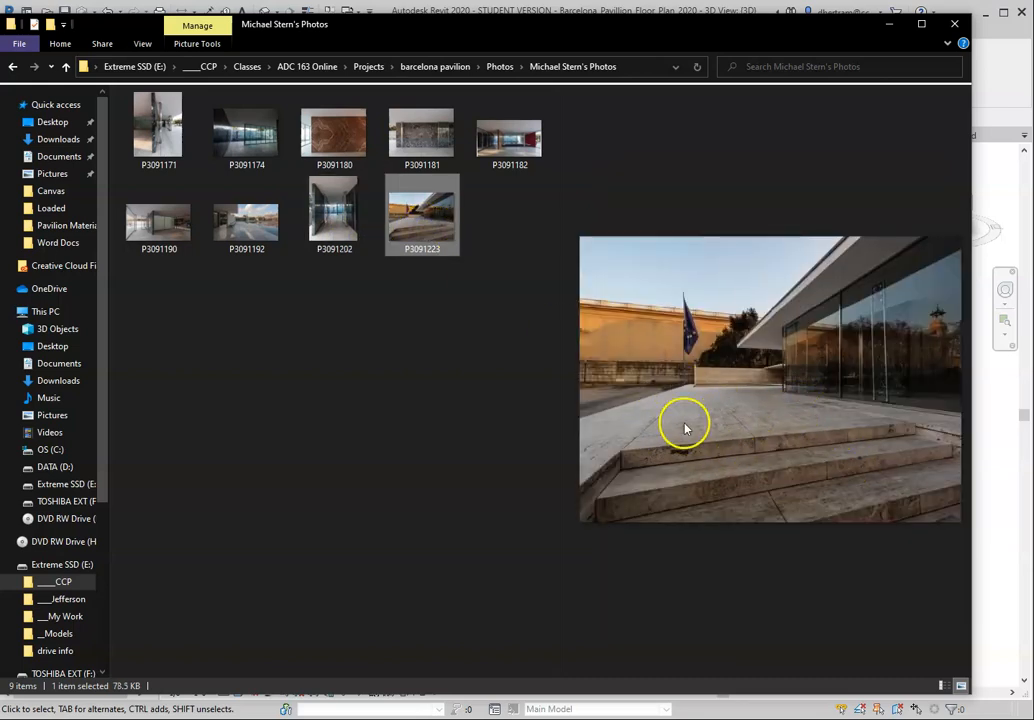
{"action": "left_click", "coordinate": [360, 246]}
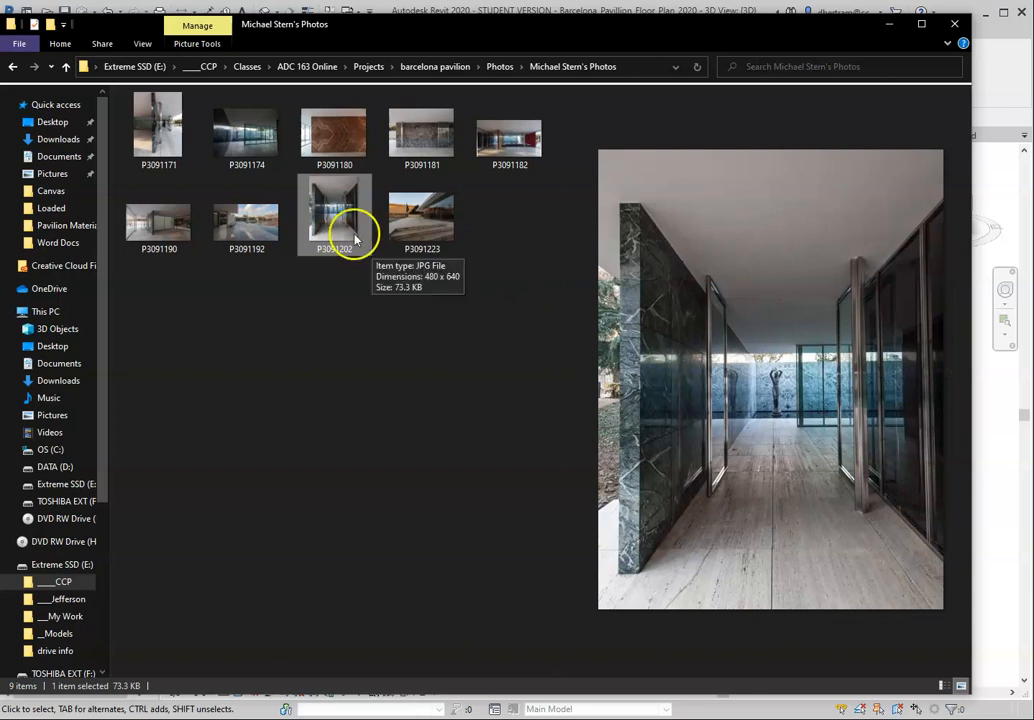
{"action": "left_click", "coordinate": [238, 230]}
Step: Open photo P3091181 in the image viewer, examine its marble wall enlarged, then close it and return to Revit
{"action": "left_click", "coordinate": [423, 137]}
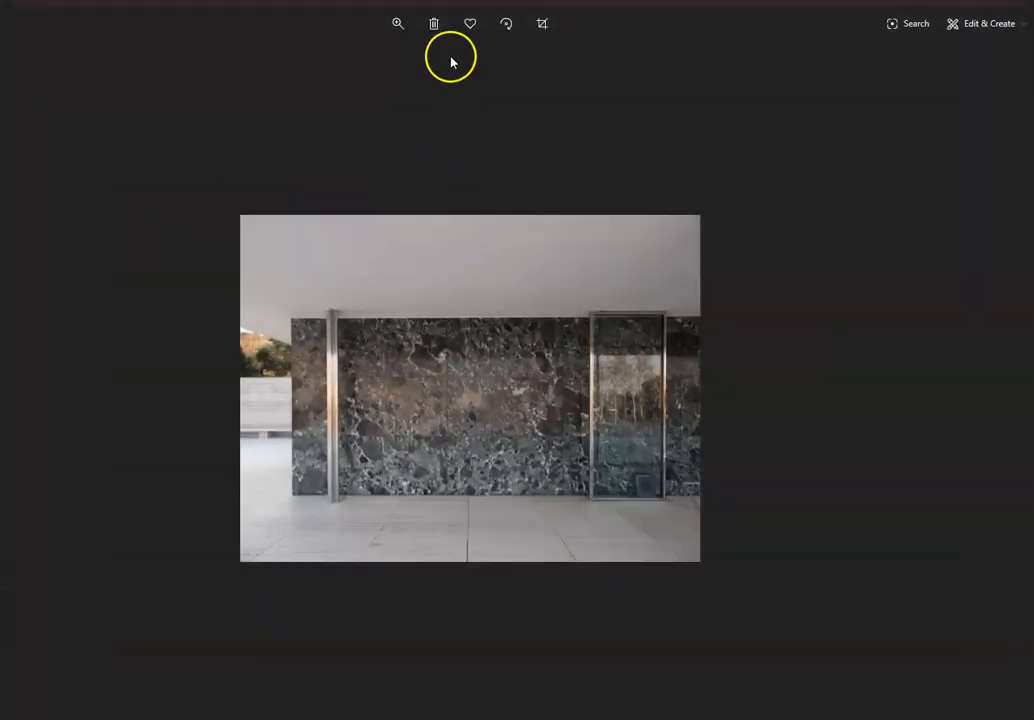
{"action": "left_click", "coordinate": [381, 33]}
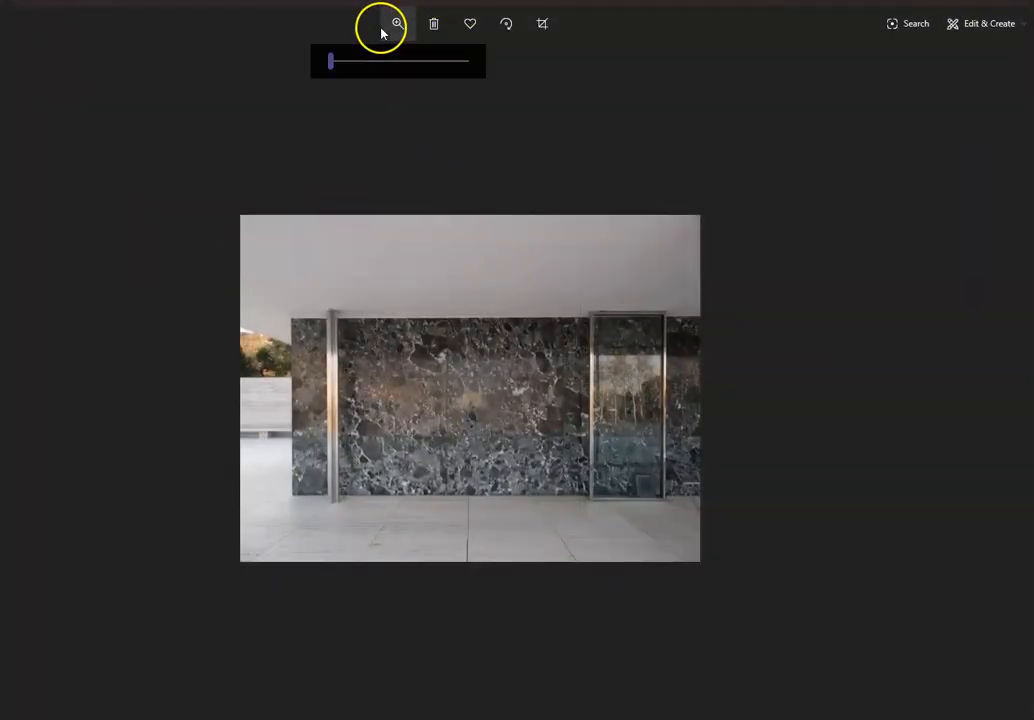
{"action": "left_click_drag", "start_coordinate": [335, 60], "coordinate": [405, 77]}
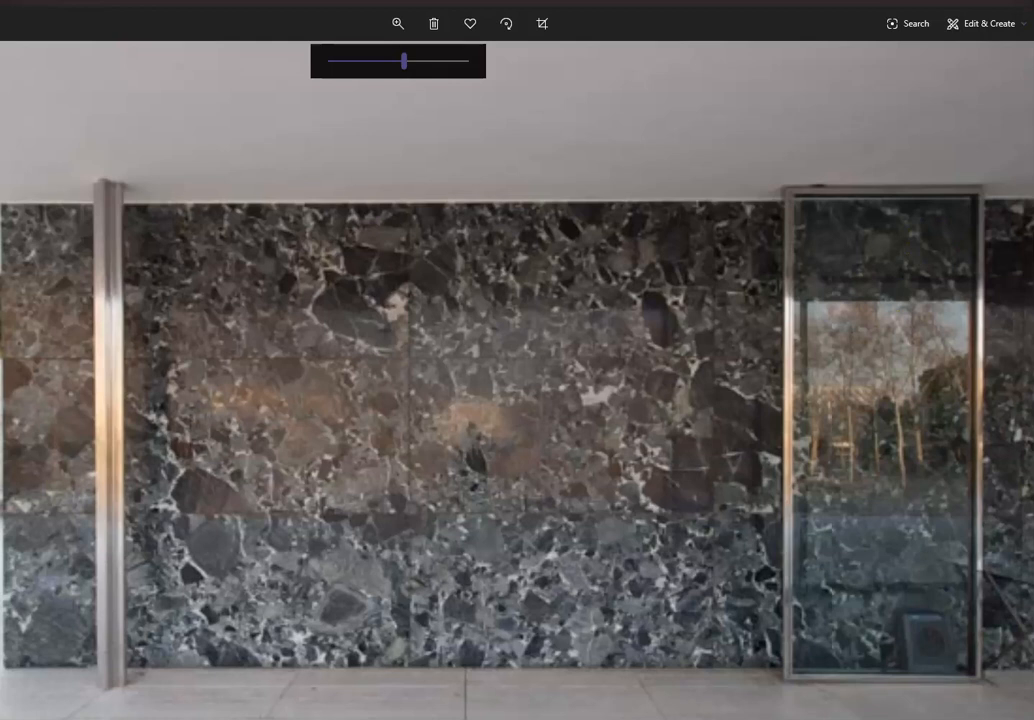
{"action": "key", "text": "alt+F4"}
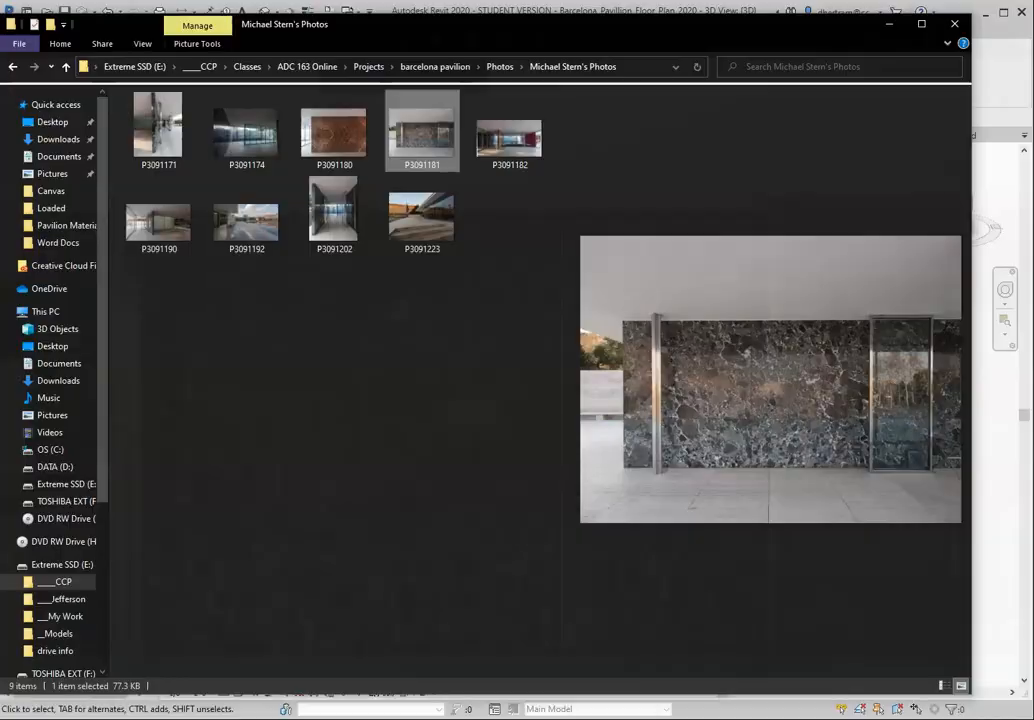
{"action": "left_click", "coordinate": [891, 23]}
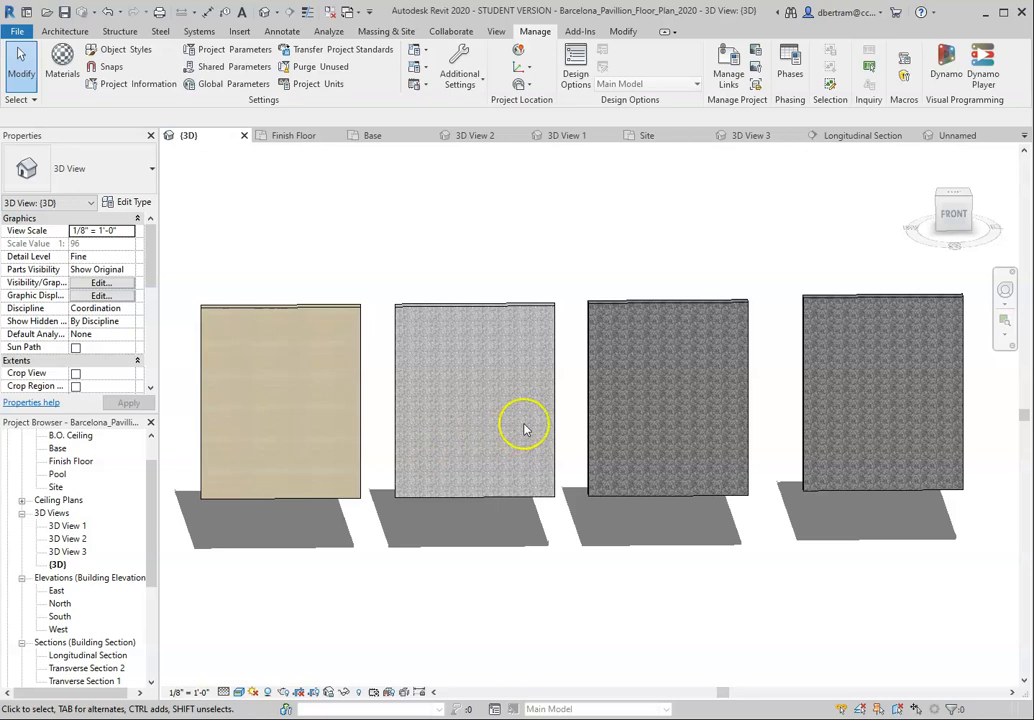
Step: Select each of the four freestanding test walls in turn to check its wall type
{"action": "scroll", "coordinate": [524, 427], "scroll_direction": "down", "scroll_amount": 3}
{"action": "scroll", "coordinate": [520, 425], "scroll_direction": "up", "scroll_amount": 3}
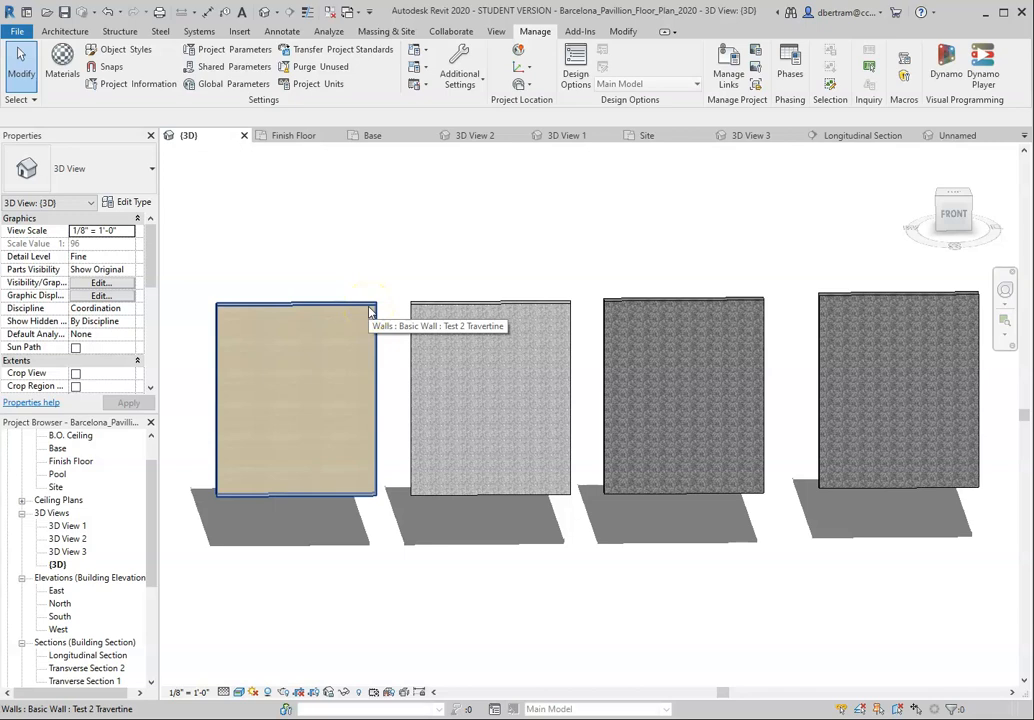
{"action": "left_click", "coordinate": [407, 270]}
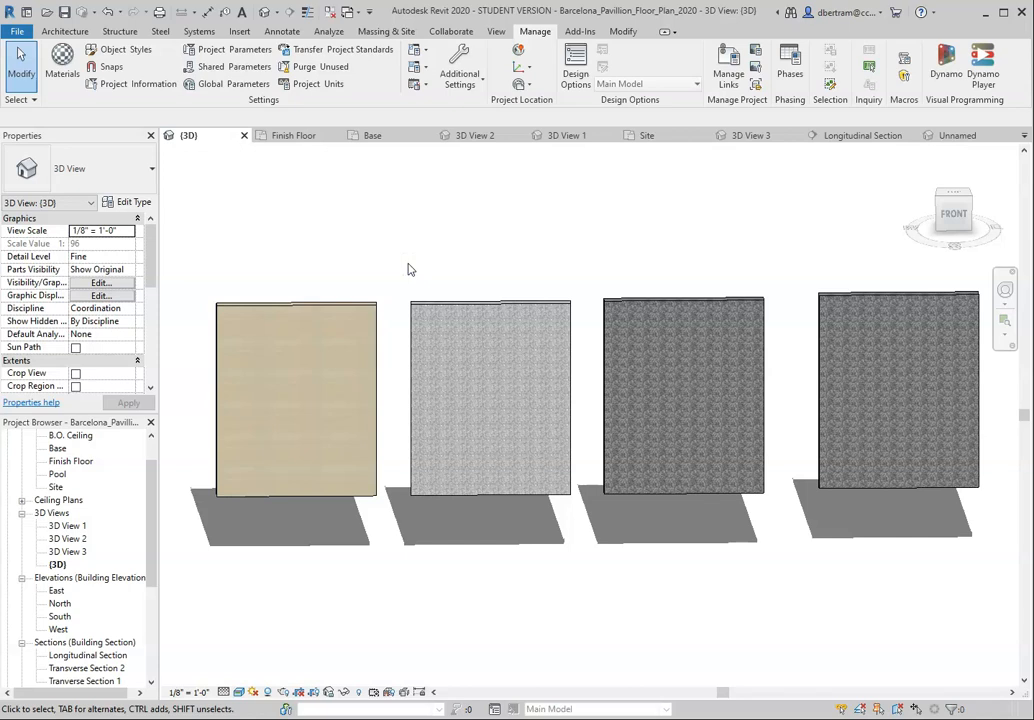
{"action": "left_click", "coordinate": [348, 305]}
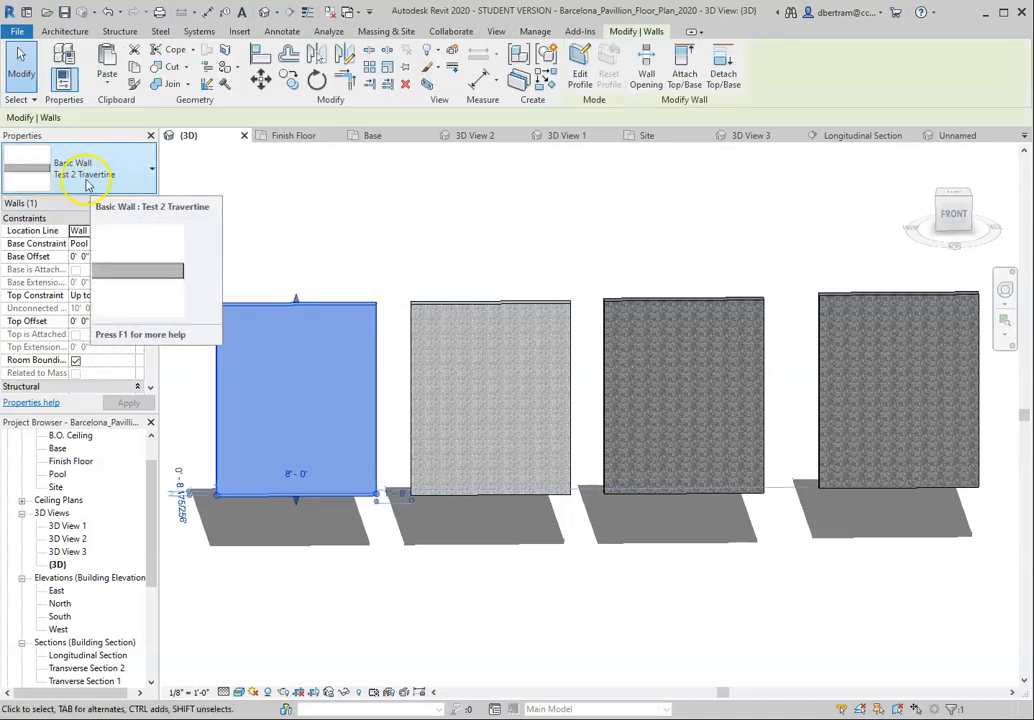
{"action": "left_click", "coordinate": [491, 282]}
{"action": "left_click", "coordinate": [489, 305]}
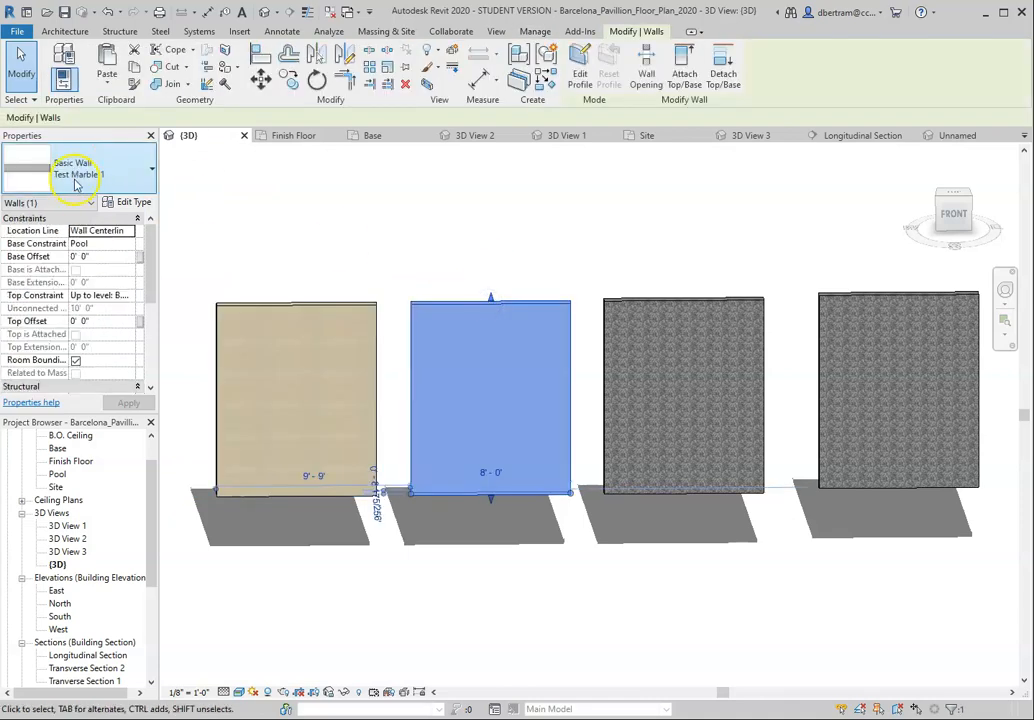
{"action": "left_click", "coordinate": [638, 310]}
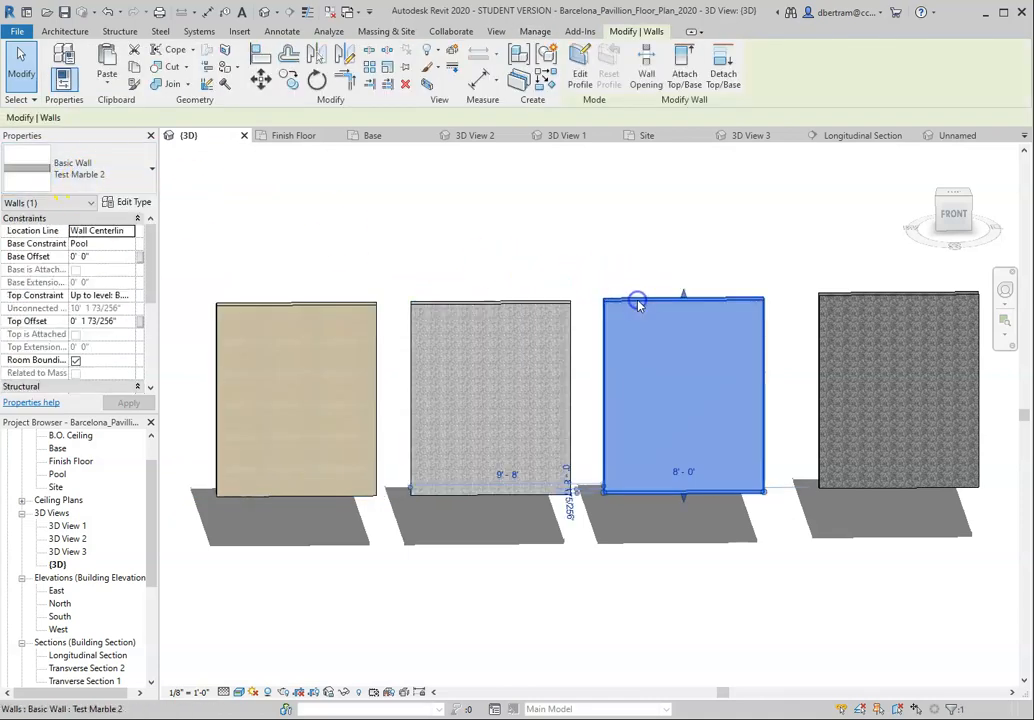
{"action": "left_click", "coordinate": [846, 302]}
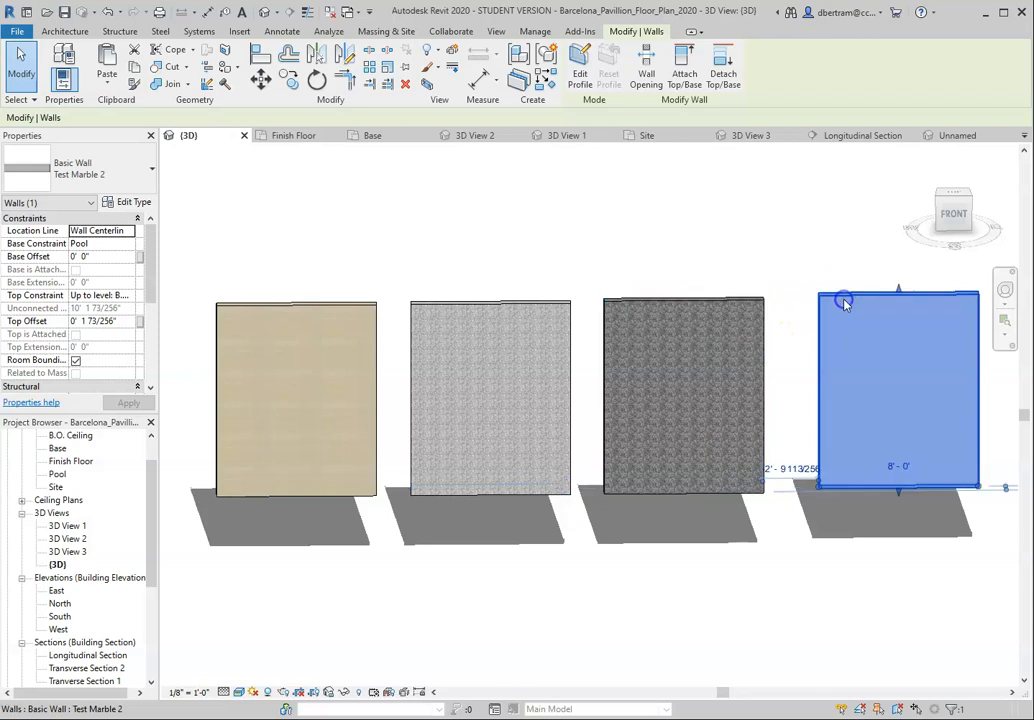
Step: Duplicate the fourth test wall's type as Test Marble 3 and apply it to that wall
{"action": "scroll", "coordinate": [535, 342], "scroll_direction": "down", "scroll_amount": 2}
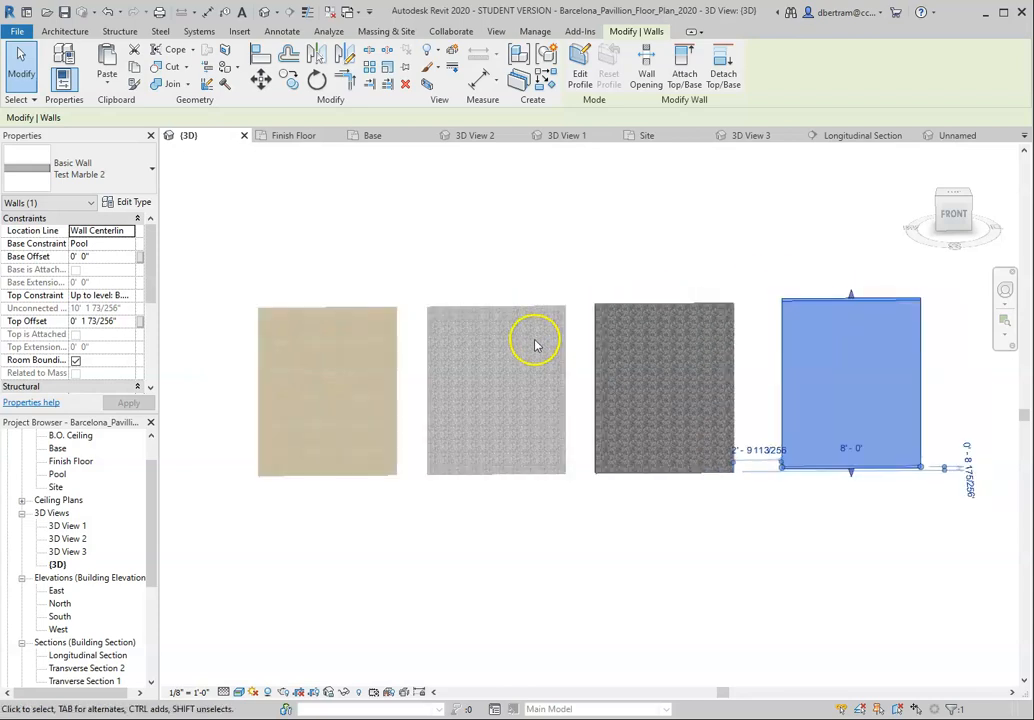
{"action": "scroll", "coordinate": [854, 347], "scroll_direction": "up", "scroll_amount": 2}
{"action": "scroll", "coordinate": [820, 346], "scroll_direction": "down", "scroll_amount": 1}
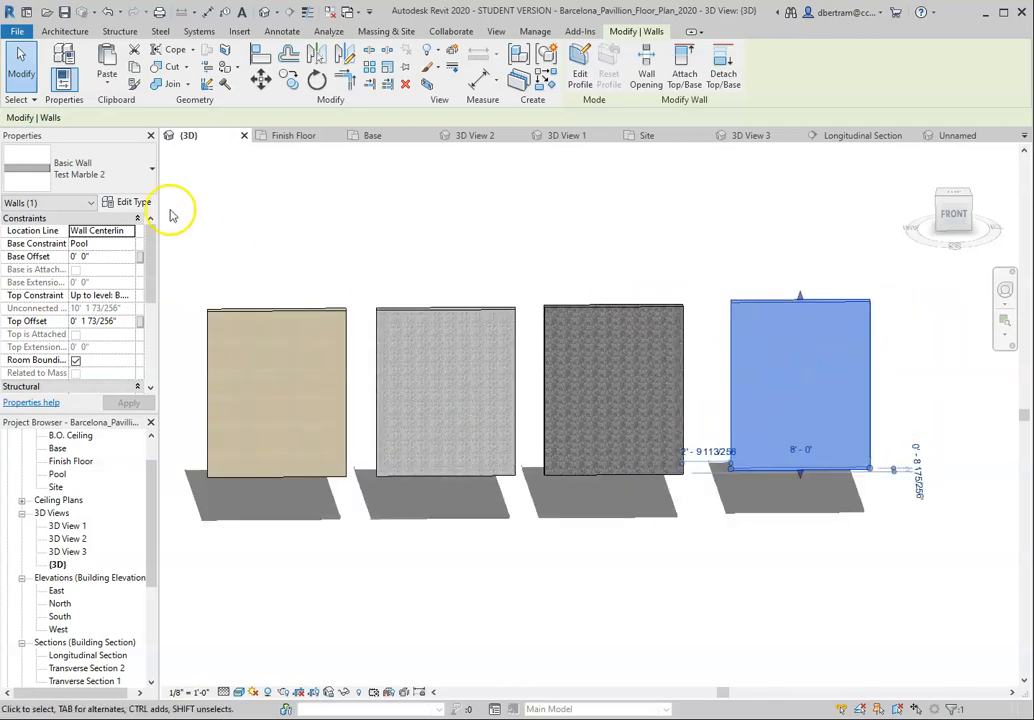
{"action": "left_click", "coordinate": [141, 203]}
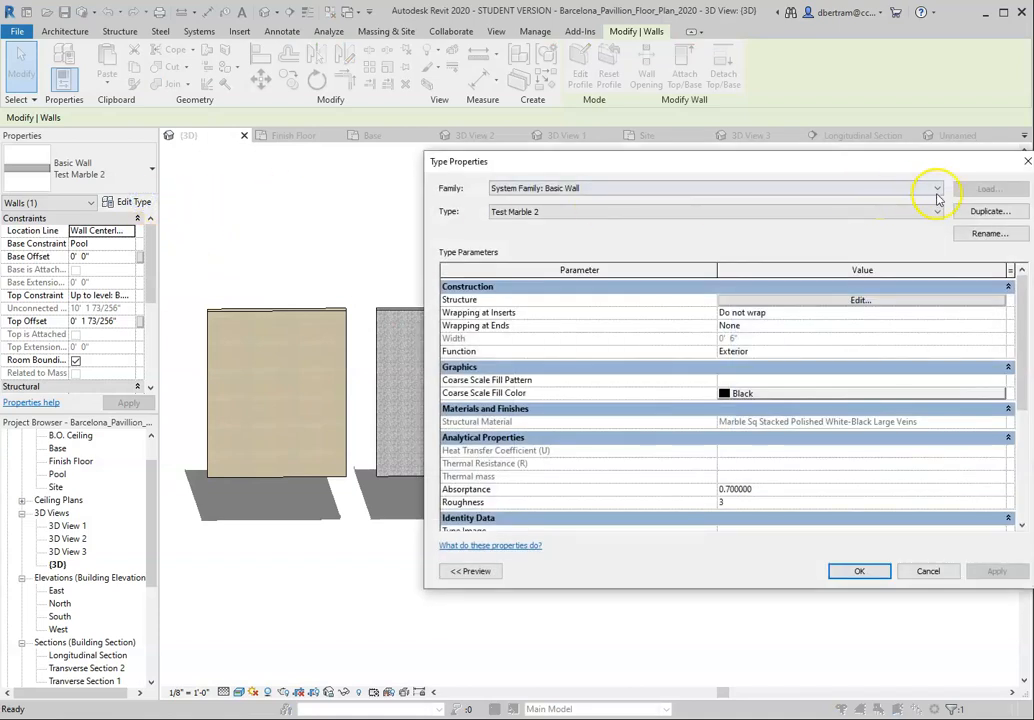
{"action": "left_click", "coordinate": [988, 211]}
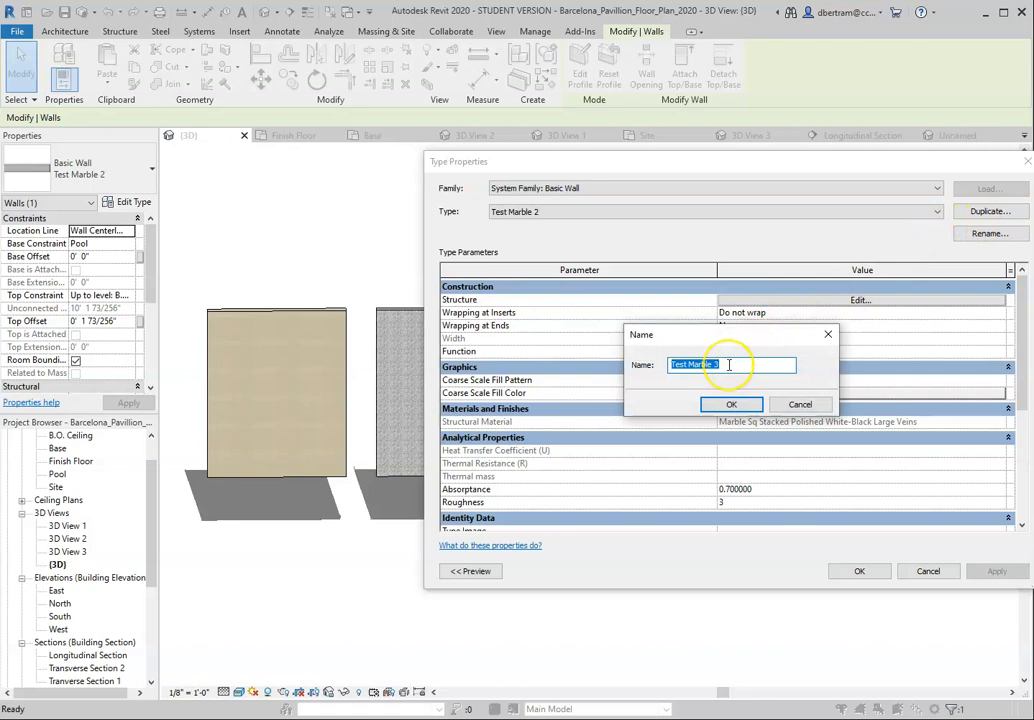
{"action": "left_click", "coordinate": [720, 410]}
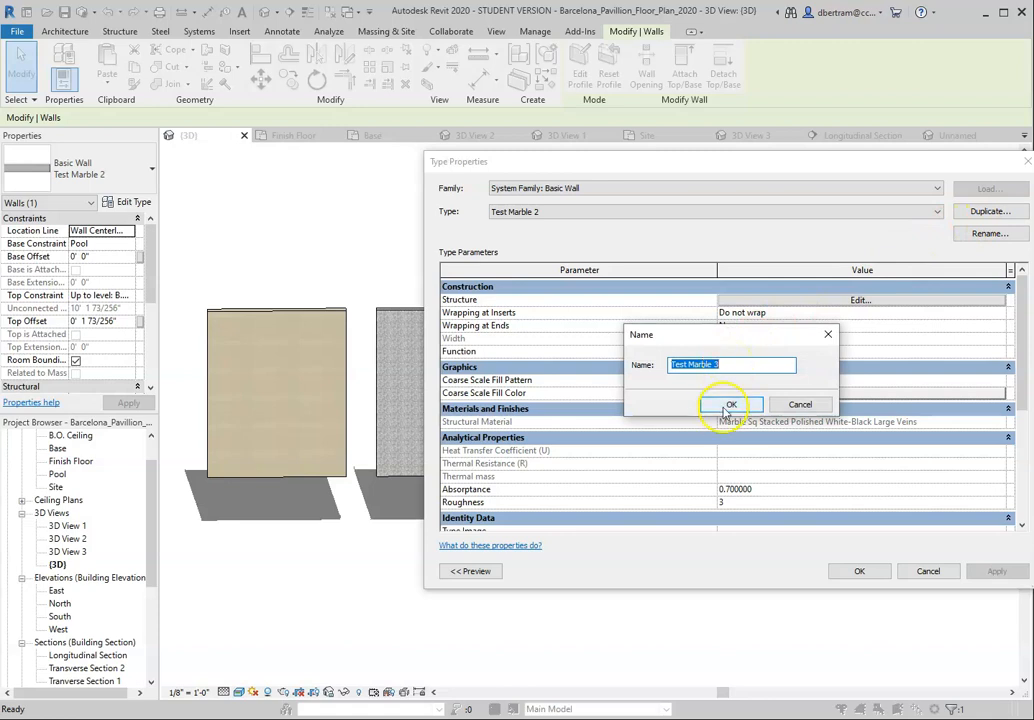
{"action": "left_click", "coordinate": [862, 572]}
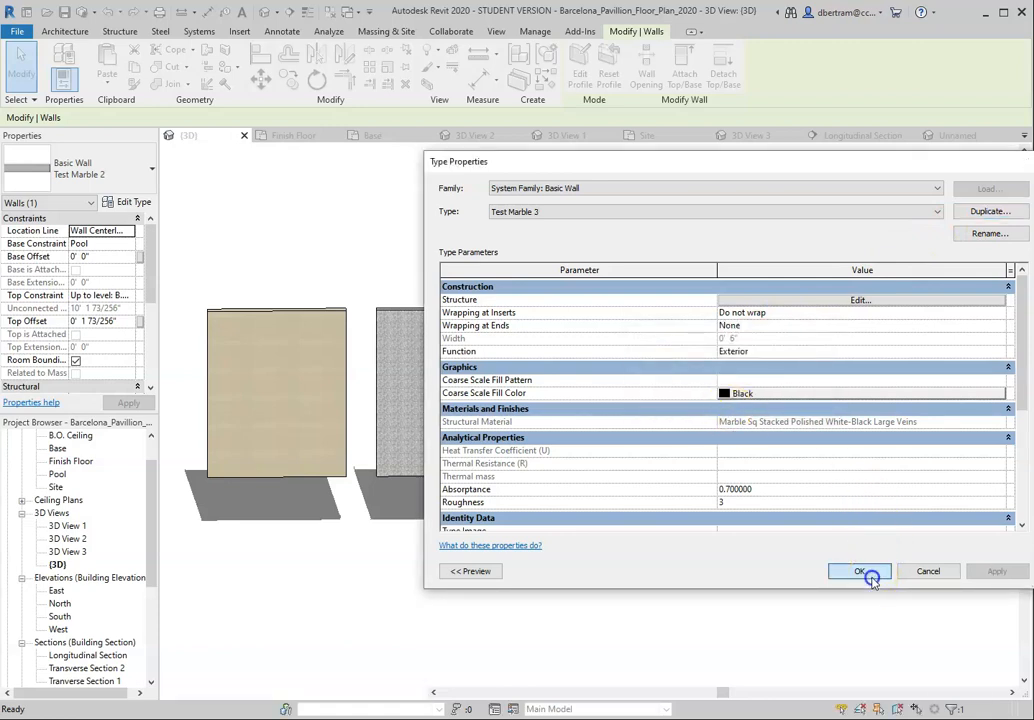
{"action": "left_click", "coordinate": [848, 578]}
Step: Select the fourth and third test walls in turn to check their wall types, then clear the selection
{"action": "left_click", "coordinate": [848, 303]}
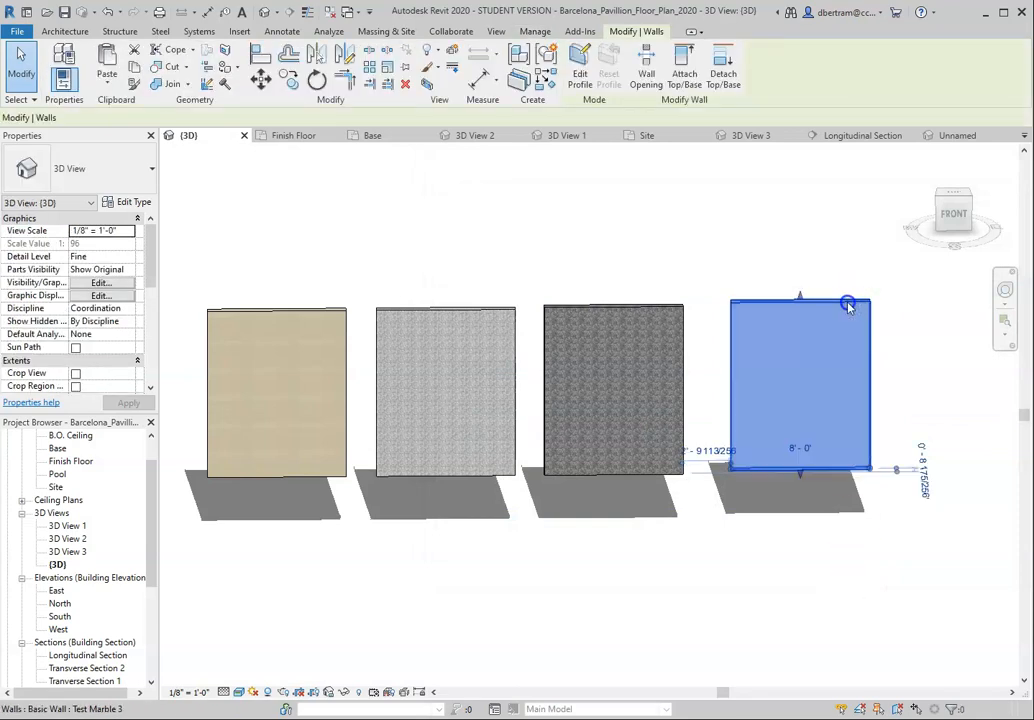
{"action": "left_click", "coordinate": [676, 308]}
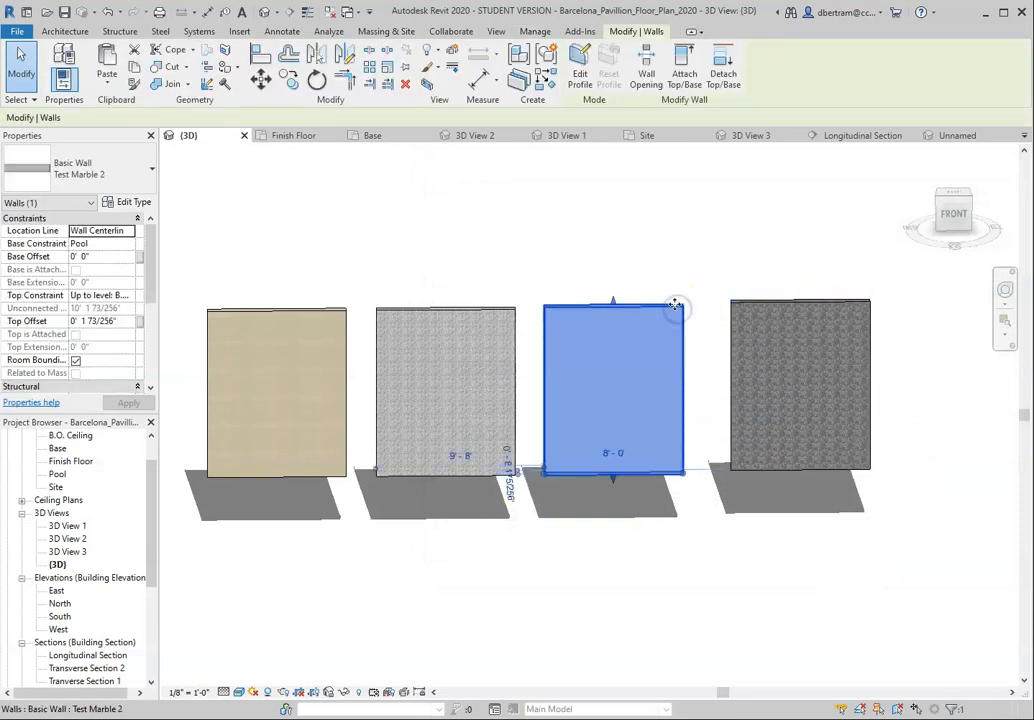
{"action": "left_click", "coordinate": [652, 249]}
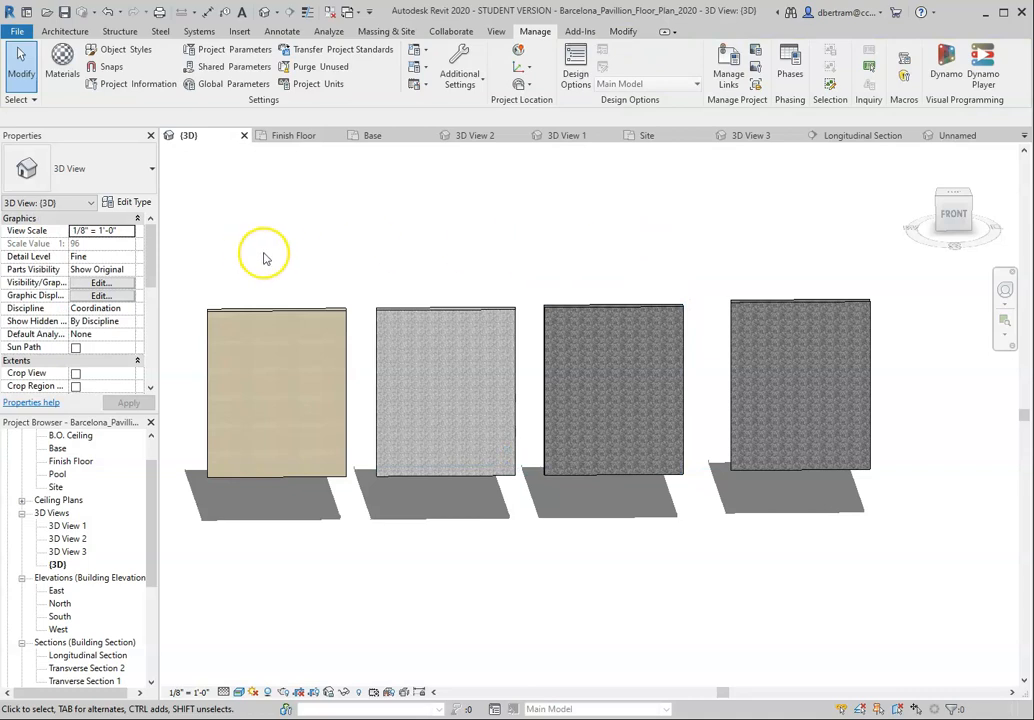
Step: Select the pavilion's large roof slab by its front edge to check its floor type
{"action": "scroll", "coordinate": [492, 258], "scroll_direction": "down", "scroll_amount": 6}
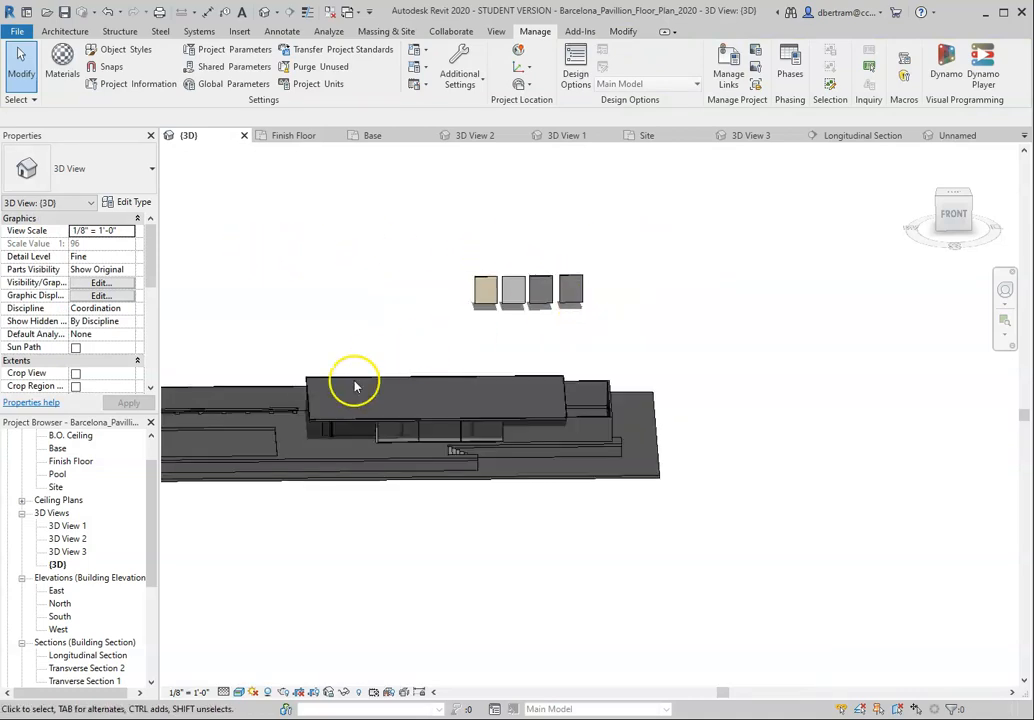
{"action": "scroll", "coordinate": [328, 422], "scroll_direction": "up", "scroll_amount": 3}
{"action": "scroll", "coordinate": [794, 385], "scroll_direction": "down", "scroll_amount": 2}
{"action": "scroll", "coordinate": [531, 440], "scroll_direction": "up", "scroll_amount": 3}
{"action": "scroll", "coordinate": [550, 430], "scroll_direction": "down", "scroll_amount": 2}
{"action": "scroll", "coordinate": [565, 427], "scroll_direction": "up", "scroll_amount": 2}
{"action": "scroll", "coordinate": [568, 423], "scroll_direction": "down", "scroll_amount": 2}
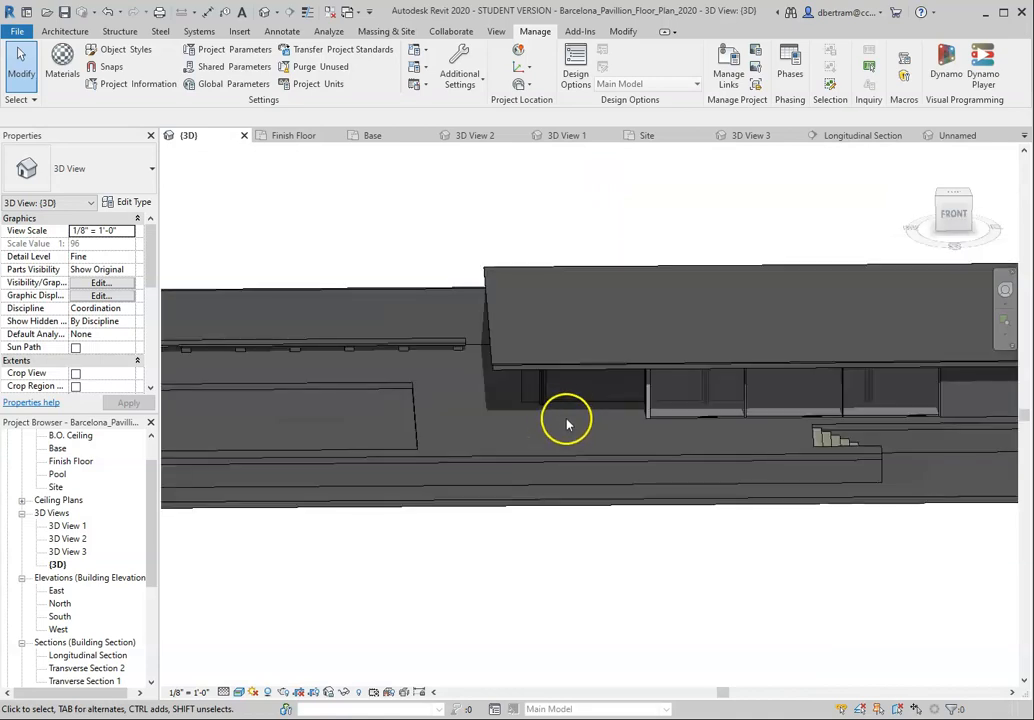
{"action": "left_click", "coordinate": [586, 369]}
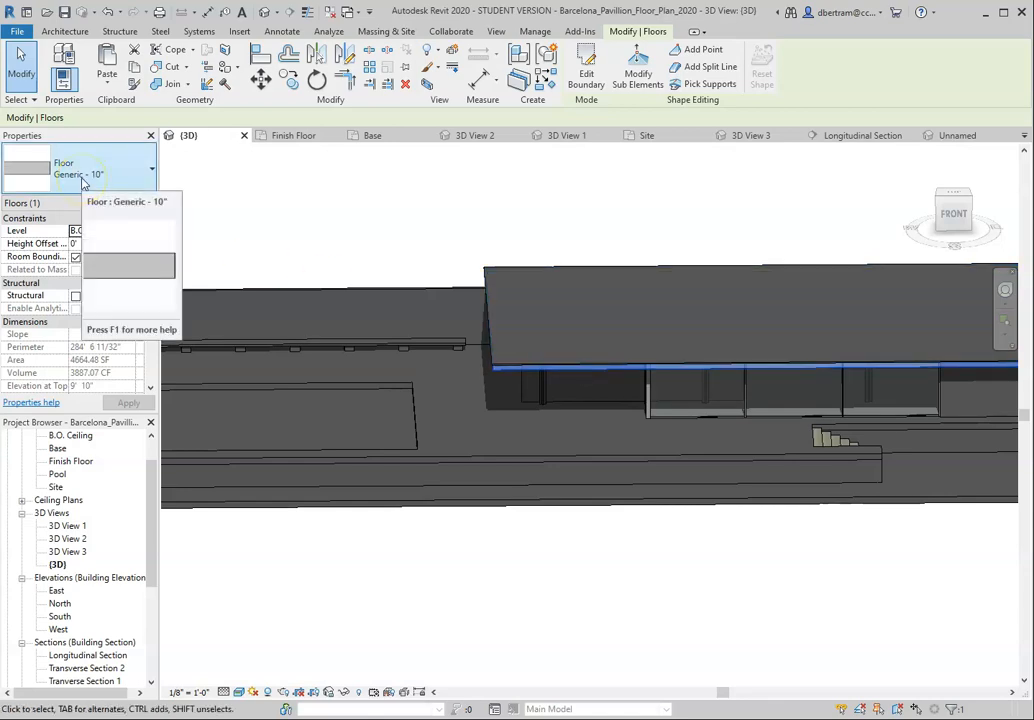
{"action": "scroll", "coordinate": [734, 388], "scroll_direction": "up", "scroll_amount": 3}
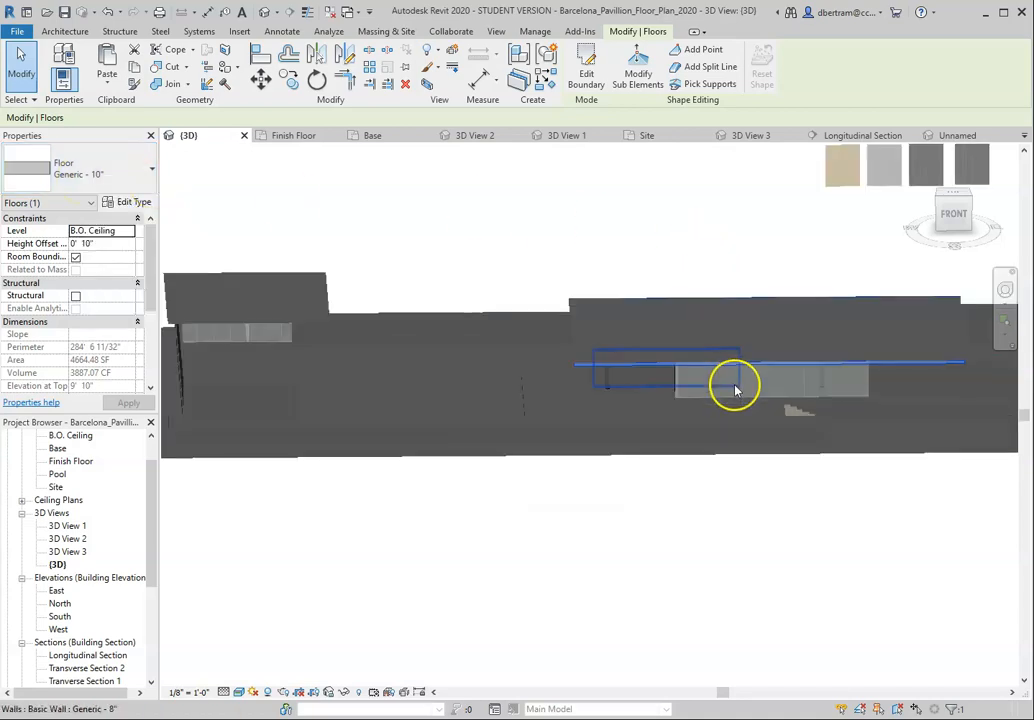
{"action": "scroll", "coordinate": [623, 279], "scroll_direction": "down", "scroll_amount": 4}
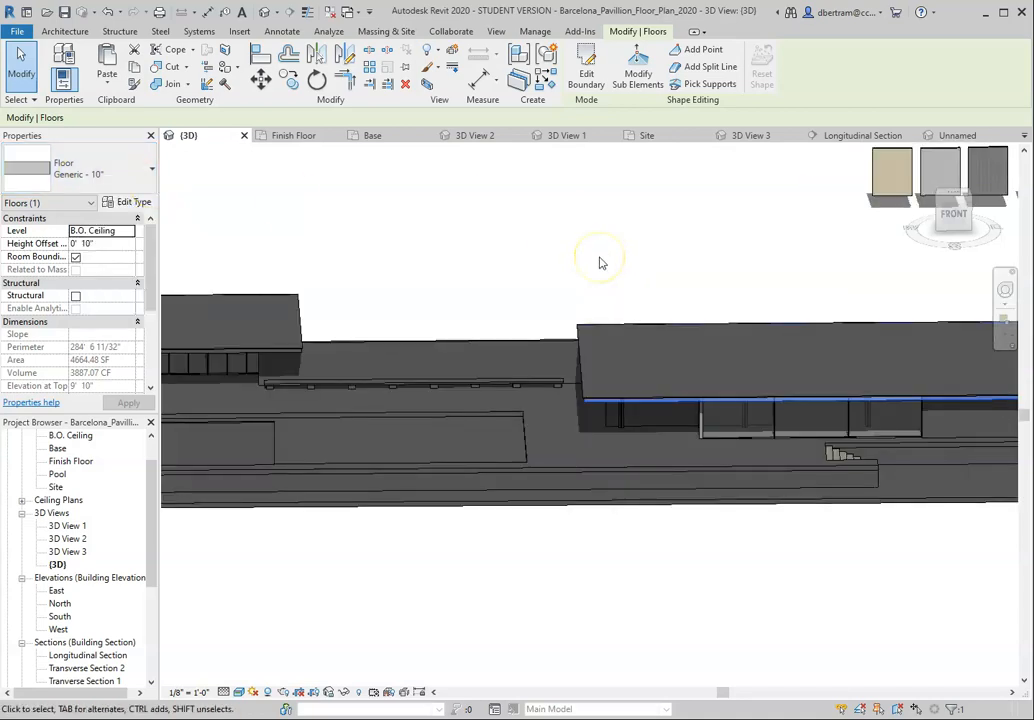
{"action": "left_click", "coordinate": [473, 258]}
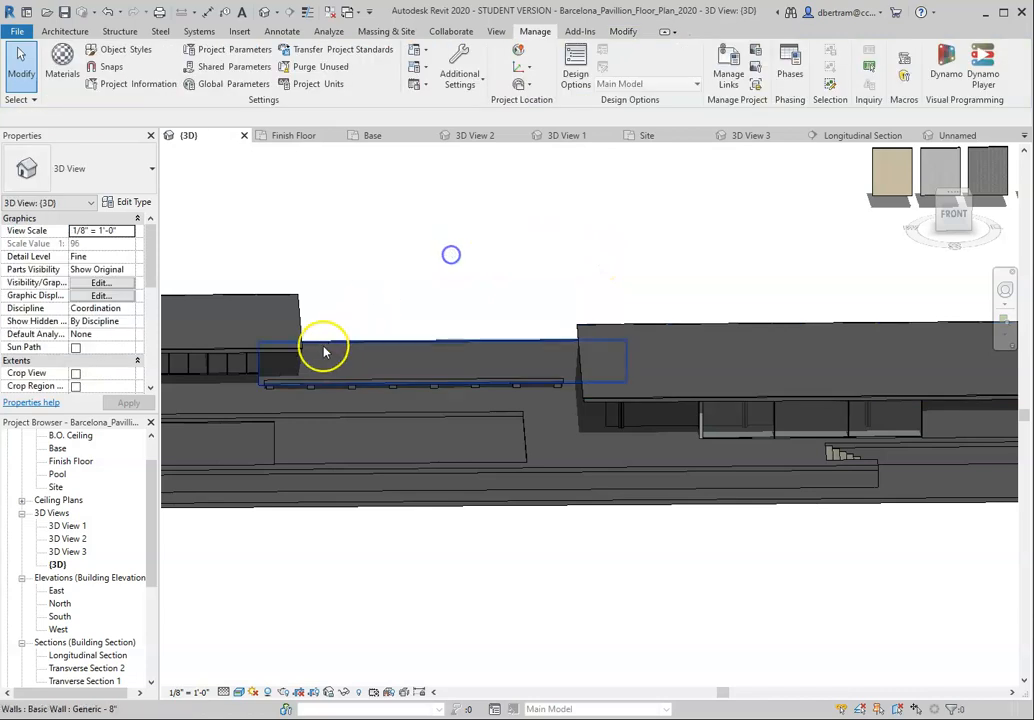
Step: Select the smaller roof slab and the large one in turn to compare their floor types
{"action": "left_click", "coordinate": [287, 355]}
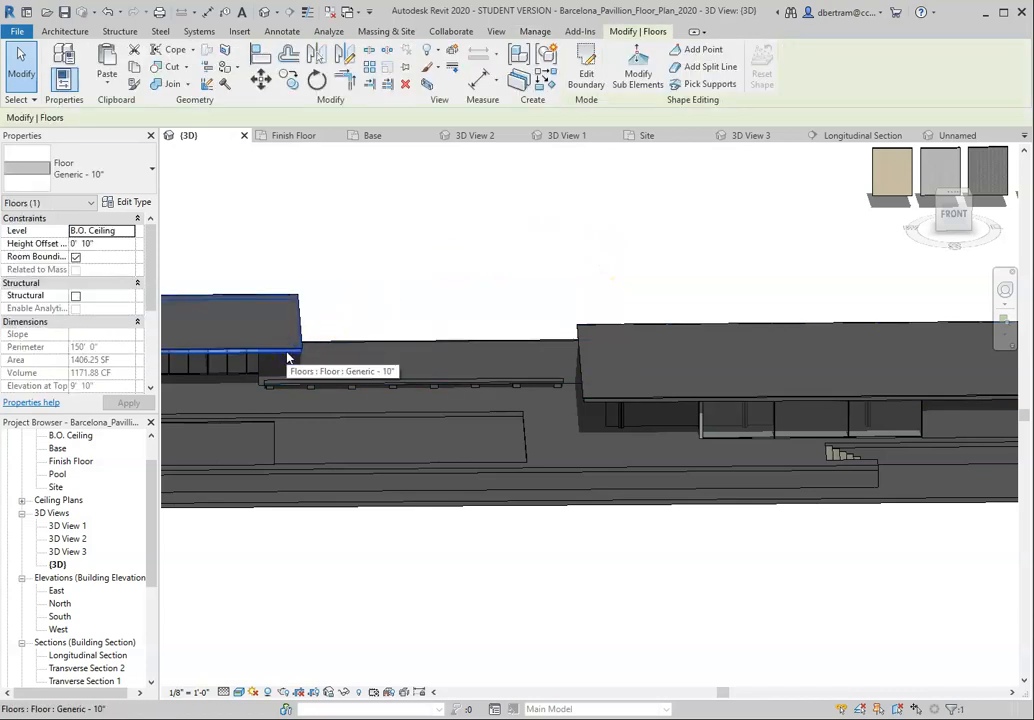
{"action": "left_click", "coordinate": [603, 404]}
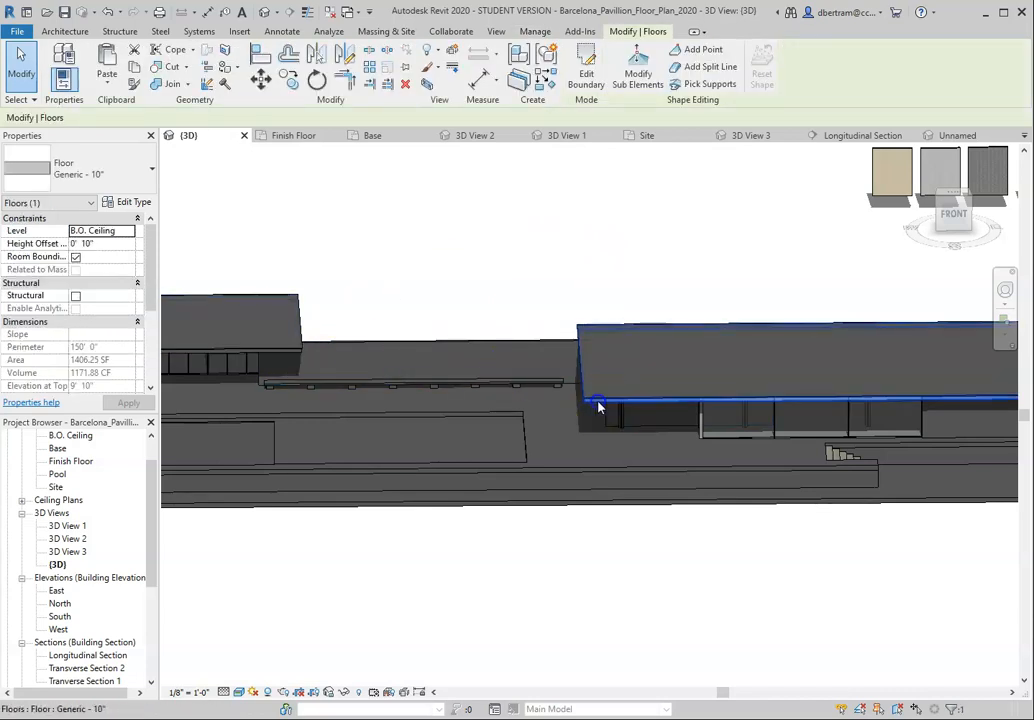
{"action": "left_click", "coordinate": [535, 286]}
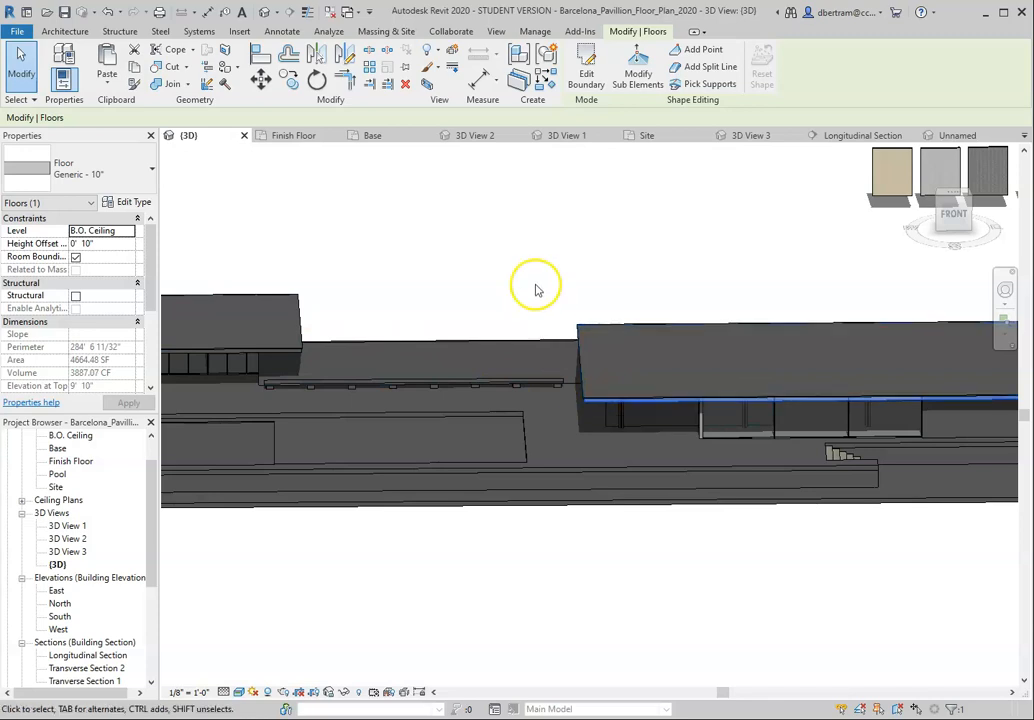
Step: Check the types of the pavilion's finish floor and of the wall along the pool's front, then clear the selection
{"action": "left_click", "coordinate": [520, 404]}
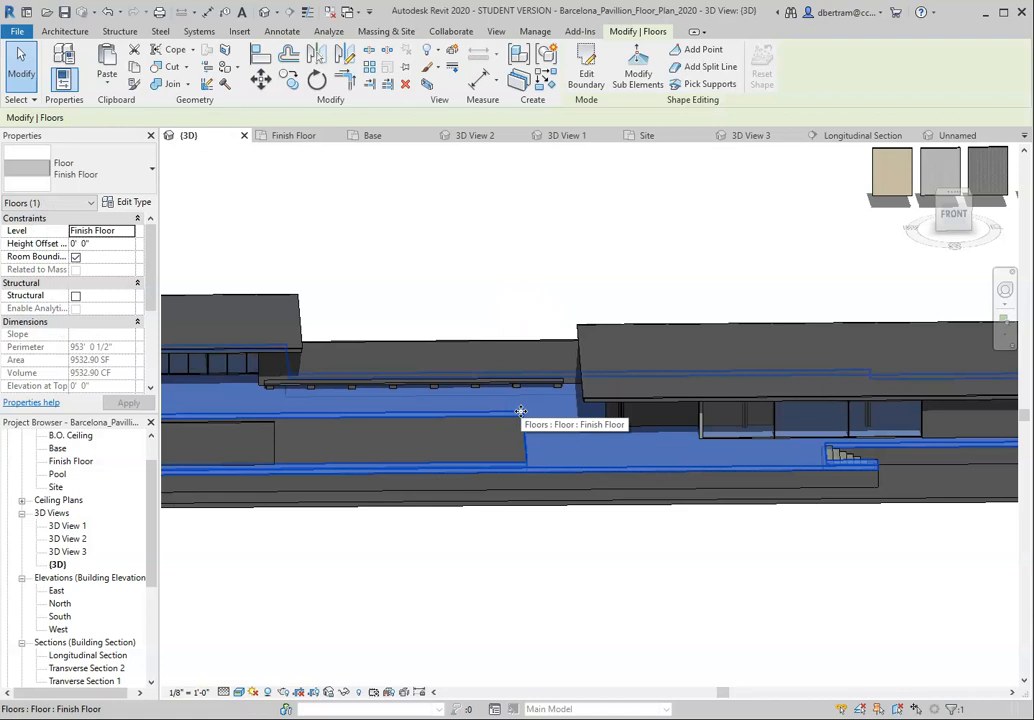
{"action": "left_click", "coordinate": [445, 288]}
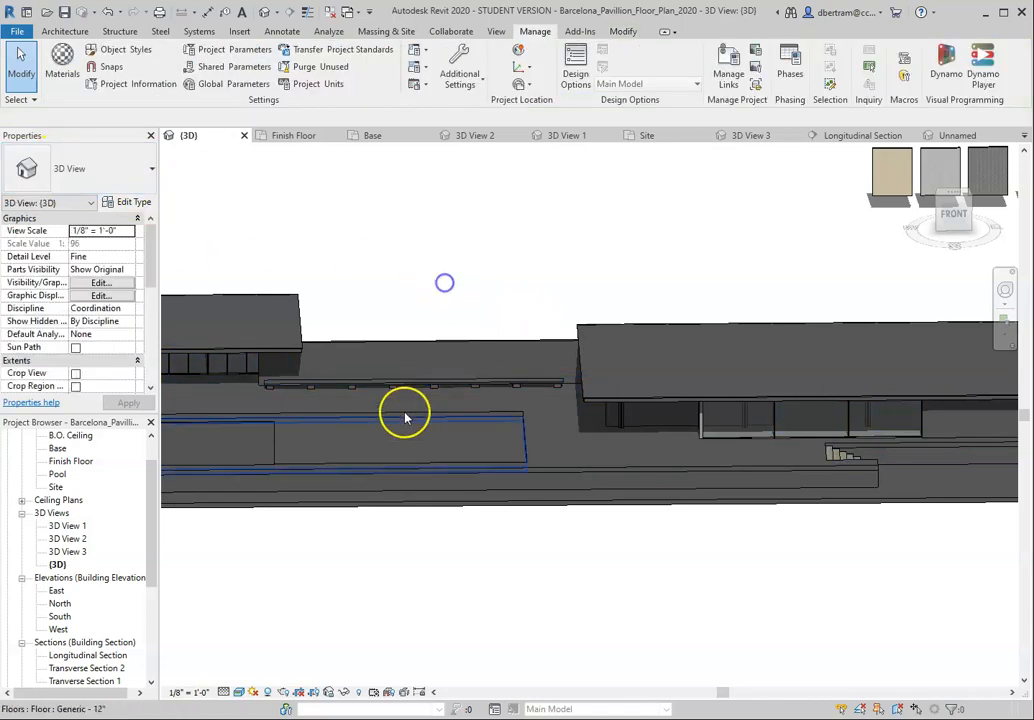
{"action": "left_click", "coordinate": [273, 439]}
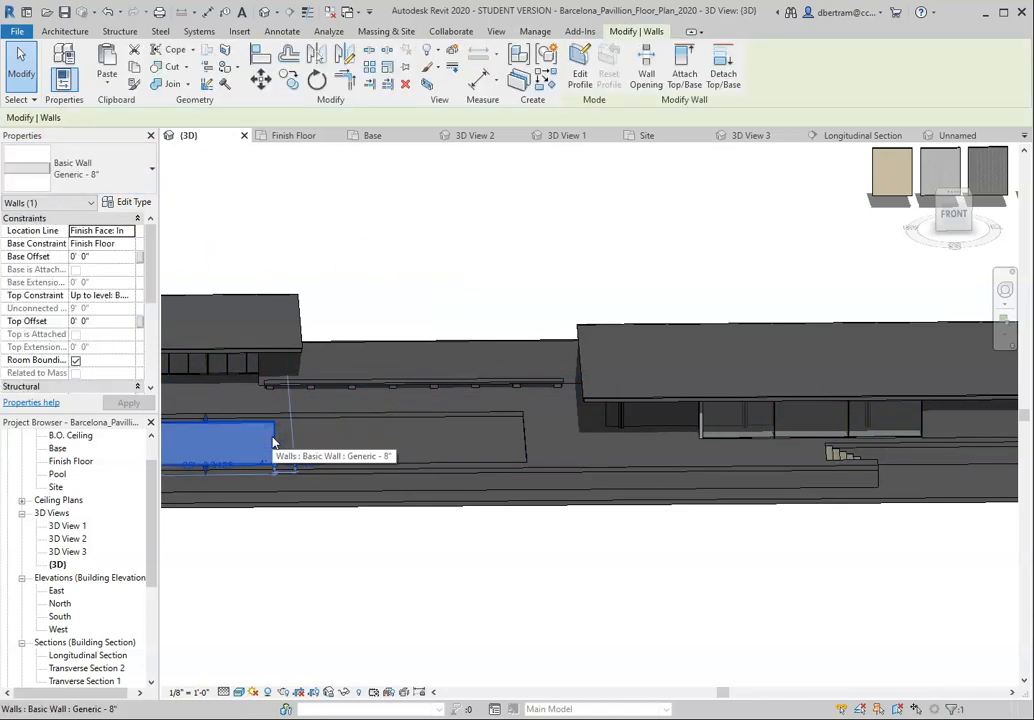
{"action": "left_click", "coordinate": [263, 438]}
{"action": "left_click", "coordinate": [371, 309]}
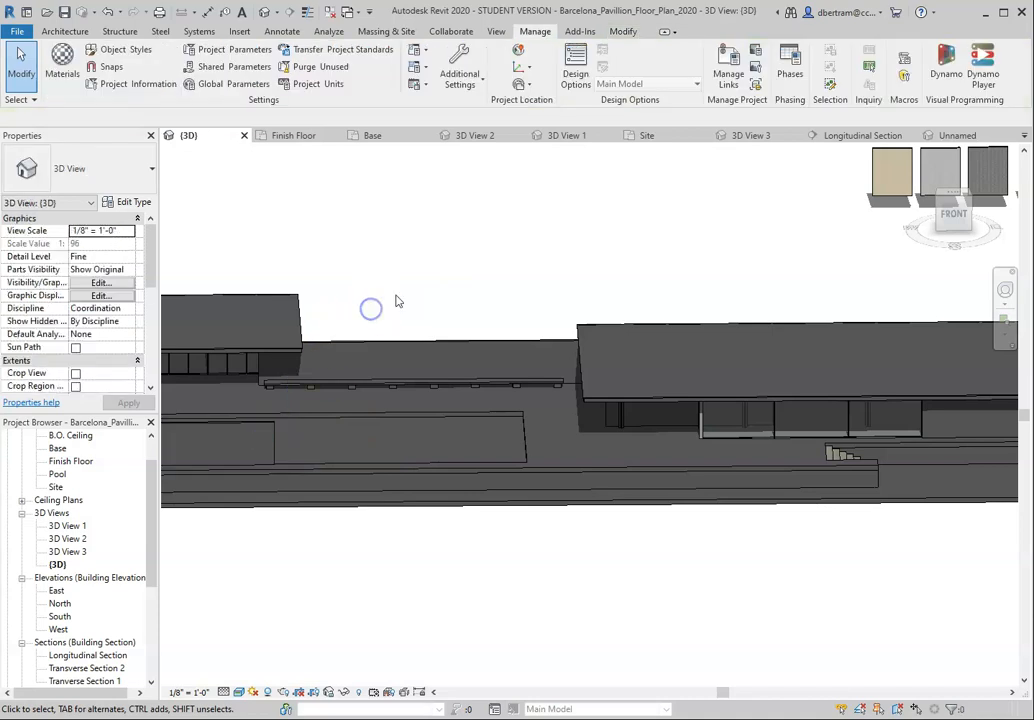
{"action": "left_click", "coordinate": [448, 262]}
Step: Inspect the elements around the pool and select the long bench slab behind it to check its floor type
{"action": "scroll", "coordinate": [448, 262], "scroll_direction": "down", "scroll_amount": 1}
{"action": "middle_click_drag", "start_coordinate": [448, 267], "coordinate": [339, 438], "text": "shift"}
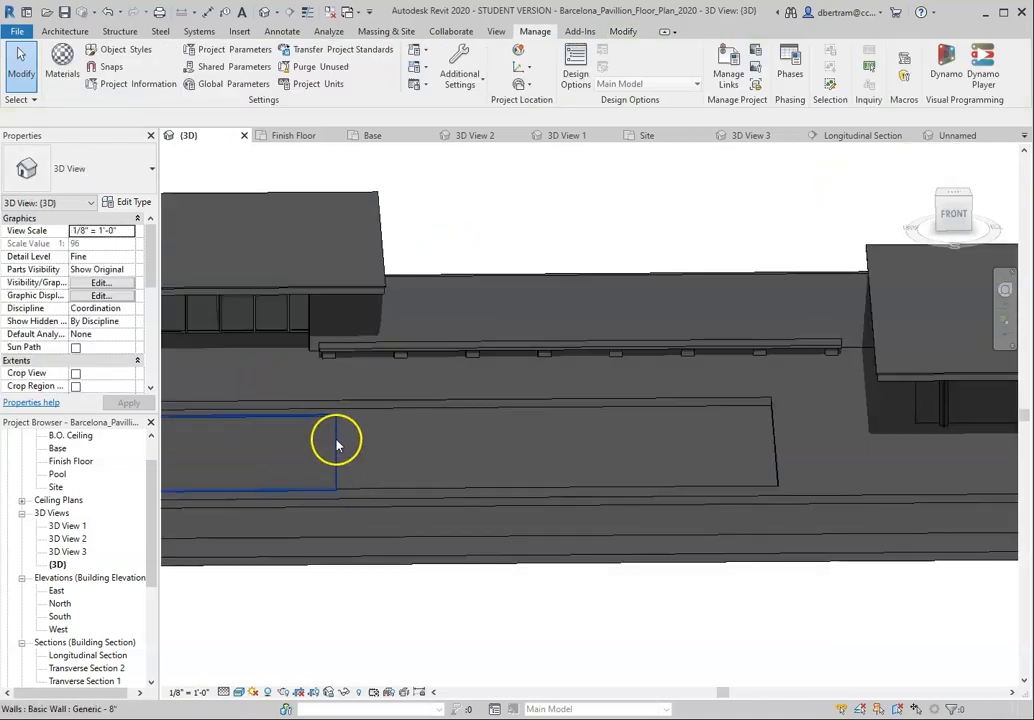
{"action": "left_click", "coordinate": [336, 443]}
{"action": "left_click", "coordinate": [399, 434]}
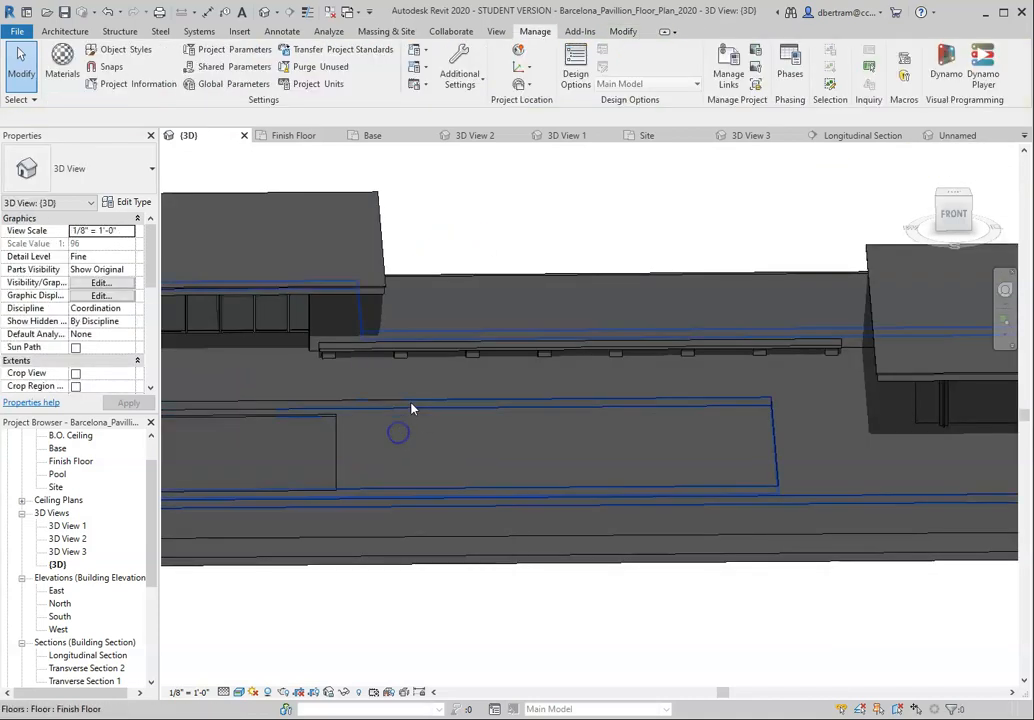
{"action": "left_click", "coordinate": [411, 407]}
{"action": "left_click", "coordinate": [415, 350]}
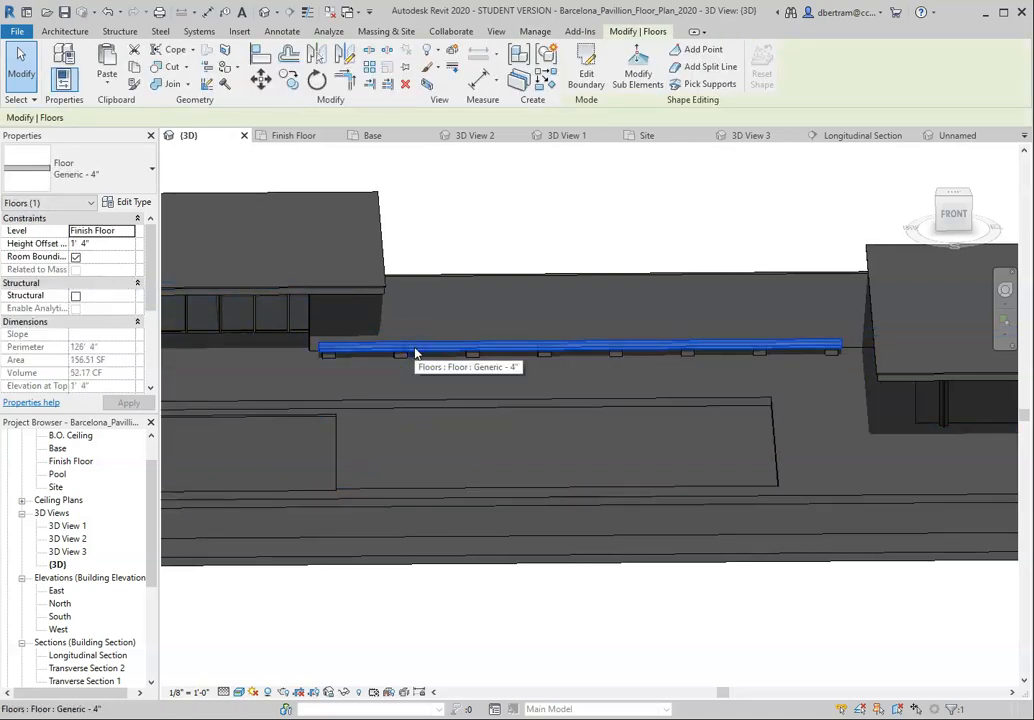
Step: Select the base slab and the finish floor alternately to compare their floor types
{"action": "scroll", "coordinate": [396, 337], "scroll_direction": "down", "scroll_amount": 6}
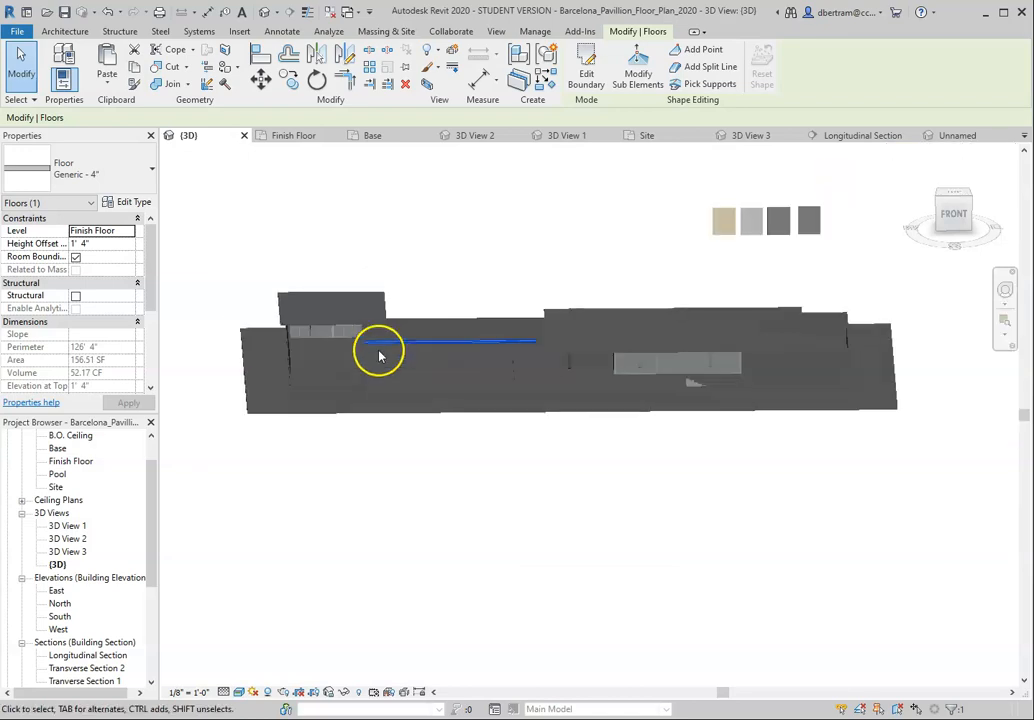
{"action": "scroll", "coordinate": [832, 373], "scroll_direction": "up", "scroll_amount": 3}
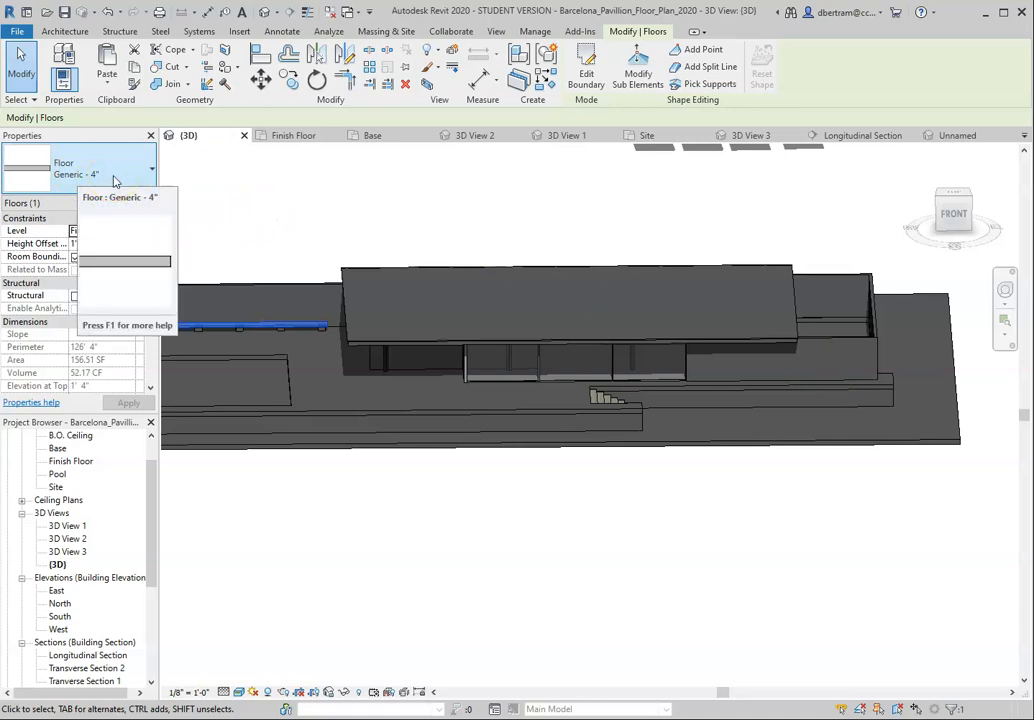
{"action": "left_click", "coordinate": [812, 445]}
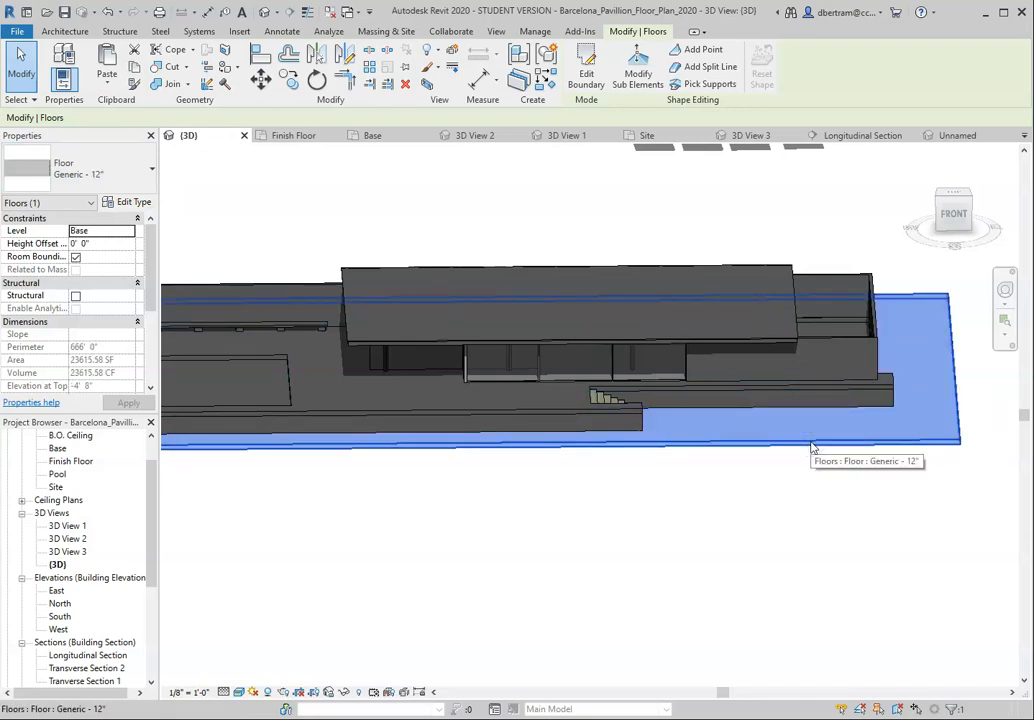
{"action": "left_click", "coordinate": [571, 414]}
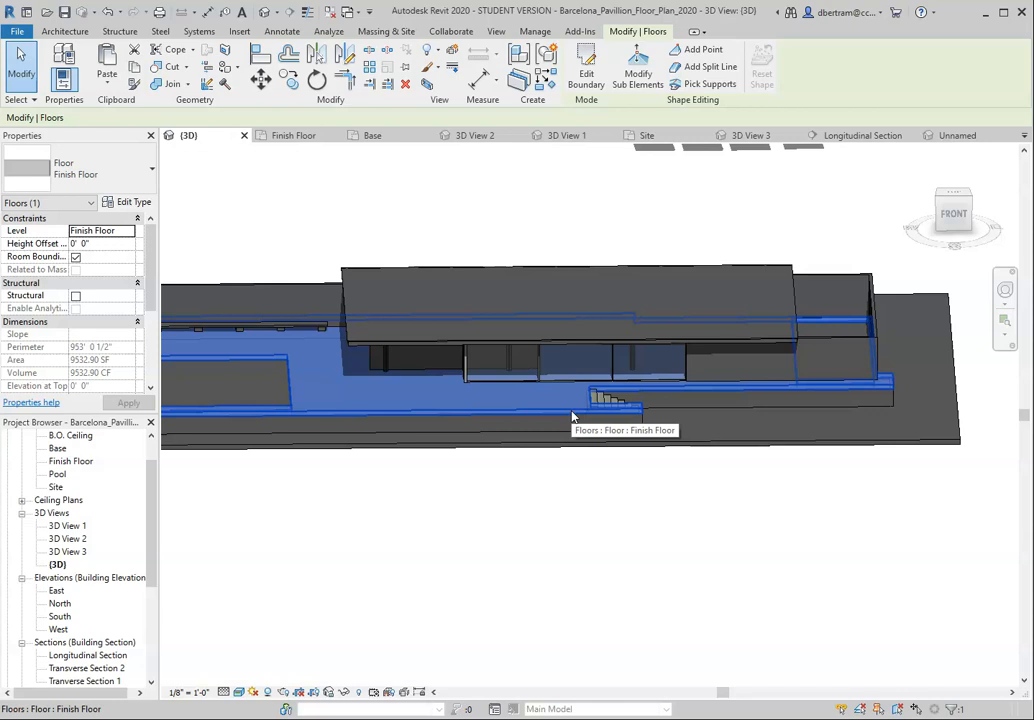
{"action": "left_click", "coordinate": [705, 447]}
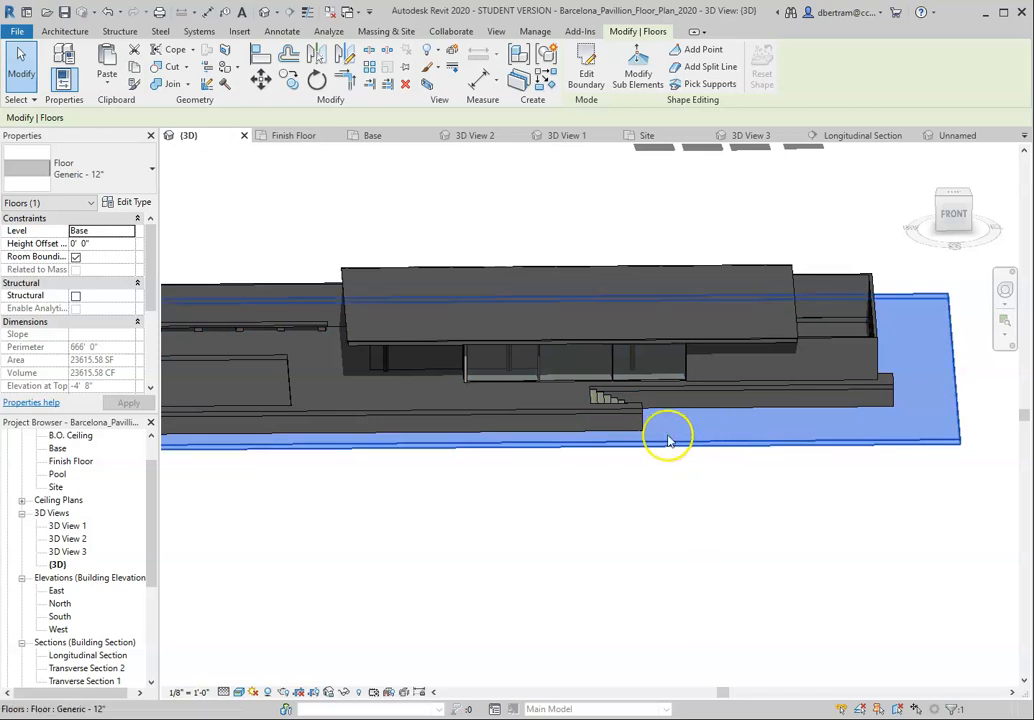
{"action": "left_click", "coordinate": [564, 411]}
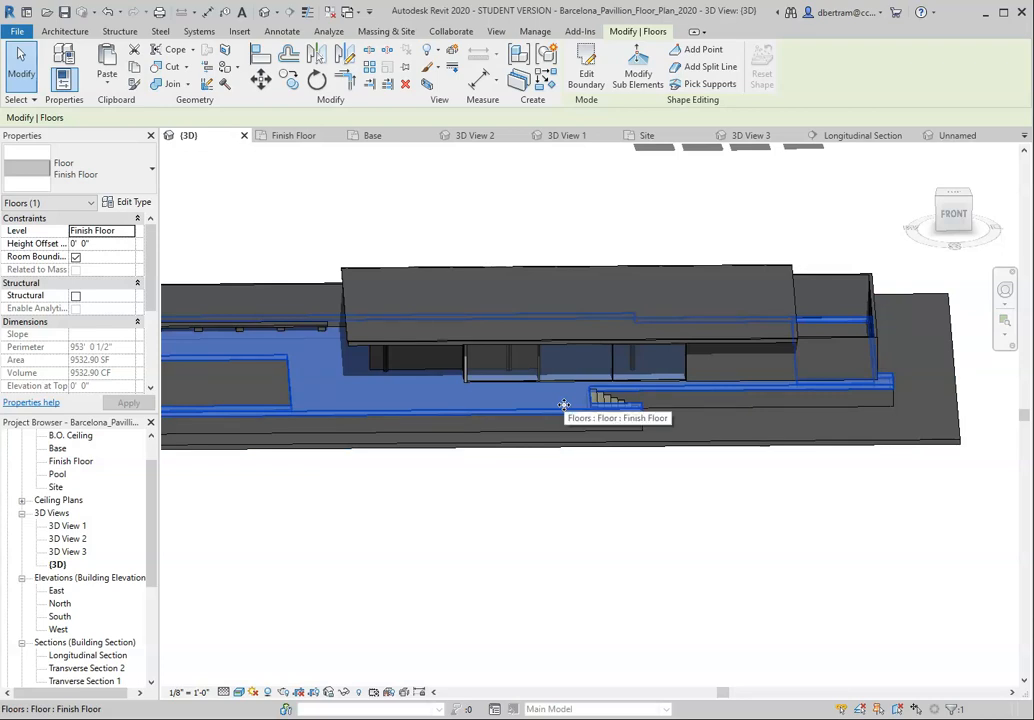
Step: Examine the travertine texture and its joints on the first test wall up close
{"action": "middle_click_drag", "start_coordinate": [565, 411], "coordinate": [667, 288], "text": "shift"}
{"action": "scroll", "coordinate": [526, 277], "scroll_direction": "up", "scroll_amount": 6}
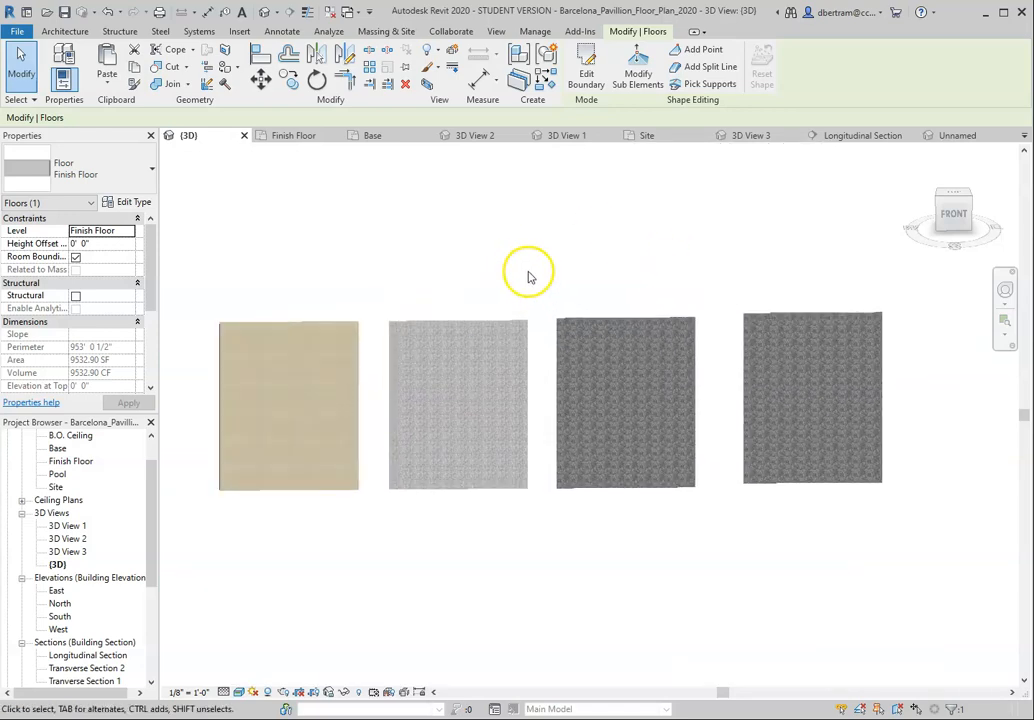
{"action": "scroll", "coordinate": [531, 276], "scroll_direction": "down", "scroll_amount": 1}
{"action": "scroll", "coordinate": [265, 392], "scroll_direction": "up", "scroll_amount": 1}
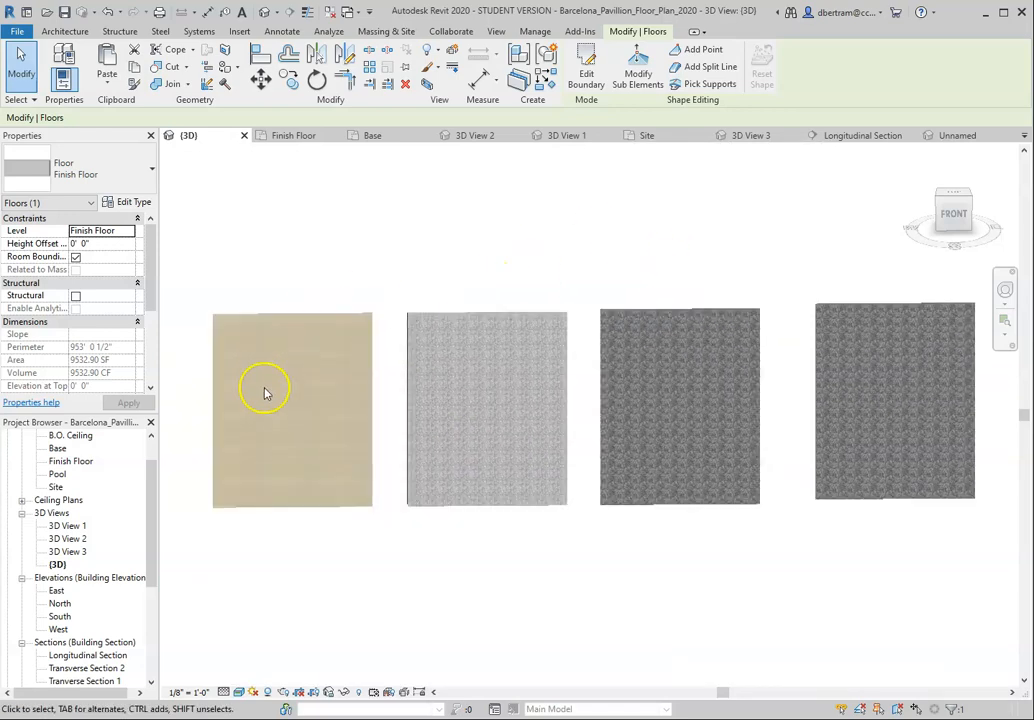
{"action": "scroll", "coordinate": [312, 351], "scroll_direction": "up", "scroll_amount": 6}
{"action": "scroll", "coordinate": [607, 404], "scroll_direction": "down", "scroll_amount": 2}
{"action": "scroll", "coordinate": [478, 408], "scroll_direction": "up", "scroll_amount": 4}
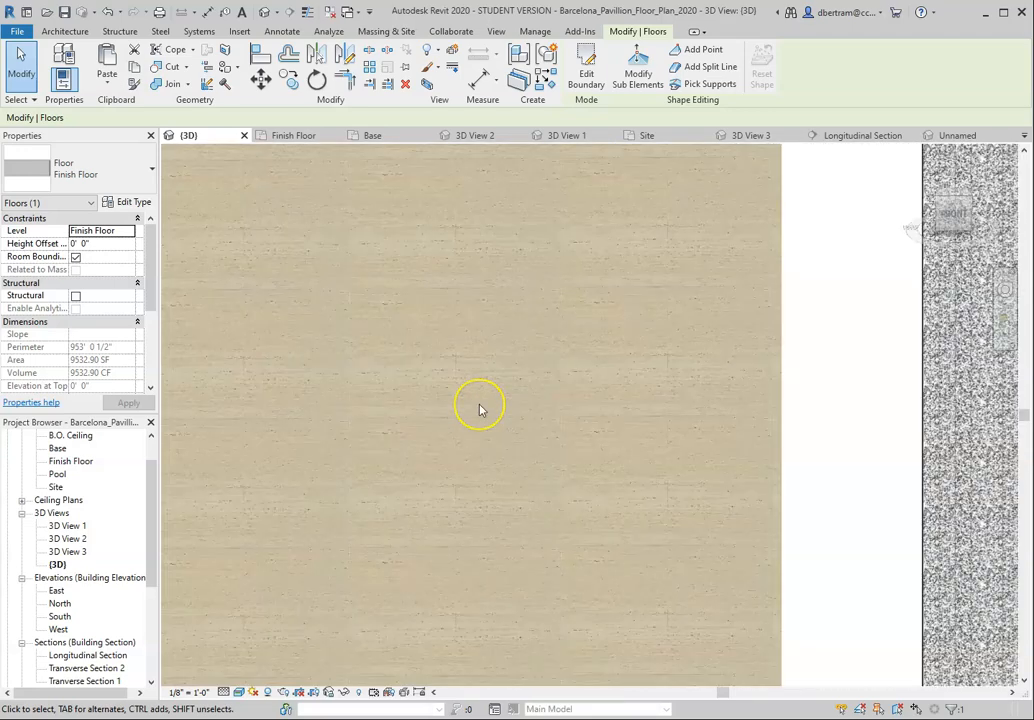
{"action": "scroll", "coordinate": [479, 409], "scroll_direction": "up", "scroll_amount": 1}
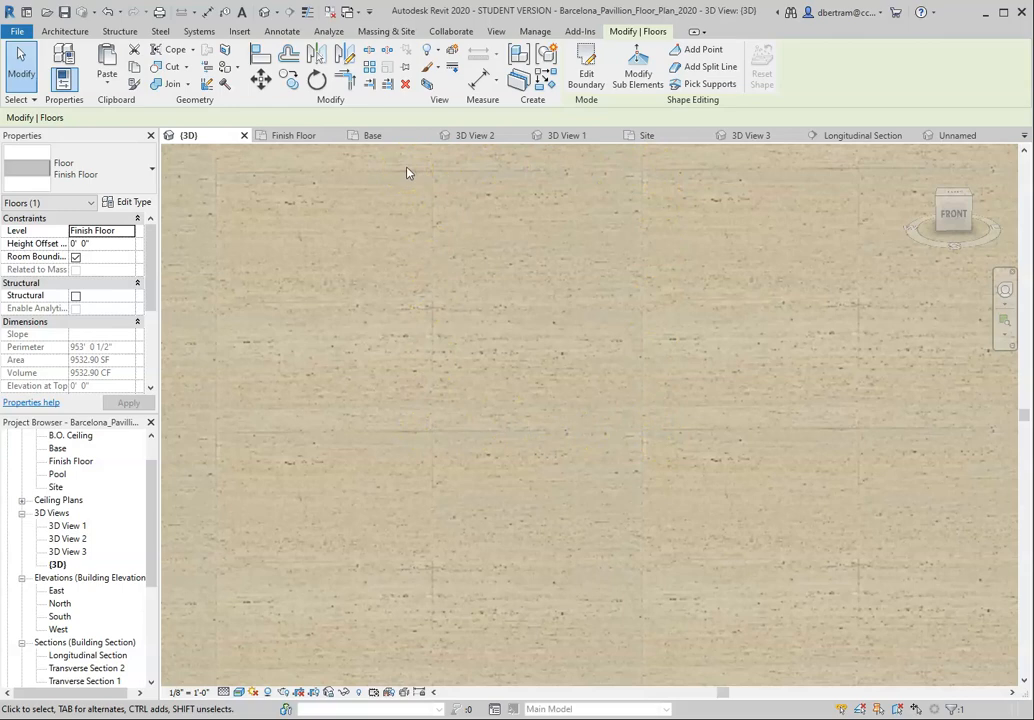
Step: Compare the surface textures and pattern sizes of the travertine and marble test walls
{"action": "scroll", "coordinate": [461, 376], "scroll_direction": "down", "scroll_amount": 5}
{"action": "scroll", "coordinate": [461, 376], "scroll_direction": "up", "scroll_amount": 2}
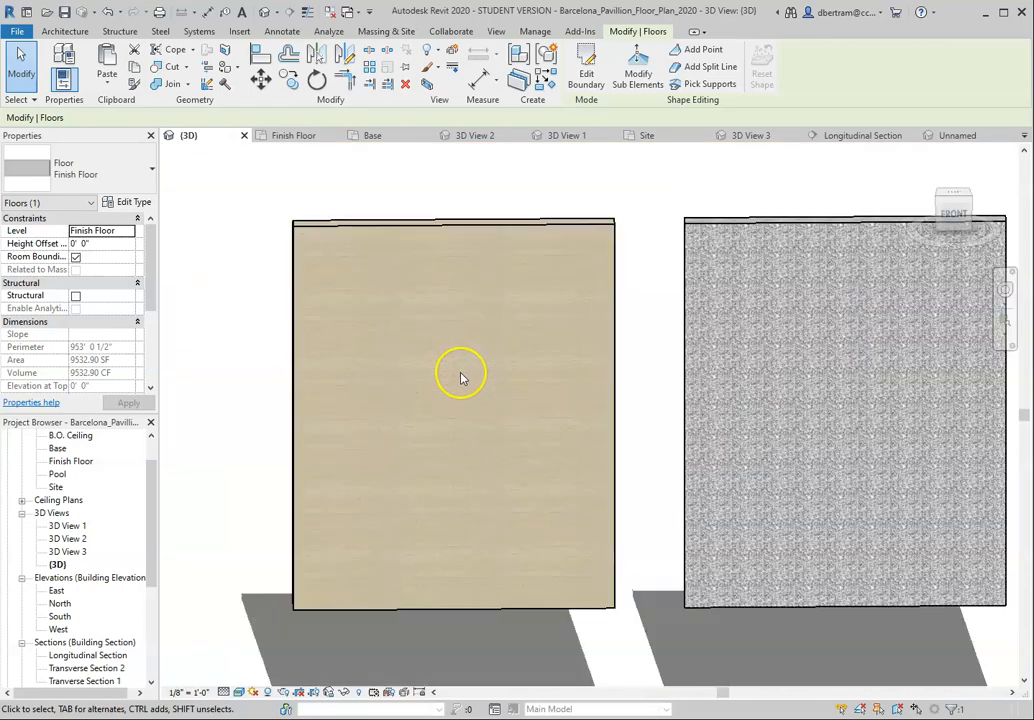
{"action": "scroll", "coordinate": [659, 463], "scroll_direction": "up", "scroll_amount": 1}
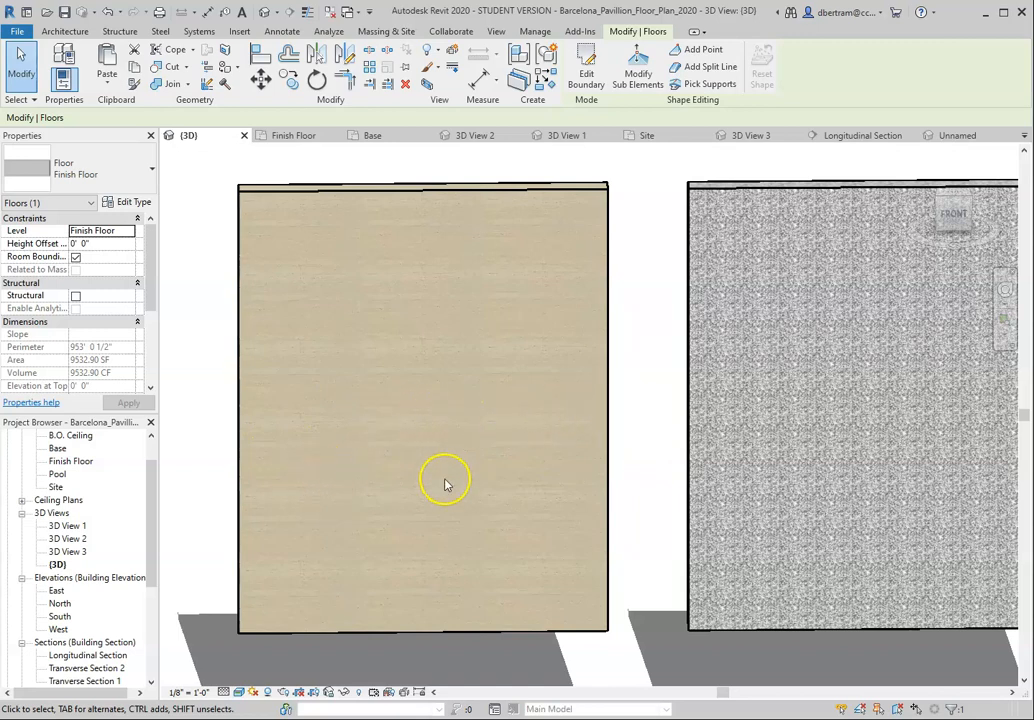
{"action": "middle_click_drag", "start_coordinate": [662, 425], "coordinate": [257, 427]}
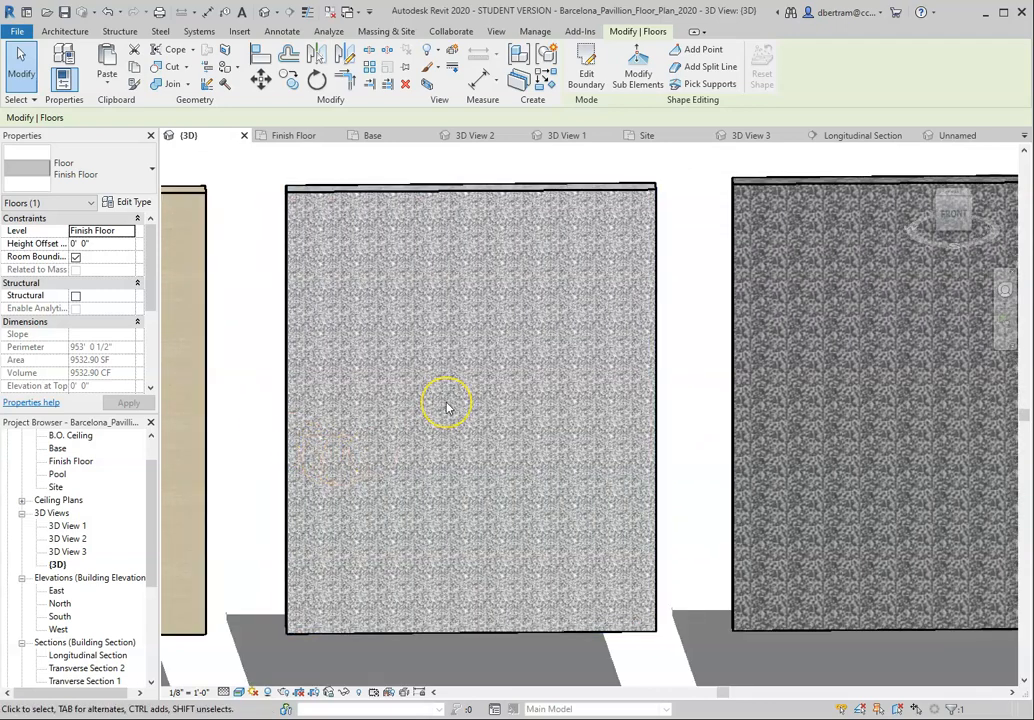
{"action": "middle_click_drag", "start_coordinate": [455, 404], "coordinate": [328, 388]}
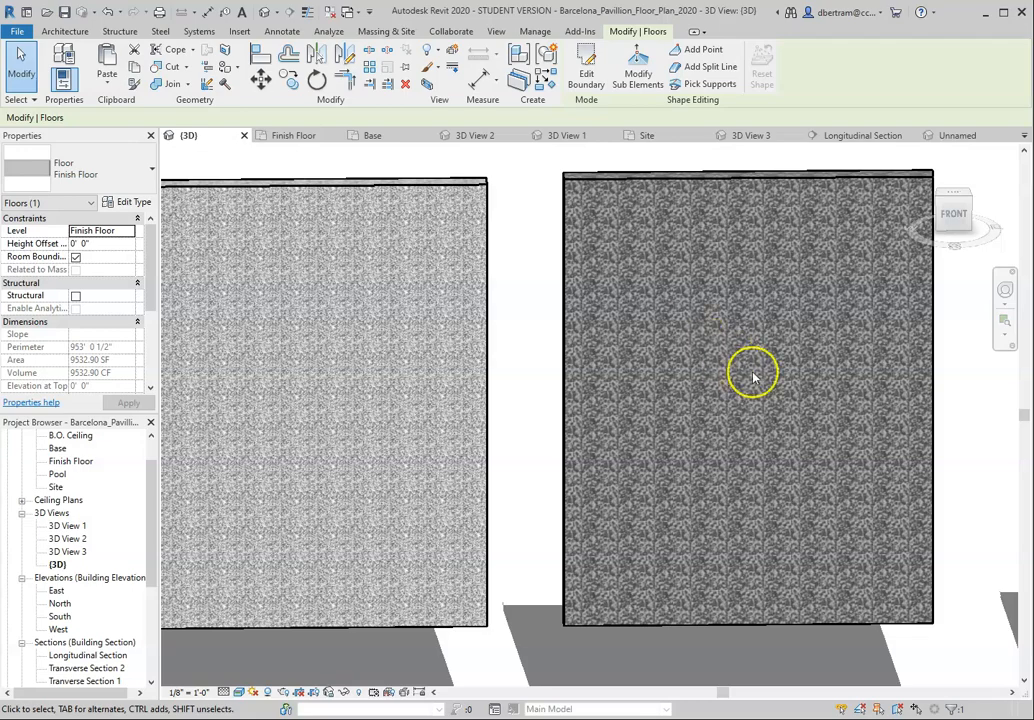
{"action": "scroll", "coordinate": [755, 372], "scroll_direction": "down", "scroll_amount": 2}
{"action": "scroll", "coordinate": [224, 284], "scroll_direction": "up", "scroll_amount": 1}
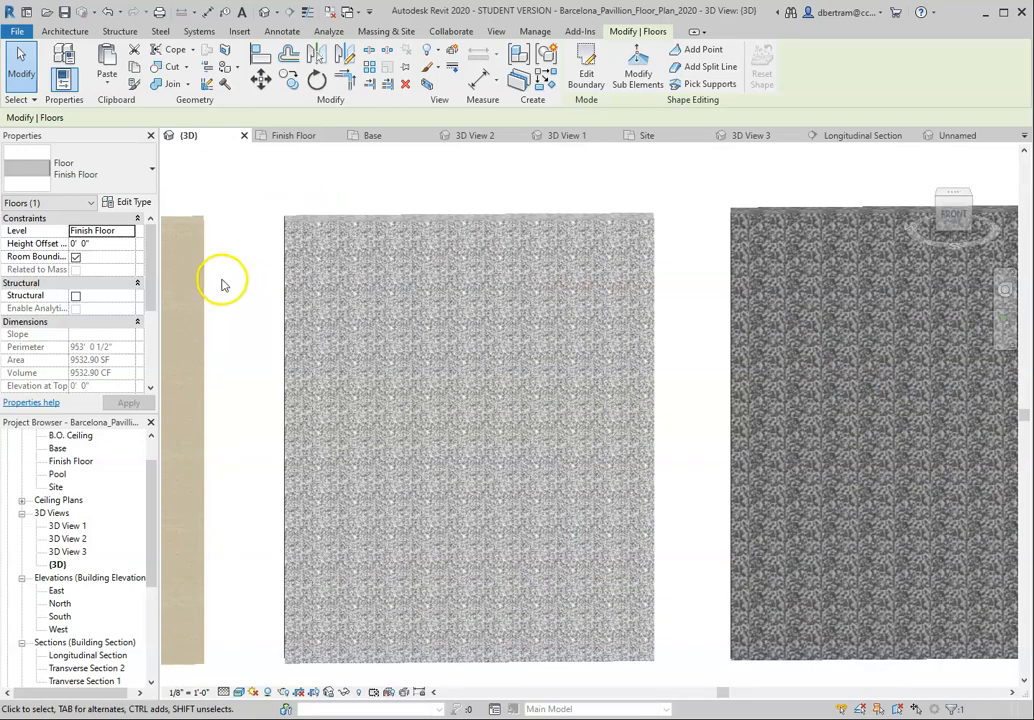
{"action": "scroll", "coordinate": [325, 268], "scroll_direction": "down", "scroll_amount": 3}
{"action": "scroll", "coordinate": [680, 272], "scroll_direction": "up", "scroll_amount": 1}
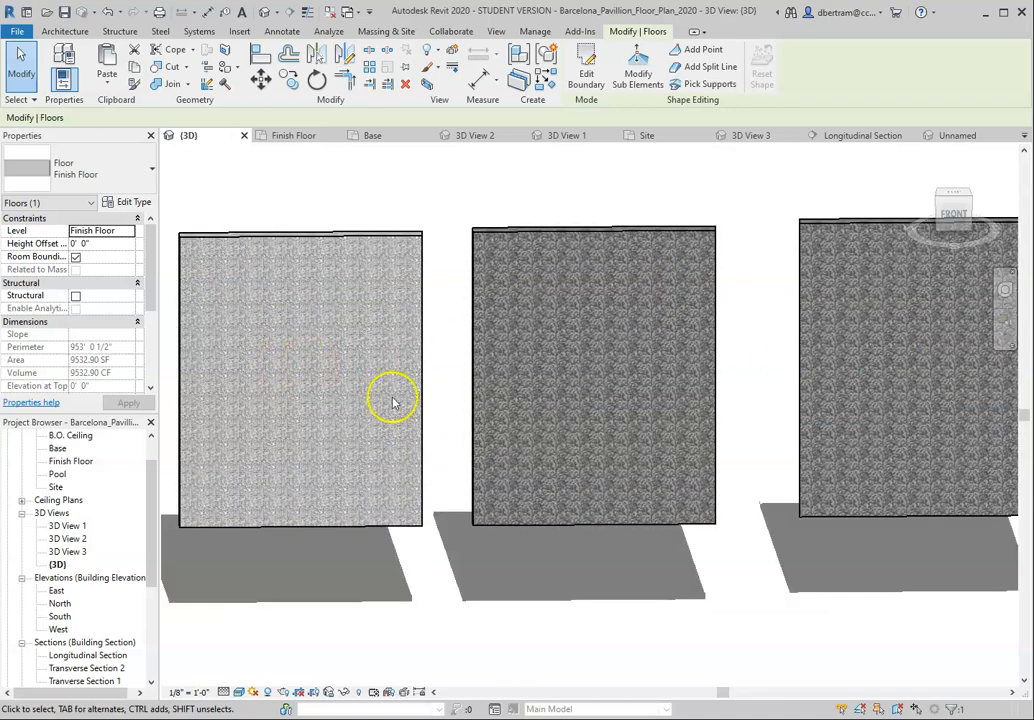
{"action": "scroll", "coordinate": [692, 420], "scroll_direction": "down", "scroll_amount": 1}
{"action": "scroll", "coordinate": [342, 348], "scroll_direction": "up", "scroll_amount": 1}
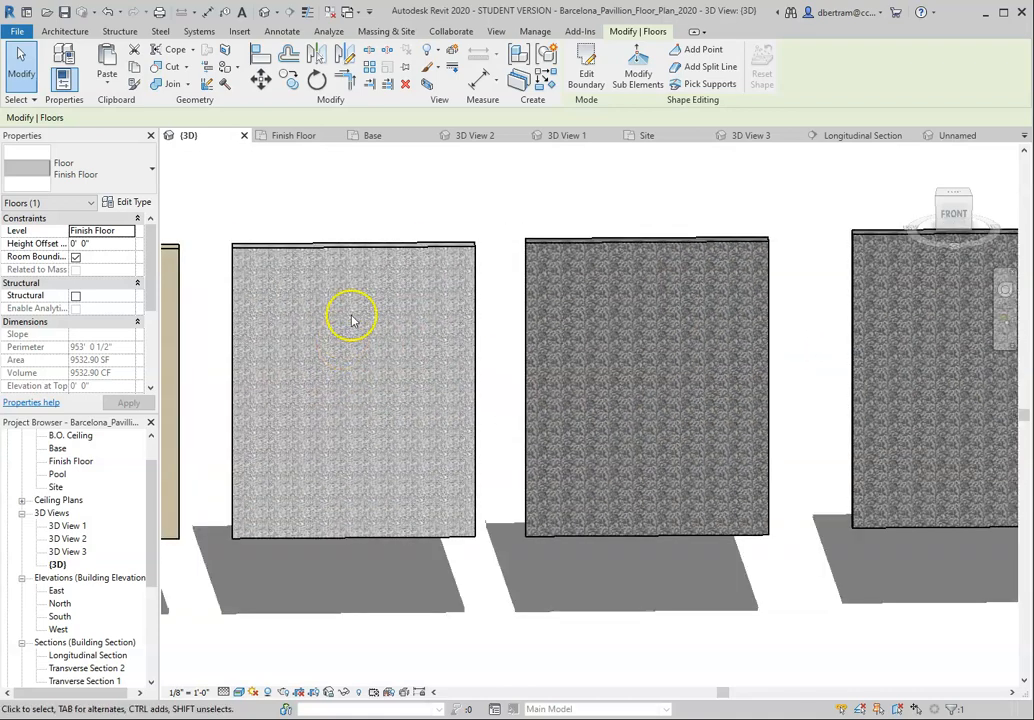
Step: Check which material the Test Marble 1 wall's structure layer uses, leaving the type unchanged and clearing the selection
{"action": "left_click", "coordinate": [353, 246]}
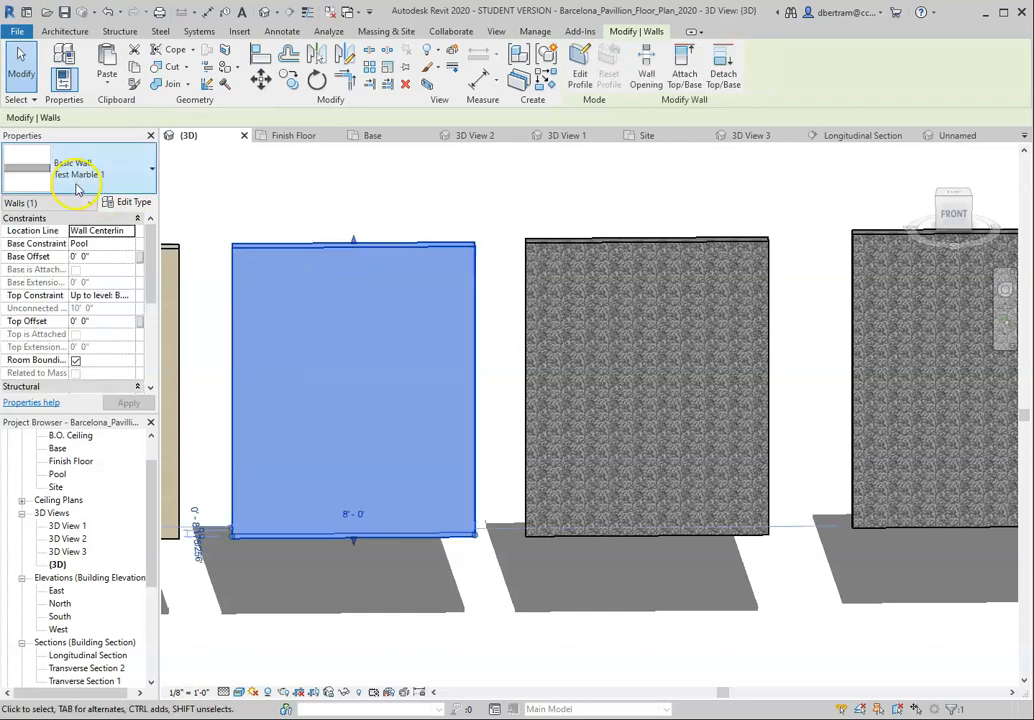
{"action": "left_click", "coordinate": [125, 202]}
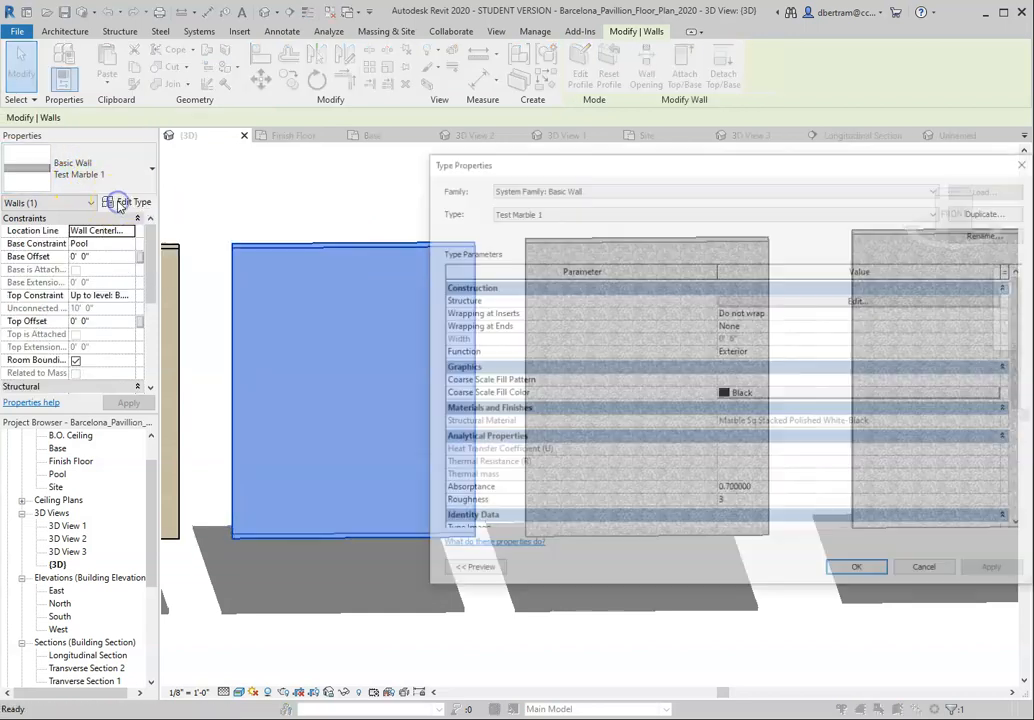
{"action": "left_click", "coordinate": [805, 300]}
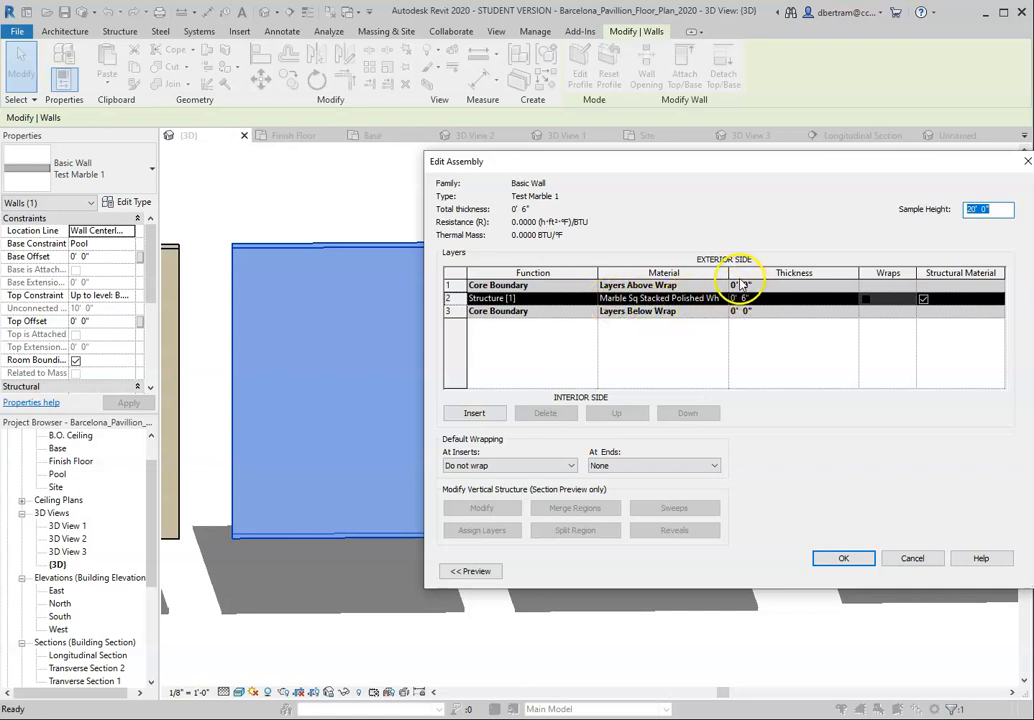
{"action": "left_click_drag", "start_coordinate": [419, 298], "coordinate": [91, 298]}
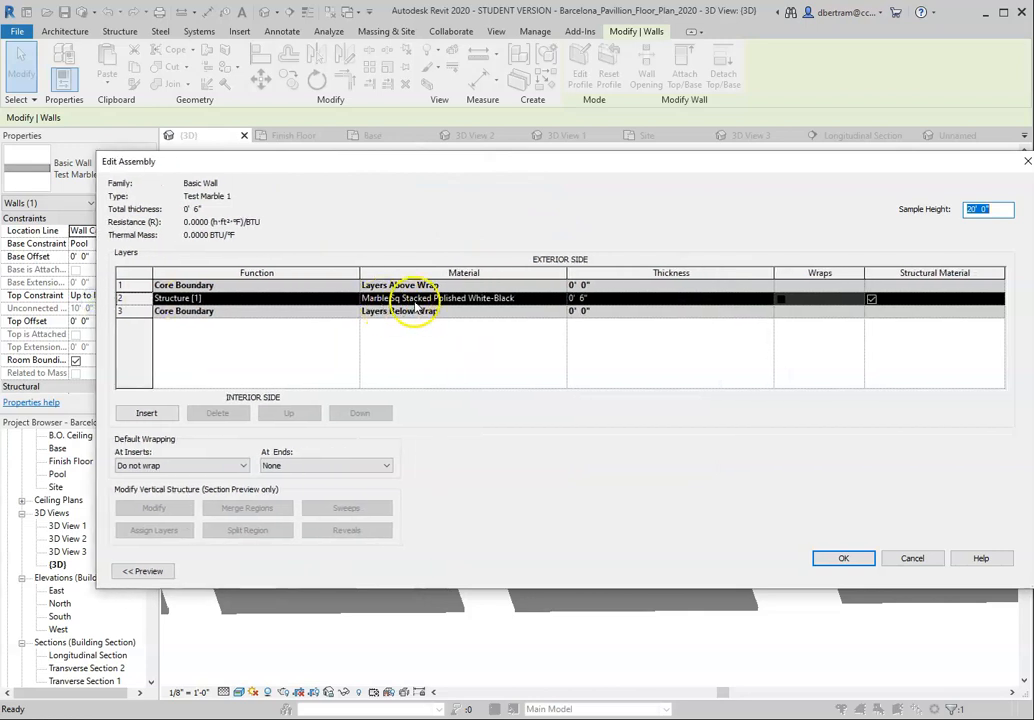
{"action": "left_click", "coordinate": [520, 299]}
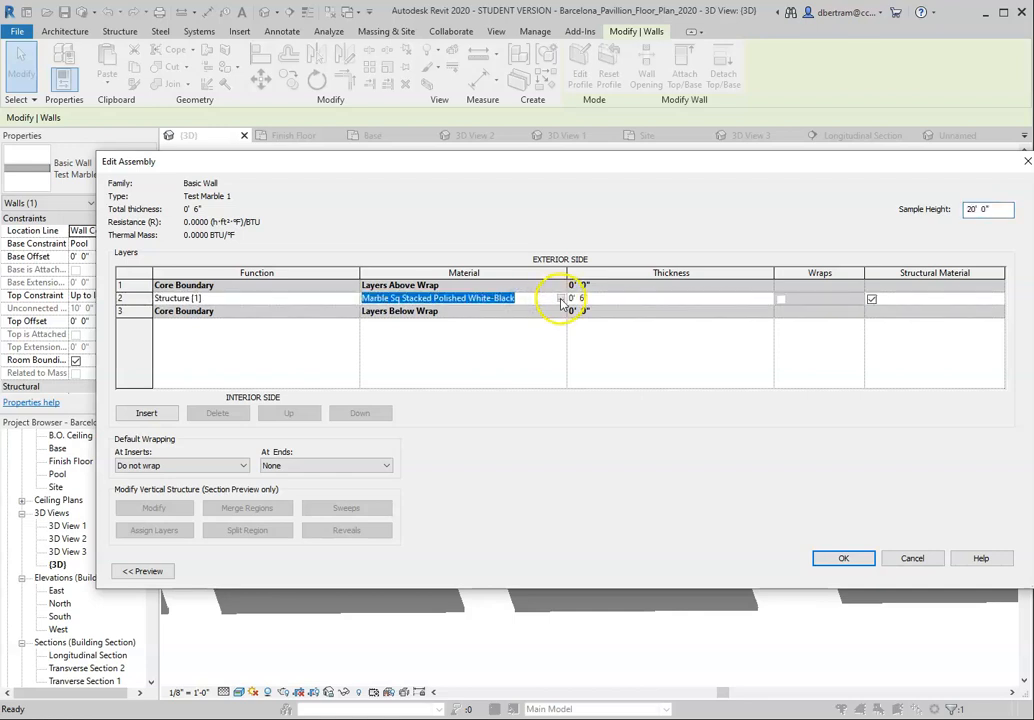
{"action": "left_click", "coordinate": [912, 558]}
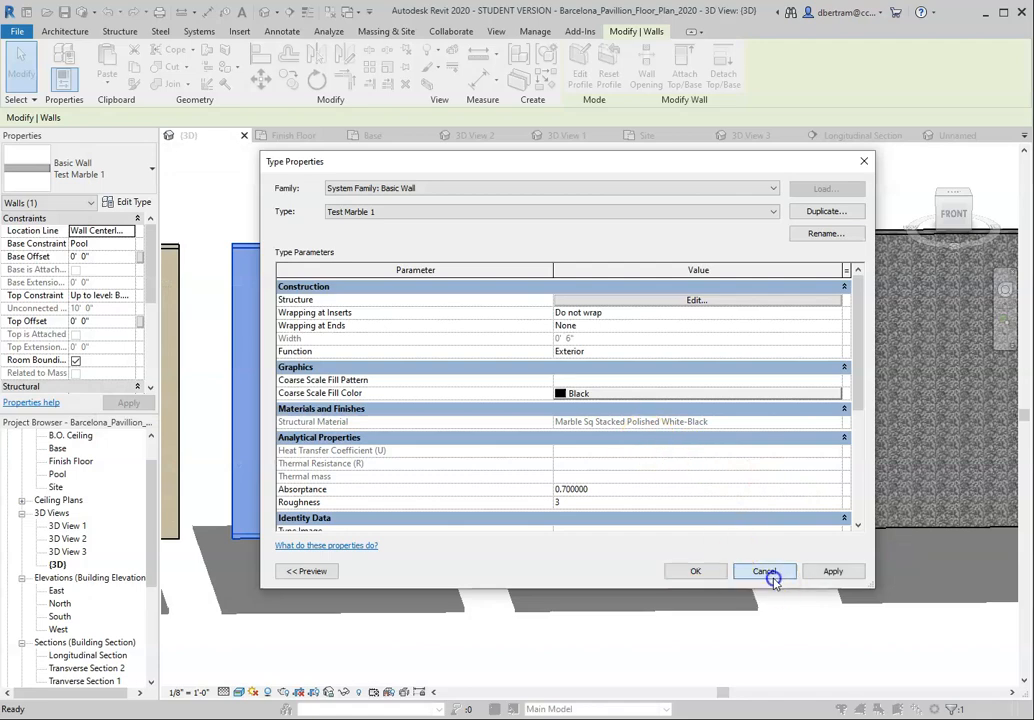
{"action": "left_click", "coordinate": [766, 579]}
{"action": "left_click", "coordinate": [475, 218]}
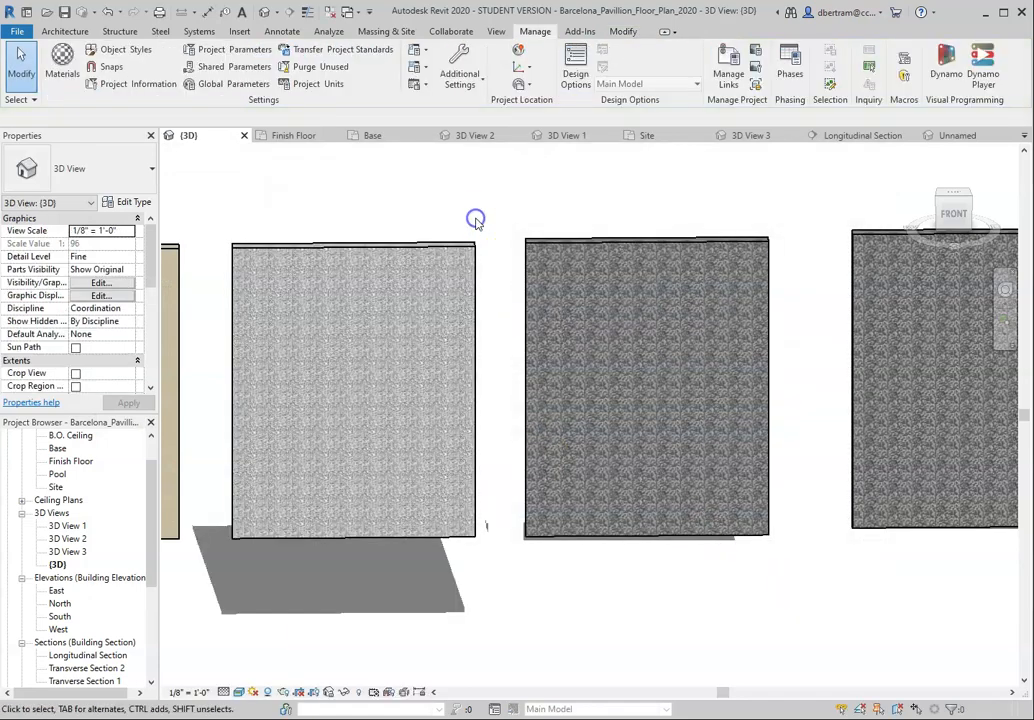
Step: Check the Test Marble 2 wall's structure layer material in the Material Browser, then cancel out and clear the selection
{"action": "left_click", "coordinate": [569, 243]}
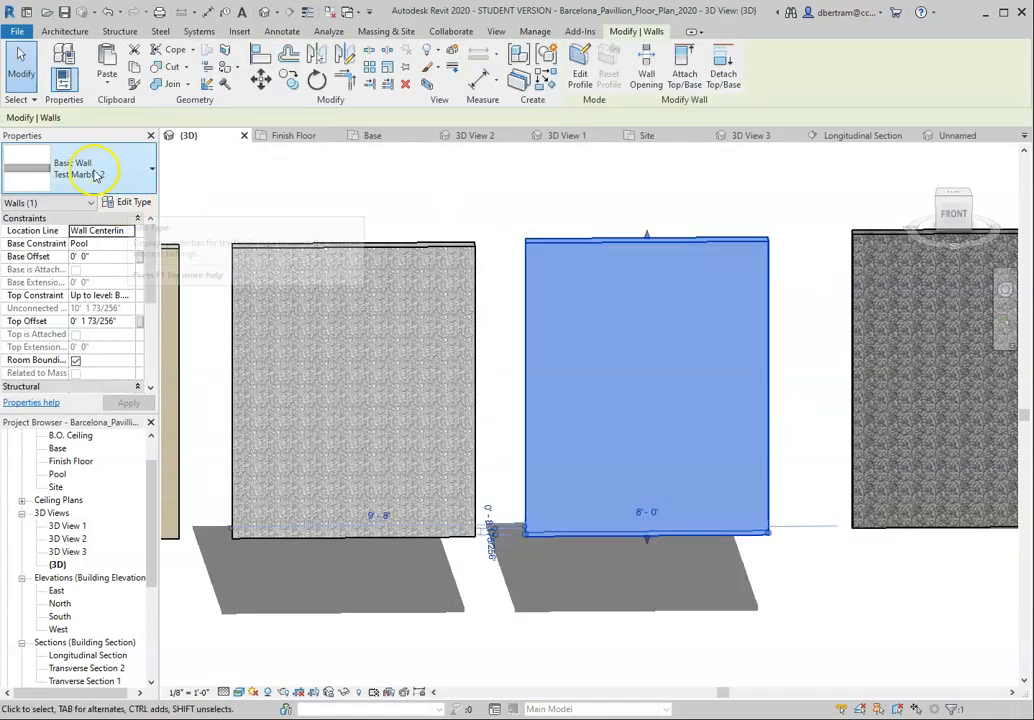
{"action": "left_click", "coordinate": [127, 203]}
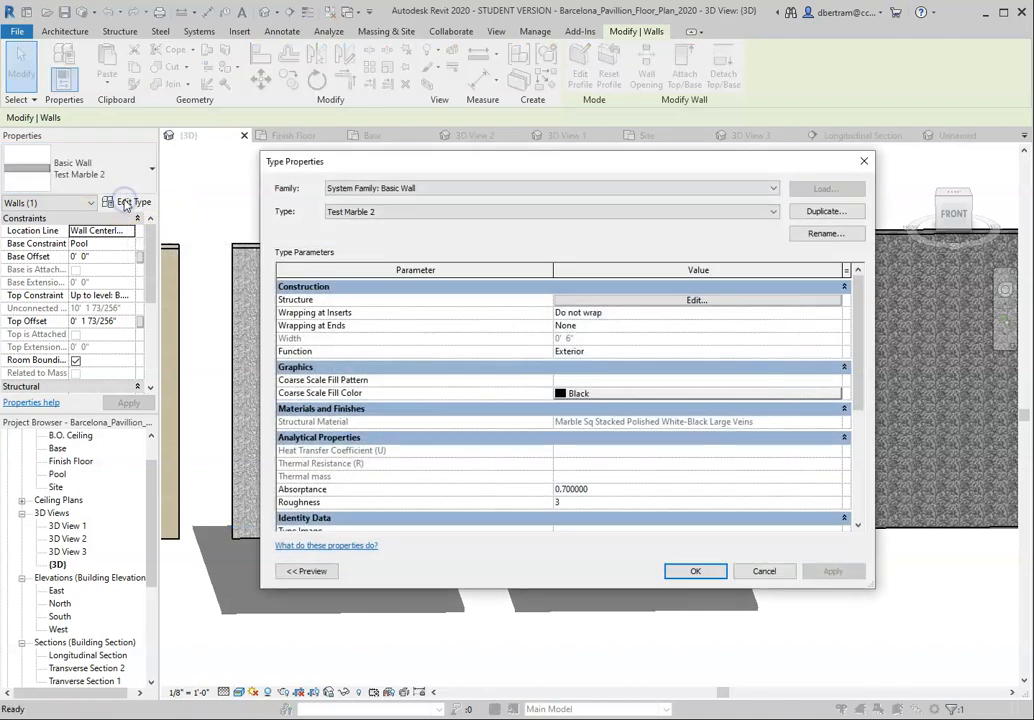
{"action": "left_click", "coordinate": [716, 300]}
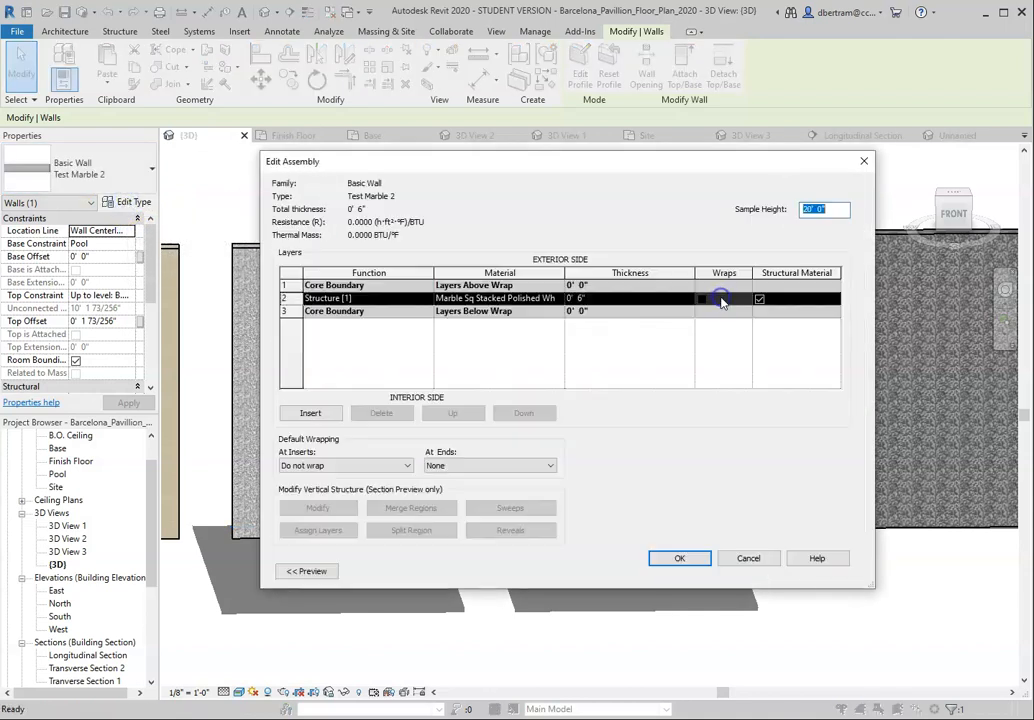
{"action": "left_click", "coordinate": [537, 299]}
{"action": "left_click", "coordinate": [557, 298]}
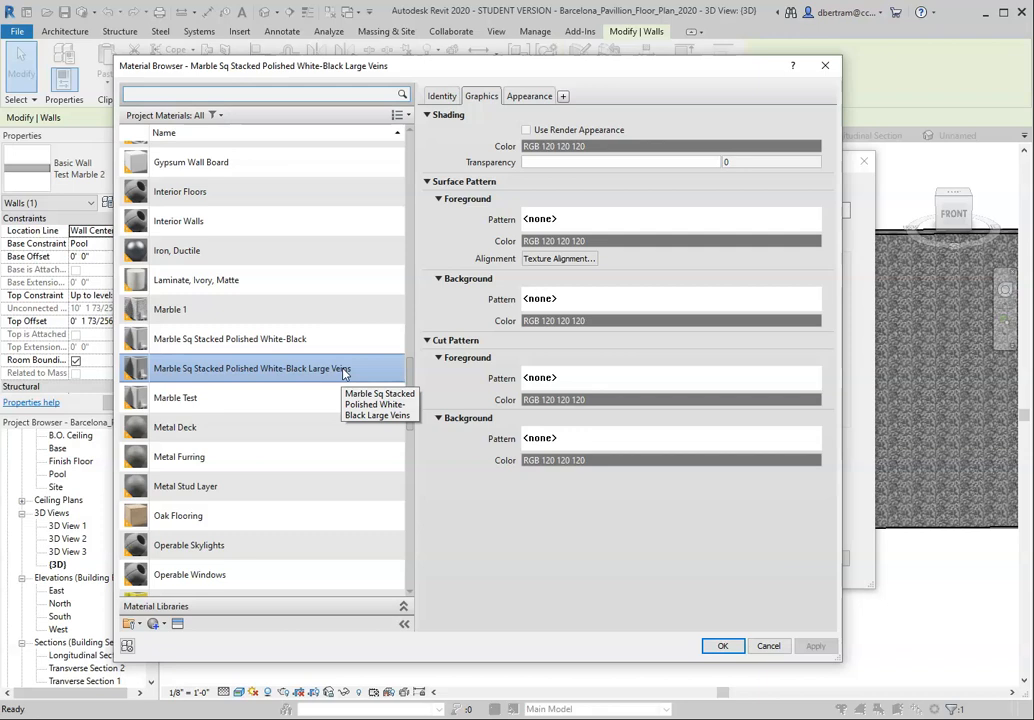
{"action": "left_click", "coordinate": [767, 645]}
{"action": "left_click", "coordinate": [748, 560]}
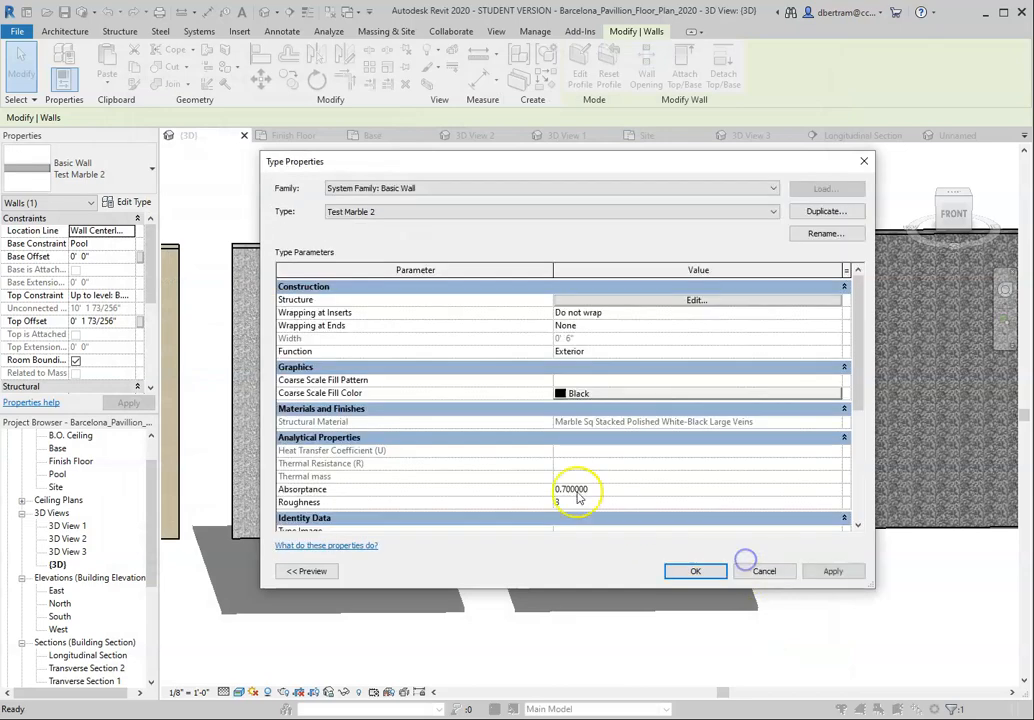
{"action": "left_click", "coordinate": [774, 572]}
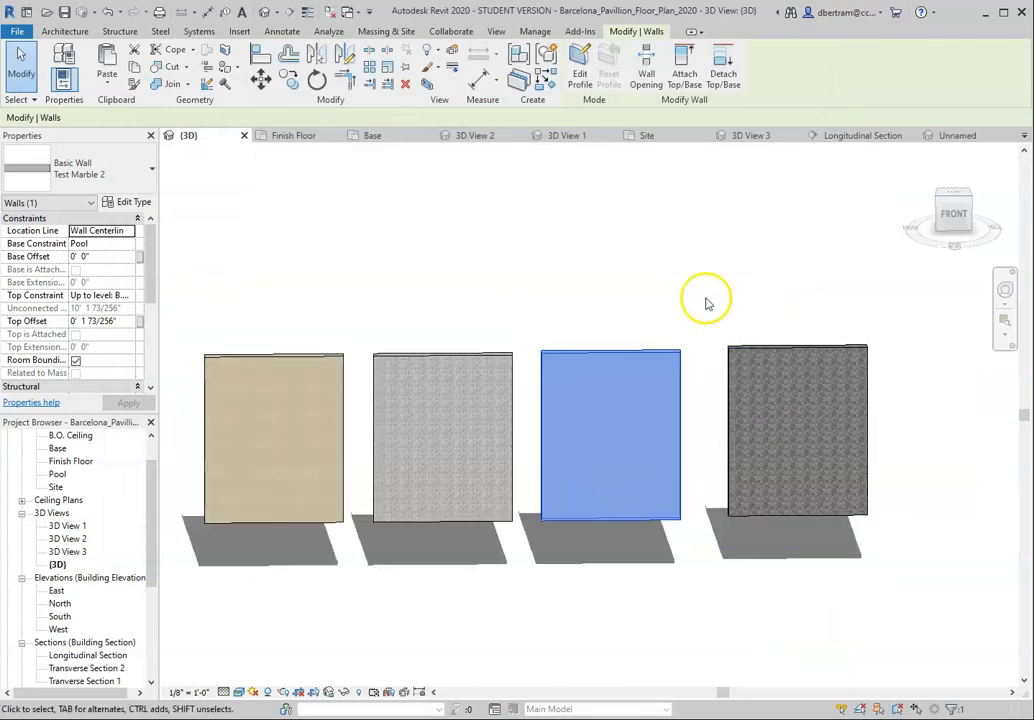
{"action": "left_click", "coordinate": [704, 297]}
Step: Create a new material from the structure layer of the Test Marble 3 wall type
{"action": "scroll", "coordinate": [790, 400], "scroll_direction": "up", "scroll_amount": 4}
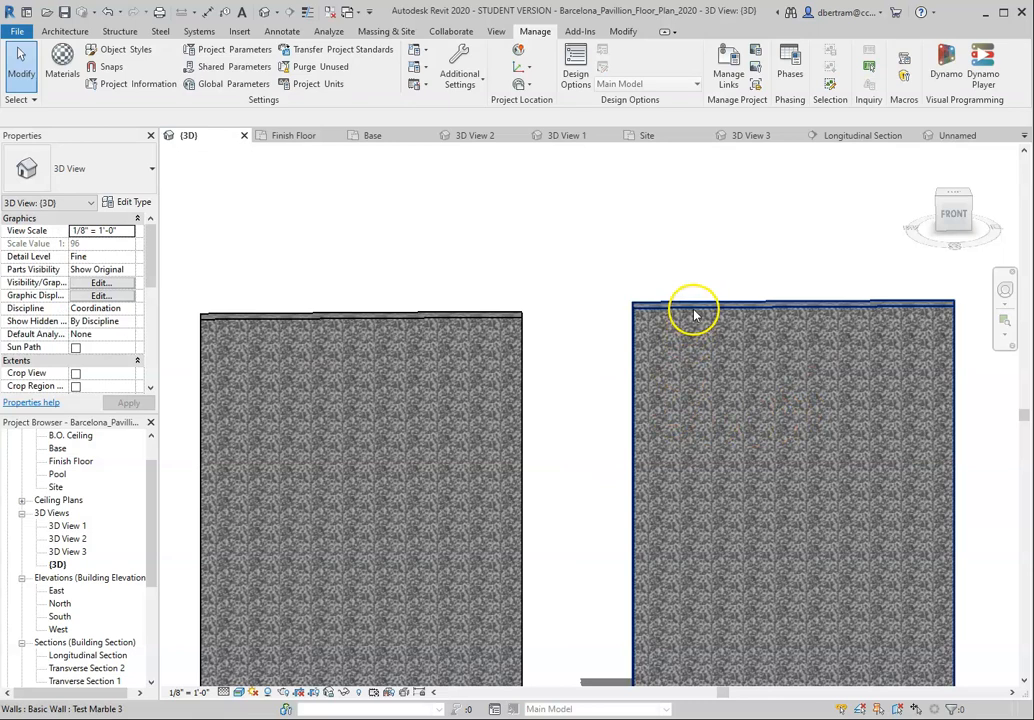
{"action": "left_click", "coordinate": [692, 310]}
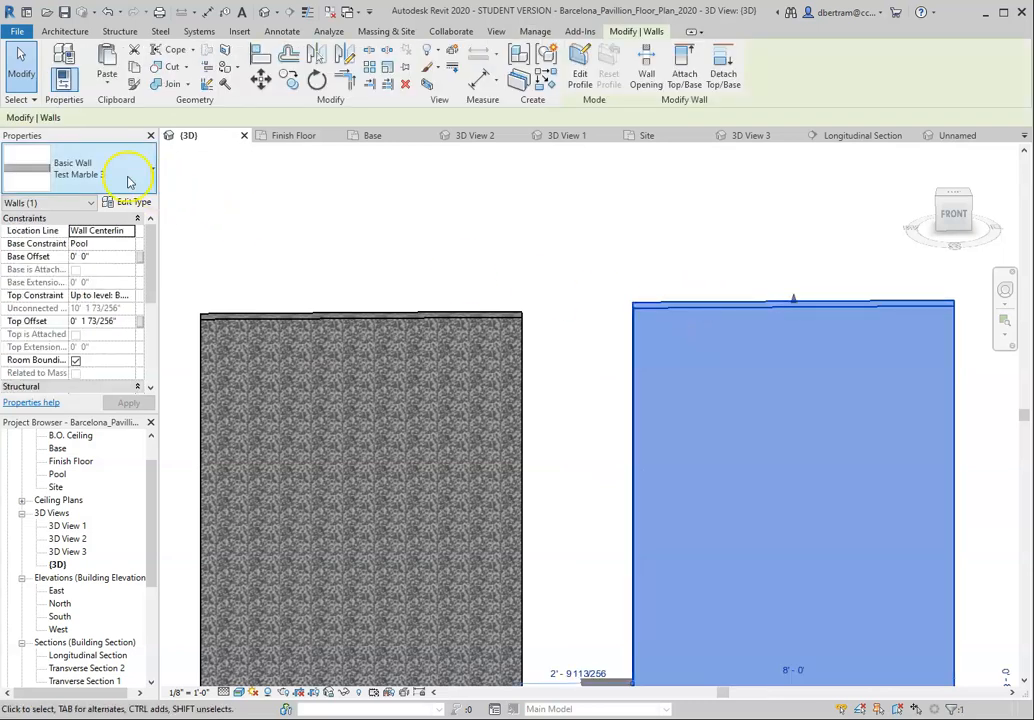
{"action": "left_click", "coordinate": [131, 204]}
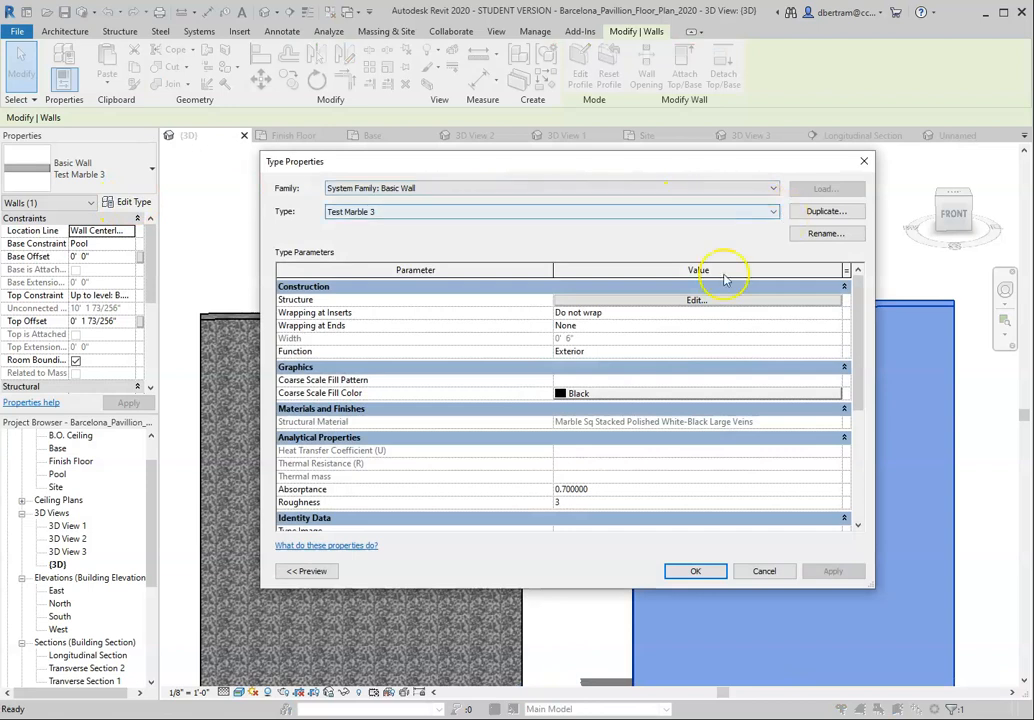
{"action": "left_click", "coordinate": [711, 305]}
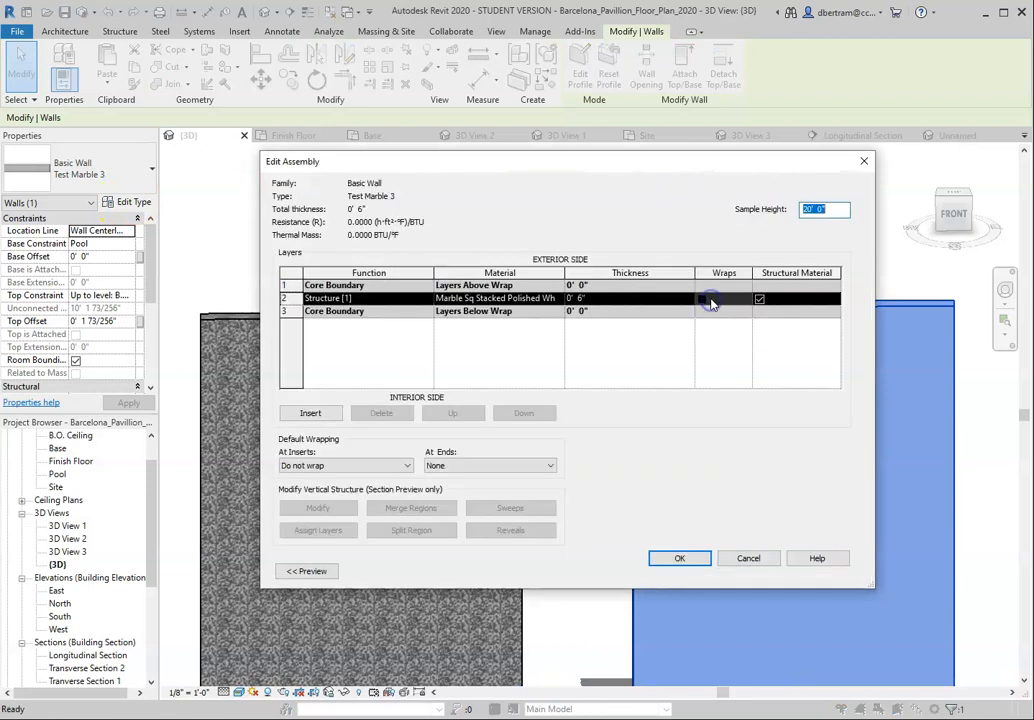
{"action": "left_click", "coordinate": [557, 301]}
{"action": "left_click", "coordinate": [558, 299]}
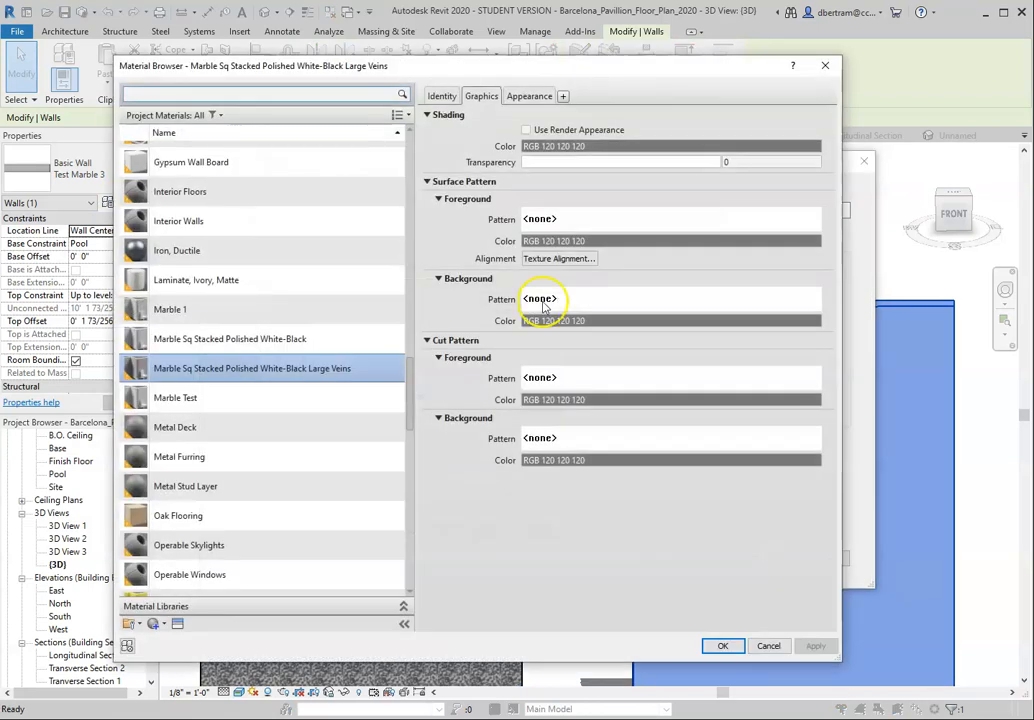
{"action": "left_click", "coordinate": [162, 626]}
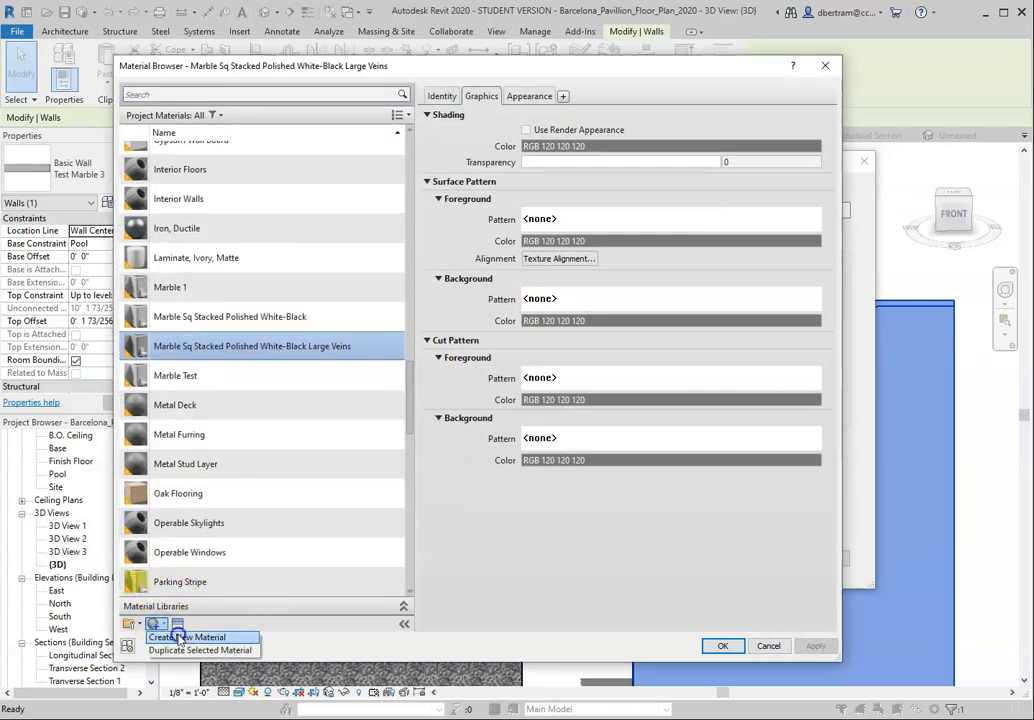
{"action": "left_click", "coordinate": [165, 636]}
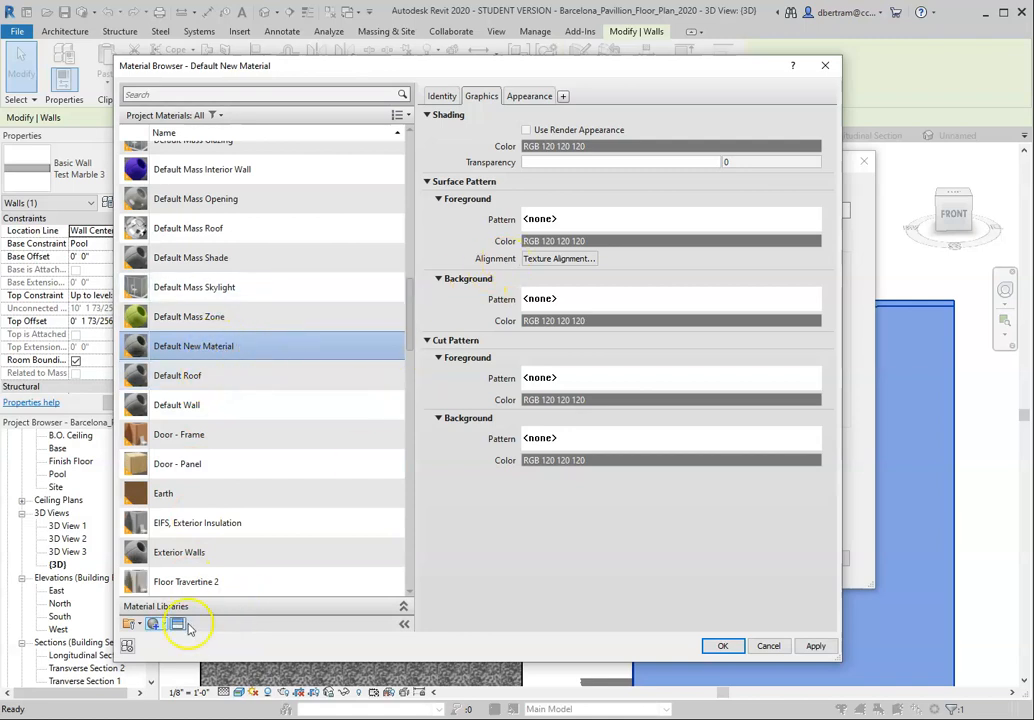
Step: Open the asset browser and view the masonry stone and the marble assets in Autodesk Physical Assets
{"action": "left_click", "coordinate": [178, 624]}
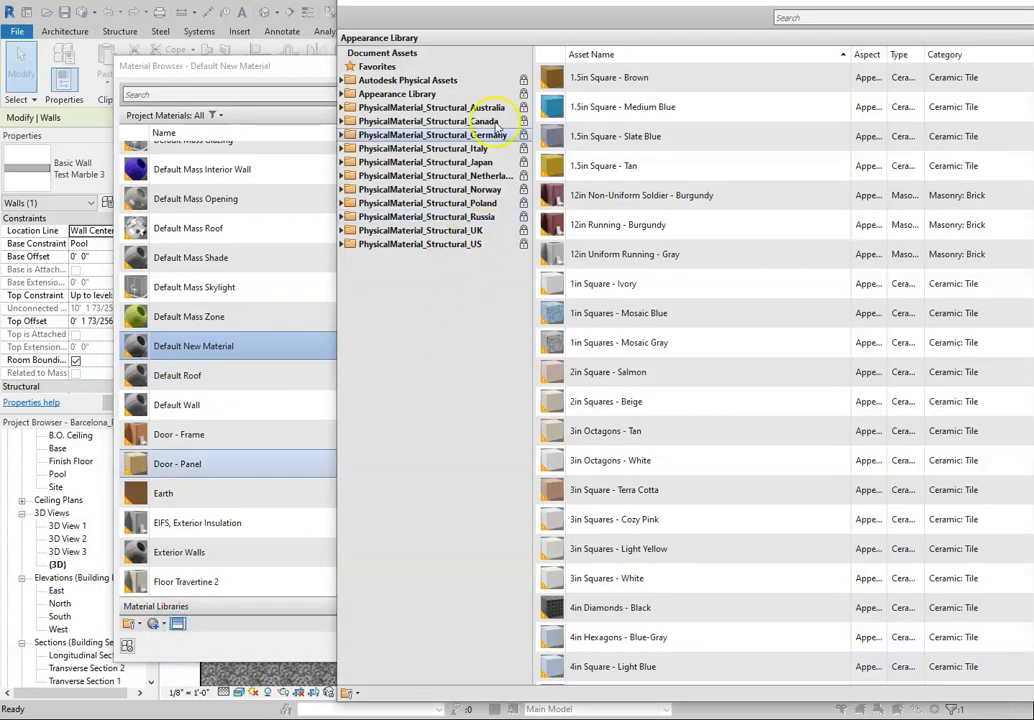
{"action": "left_click", "coordinate": [341, 80]}
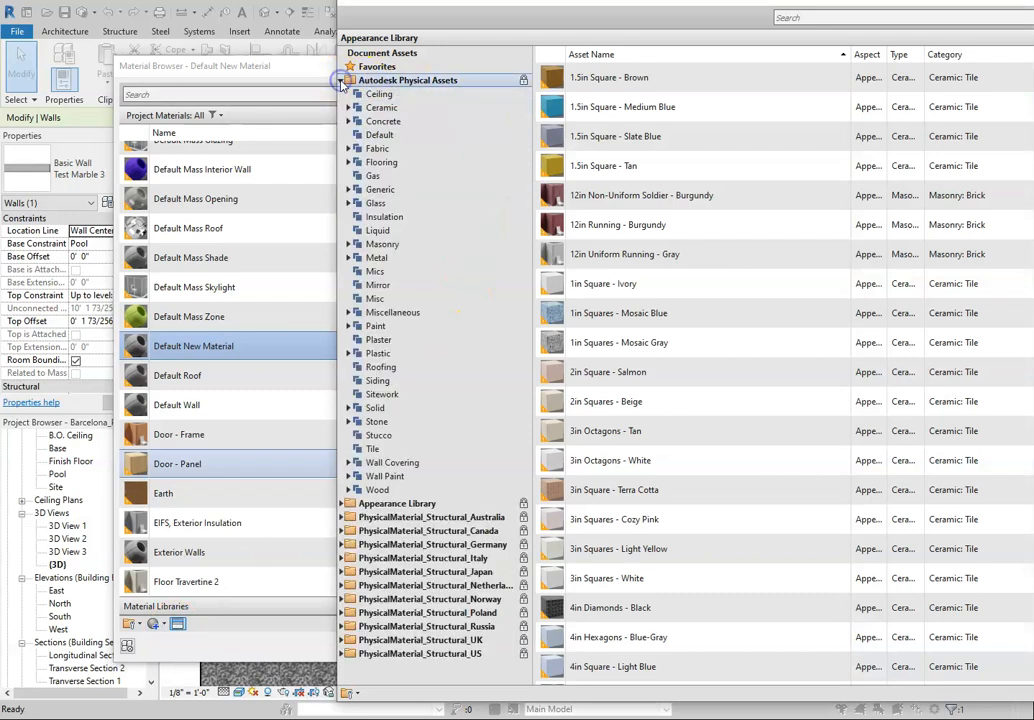
{"action": "left_click", "coordinate": [349, 244]}
{"action": "left_click", "coordinate": [383, 285]}
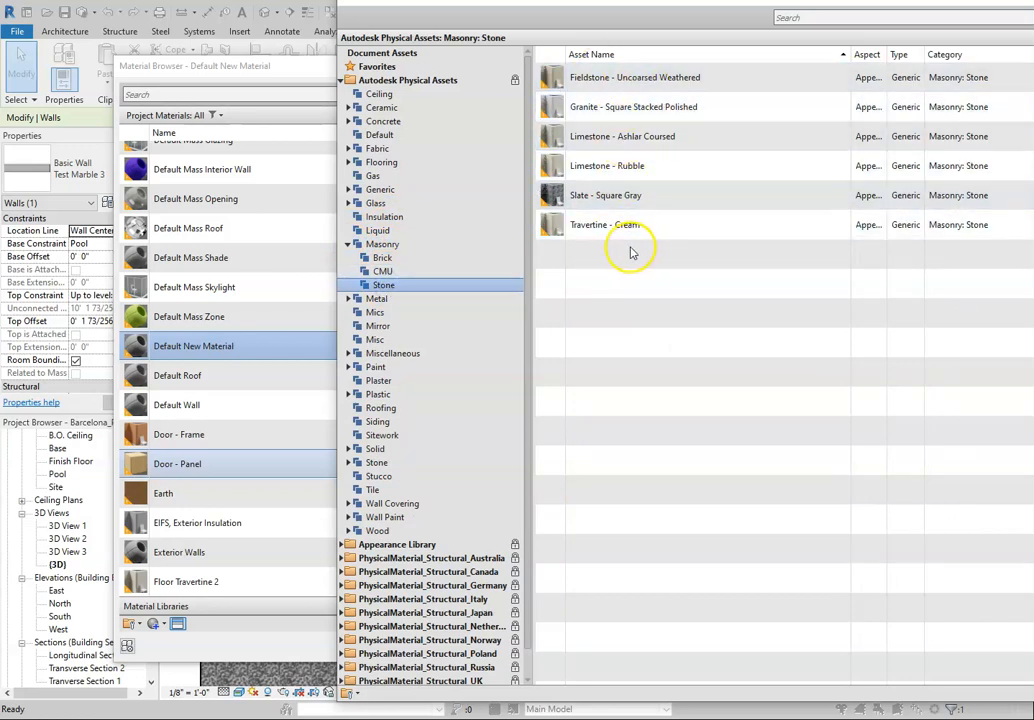
{"action": "left_click", "coordinate": [348, 463]}
{"action": "left_click", "coordinate": [386, 491]}
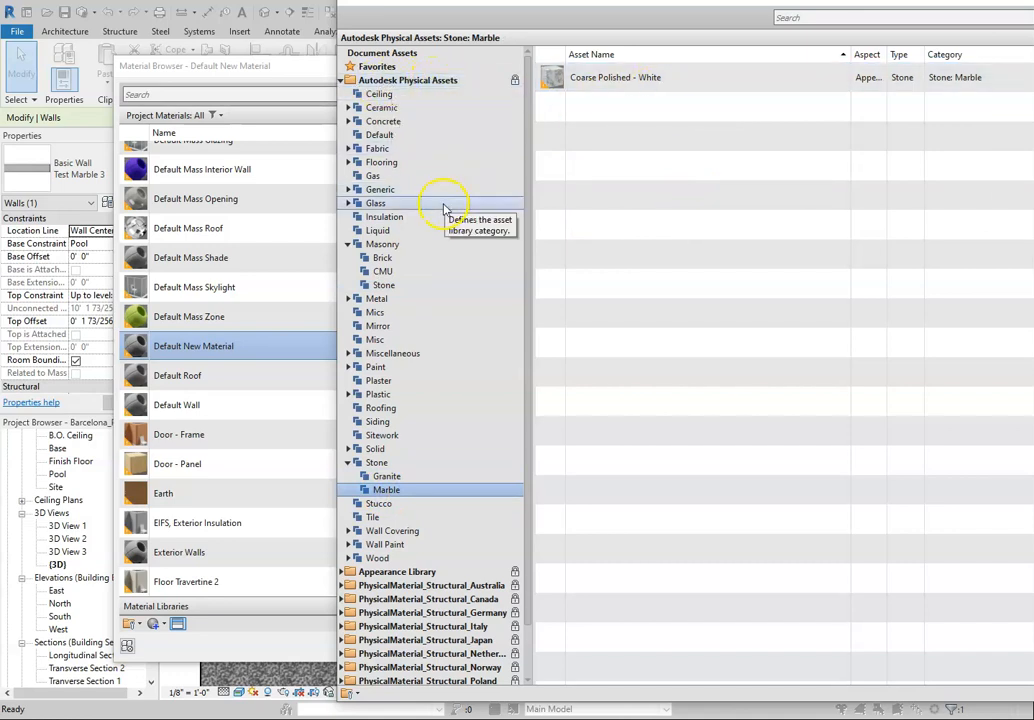
Step: Browse the masonry stone assets in the Appearance Library, looking through the marble entries
{"action": "scroll", "coordinate": [418, 400], "scroll_direction": "down", "scroll_amount": 2}
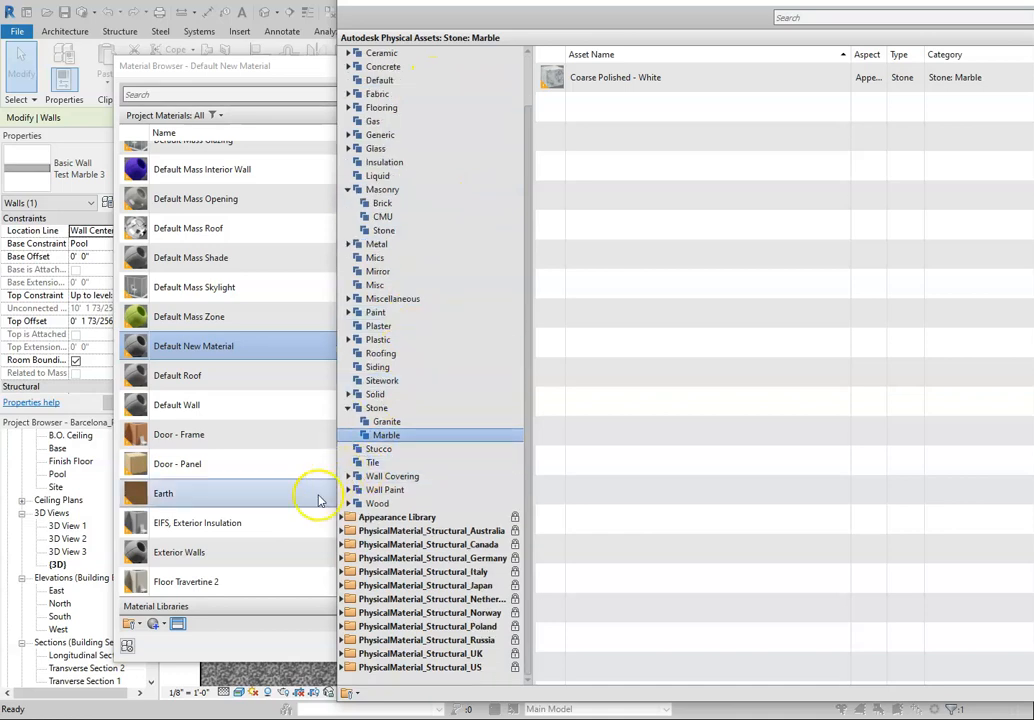
{"action": "left_click", "coordinate": [343, 517]}
{"action": "scroll", "coordinate": [440, 427], "scroll_direction": "down", "scroll_amount": 5}
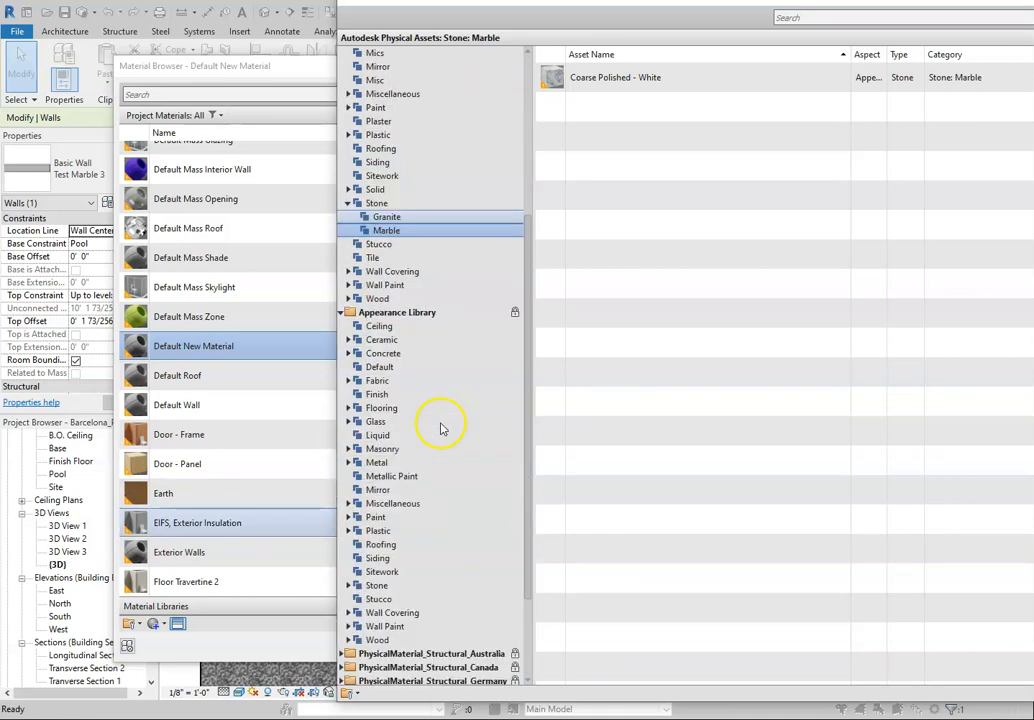
{"action": "scroll", "coordinate": [440, 428], "scroll_direction": "down", "scroll_amount": 3}
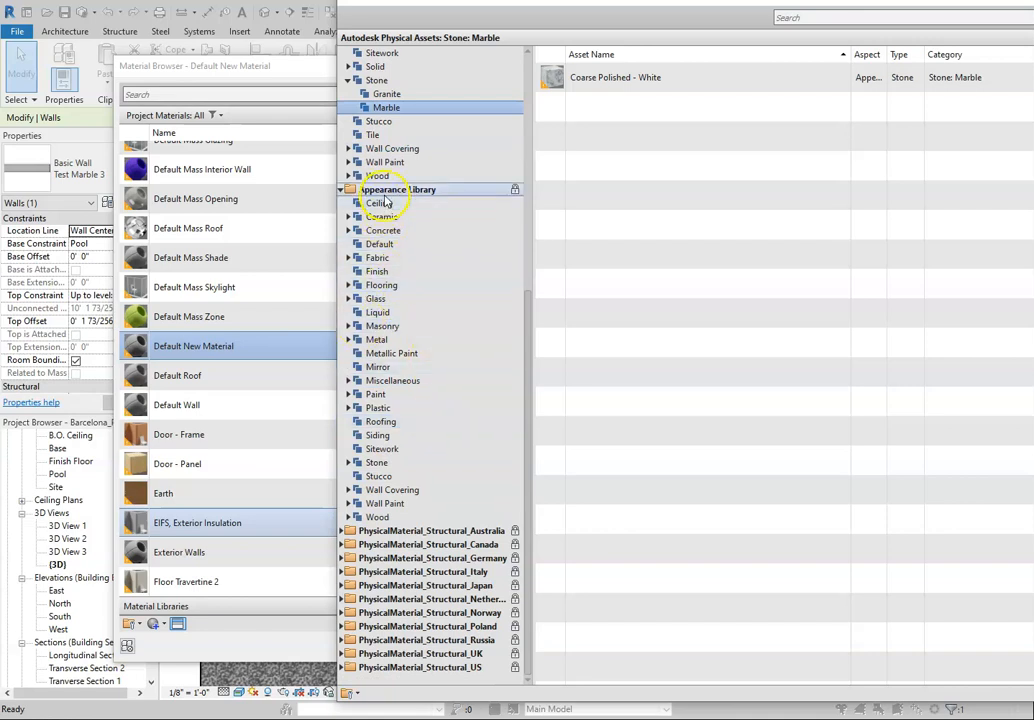
{"action": "left_click", "coordinate": [348, 326]}
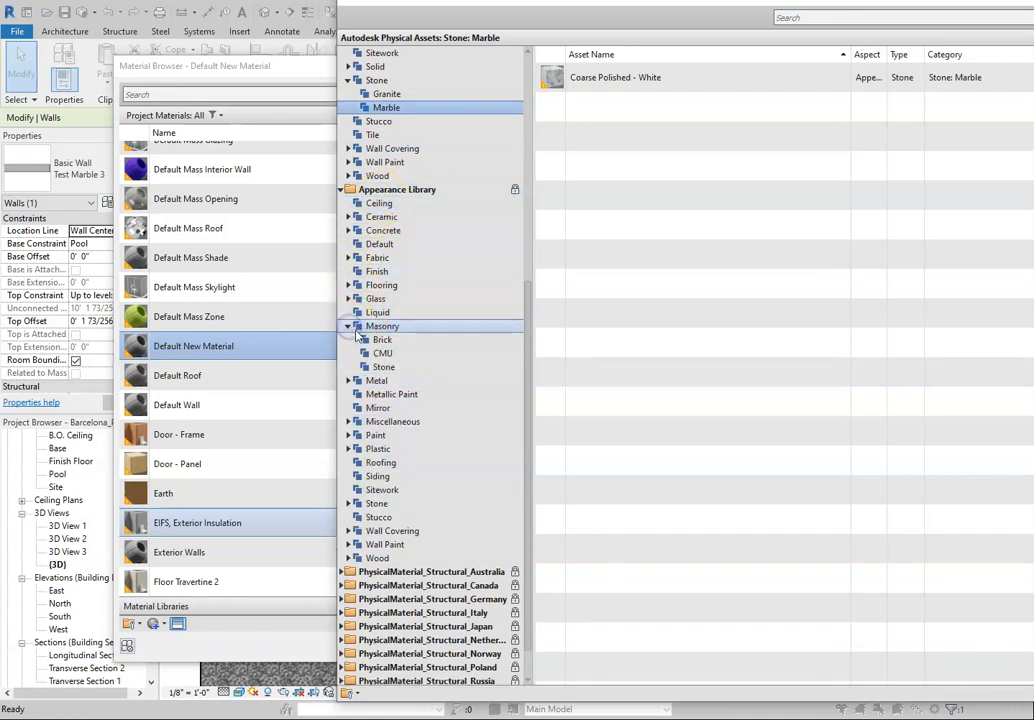
{"action": "left_click", "coordinate": [383, 367]}
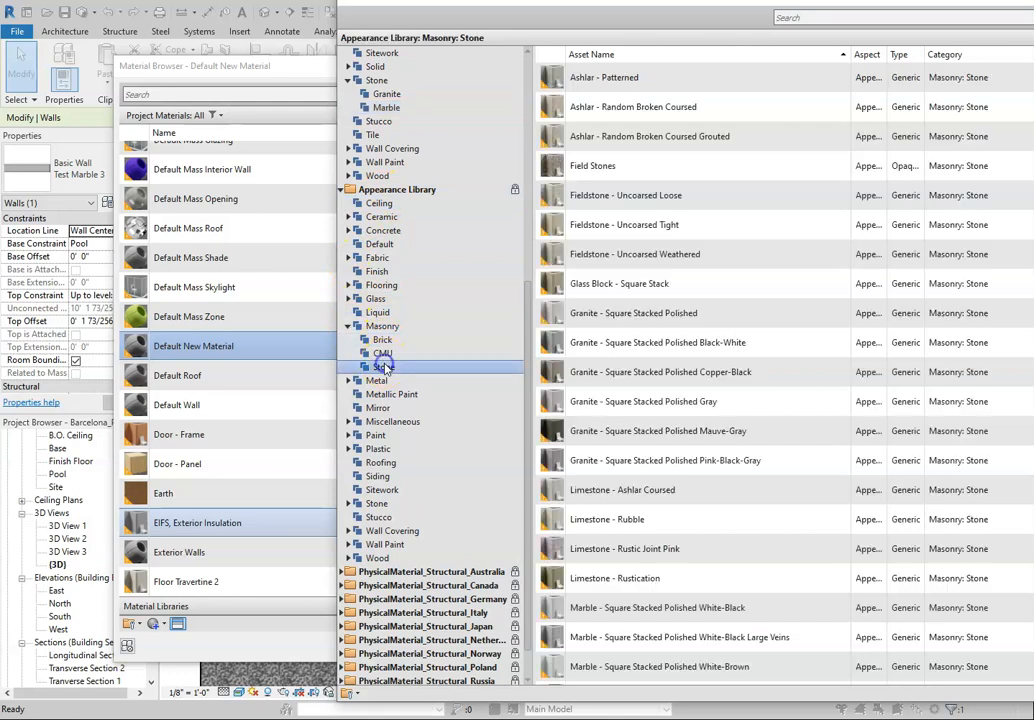
{"action": "scroll", "coordinate": [609, 370], "scroll_direction": "down", "scroll_amount": 5}
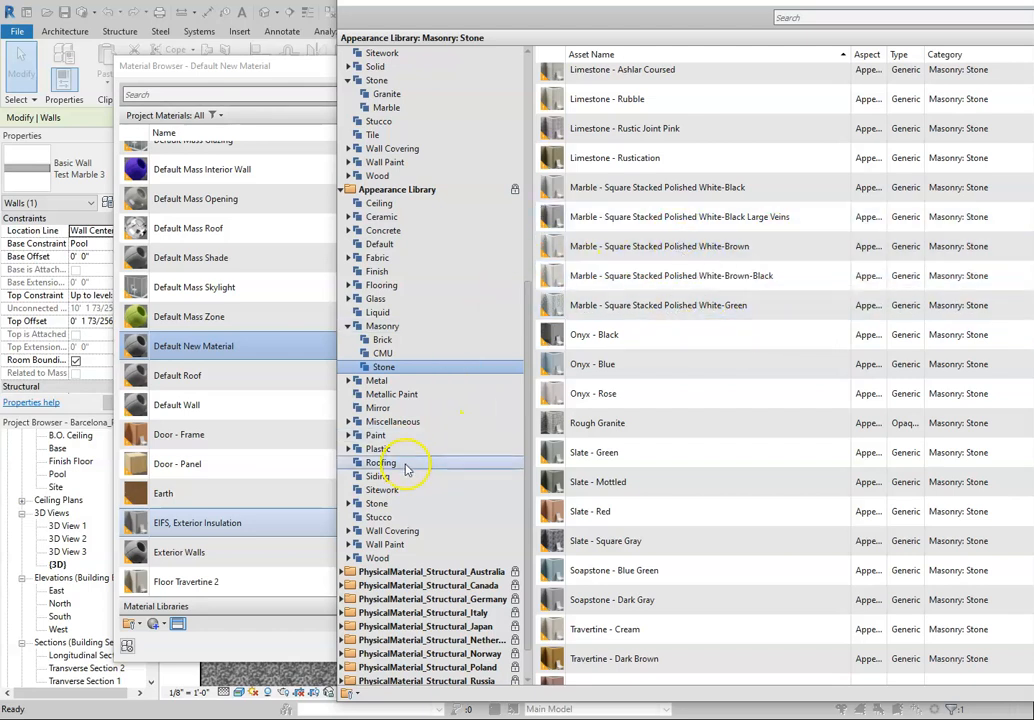
Step: Replace the new material's appearance with the Square - Large Veins marble asset from the Appearance Library, then close the asset browser
{"action": "left_click", "coordinate": [348, 504]}
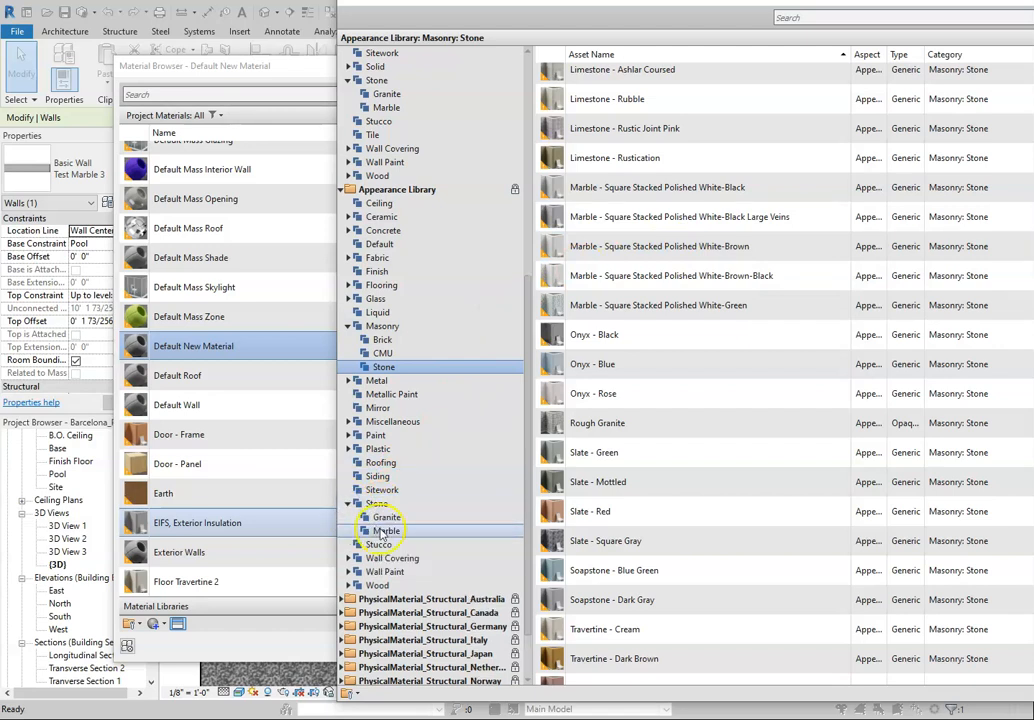
{"action": "left_click", "coordinate": [385, 530]}
{"action": "left_click", "coordinate": [686, 88]}
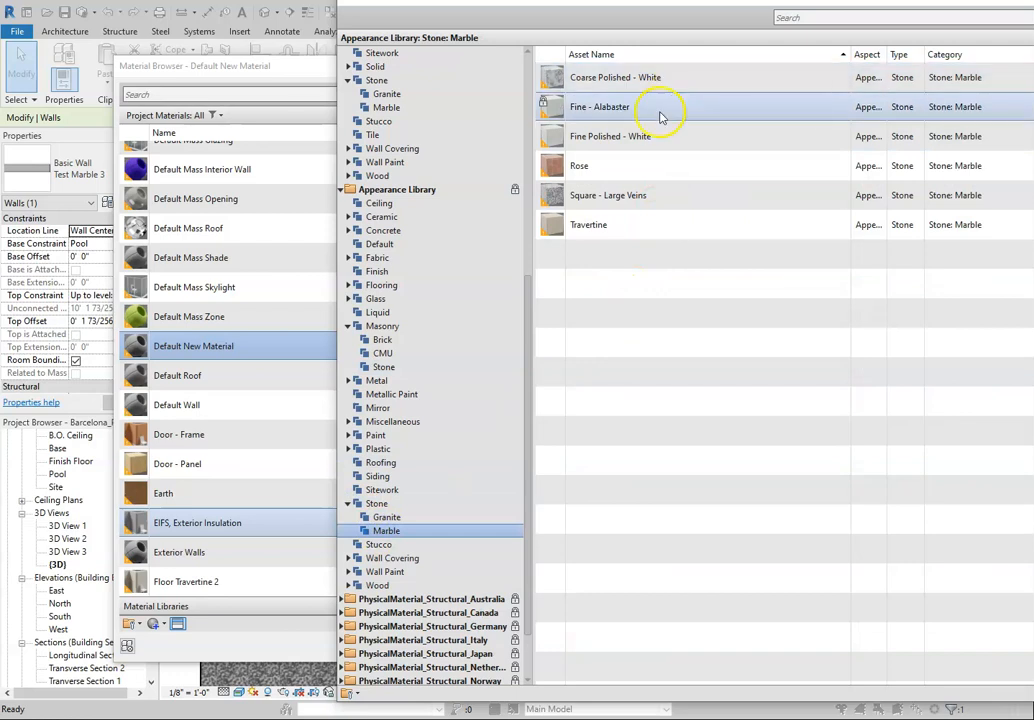
{"action": "left_click", "coordinate": [618, 201]}
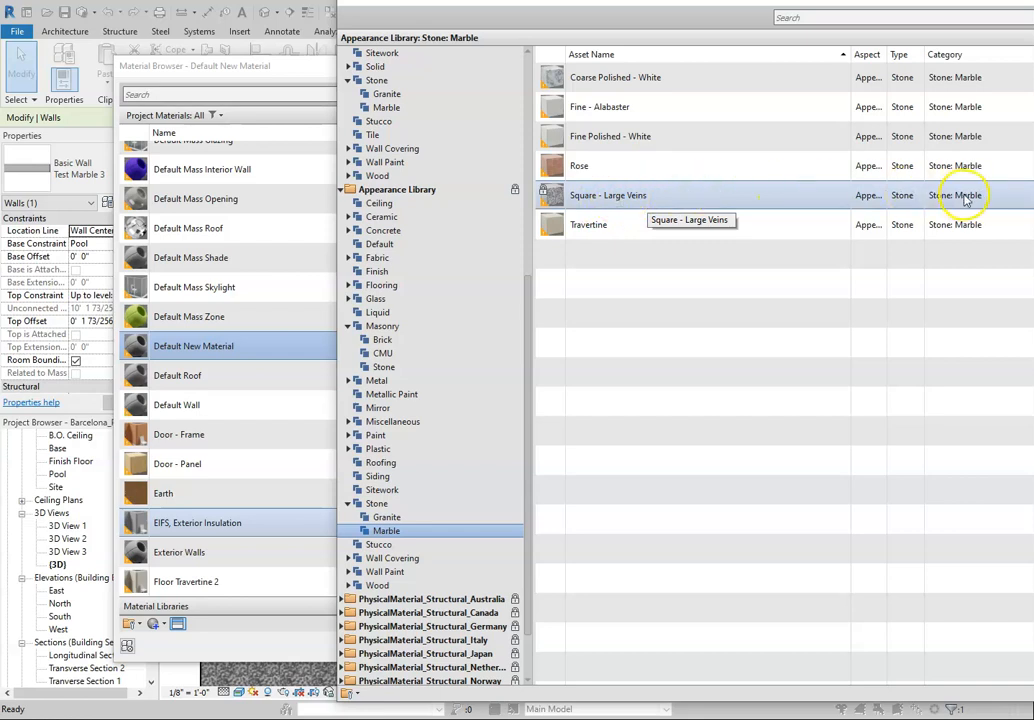
{"action": "left_click_drag", "start_coordinate": [932, 0], "coordinate": [730, 22]}
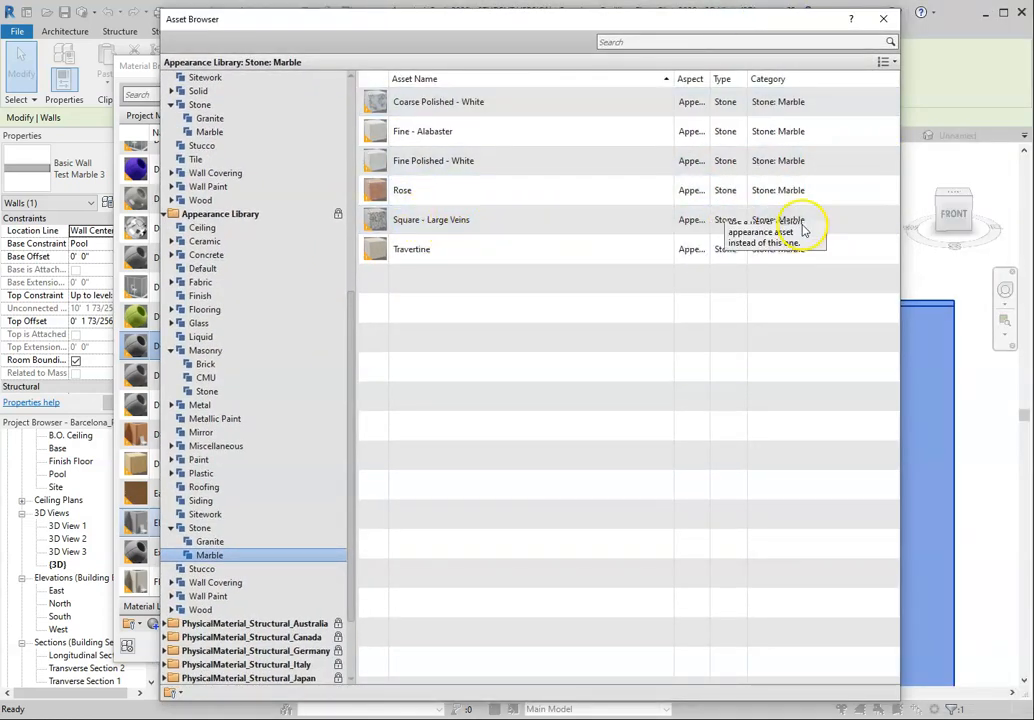
{"action": "left_click", "coordinate": [890, 220]}
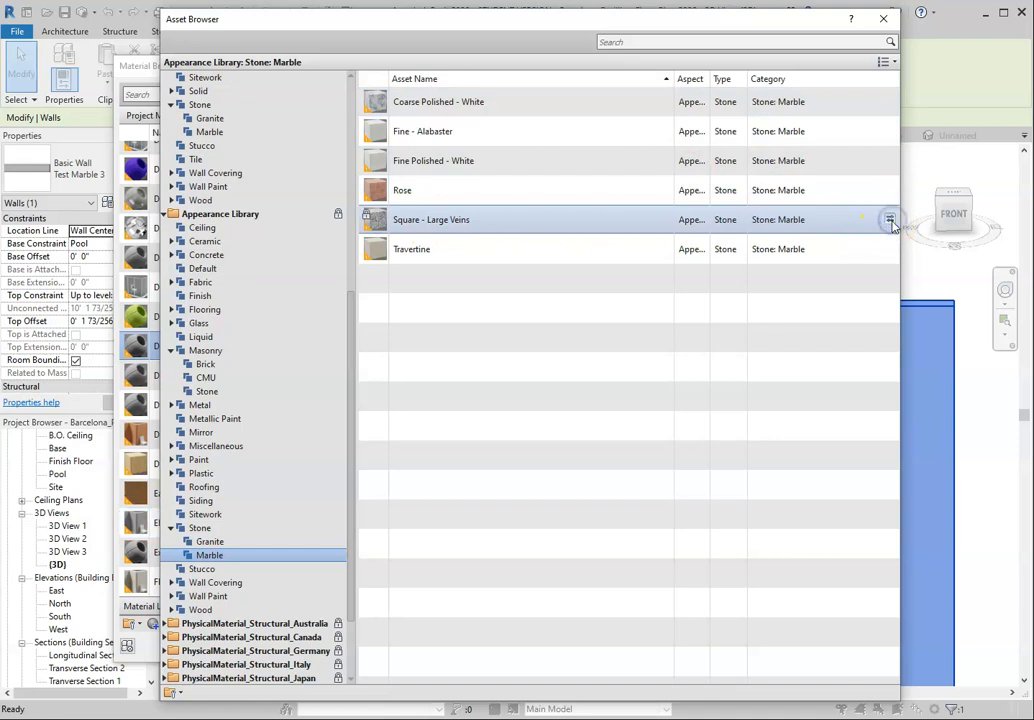
{"action": "left_click", "coordinate": [886, 19]}
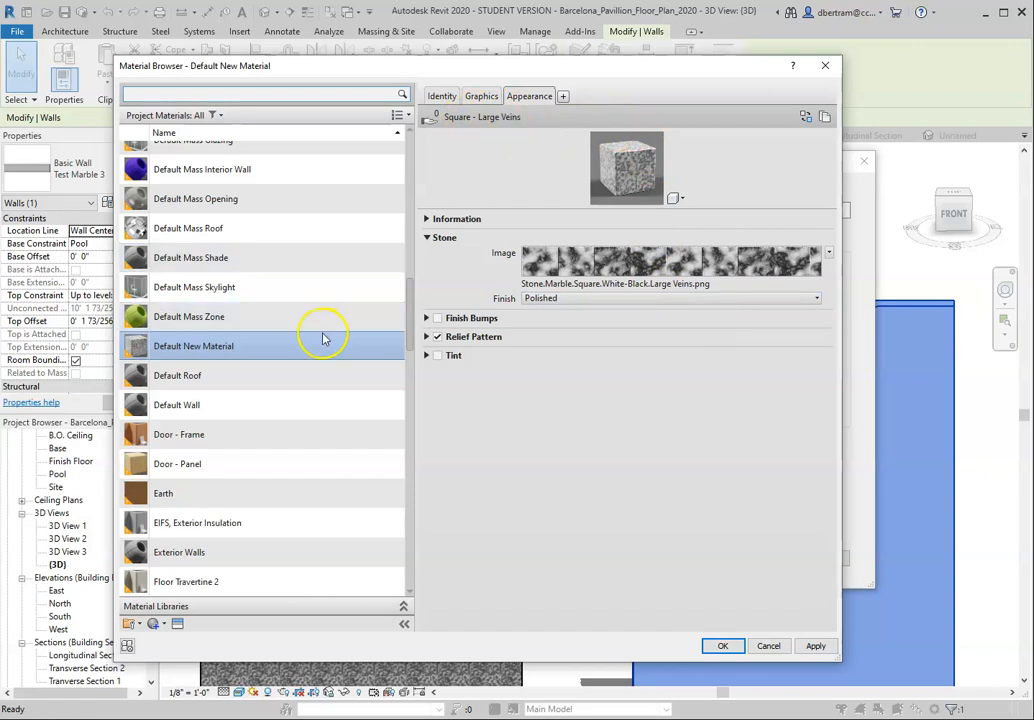
Step: Rename the new material as Marble Square Large Veins, apply it to the Test Marble 3 wall type and clear the selection
{"action": "right_click", "coordinate": [208, 346]}
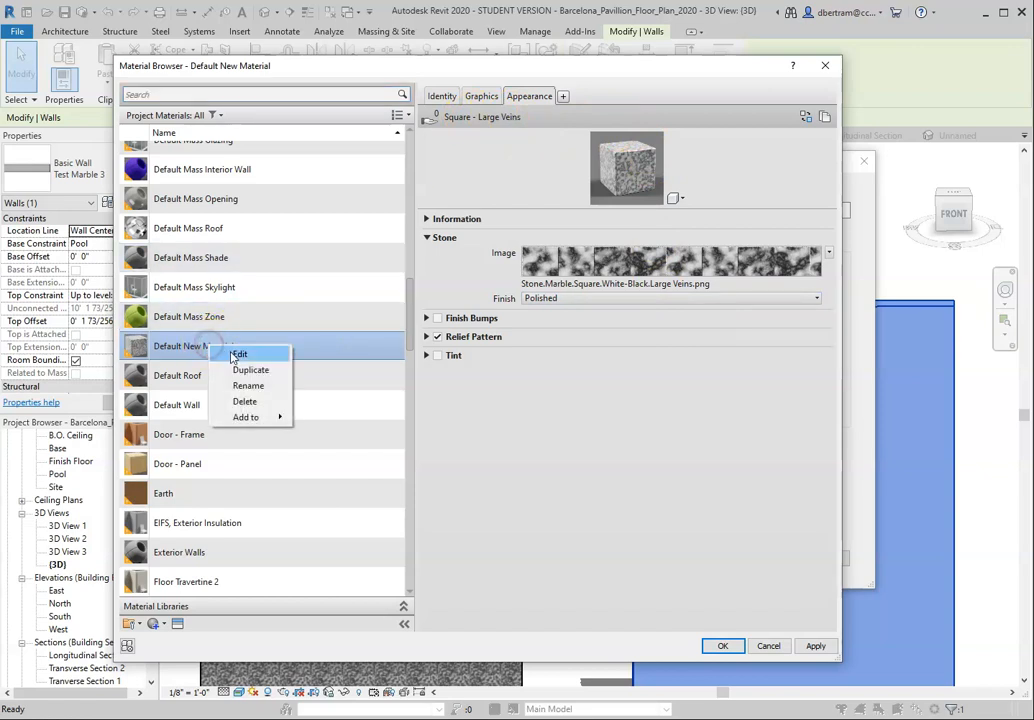
{"action": "left_click", "coordinate": [250, 386]}
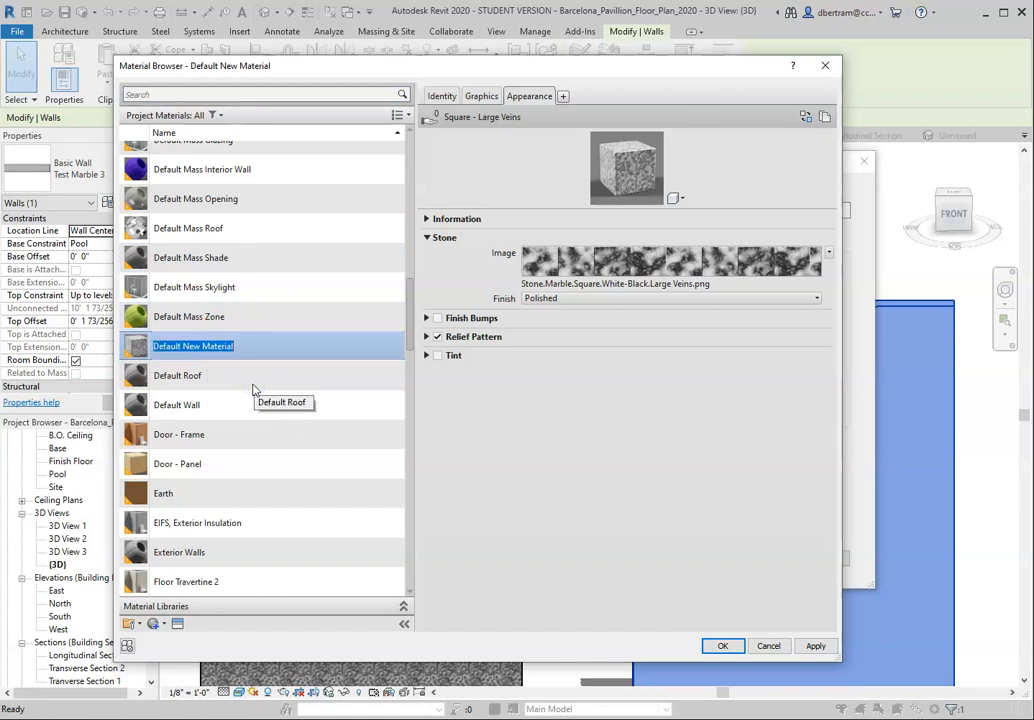
{"action": "type", "text": "Square Large Veins"}
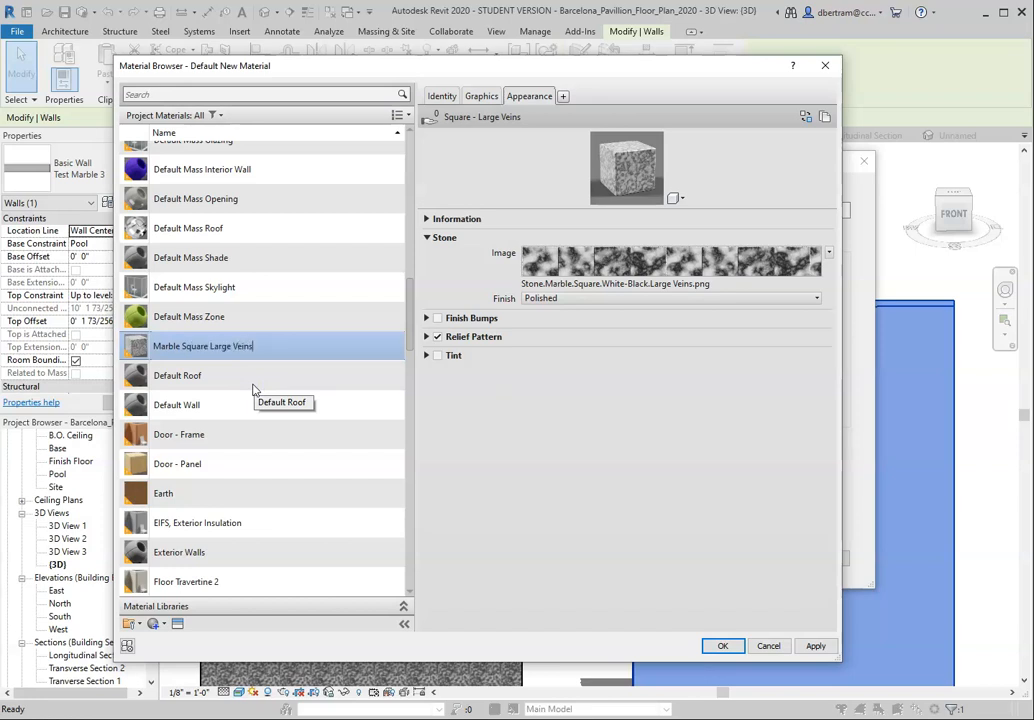
{"action": "left_click", "coordinate": [817, 646]}
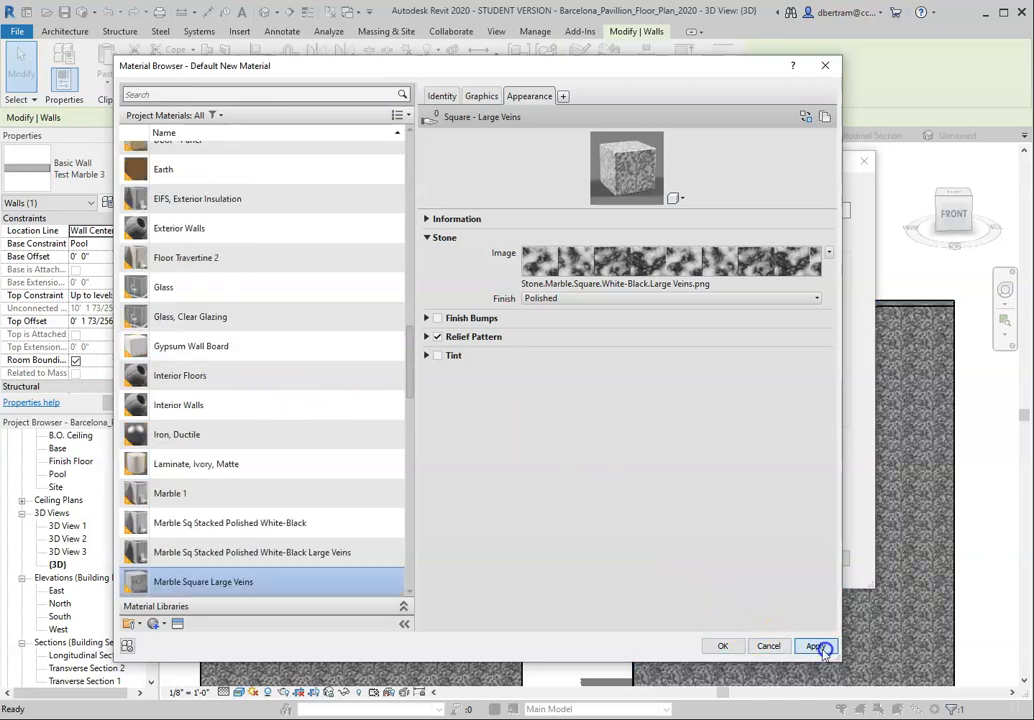
{"action": "left_click", "coordinate": [722, 646]}
{"action": "left_click", "coordinate": [679, 558]}
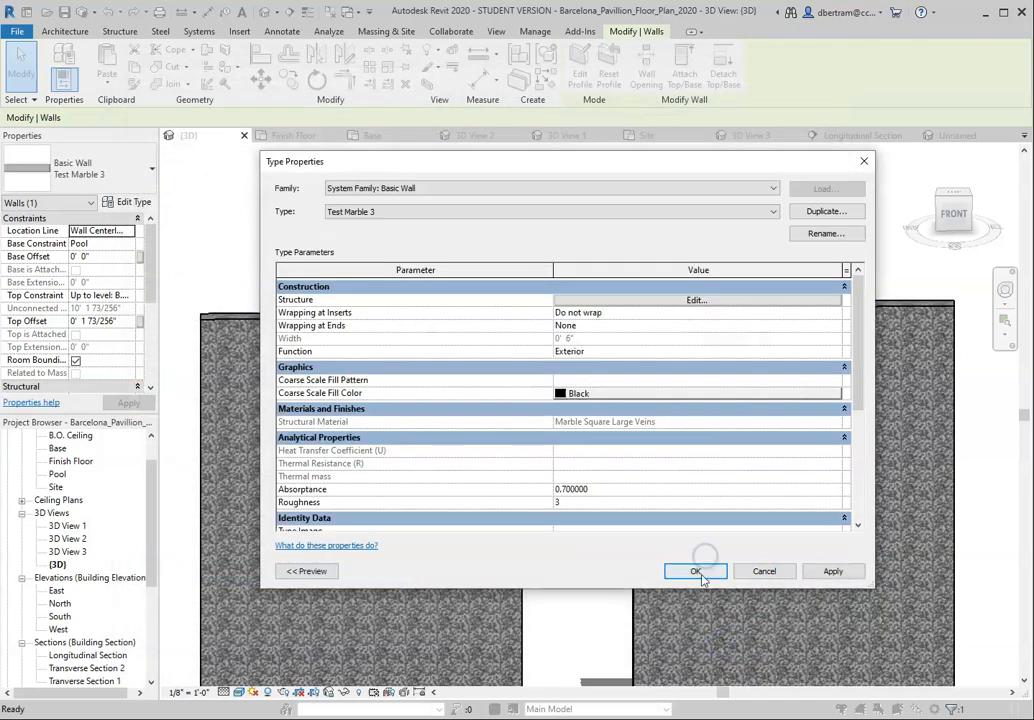
{"action": "left_click", "coordinate": [700, 574]}
{"action": "left_click", "coordinate": [548, 426]}
Step: Move the two outer marble test walls closer to the middle one, leaving narrow gaps, and clear the selection
{"action": "scroll", "coordinate": [700, 411], "scroll_direction": "down", "scroll_amount": 2}
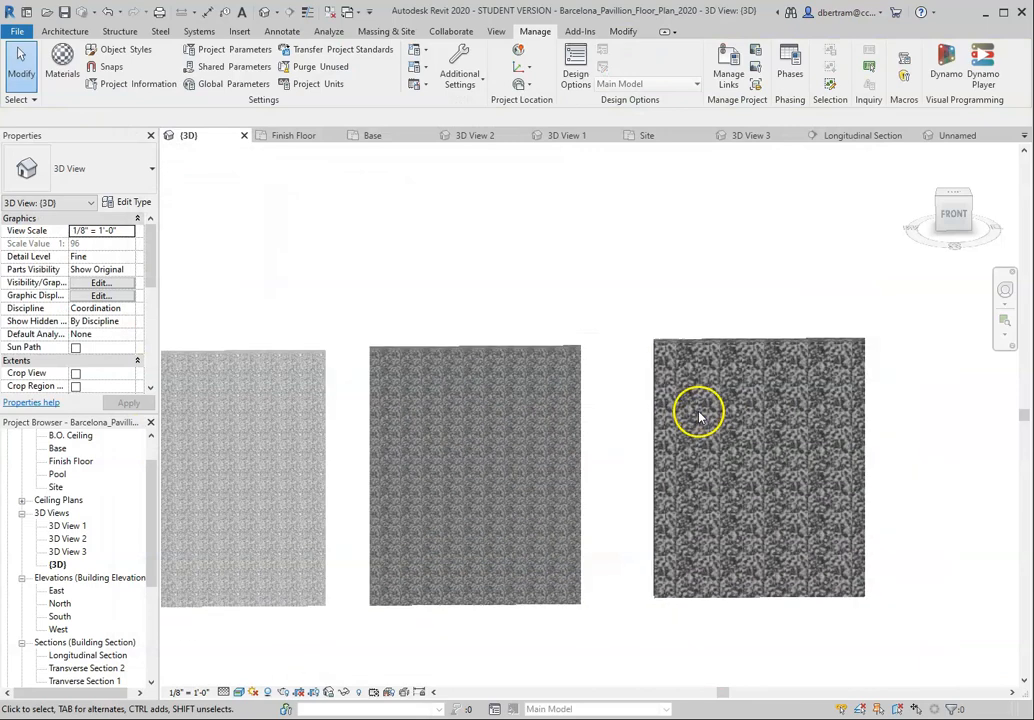
{"action": "scroll", "coordinate": [392, 452], "scroll_direction": "up", "scroll_amount": 3}
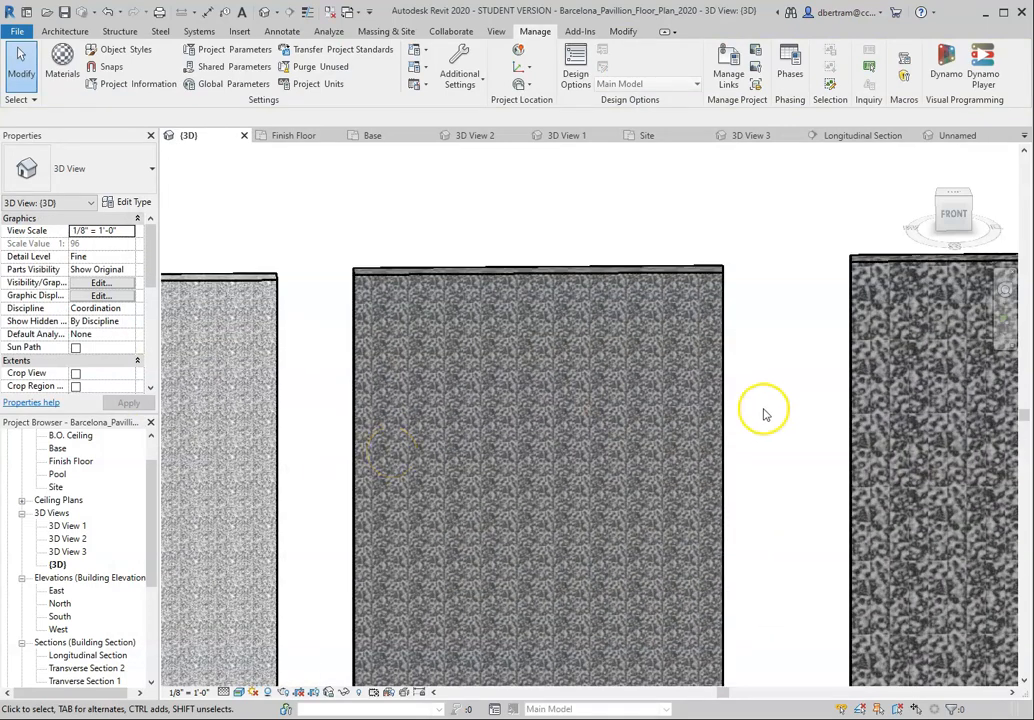
{"action": "left_click", "coordinate": [850, 392]}
{"action": "left_click_drag", "start_coordinate": [850, 392], "coordinate": [757, 397]}
{"action": "left_click", "coordinate": [273, 408]}
{"action": "left_click_drag", "start_coordinate": [277, 409], "coordinate": [322, 412]}
{"action": "left_click", "coordinate": [450, 219]}
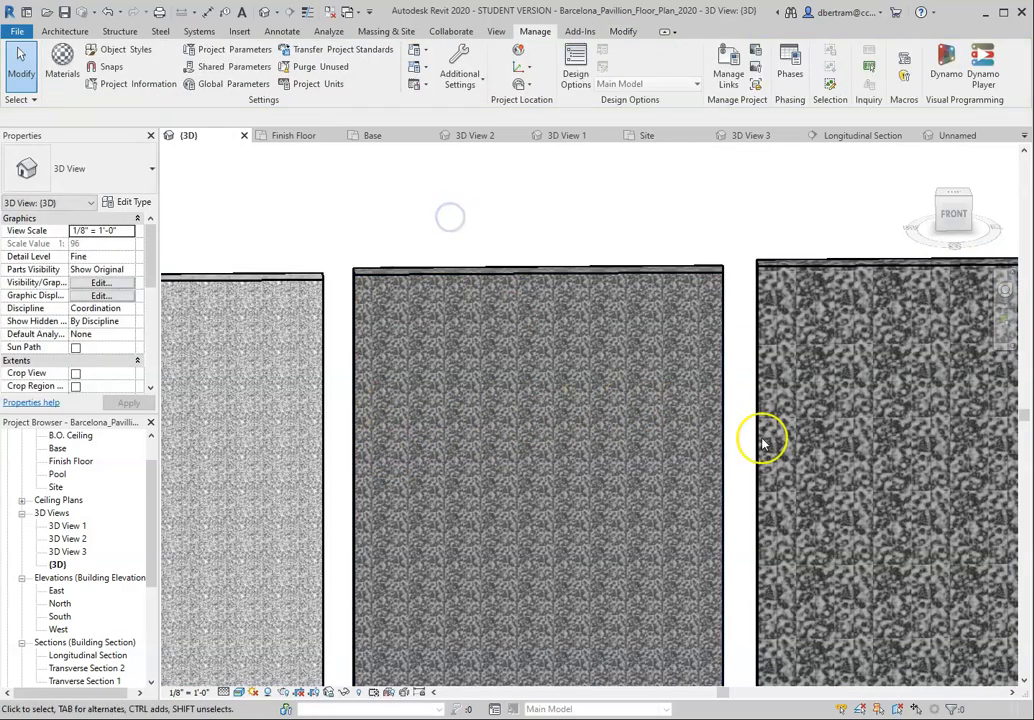
Step: Compare the three marble test walls and check the Test Marble 1 wall's base and top constraints, then clear the selection
{"action": "scroll", "coordinate": [542, 476], "scroll_direction": "up", "scroll_amount": 2}
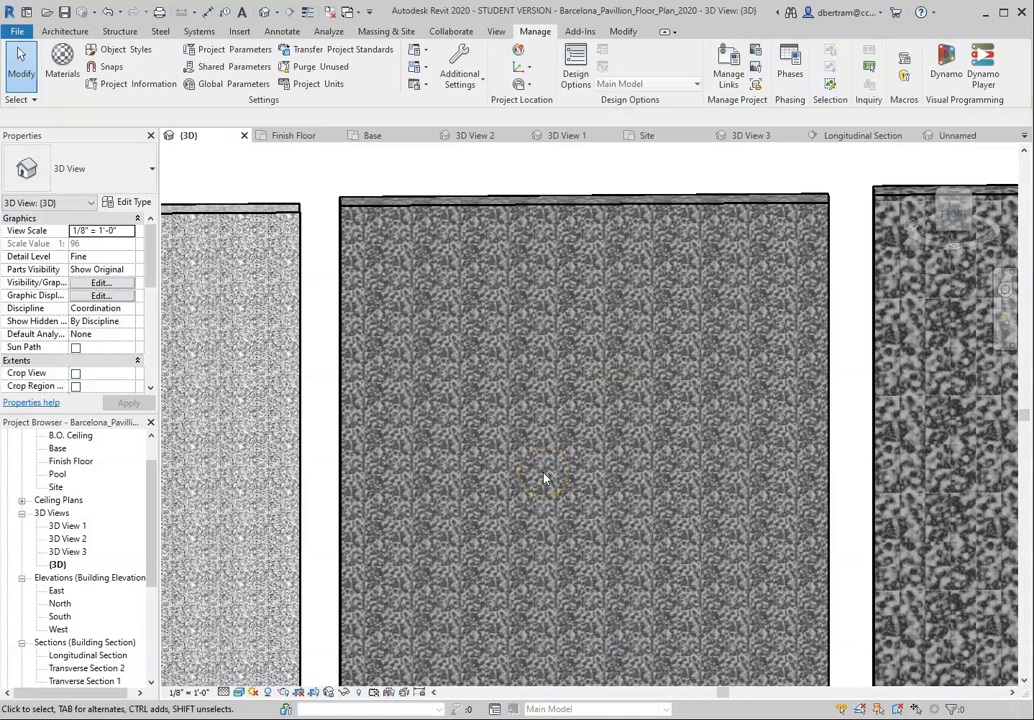
{"action": "scroll", "coordinate": [629, 405], "scroll_direction": "down", "scroll_amount": 4}
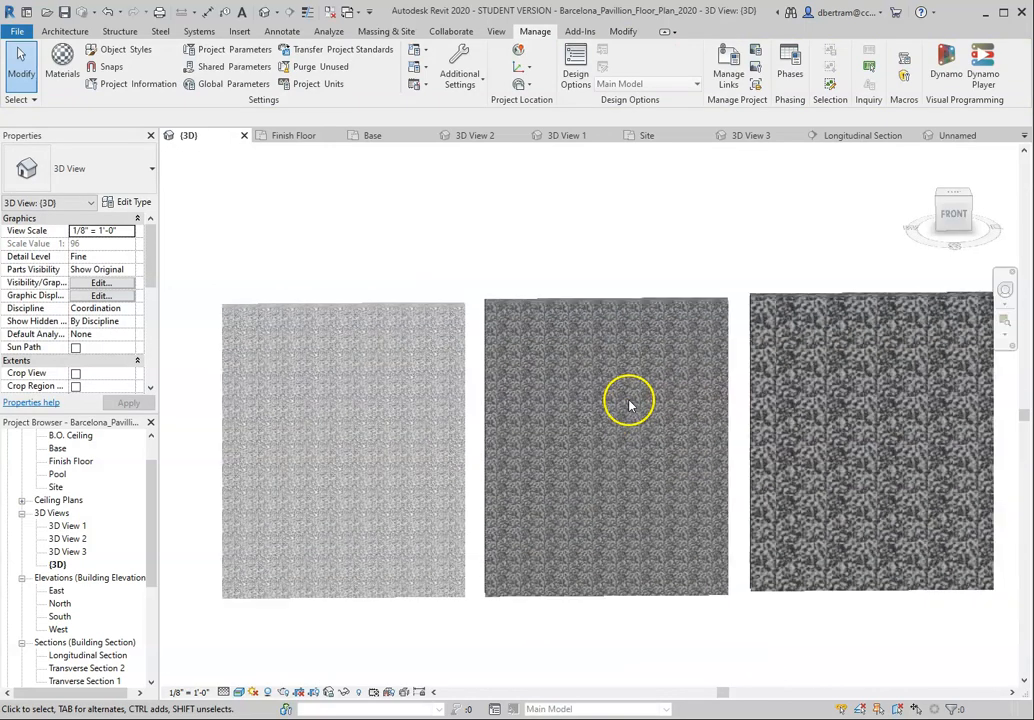
{"action": "left_click", "coordinate": [461, 311]}
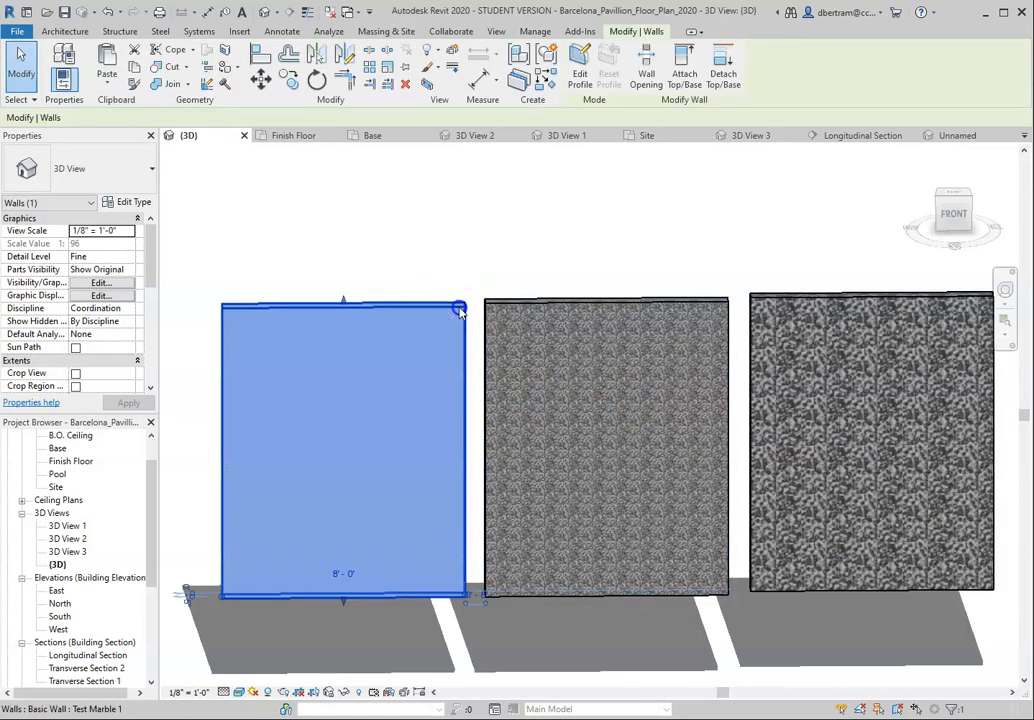
{"action": "left_click", "coordinate": [116, 245]}
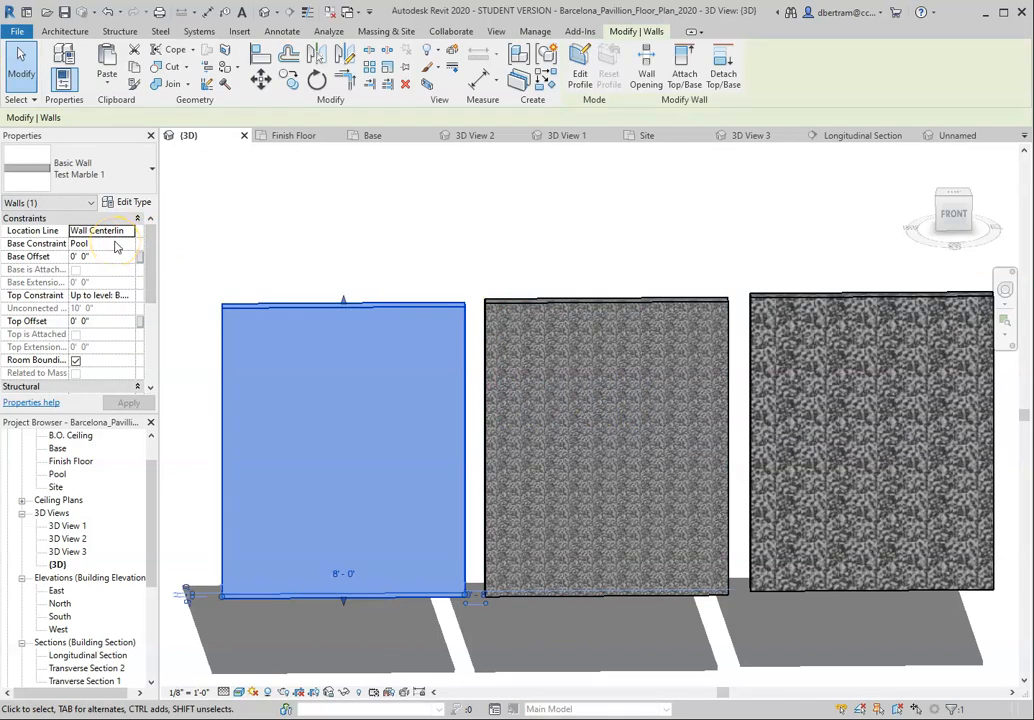
{"action": "left_click", "coordinate": [117, 296]}
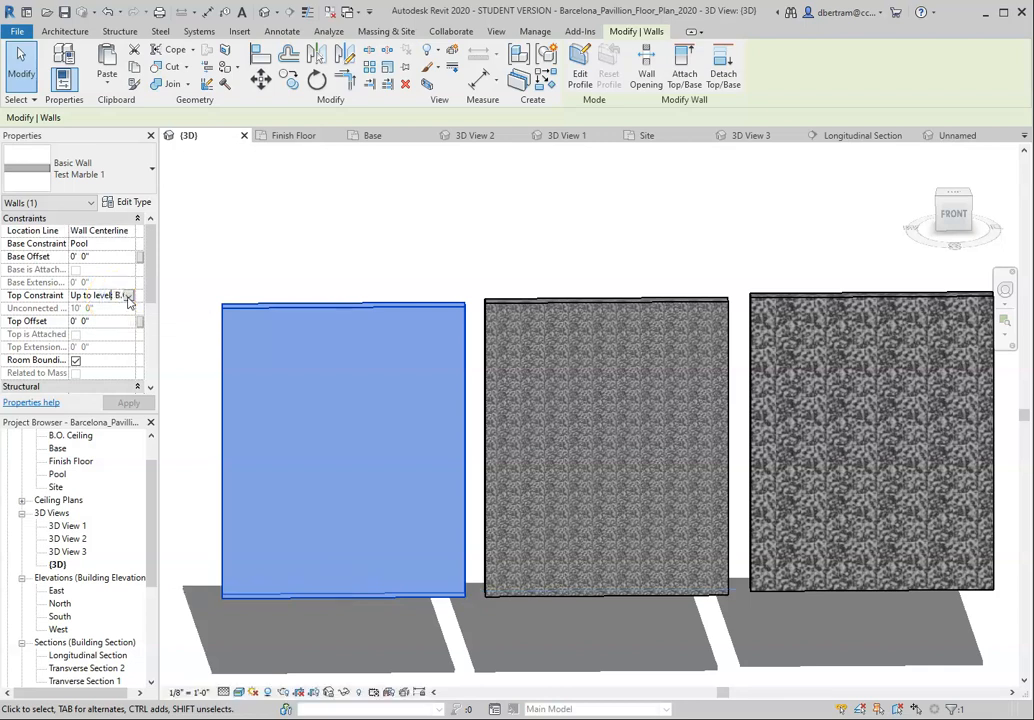
{"action": "left_click", "coordinate": [258, 242]}
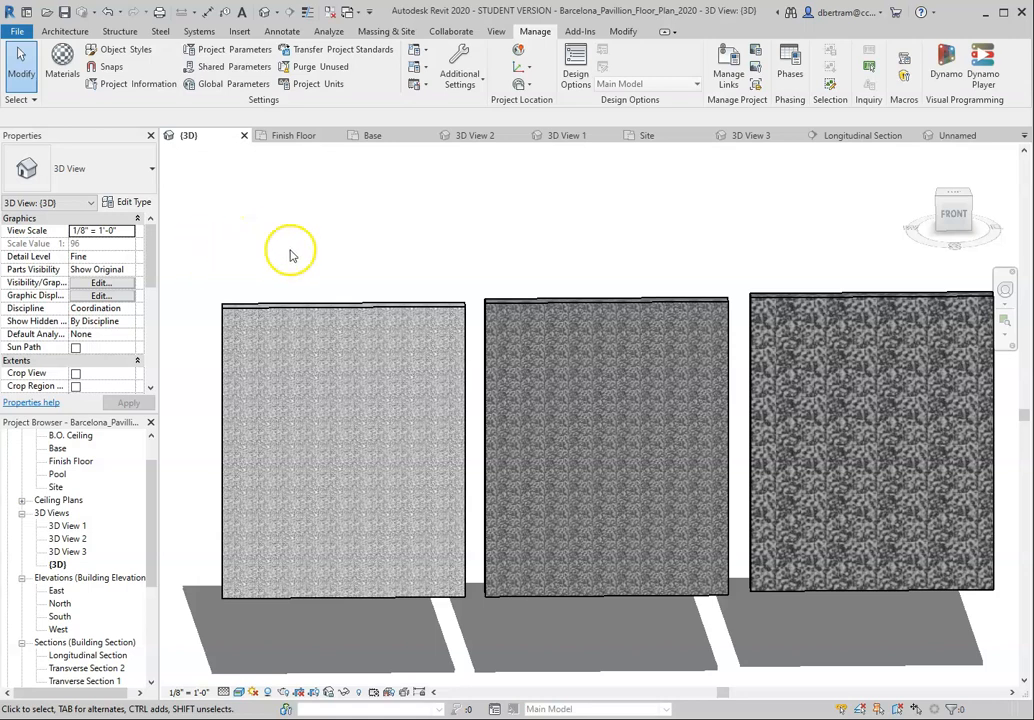
Step: Open the Test Marble 1 wall type's structure layer material in the Material Browser
{"action": "left_click", "coordinate": [362, 312]}
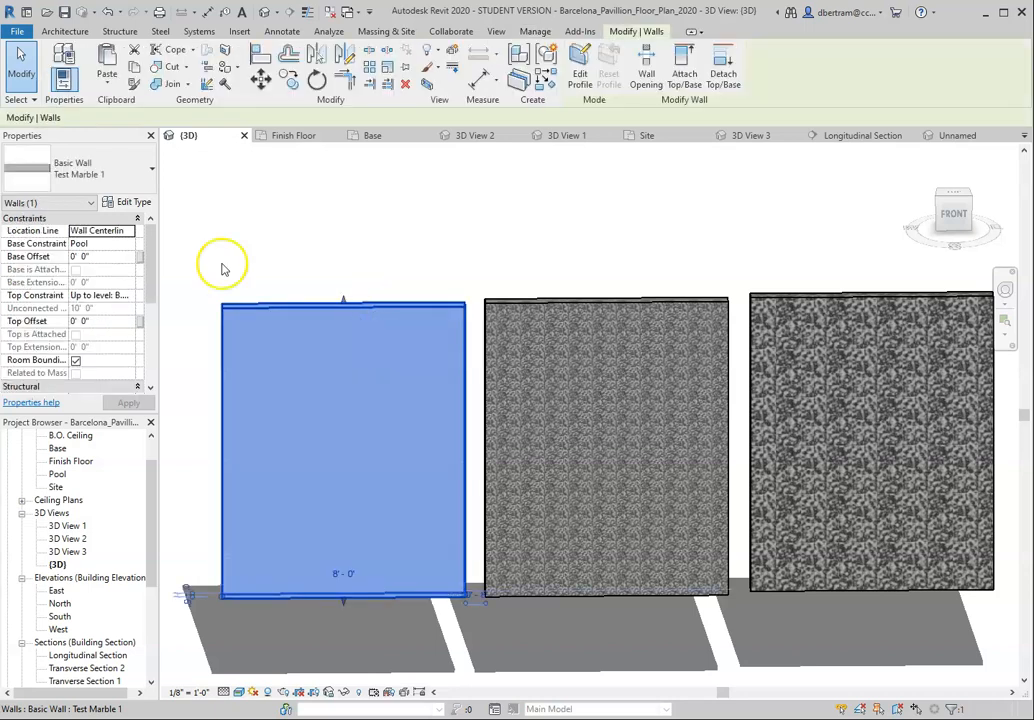
{"action": "left_click", "coordinate": [138, 202]}
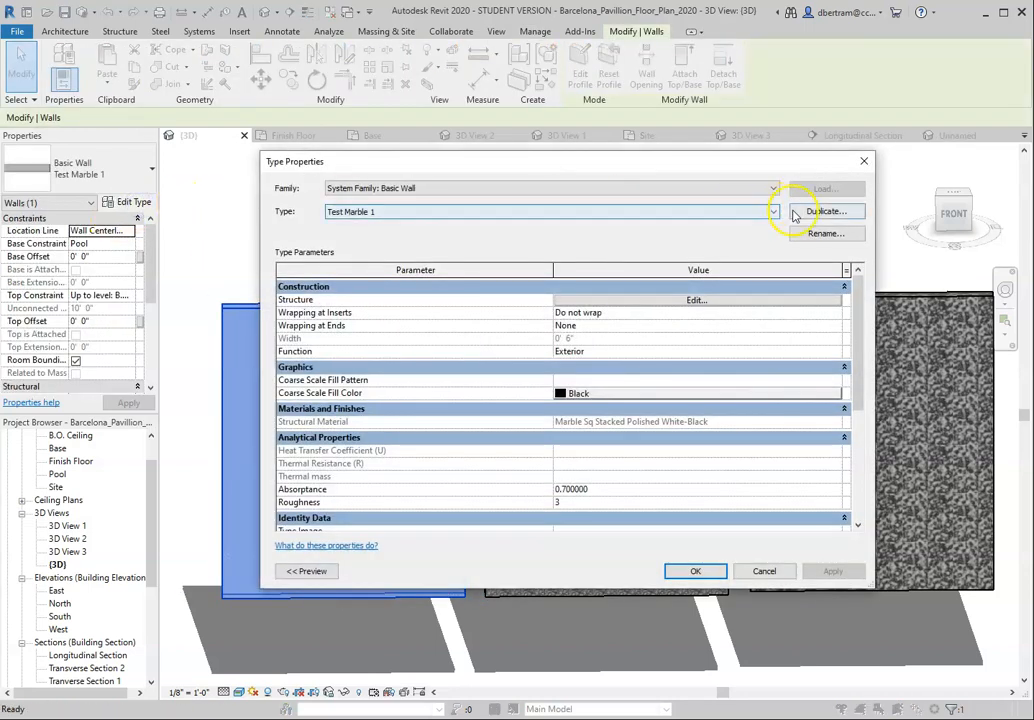
{"action": "left_click", "coordinate": [697, 300]}
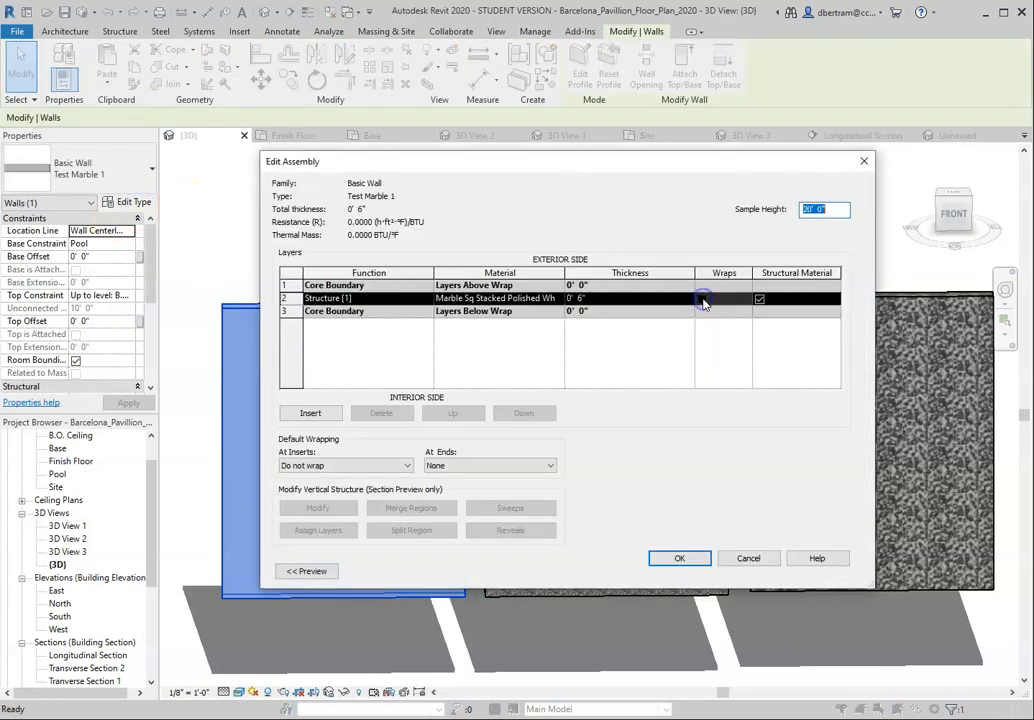
{"action": "left_click", "coordinate": [513, 298]}
{"action": "left_click", "coordinate": [557, 299]}
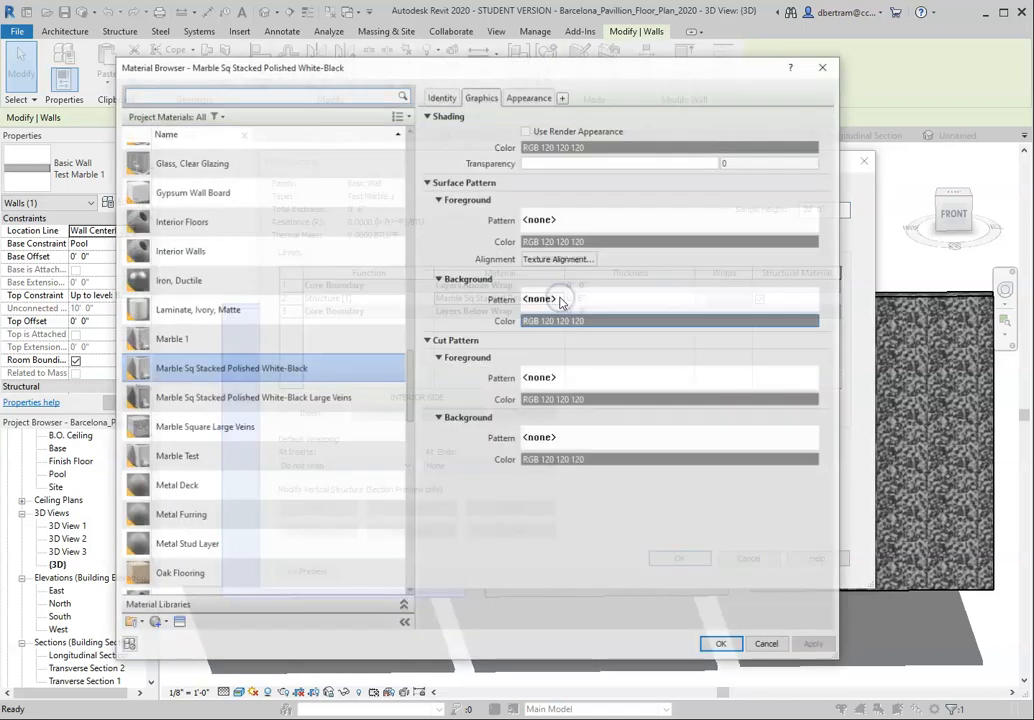
Step: Open the material's appearance image in the Texture Editor and inspect its sample size and horizontal repeat options
{"action": "left_click", "coordinate": [527, 95]}
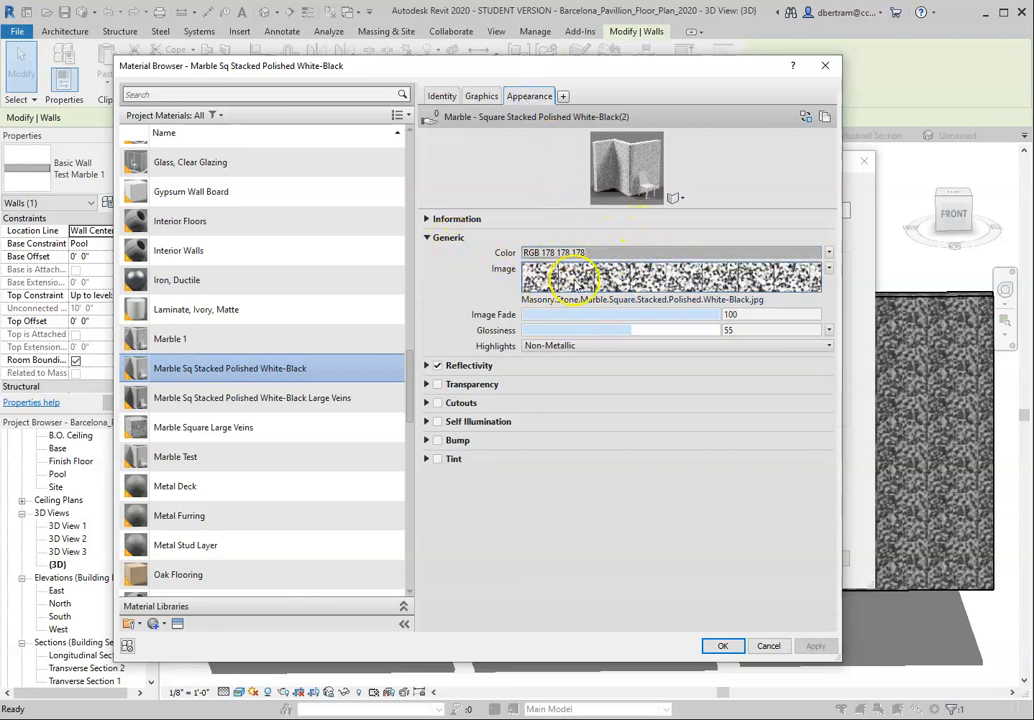
{"action": "left_click", "coordinate": [605, 277]}
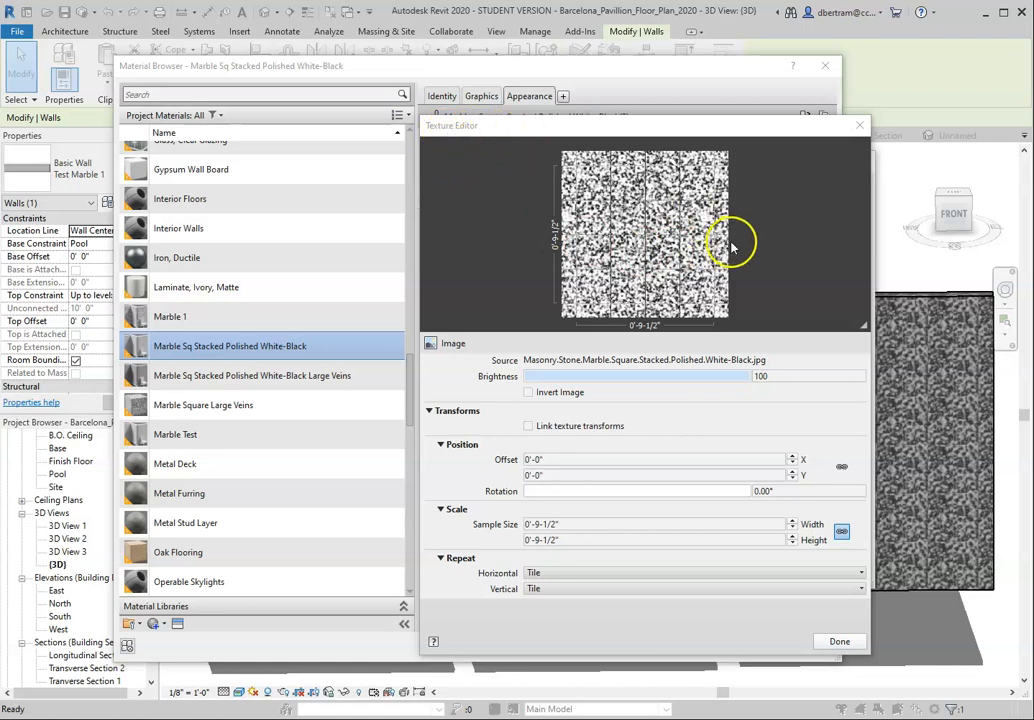
{"action": "left_click", "coordinate": [591, 524]}
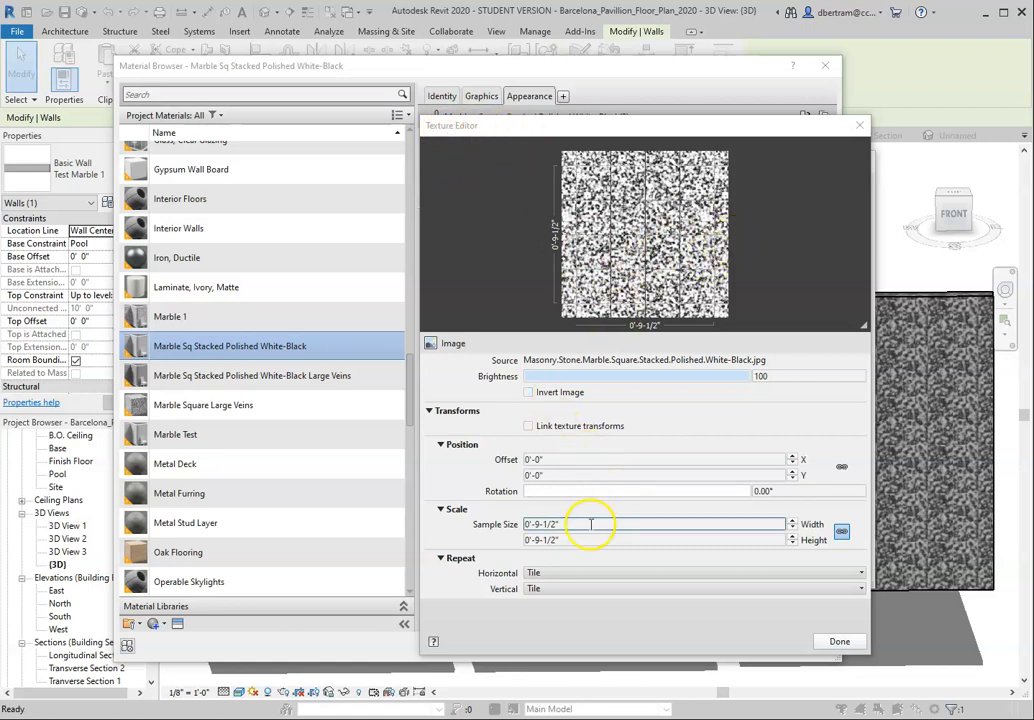
{"action": "left_click", "coordinate": [548, 577]}
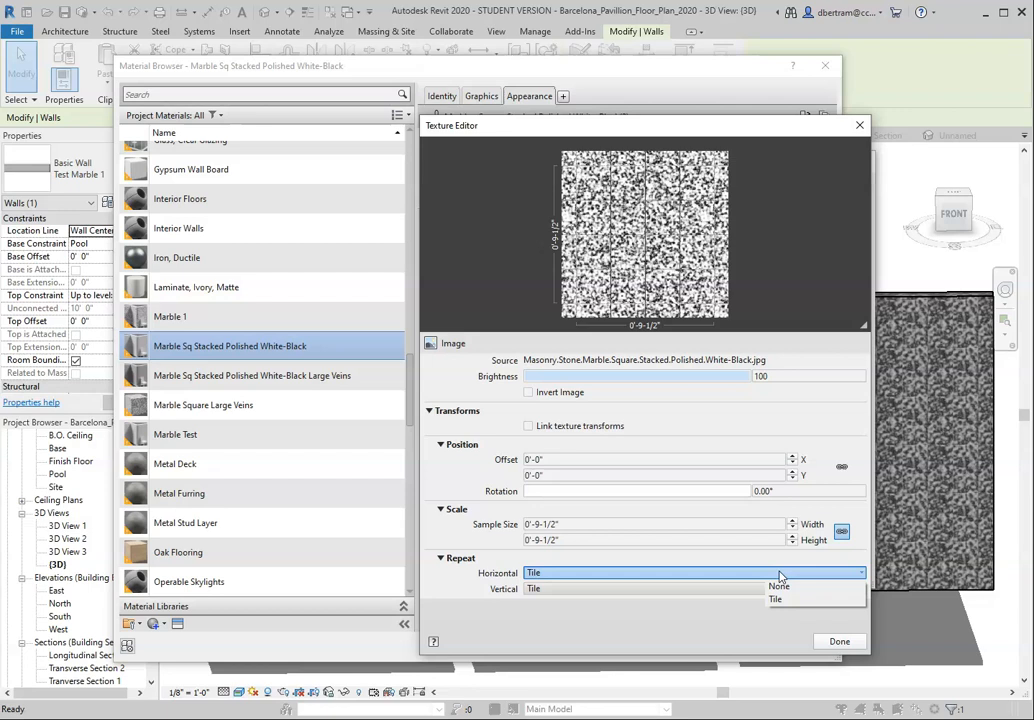
Step: Keep the texture's horizontal repeat at Tile and unlink the sample width from the sample height
{"action": "left_click", "coordinate": [779, 594]}
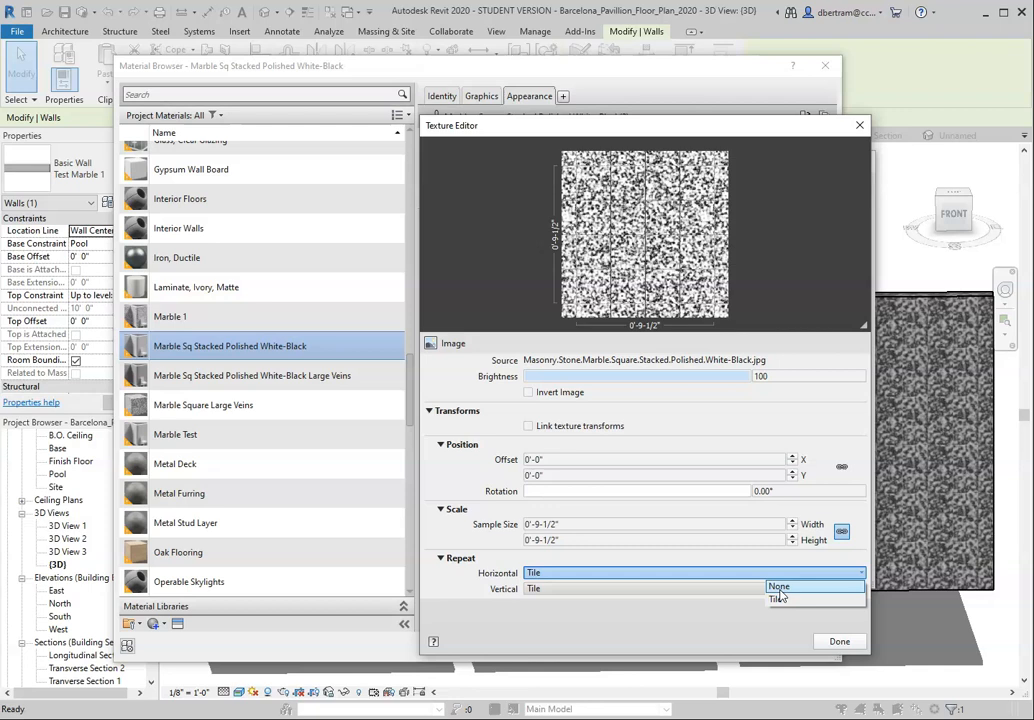
{"action": "left_click", "coordinate": [779, 597]}
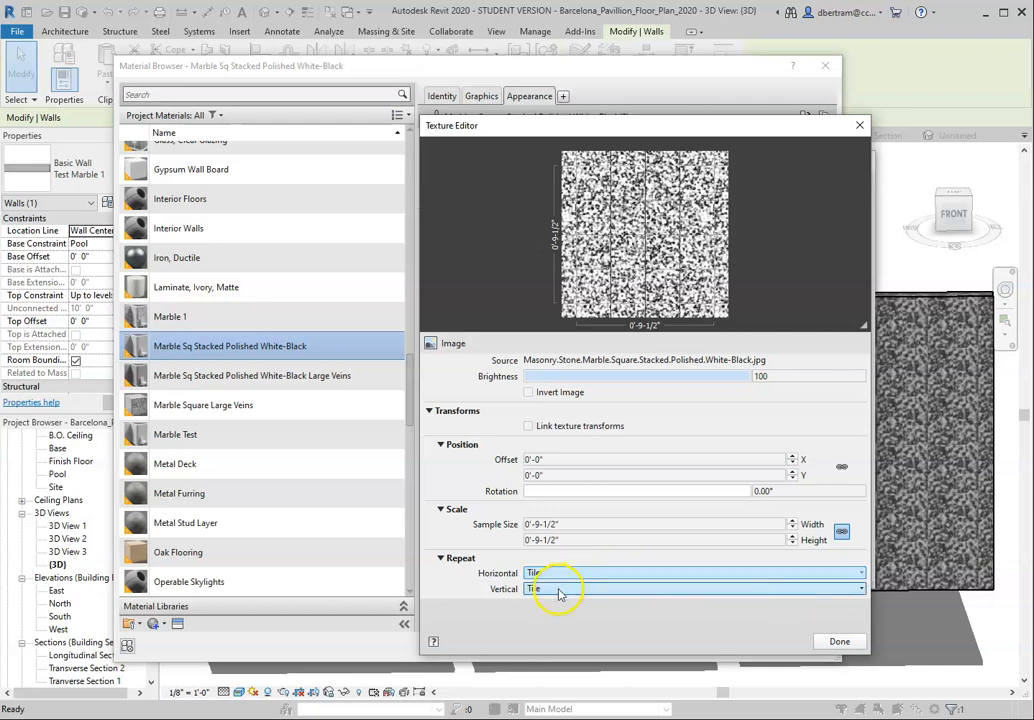
{"action": "left_click", "coordinate": [526, 524]}
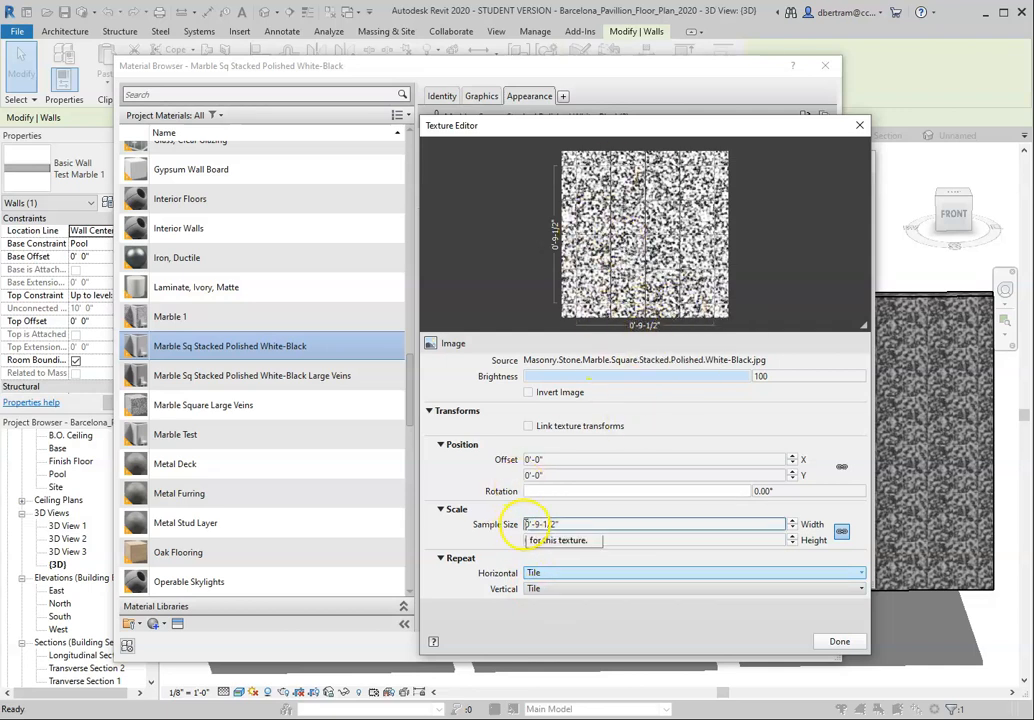
{"action": "double_click", "coordinate": [526, 524]}
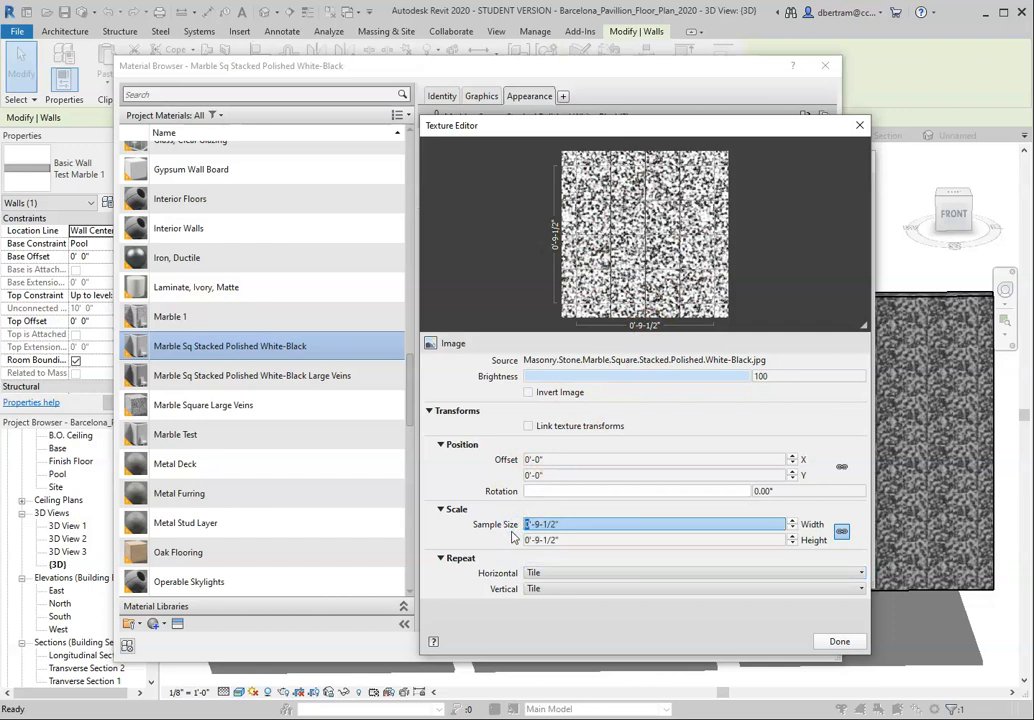
{"action": "left_click", "coordinate": [842, 532]}
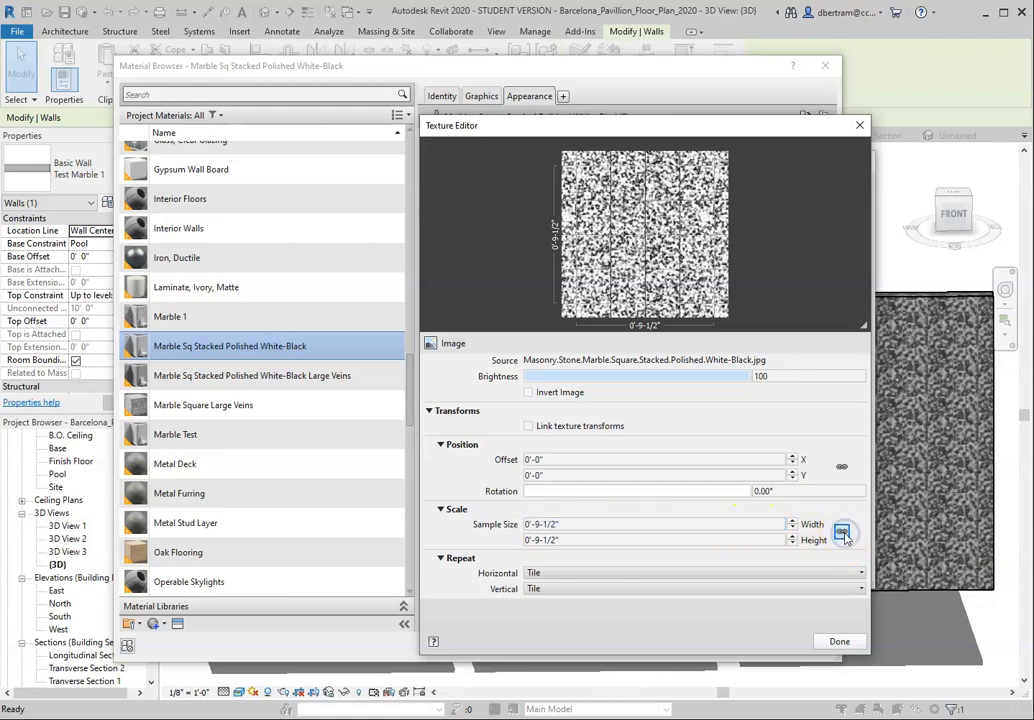
{"action": "left_click", "coordinate": [842, 533]}
{"action": "left_click", "coordinate": [842, 532]}
{"action": "left_click", "coordinate": [842, 532]}
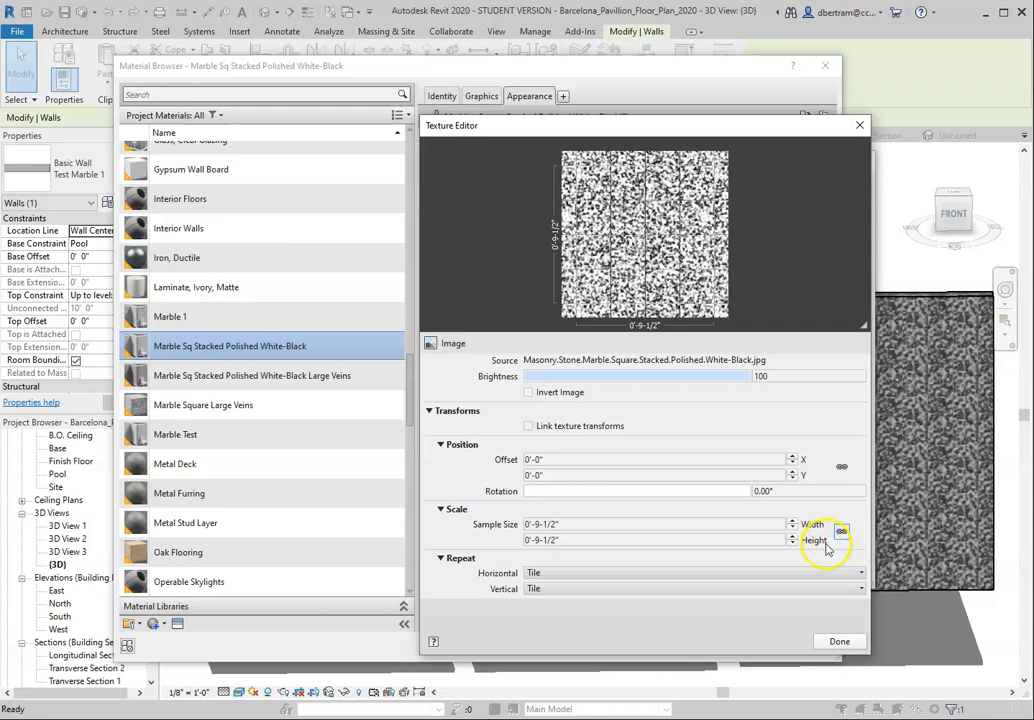
Step: Set the texture's sample size to 6'-9-1/2" wide by 3'-9-1/2" high, apply it to the Test Marble 1 wall type and clear the selection
{"action": "left_click", "coordinate": [527, 540]}
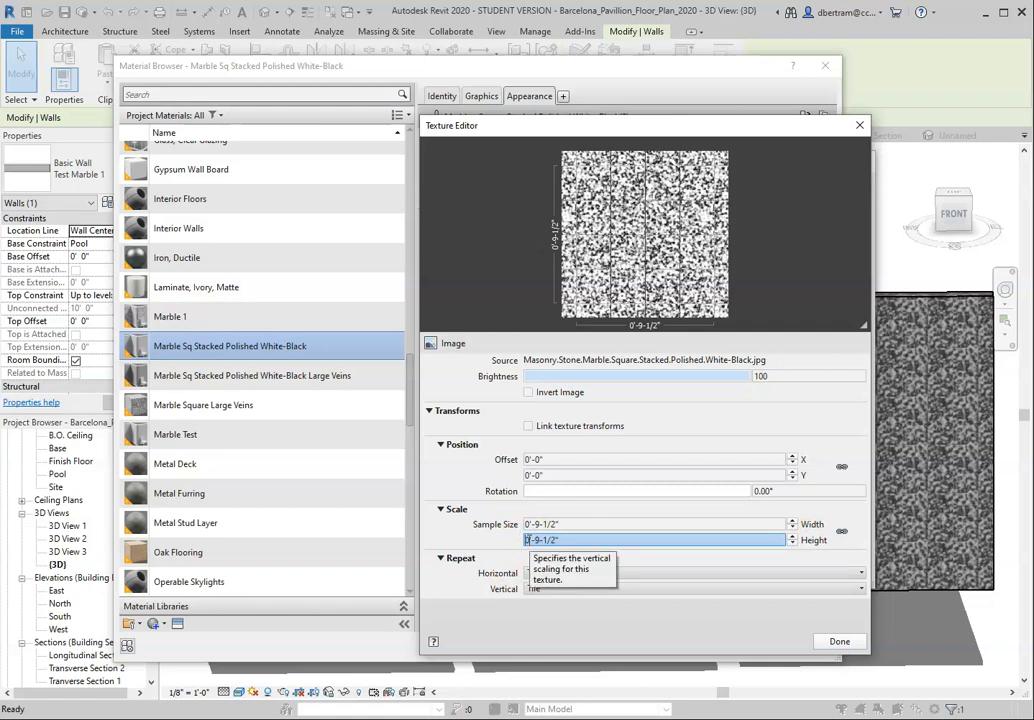
{"action": "left_click", "coordinate": [526, 540]}
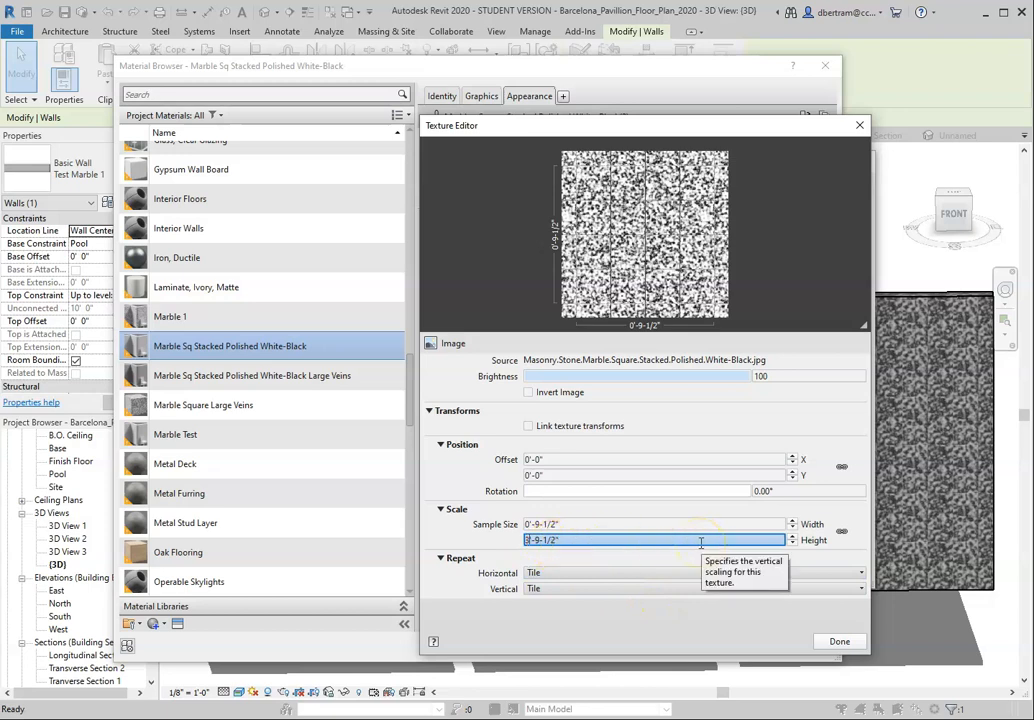
{"action": "left_click", "coordinate": [524, 524]}
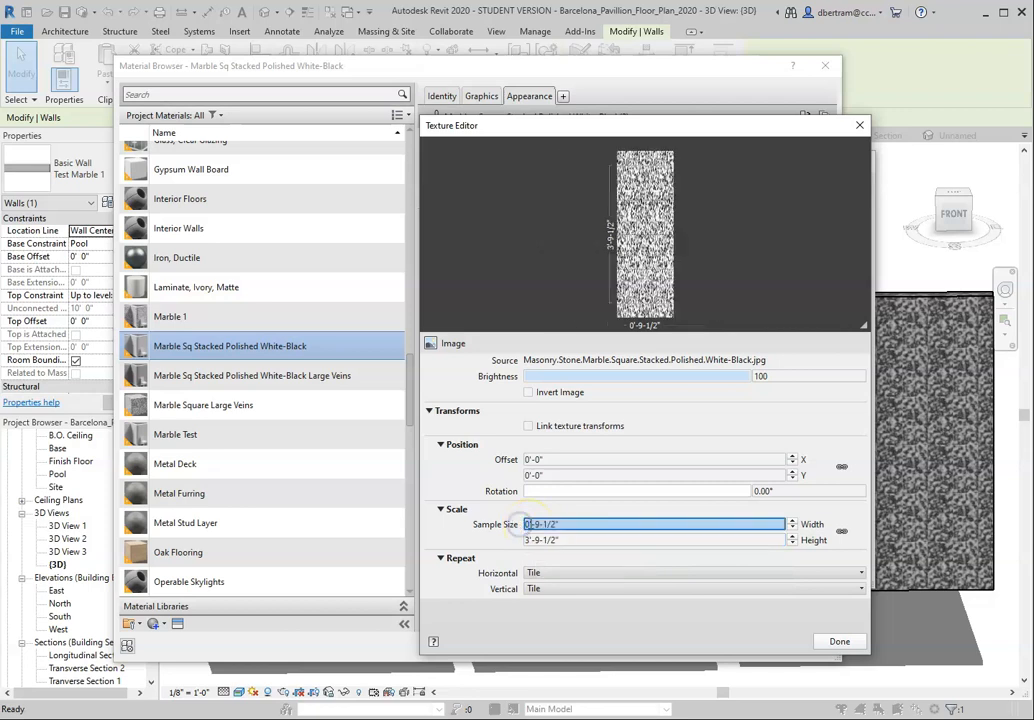
{"action": "left_click", "coordinate": [845, 641]}
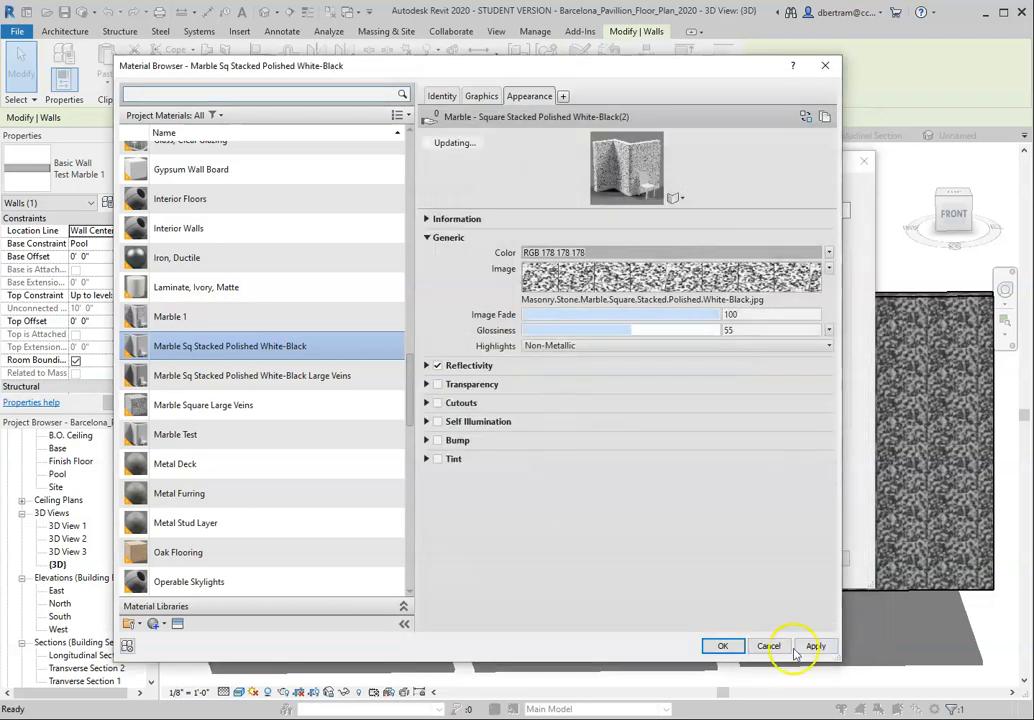
{"action": "left_click", "coordinate": [813, 645]}
{"action": "left_click", "coordinate": [723, 646]}
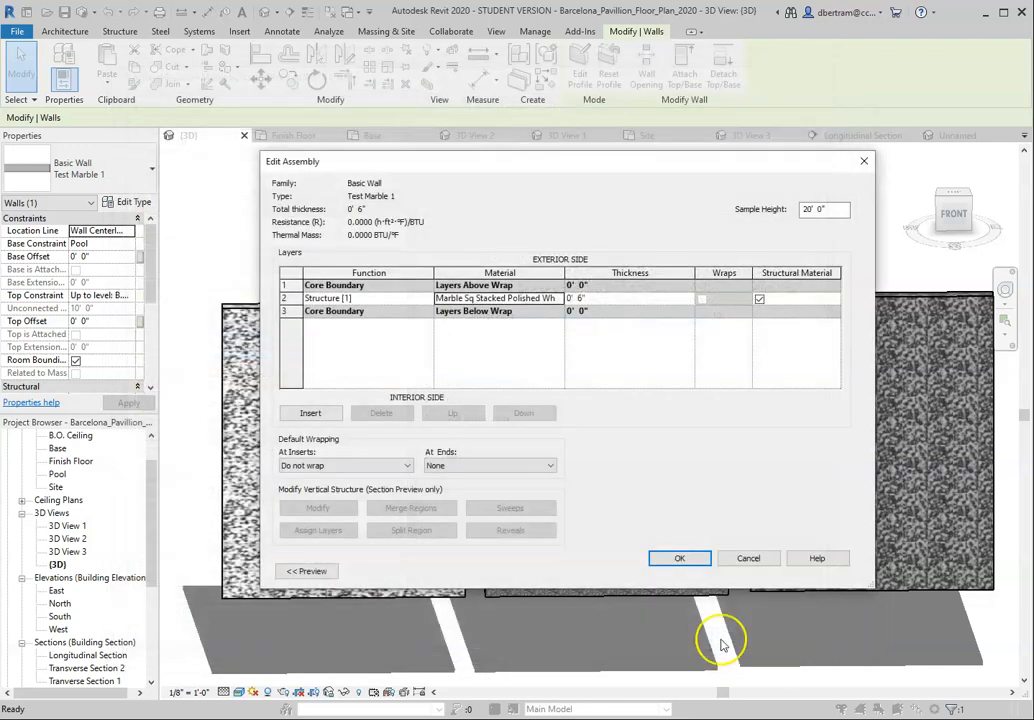
{"action": "left_click", "coordinate": [681, 559]}
{"action": "left_click", "coordinate": [690, 570]}
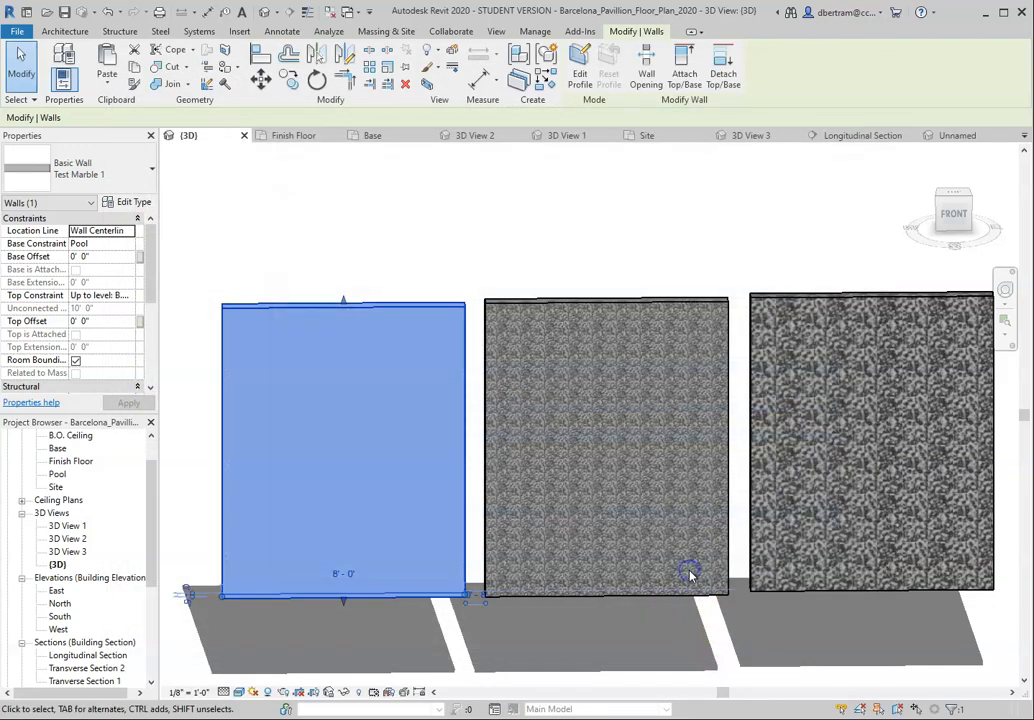
{"action": "left_click", "coordinate": [427, 221]}
Step: Inspect the Test Marble 1 wall's surface, then reopen its structure layer material's appearance image in the Texture Editor
{"action": "scroll", "coordinate": [272, 468], "scroll_direction": "up", "scroll_amount": 2}
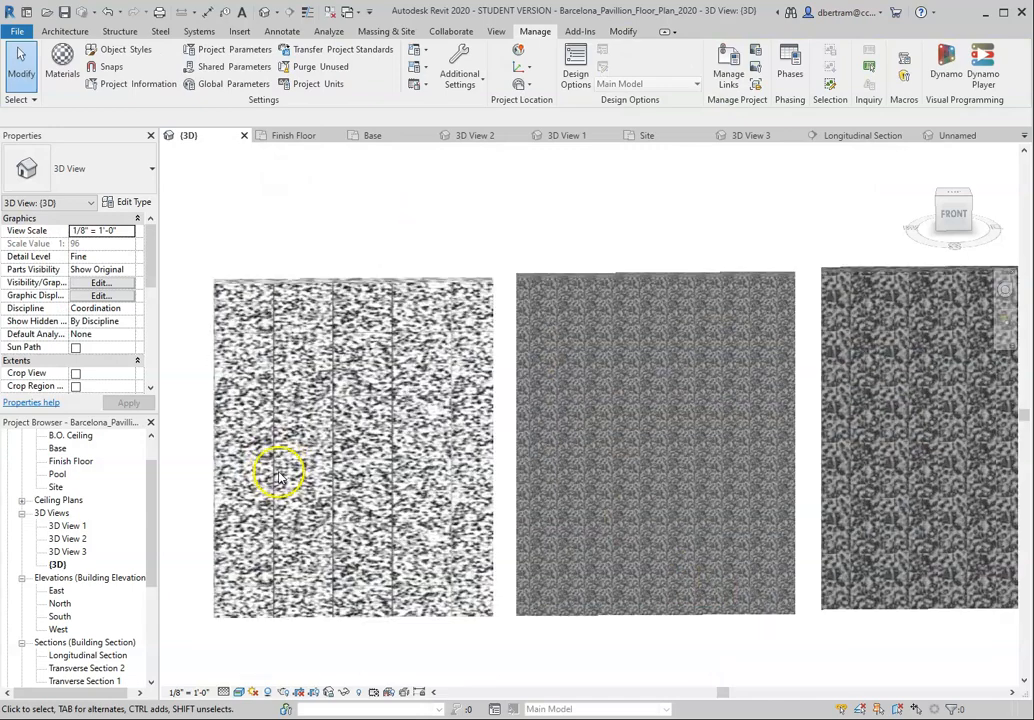
{"action": "scroll", "coordinate": [533, 427], "scroll_direction": "up", "scroll_amount": 1}
{"action": "scroll", "coordinate": [253, 482], "scroll_direction": "up", "scroll_amount": 2}
{"action": "scroll", "coordinate": [262, 480], "scroll_direction": "up", "scroll_amount": 1}
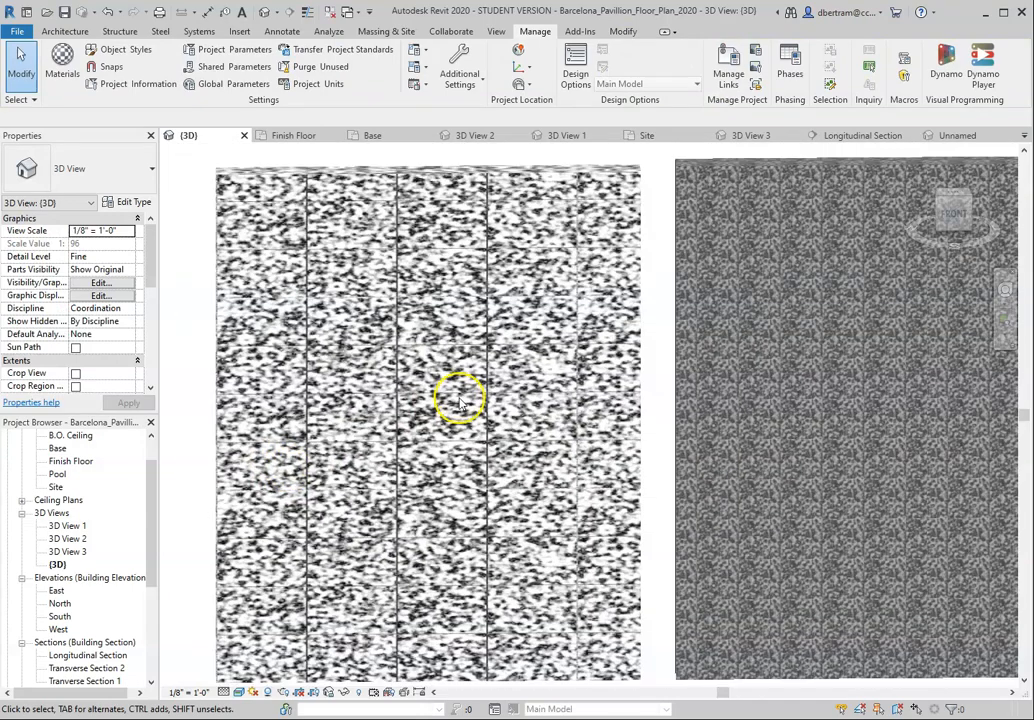
{"action": "scroll", "coordinate": [458, 400], "scroll_direction": "down", "scroll_amount": 2}
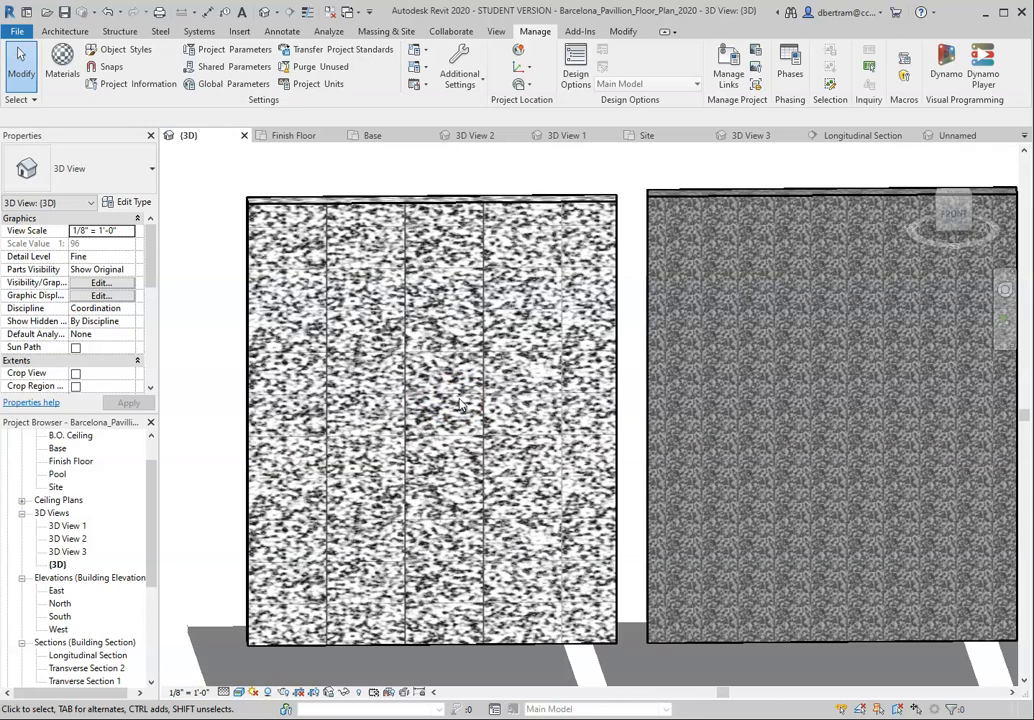
{"action": "left_click", "coordinate": [478, 249]}
{"action": "left_click", "coordinate": [140, 203]}
{"action": "left_click", "coordinate": [653, 300]}
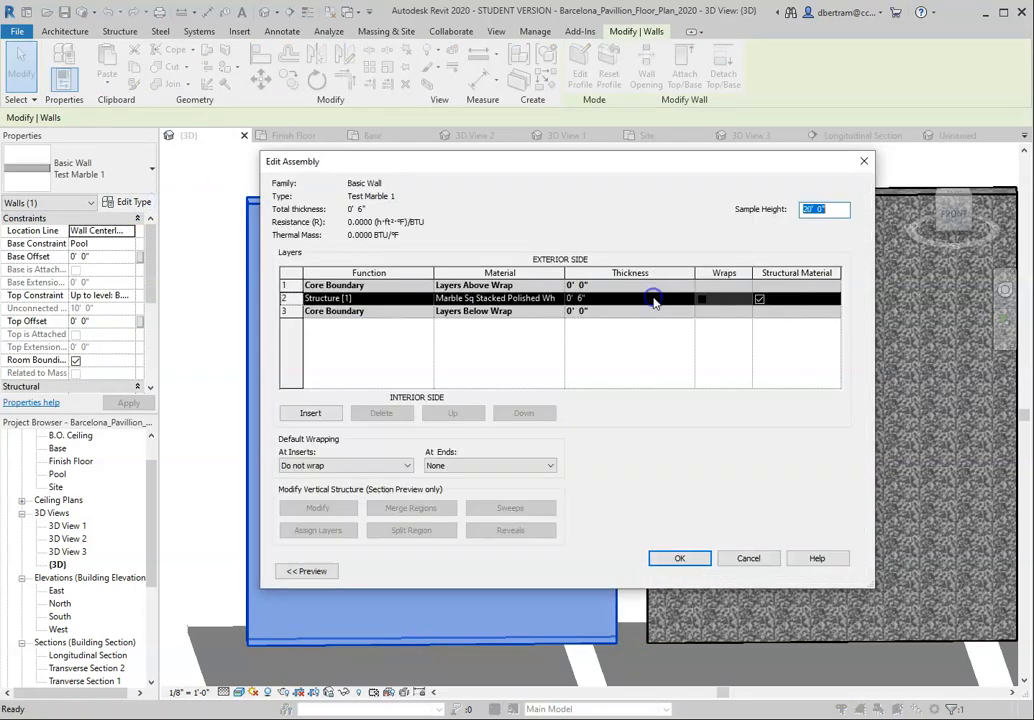
{"action": "left_click", "coordinate": [470, 298]}
{"action": "left_click", "coordinate": [470, 298]}
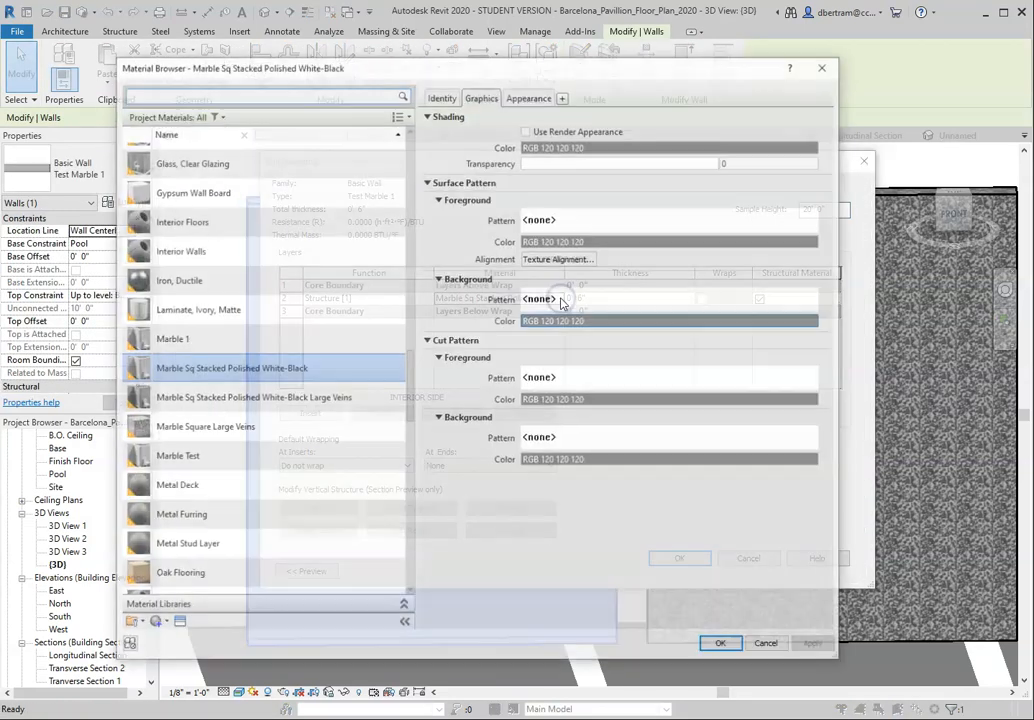
{"action": "left_click", "coordinate": [527, 96]}
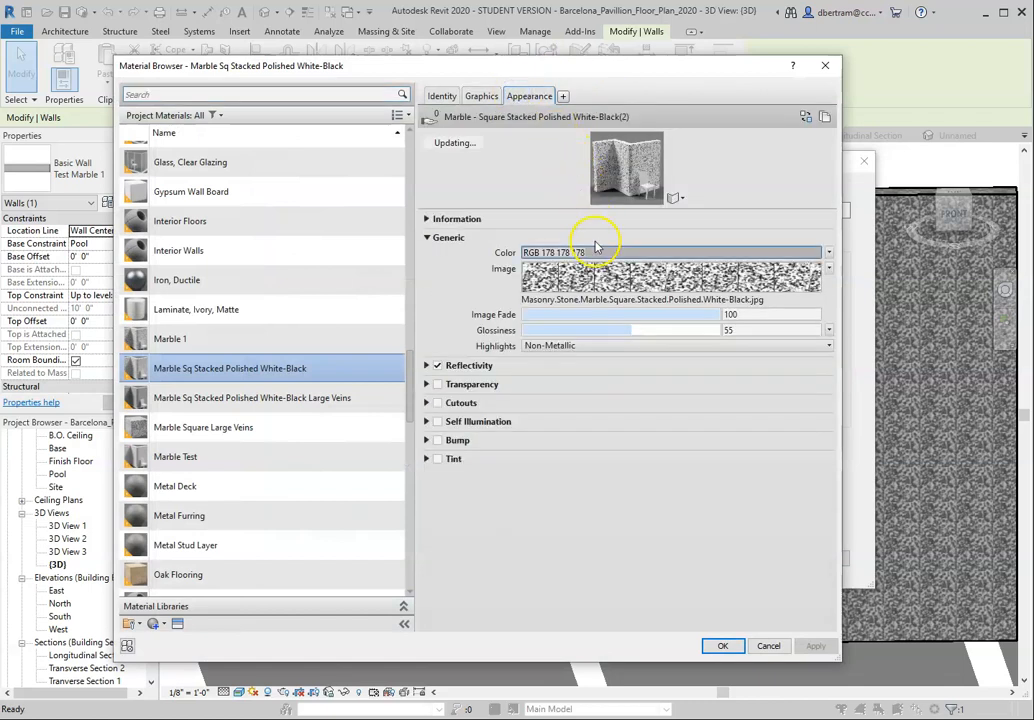
{"action": "left_click", "coordinate": [600, 280]}
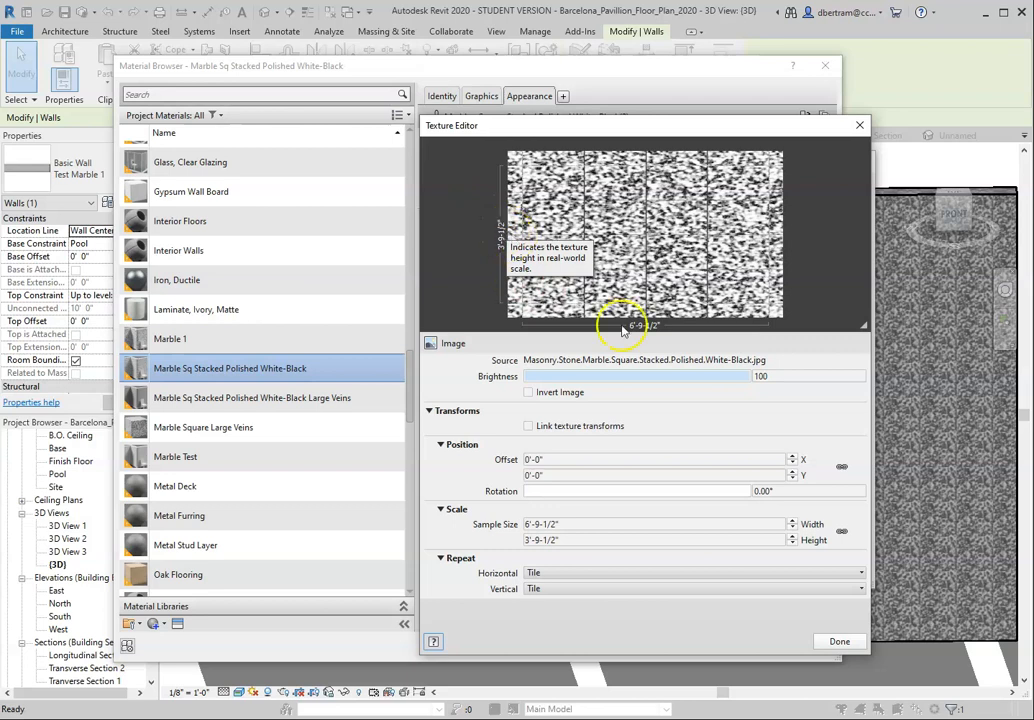
Step: Set the marble texture's sample size to 36'-9-1/2" wide by 18'-9-1/2" high
{"action": "left_click", "coordinate": [528, 541]}
{"action": "left_click_drag", "start_coordinate": [531, 541], "coordinate": [523, 538]}
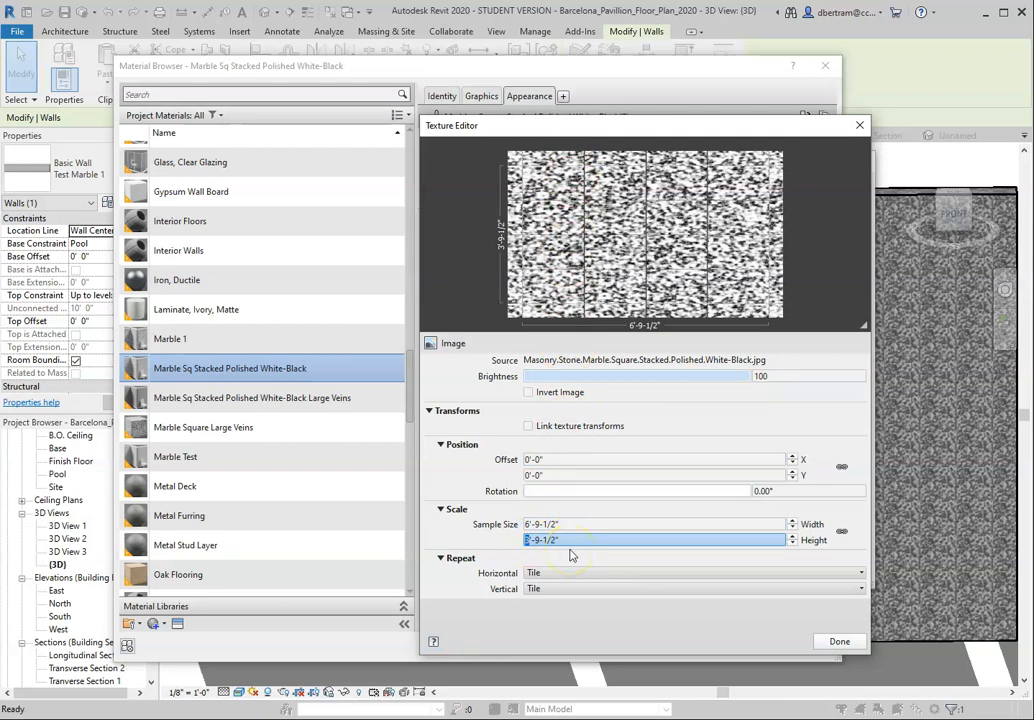
{"action": "type", "text": "18"}
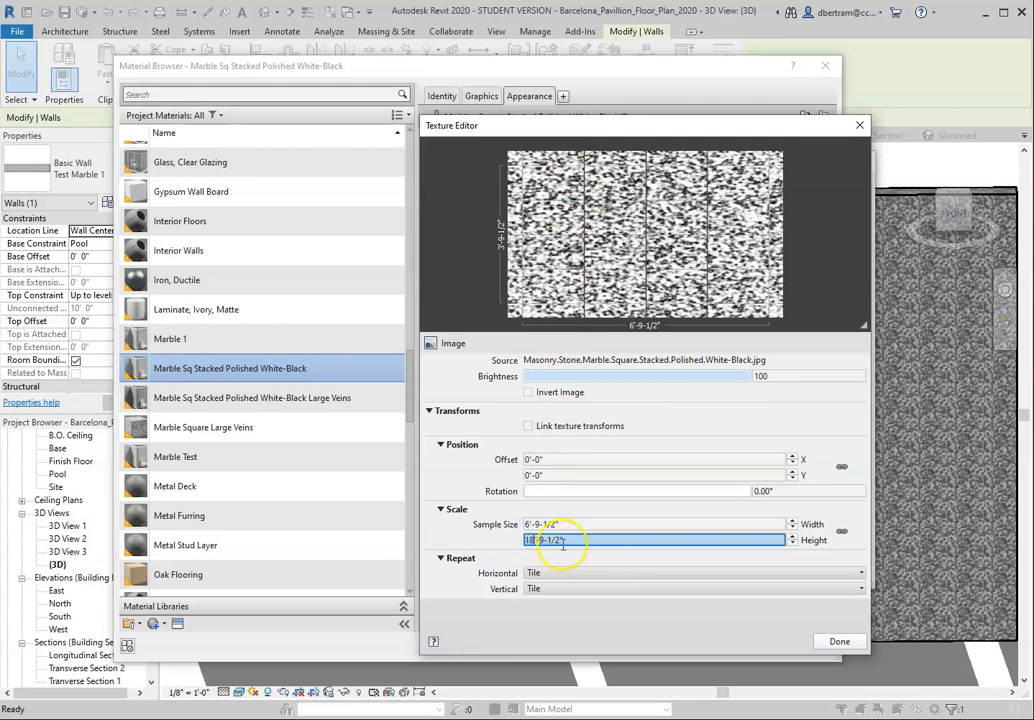
{"action": "left_click", "coordinate": [524, 524]}
{"action": "left_click_drag", "start_coordinate": [523, 525], "coordinate": [528, 525]}
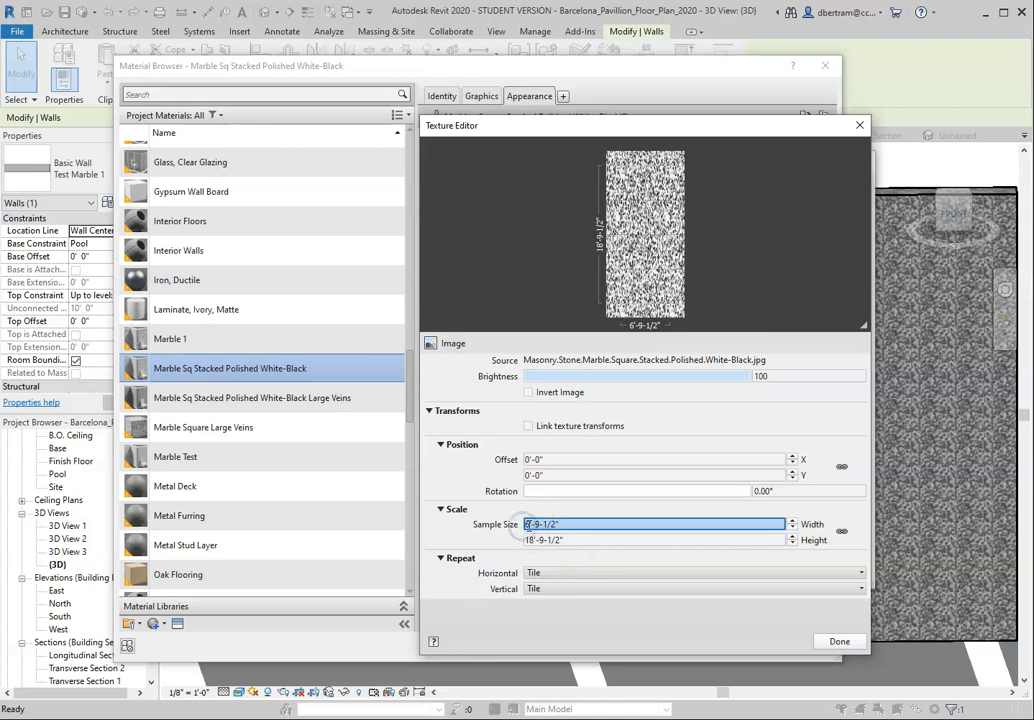
{"action": "type", "text": "36"}
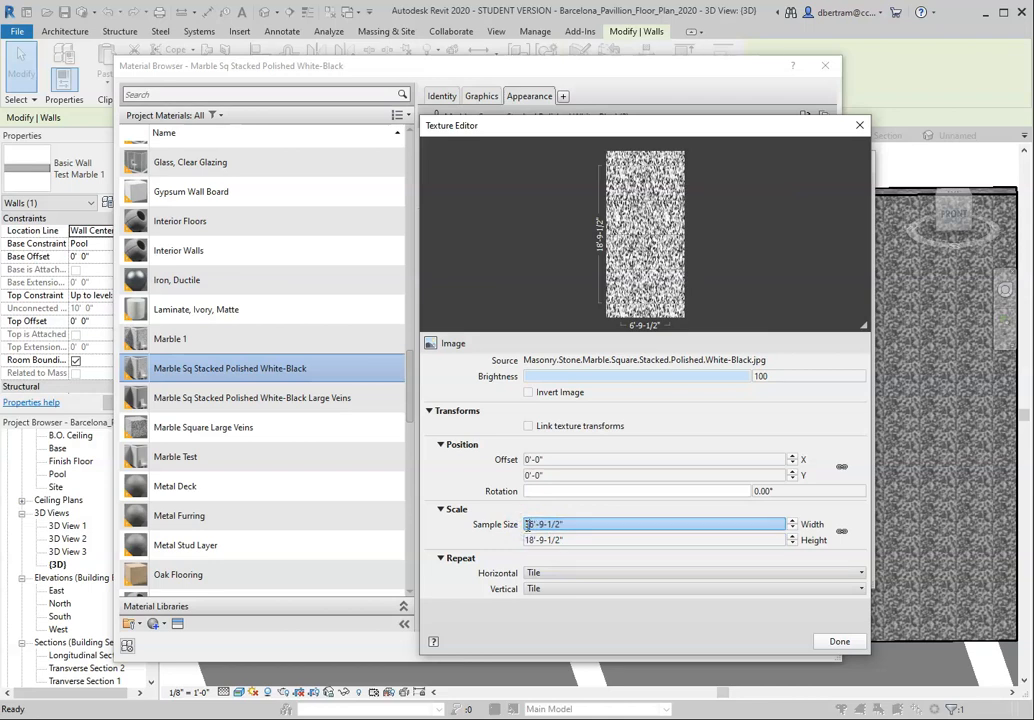
Step: Apply the material change, confirm the Test Marble 1 wall assembly and type, and clear the selection
{"action": "left_click", "coordinate": [838, 641]}
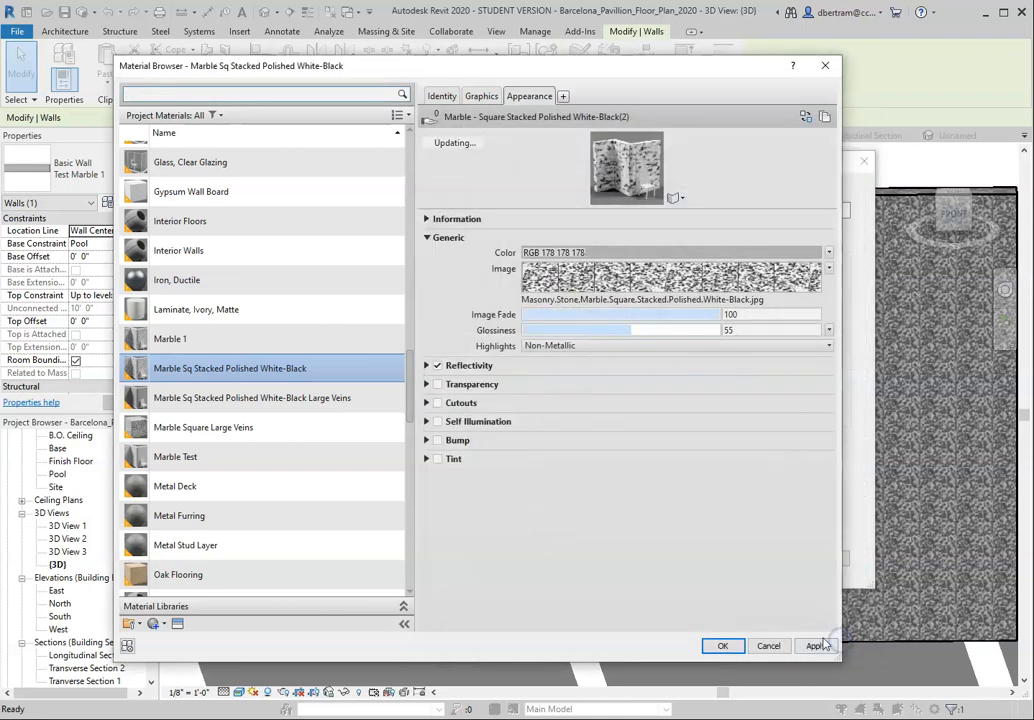
{"action": "left_click", "coordinate": [813, 646]}
{"action": "left_click", "coordinate": [722, 645]}
{"action": "left_click", "coordinate": [683, 625]}
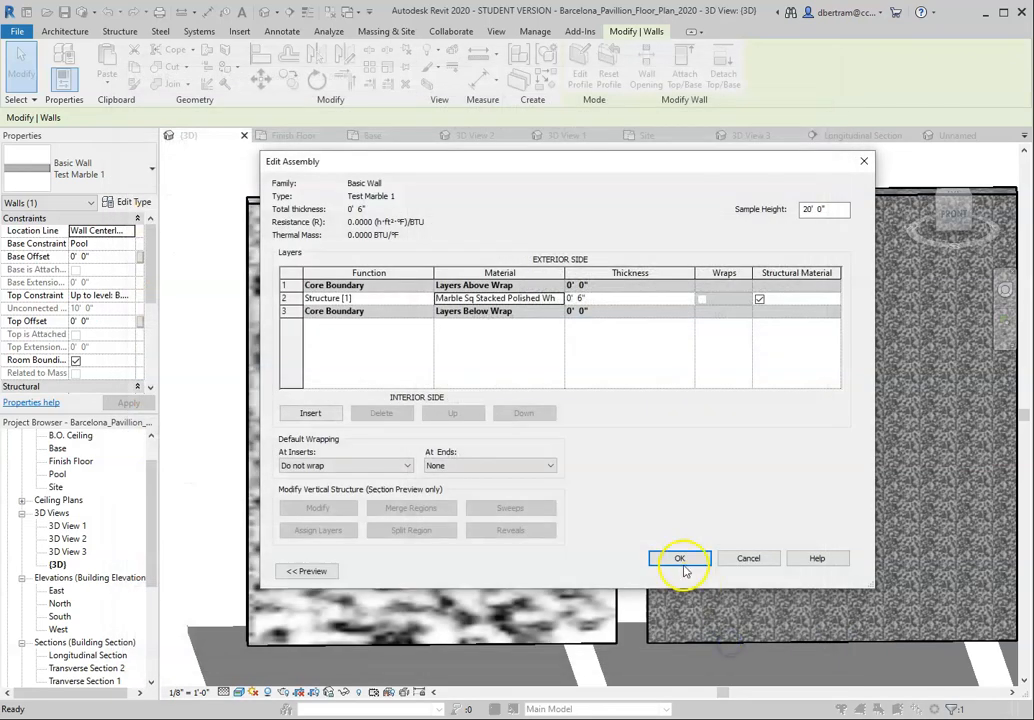
{"action": "left_click", "coordinate": [683, 563]}
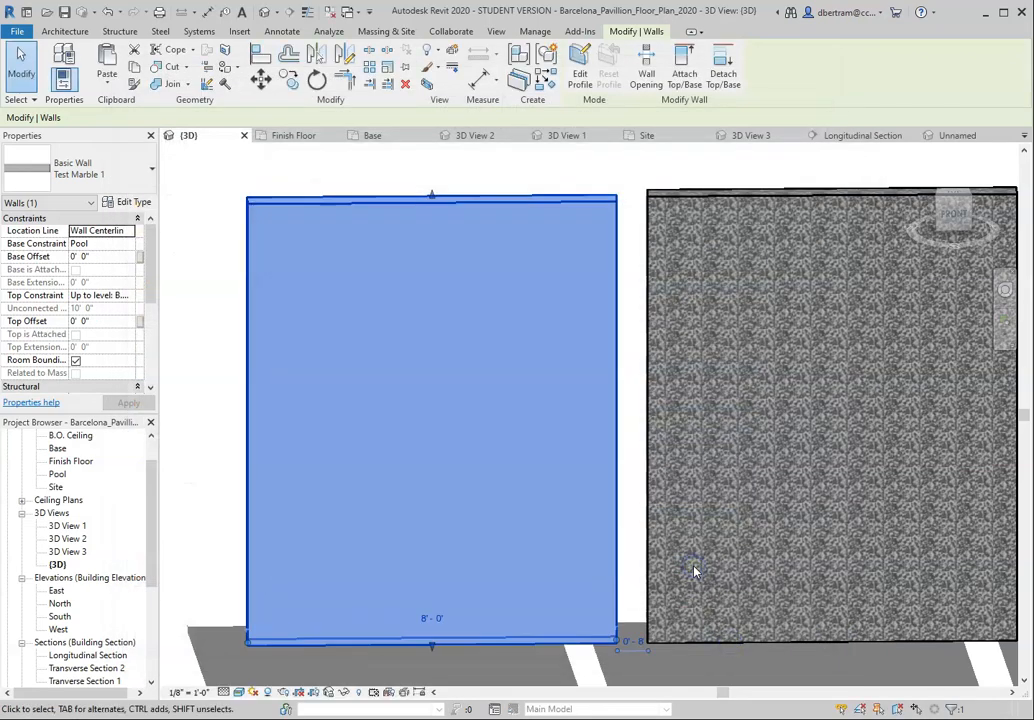
{"action": "left_click", "coordinate": [596, 167]}
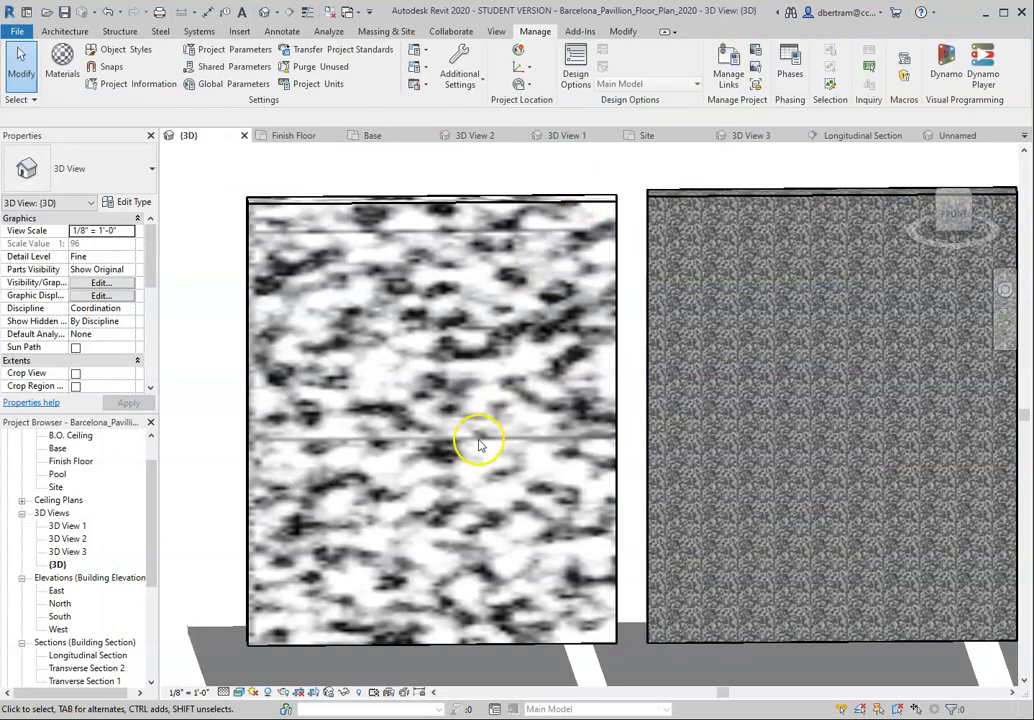
Step: Open the Test Marble 2 wall type's structure layer material and bring up its Large Veins appearance image in the Texture Editor
{"action": "scroll", "coordinate": [430, 372], "scroll_direction": "down", "scroll_amount": 2}
{"action": "scroll", "coordinate": [430, 375], "scroll_direction": "up", "scroll_amount": 2}
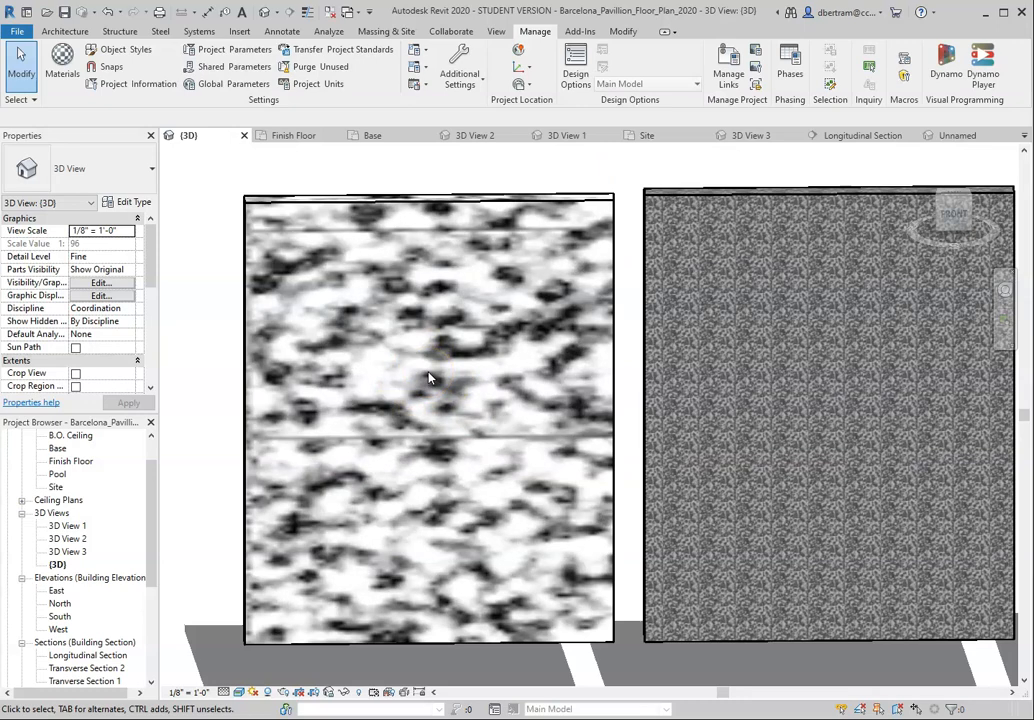
{"action": "scroll", "coordinate": [340, 395], "scroll_direction": "down", "scroll_amount": 2}
{"action": "scroll", "coordinate": [669, 397], "scroll_direction": "up", "scroll_amount": 2}
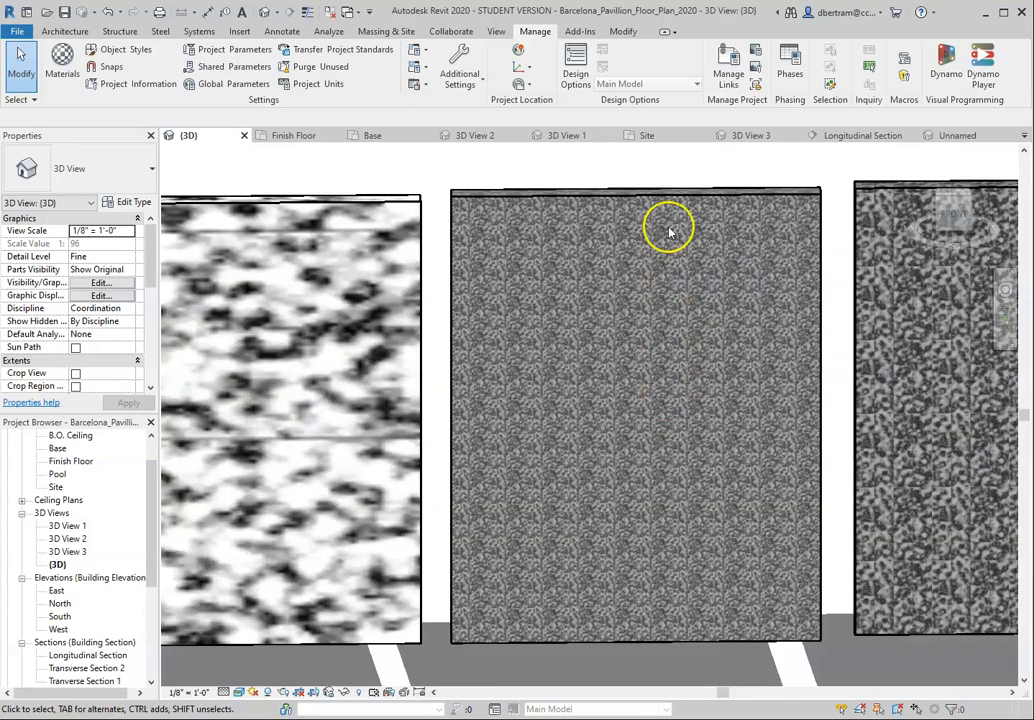
{"action": "left_click", "coordinate": [669, 195]}
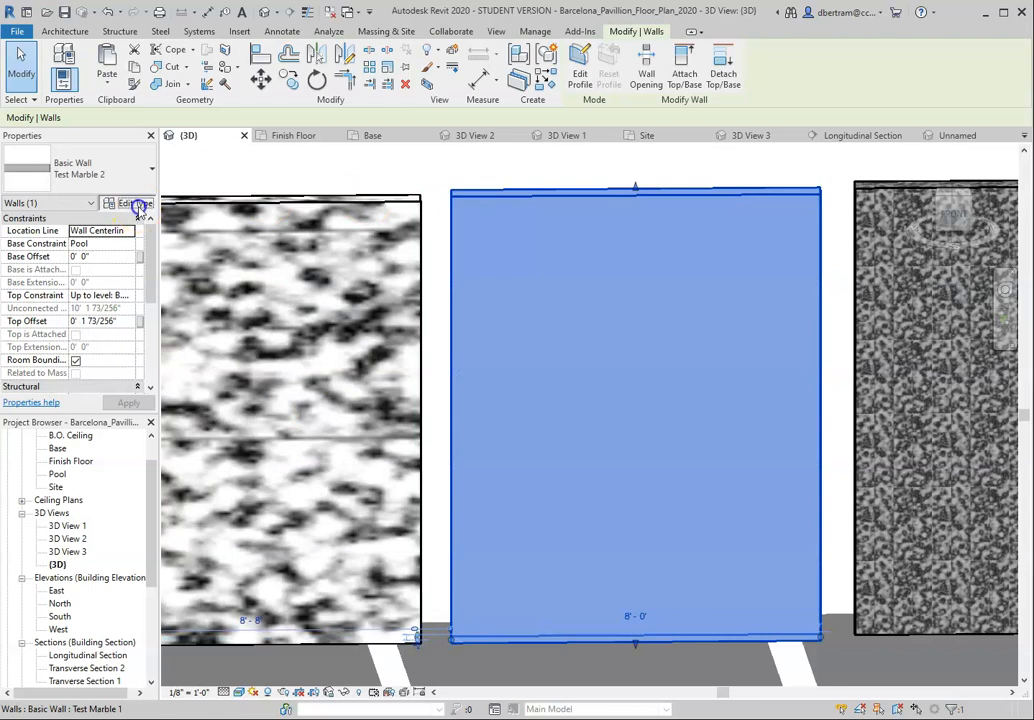
{"action": "left_click", "coordinate": [139, 205]}
{"action": "left_click", "coordinate": [729, 299]}
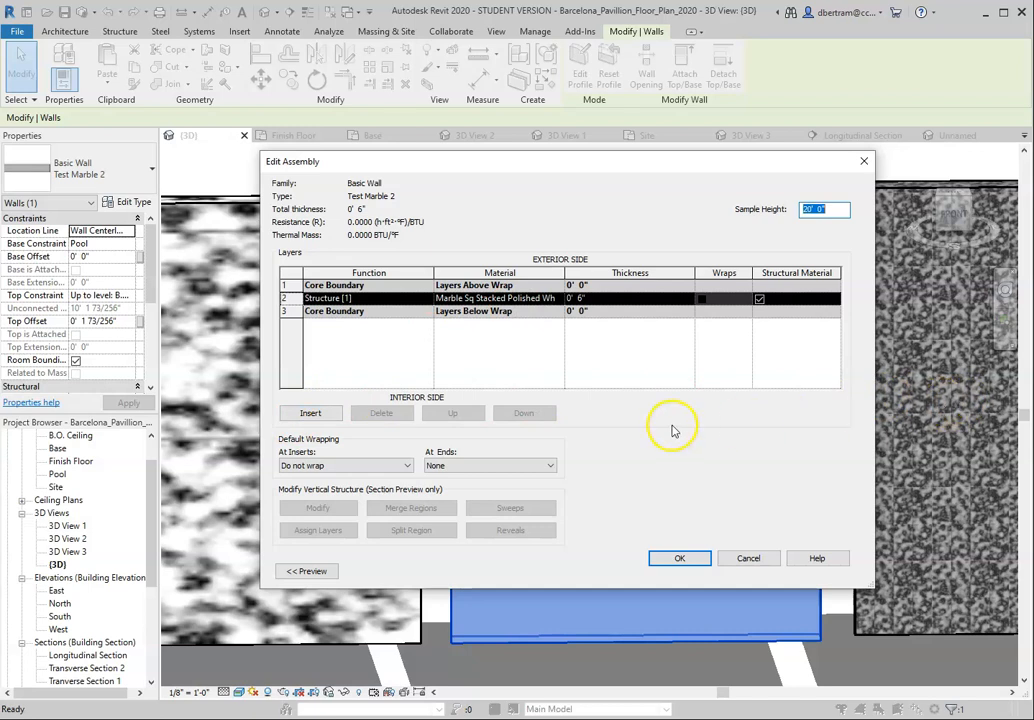
{"action": "left_click", "coordinate": [515, 298]}
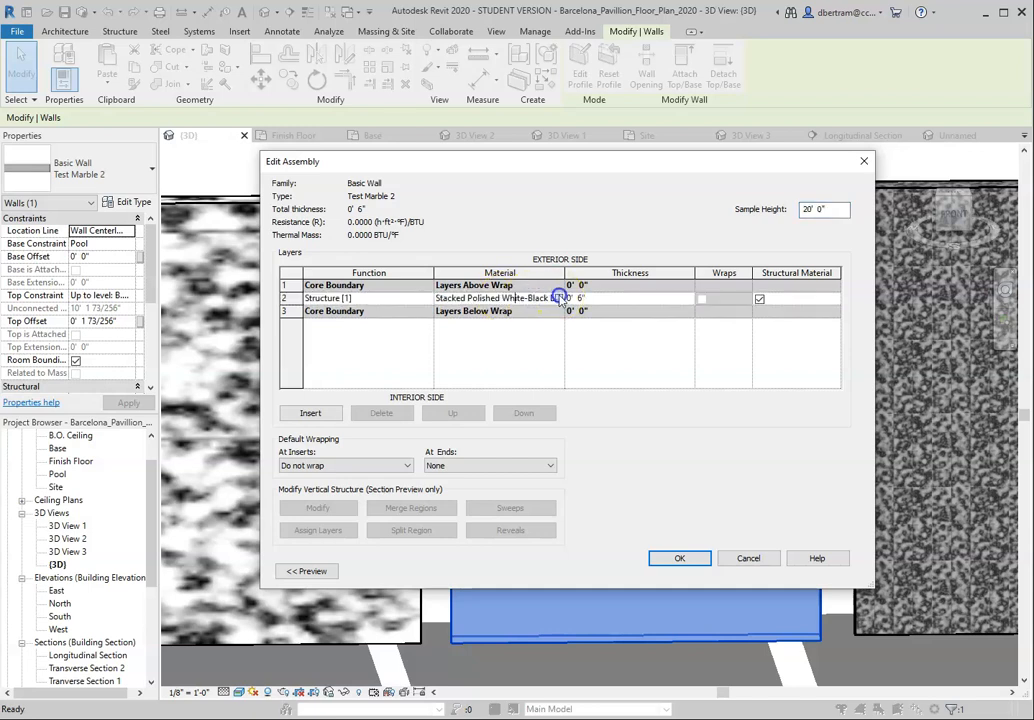
{"action": "left_click", "coordinate": [560, 299]}
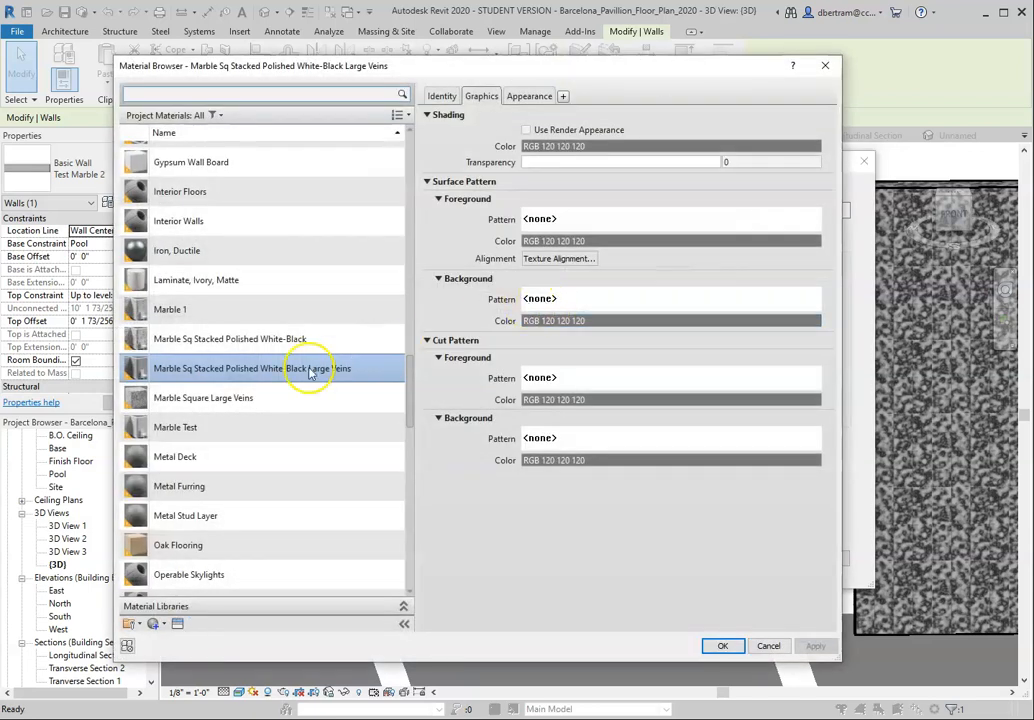
{"action": "left_click", "coordinate": [535, 96]}
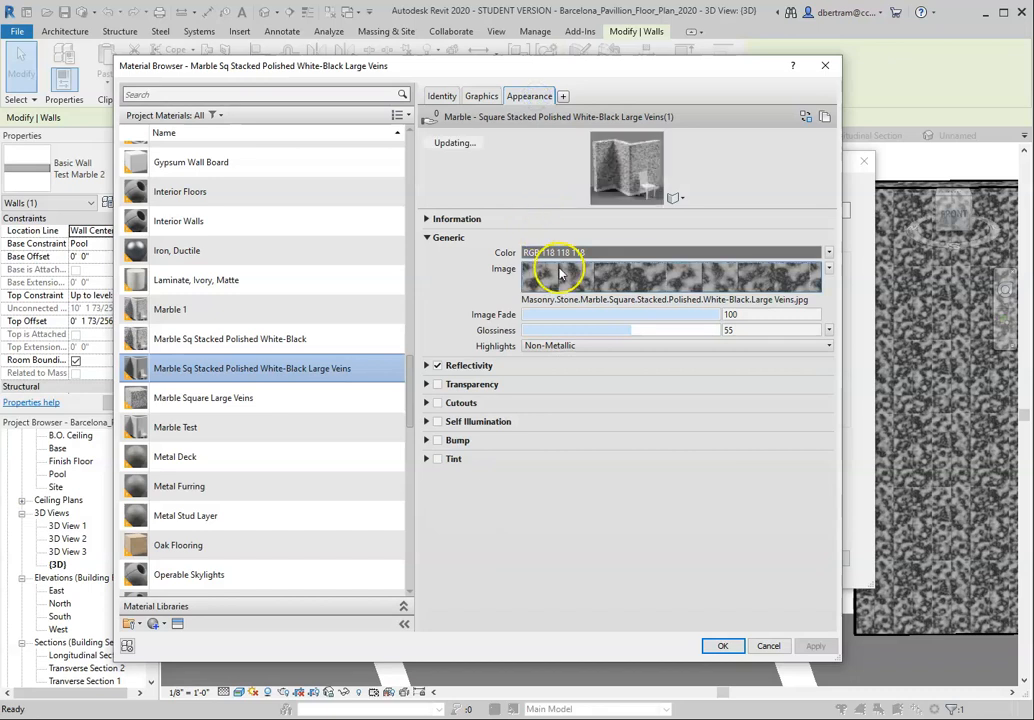
{"action": "left_click", "coordinate": [560, 270]}
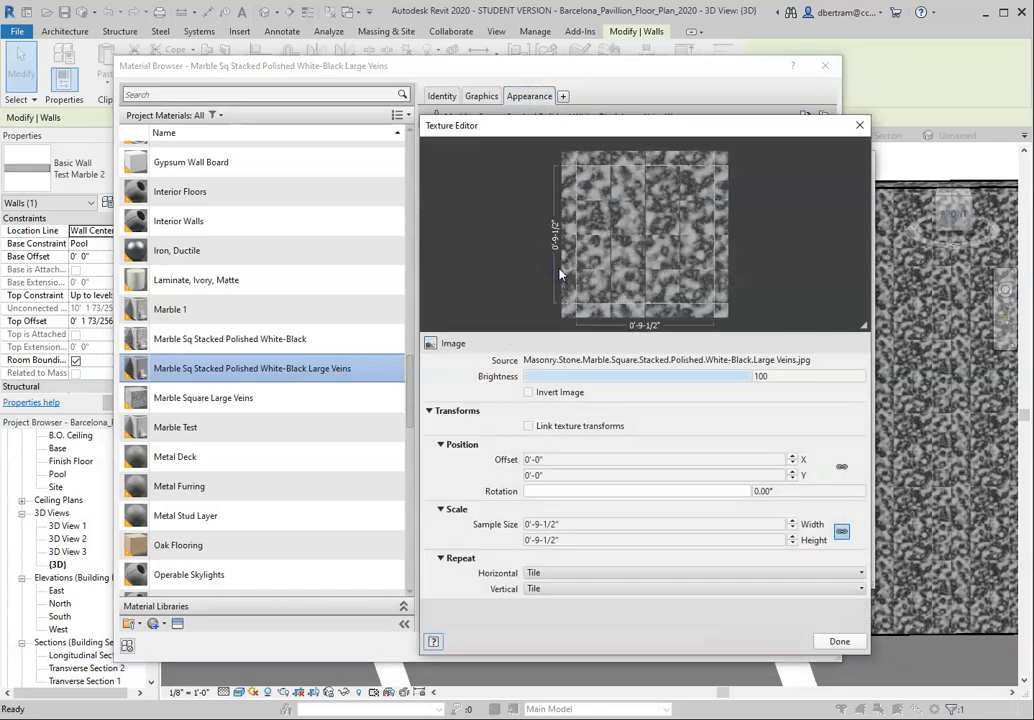
Step: Unlink the Large Veins texture's sample proportions, set its width to 12'-9-1/2", and increase the sample height
{"action": "left_click", "coordinate": [527, 524]}
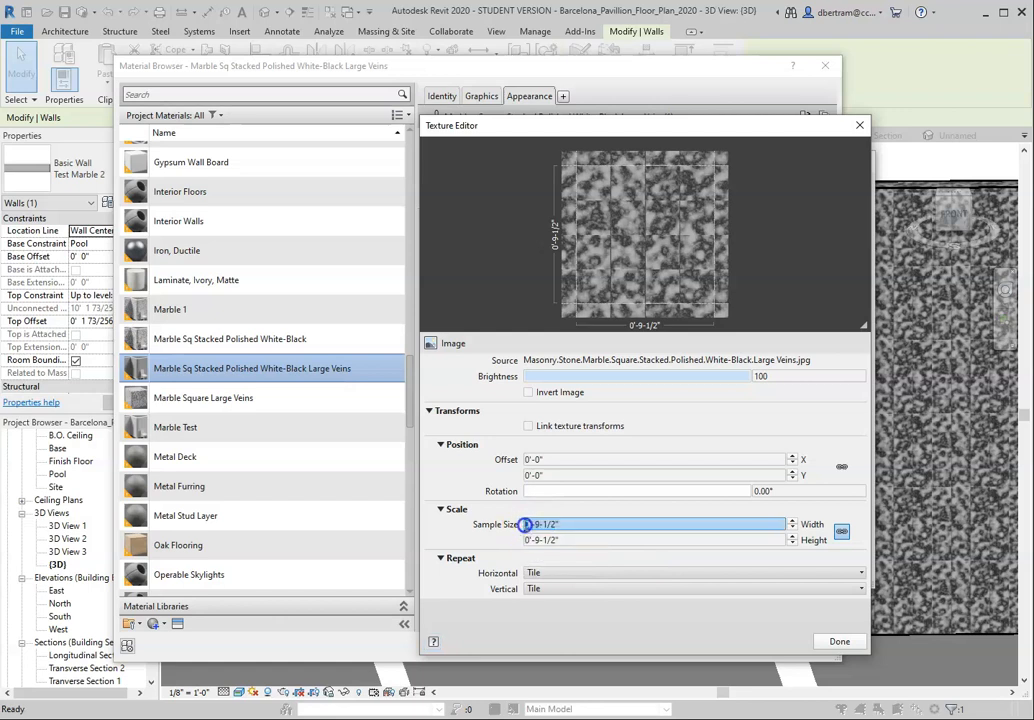
{"action": "left_click", "coordinate": [841, 531]}
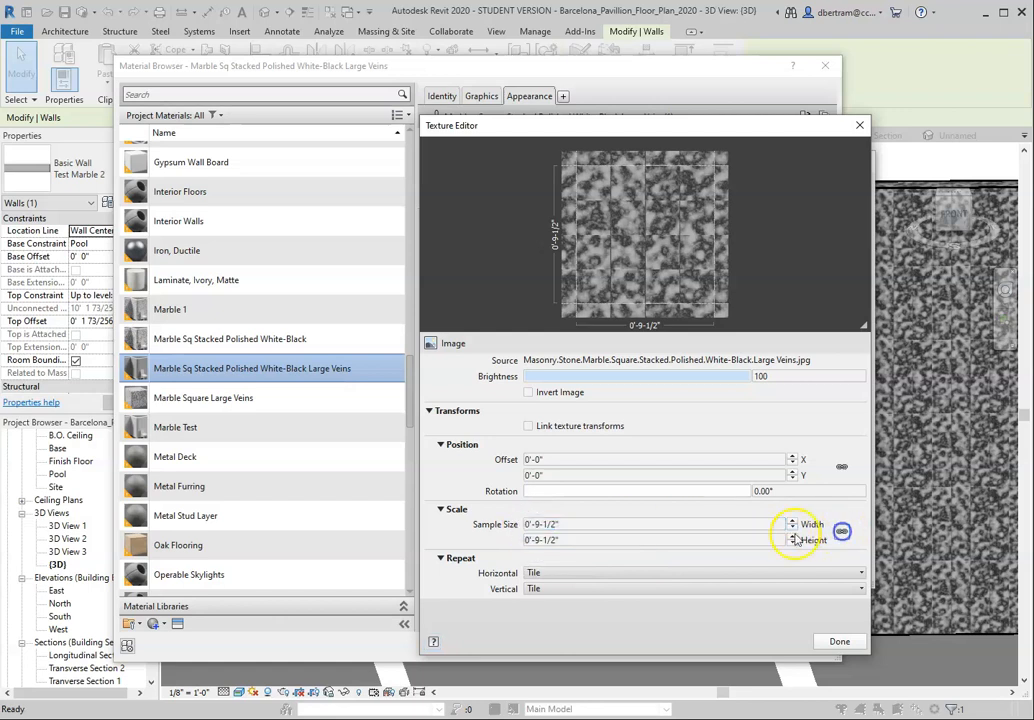
{"action": "left_click", "coordinate": [526, 524]}
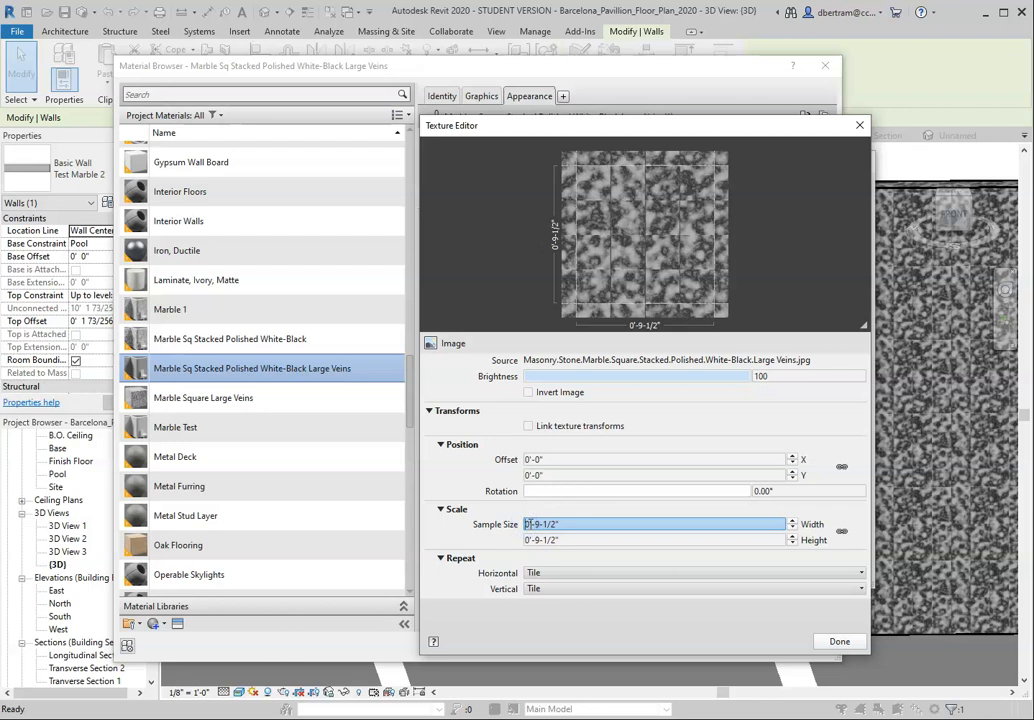
{"action": "left_click", "coordinate": [528, 524]}
{"action": "type", "text": "12"}
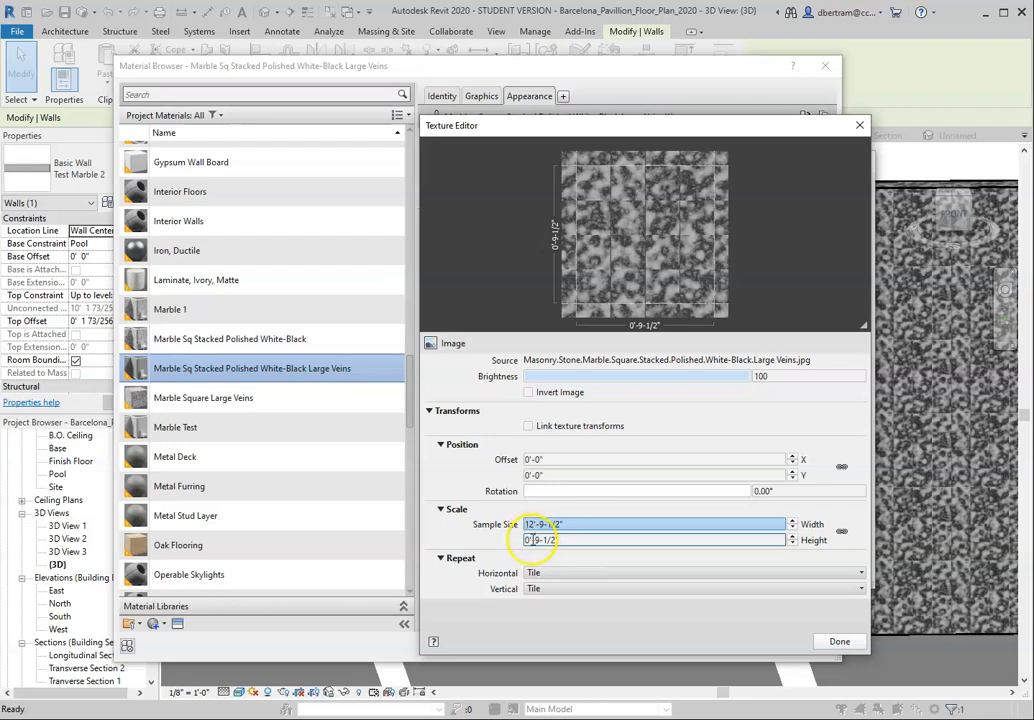
{"action": "left_click", "coordinate": [529, 540]}
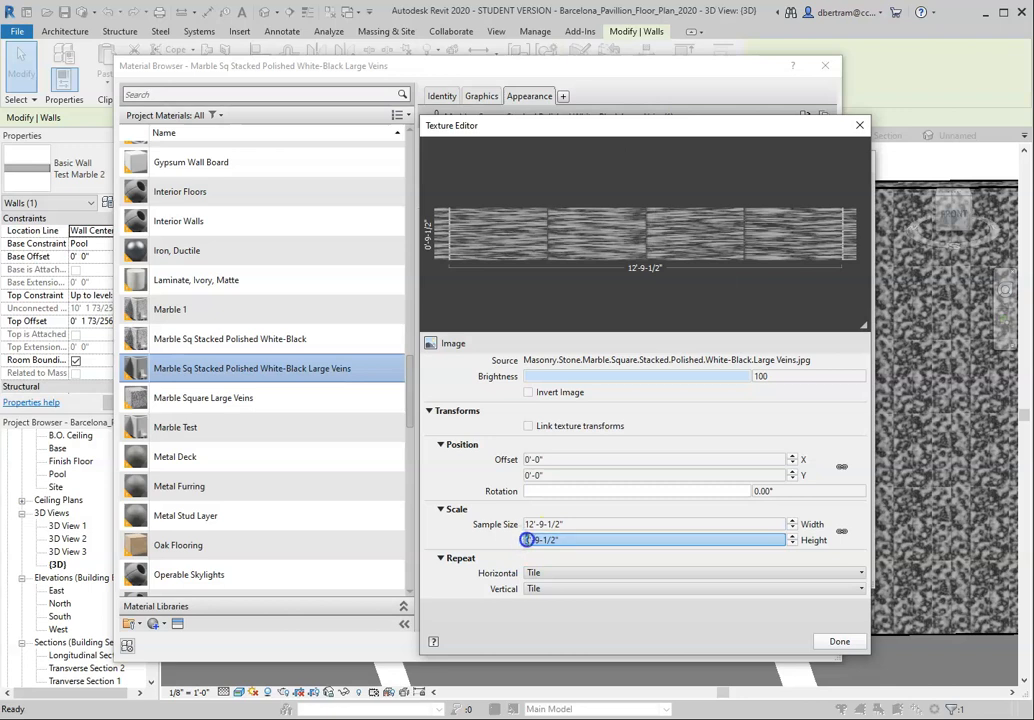
Step: Accept the texture and material changes, confirm the Test Marble 2 wall assembly and type, and clear the selection
{"action": "left_click", "coordinate": [840, 641]}
{"action": "left_click", "coordinate": [722, 645]}
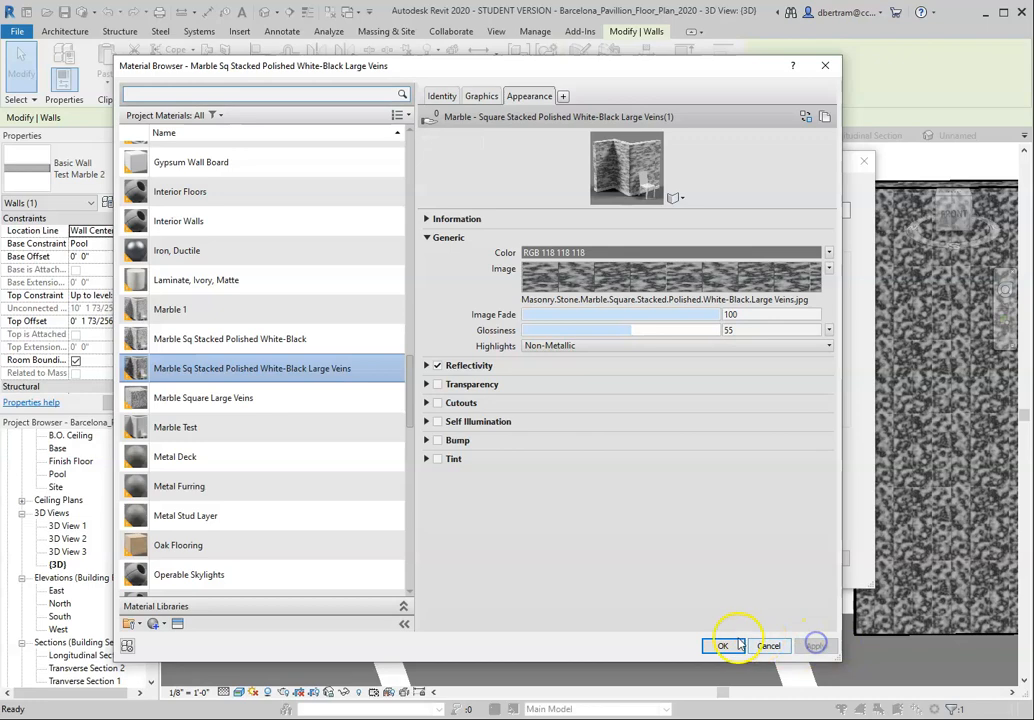
{"action": "left_click", "coordinate": [685, 621]}
{"action": "left_click", "coordinate": [694, 570]}
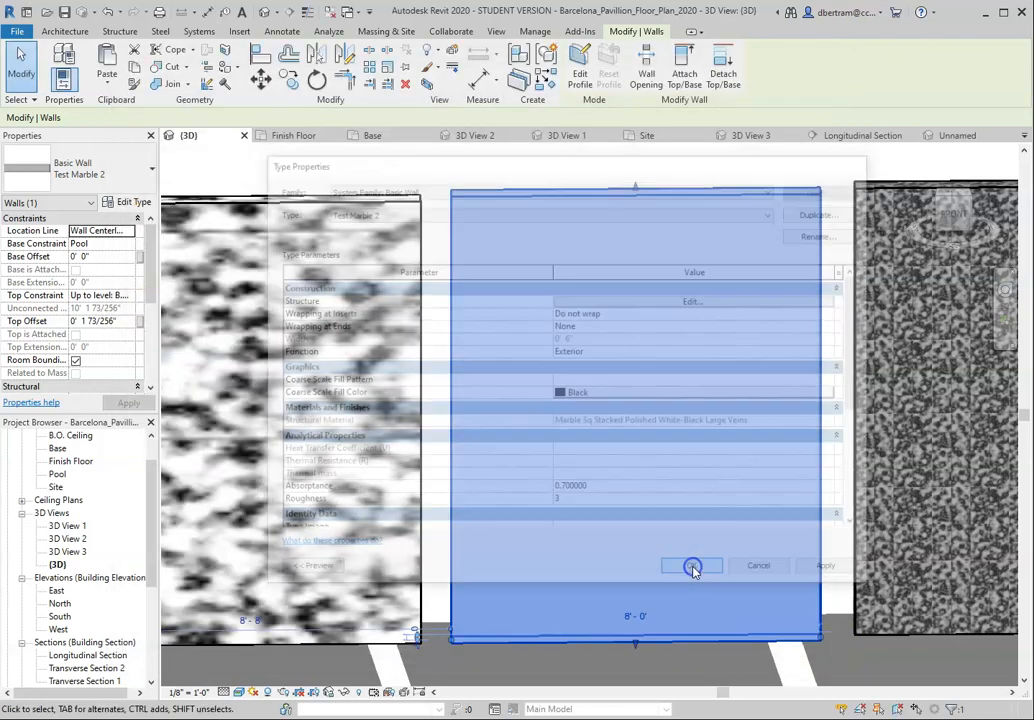
{"action": "left_click", "coordinate": [680, 173]}
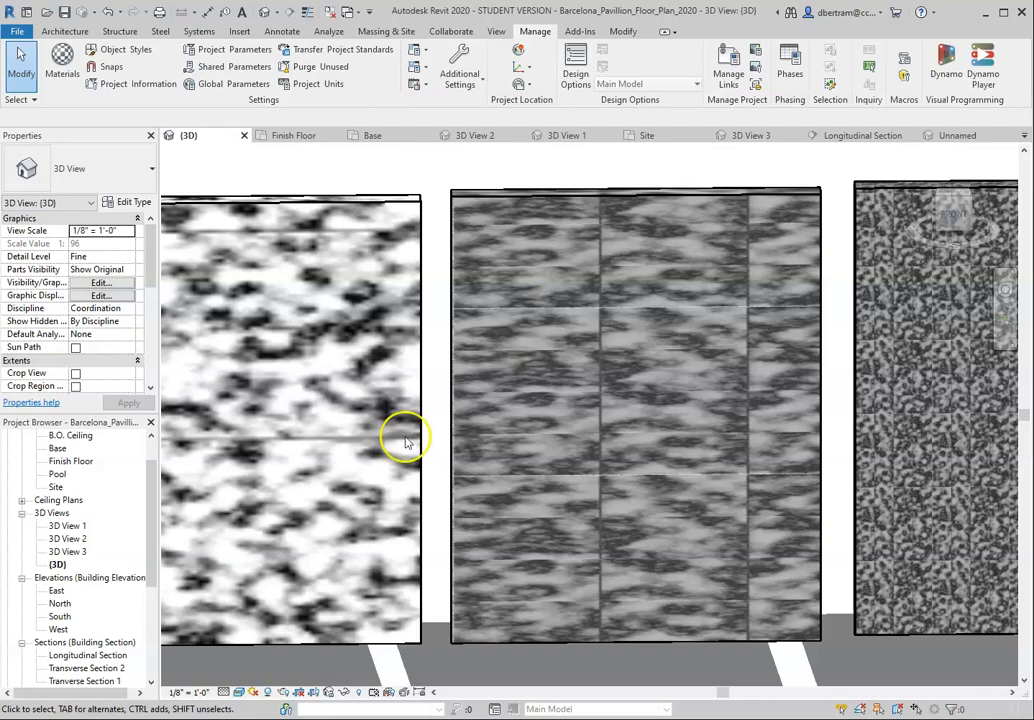
Step: Examine the three marble test walls near and far to compare their texture scale, stretching and repeat
{"action": "scroll", "coordinate": [397, 438], "scroll_direction": "down", "scroll_amount": 3}
{"action": "scroll", "coordinate": [780, 462], "scroll_direction": "up", "scroll_amount": 1}
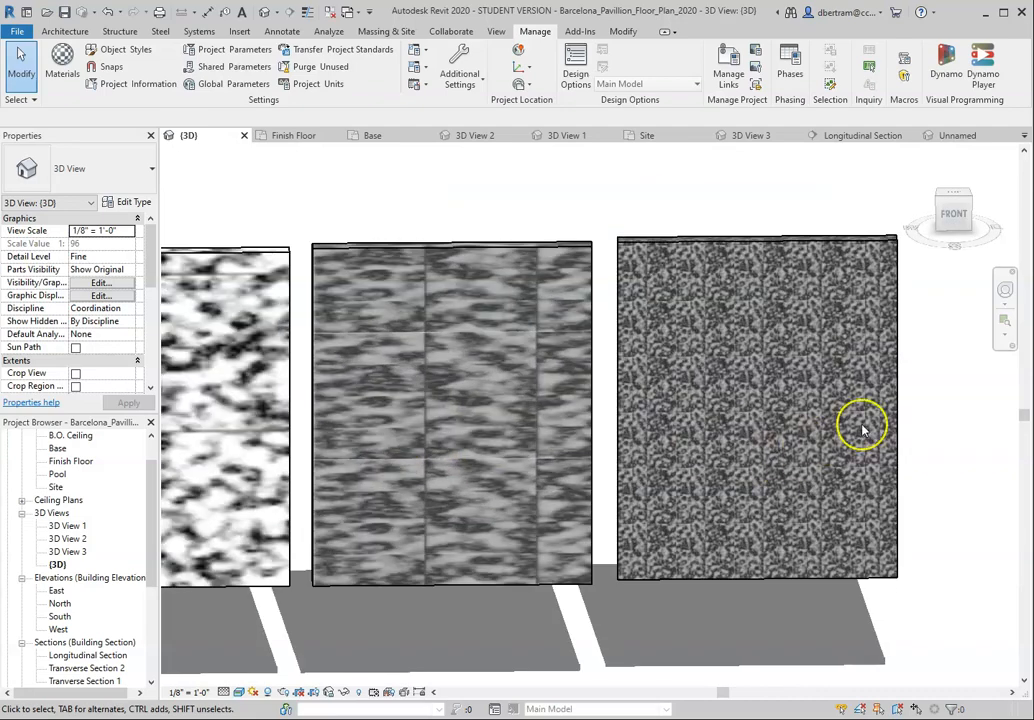
{"action": "scroll", "coordinate": [855, 441], "scroll_direction": "up", "scroll_amount": 3}
{"action": "scroll", "coordinate": [832, 458], "scroll_direction": "down", "scroll_amount": 3}
{"action": "scroll", "coordinate": [832, 458], "scroll_direction": "down", "scroll_amount": 2}
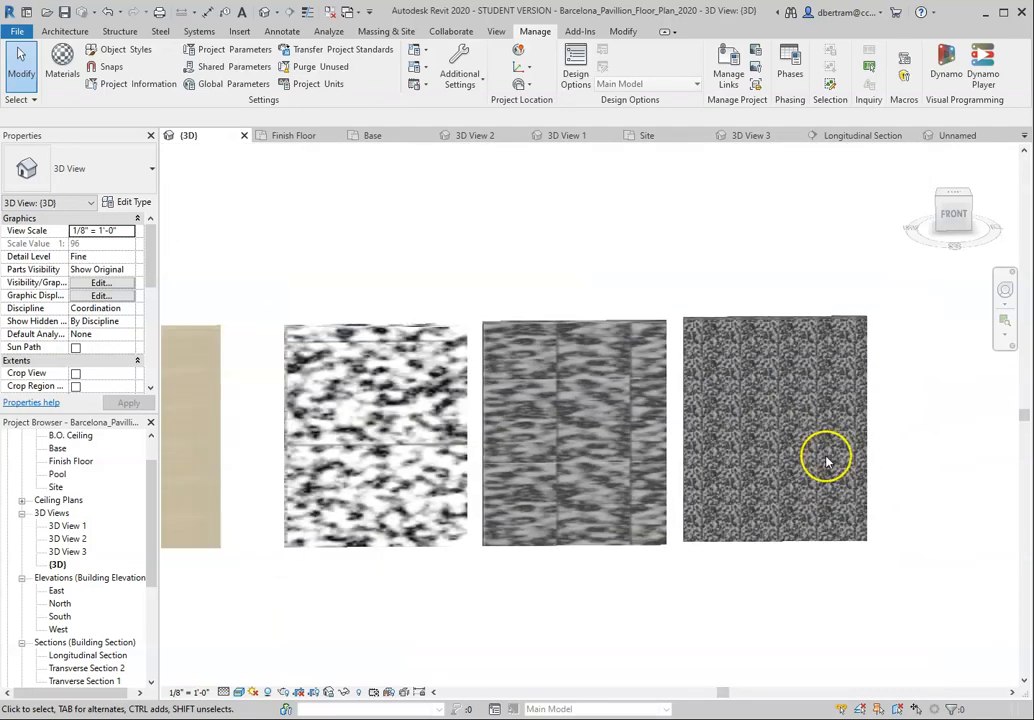
{"action": "scroll", "coordinate": [438, 473], "scroll_direction": "up", "scroll_amount": 2}
{"action": "scroll", "coordinate": [427, 473], "scroll_direction": "down", "scroll_amount": 1}
{"action": "scroll", "coordinate": [790, 470], "scroll_direction": "up", "scroll_amount": 1}
{"action": "scroll", "coordinate": [612, 450], "scroll_direction": "down", "scroll_amount": 1}
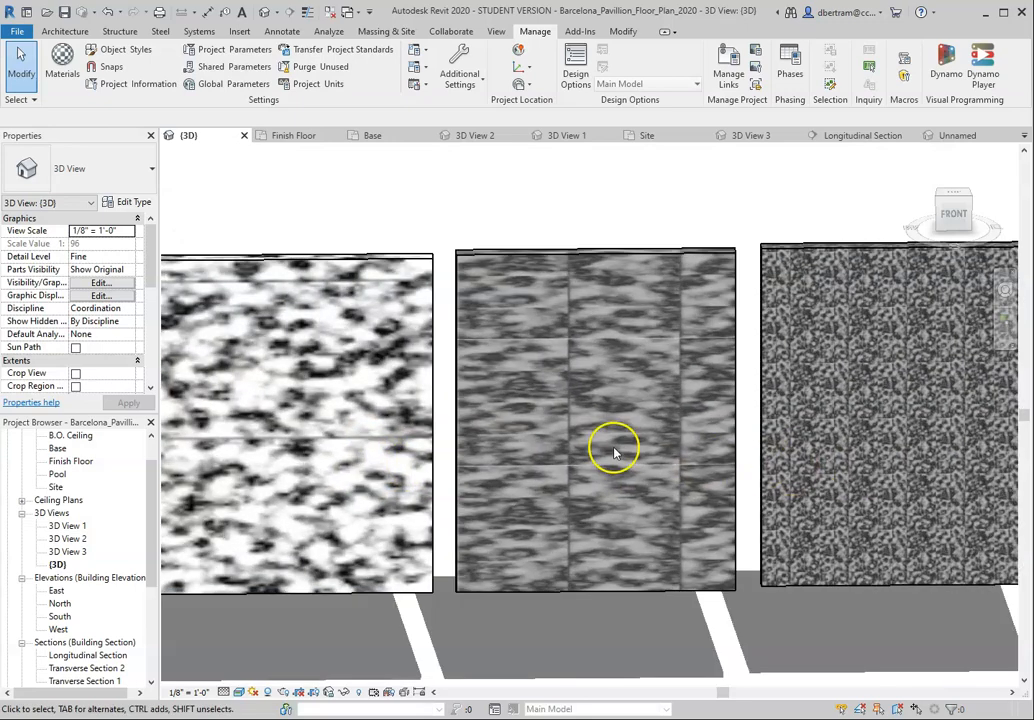
{"action": "scroll", "coordinate": [512, 445], "scroll_direction": "up", "scroll_amount": 1}
{"action": "scroll", "coordinate": [715, 512], "scroll_direction": "down", "scroll_amount": 1}
{"action": "scroll", "coordinate": [716, 460], "scroll_direction": "up", "scroll_amount": 2}
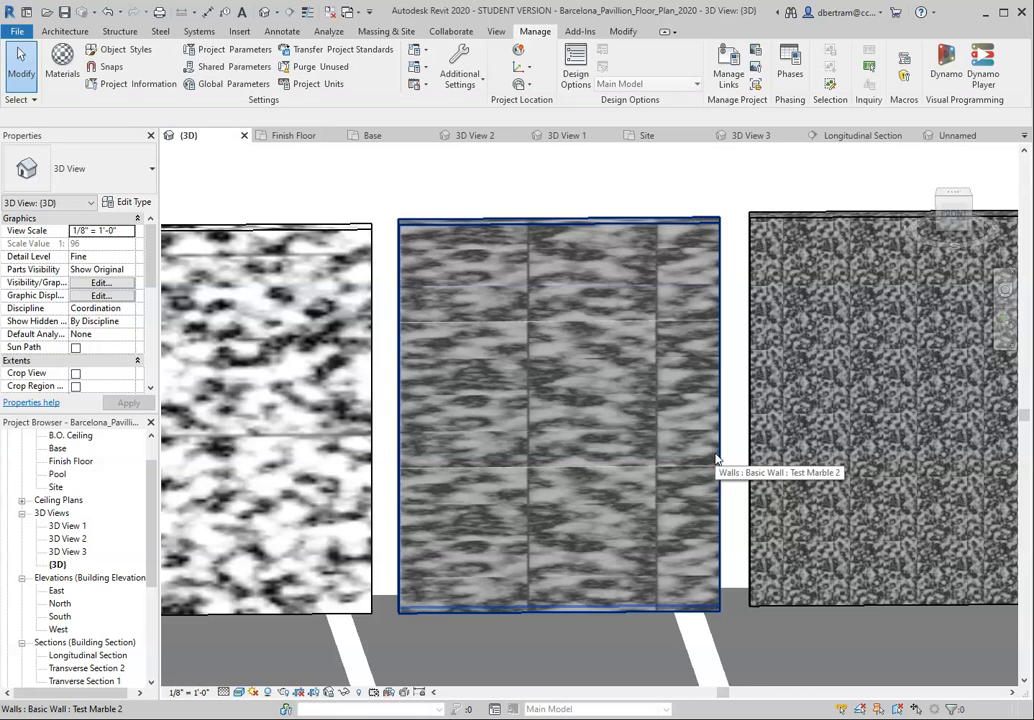
{"action": "left_click", "coordinate": [397, 632]}
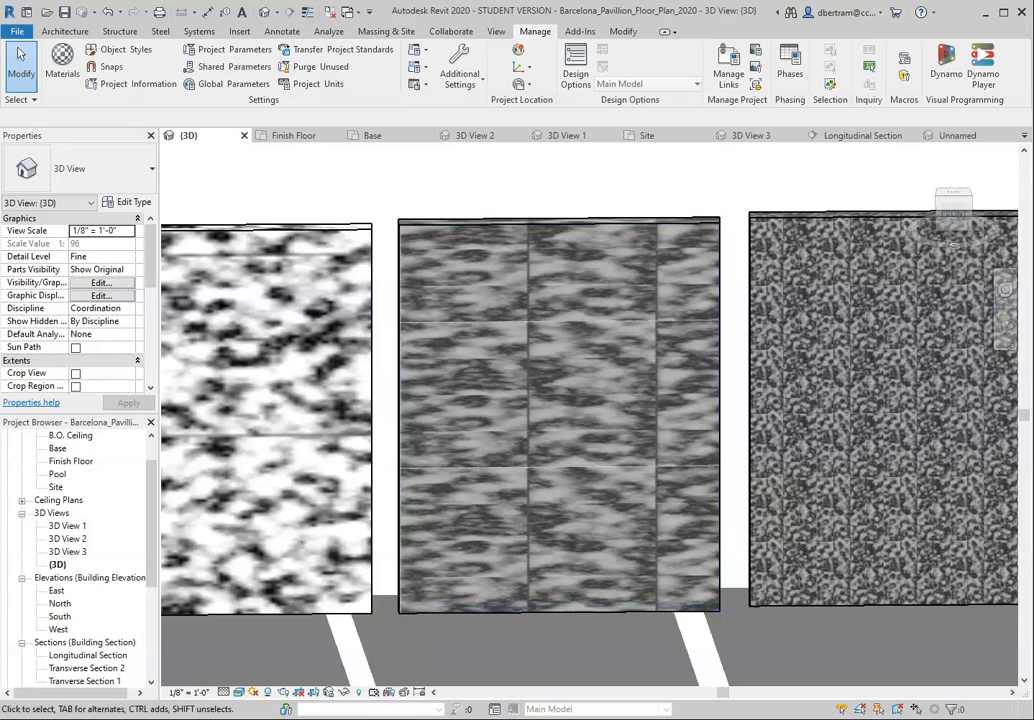
Step: Switch to File Explorer's Pavilion Material Studies folder and preview the Cloud_Standard_Large and Cloud_Final_XLarge material test renders
{"action": "key", "text": "alt+Tab"}
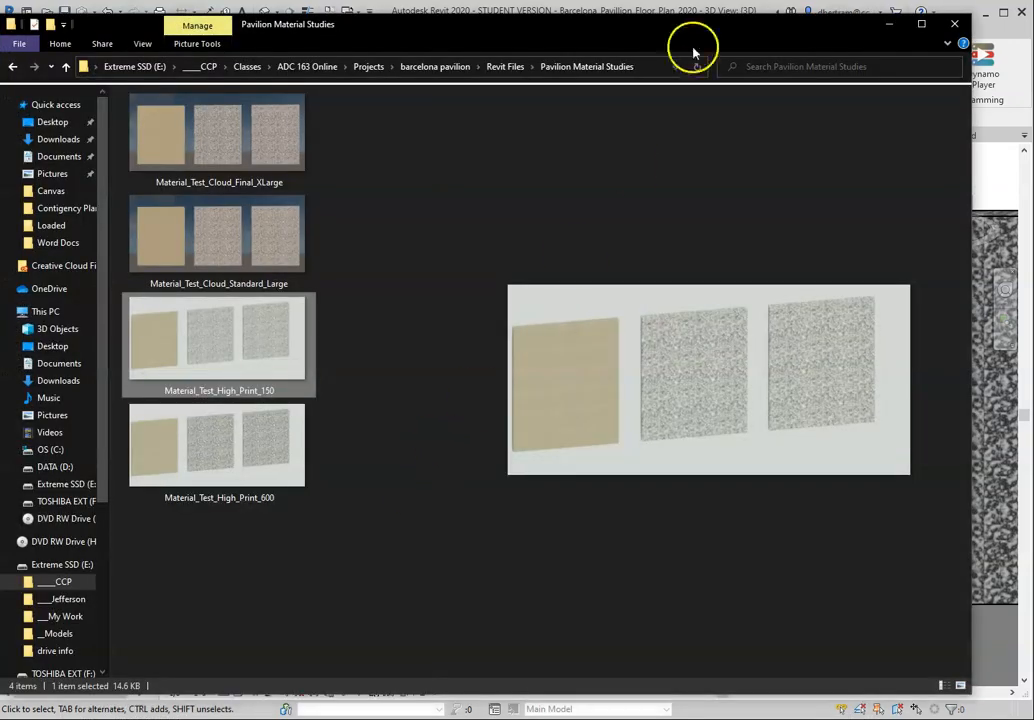
{"action": "left_click_drag", "start_coordinate": [676, 28], "coordinate": [713, 30]}
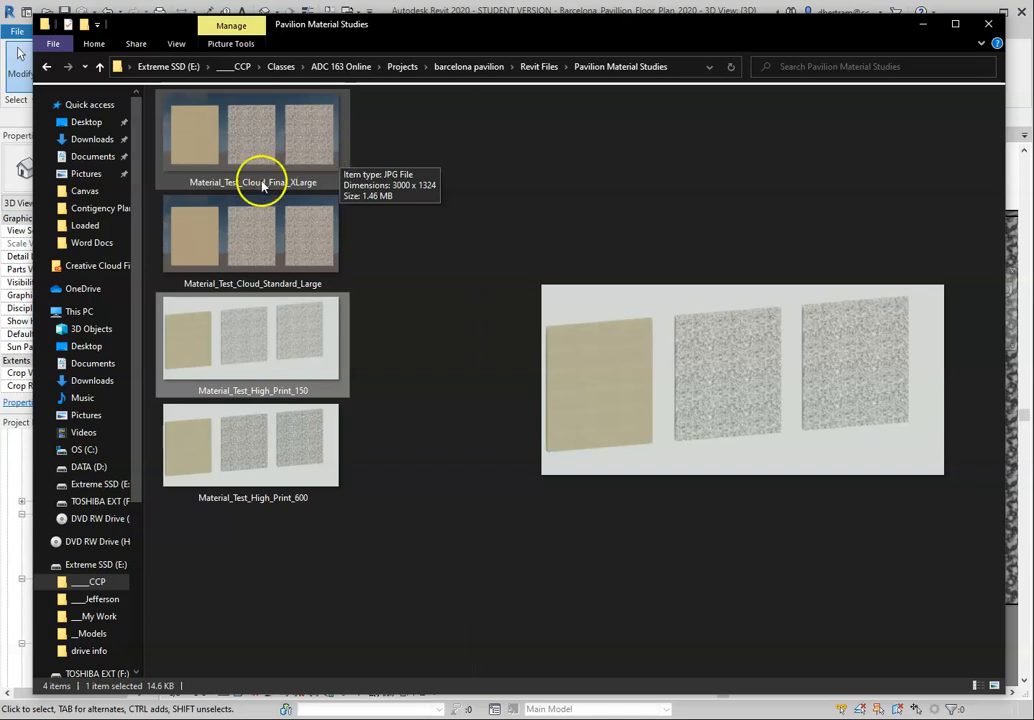
{"action": "left_click", "coordinate": [250, 238]}
{"action": "left_click", "coordinate": [265, 129]}
{"action": "left_click", "coordinate": [265, 219]}
Step: Compare the Material_Test_High_Print_150 and Material_Test_High_Print_600 renders, enlarging the preview area for a closer look
{"action": "left_click", "coordinate": [243, 360]}
{"action": "left_click", "coordinate": [246, 443]}
{"action": "left_click", "coordinate": [247, 360]}
{"action": "left_click", "coordinate": [247, 447]}
{"action": "left_click", "coordinate": [270, 343]}
{"action": "left_click", "coordinate": [267, 458]}
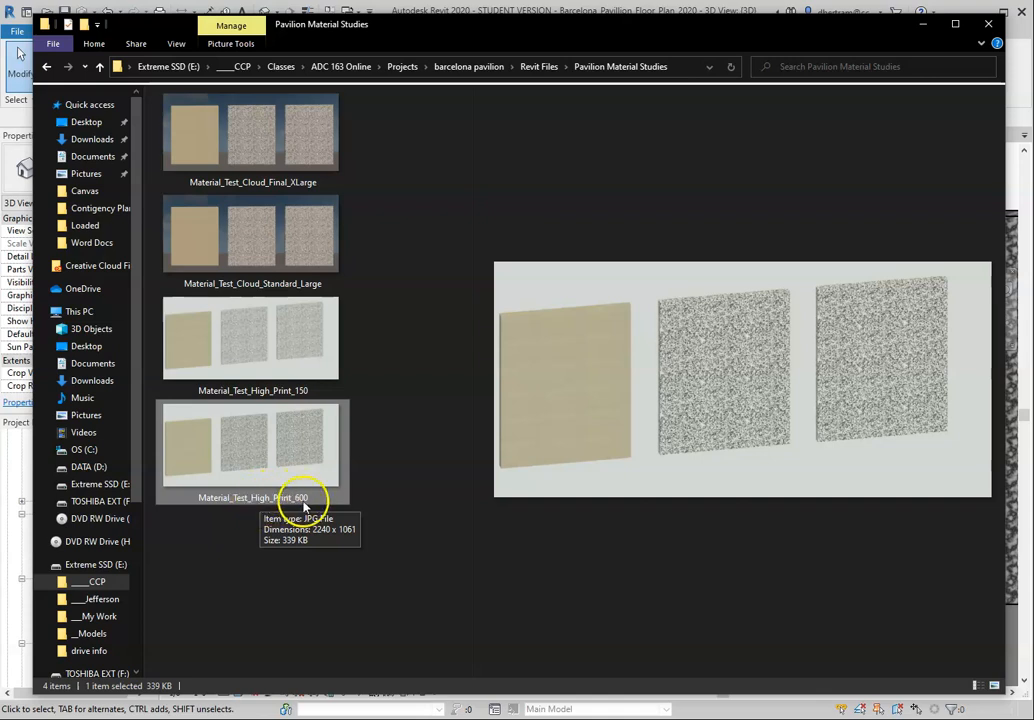
{"action": "left_click", "coordinate": [259, 357]}
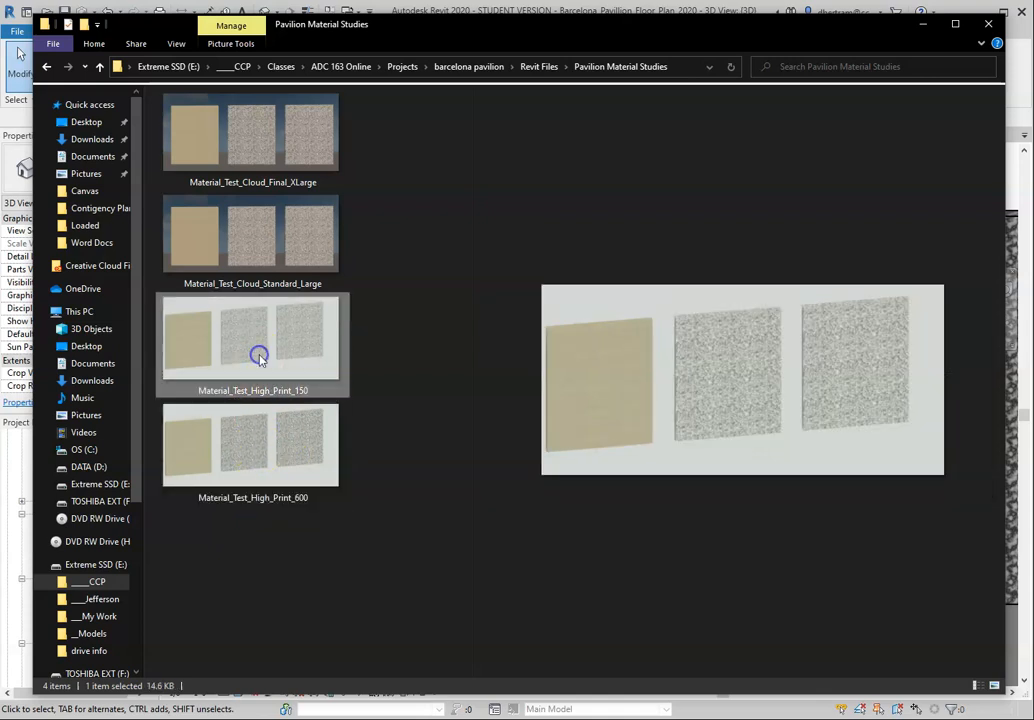
{"action": "left_click_drag", "start_coordinate": [463, 359], "coordinate": [411, 358]}
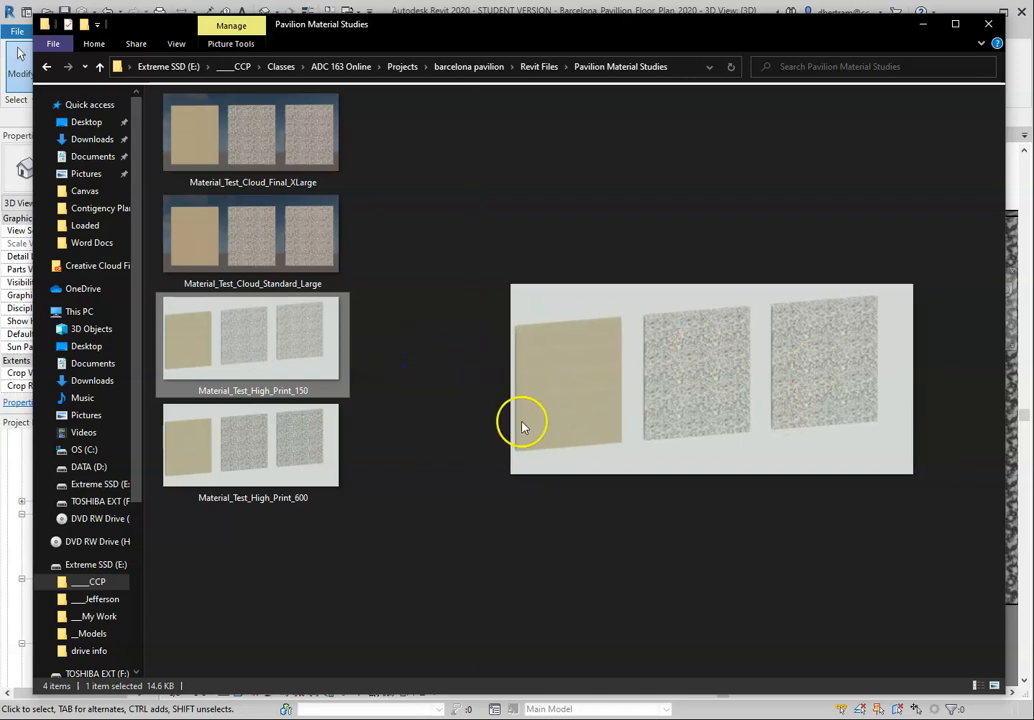
{"action": "left_click", "coordinate": [336, 453]}
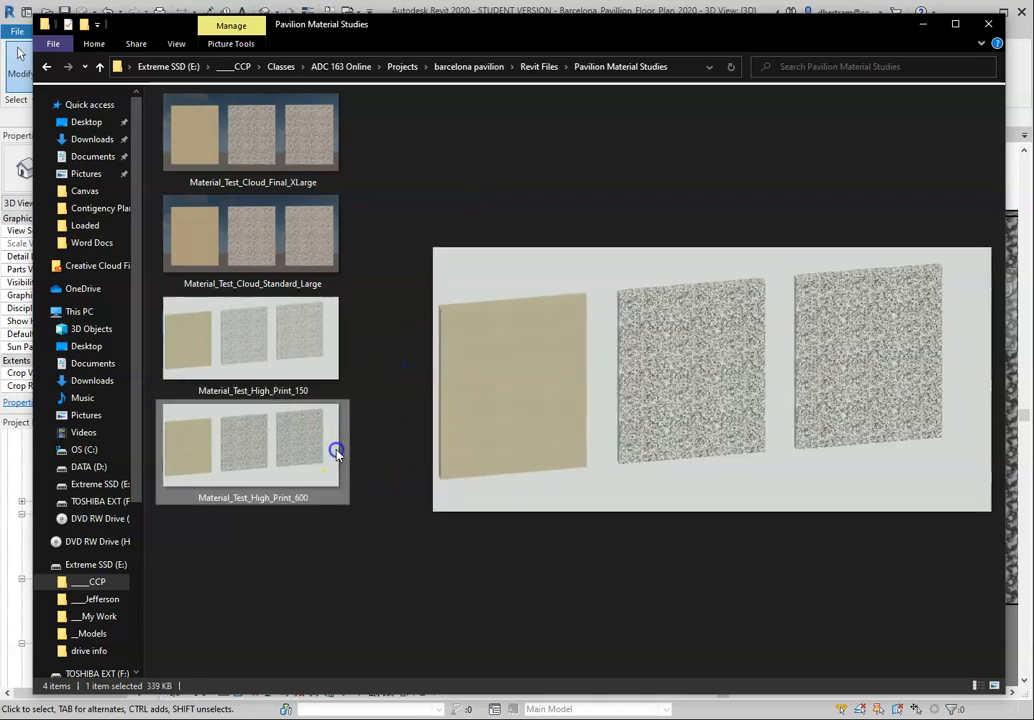
{"action": "left_click", "coordinate": [299, 351]}
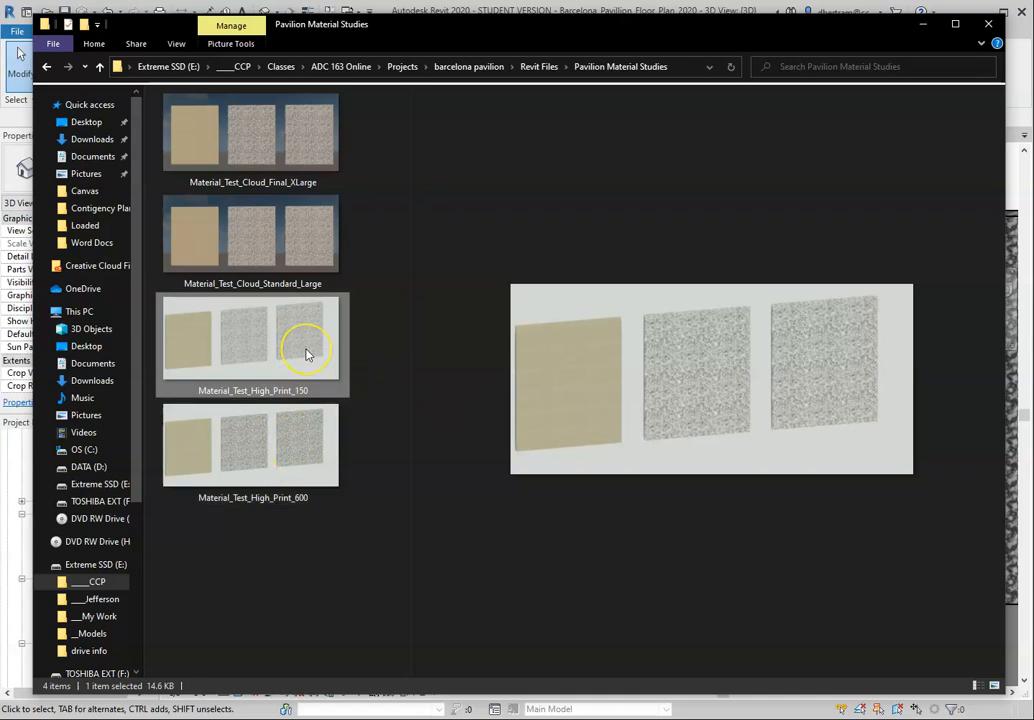
Step: Compare the Material_Test_Cloud_Standard_Large render with Material_Test_Cloud_Final_XLarge for image detail and resolution
{"action": "left_click", "coordinate": [268, 232]}
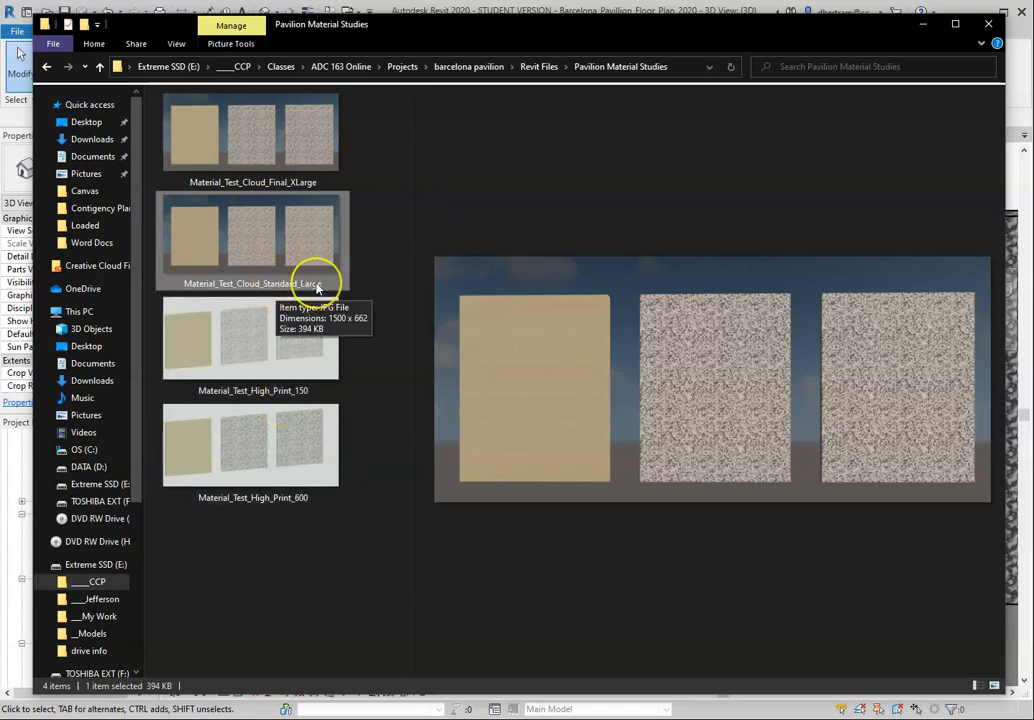
{"action": "left_click", "coordinate": [266, 139]}
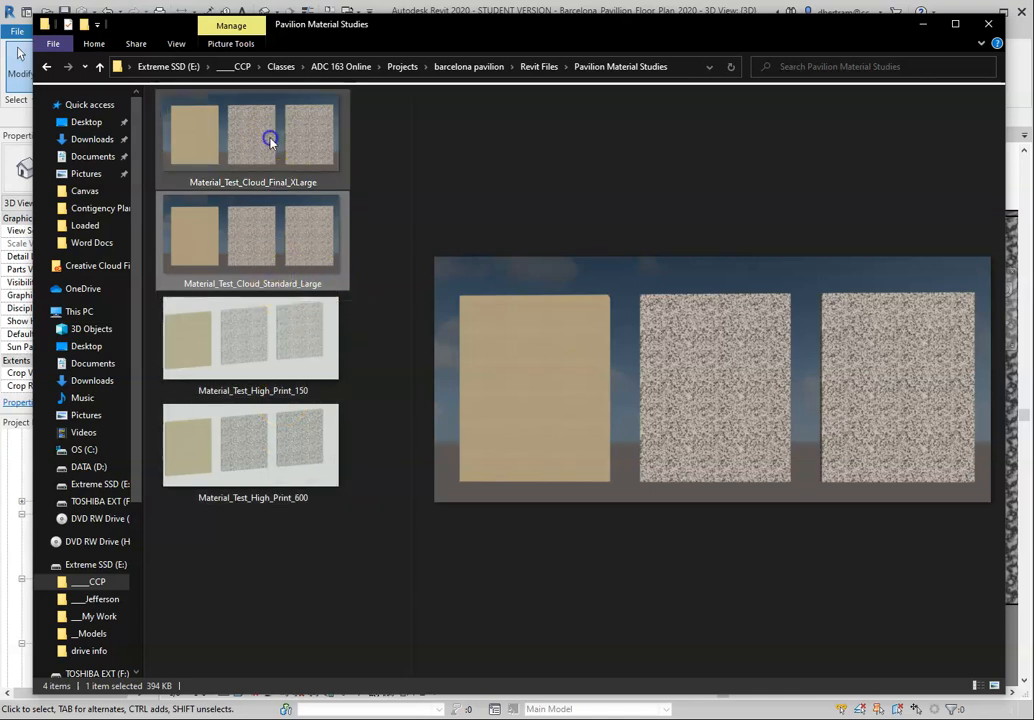
{"action": "left_click", "coordinate": [270, 184]}
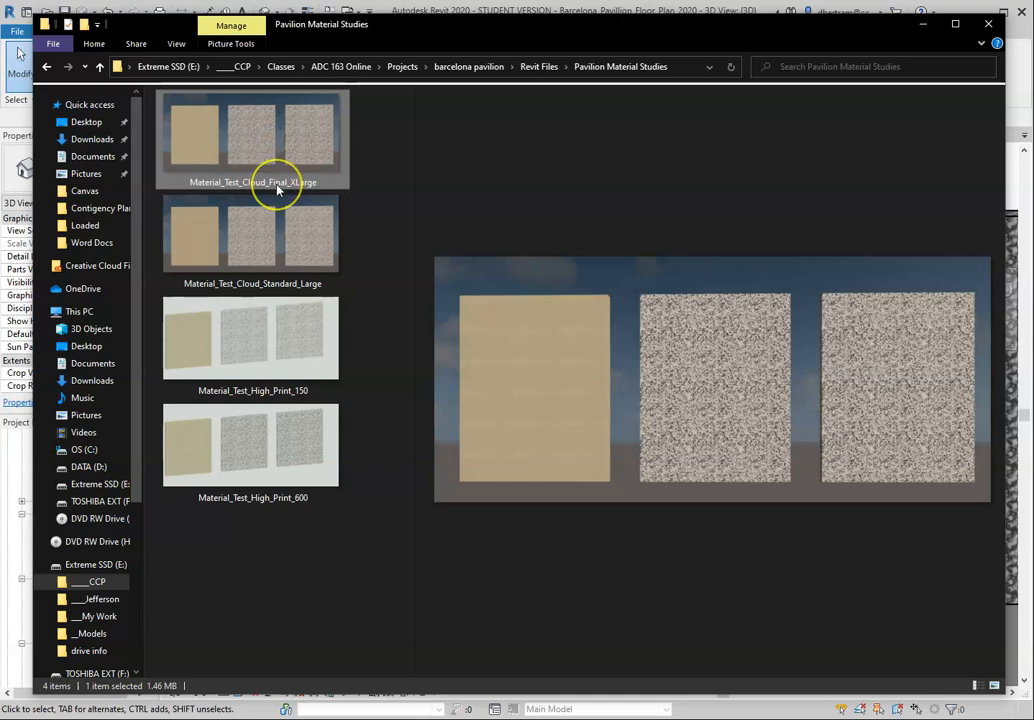
{"action": "left_click", "coordinate": [285, 207]}
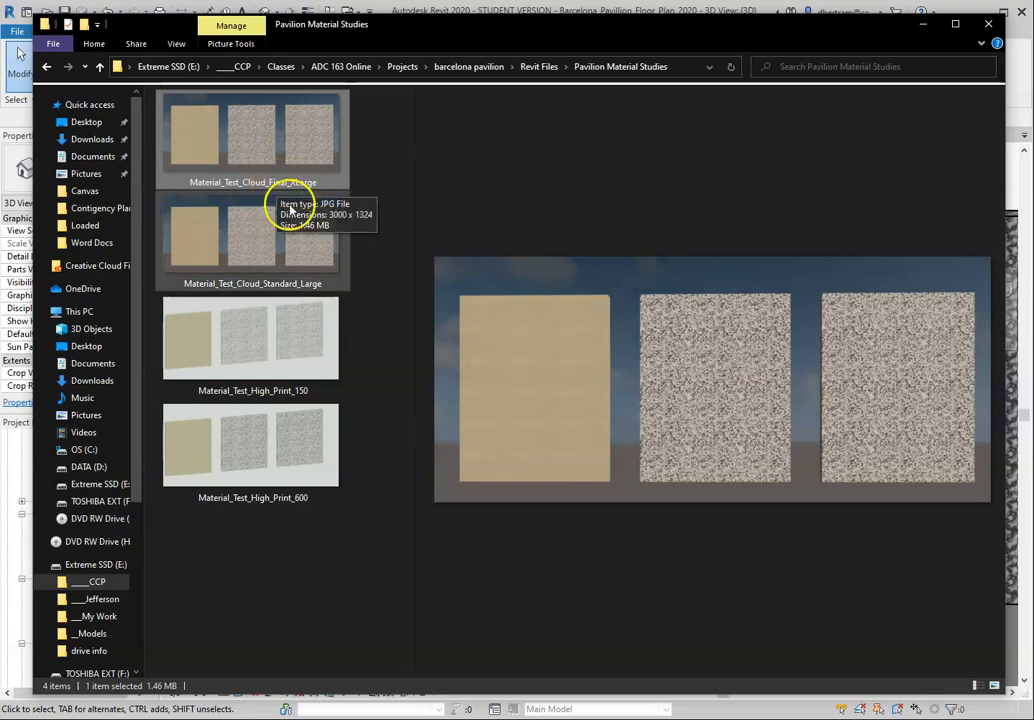
{"action": "left_click", "coordinate": [276, 168]}
{"action": "left_click", "coordinate": [275, 233]}
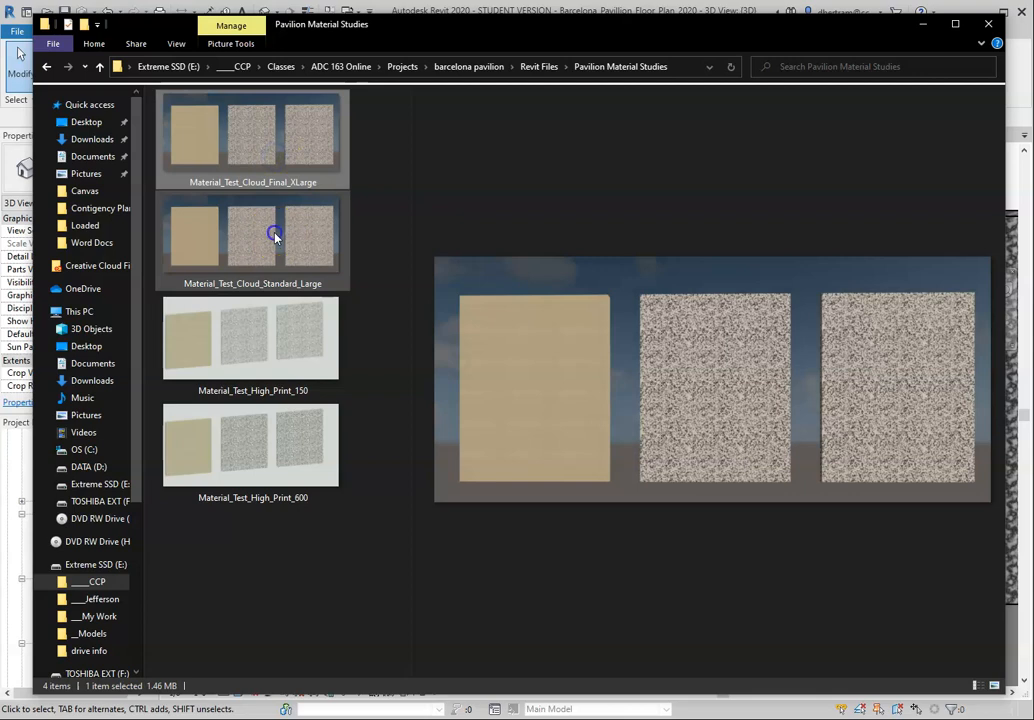
{"action": "left_click", "coordinate": [275, 158]}
{"action": "left_click", "coordinate": [275, 215]}
{"action": "left_click", "coordinate": [275, 157]}
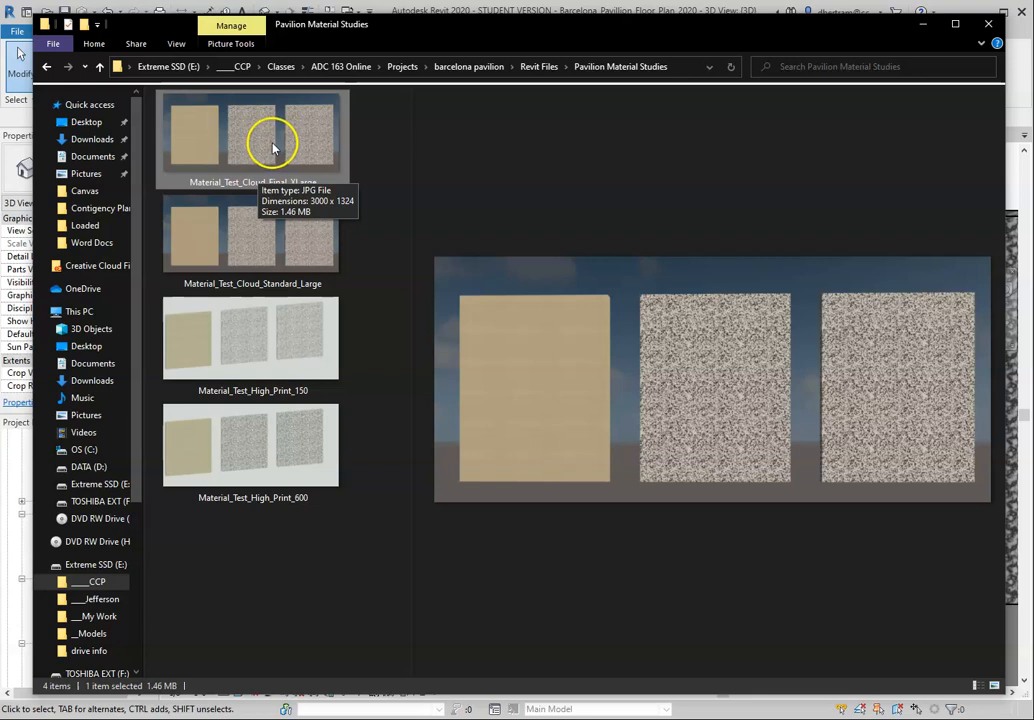
Step: Return to Revit, bring up the Rendering settings for the 3D view, and close the displayed rendering
{"action": "left_click", "coordinate": [922, 24]}
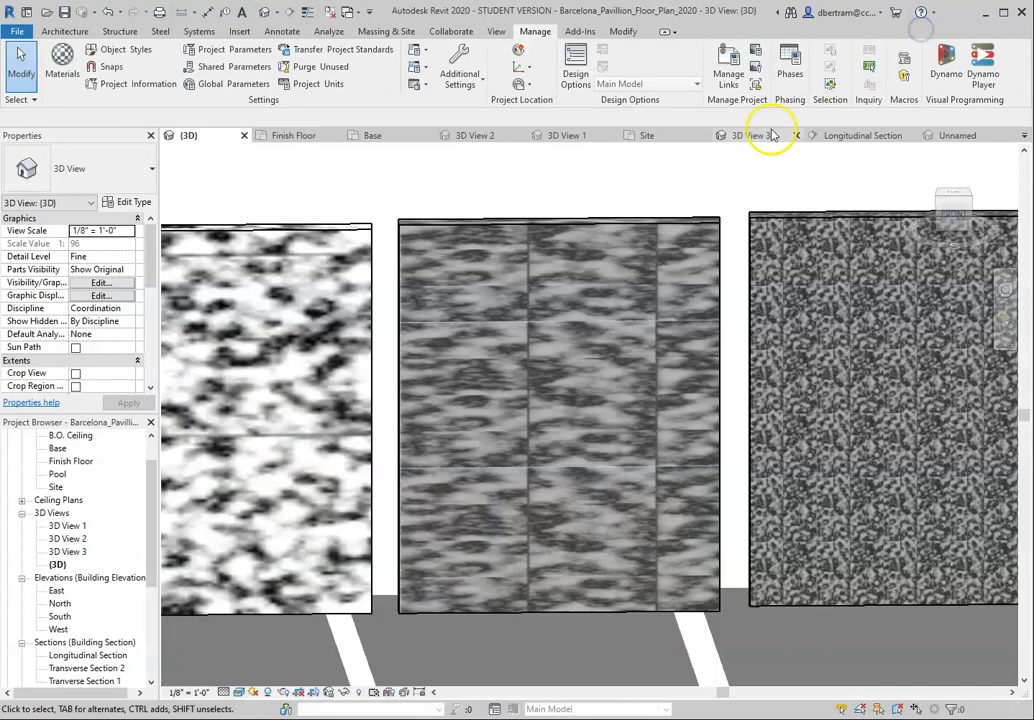
{"action": "scroll", "coordinate": [563, 321], "scroll_direction": "up", "scroll_amount": 3}
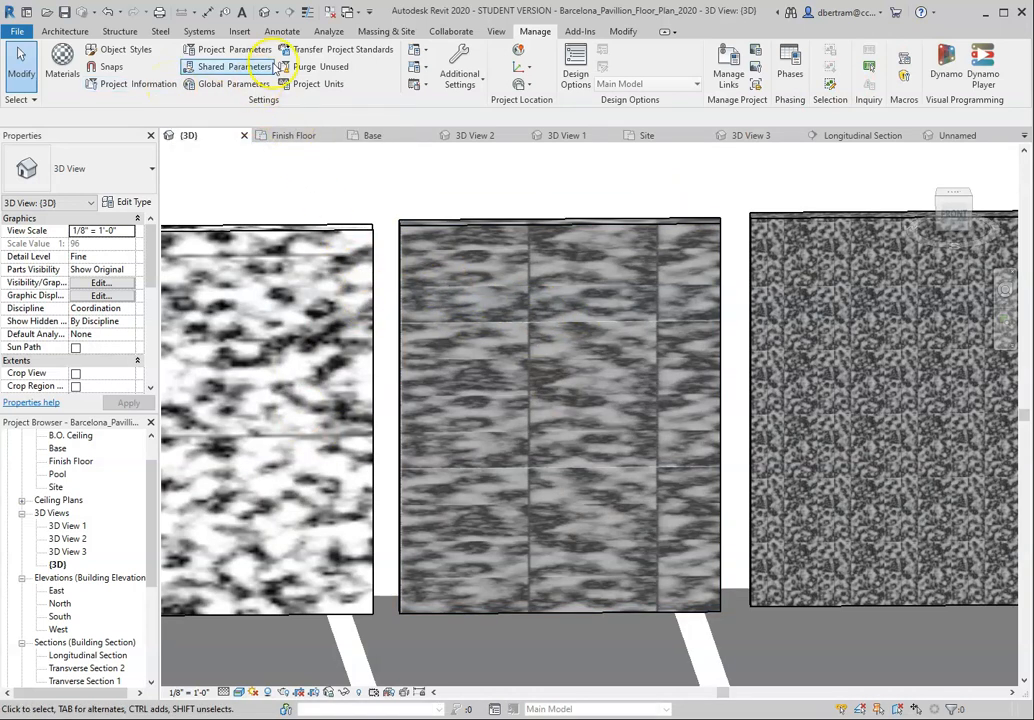
{"action": "left_click", "coordinate": [496, 31]}
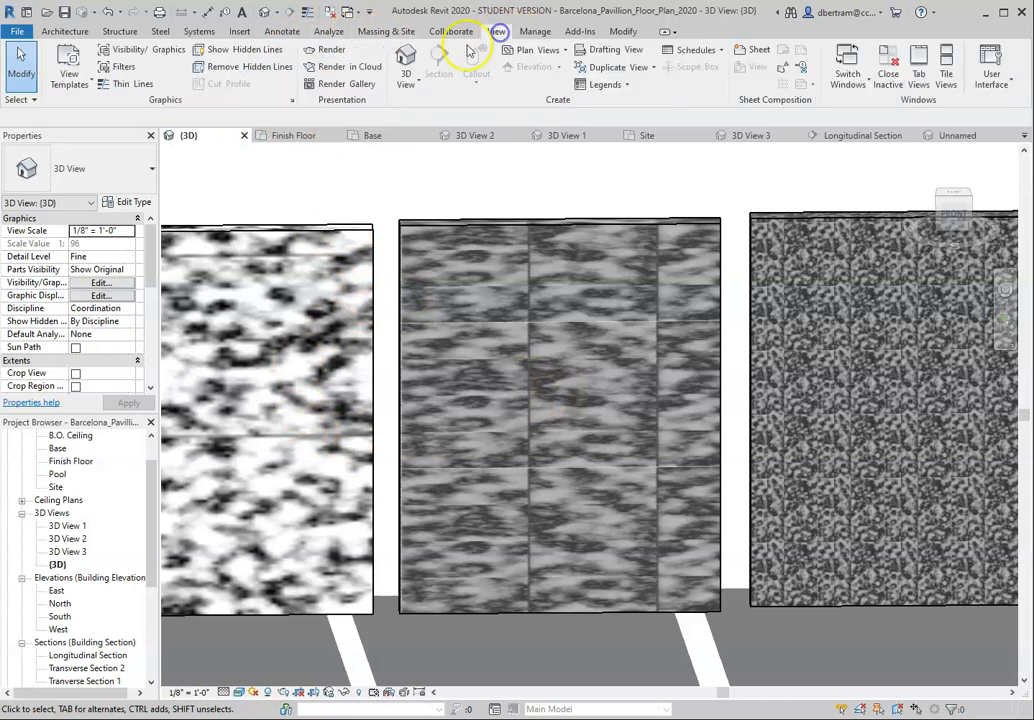
{"action": "left_click", "coordinate": [331, 49]}
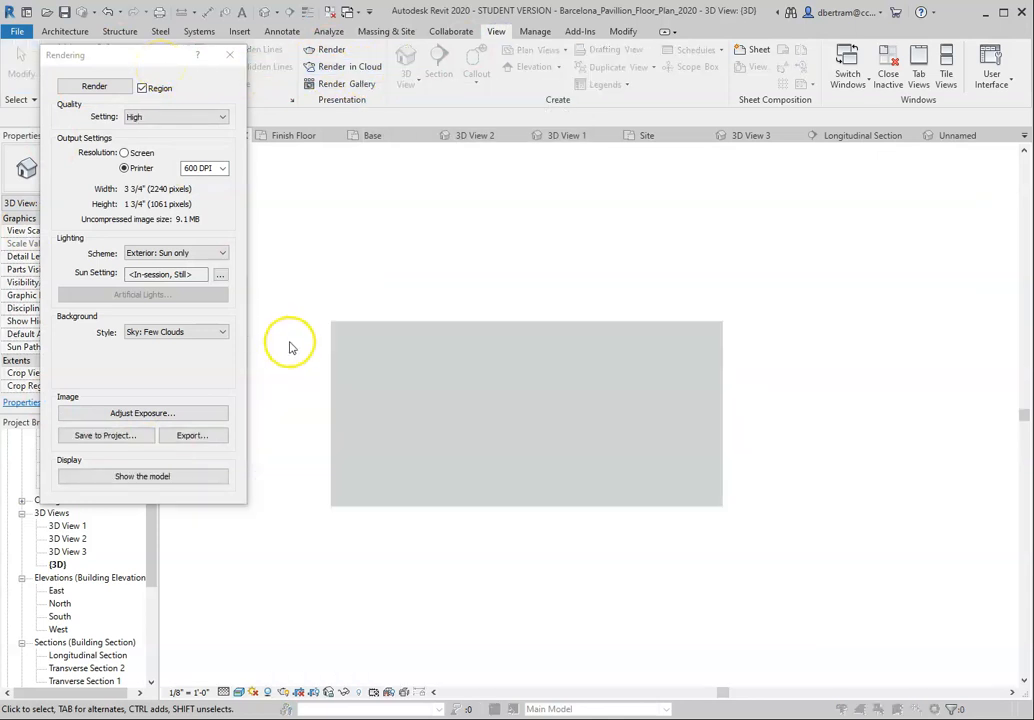
{"action": "scroll", "coordinate": [596, 418], "scroll_direction": "down", "scroll_amount": 3}
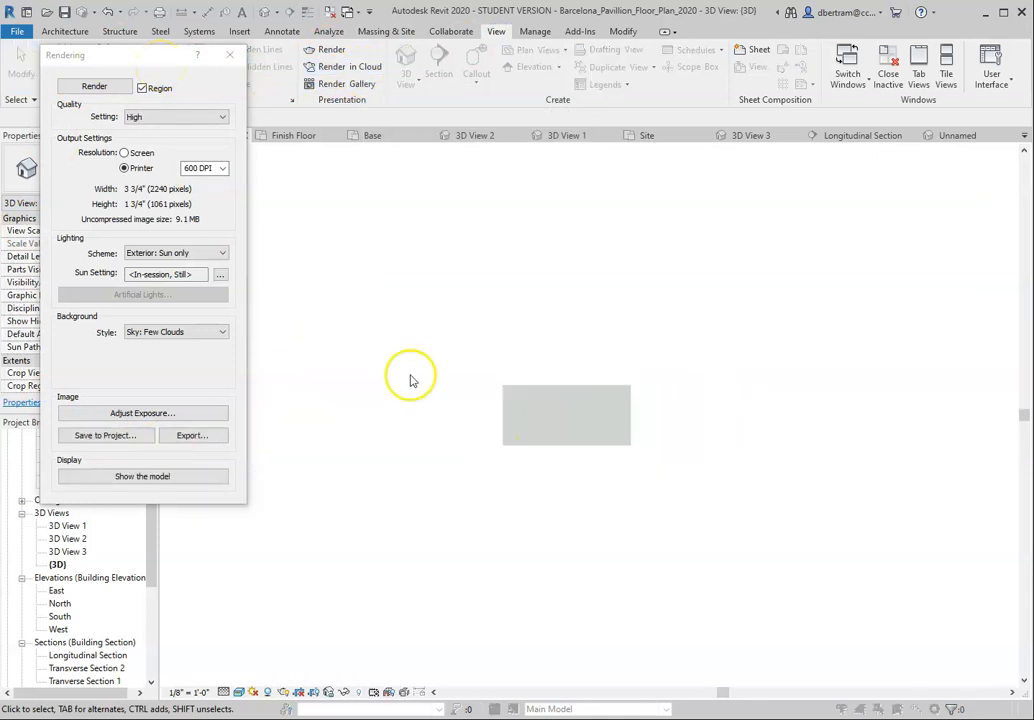
{"action": "left_click", "coordinate": [229, 54]}
Step: Reopen the Rendering settings for the marble test walls and review the Region option
{"action": "scroll", "coordinate": [535, 388], "scroll_direction": "down", "scroll_amount": 2}
{"action": "scroll", "coordinate": [595, 438], "scroll_direction": "up", "scroll_amount": 6}
{"action": "scroll", "coordinate": [590, 383], "scroll_direction": "down", "scroll_amount": 2}
{"action": "scroll", "coordinate": [590, 383], "scroll_direction": "up", "scroll_amount": 4}
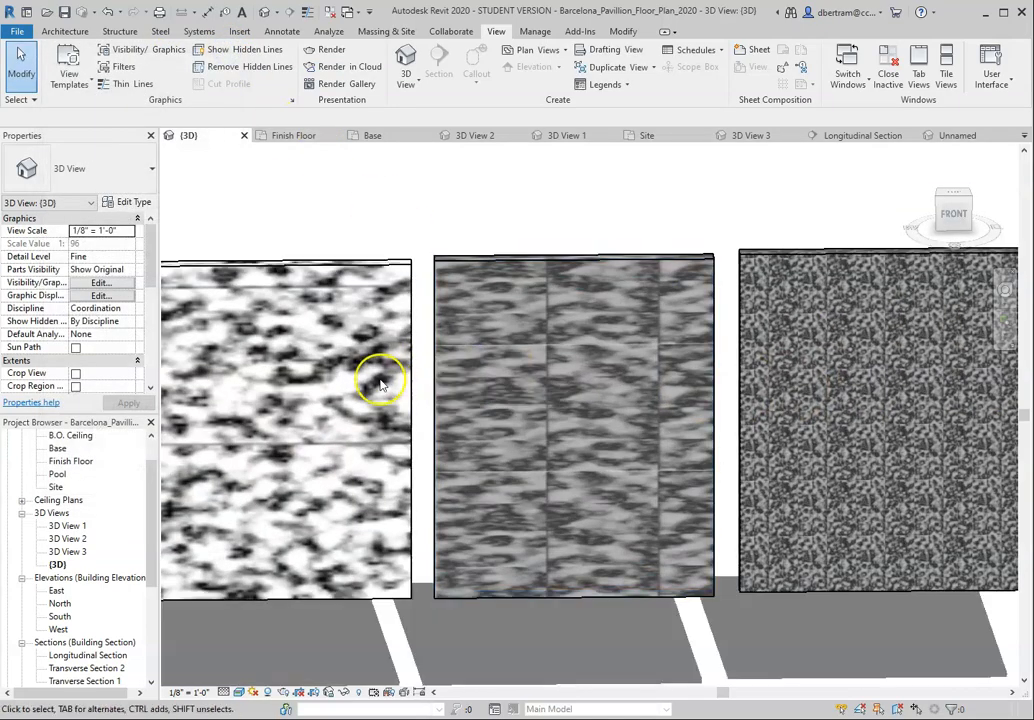
{"action": "scroll", "coordinate": [380, 383], "scroll_direction": "up", "scroll_amount": 1}
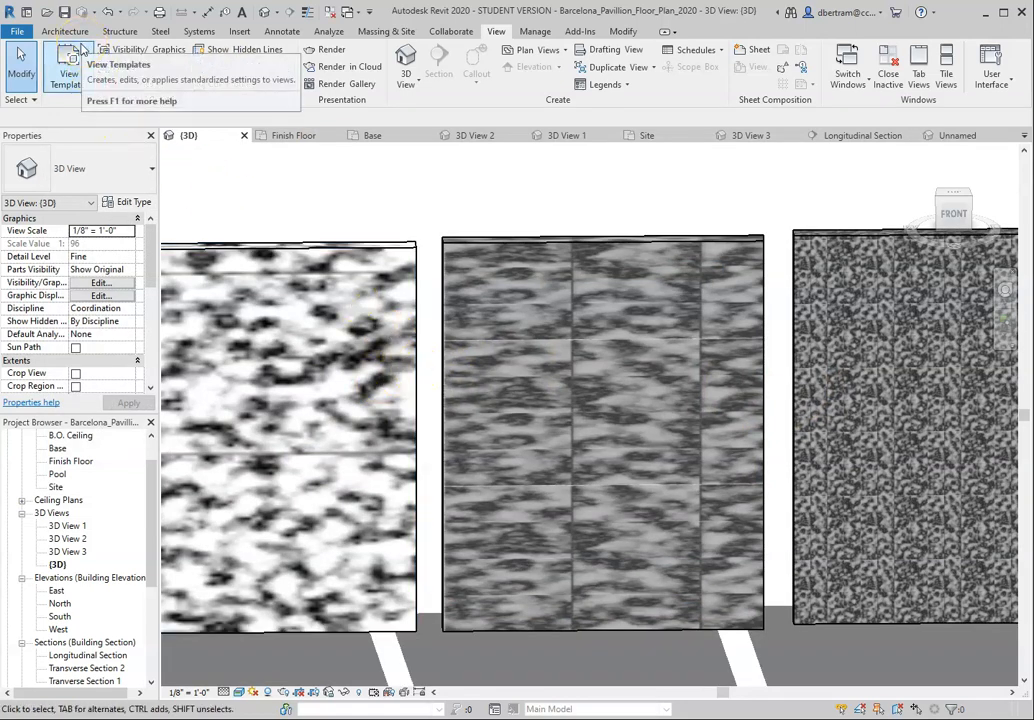
{"action": "left_click", "coordinate": [338, 51]}
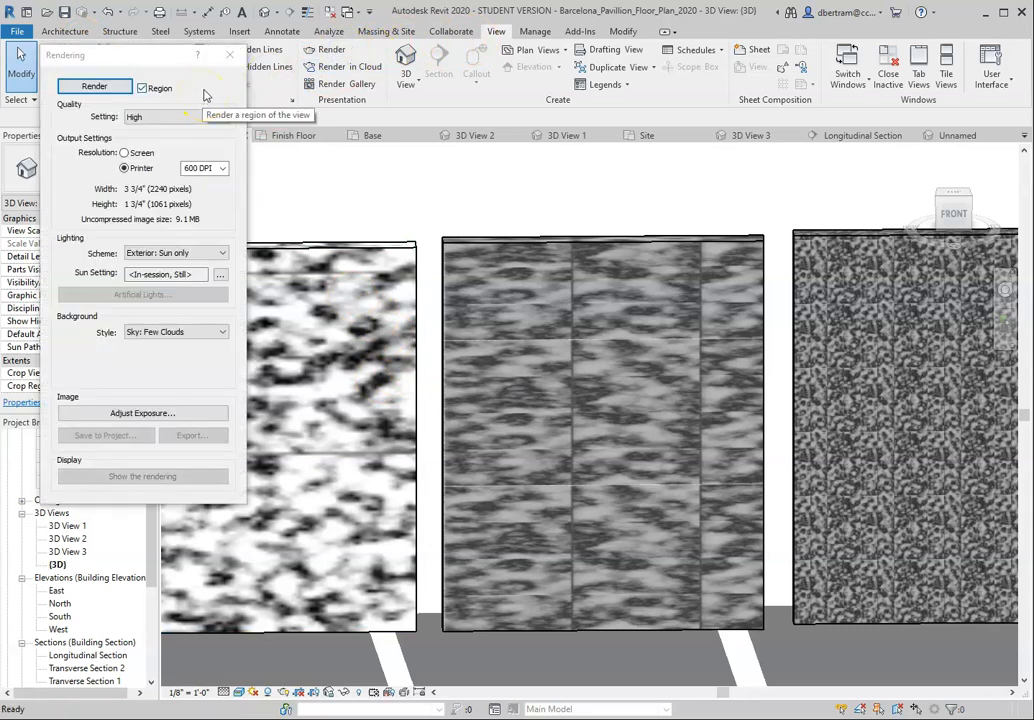
{"action": "left_click", "coordinate": [150, 85]}
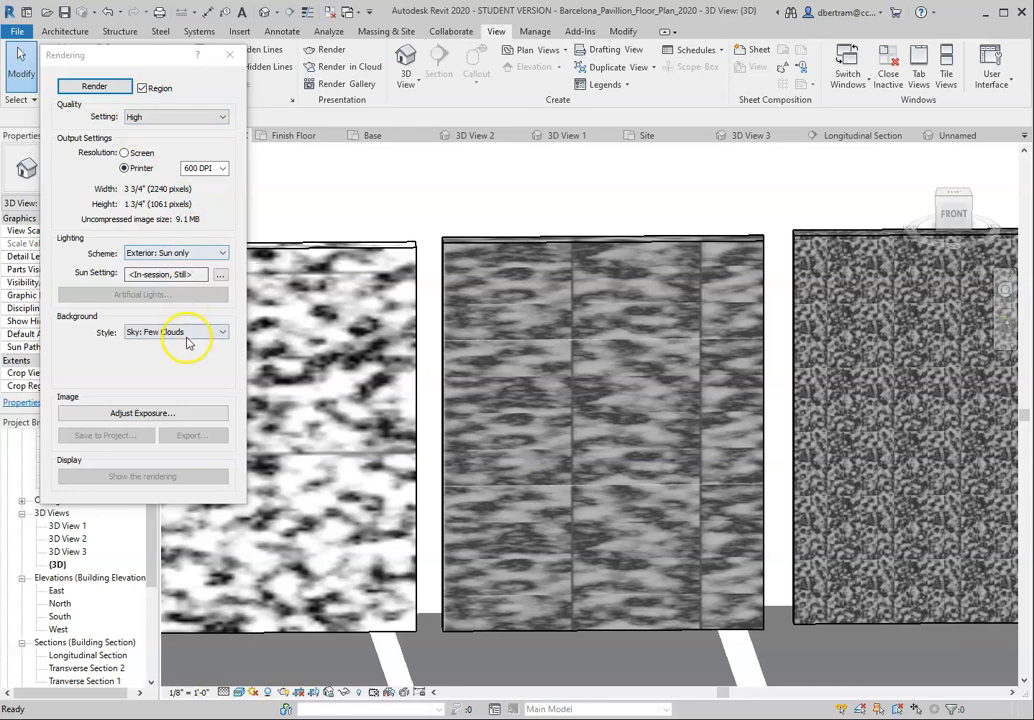
Step: Enable region rendering around the marble test walls, render at High quality and 600 DPI, and stop the render early to inspect it
{"action": "left_click", "coordinate": [142, 88]}
{"action": "left_click", "coordinate": [142, 88]}
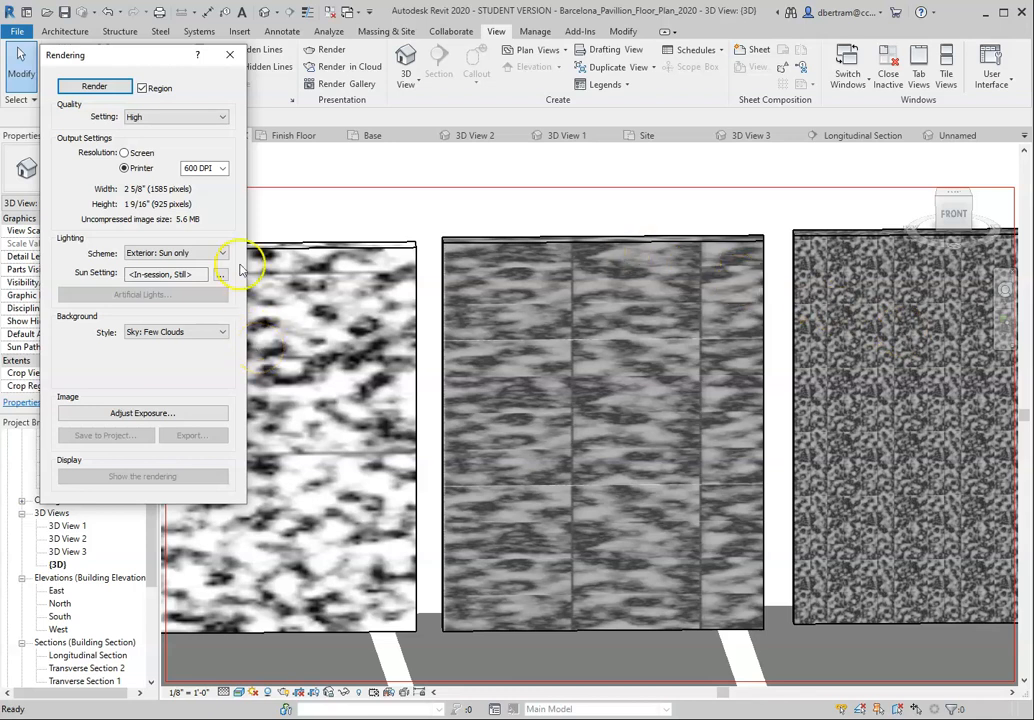
{"action": "left_click", "coordinate": [101, 83]}
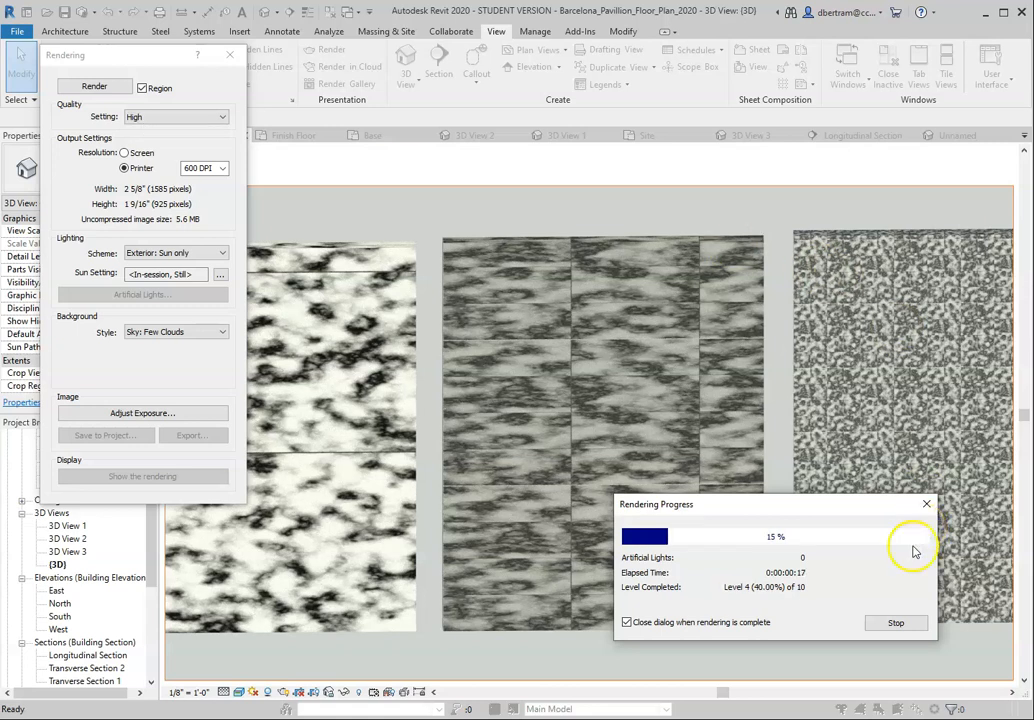
{"action": "left_click", "coordinate": [888, 630]}
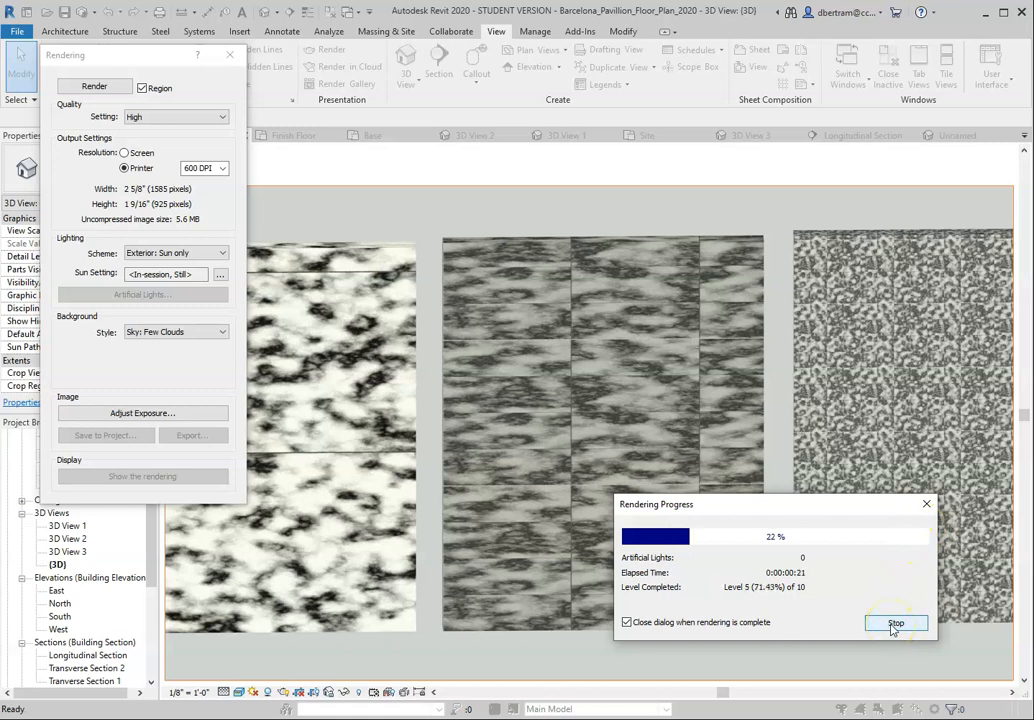
{"action": "left_click", "coordinate": [894, 624]}
{"action": "left_click", "coordinate": [508, 365]}
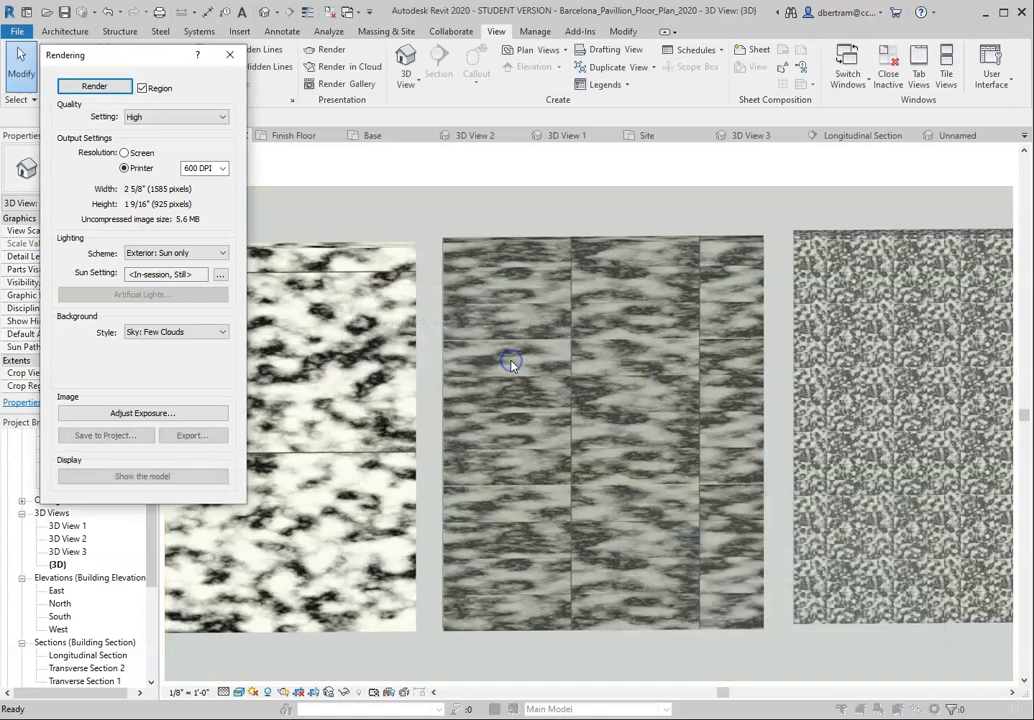
{"action": "scroll", "coordinate": [470, 392], "scroll_direction": "up", "scroll_amount": 1}
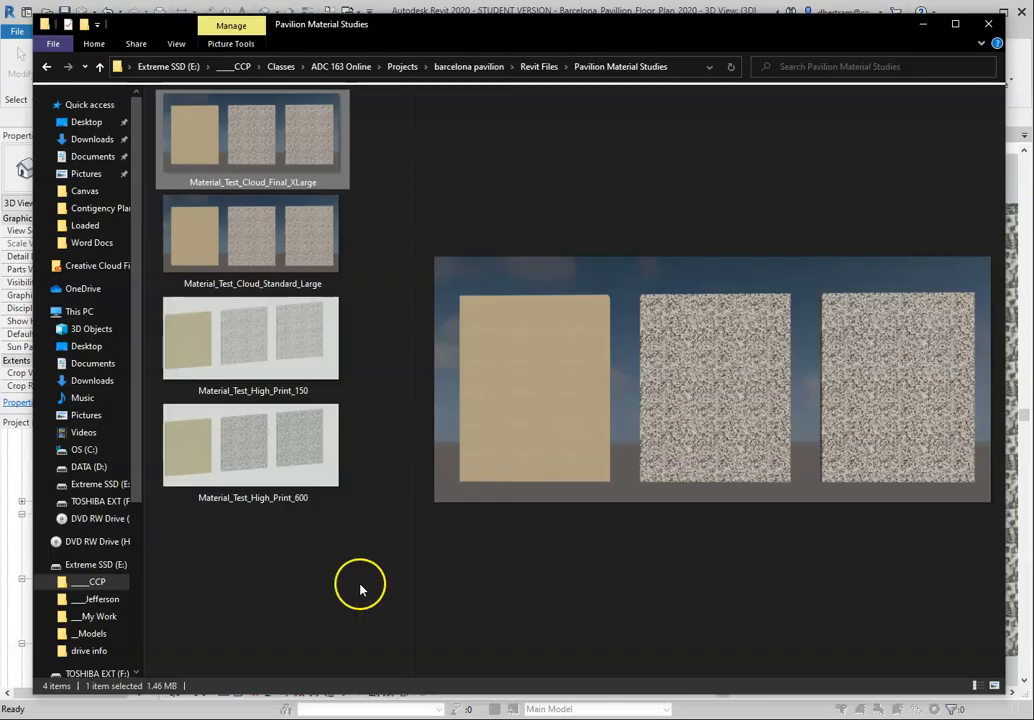
Step: Compare the Material_Test_High_Print_150 and Material_Test_High_Print_600 images in the material studies folder, and return to the Revit rendering
{"action": "left_click", "coordinate": [260, 336]}
{"action": "left_click", "coordinate": [260, 436]}
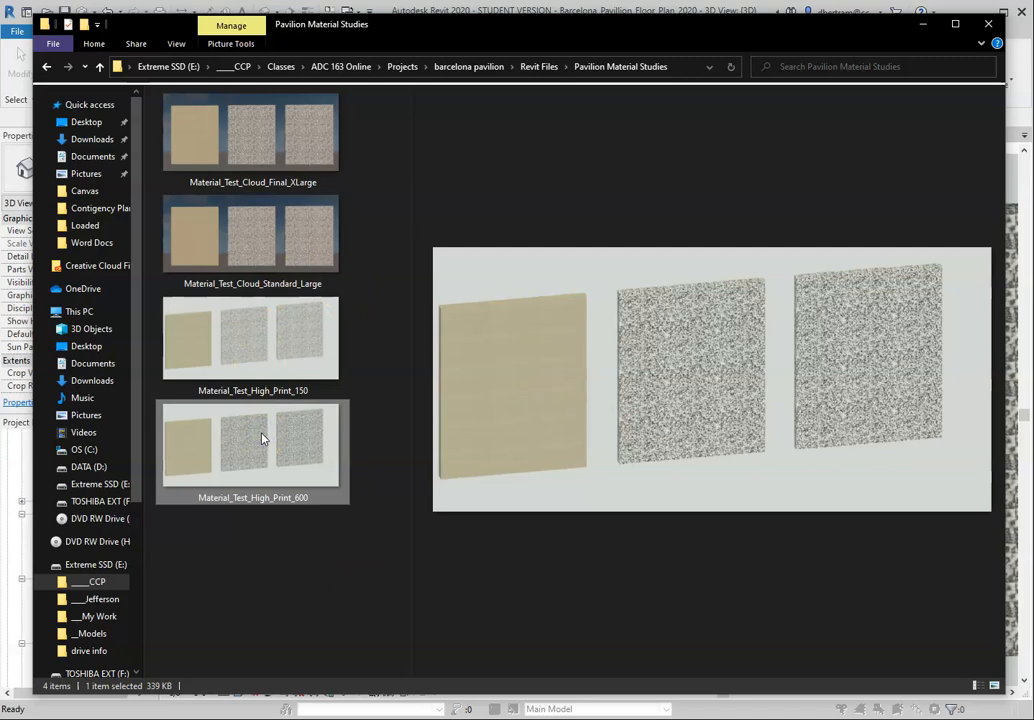
{"action": "left_click", "coordinate": [924, 24]}
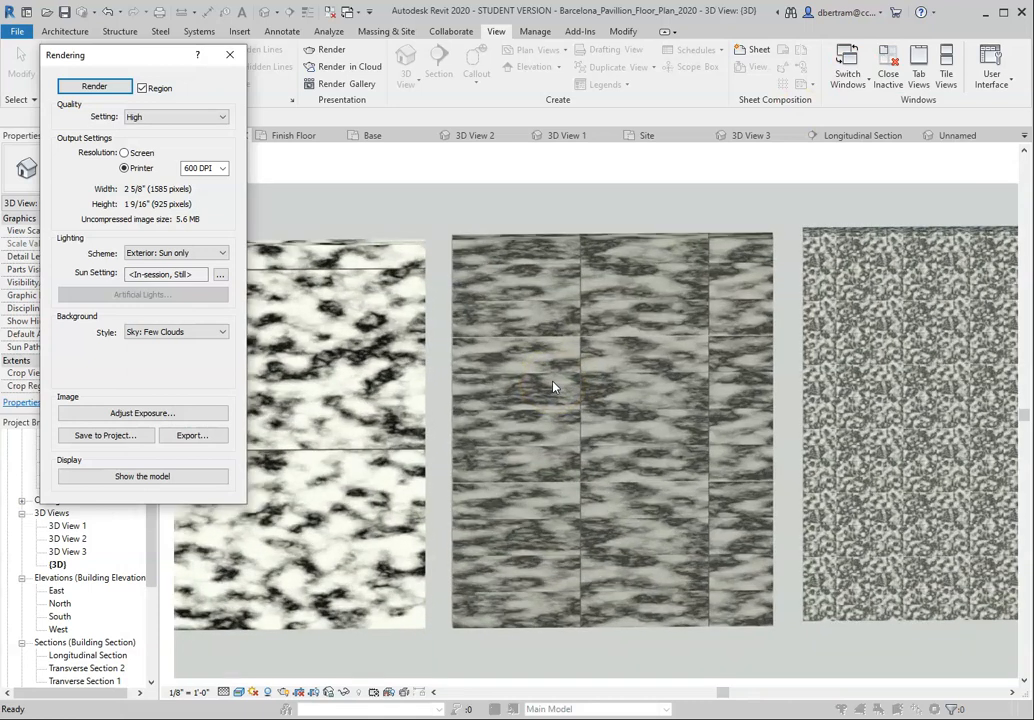
{"action": "left_click", "coordinate": [547, 377]}
{"action": "left_click", "coordinate": [231, 53]}
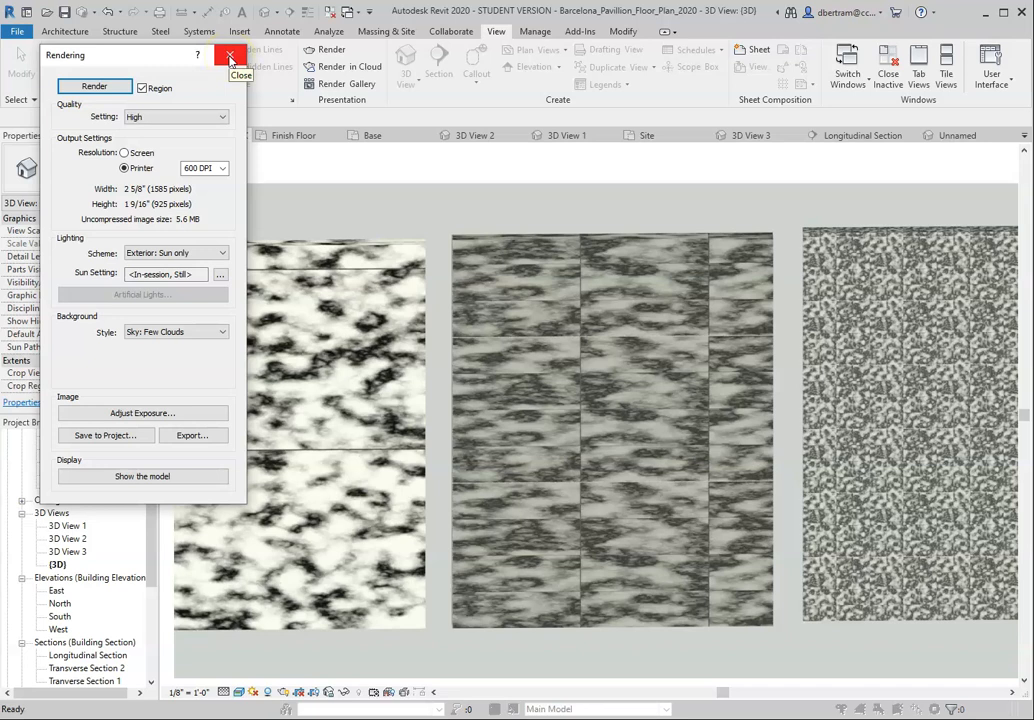
Step: Set the render quality to Draft, render the region of marble walls again, and inspect the image
{"action": "left_click", "coordinate": [168, 116]}
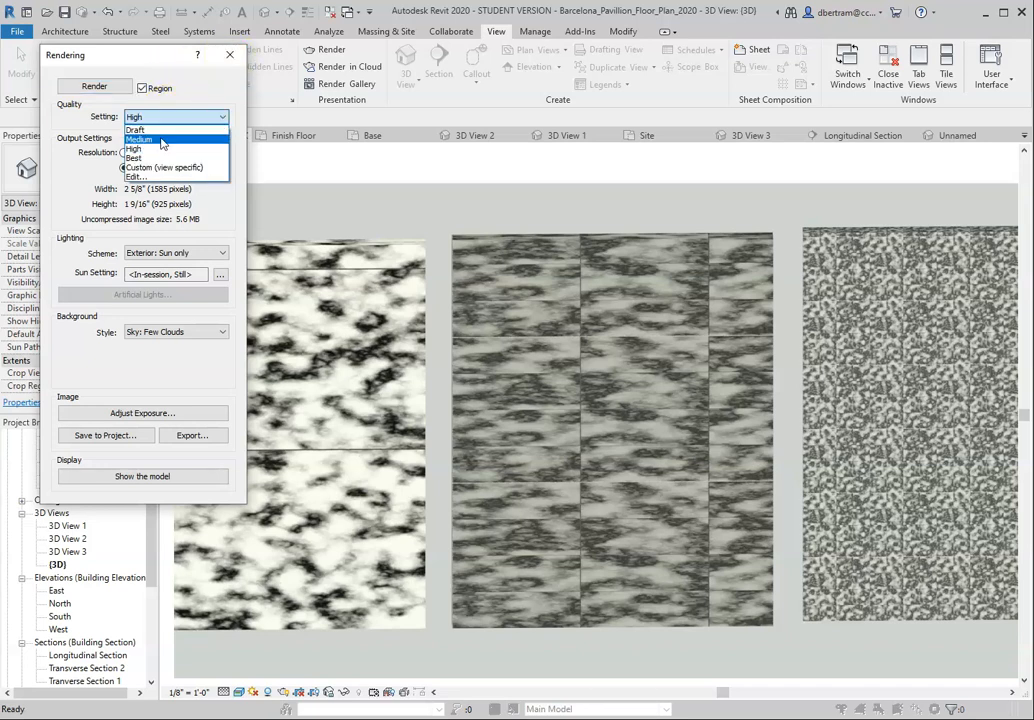
{"action": "left_click", "coordinate": [160, 130]}
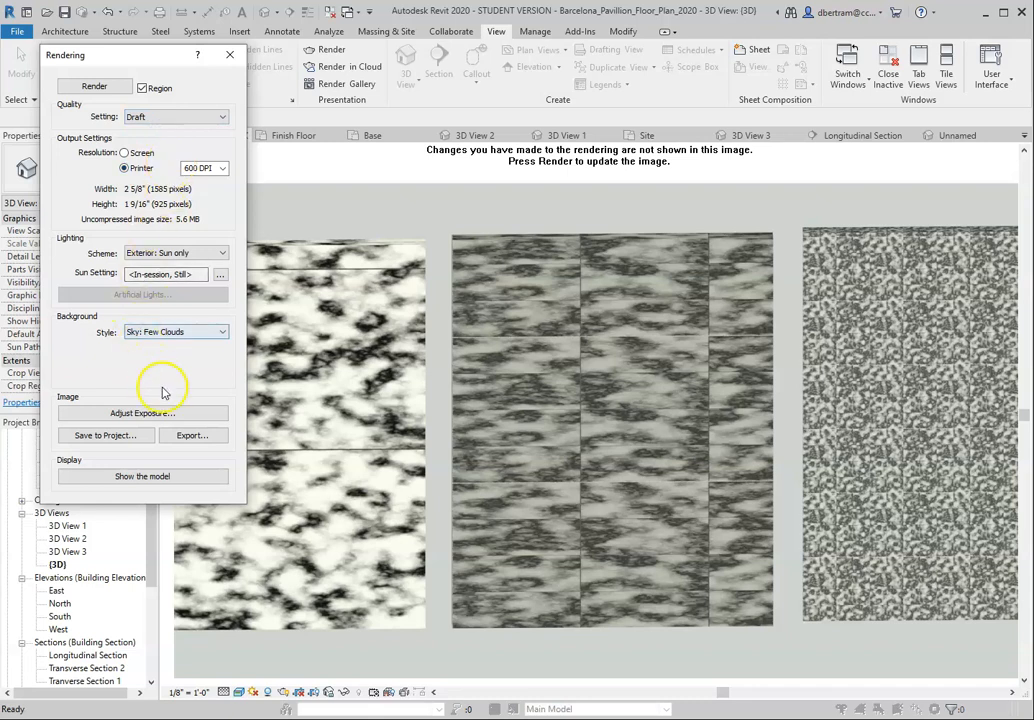
{"action": "left_click", "coordinate": [91, 88]}
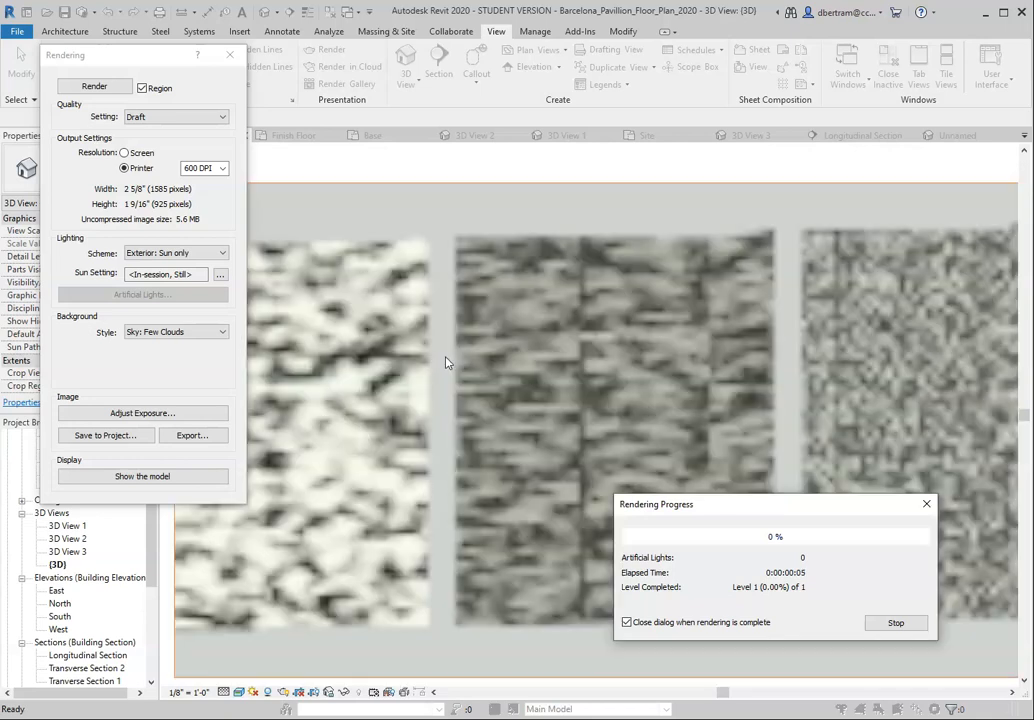
{"action": "left_click", "coordinate": [753, 477]}
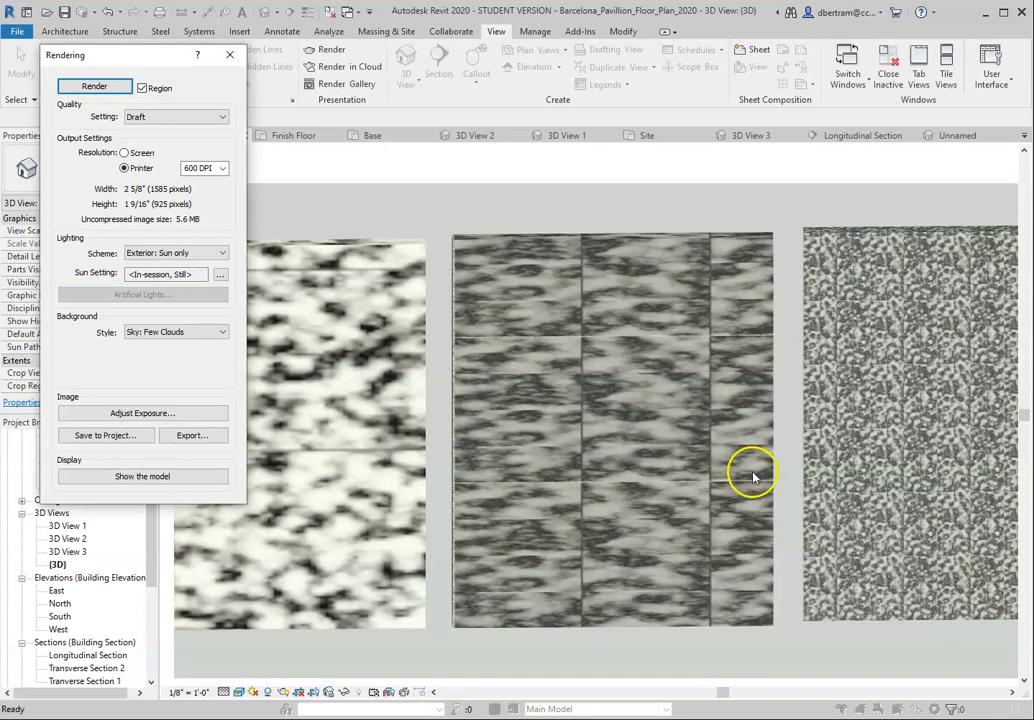
{"action": "scroll", "coordinate": [480, 358], "scroll_direction": "down", "scroll_amount": 1}
{"action": "scroll", "coordinate": [623, 397], "scroll_direction": "up", "scroll_amount": 1}
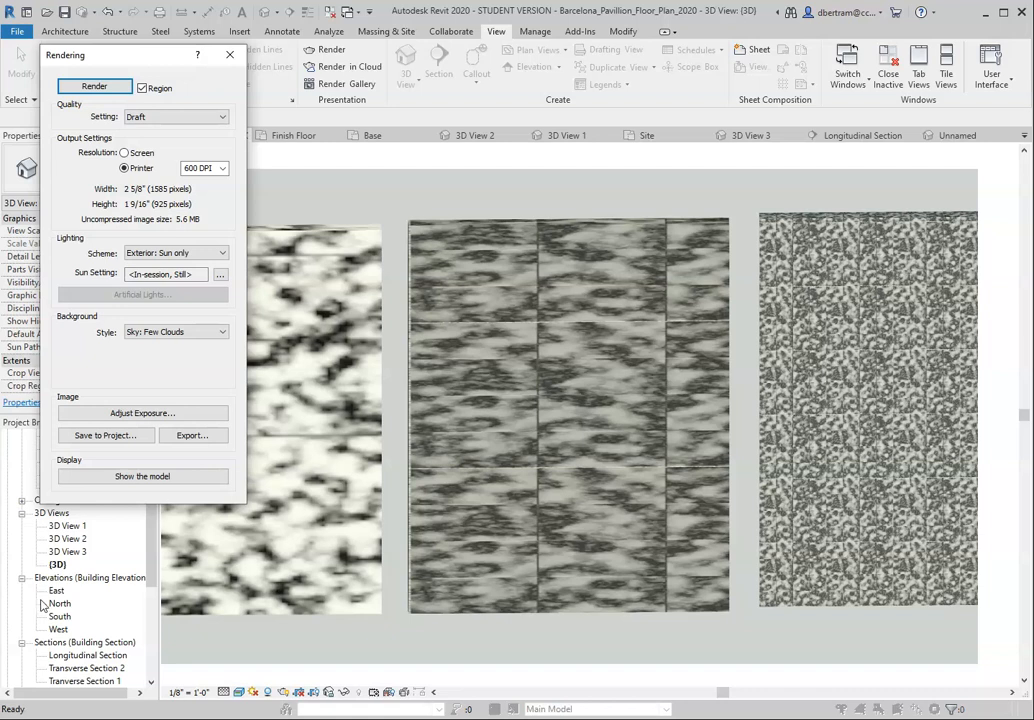
Step: Bring up the image export for the draft rendering, cancel it, and close the Rendering settings
{"action": "left_click", "coordinate": [192, 438]}
{"action": "left_click", "coordinate": [203, 437]}
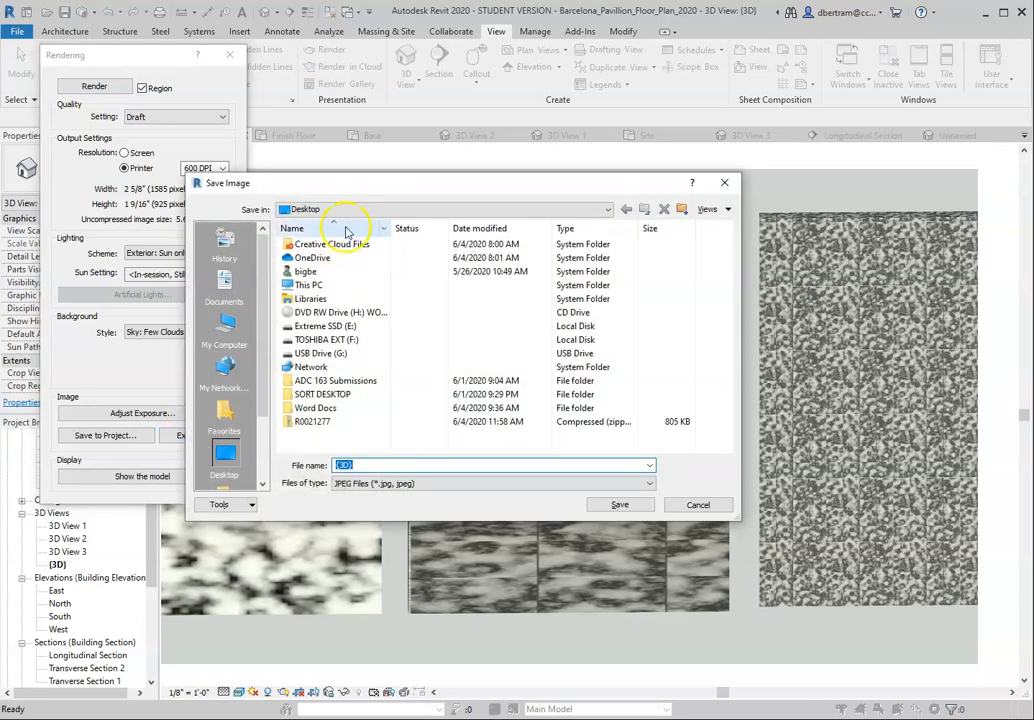
{"action": "left_click", "coordinate": [698, 504]}
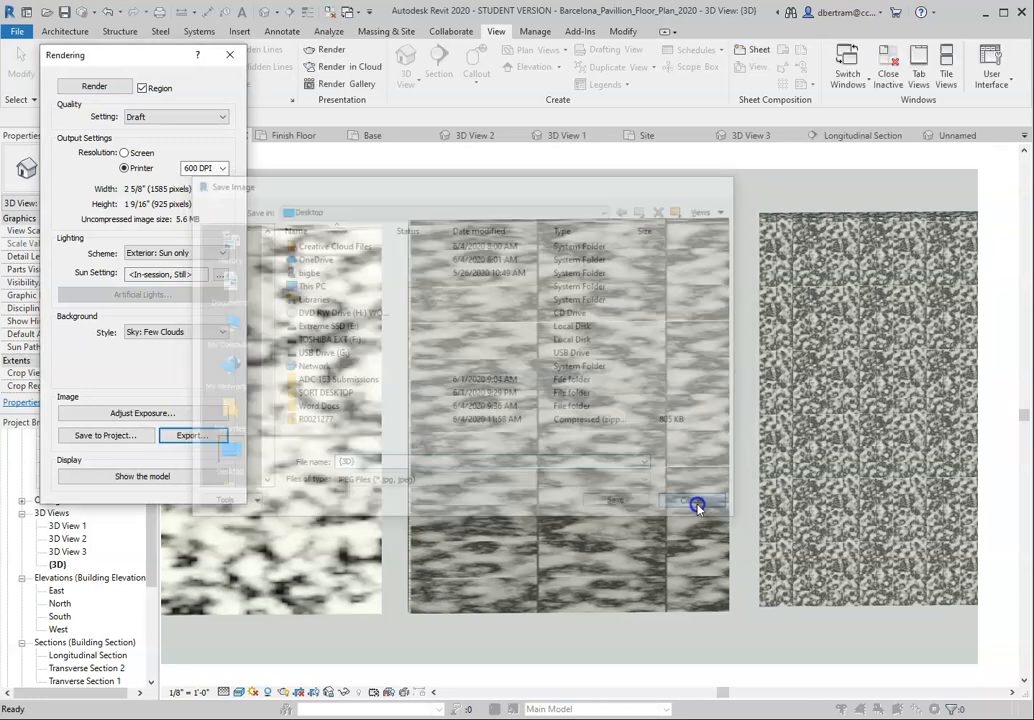
{"action": "left_click", "coordinate": [229, 55]}
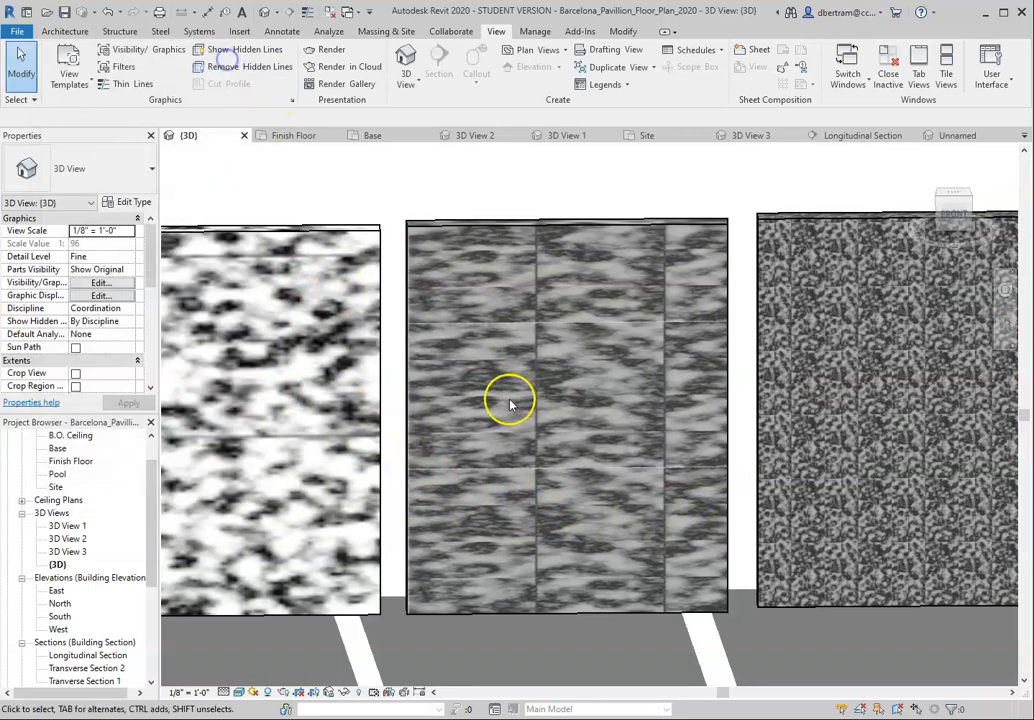
Step: Bring up the Render in Cloud settings for the {3D} view and close them without rendering
{"action": "left_click", "coordinate": [348, 67]}
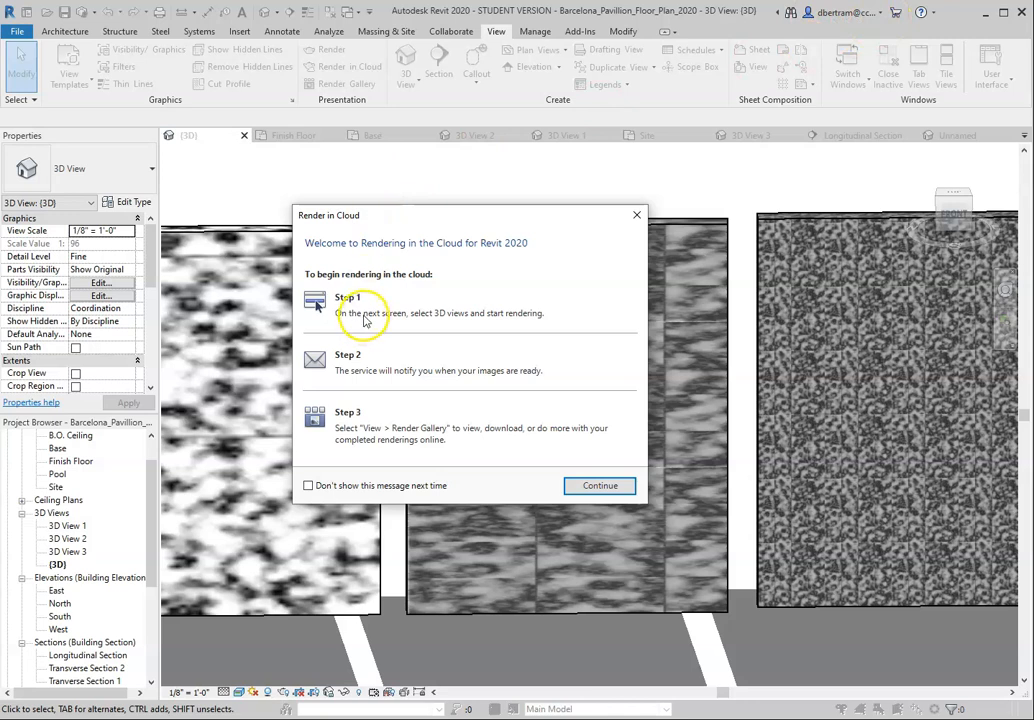
{"action": "left_click", "coordinate": [308, 485]}
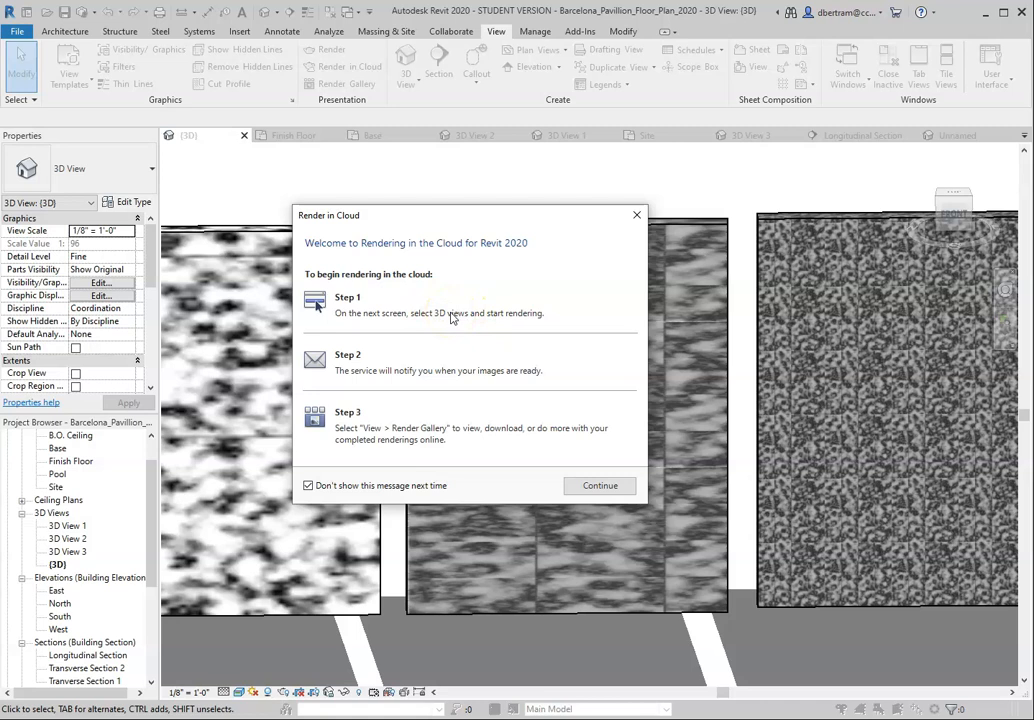
{"action": "left_click", "coordinate": [634, 216]}
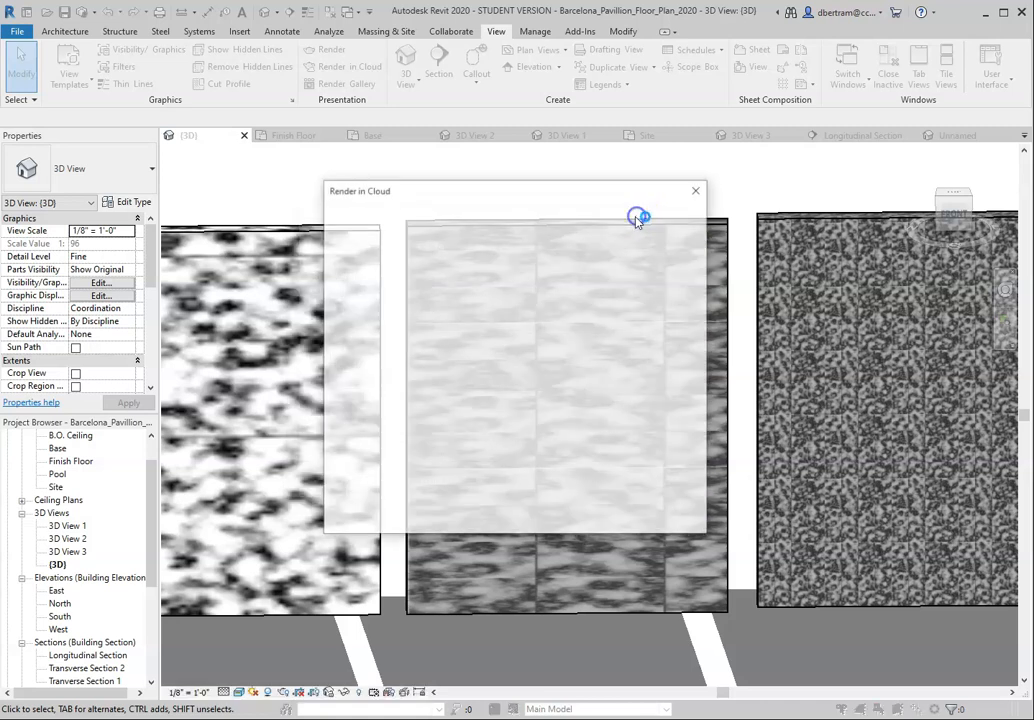
{"action": "left_click", "coordinate": [699, 190]}
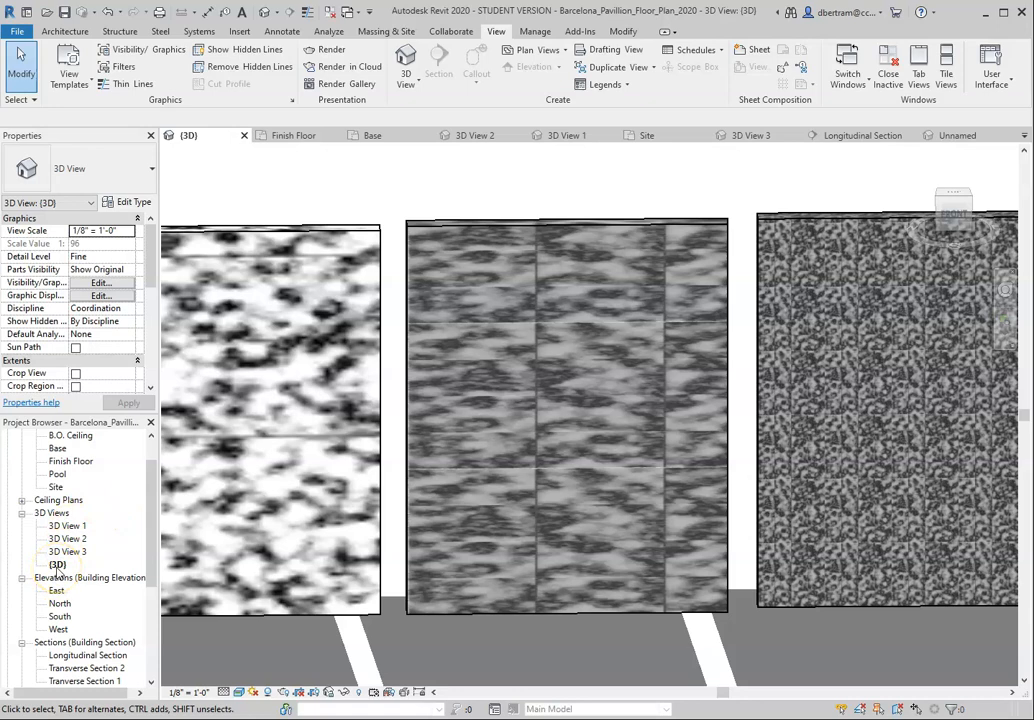
{"action": "scroll", "coordinate": [485, 411], "scroll_direction": "down", "scroll_amount": 8}
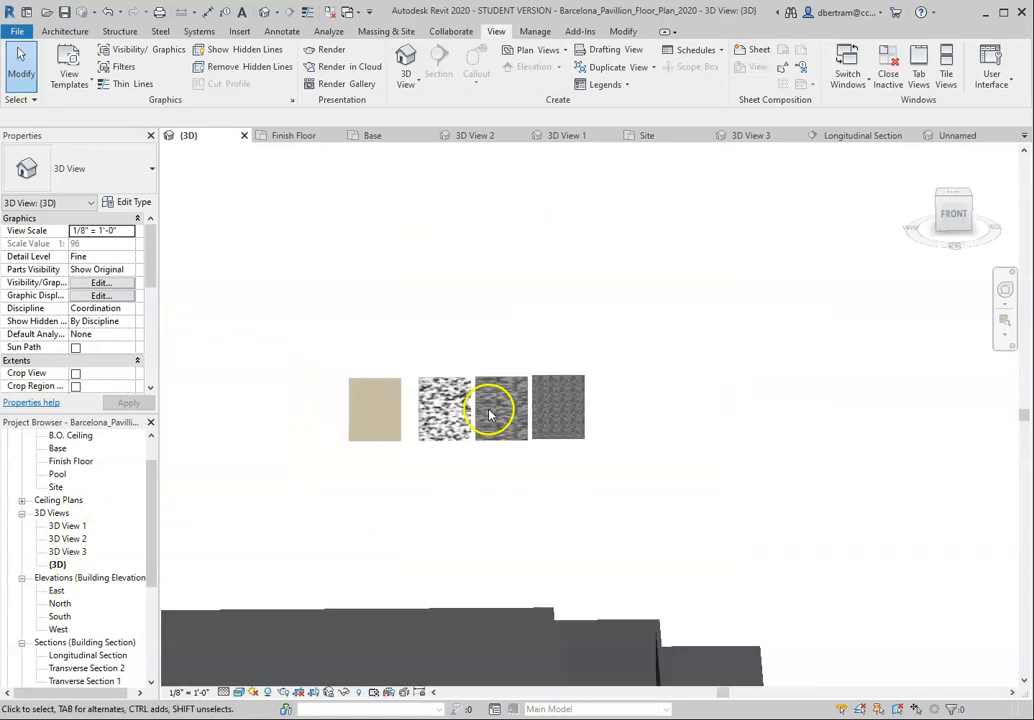
{"action": "scroll", "coordinate": [488, 415], "scroll_direction": "up", "scroll_amount": 8}
{"action": "scroll", "coordinate": [500, 400], "scroll_direction": "down", "scroll_amount": 6}
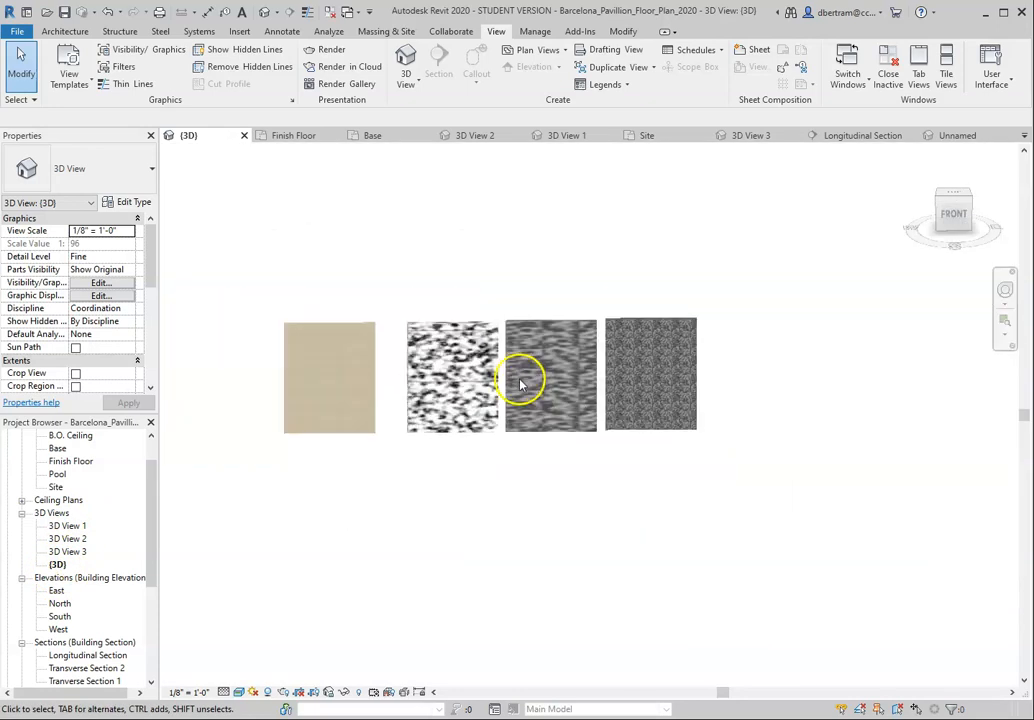
{"action": "scroll", "coordinate": [519, 378], "scroll_direction": "down", "scroll_amount": 3}
{"action": "scroll", "coordinate": [519, 381], "scroll_direction": "up", "scroll_amount": 7}
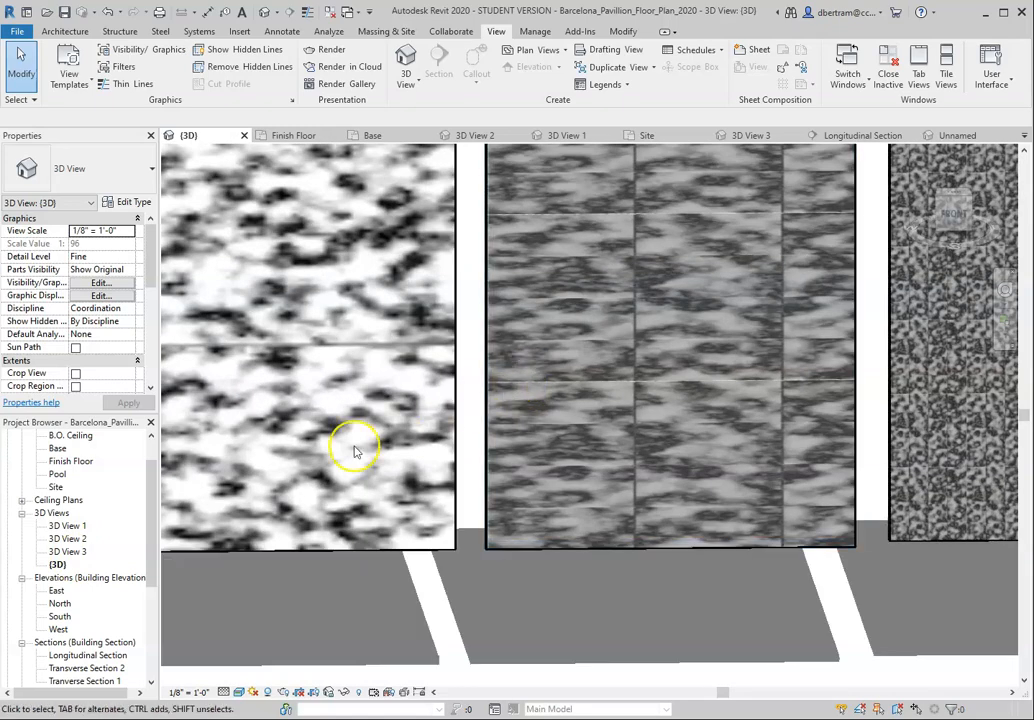
{"action": "scroll", "coordinate": [619, 365], "scroll_direction": "down", "scroll_amount": 3}
{"action": "scroll", "coordinate": [565, 404], "scroll_direction": "up", "scroll_amount": 1}
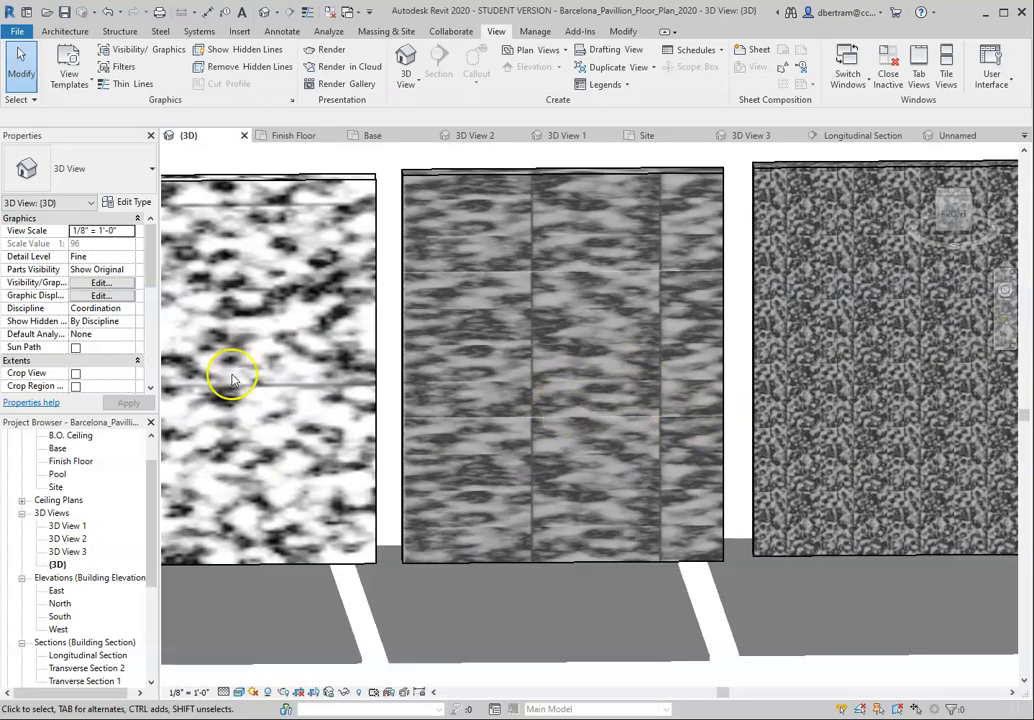
Step: Open 3D View 3 and save the project
{"action": "double_click", "coordinate": [68, 551]}
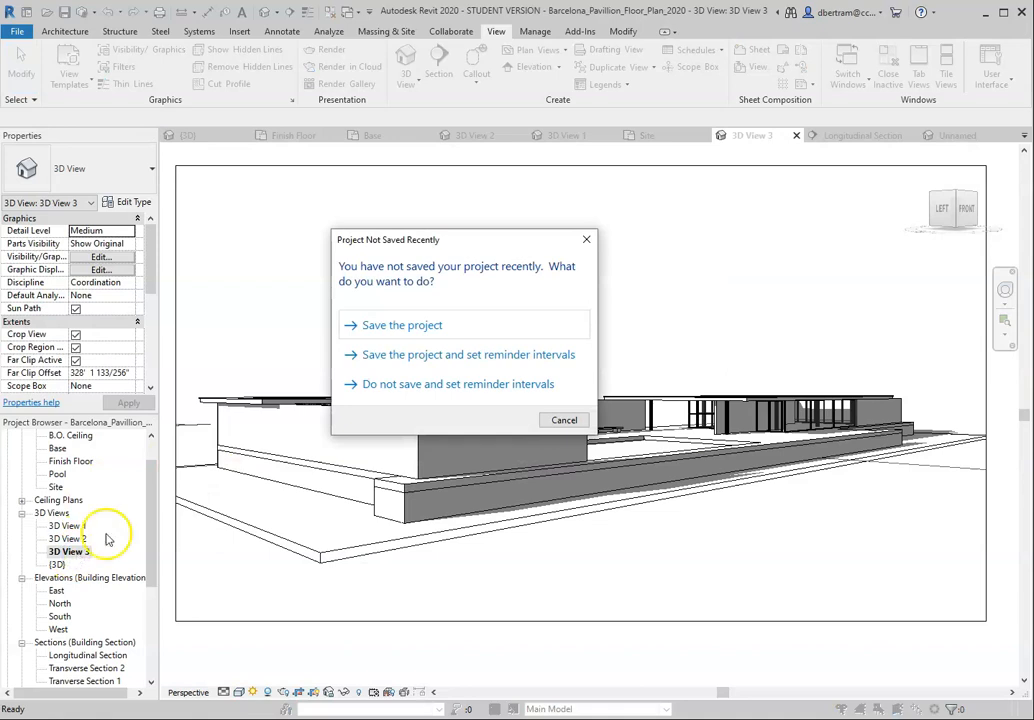
{"action": "left_click", "coordinate": [397, 323]}
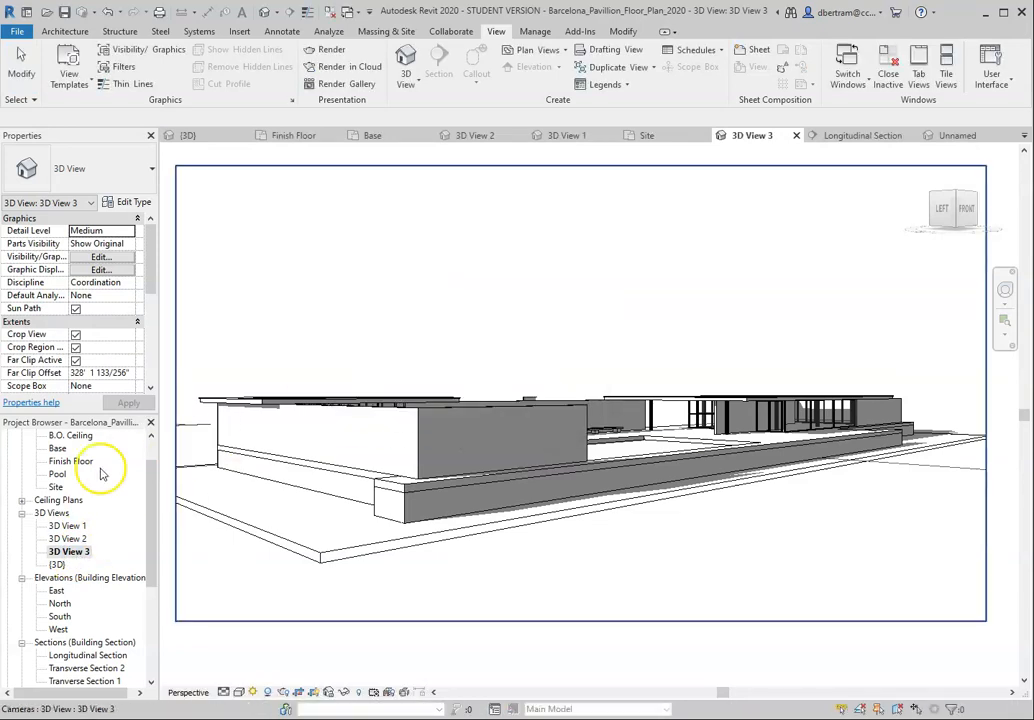
Step: Open 3D View 2 of the test walls and set its visual style to Realistic
{"action": "double_click", "coordinate": [67, 538]}
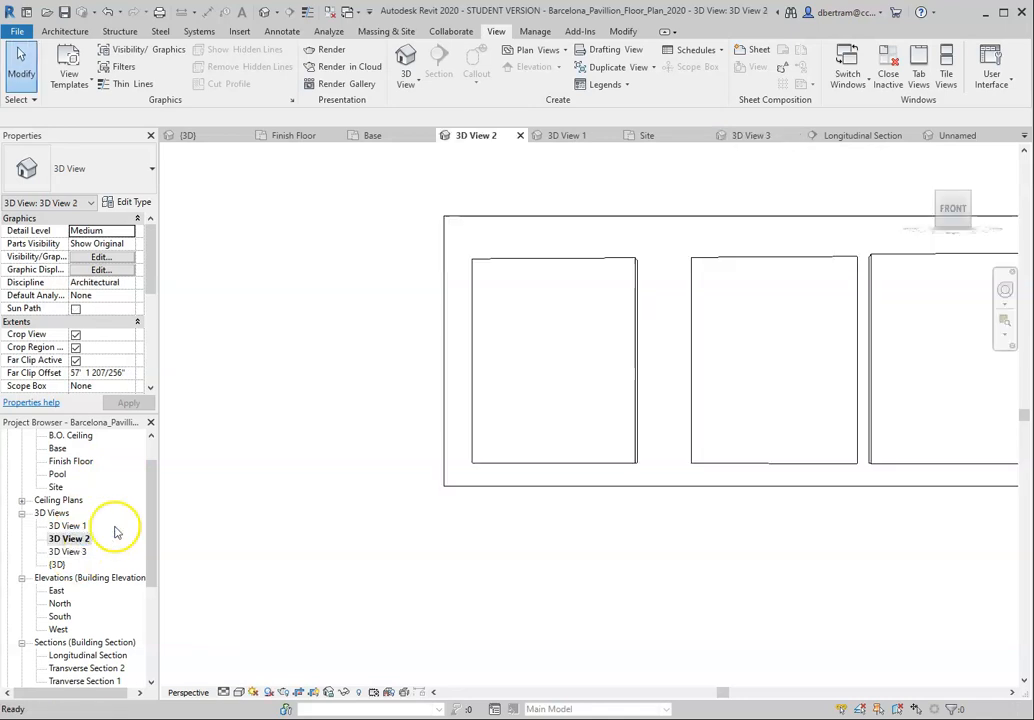
{"action": "scroll", "coordinate": [500, 425], "scroll_direction": "up", "scroll_amount": 4}
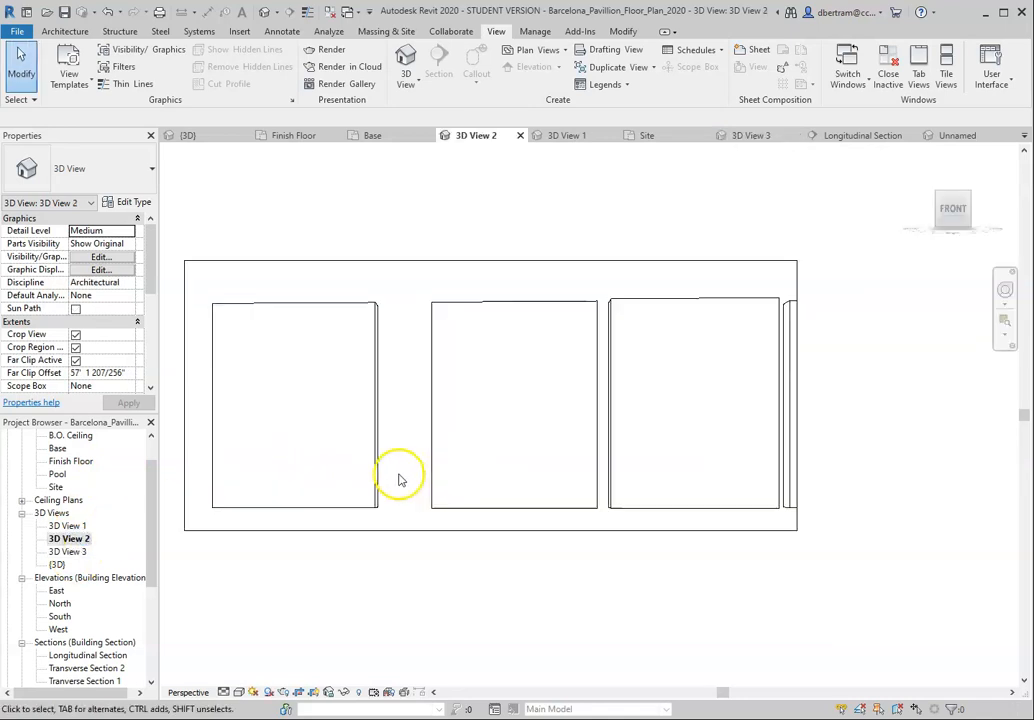
{"action": "left_click", "coordinate": [239, 692]}
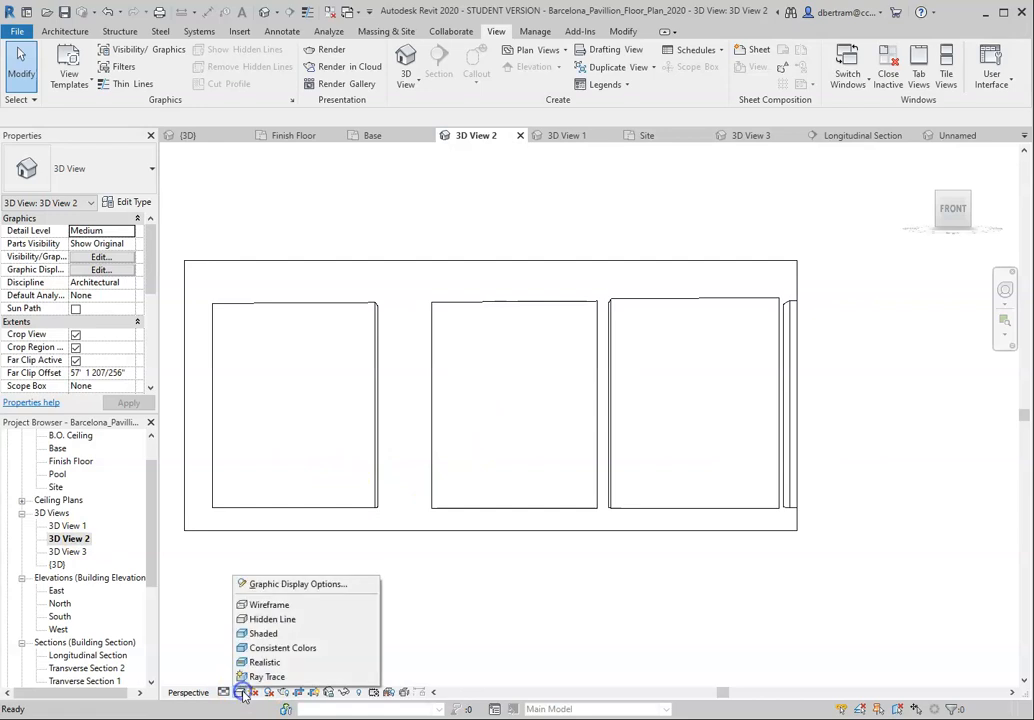
{"action": "left_click", "coordinate": [265, 662]}
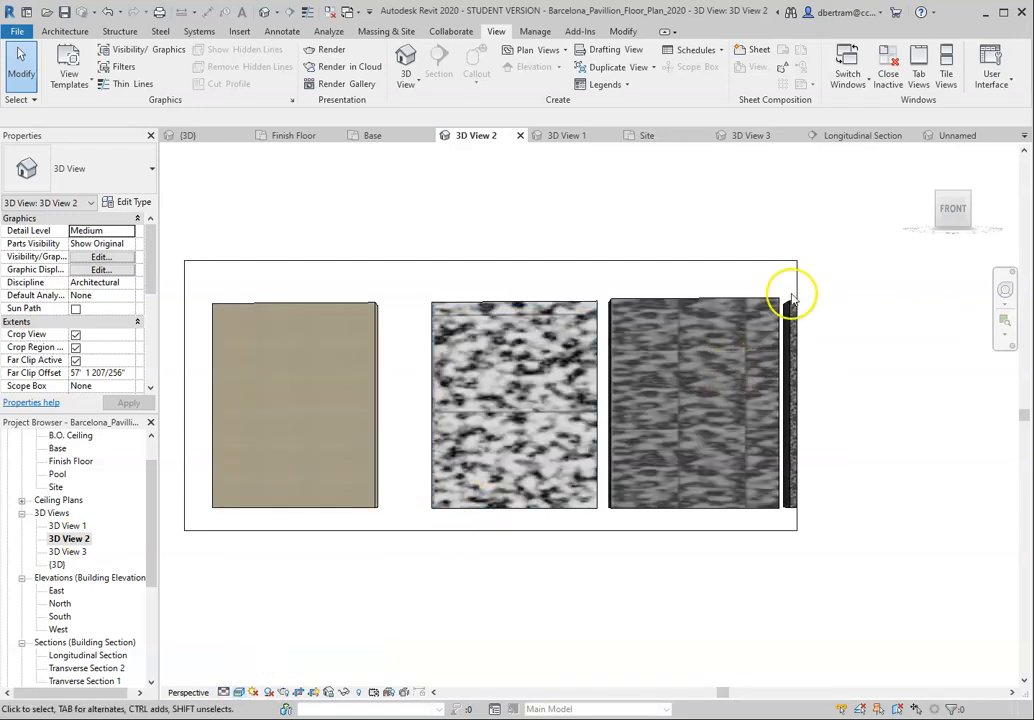
Step: Resize the crop region of 3D View 2 to take in the darkest marble wall and trim the side with the tan wall
{"action": "left_click", "coordinate": [798, 276]}
{"action": "scroll", "coordinate": [722, 316], "scroll_direction": "down", "scroll_amount": 2}
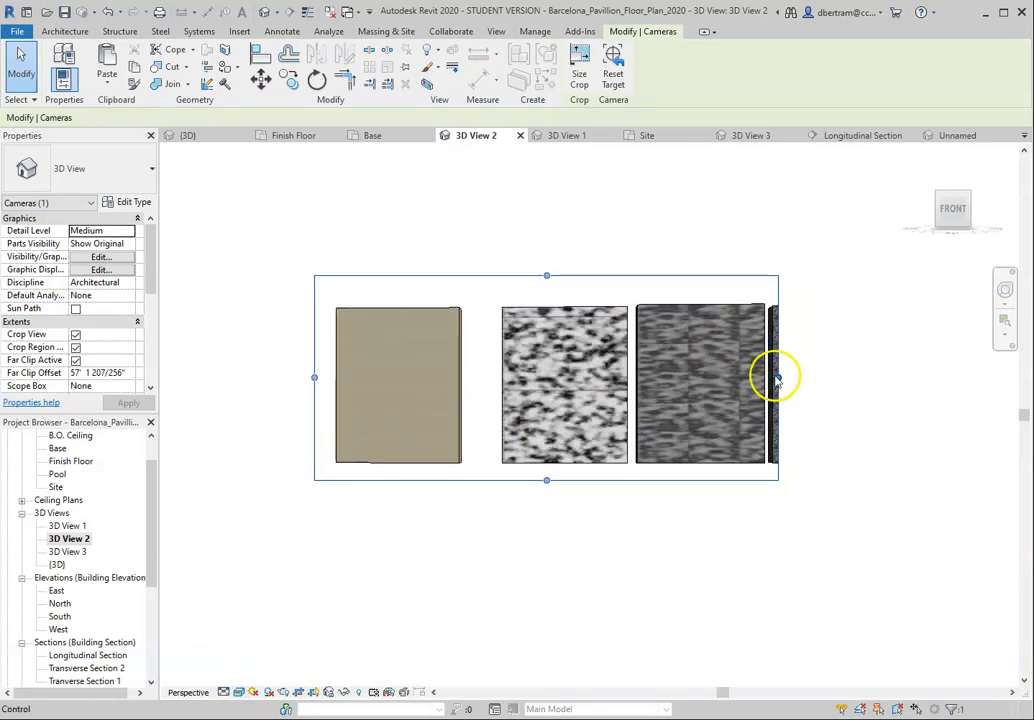
{"action": "left_click_drag", "start_coordinate": [778, 376], "coordinate": [893, 379]}
{"action": "mouse_move", "coordinate": [314, 377]}
{"action": "left_mouse_down"}
{"action": "mouse_move", "coordinate": [524, 383]}
{"action": "mouse_move", "coordinate": [306, 381]}
{"action": "left_mouse_up"}
{"action": "left_click", "coordinate": [385, 368]}
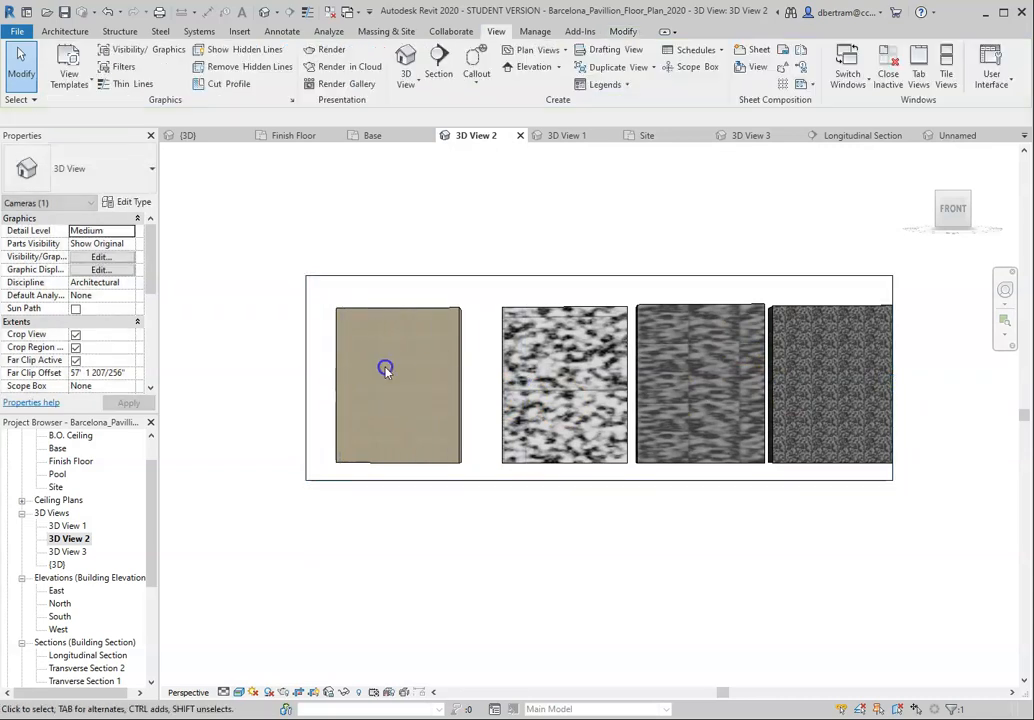
{"action": "left_click_drag", "start_coordinate": [396, 311], "coordinate": [430, 308]}
{"action": "left_click", "coordinate": [305, 368]}
{"action": "left_click_drag", "start_coordinate": [305, 377], "coordinate": [389, 380]}
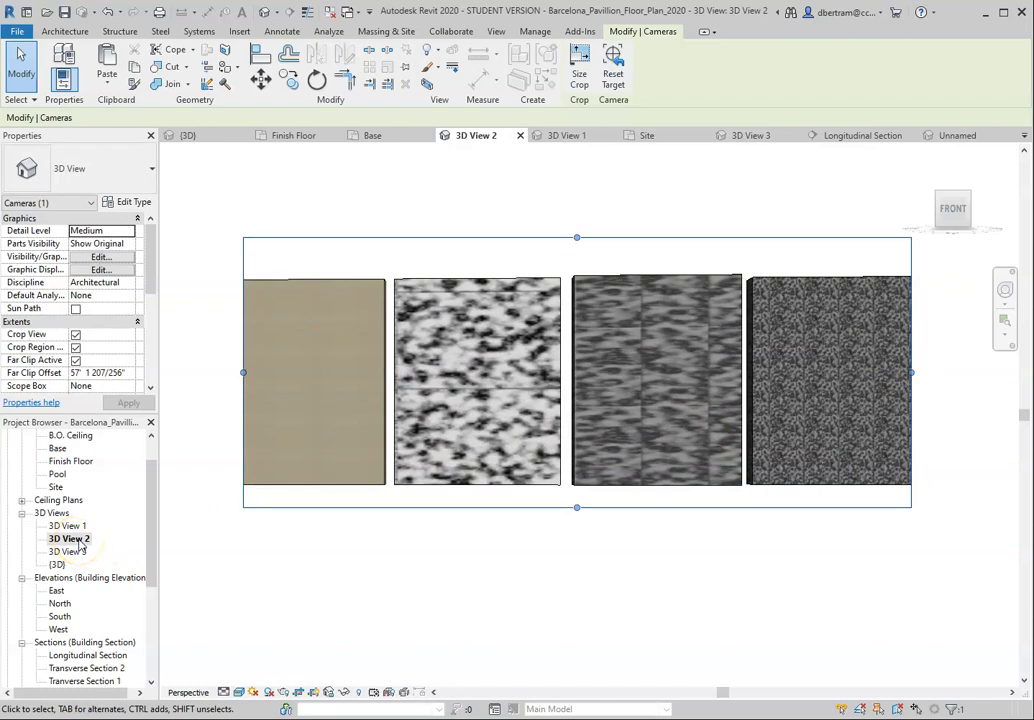
Step: Start Render in Cloud for 3D View 2 and continue past the welcome message to its render settings
{"action": "left_click", "coordinate": [500, 32]}
{"action": "left_click", "coordinate": [350, 66]}
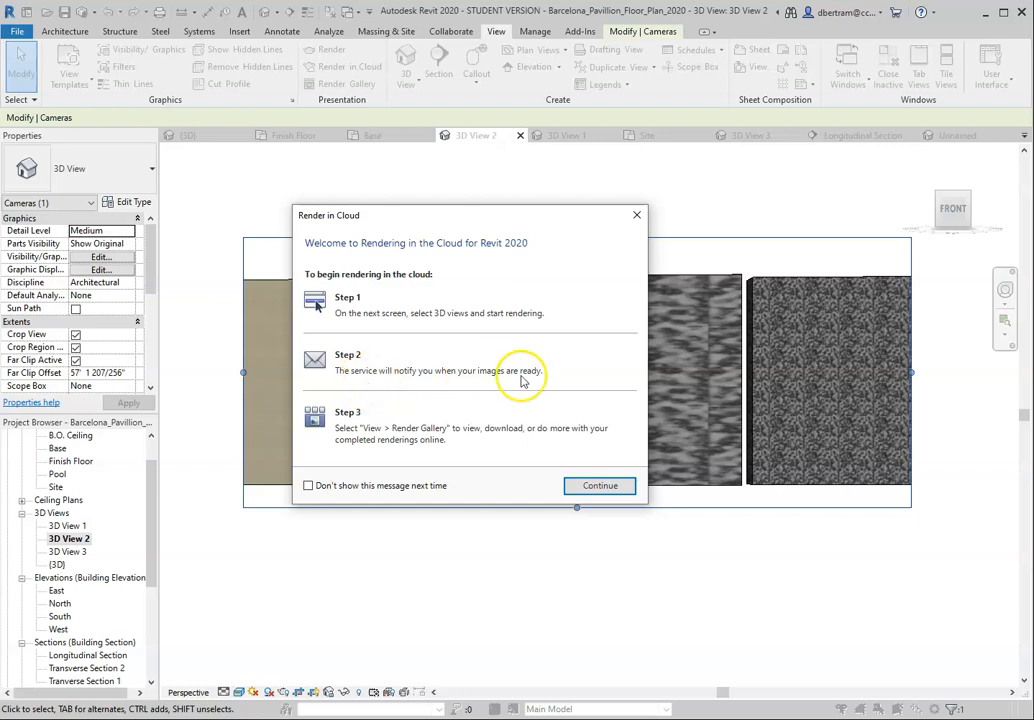
{"action": "left_click", "coordinate": [598, 487]}
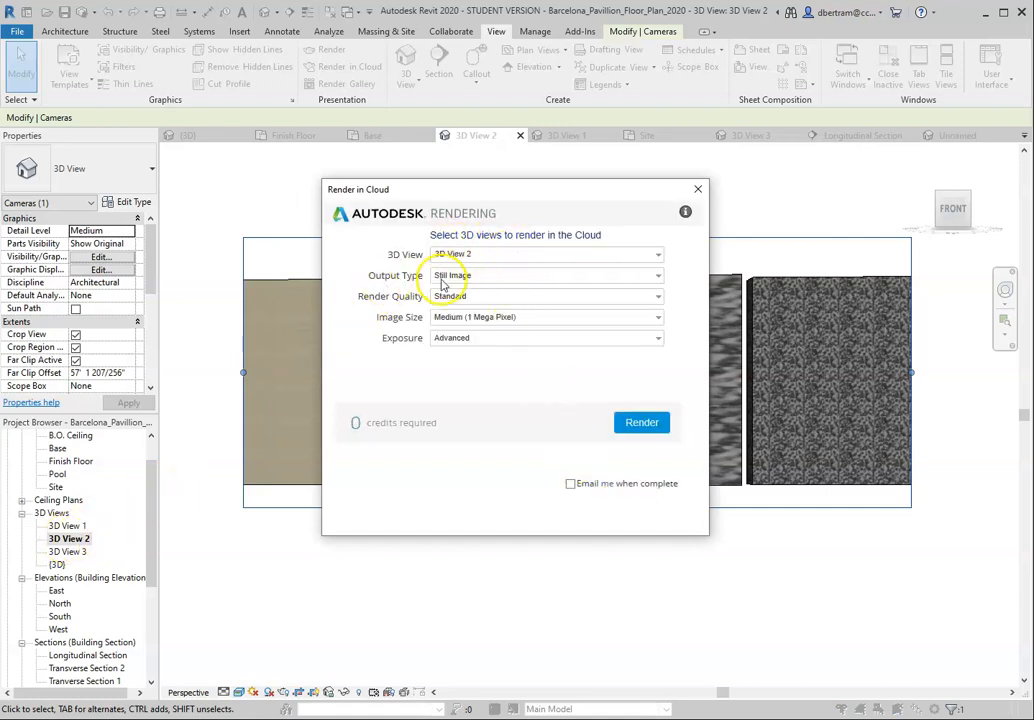
Step: Render 3D View 2 in the cloud as a Still Image with Final quality, Extra Large (9 Mega Pixel) size and email notification on completion
{"action": "left_click", "coordinate": [508, 276]}
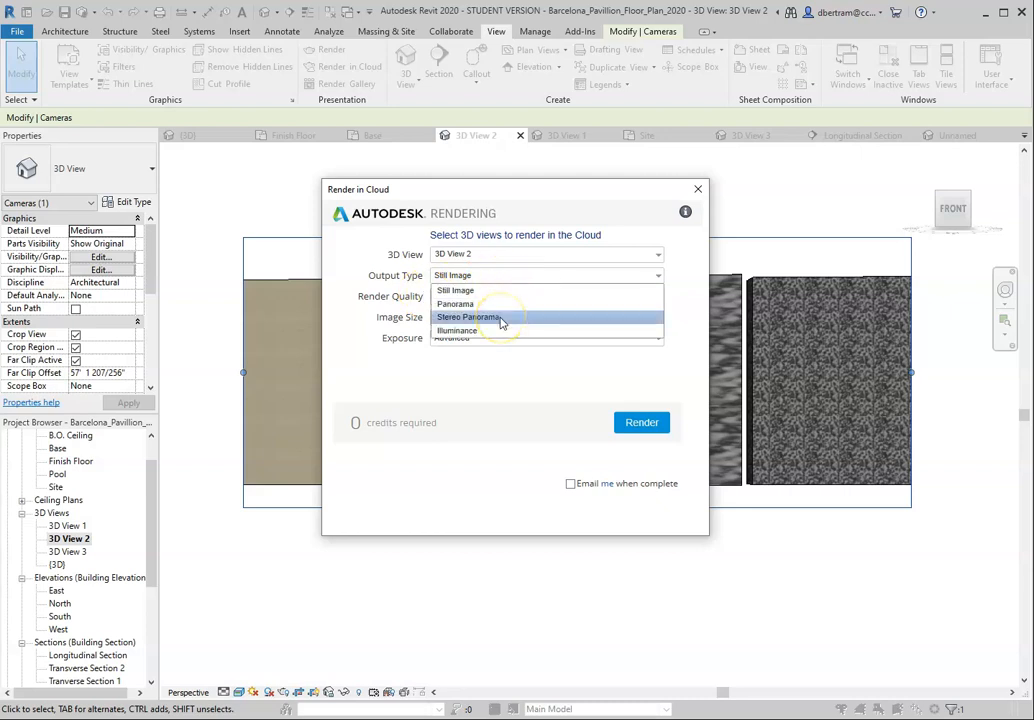
{"action": "left_click", "coordinate": [503, 277]}
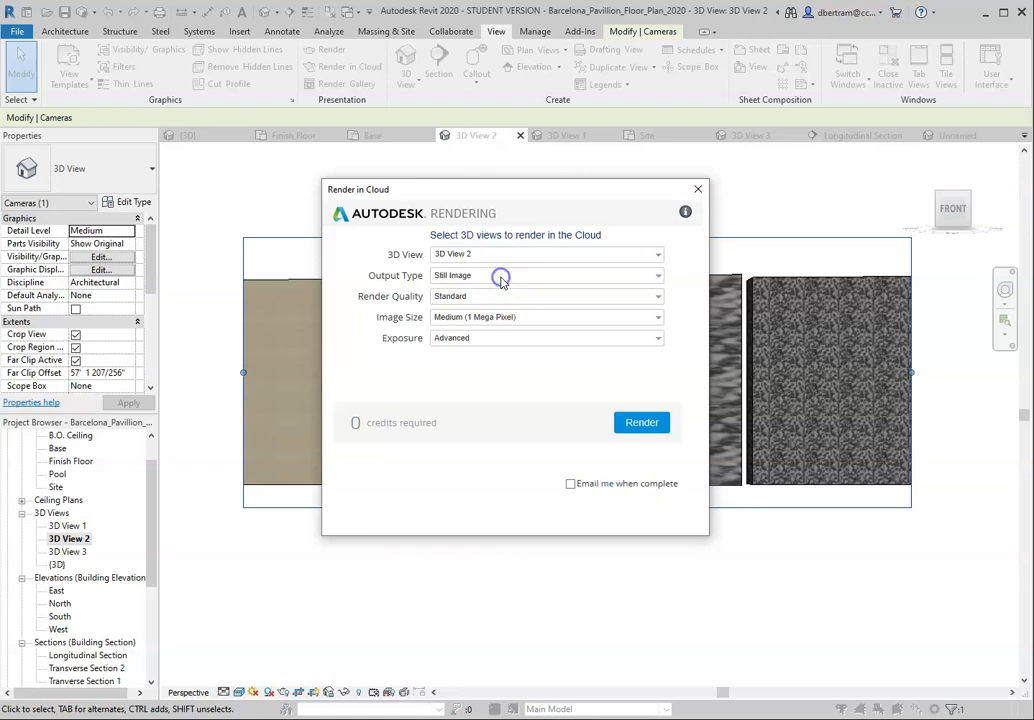
{"action": "left_click", "coordinate": [497, 297]}
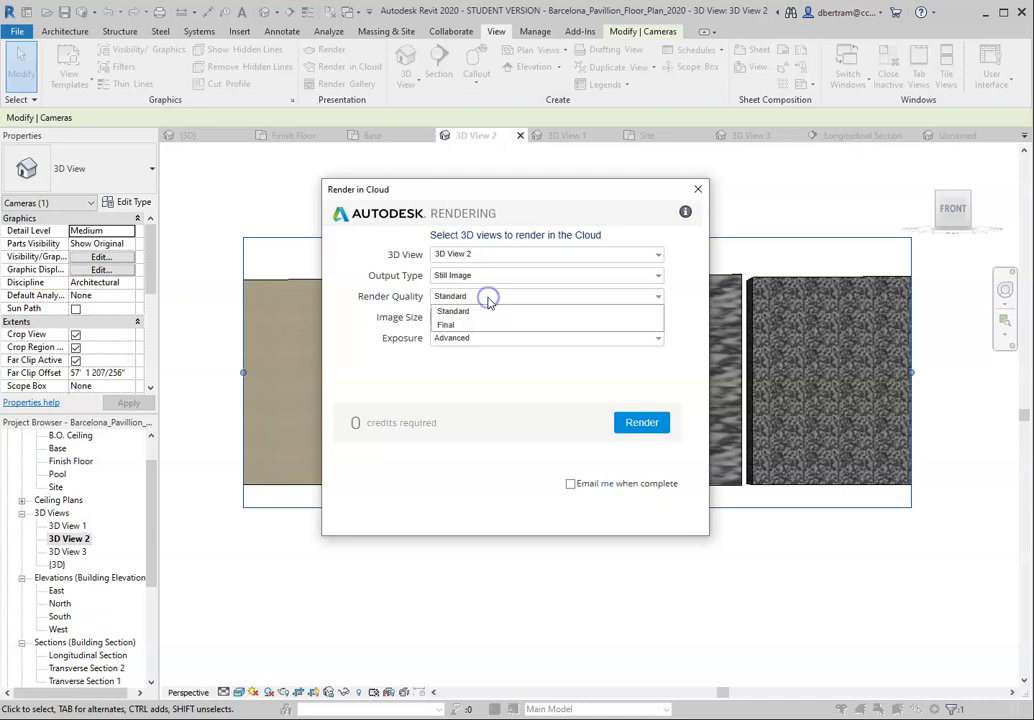
{"action": "left_click", "coordinate": [472, 329]}
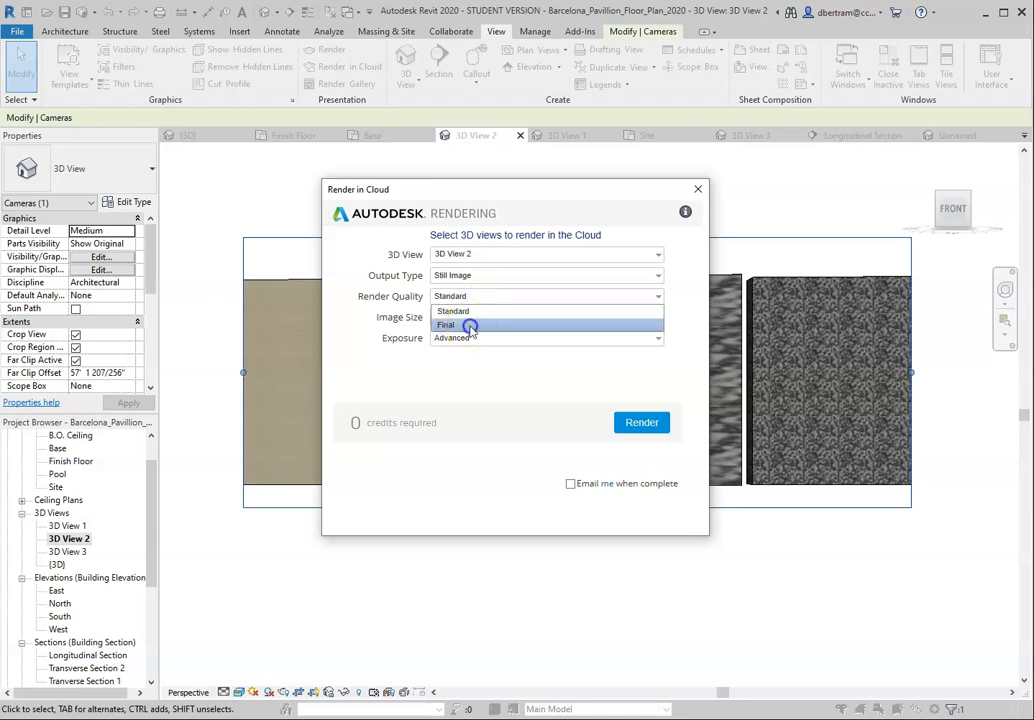
{"action": "left_click", "coordinate": [536, 316]}
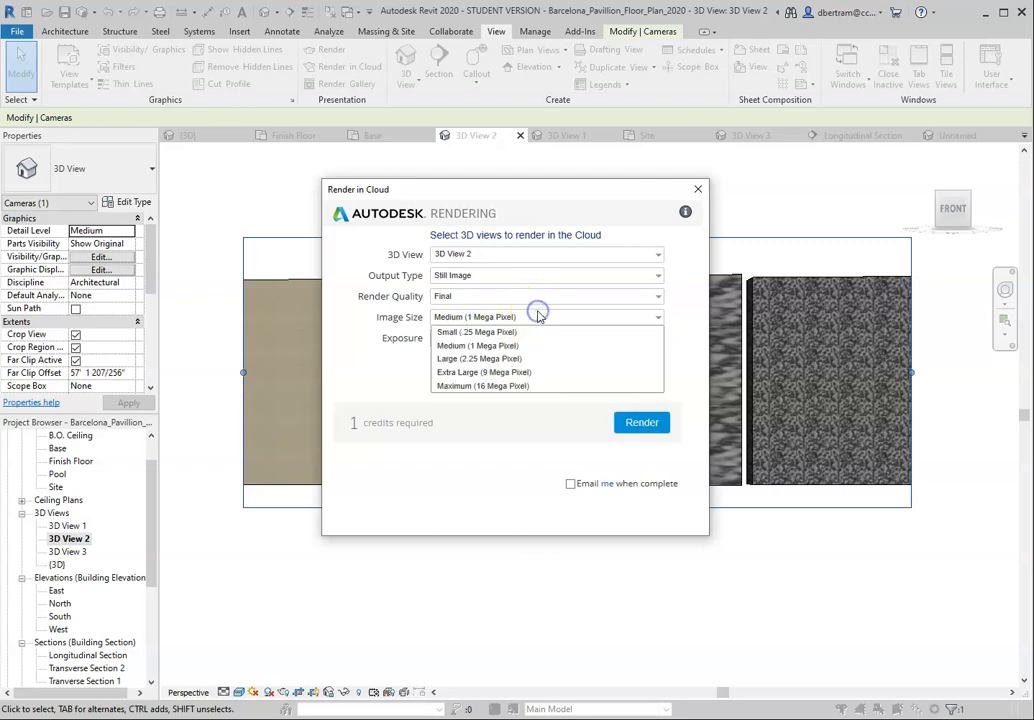
{"action": "left_click", "coordinate": [505, 373]}
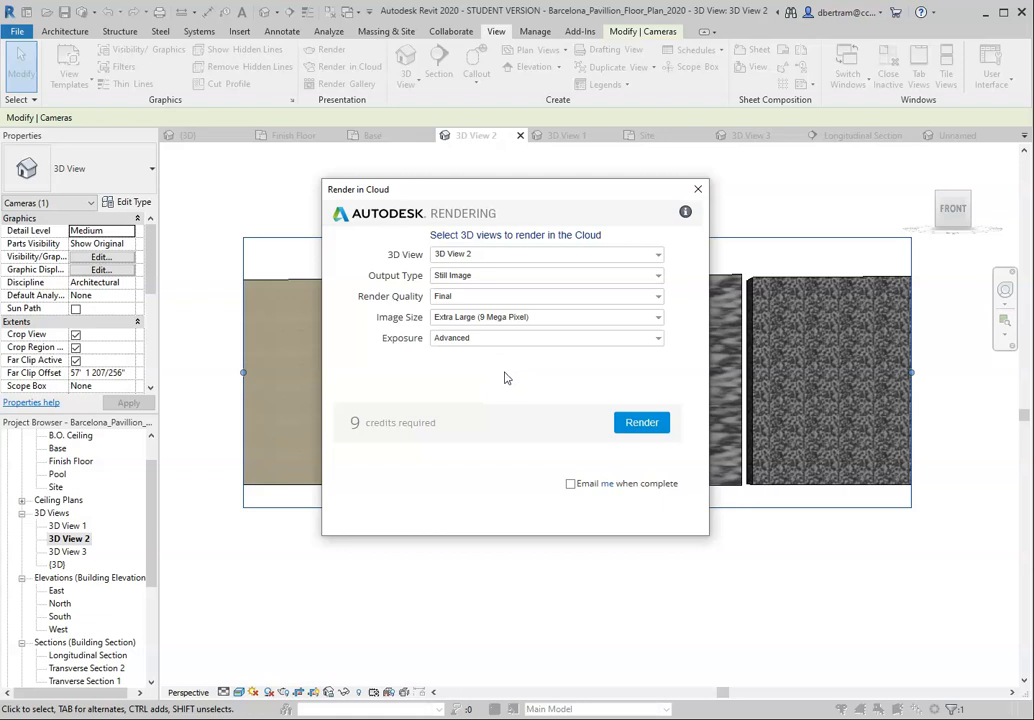
{"action": "left_click", "coordinate": [570, 483]}
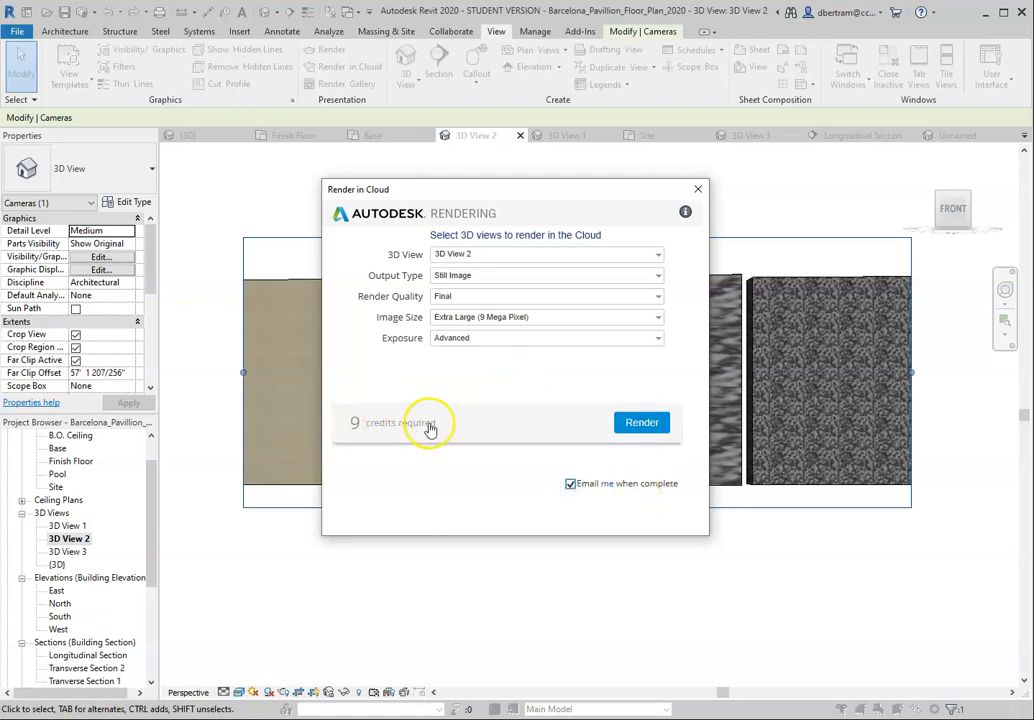
{"action": "left_click", "coordinate": [640, 425]}
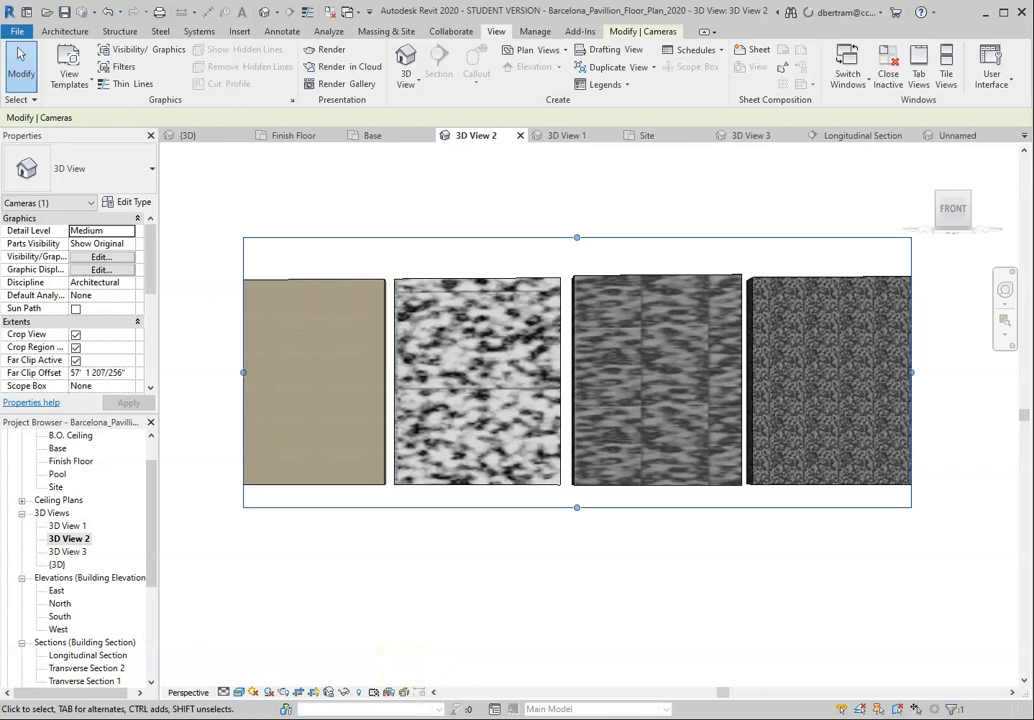
Step: Switch to Photoshop and preview the four saved Material_Test renders in File Explorer's Pavilion Material Studies folder
{"action": "mouse_move", "coordinate": [396, 718]}
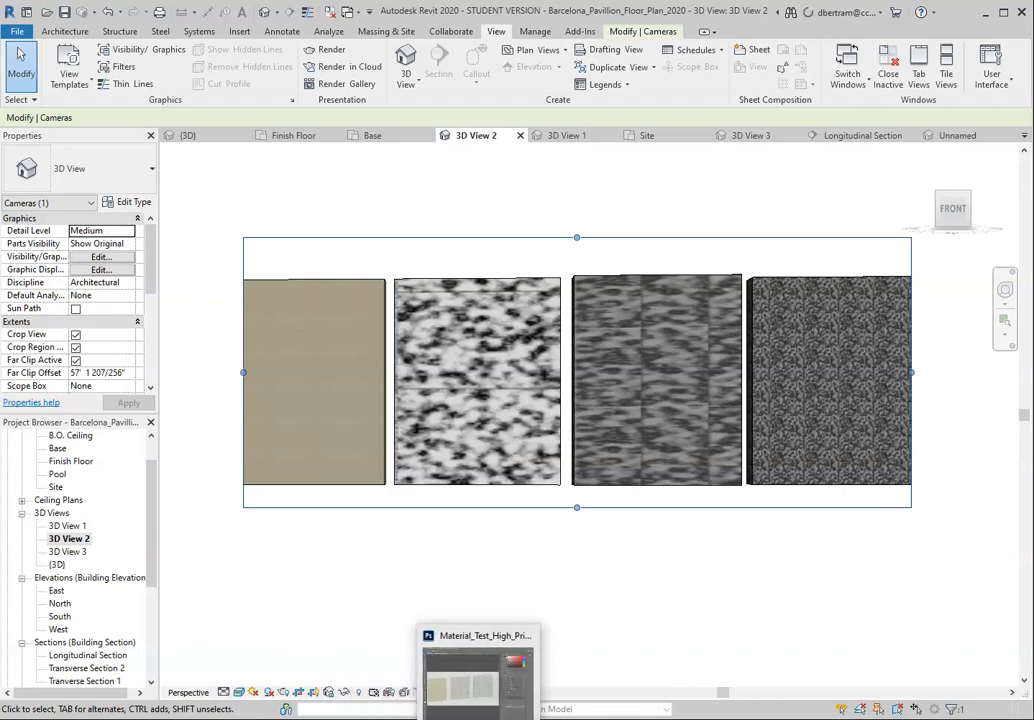
{"action": "left_click", "coordinate": [485, 675]}
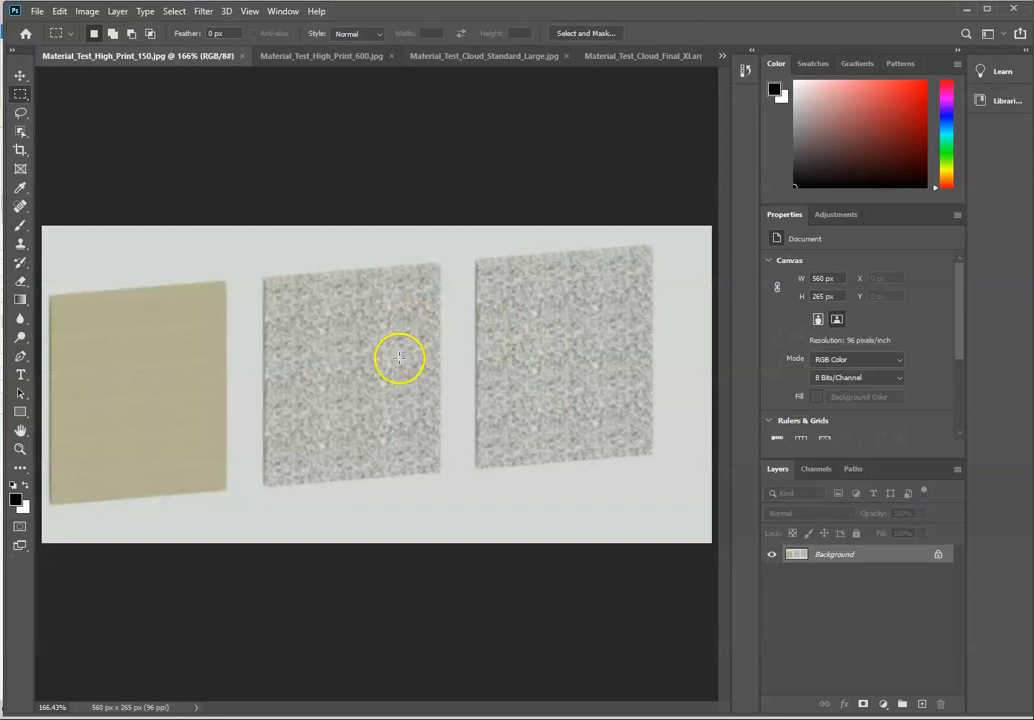
{"action": "left_click", "coordinate": [365, 718]}
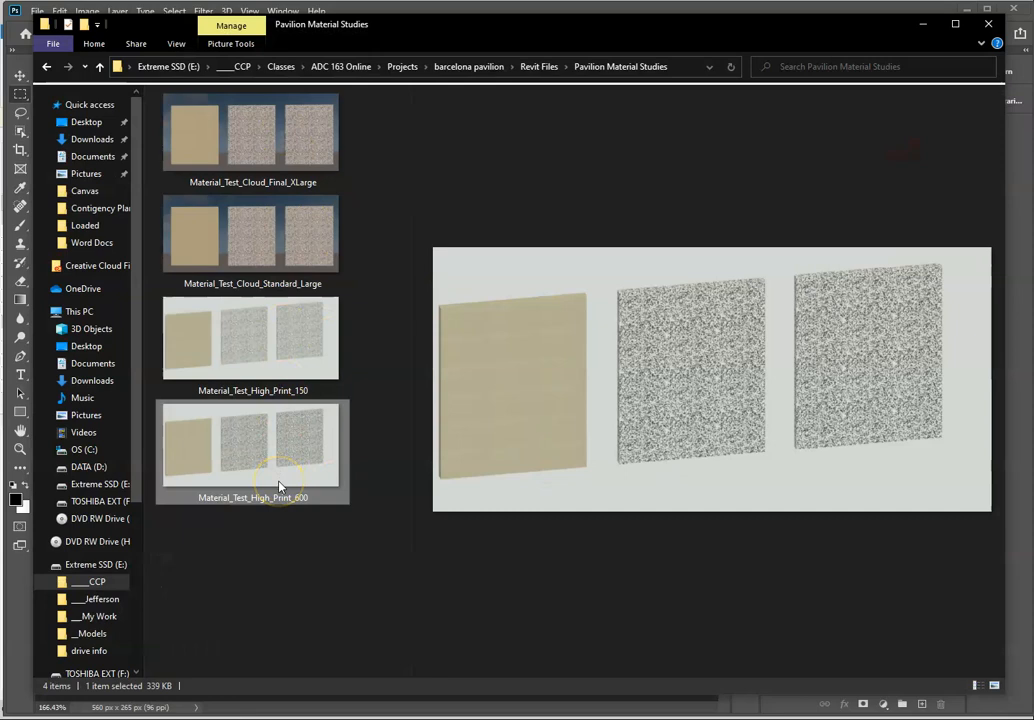
{"action": "left_click", "coordinate": [258, 221]}
{"action": "left_click", "coordinate": [272, 152]}
{"action": "left_click", "coordinate": [270, 226]}
{"action": "left_click", "coordinate": [265, 344]}
{"action": "left_click", "coordinate": [261, 441]}
{"action": "left_click", "coordinate": [274, 362]}
{"action": "left_click", "coordinate": [920, 25]}
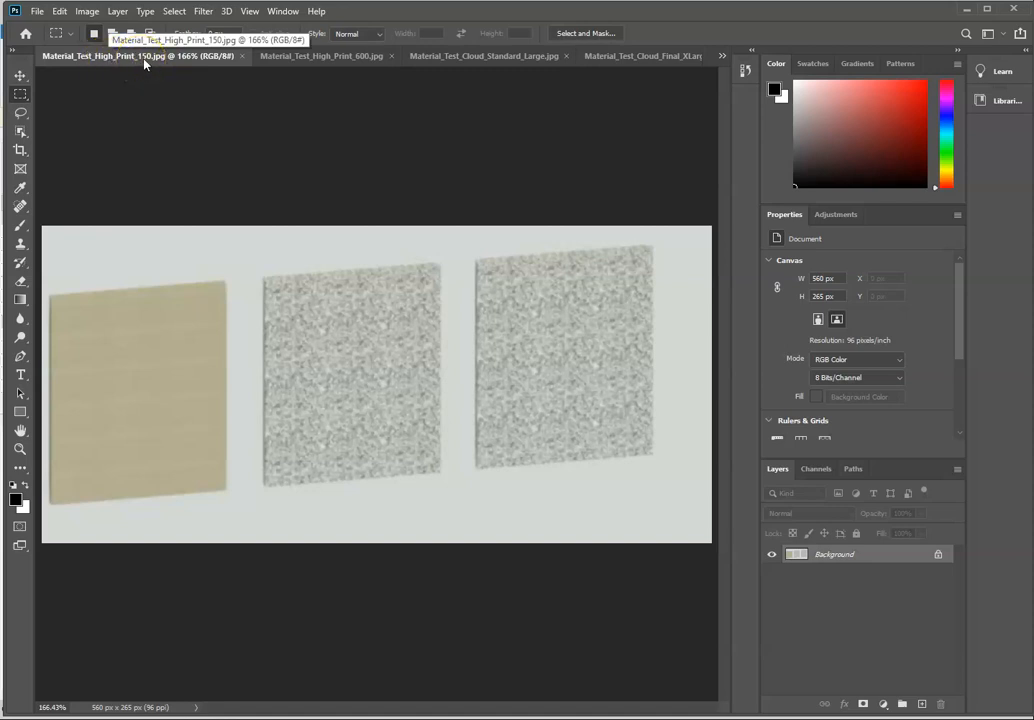
Step: Compare the marble detail in Material_Test_High_Print_150.jpg and Material_Test_High_Print_600.jpg
{"action": "left_click", "coordinate": [318, 57]}
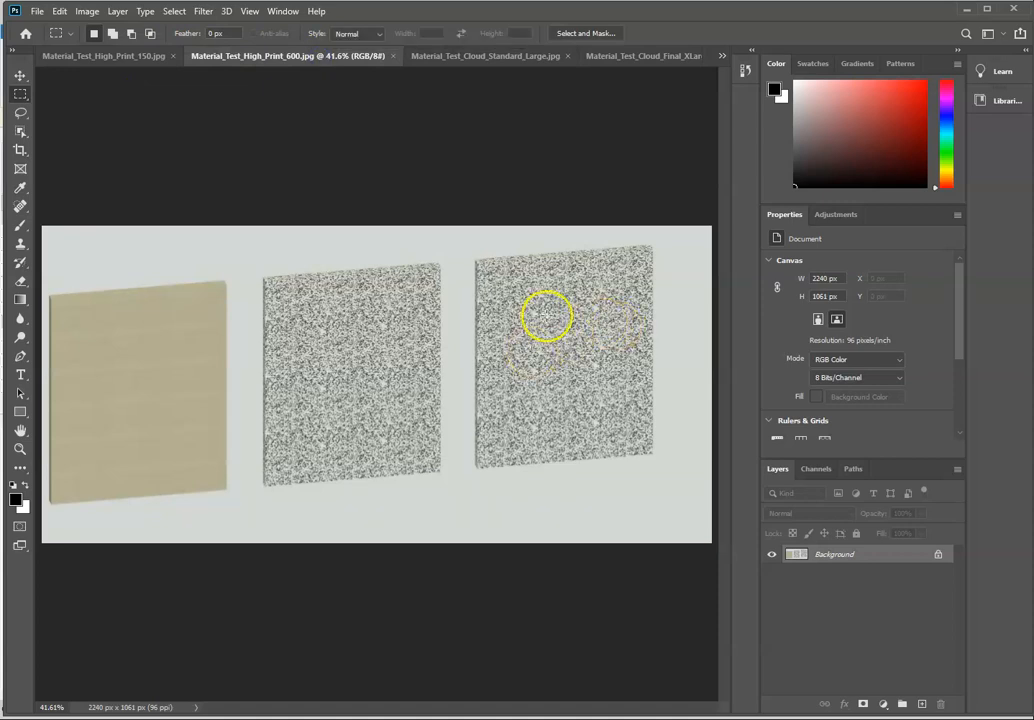
{"action": "left_click", "coordinate": [118, 58]}
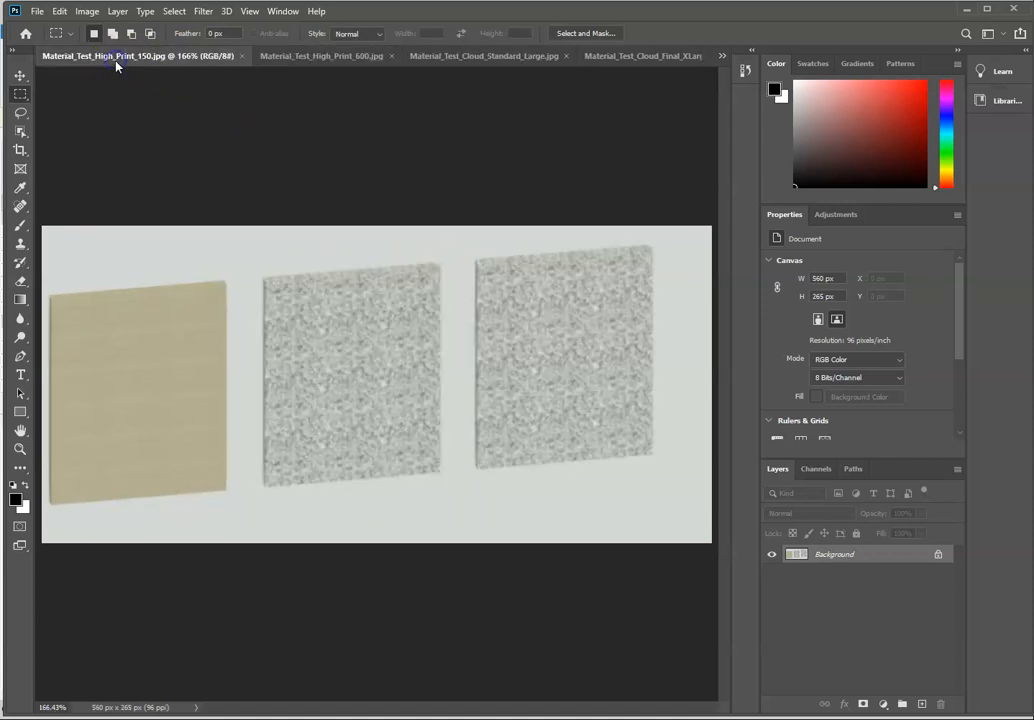
{"action": "left_click", "coordinate": [327, 58]}
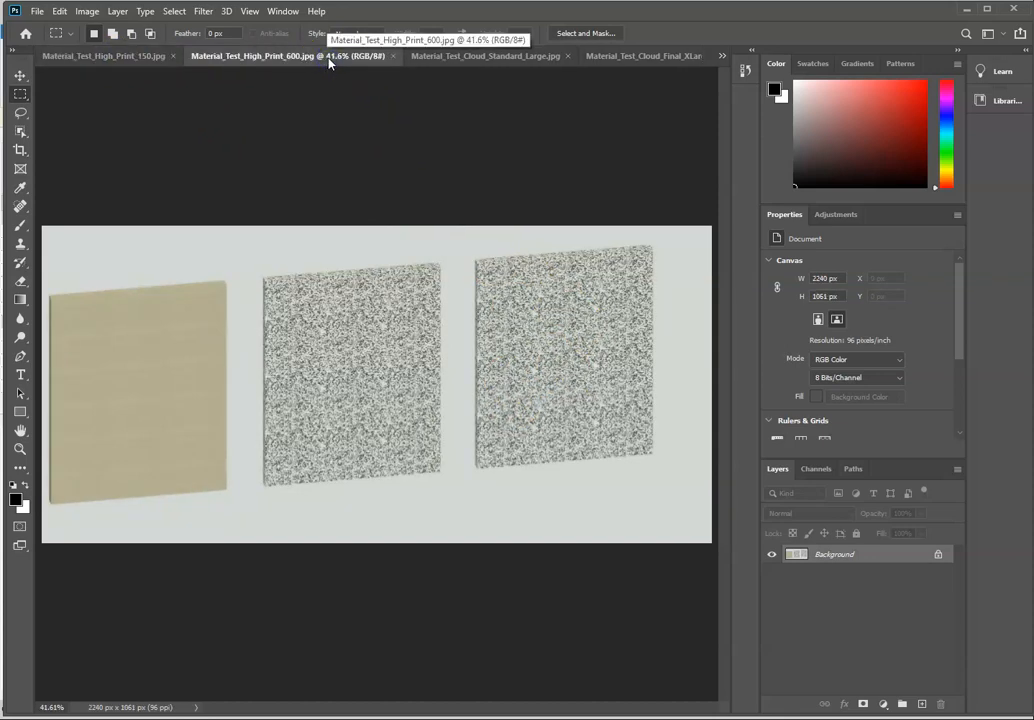
Step: Compare the cloud renders Material_Test_Cloud_Standard_Large.jpg and Material_Test_Cloud_Final_XLarge.jpg
{"action": "left_click", "coordinate": [503, 58]}
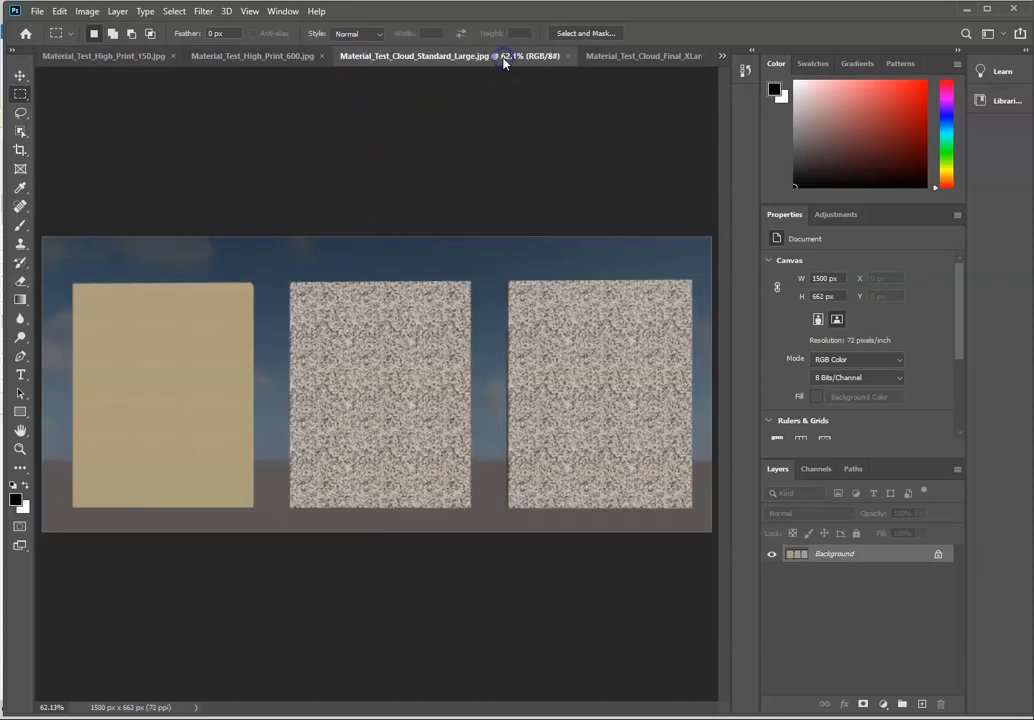
{"action": "left_click", "coordinate": [650, 58]}
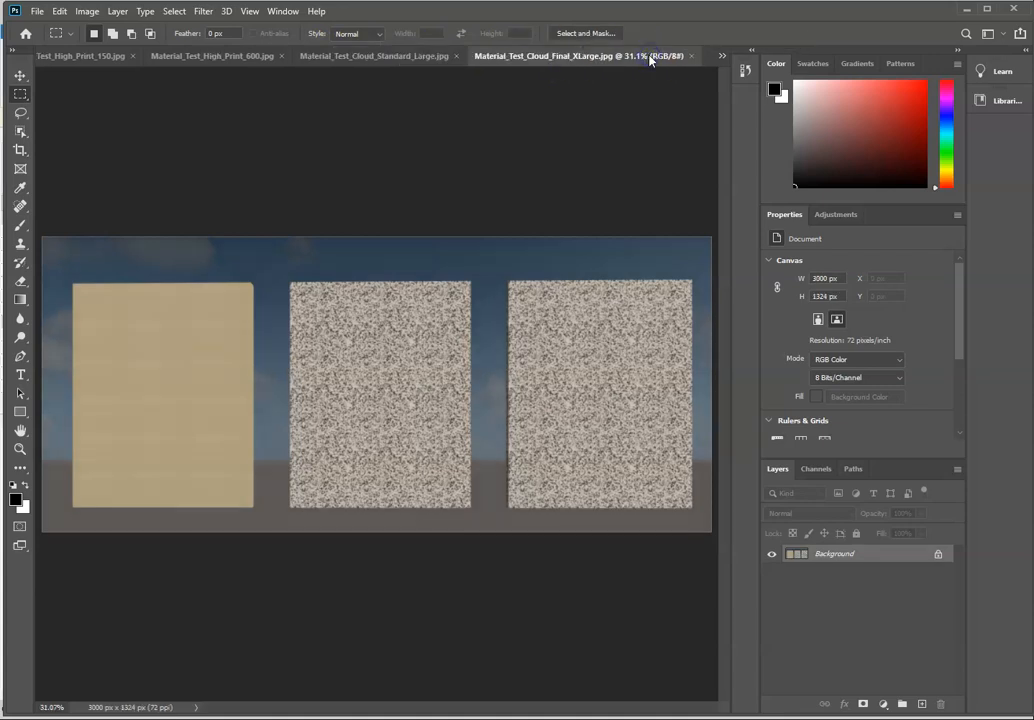
{"action": "left_click", "coordinate": [385, 60]}
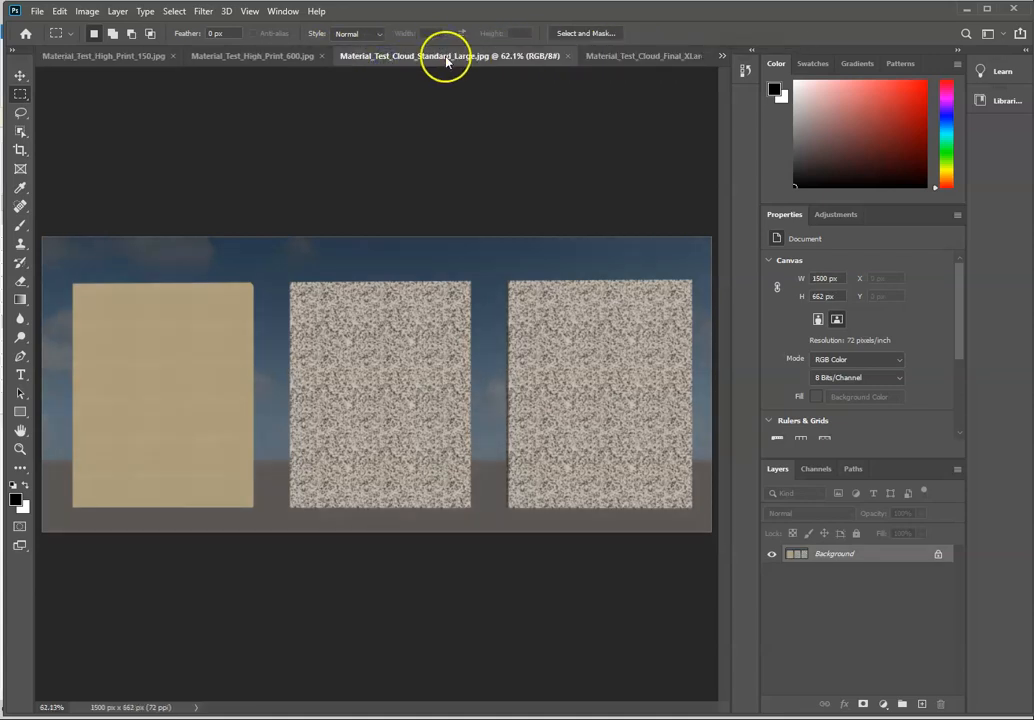
{"action": "left_click", "coordinate": [625, 59]}
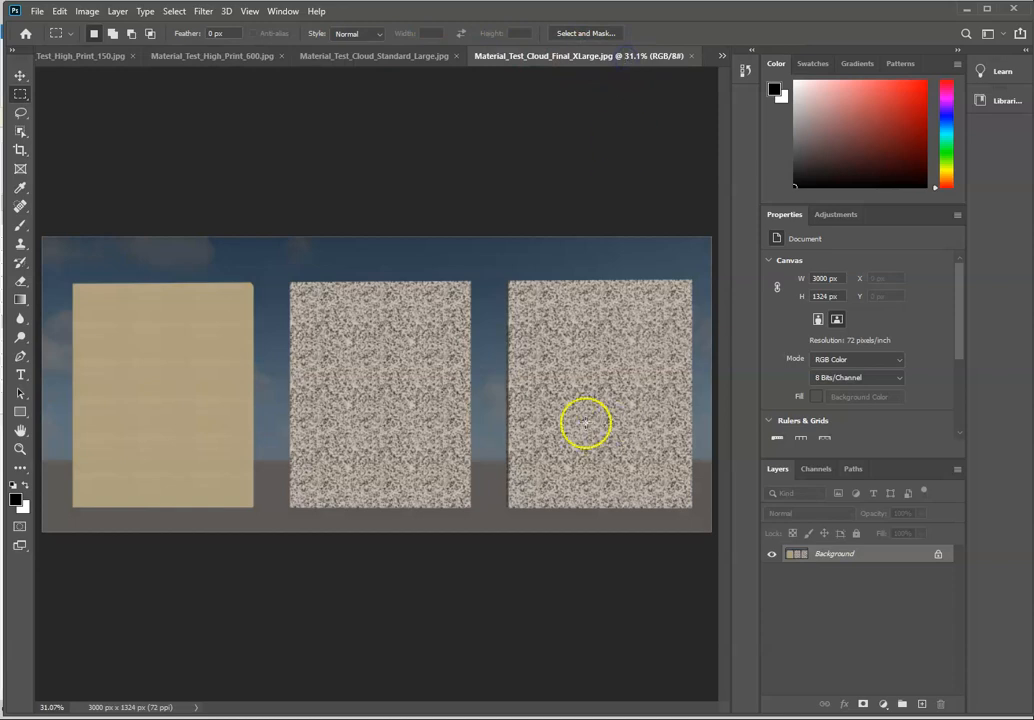
{"action": "left_click", "coordinate": [408, 64]}
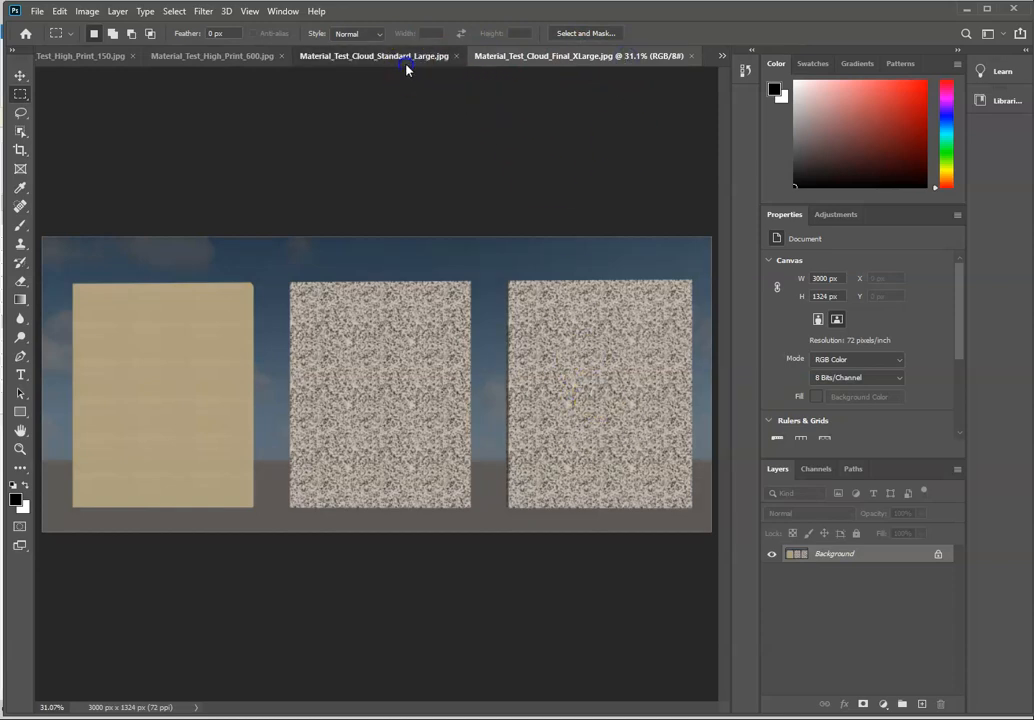
Step: Set the resolution of Material_Test_High_Print_150.jpg to 220 pixels/inch with resampling turned off
{"action": "left_click", "coordinate": [91, 58]}
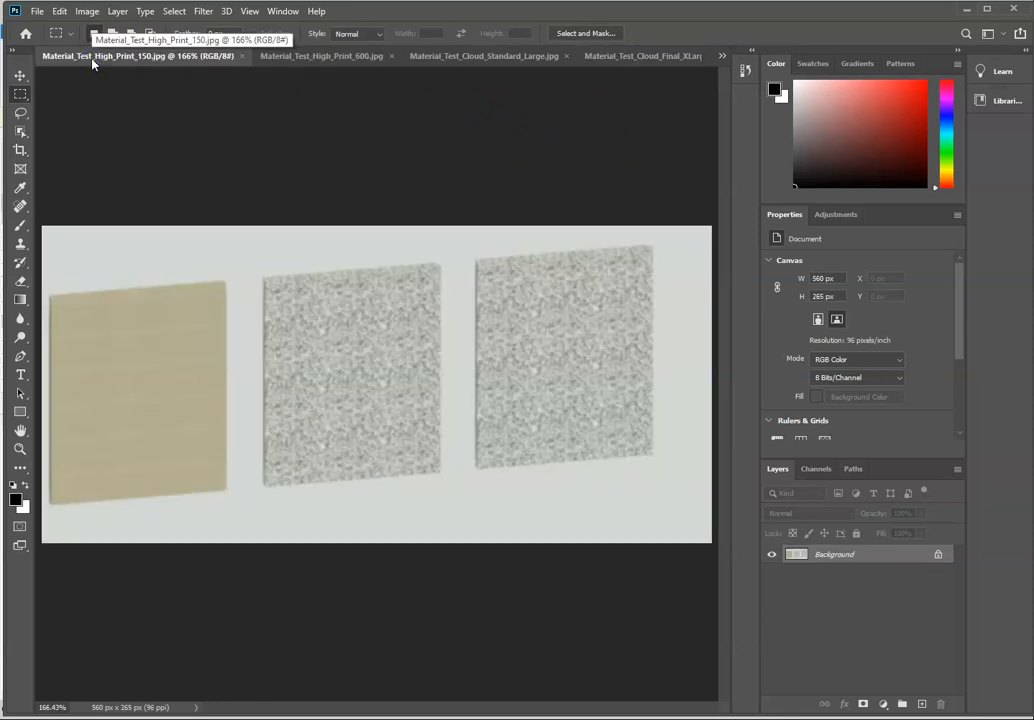
{"action": "left_click", "coordinate": [88, 11]}
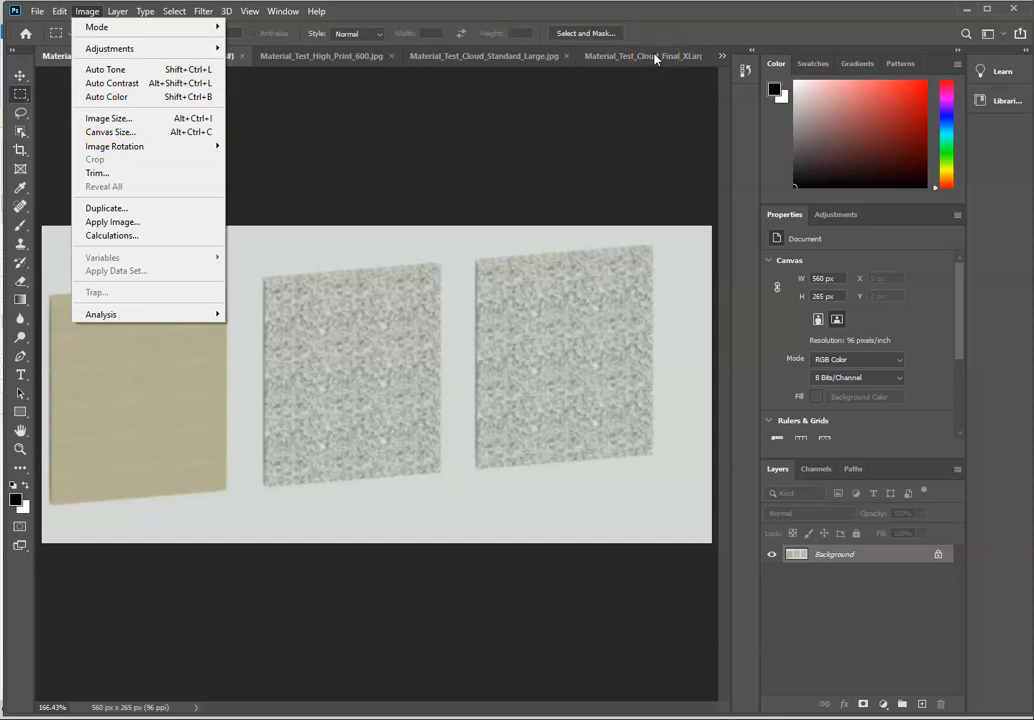
{"action": "left_click", "coordinate": [116, 122]}
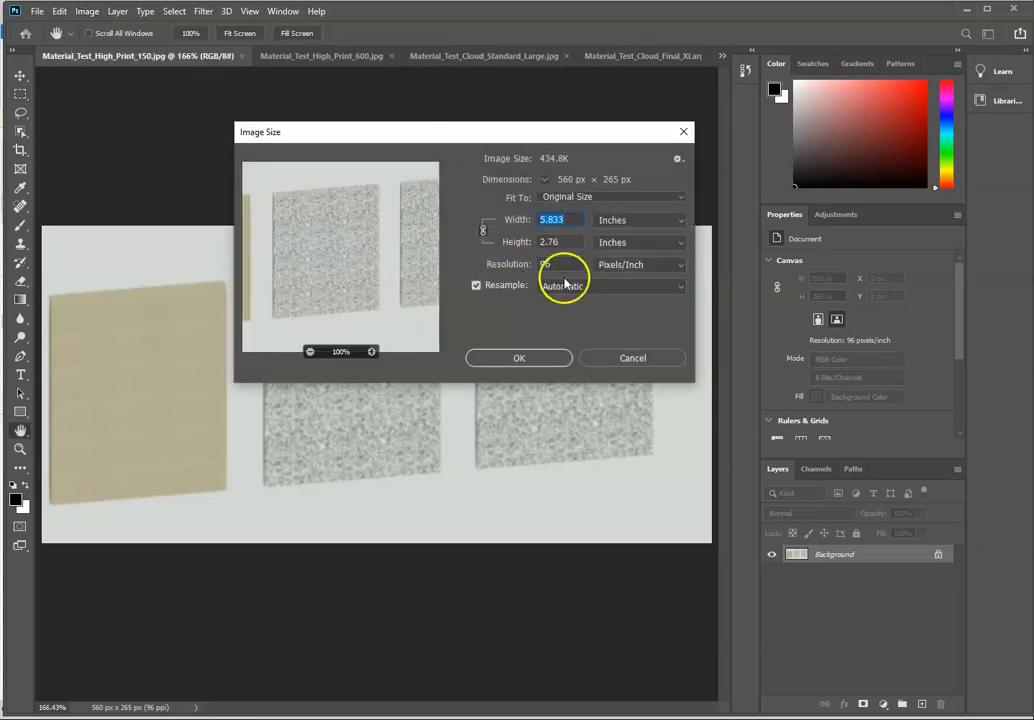
{"action": "left_click", "coordinate": [476, 285]}
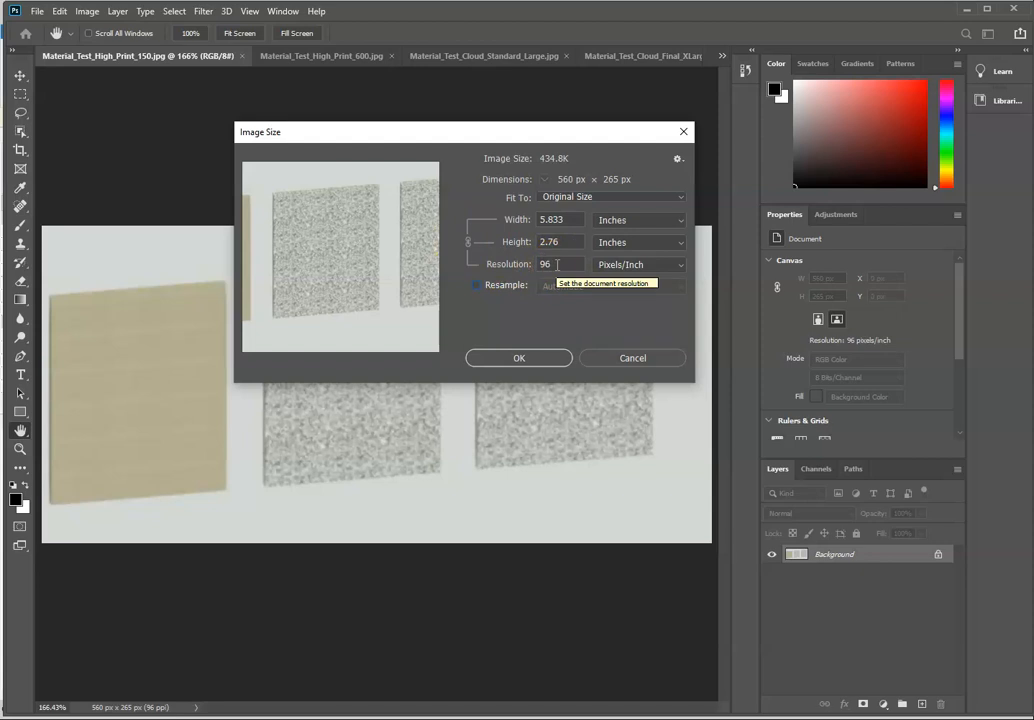
{"action": "left_click", "coordinate": [524, 264]}
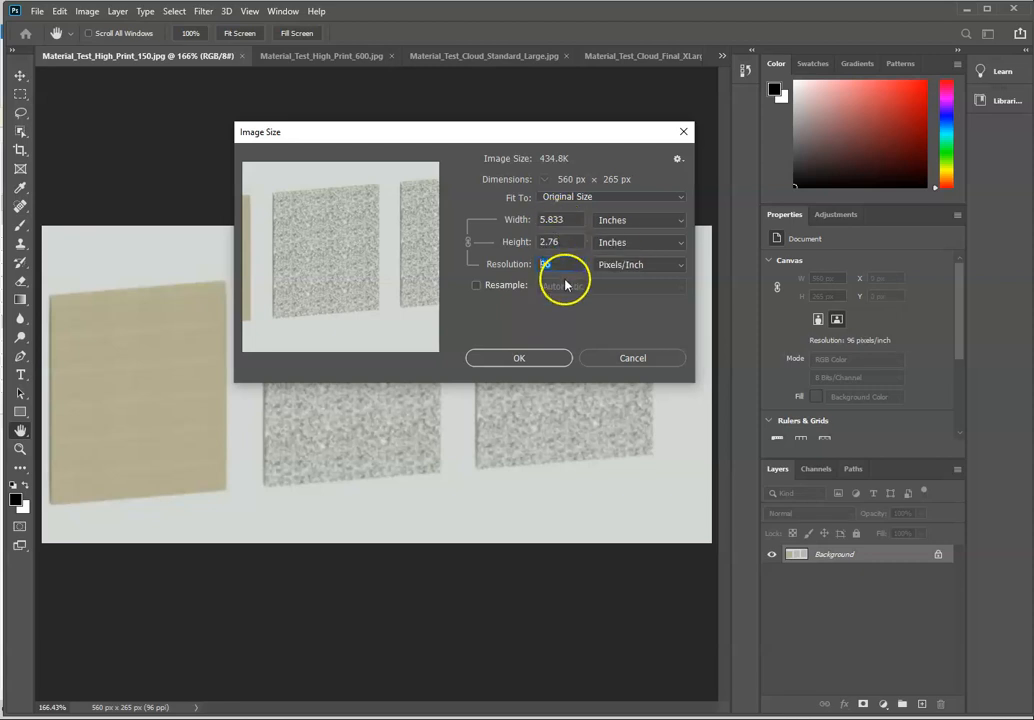
{"action": "type", "text": "220"}
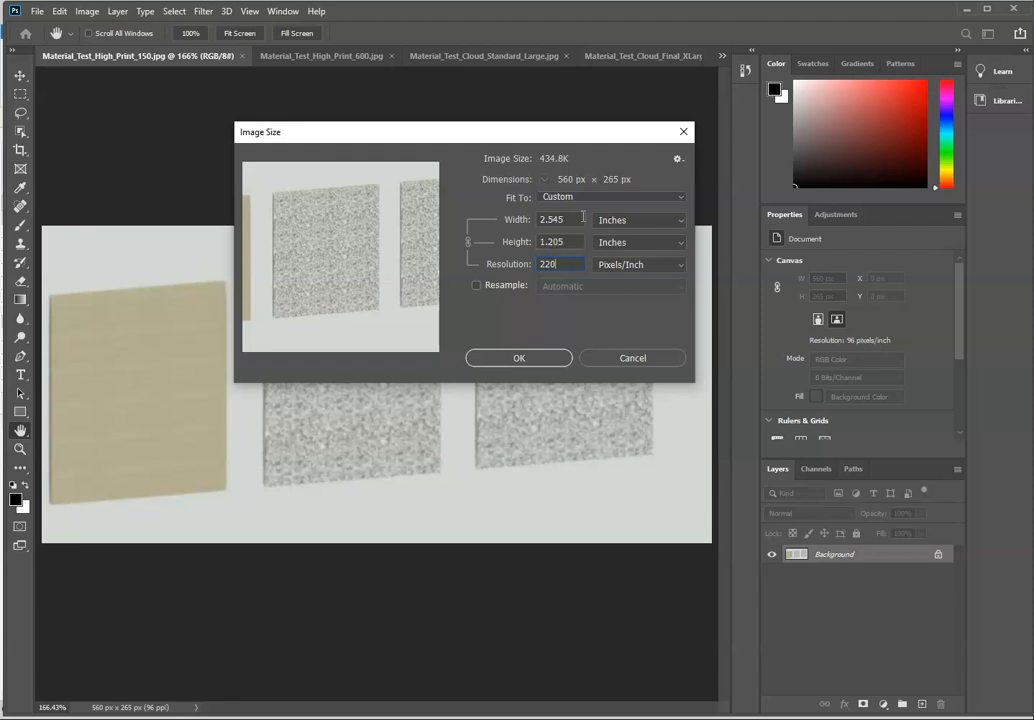
{"action": "left_click", "coordinate": [519, 358]}
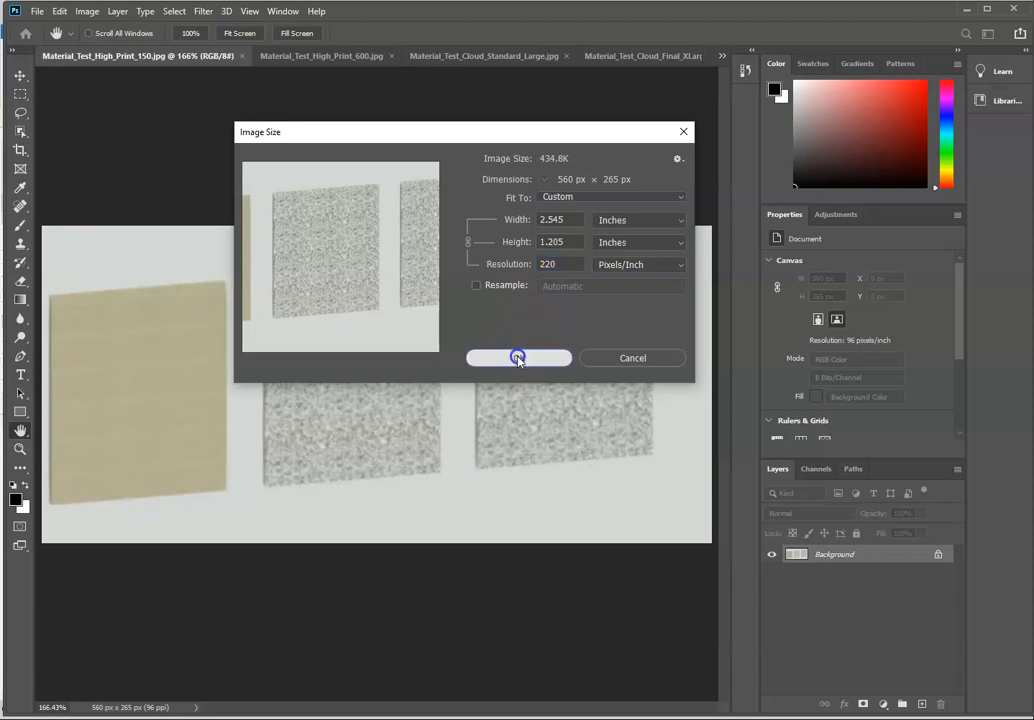
{"action": "left_click", "coordinate": [517, 365]}
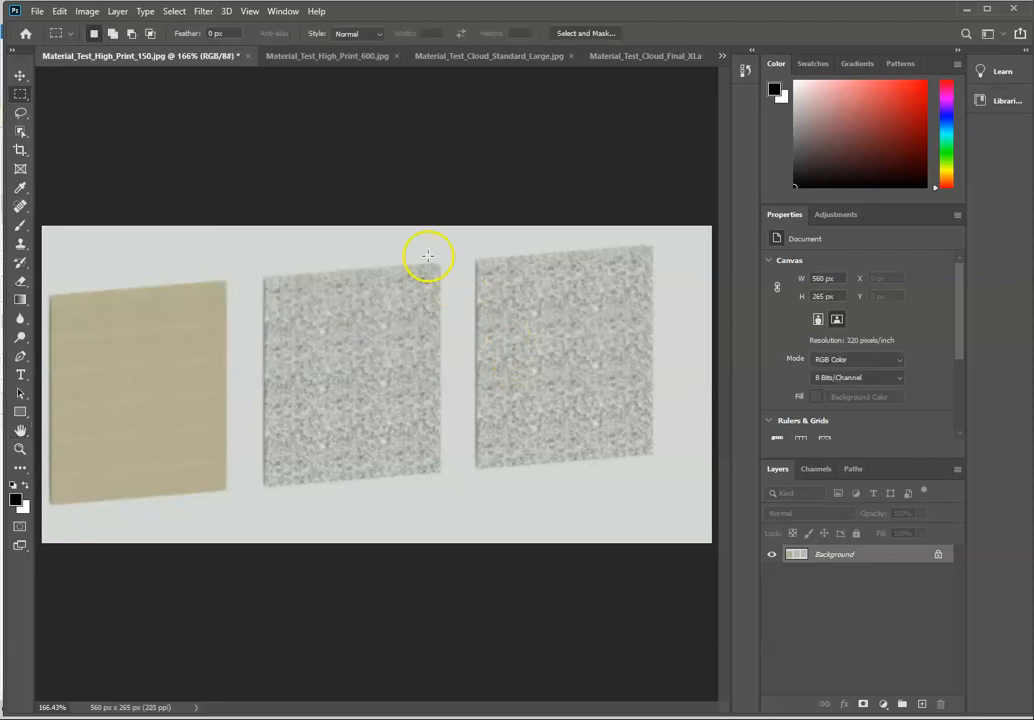
{"action": "left_click", "coordinate": [415, 243]}
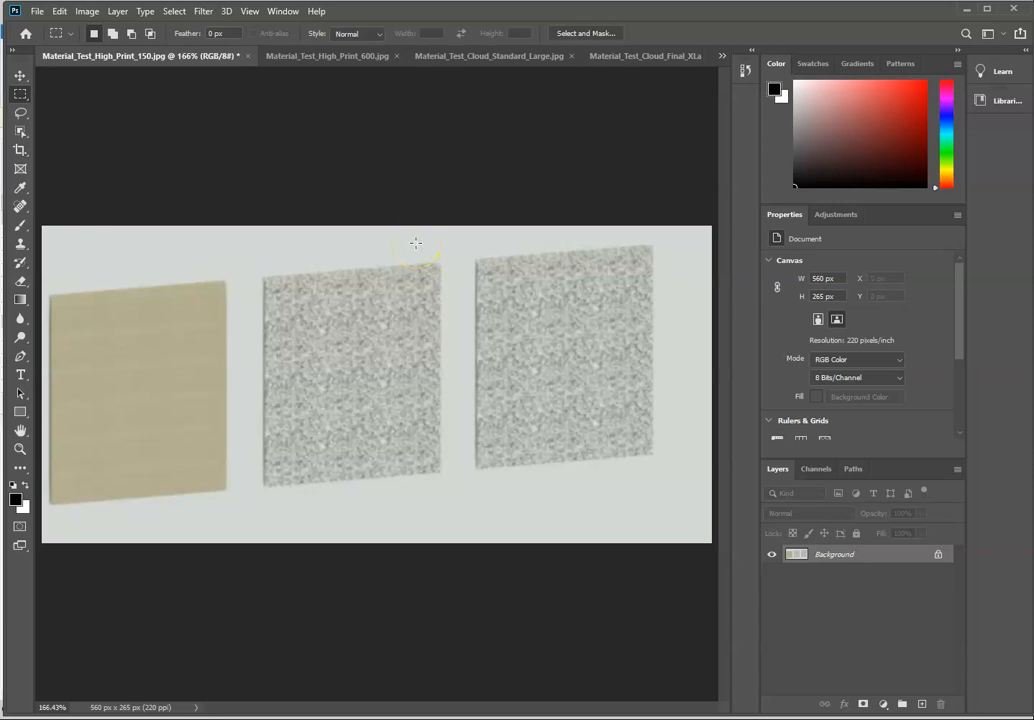
Step: Set the resolution of Material_Test_High_Print_600.jpg to 220 pixels/inch without resampling
{"action": "left_click", "coordinate": [336, 59]}
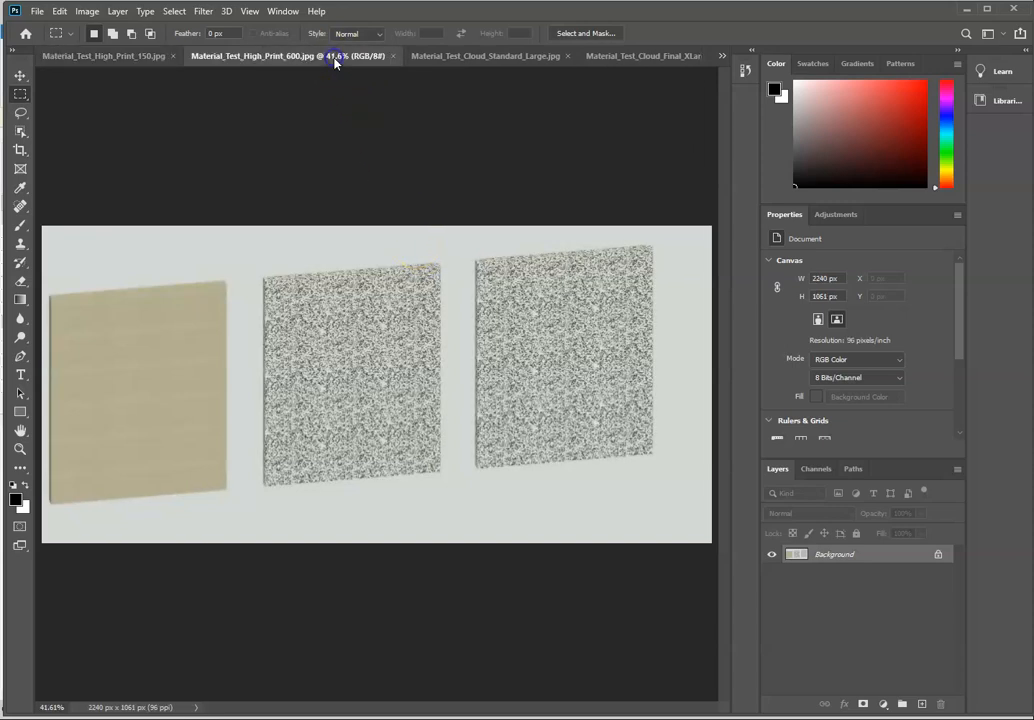
{"action": "left_click", "coordinate": [87, 12]}
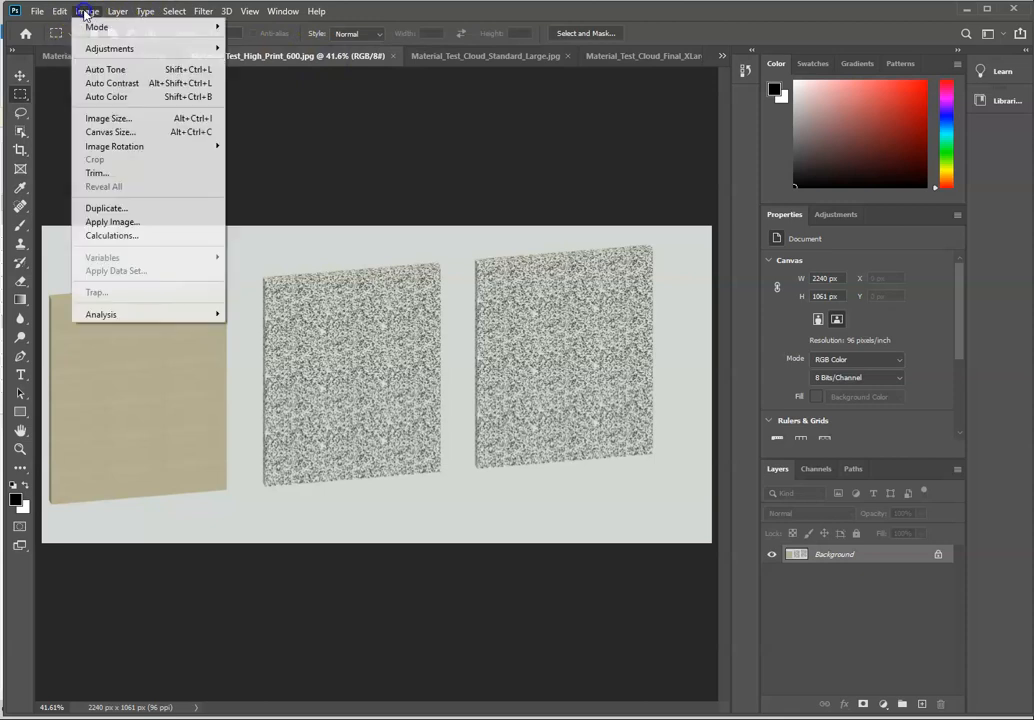
{"action": "left_click", "coordinate": [115, 119]}
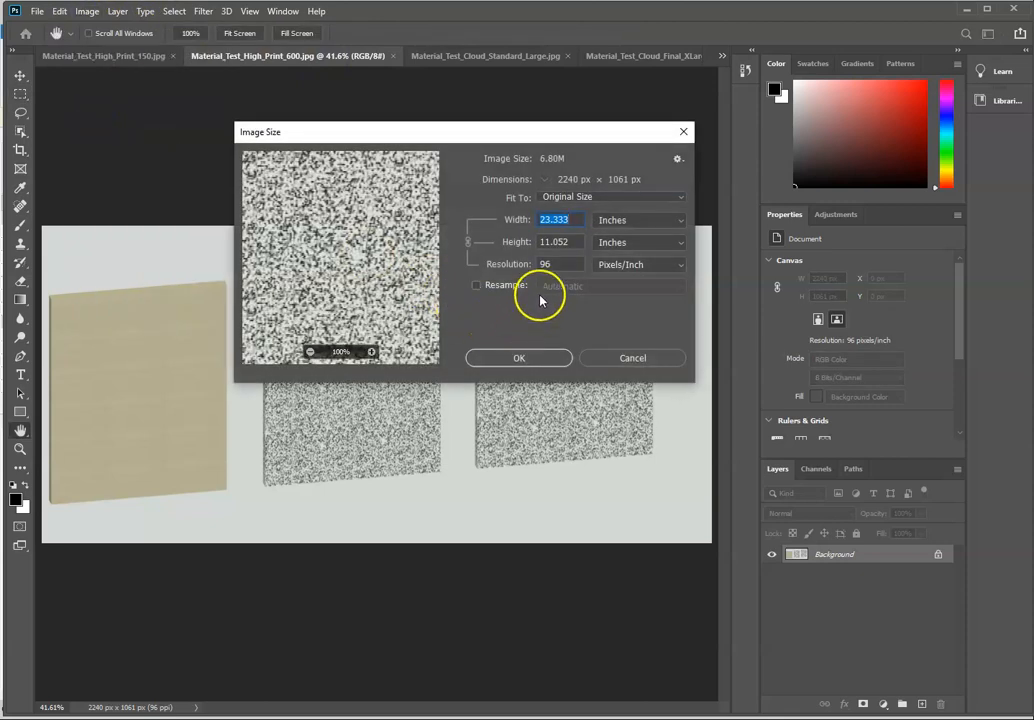
{"action": "left_click_drag", "start_coordinate": [557, 265], "coordinate": [533, 265]}
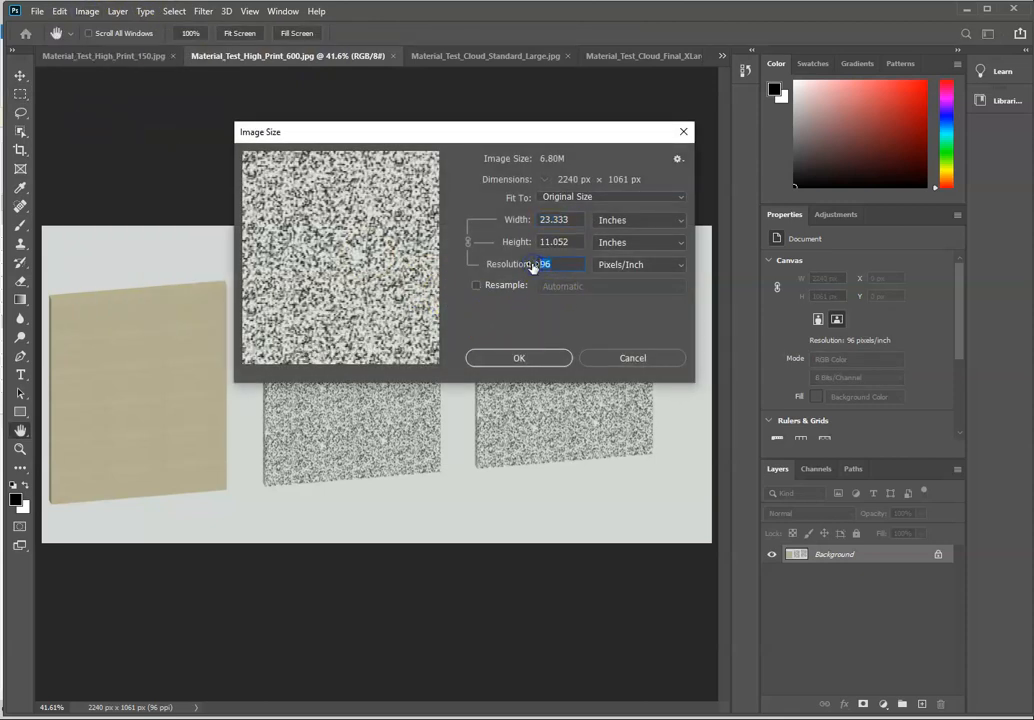
{"action": "type", "text": "220"}
{"action": "left_click", "coordinate": [518, 359]}
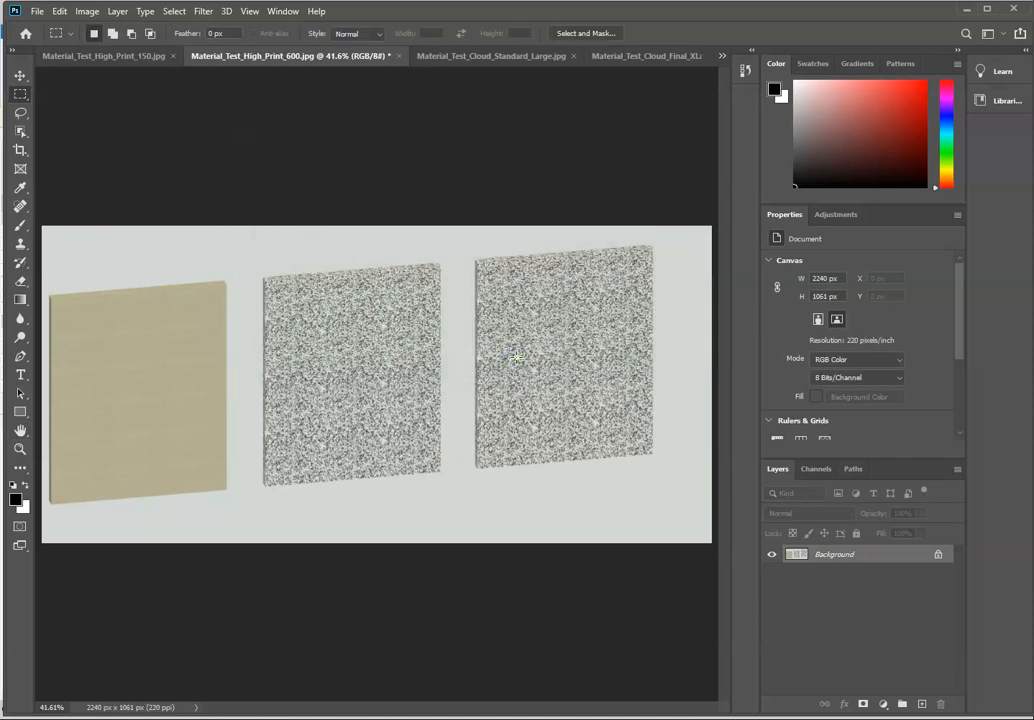
Step: Set the resolution of Material_Test_Cloud_Standard_Large.jpg to 220 pixels/inch with resampling turned off
{"action": "left_click", "coordinate": [497, 56]}
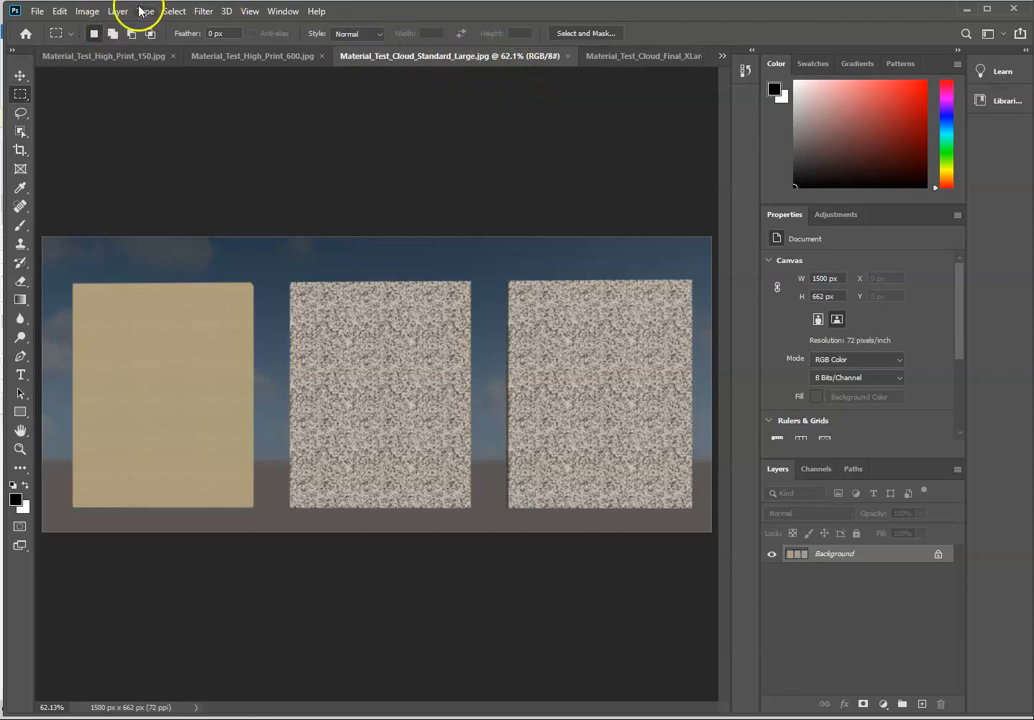
{"action": "left_click", "coordinate": [87, 11]}
{"action": "left_click", "coordinate": [110, 118]}
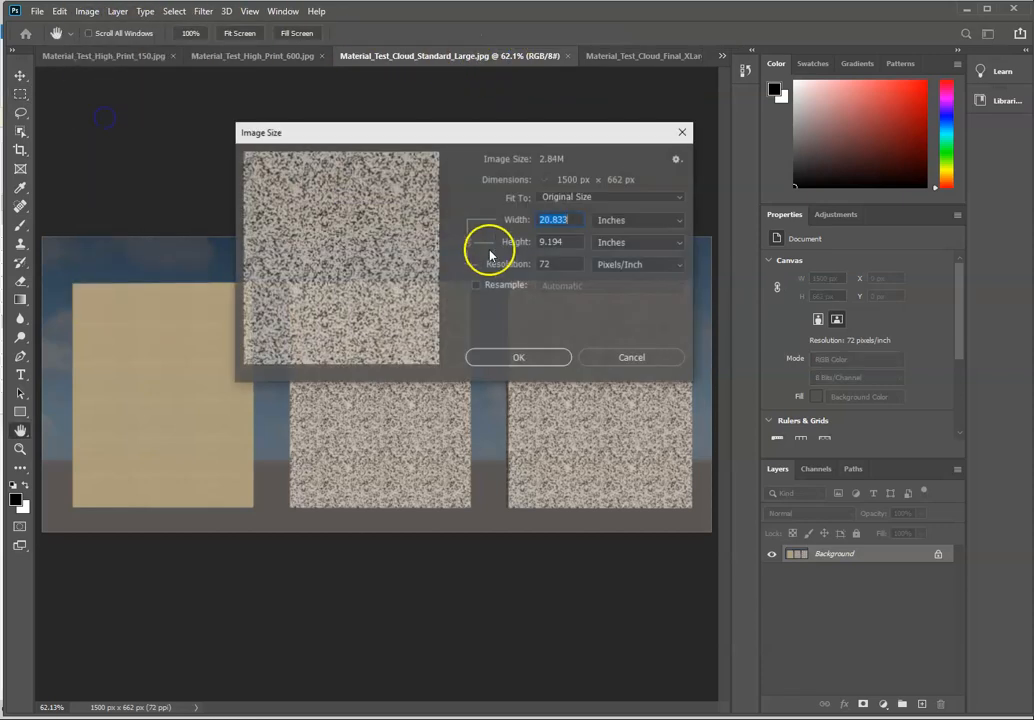
{"action": "double_click", "coordinate": [558, 265]}
{"action": "type", "text": "220"}
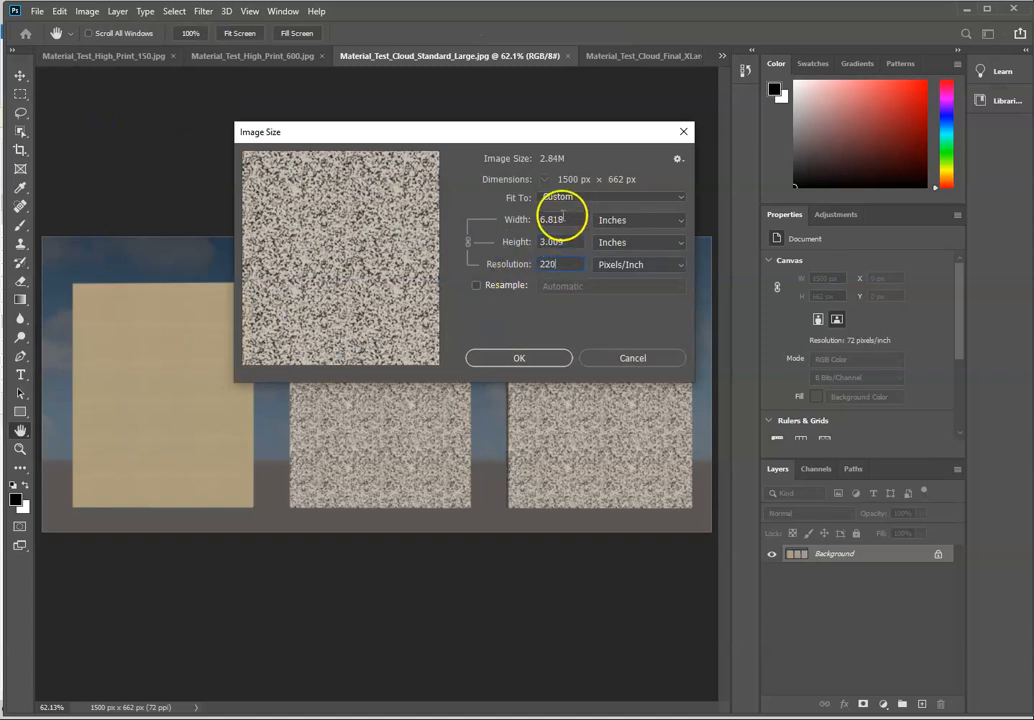
{"action": "left_click", "coordinate": [522, 358]}
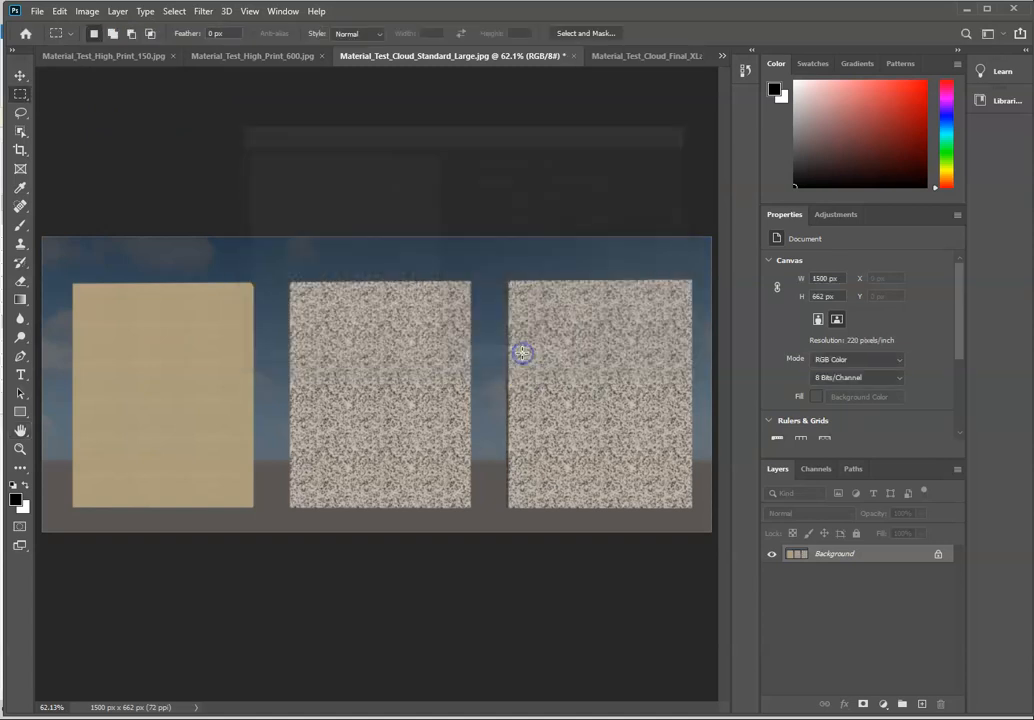
Step: Set the resolution of Material_Test_Cloud_Final_XLarge.jpg to 220 pixels/inch without resampling
{"action": "left_click", "coordinate": [656, 58]}
{"action": "left_click", "coordinate": [87, 11]}
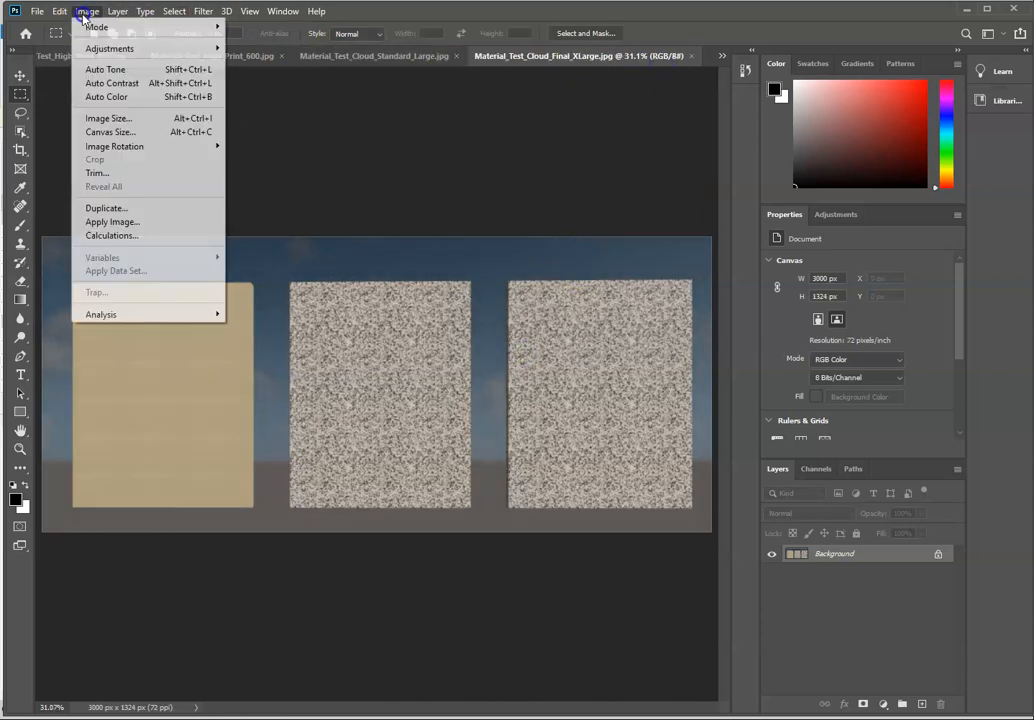
{"action": "left_click", "coordinate": [111, 122]}
{"action": "double_click", "coordinate": [558, 268]}
{"action": "type", "text": "220"}
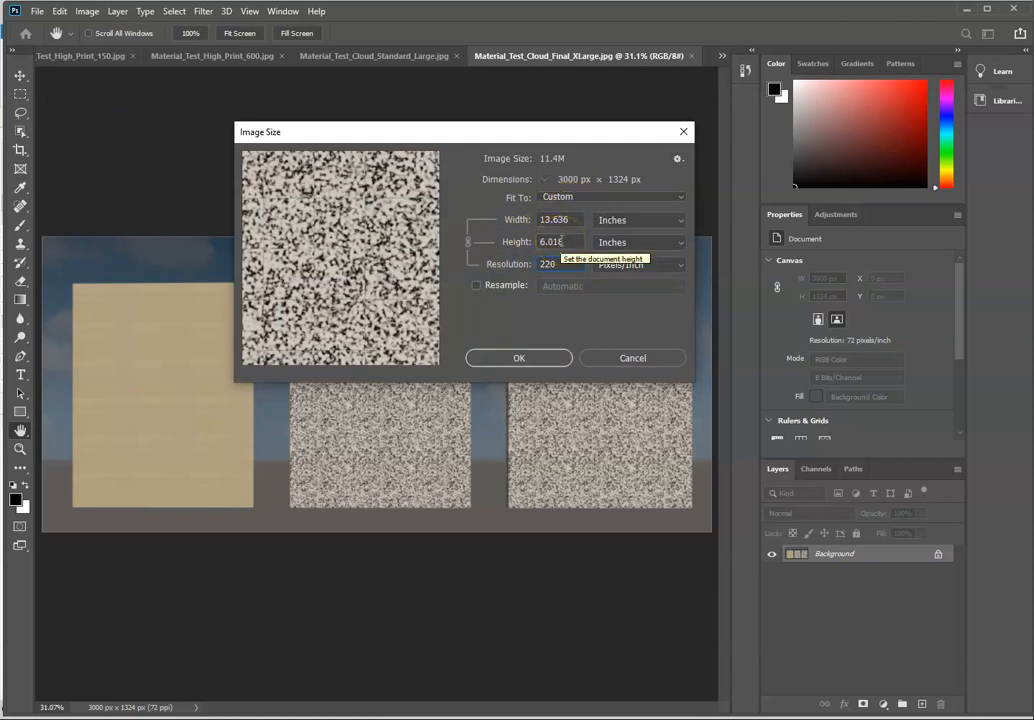
{"action": "left_click", "coordinate": [519, 358]}
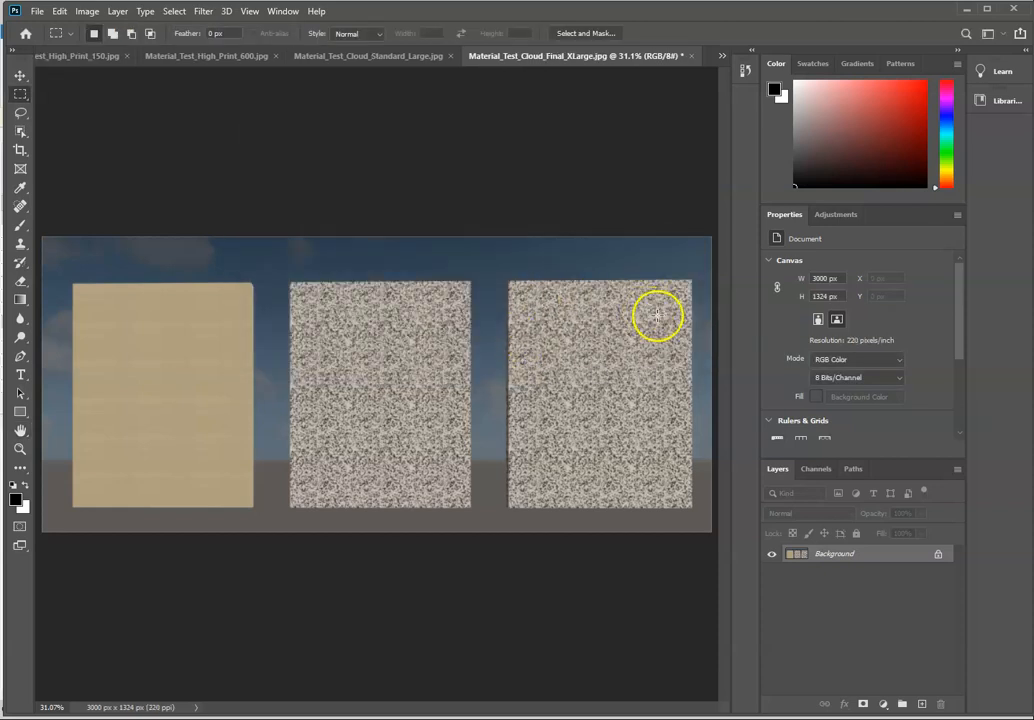
Step: Compare the marble panels of Material_Test_Cloud_Final_XLarge.jpg and Material_Test_Cloud_Standard_Large.jpg at 100% zoom
{"action": "key", "text": "ctrl+plus"}
{"action": "key", "text": "ctrl+plus"}
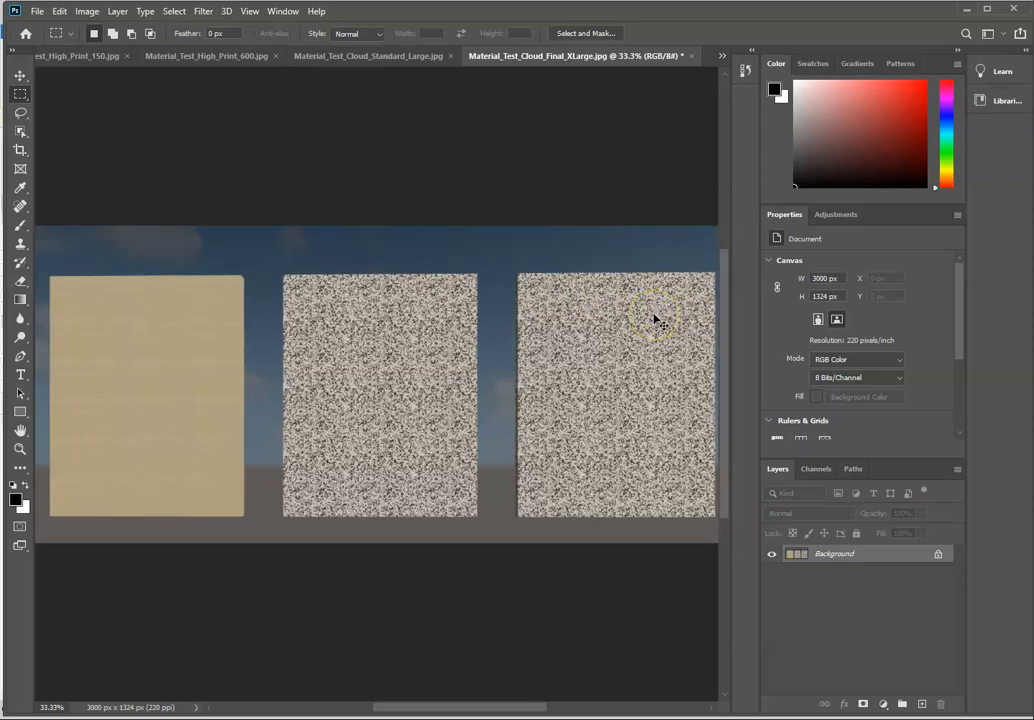
{"action": "left_click_drag", "start_coordinate": [483, 707], "coordinate": [549, 705]}
{"action": "key", "text": "ctrl+plus"}
{"action": "key", "text": "ctrl+plus"}
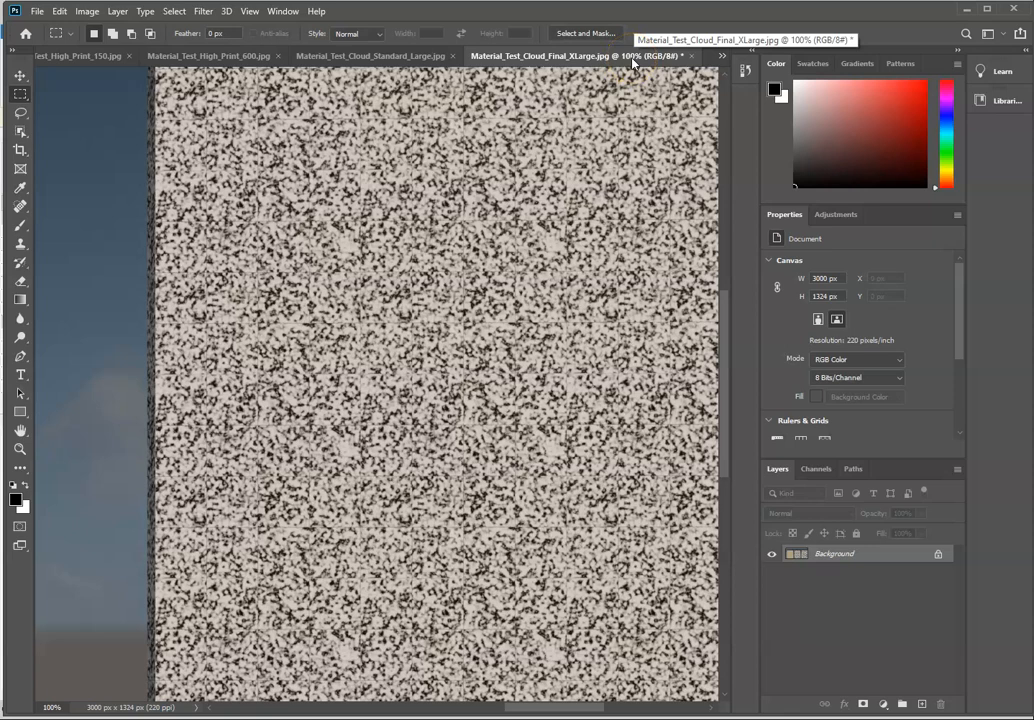
{"action": "left_click", "coordinate": [378, 55]}
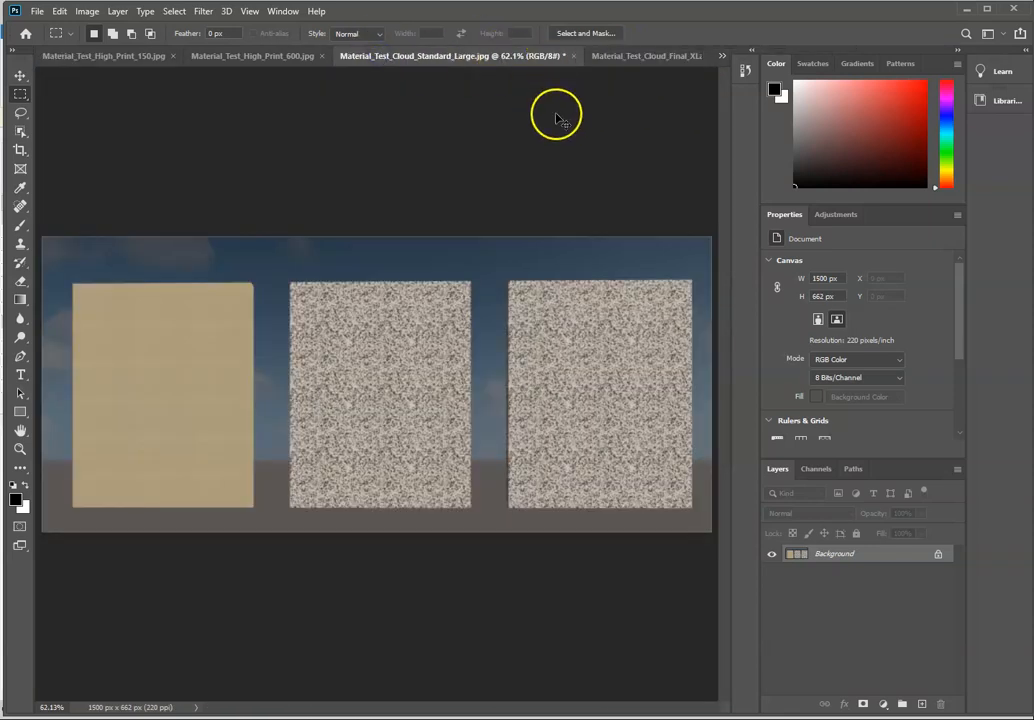
{"action": "key", "text": "ctrl+plus"}
{"action": "key", "text": "ctrl+plus"}
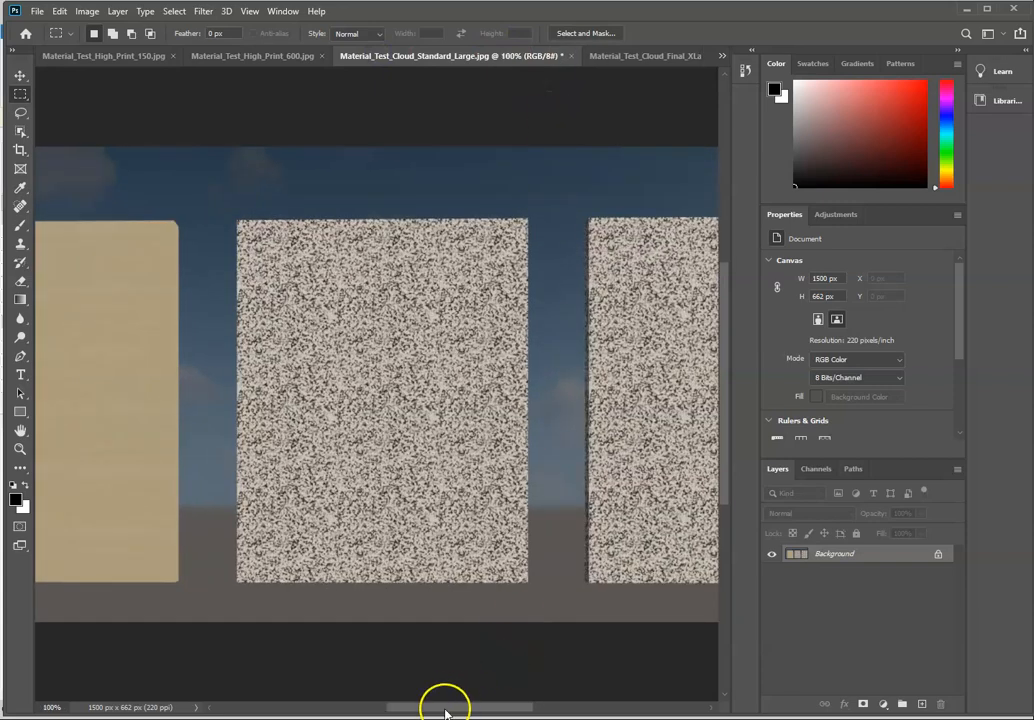
{"action": "left_click_drag", "start_coordinate": [441, 712], "coordinate": [490, 708]}
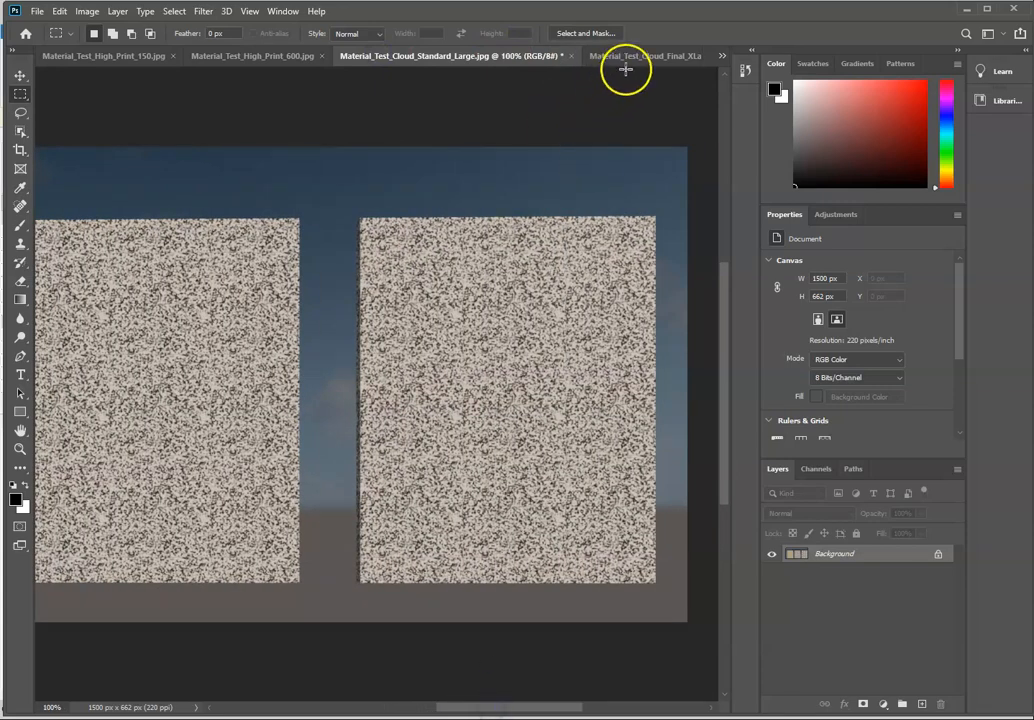
{"action": "left_click", "coordinate": [632, 57]}
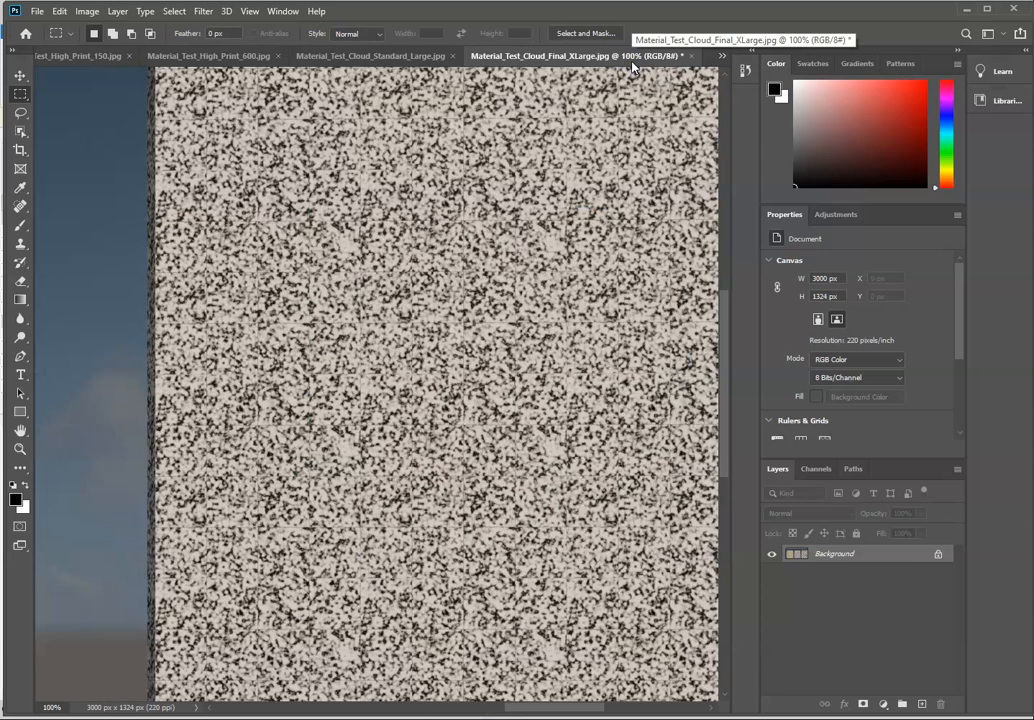
{"action": "left_click", "coordinate": [391, 58]}
{"action": "left_click", "coordinate": [632, 57]}
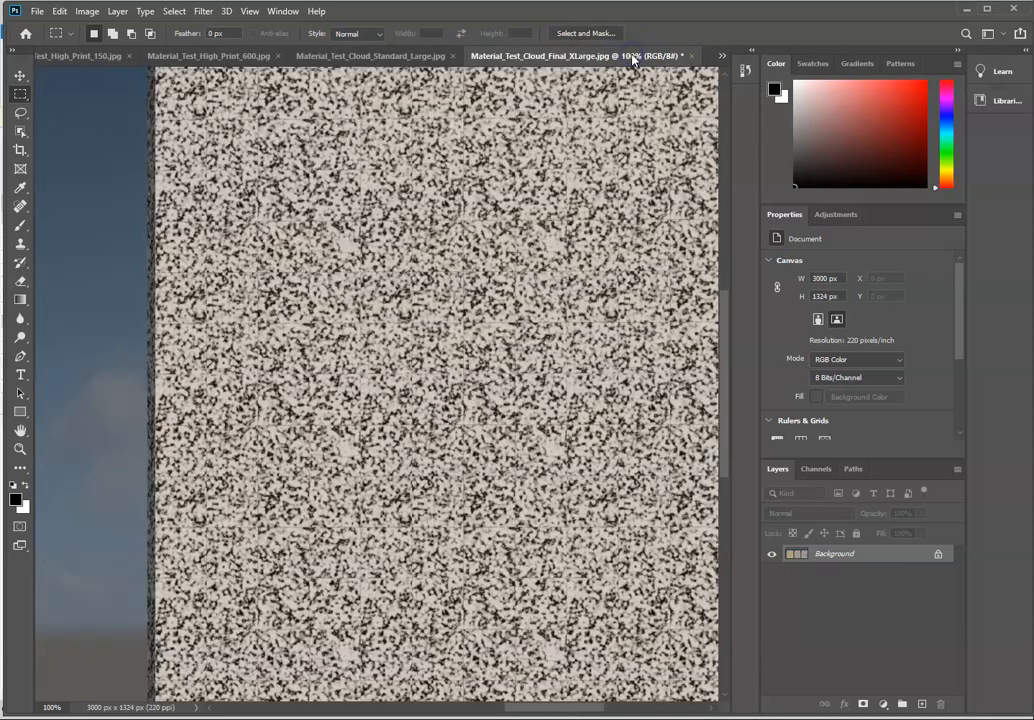
{"action": "left_click", "coordinate": [405, 57]}
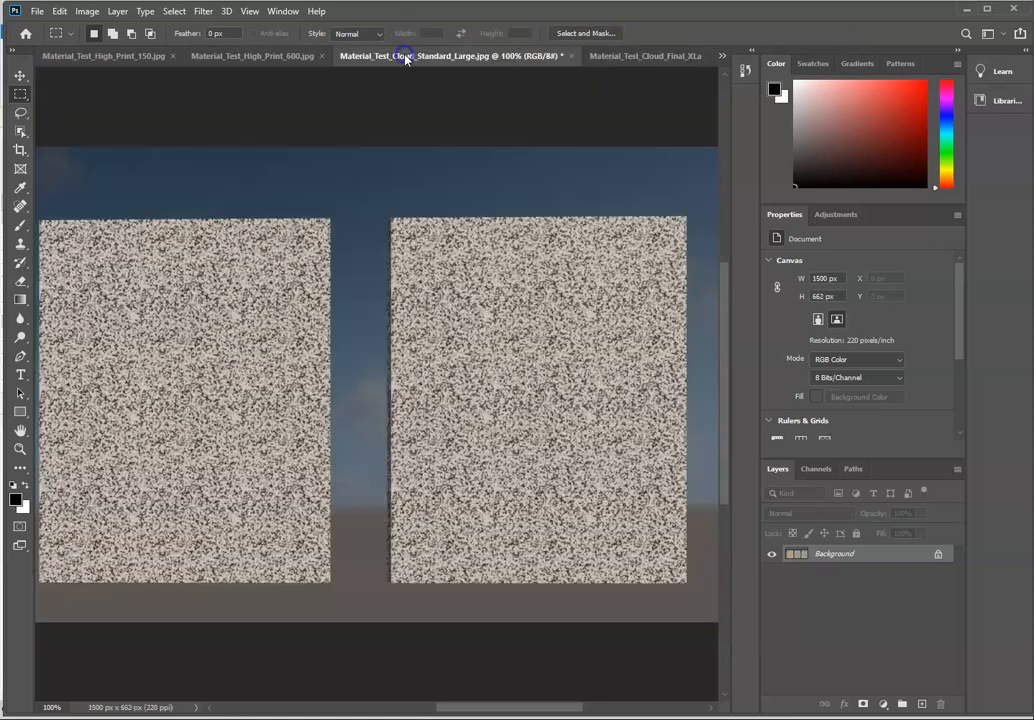
Step: Examine the marble panels of Material_Test_High_Print_600.jpg and Material_Test_High_Print_150.jpg at 100% zoom
{"action": "left_click", "coordinate": [258, 56]}
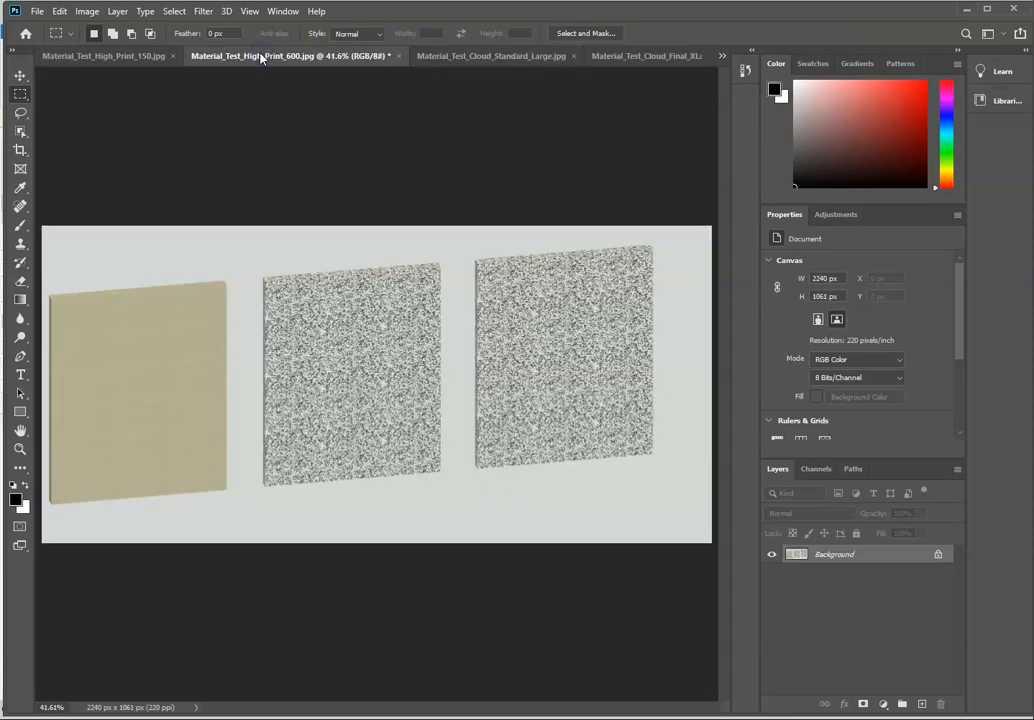
{"action": "key", "text": "ctrl+plus"}
{"action": "key", "text": "ctrl+plus"}
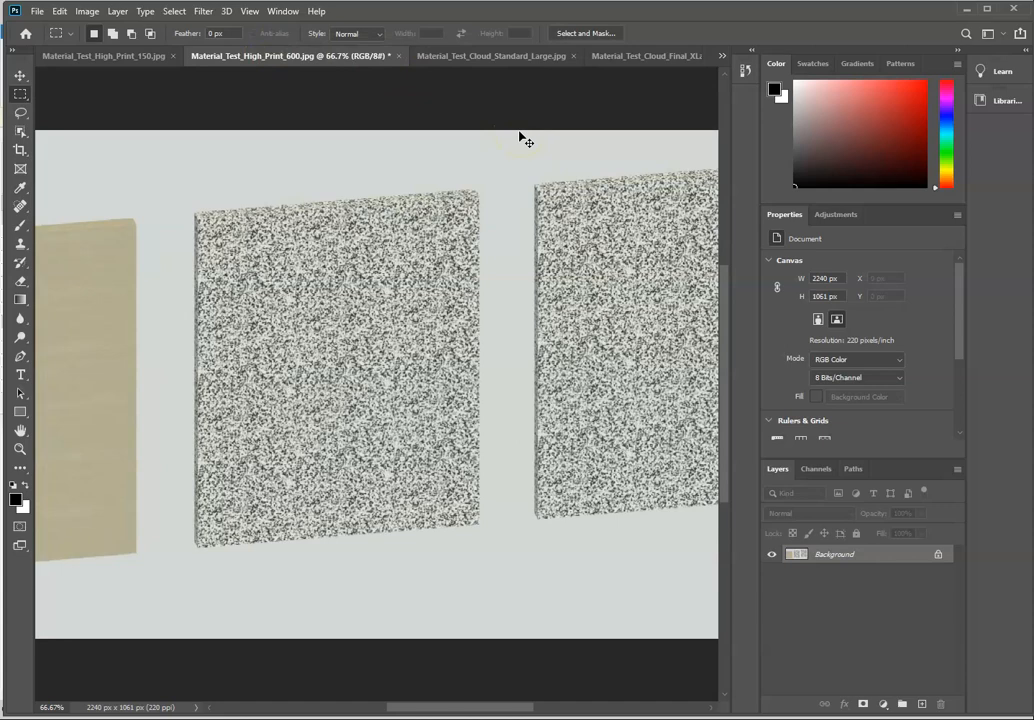
{"action": "key", "text": "ctrl+plus"}
{"action": "left_click_drag", "start_coordinate": [450, 712], "coordinate": [518, 706]}
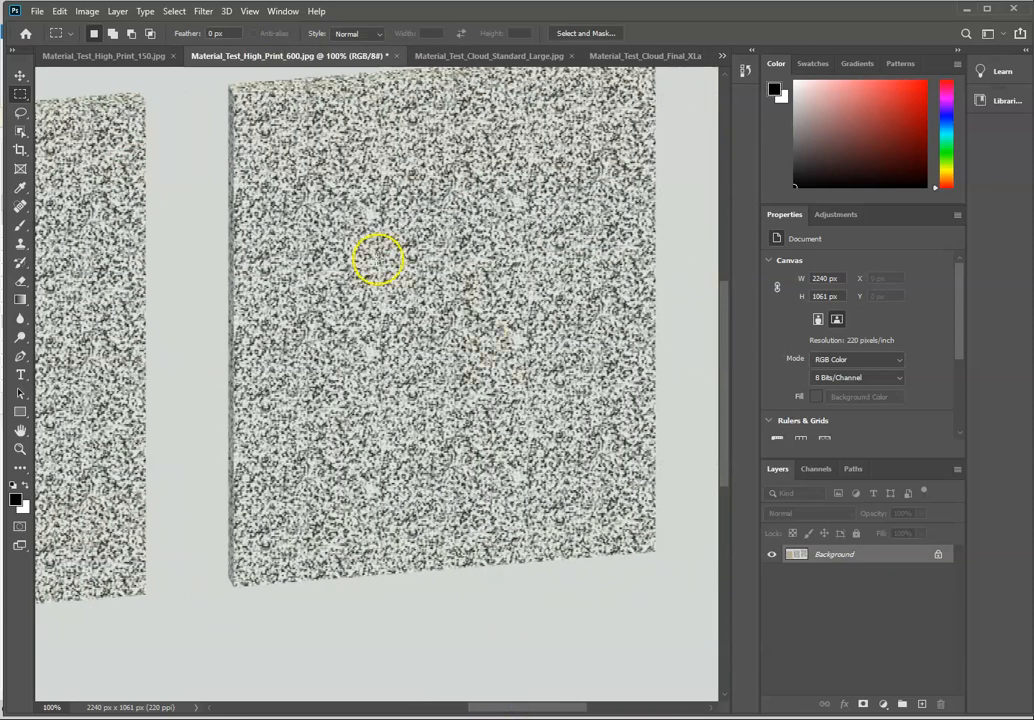
{"action": "left_click", "coordinate": [104, 55]}
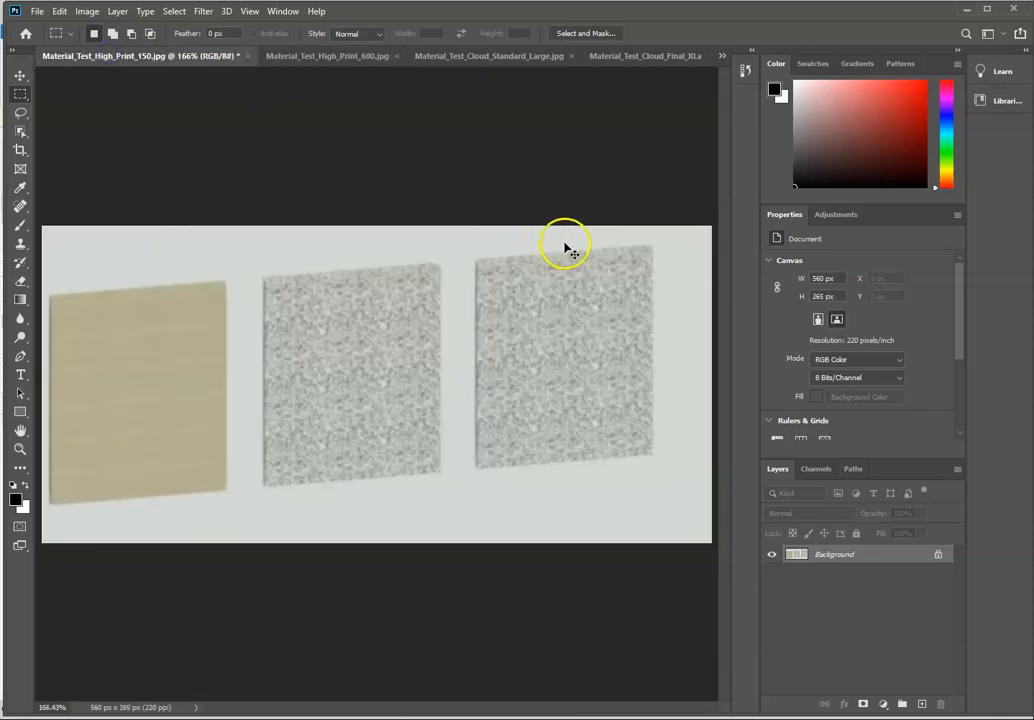
{"action": "key", "text": "ctrl+plus"}
{"action": "key", "text": "ctrl+plus"}
{"action": "key", "text": "ctrl+minus"}
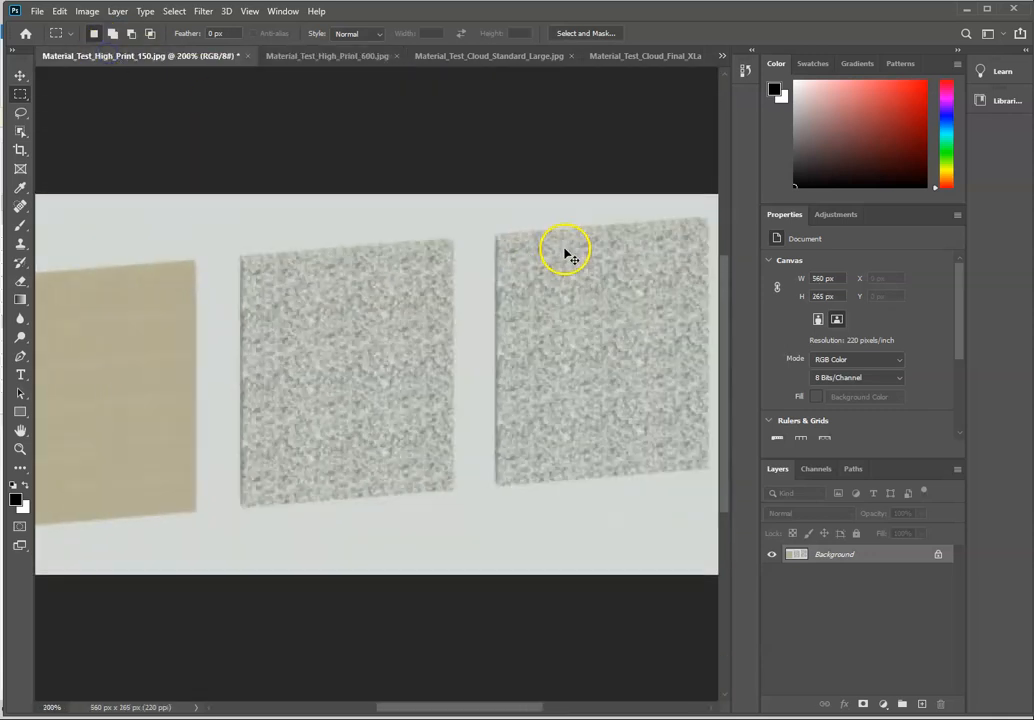
{"action": "key", "text": "ctrl+minus"}
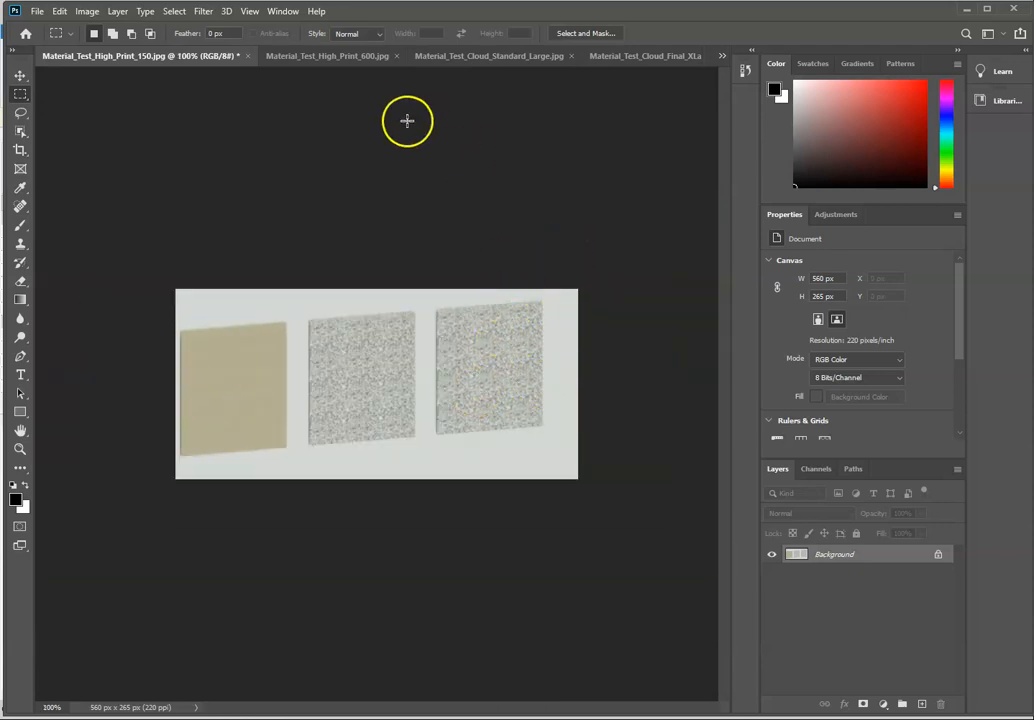
Step: Compare Material_Test_High_Print_600.jpg with the Standard_Large and Final_XLarge cloud renders at the same 100% zoom
{"action": "left_click", "coordinate": [337, 60]}
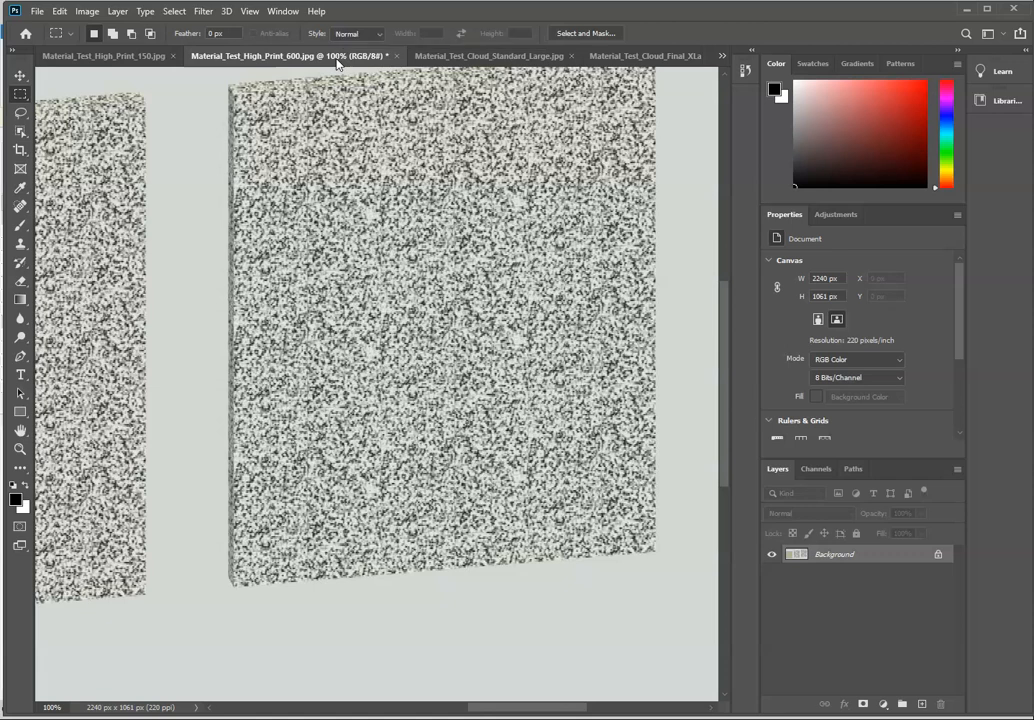
{"action": "left_click", "coordinate": [443, 58]}
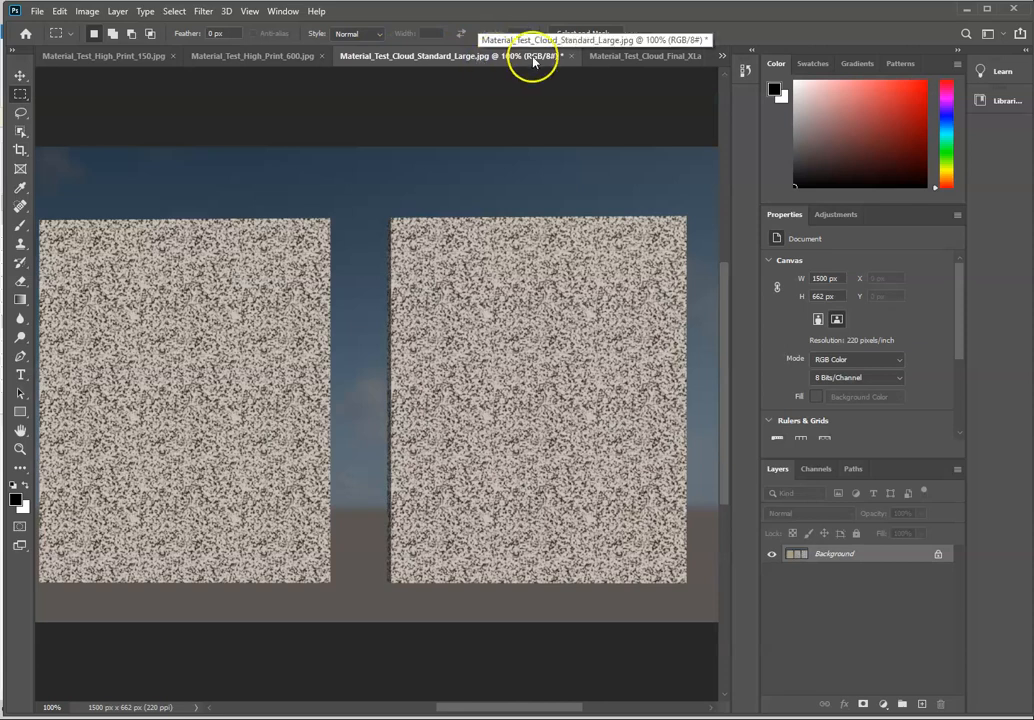
{"action": "left_click", "coordinate": [628, 58]}
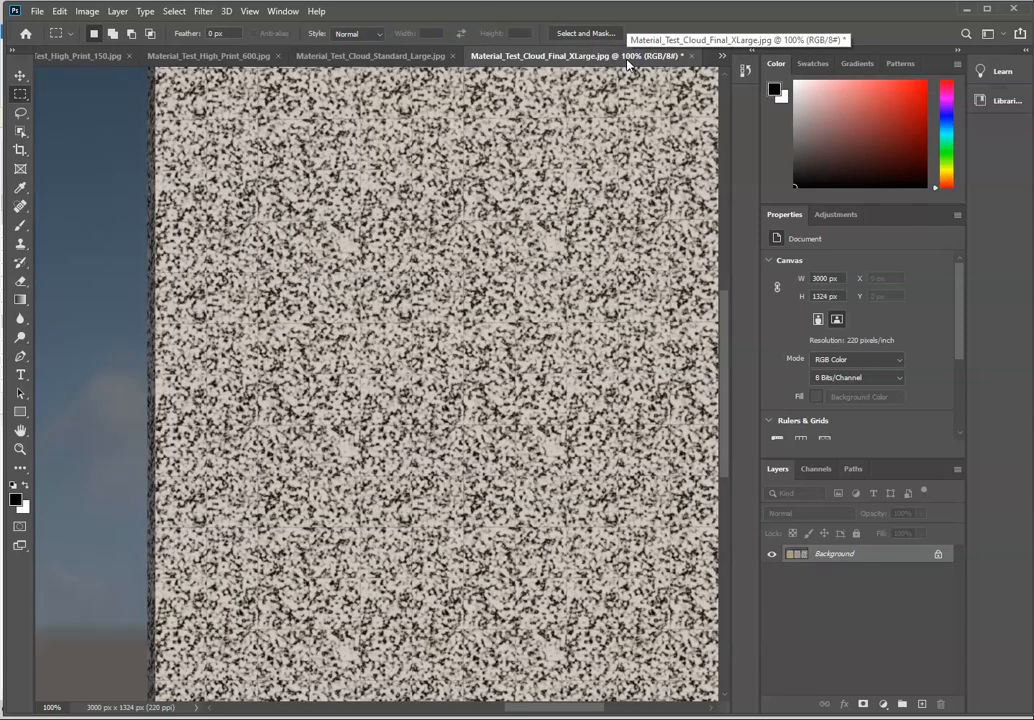
{"action": "left_click", "coordinate": [312, 55]}
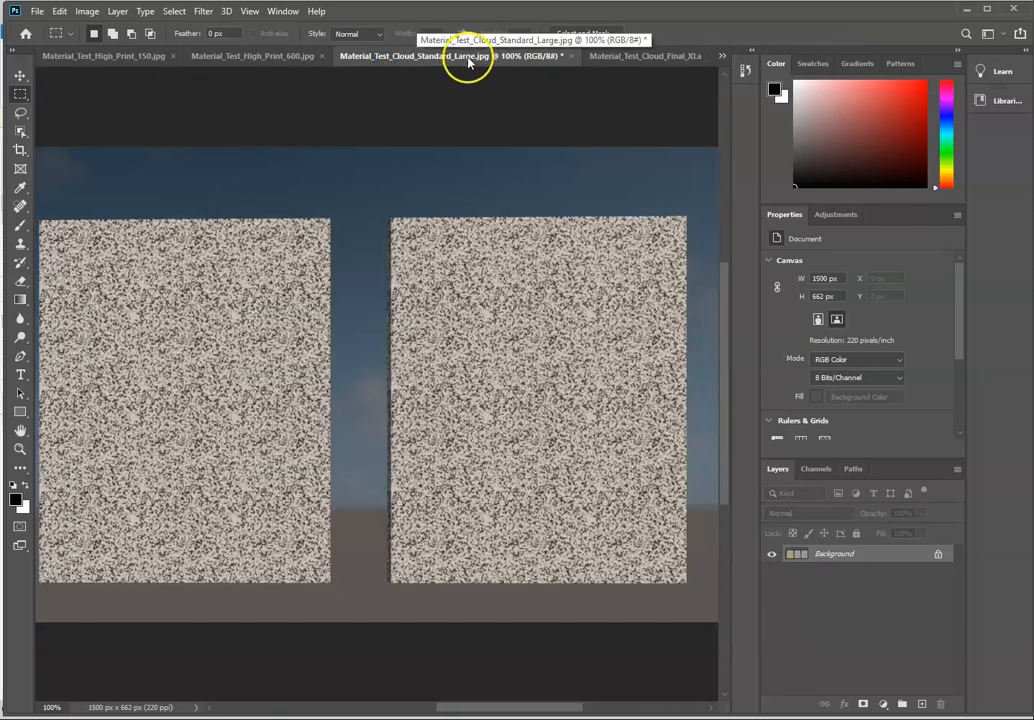
{"action": "left_click", "coordinate": [637, 57]}
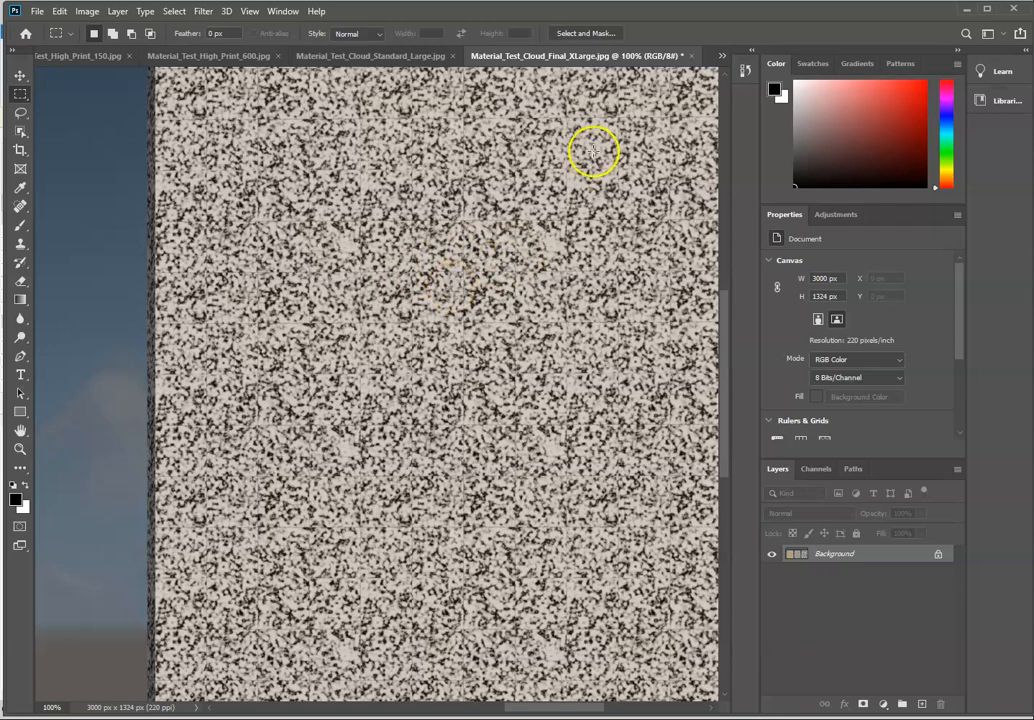
Step: Switch back to Revit and view the pavilion in 3D View 3
{"action": "left_click", "coordinate": [966, 11]}
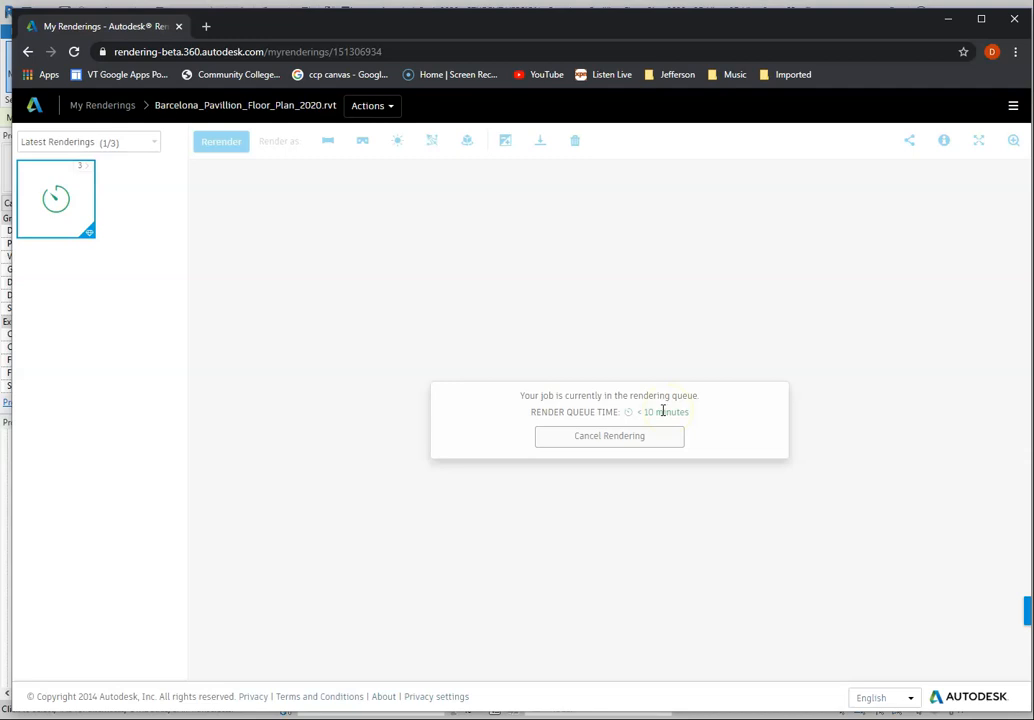
{"action": "left_click", "coordinate": [948, 19]}
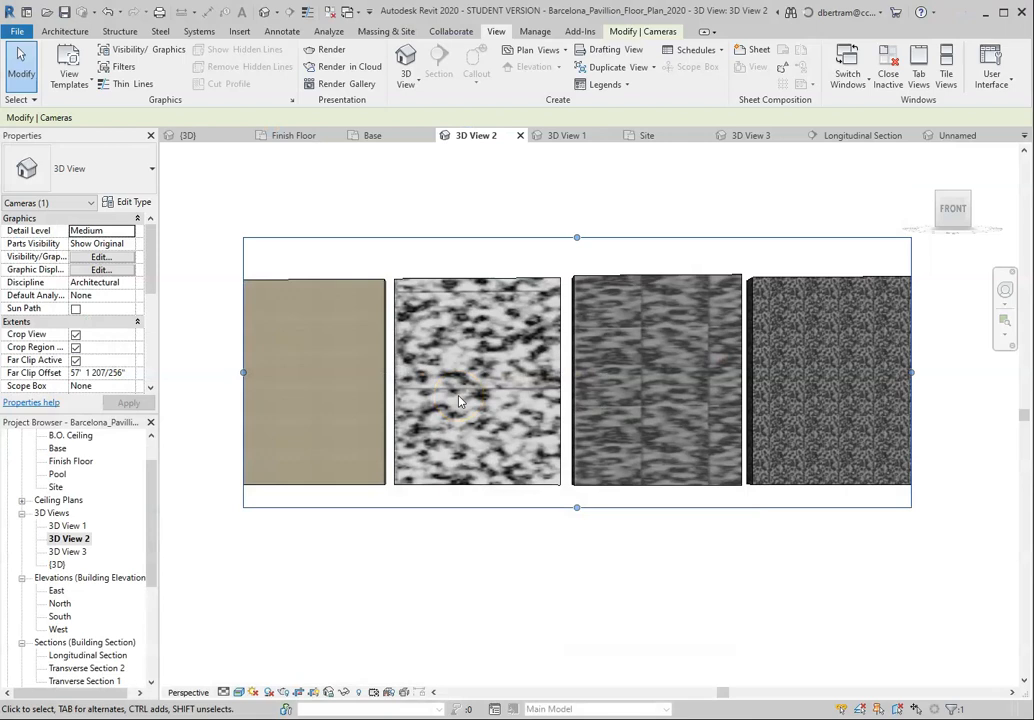
{"action": "scroll", "coordinate": [595, 415], "scroll_direction": "down", "scroll_amount": 5}
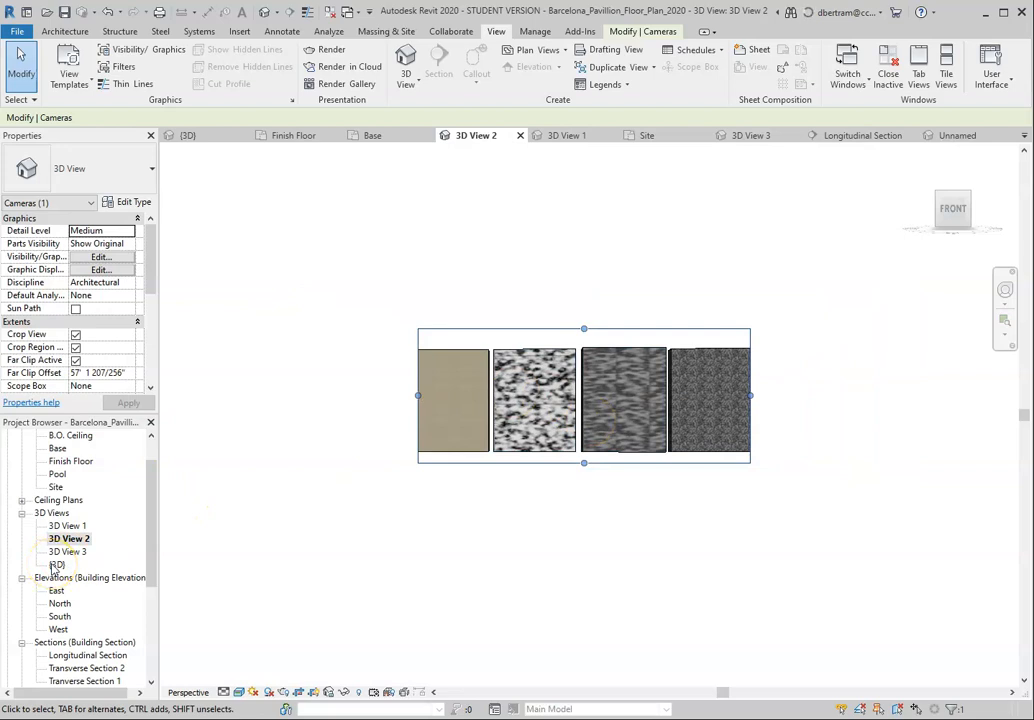
{"action": "double_click", "coordinate": [67, 552]}
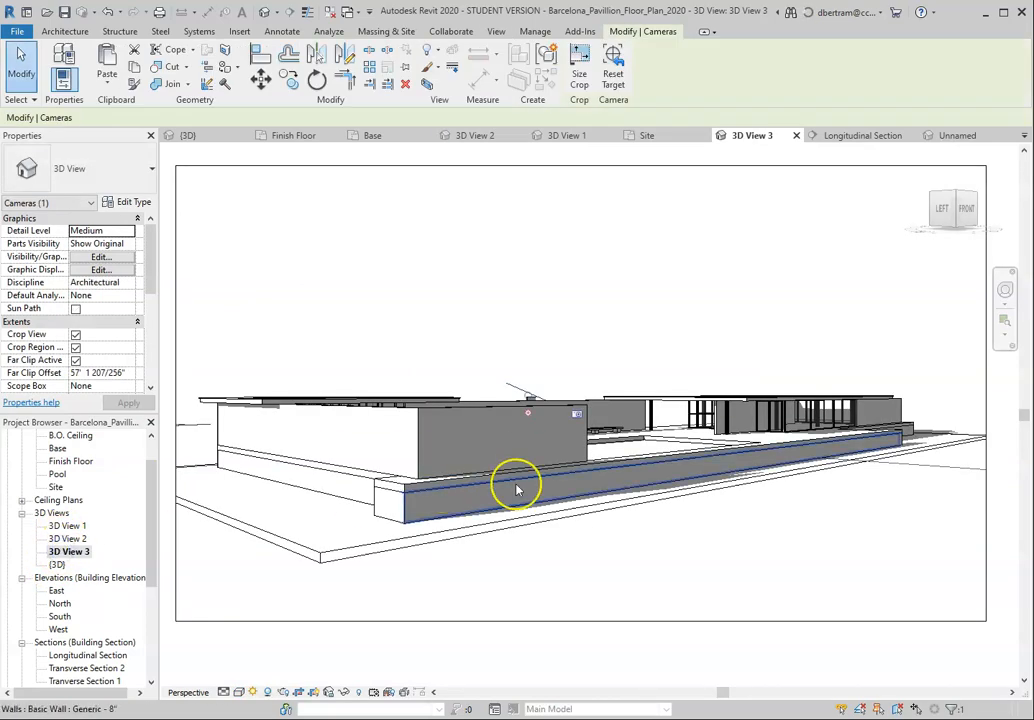
Step: Place a new perspective camera in the Finish Floor plan, with its eye in the pool's lower-left corner and its target in the enclosed pavilion
{"action": "scroll", "coordinate": [69, 455], "scroll_direction": "up", "scroll_amount": 1}
{"action": "double_click", "coordinate": [70, 474]}
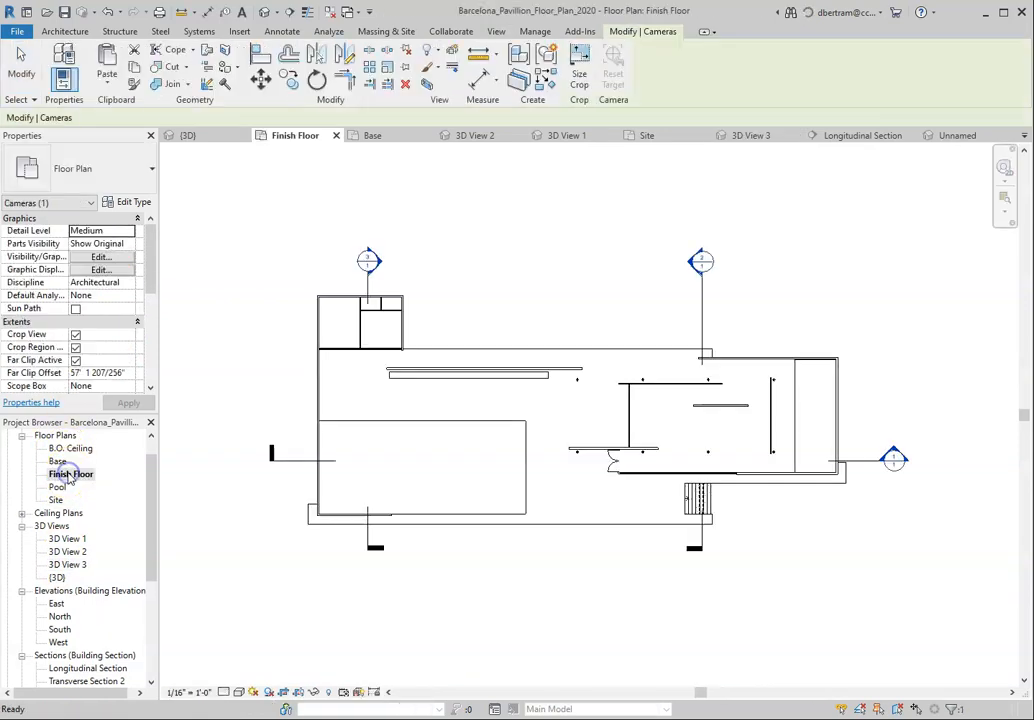
{"action": "scroll", "coordinate": [468, 397], "scroll_direction": "up", "scroll_amount": 1}
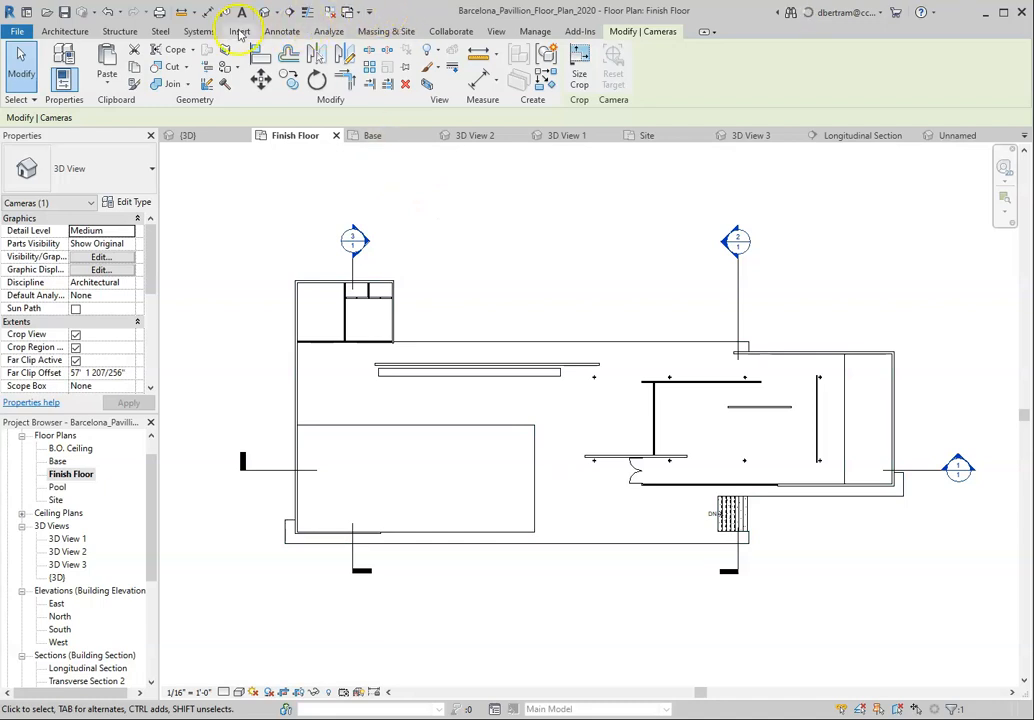
{"action": "left_click", "coordinate": [496, 32]}
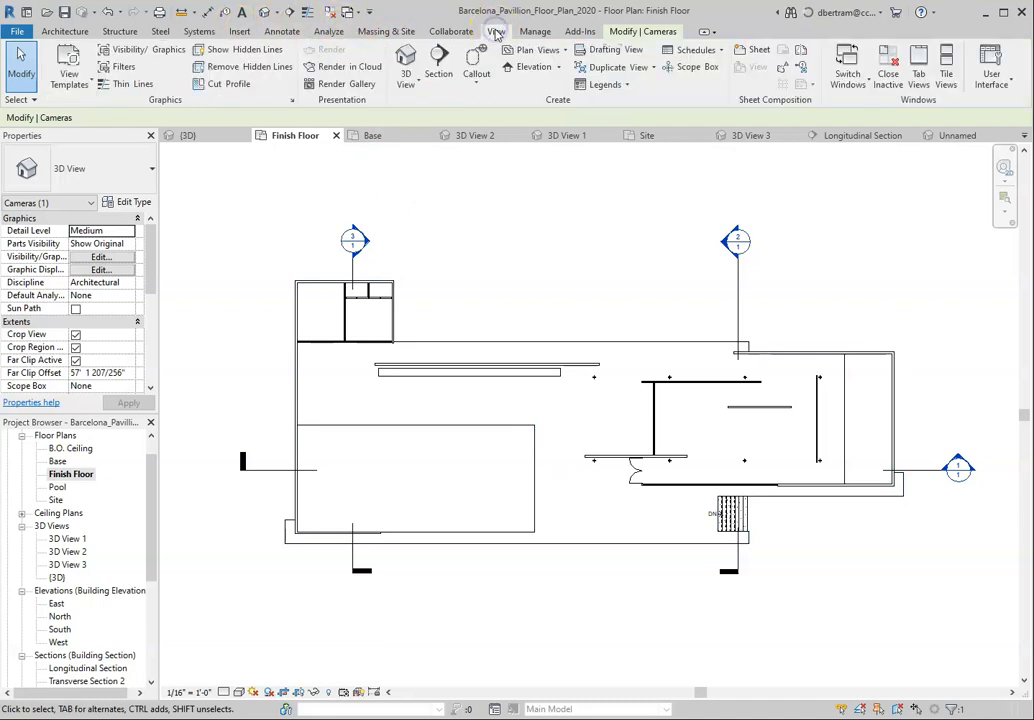
{"action": "left_click", "coordinate": [278, 14]}
{"action": "left_click", "coordinate": [281, 45]}
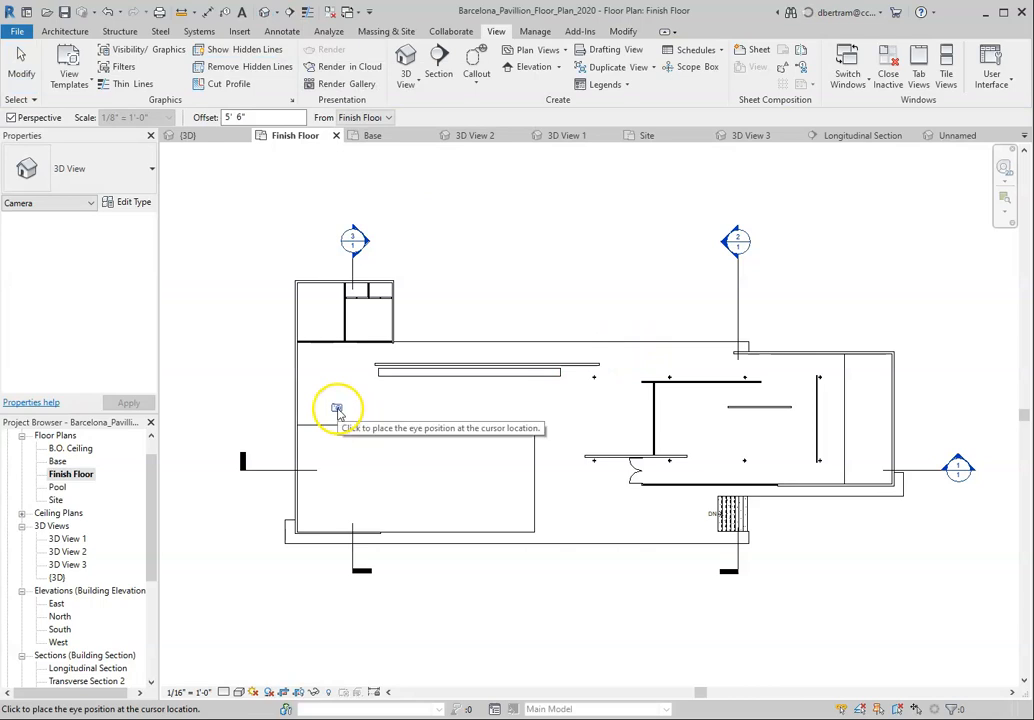
{"action": "left_click", "coordinate": [323, 511]}
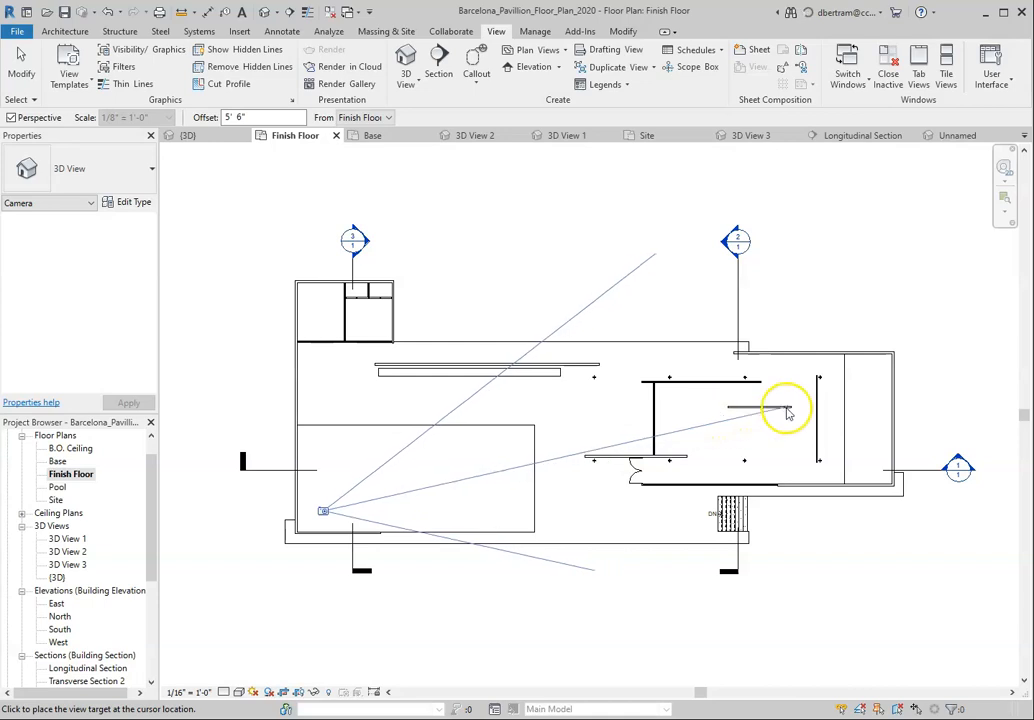
{"action": "left_click", "coordinate": [827, 400]}
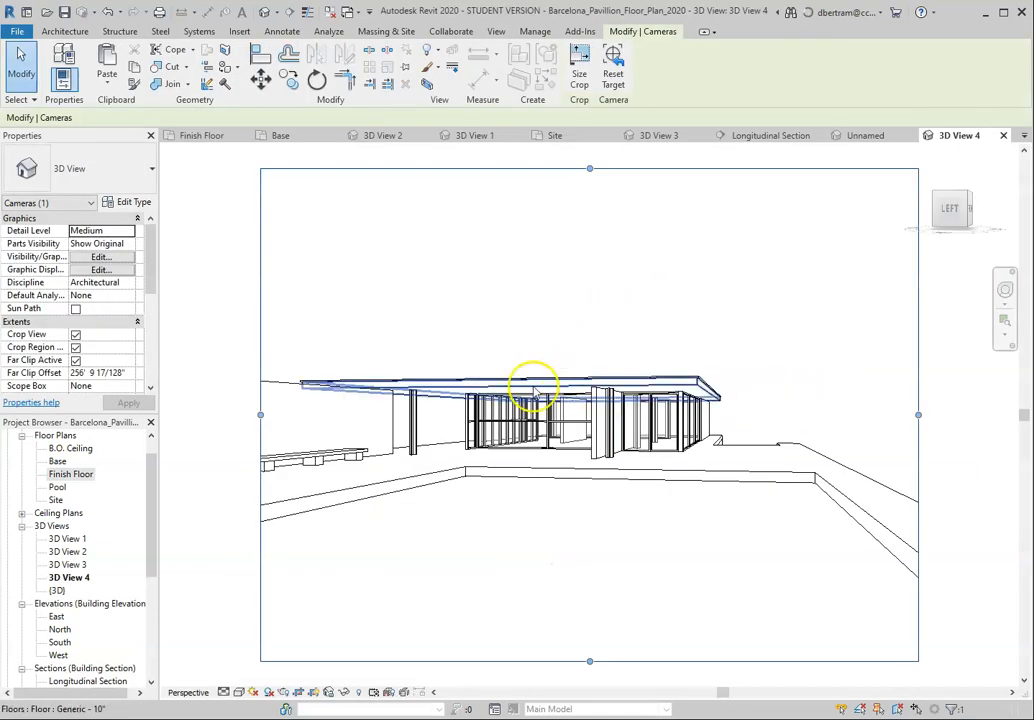
Step: Widen the crop region of 3D View 4 on both sides and extend it downward to include more wall and pool
{"action": "scroll", "coordinate": [411, 415], "scroll_direction": "down", "scroll_amount": 3}
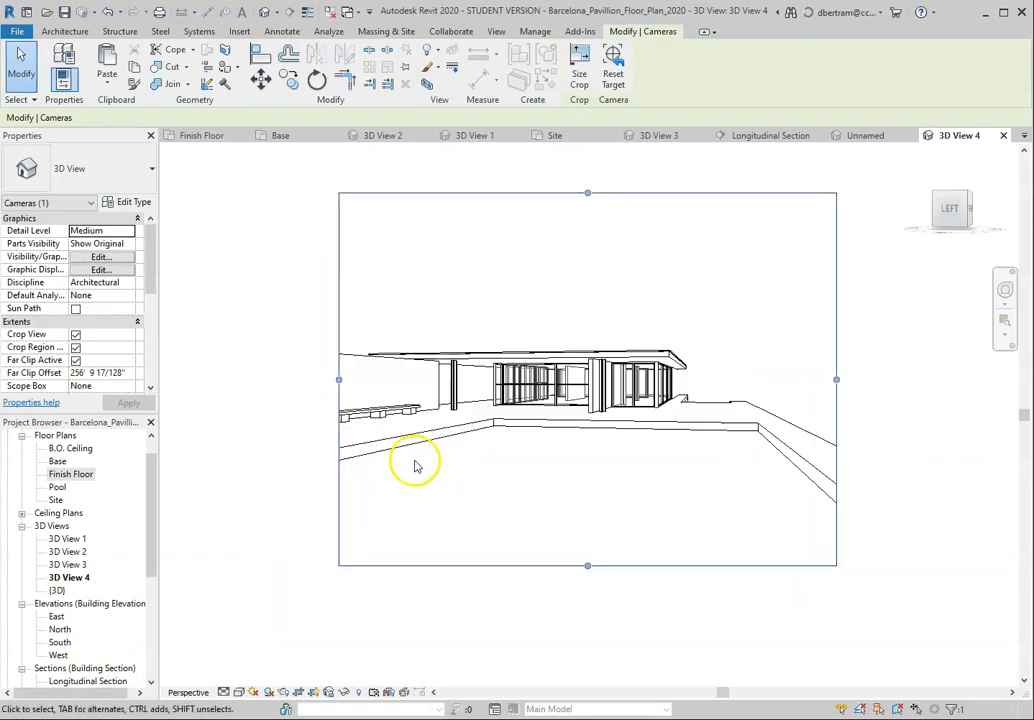
{"action": "left_click_drag", "start_coordinate": [339, 379], "coordinate": [204, 380]}
{"action": "scroll", "coordinate": [630, 428], "scroll_direction": "down", "scroll_amount": 2}
{"action": "scroll", "coordinate": [697, 440], "scroll_direction": "down", "scroll_amount": 1}
{"action": "left_click_drag", "start_coordinate": [729, 406], "coordinate": [828, 408]}
{"action": "mouse_move", "coordinate": [641, 328]}
{"action": "left_mouse_down"}
{"action": "mouse_move", "coordinate": [642, 281]}
{"action": "mouse_move", "coordinate": [637, 330]}
{"action": "left_mouse_up"}
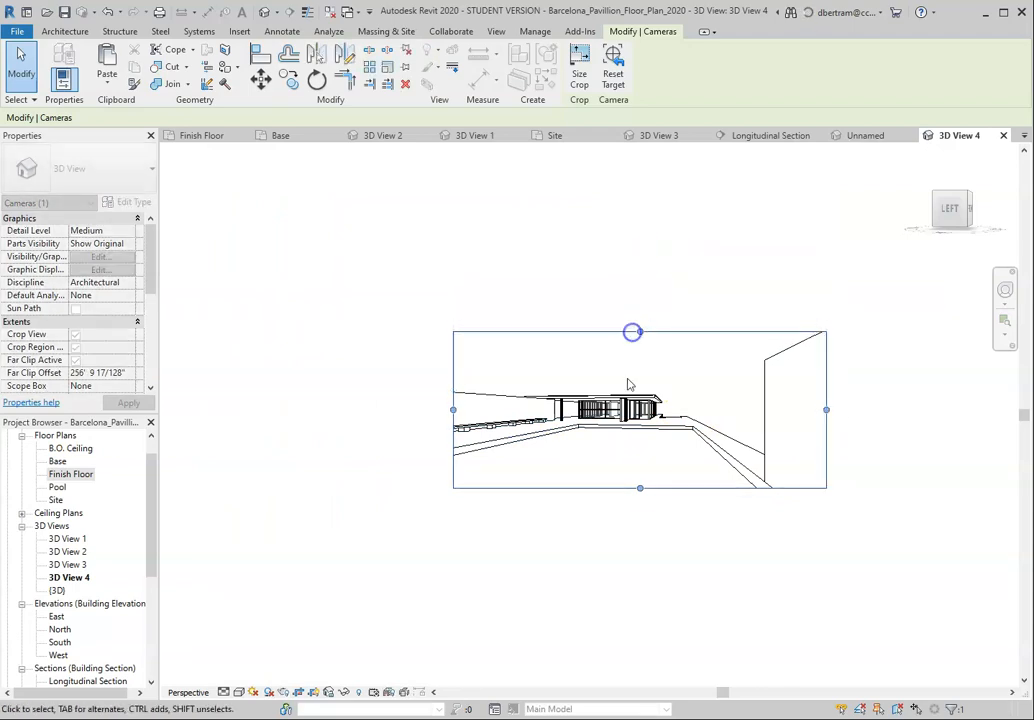
{"action": "left_click_drag", "start_coordinate": [639, 488], "coordinate": [641, 557]}
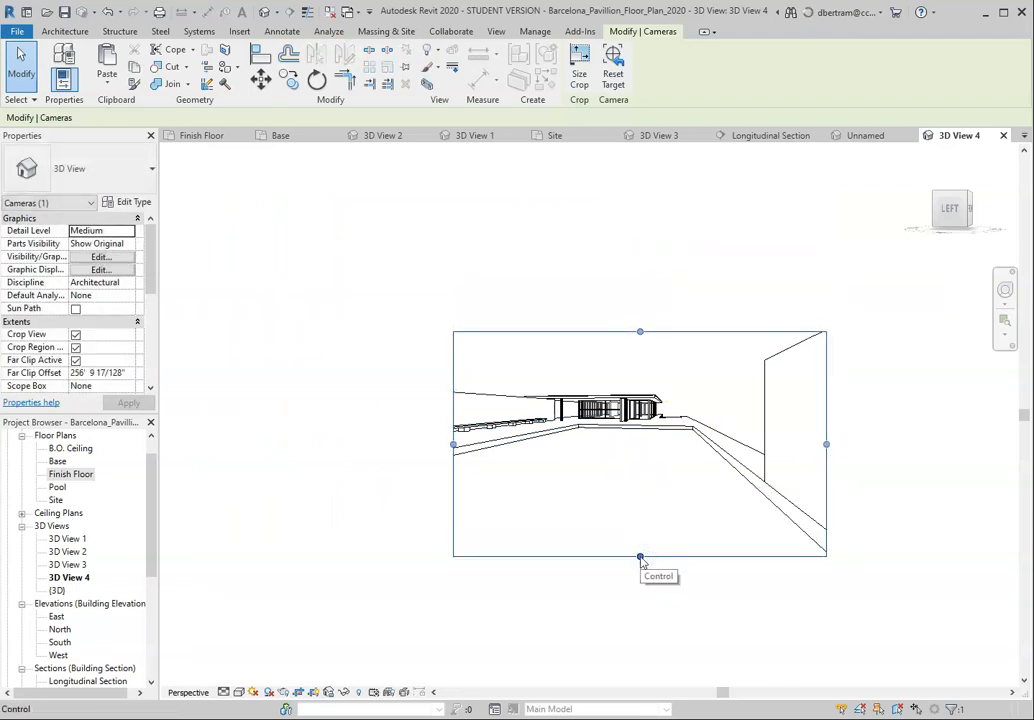
Step: Extend the crop region's left edge slightly, and pull its bottom and right edges inward
{"action": "mouse_move", "coordinate": [455, 444]}
{"action": "left_mouse_down"}
{"action": "mouse_move", "coordinate": [245, 443]}
{"action": "mouse_move", "coordinate": [459, 441]}
{"action": "mouse_move", "coordinate": [441, 444]}
{"action": "left_mouse_up"}
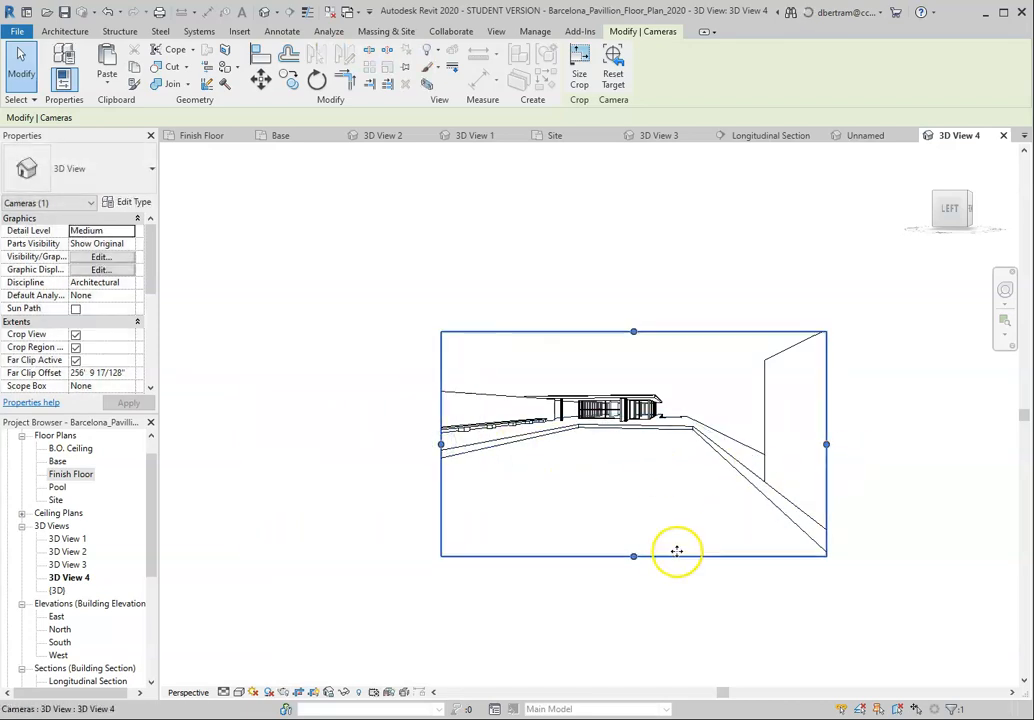
{"action": "left_click_drag", "start_coordinate": [632, 555], "coordinate": [635, 508]}
{"action": "left_click_drag", "start_coordinate": [826, 420], "coordinate": [796, 418]}
{"action": "scroll", "coordinate": [660, 430], "scroll_direction": "up", "scroll_amount": 4}
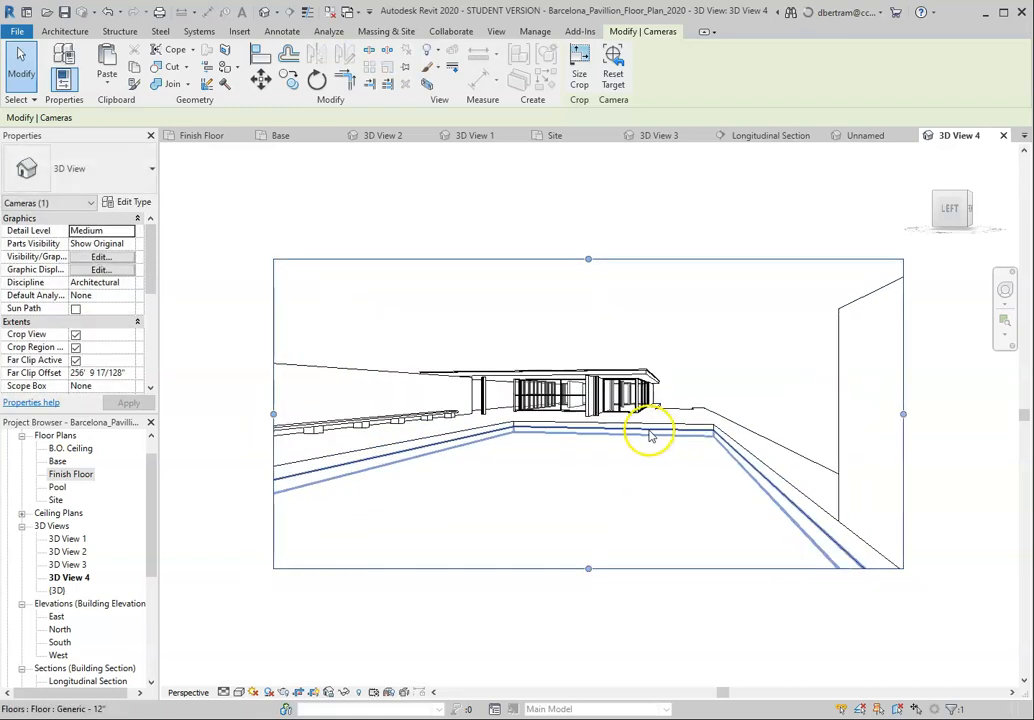
Step: Tighten the crop region by lowering its top edge, raising its bottom edge and trimming both side edges inward
{"action": "left_click_drag", "start_coordinate": [588, 260], "coordinate": [588, 267]}
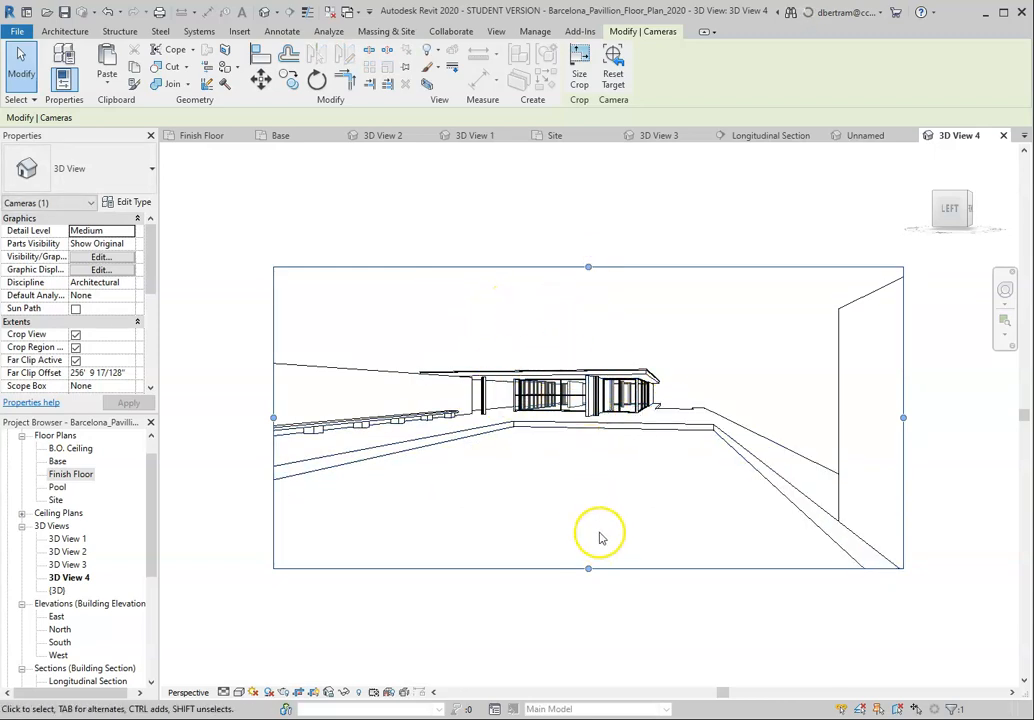
{"action": "left_click_drag", "start_coordinate": [589, 568], "coordinate": [596, 496]}
{"action": "left_click_drag", "start_coordinate": [903, 381], "coordinate": [882, 381]}
{"action": "mouse_move", "coordinate": [274, 382]}
{"action": "left_mouse_down"}
{"action": "mouse_move", "coordinate": [348, 383]}
{"action": "mouse_move", "coordinate": [258, 382]}
{"action": "left_mouse_up"}
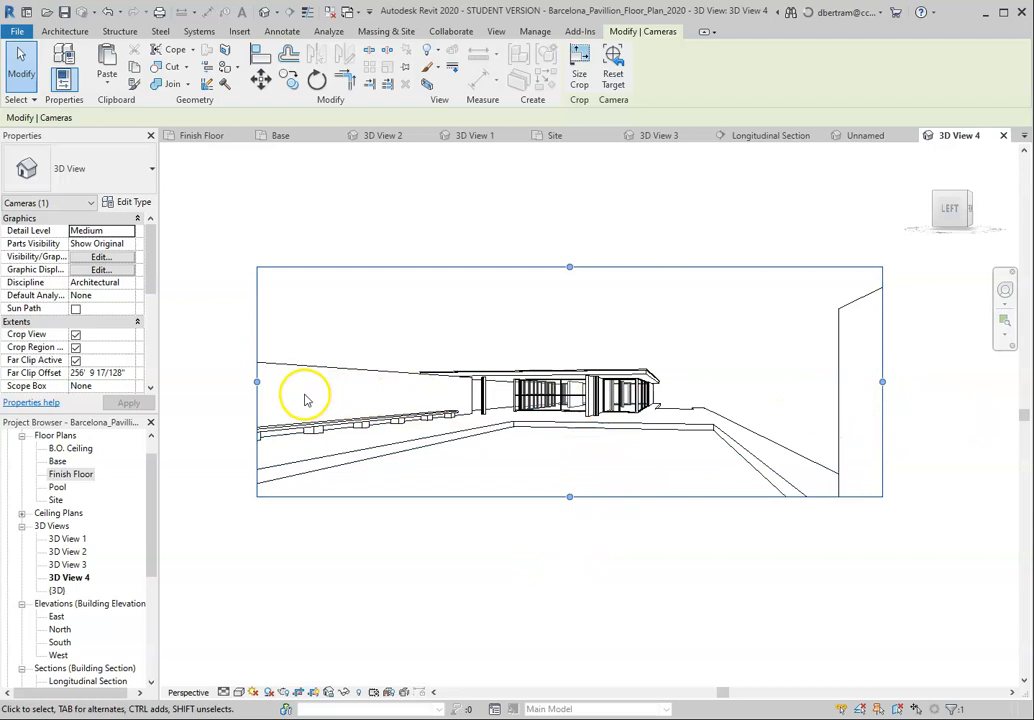
{"action": "left_click_drag", "start_coordinate": [258, 382], "coordinate": [358, 383]}
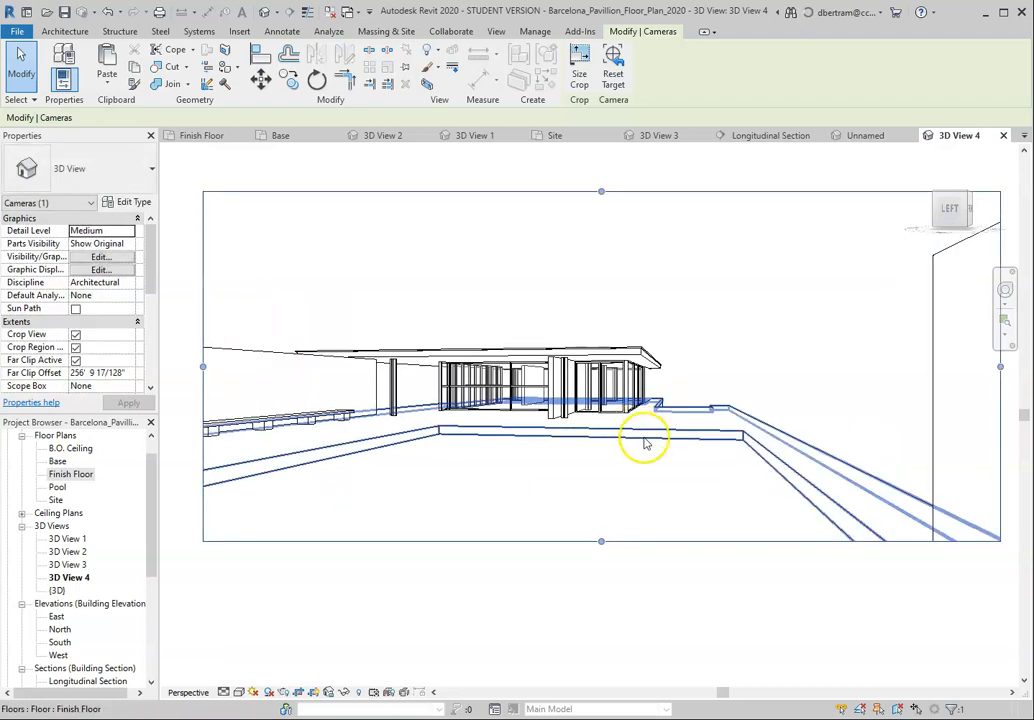
Step: Trim the crop region's right edge slightly, leaving a narrow strip of the end wall in view
{"action": "left_click_drag", "start_coordinate": [1000, 367], "coordinate": [978, 367]}
{"action": "scroll", "coordinate": [826, 379], "scroll_direction": "down", "scroll_amount": 2}
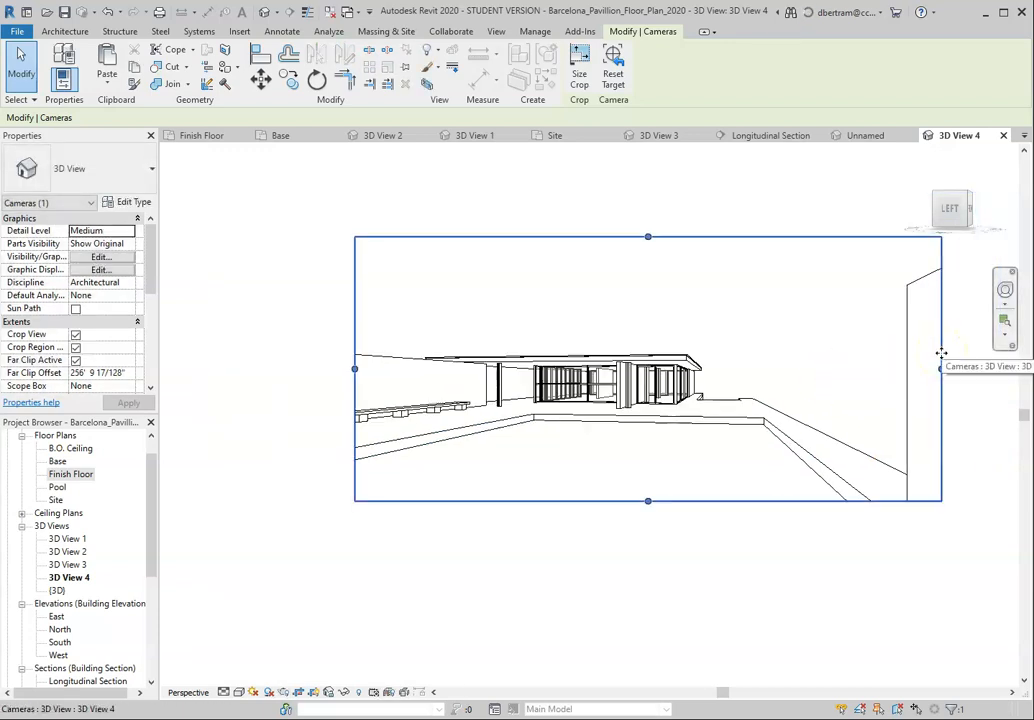
{"action": "scroll", "coordinate": [730, 395], "scroll_direction": "up", "scroll_amount": 1}
{"action": "scroll", "coordinate": [438, 430], "scroll_direction": "down", "scroll_amount": 1}
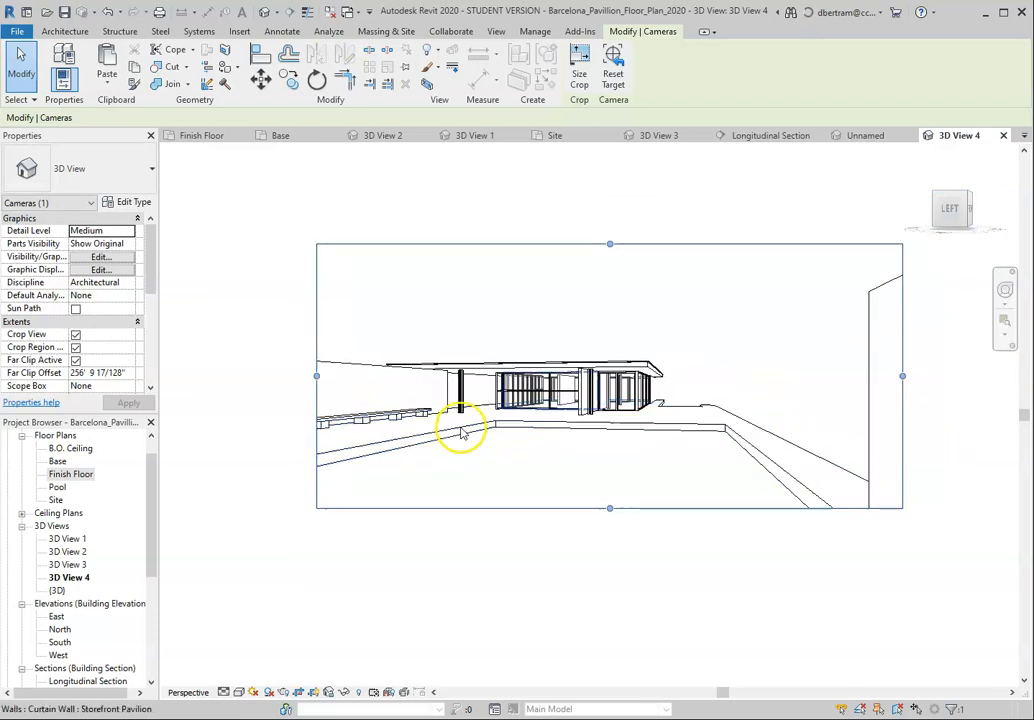
{"action": "scroll", "coordinate": [692, 397], "scroll_direction": "up", "scroll_amount": 1}
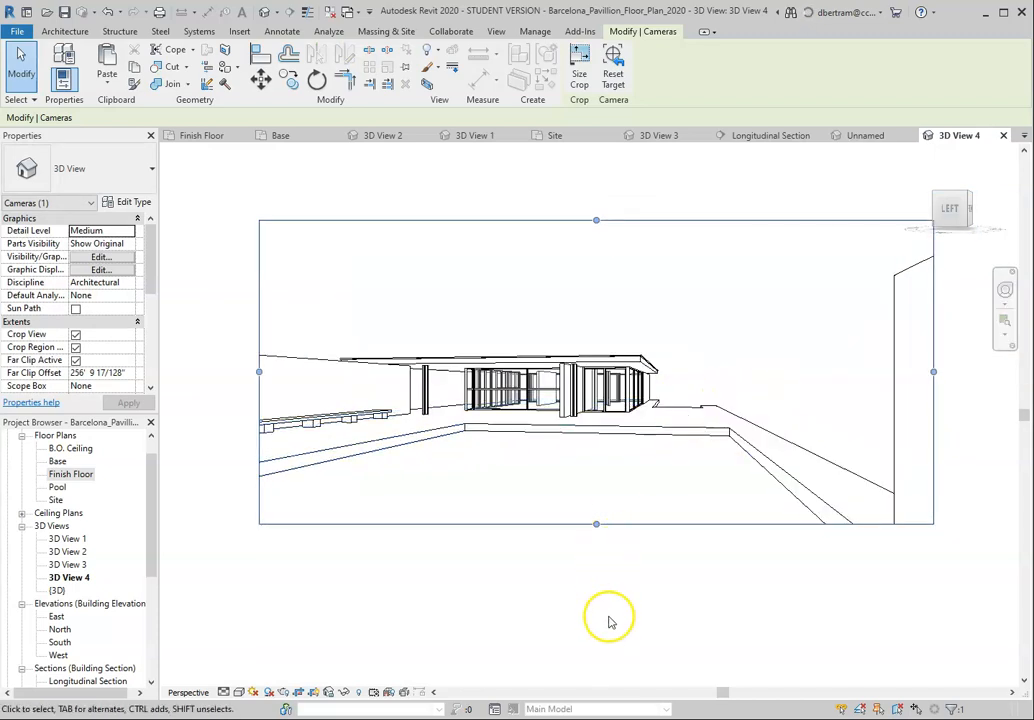
{"action": "scroll", "coordinate": [650, 558], "scroll_direction": "up", "scroll_amount": 1}
Step: Trim the crop region's left, bottom and top edges around the pavilion, and deselect it
{"action": "left_click_drag", "start_coordinate": [199, 344], "coordinate": [228, 344]}
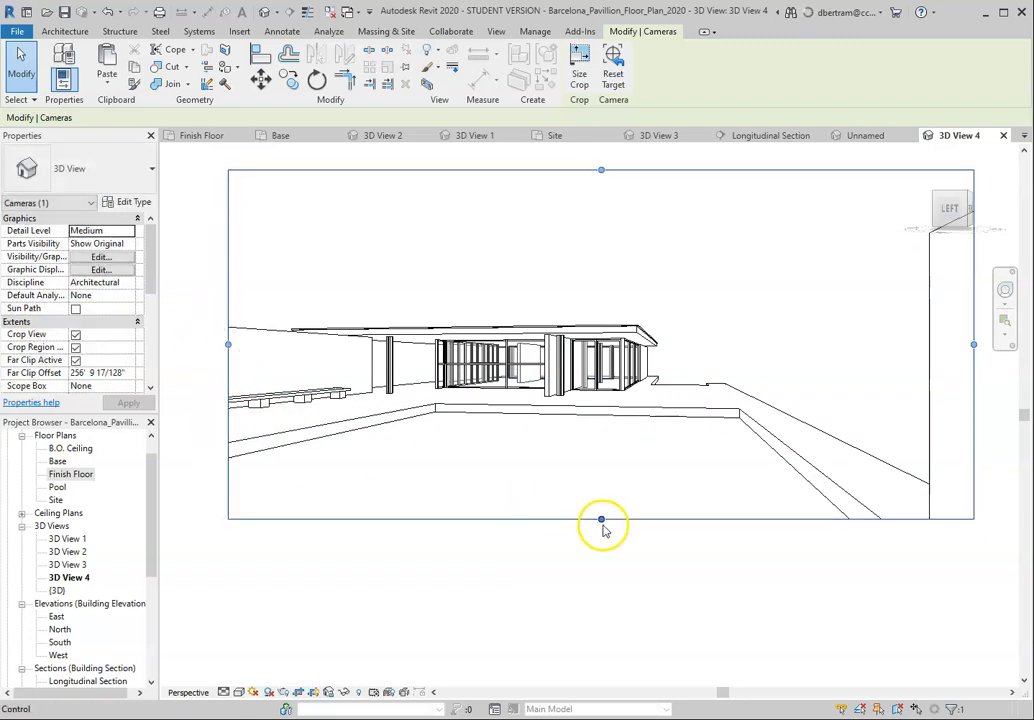
{"action": "left_click_drag", "start_coordinate": [600, 518], "coordinate": [602, 478]}
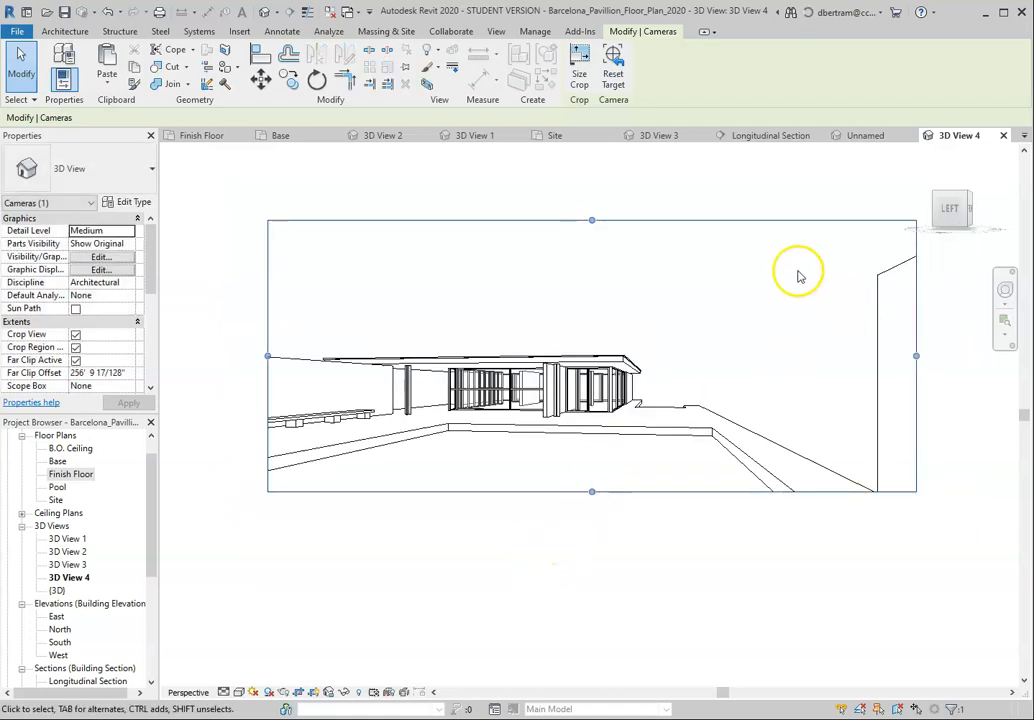
{"action": "left_click_drag", "start_coordinate": [592, 219], "coordinate": [592, 228]}
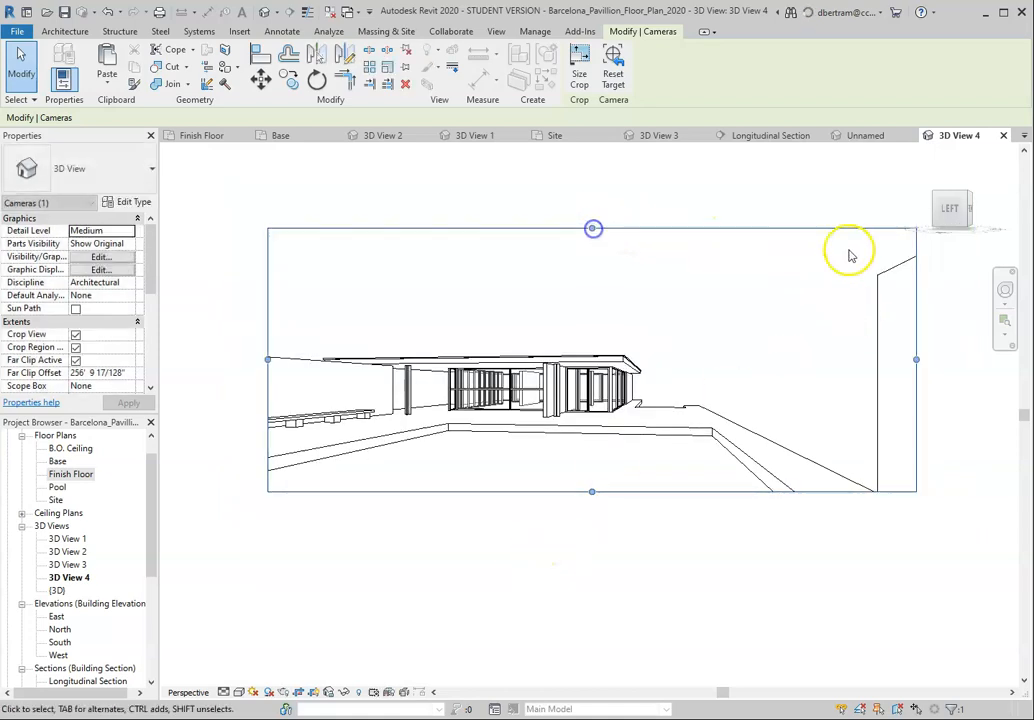
{"action": "scroll", "coordinate": [444, 468], "scroll_direction": "down", "scroll_amount": 1}
{"action": "scroll", "coordinate": [663, 347], "scroll_direction": "up", "scroll_amount": 2}
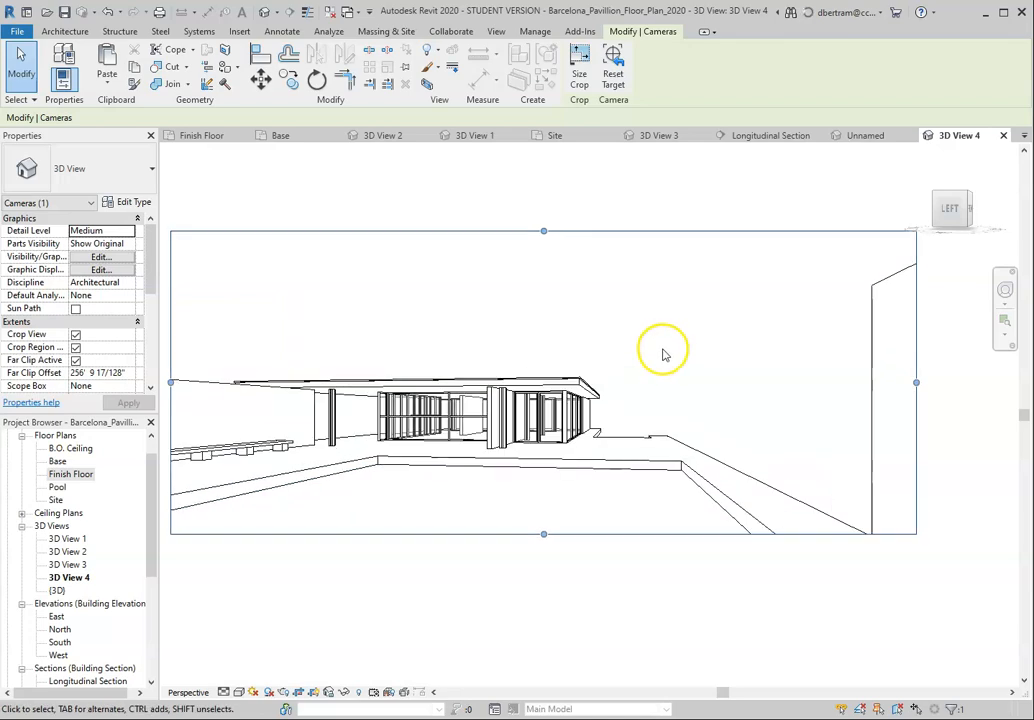
{"action": "scroll", "coordinate": [815, 438], "scroll_direction": "down", "scroll_amount": 1}
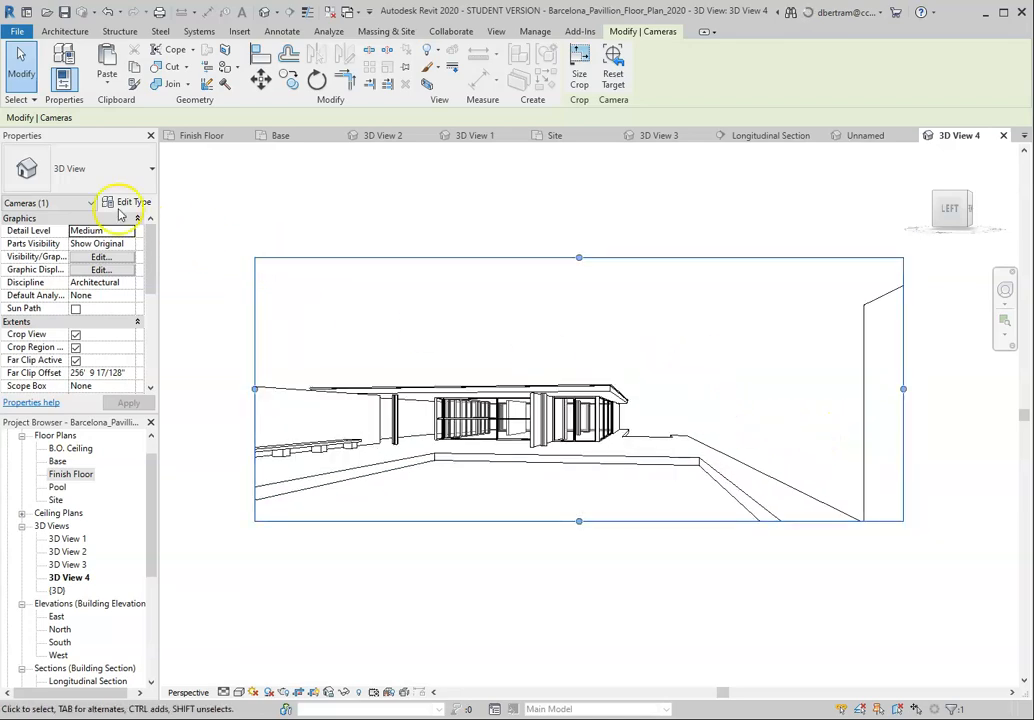
{"action": "left_click", "coordinate": [358, 212]}
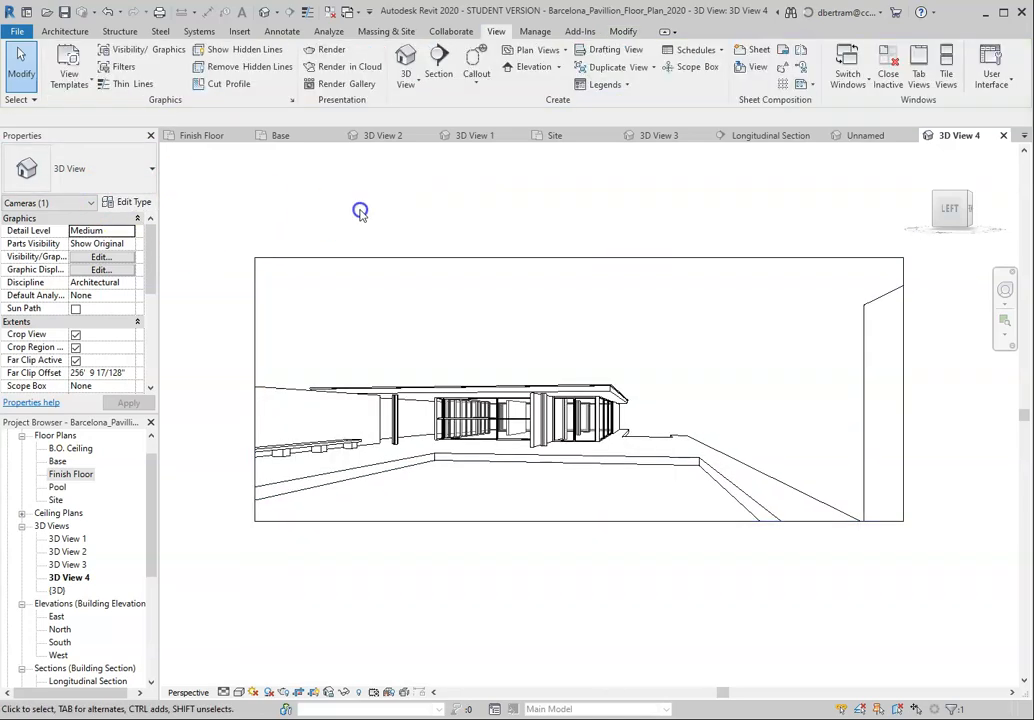
{"action": "left_click", "coordinate": [335, 259]}
{"action": "left_click", "coordinate": [335, 203]}
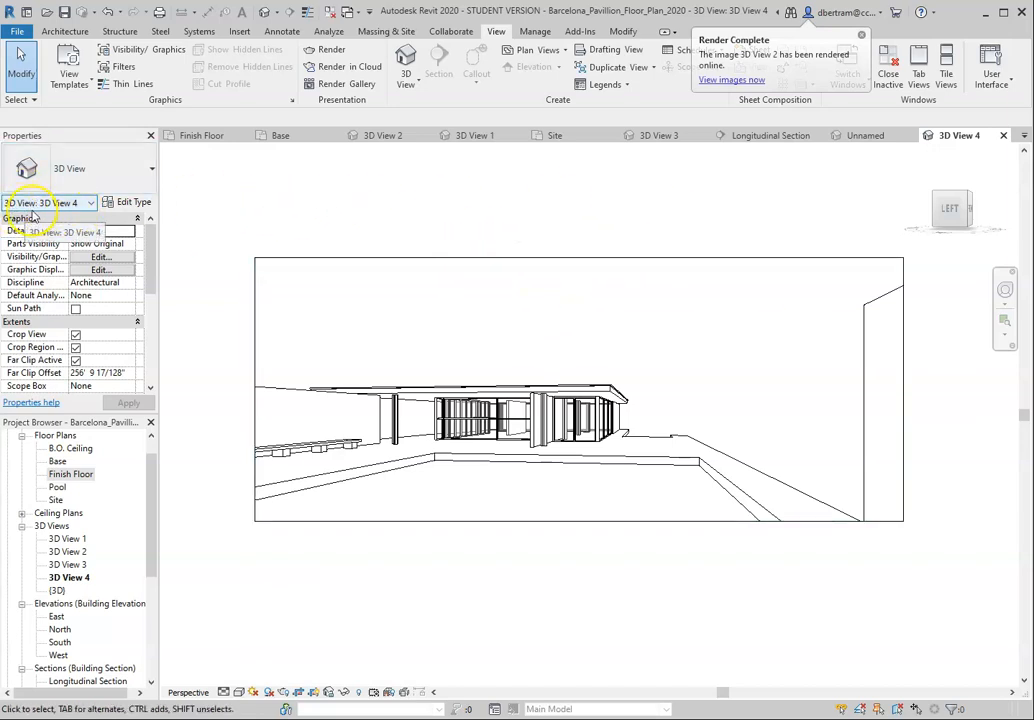
Step: Select the crop region of 3D View 4 and set the camera's Target Elevation to 1' 6"
{"action": "left_click", "coordinate": [362, 257]}
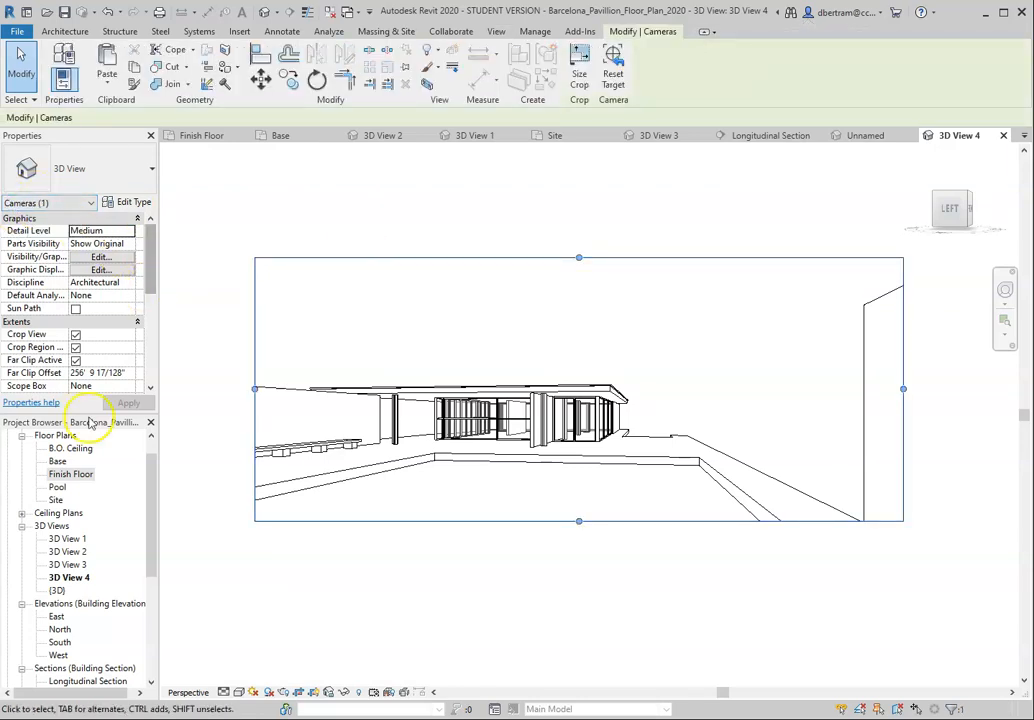
{"action": "left_click_drag", "start_coordinate": [82, 418], "coordinate": [84, 481]}
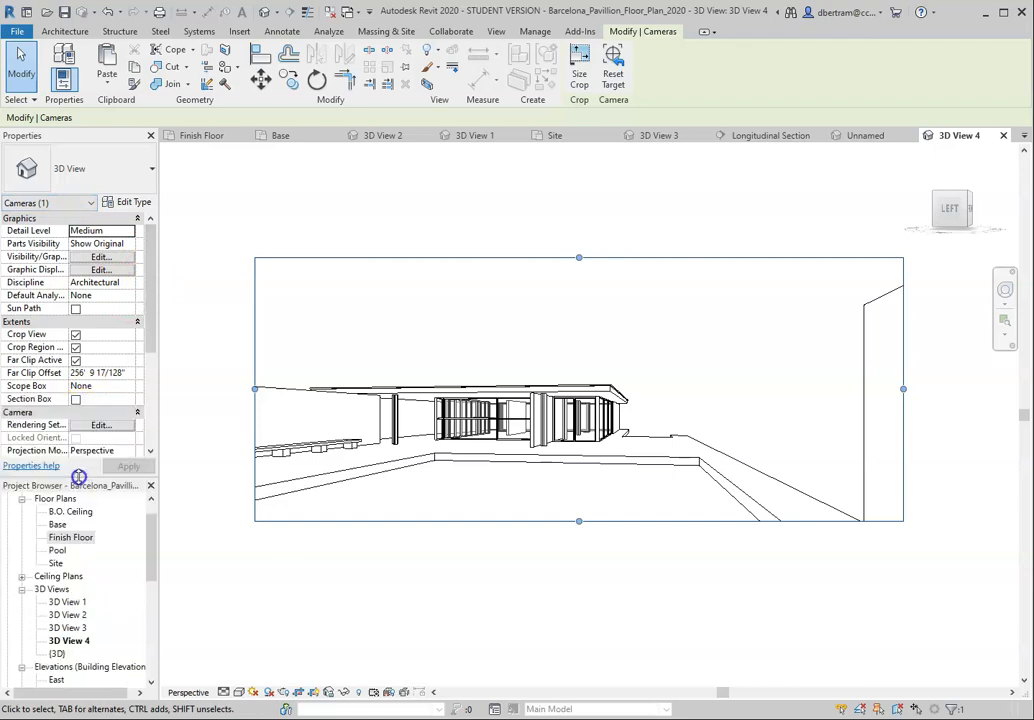
{"action": "scroll", "coordinate": [70, 300], "scroll_direction": "down", "scroll_amount": 3}
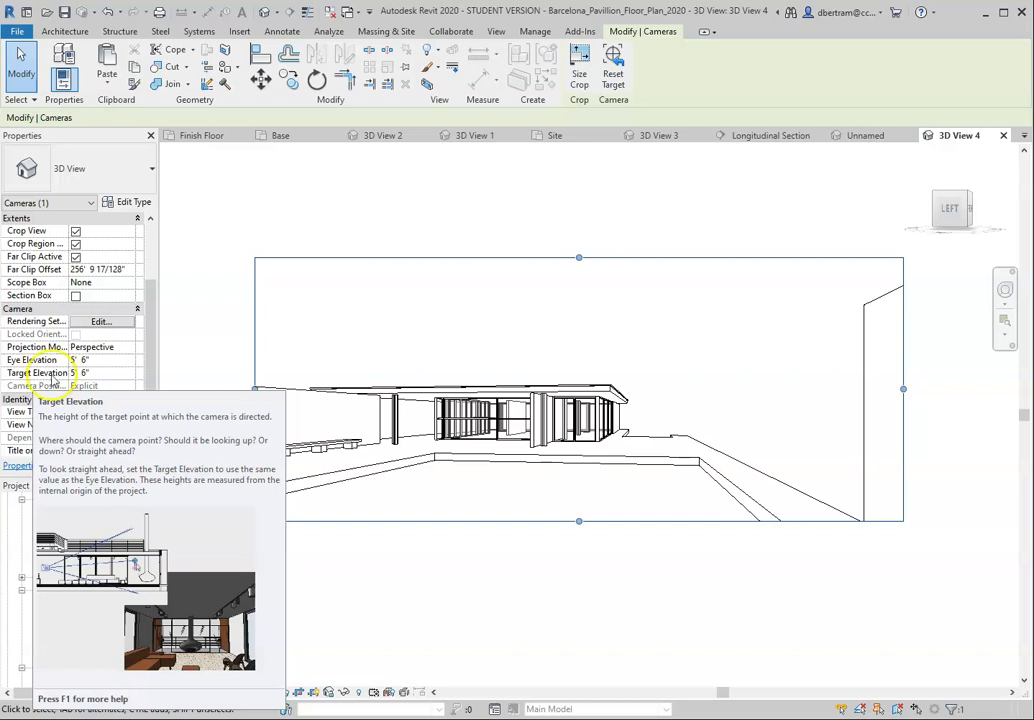
{"action": "left_click", "coordinate": [74, 373]}
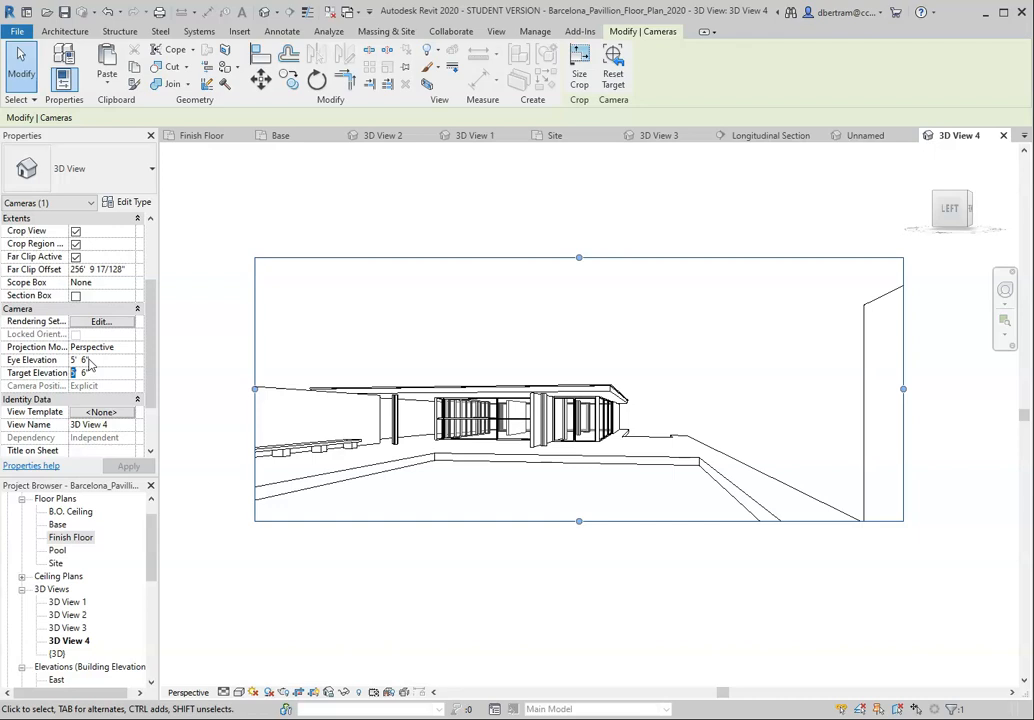
{"action": "left_click", "coordinate": [131, 465]}
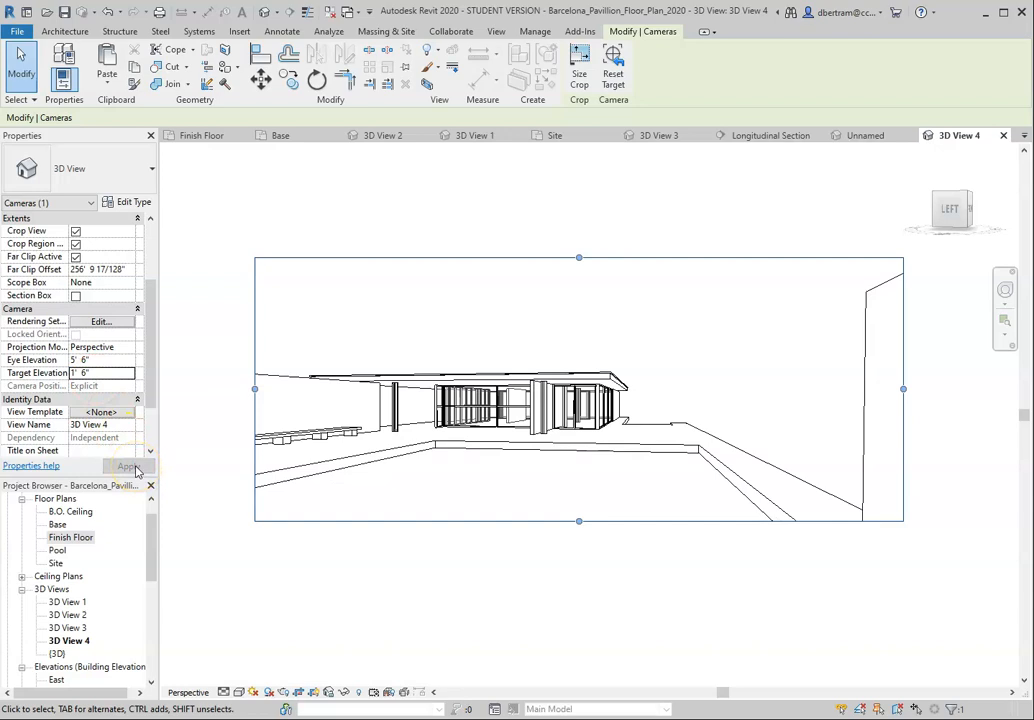
Step: Set the camera's Target Elevation back to 5' 6" to match the Eye Elevation
{"action": "left_click_drag", "start_coordinate": [74, 372], "coordinate": [72, 373]}
{"action": "type", "text": "5"}
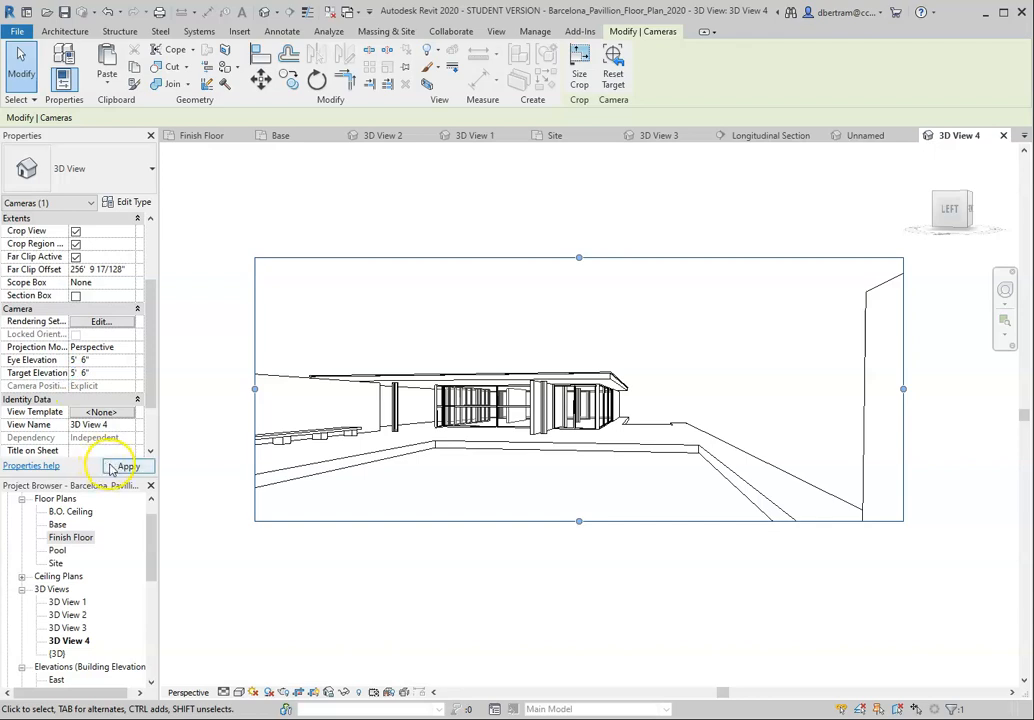
{"action": "left_click", "coordinate": [114, 467]}
Step: Apply a Target Elevation of 1' 6" to the camera once more, and lower it further by changing the feet value
{"action": "left_click", "coordinate": [75, 375]}
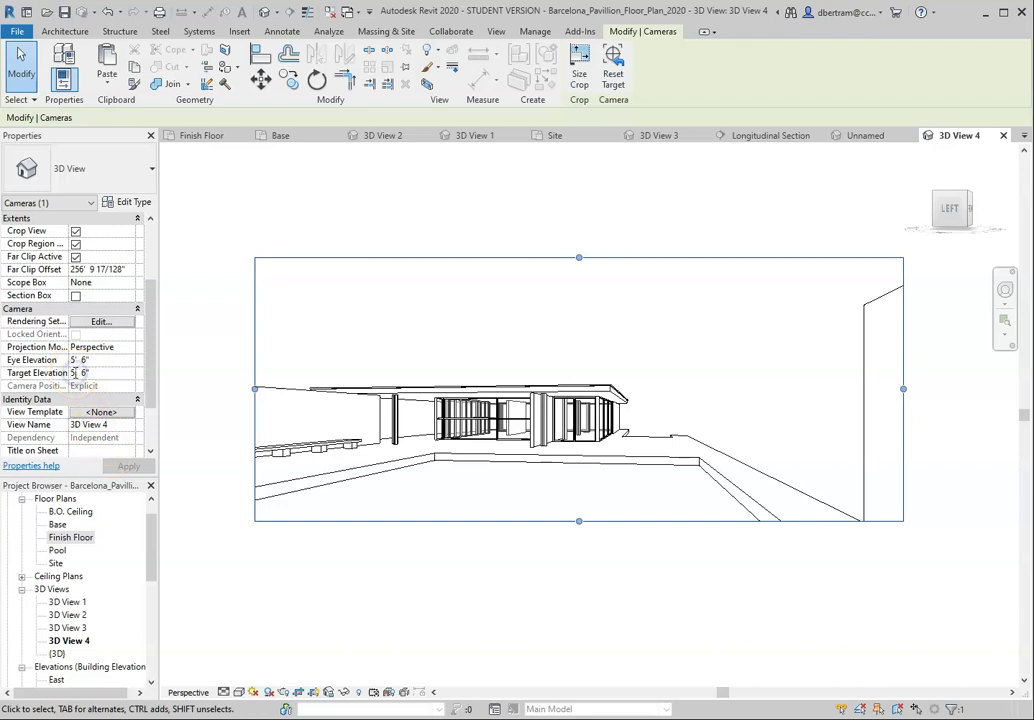
{"action": "type", "text": "1"}
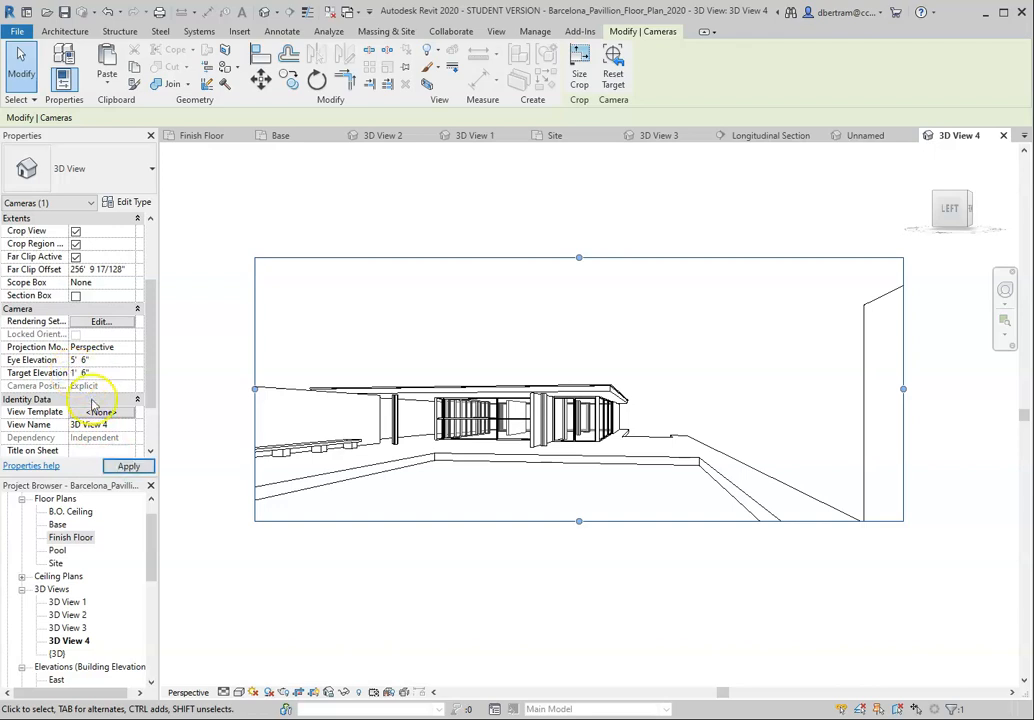
{"action": "left_click", "coordinate": [129, 467]}
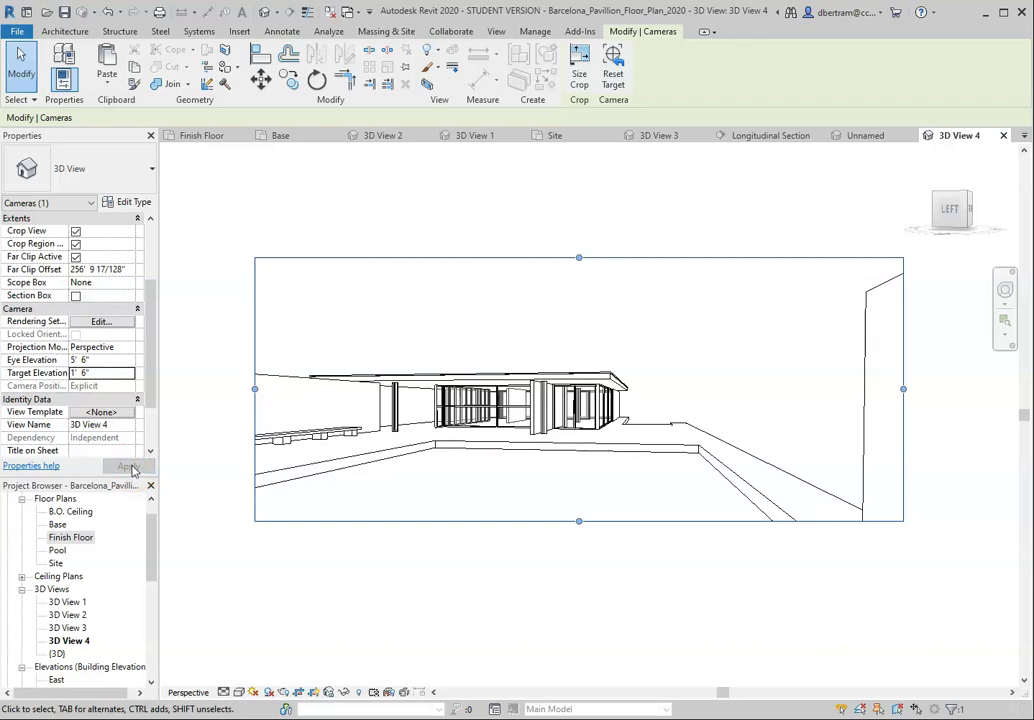
{"action": "left_click", "coordinate": [73, 374]}
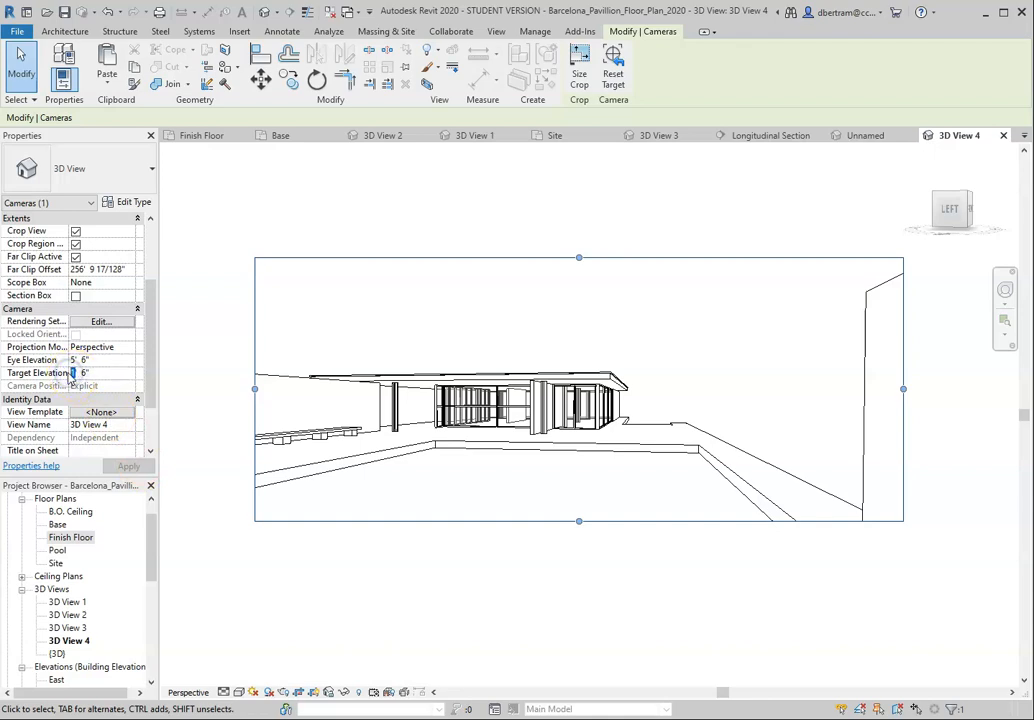
{"action": "left_click", "coordinate": [127, 467]}
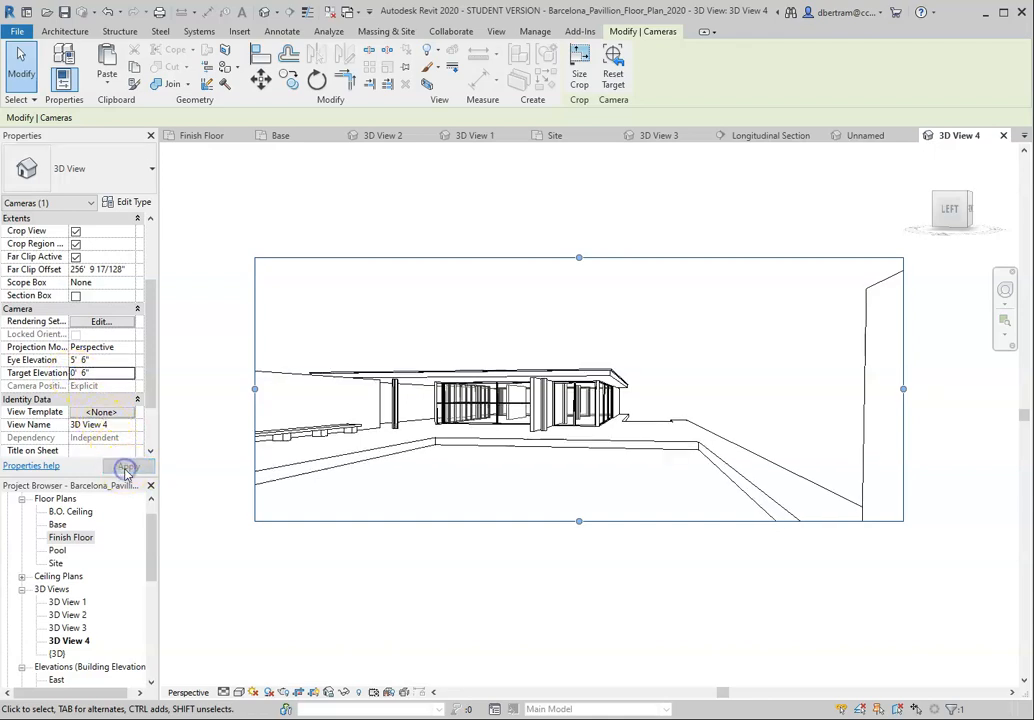
Step: Set the camera's Target Elevation to -2' 6" and apply it to 3D View 4
{"action": "left_click", "coordinate": [66, 372]}
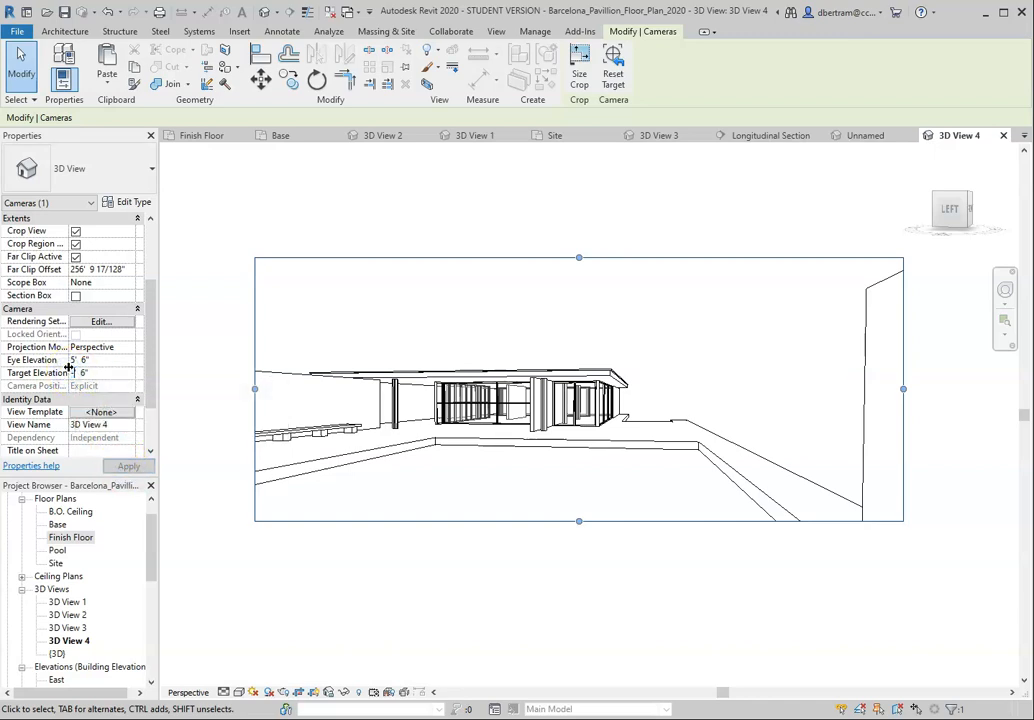
{"action": "type", "text": "-2' 6\""}
{"action": "left_click", "coordinate": [128, 467]}
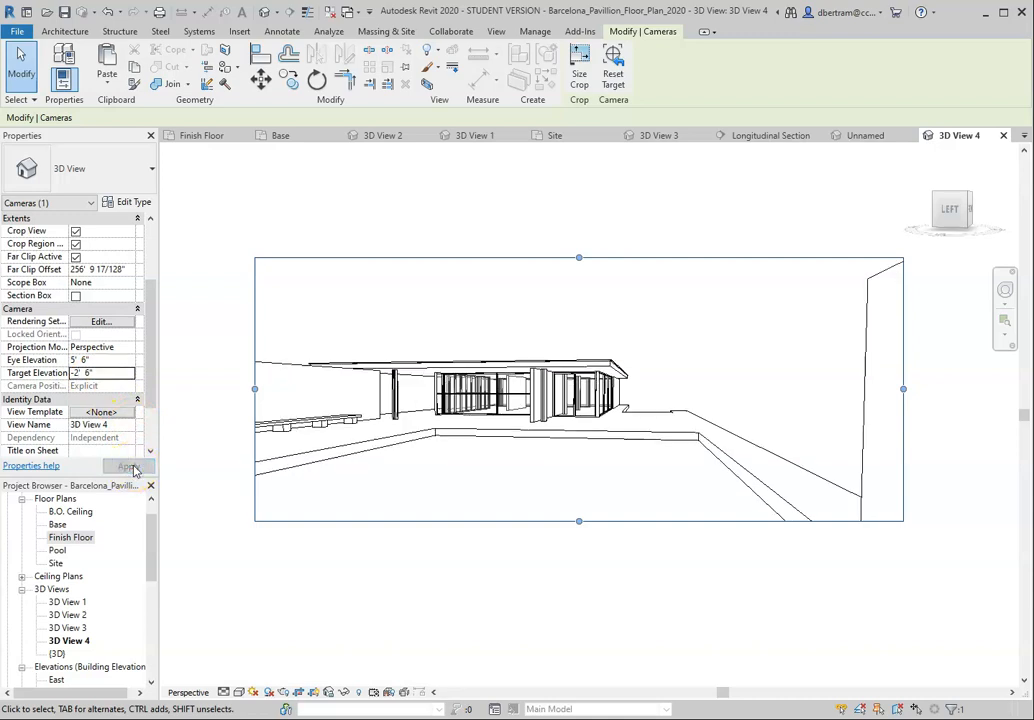
Step: Try an Eye Elevation of 1' 6" for the camera, and set it back to 5' 6"
{"action": "left_click", "coordinate": [74, 359]}
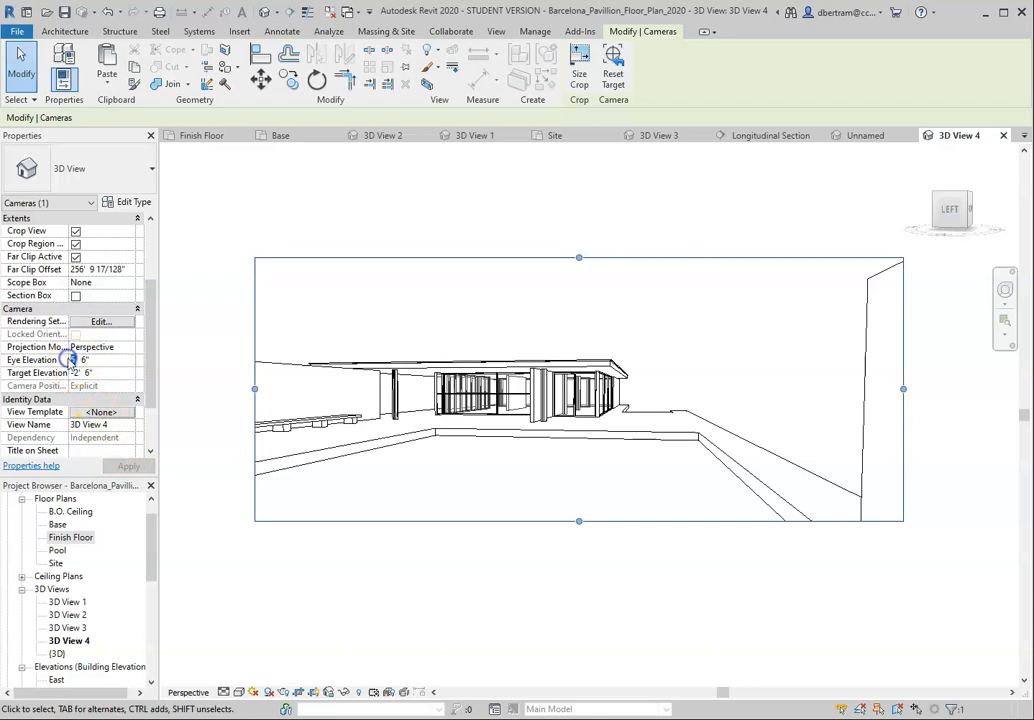
{"action": "type", "text": "1' 6\""}
{"action": "left_click", "coordinate": [120, 467]}
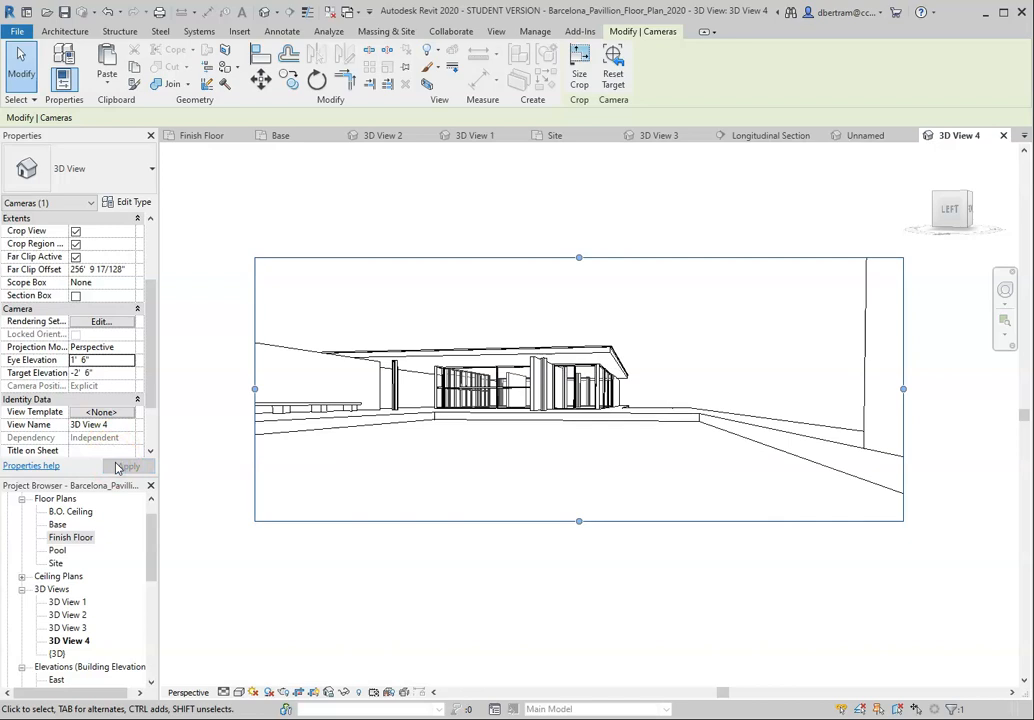
{"action": "left_click", "coordinate": [74, 360]}
{"action": "type", "text": "5"}
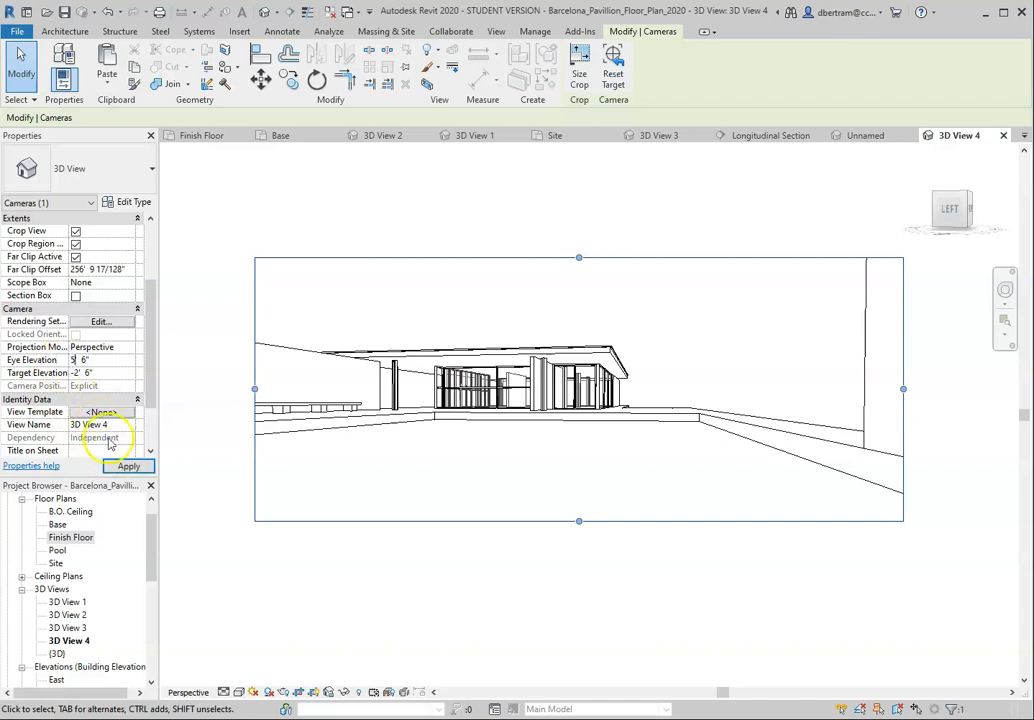
{"action": "left_click", "coordinate": [120, 467]}
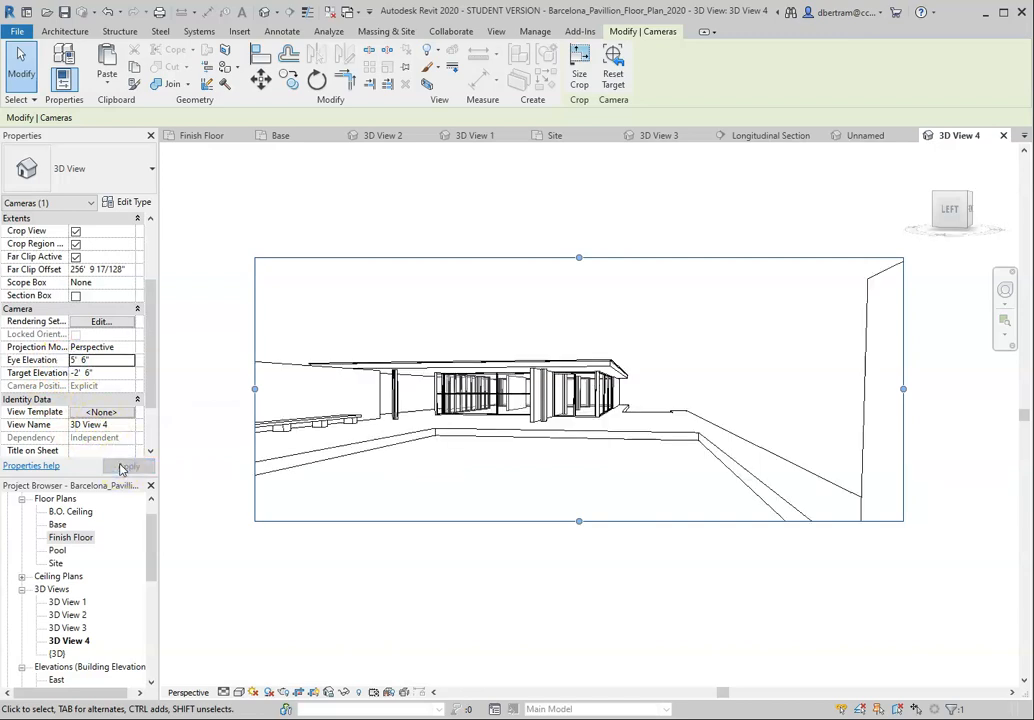
Step: Try a raised Eye Elevation of 15' 6" for the camera
{"action": "left_click", "coordinate": [72, 360]}
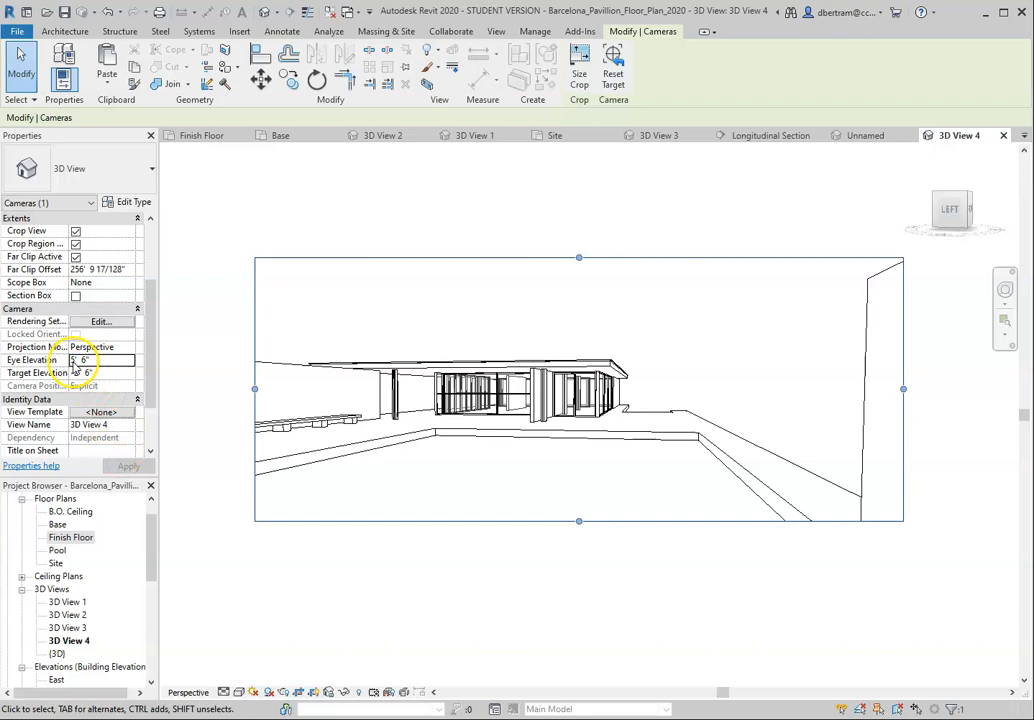
{"action": "type", "text": "1"}
{"action": "left_click", "coordinate": [127, 466]}
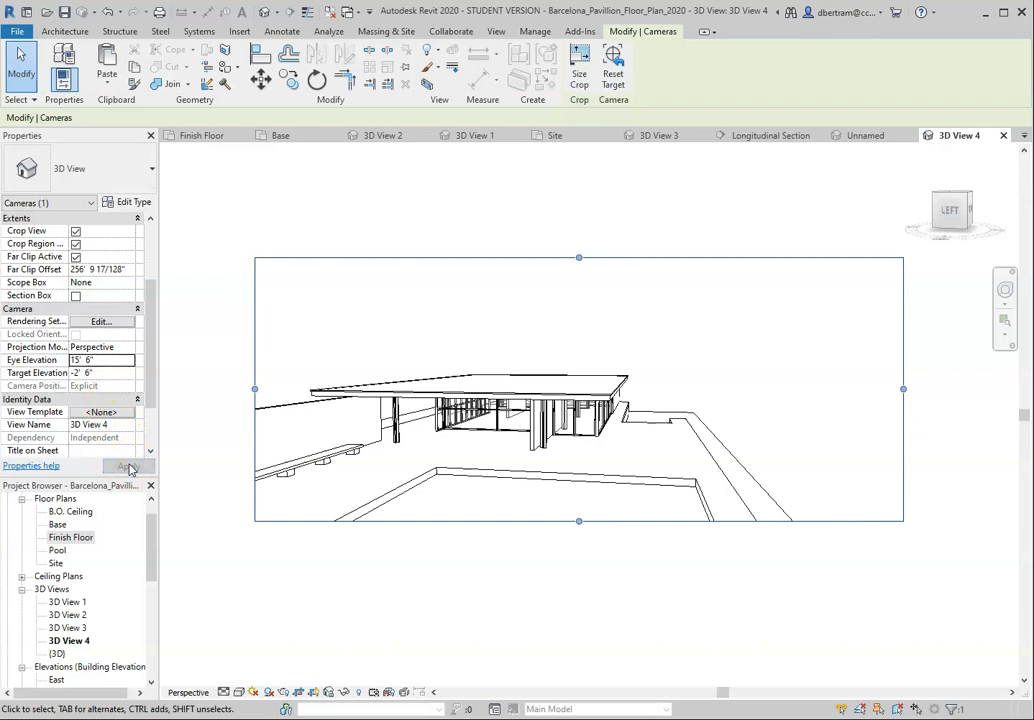
Step: Set the camera's Eye Elevation to 3' 6", apply it, and deselect the crop region
{"action": "double_click", "coordinate": [72, 360]}
{"action": "type", "text": "3"}
{"action": "left_click", "coordinate": [128, 466]}
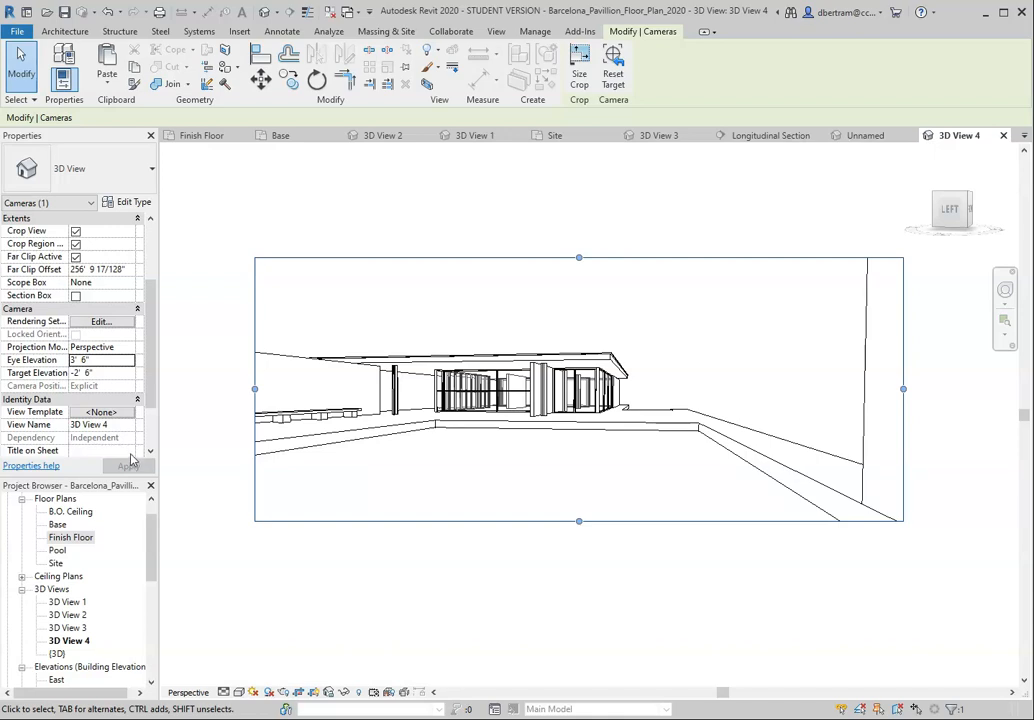
{"action": "left_click", "coordinate": [292, 588]}
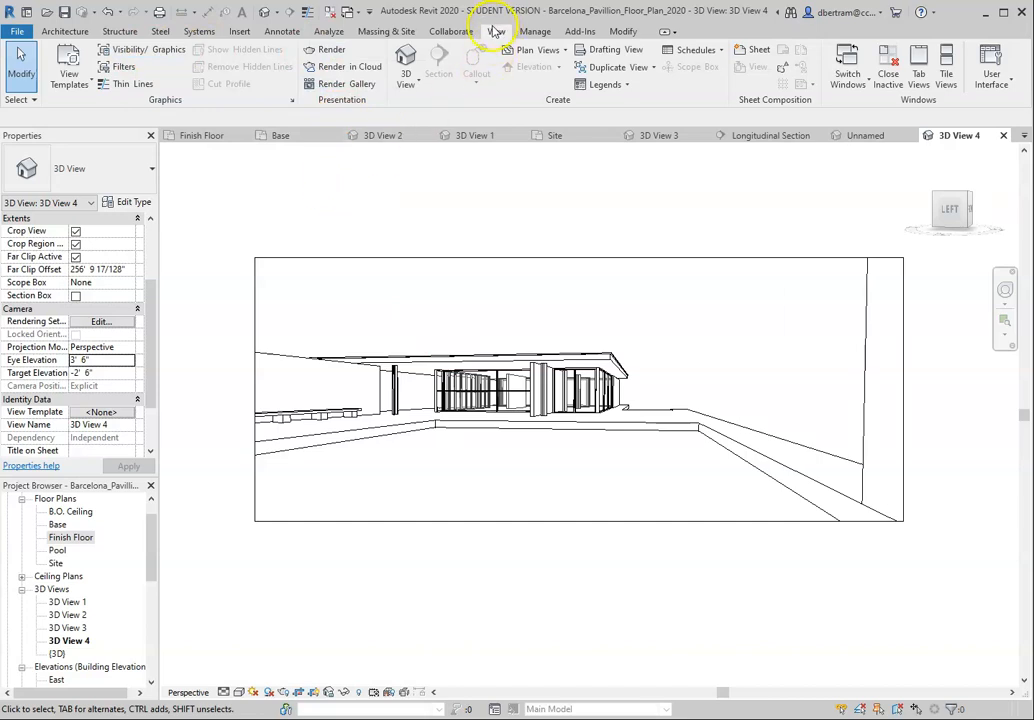
Step: Render 3D View 4 in the cloud as a still image with Final quality and Extra Large (9 Mega Pixel) size
{"action": "left_click", "coordinate": [335, 70]}
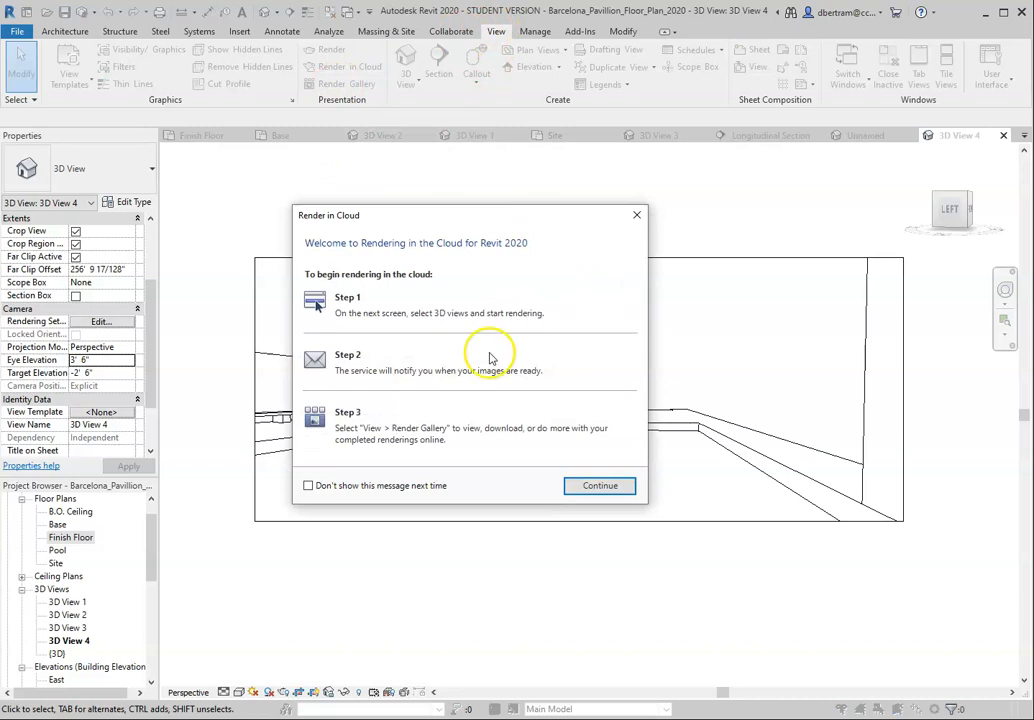
{"action": "left_click", "coordinate": [600, 487]}
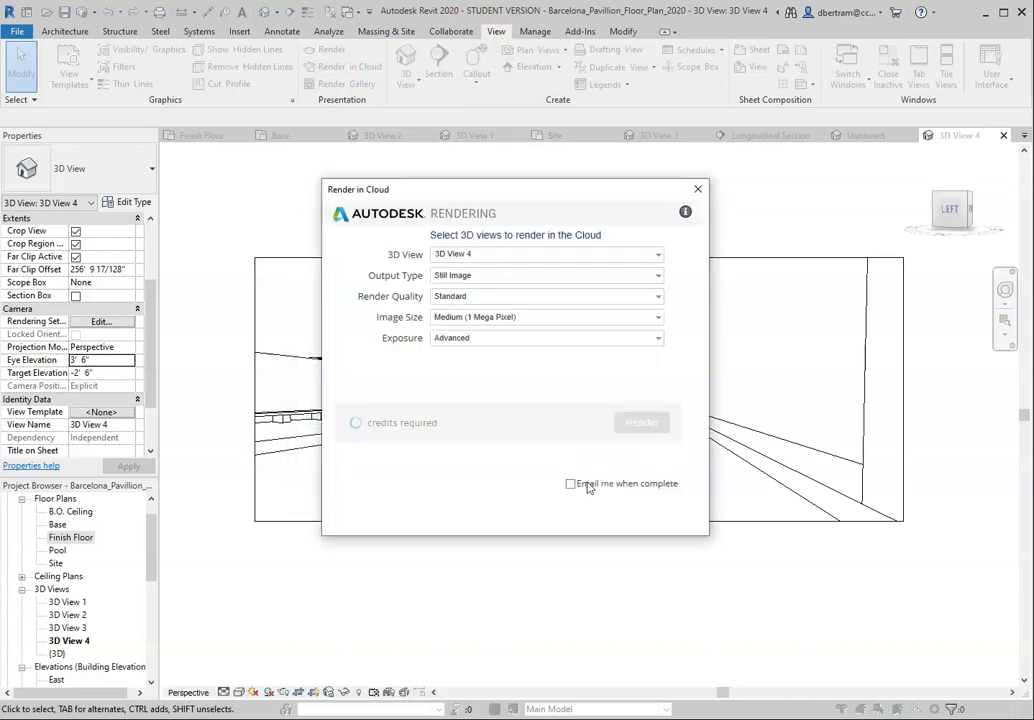
{"action": "left_click", "coordinate": [463, 297]}
{"action": "left_click", "coordinate": [458, 325]}
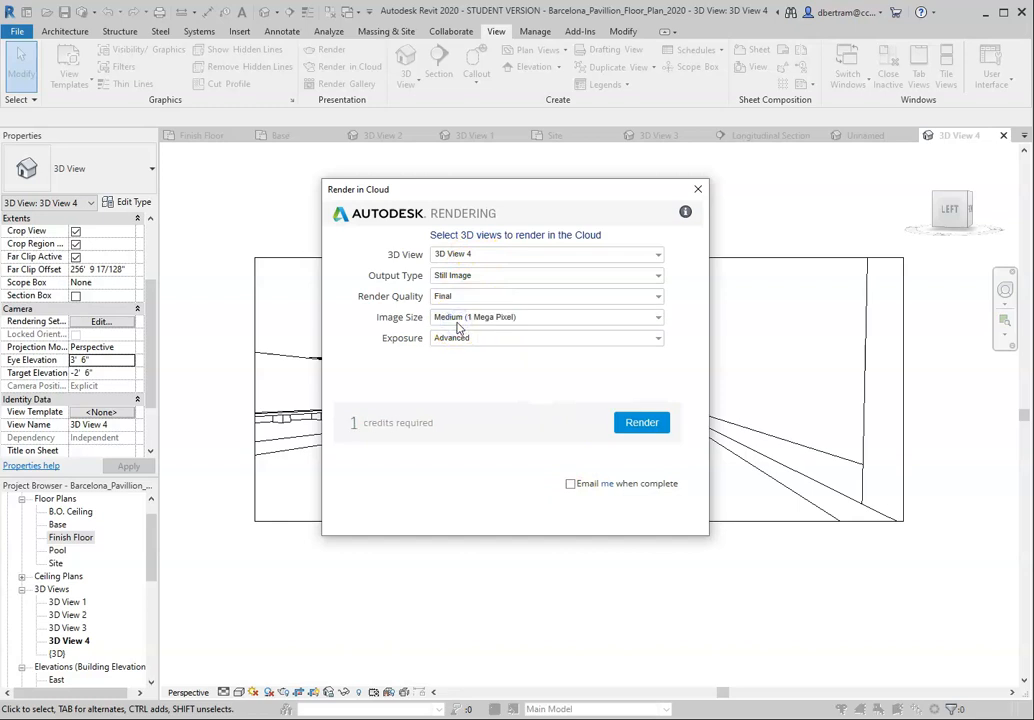
{"action": "left_click", "coordinate": [456, 317]}
{"action": "left_click", "coordinate": [455, 373]}
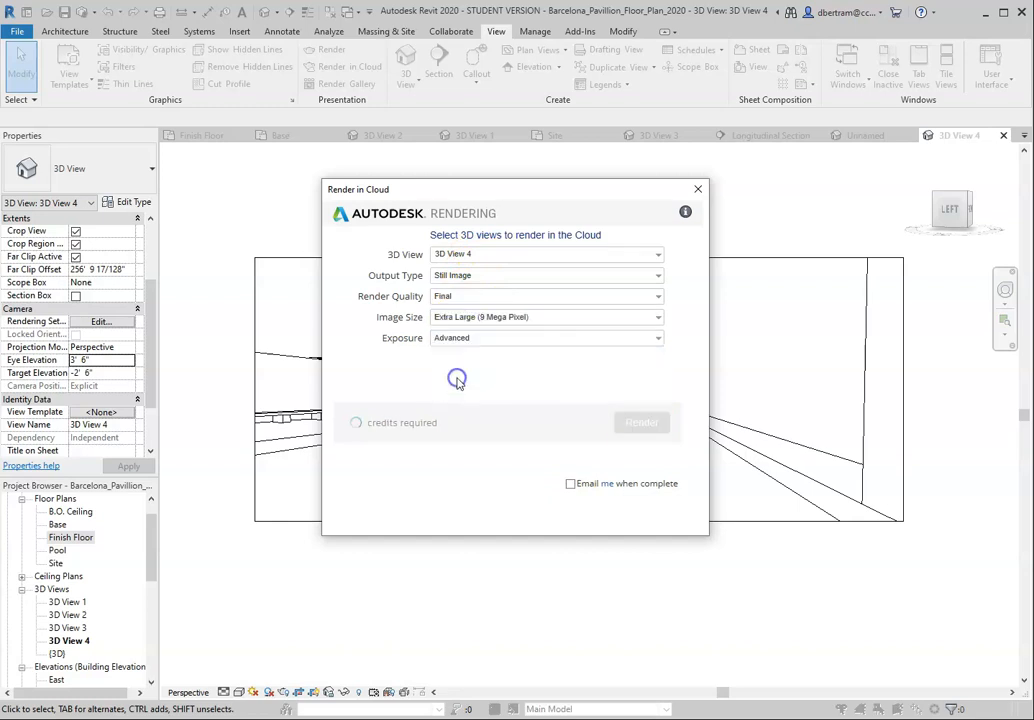
{"action": "left_click", "coordinate": [638, 423]}
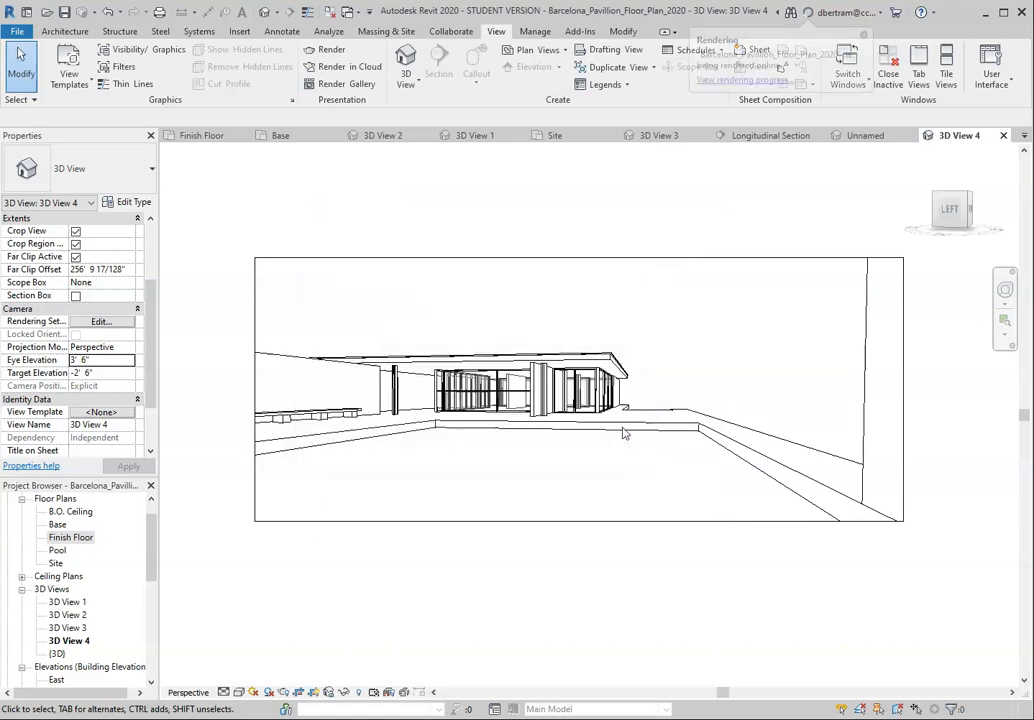
Step: Switch to Autodesk My Renderings in Chrome and view the marble panel rendering, followed by the pavilion exterior rendering
{"action": "mouse_move", "coordinate": [322, 706]}
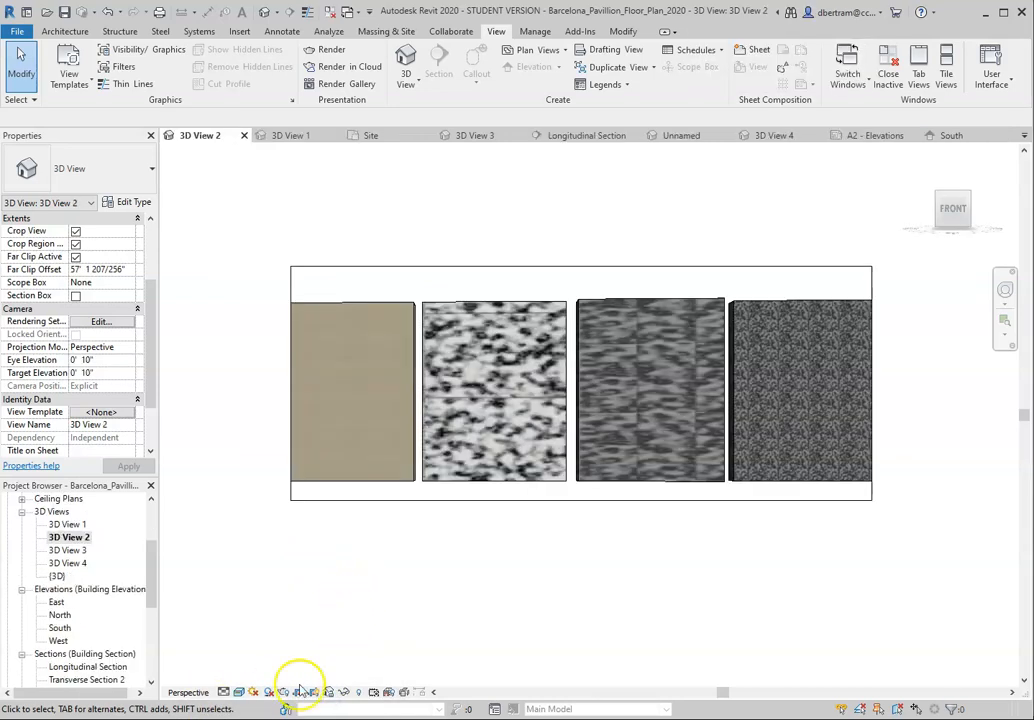
{"action": "mouse_move", "coordinate": [290, 718]}
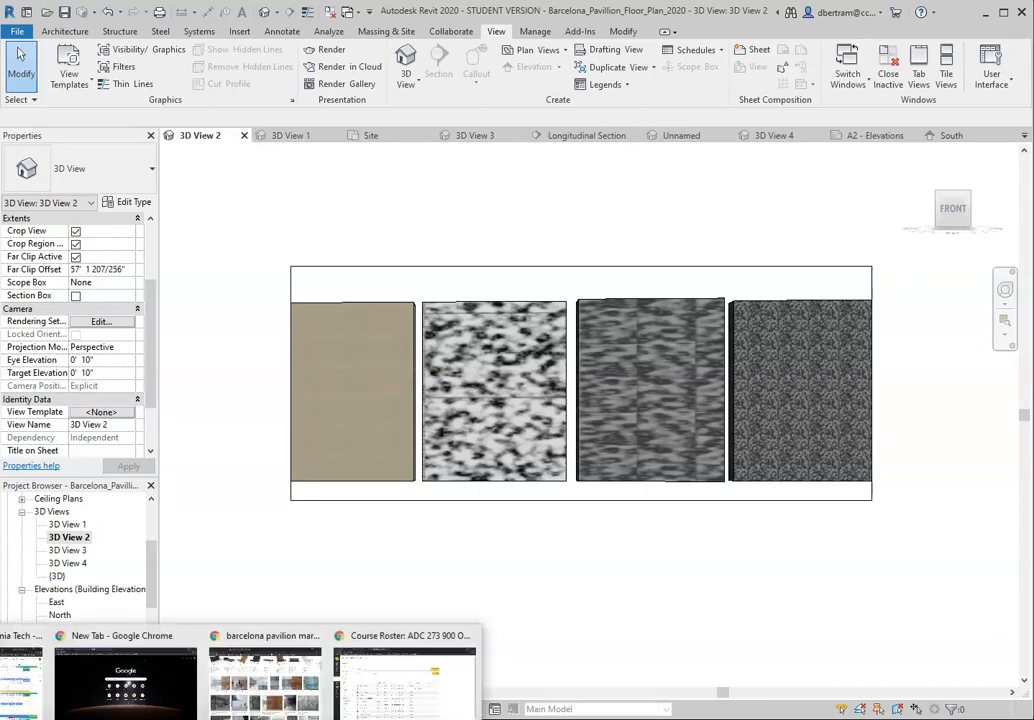
{"action": "left_click", "coordinate": [265, 684]}
{"action": "scroll", "coordinate": [420, 380], "scroll_direction": "up", "scroll_amount": 2}
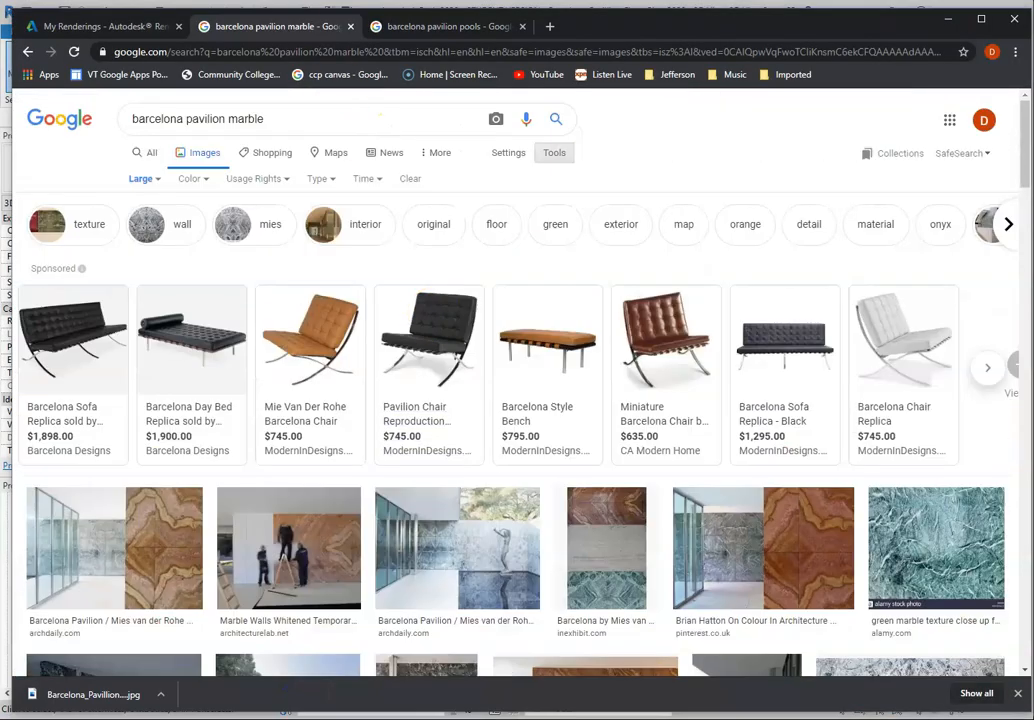
{"action": "left_click", "coordinate": [98, 26]}
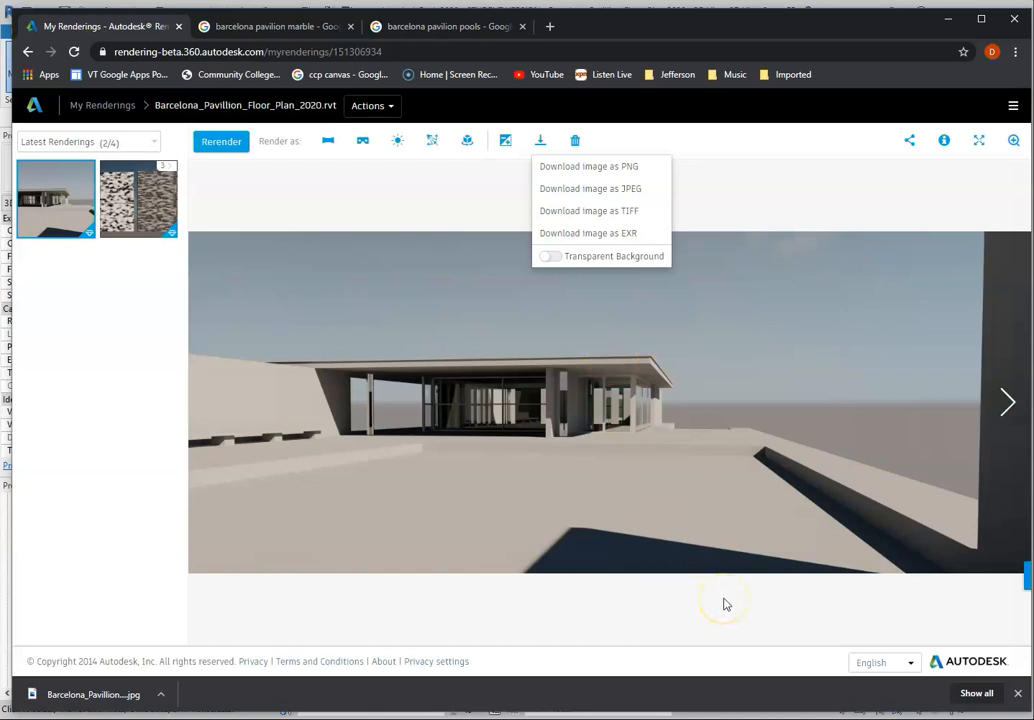
{"action": "left_click", "coordinate": [168, 206]}
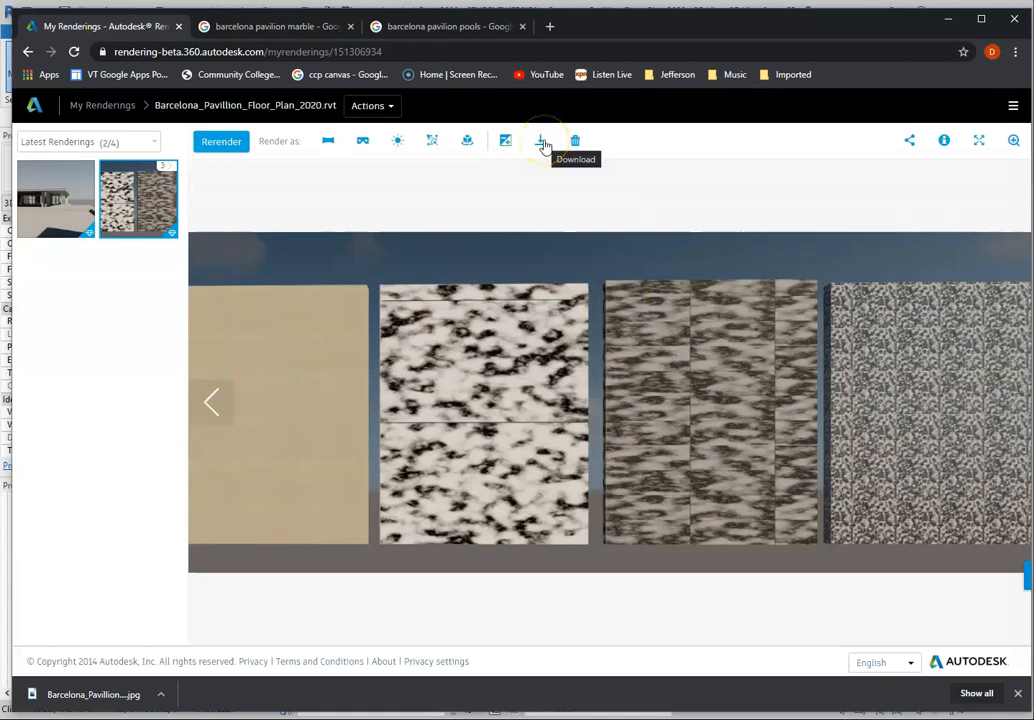
{"action": "left_click", "coordinate": [69, 203]}
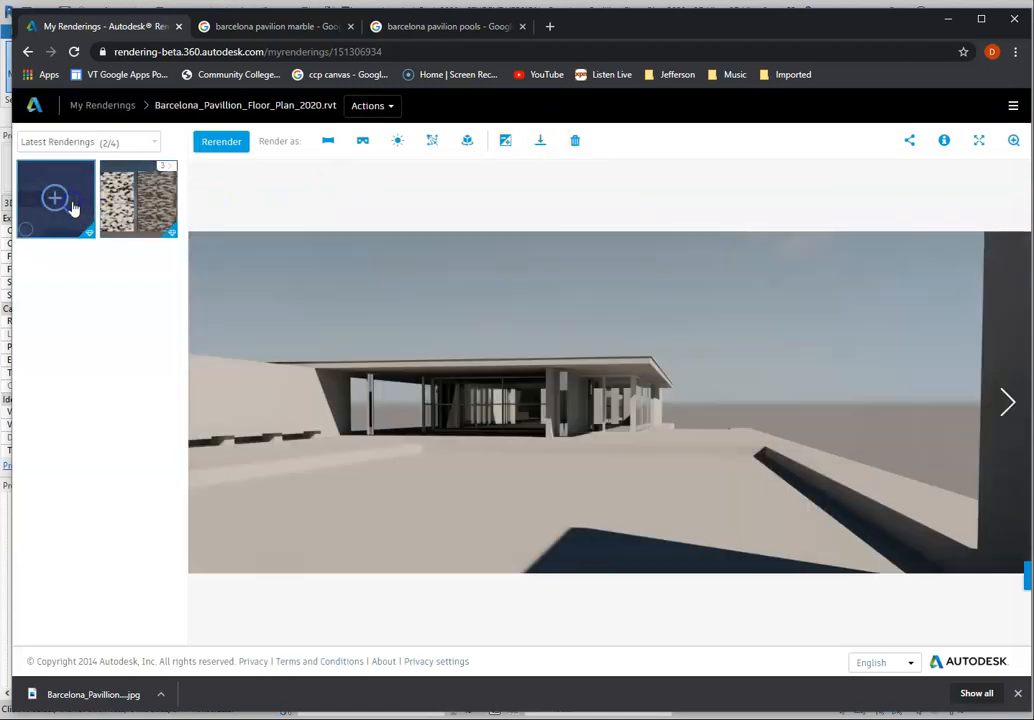
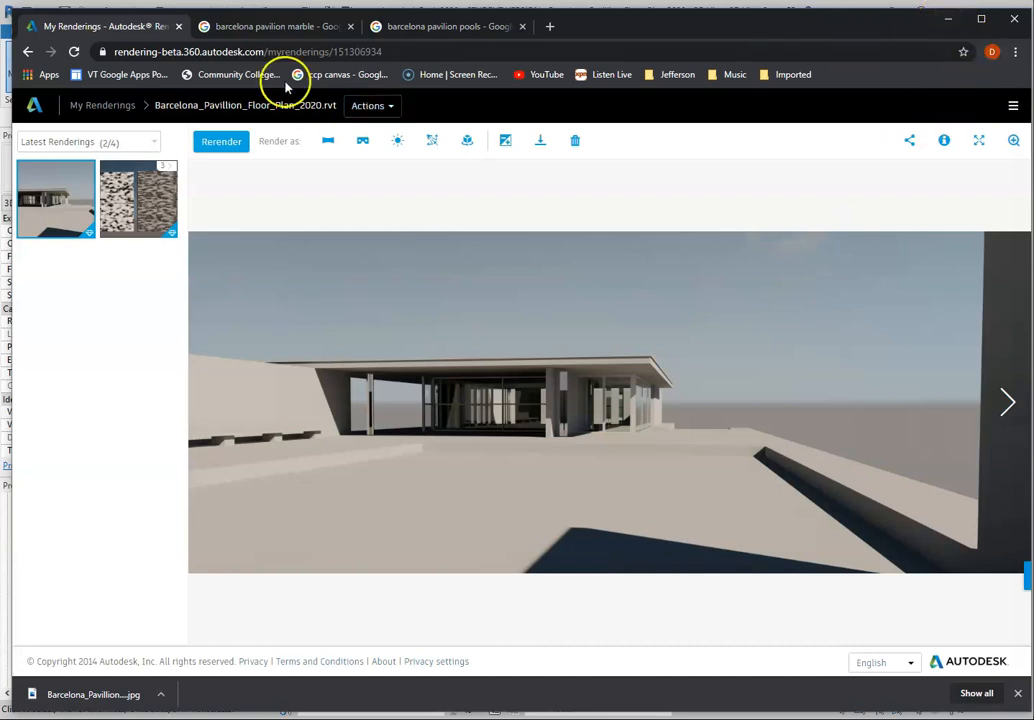
Step: Switch to Photoshop and set the resolution of Material_Test_Final_XLarge.jpg to 220 pixels/inch
{"action": "left_click", "coordinate": [944, 24]}
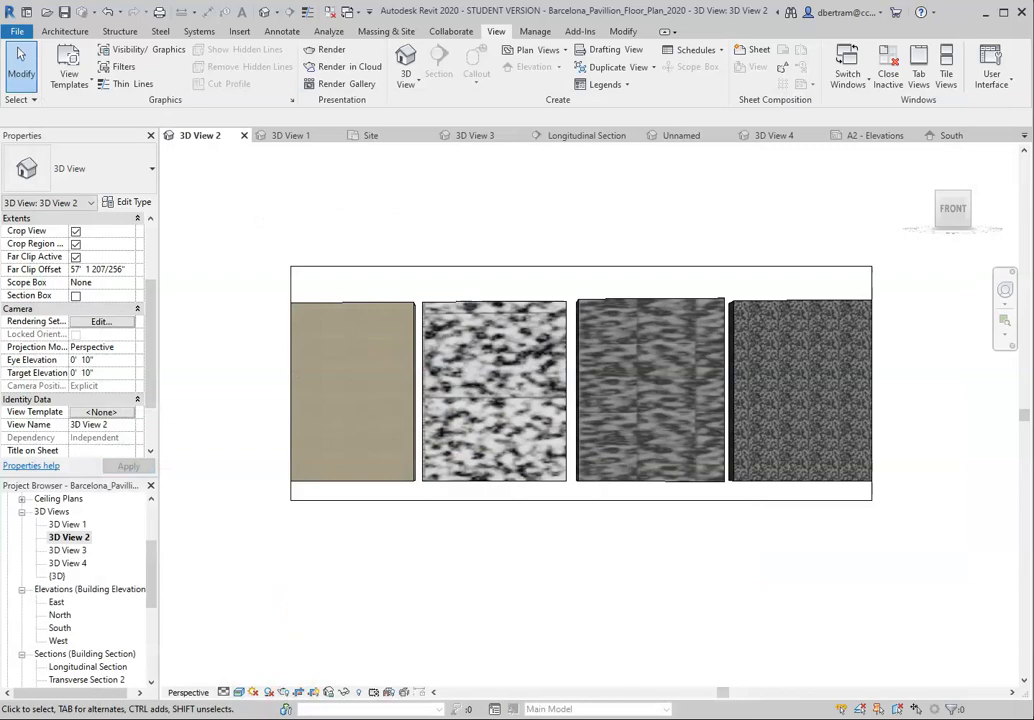
{"action": "key", "text": "alt+Tab"}
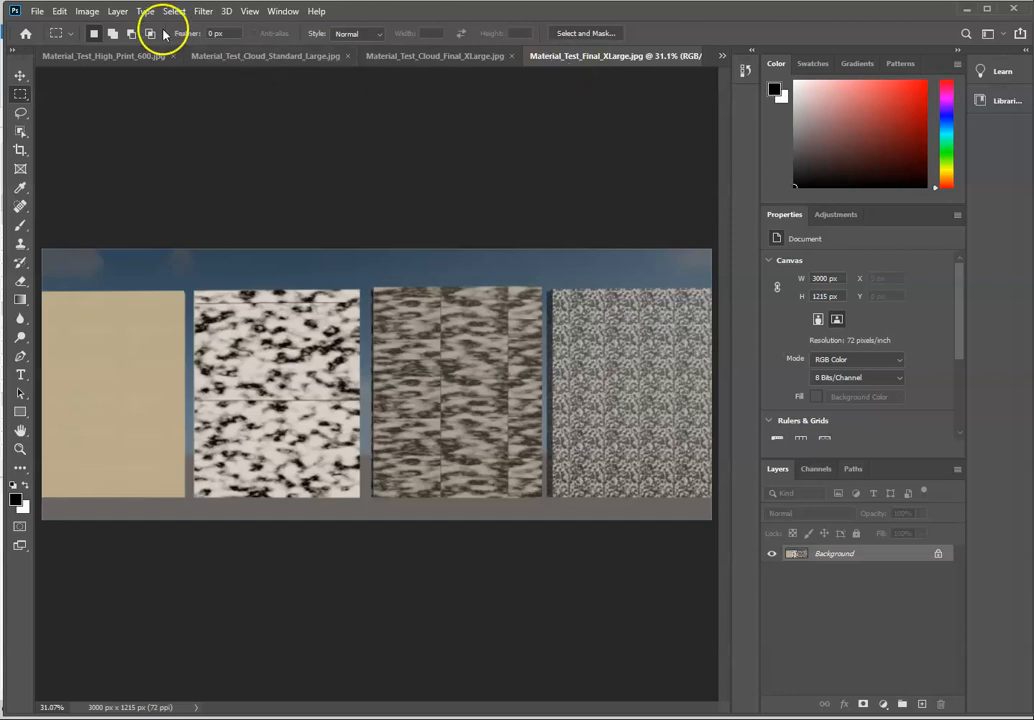
{"action": "left_click", "coordinate": [86, 12]}
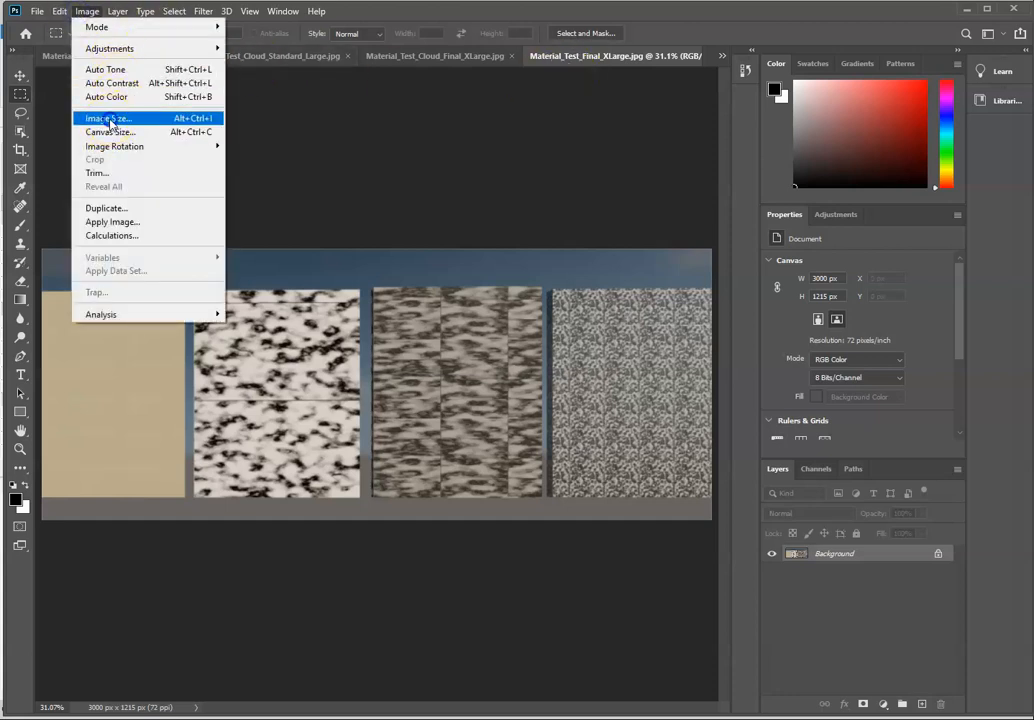
{"action": "left_click", "coordinate": [110, 118]}
{"action": "double_click", "coordinate": [548, 264]}
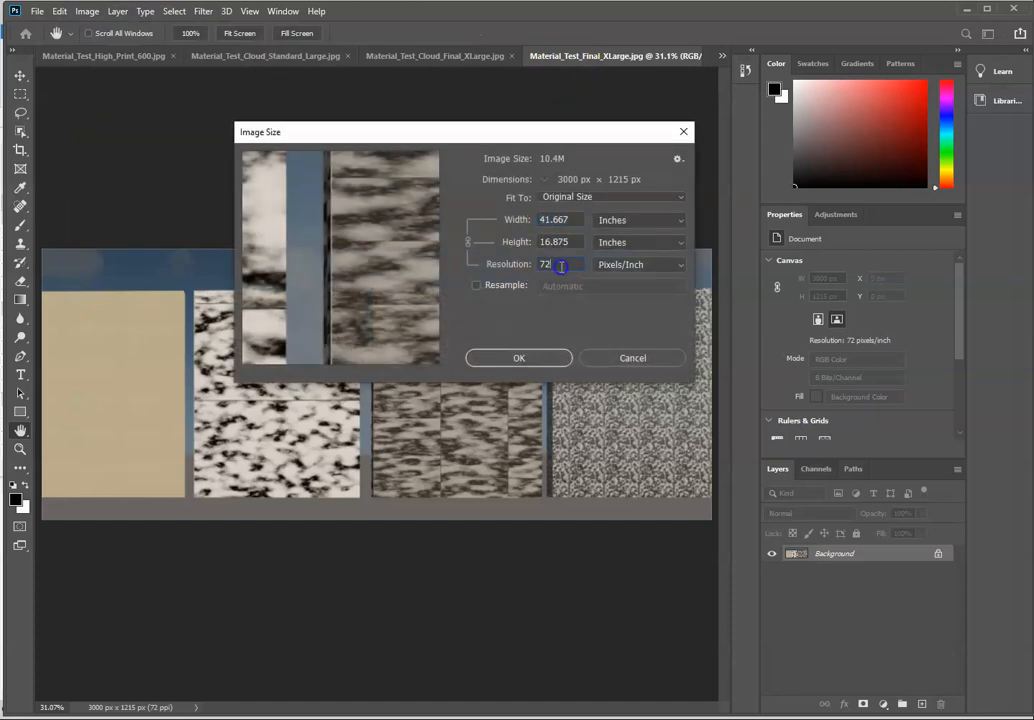
{"action": "type", "text": "20"}
{"action": "left_click", "coordinate": [536, 359]}
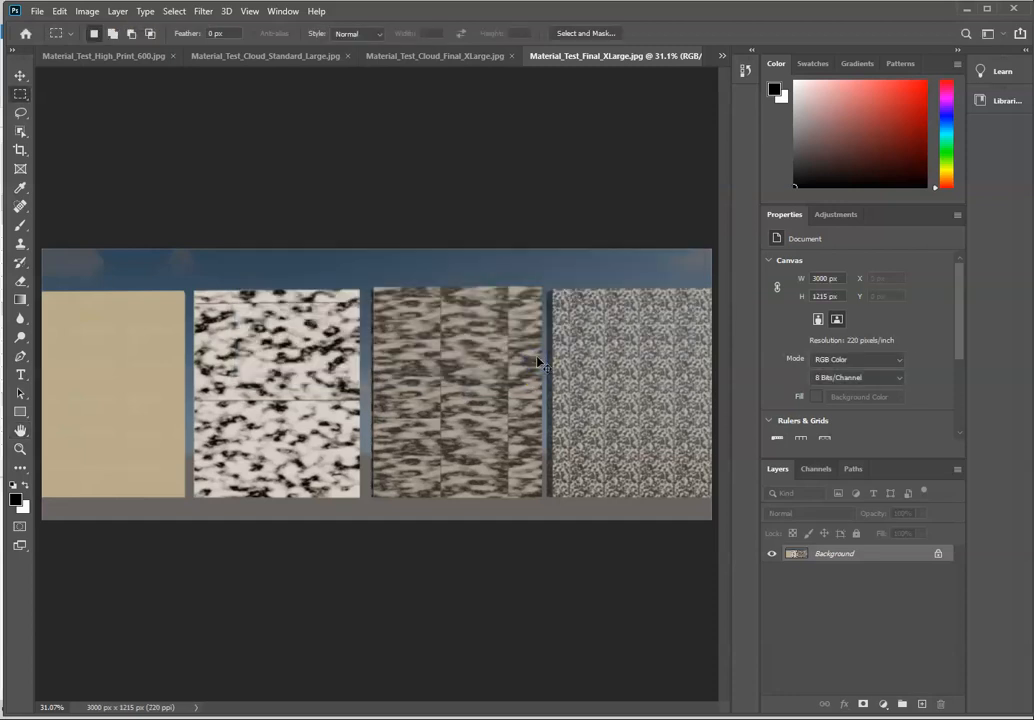
Step: Examine the travertine and marble panels of the Material_Test_Final_XLarge.jpg rendering at several magnifications up to 300%
{"action": "key", "text": "ctrl+minus"}
{"action": "key", "text": "ctrl+plus"}
{"action": "key", "text": "ctrl+plus"}
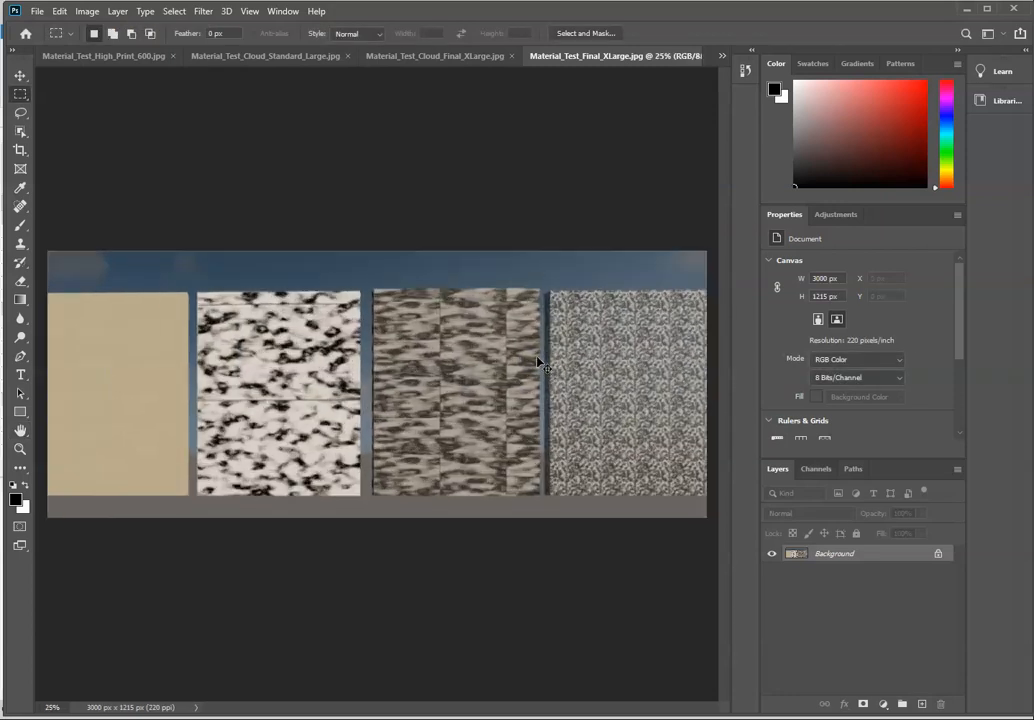
{"action": "left_click_drag", "start_coordinate": [486, 707], "coordinate": [411, 708]}
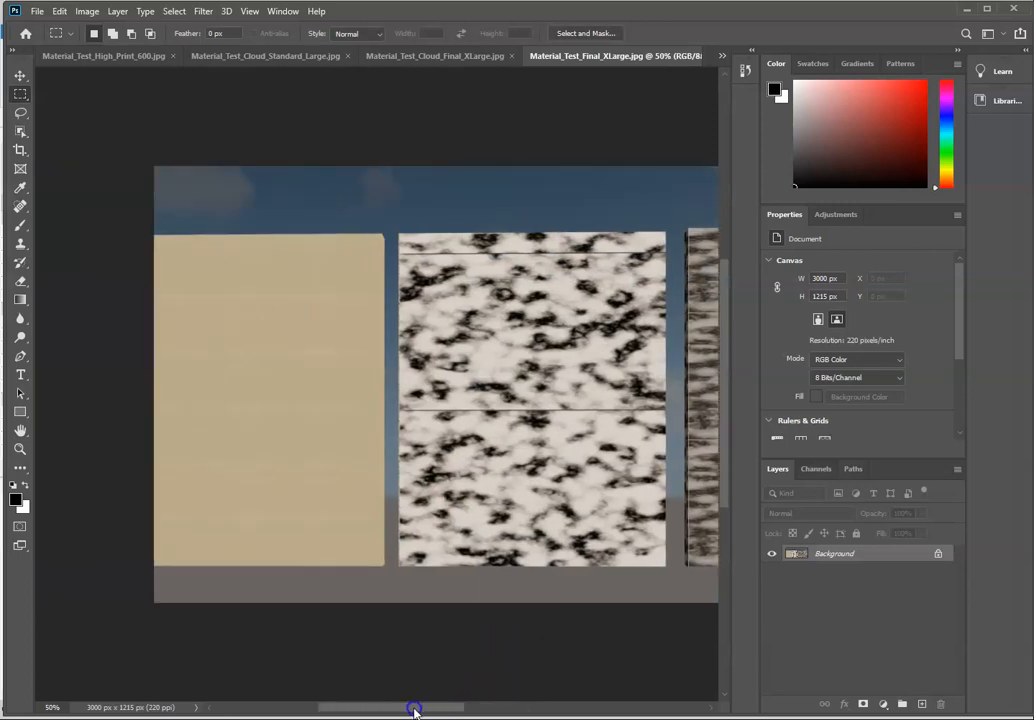
{"action": "key", "text": "ctrl+plus"}
{"action": "key", "text": "ctrl+plus"}
{"action": "key", "text": "ctrl+plus"}
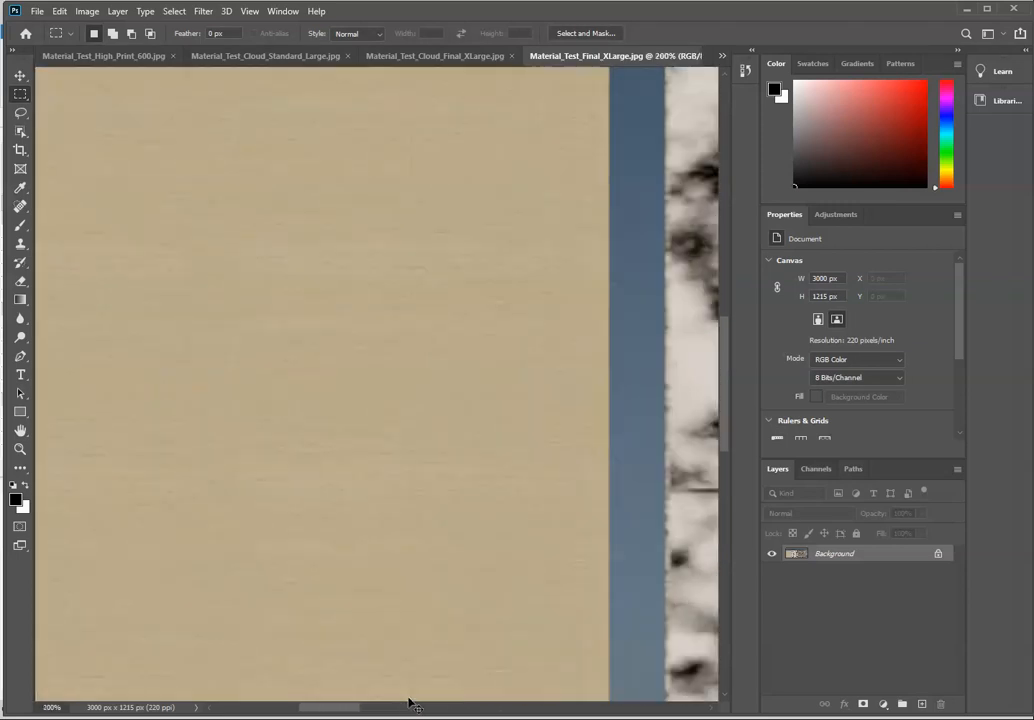
{"action": "key", "text": "ctrl+plus"}
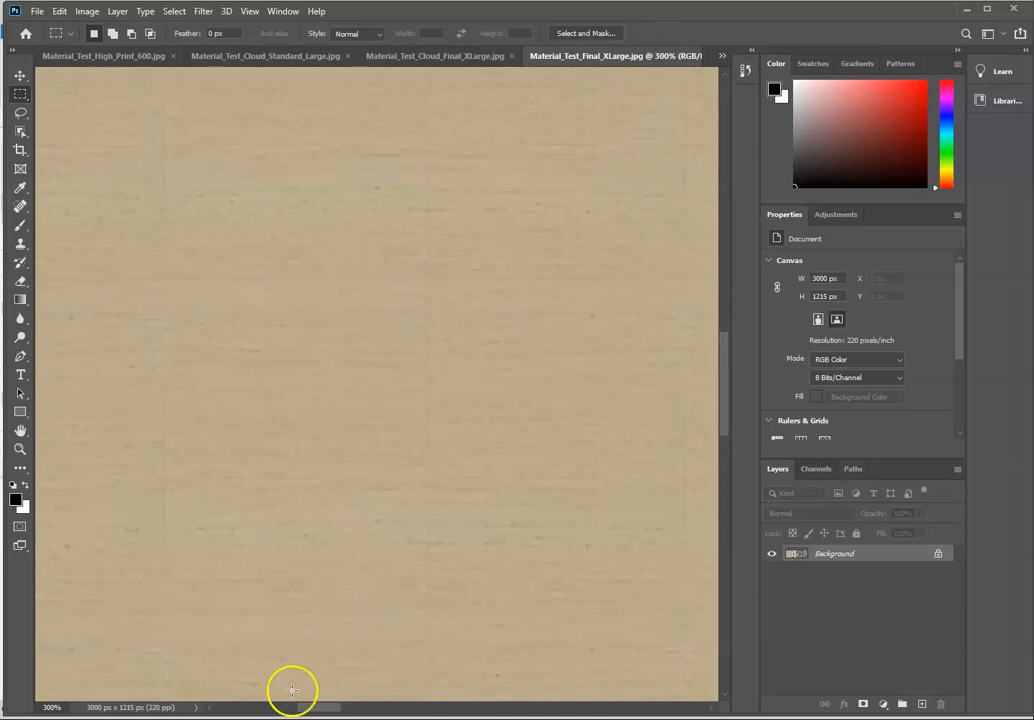
{"action": "key", "text": "ctrl+minus"}
{"action": "key", "text": "ctrl+minus"}
{"action": "left_click_drag", "start_coordinate": [309, 710], "coordinate": [452, 706]}
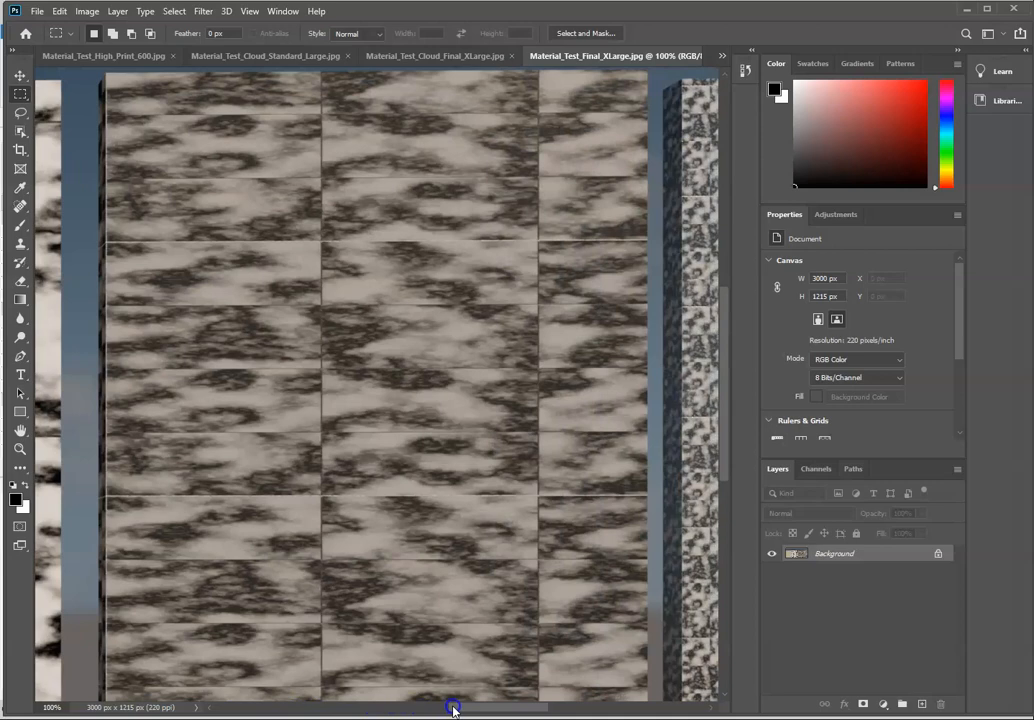
{"action": "key", "text": "ctrl+minus"}
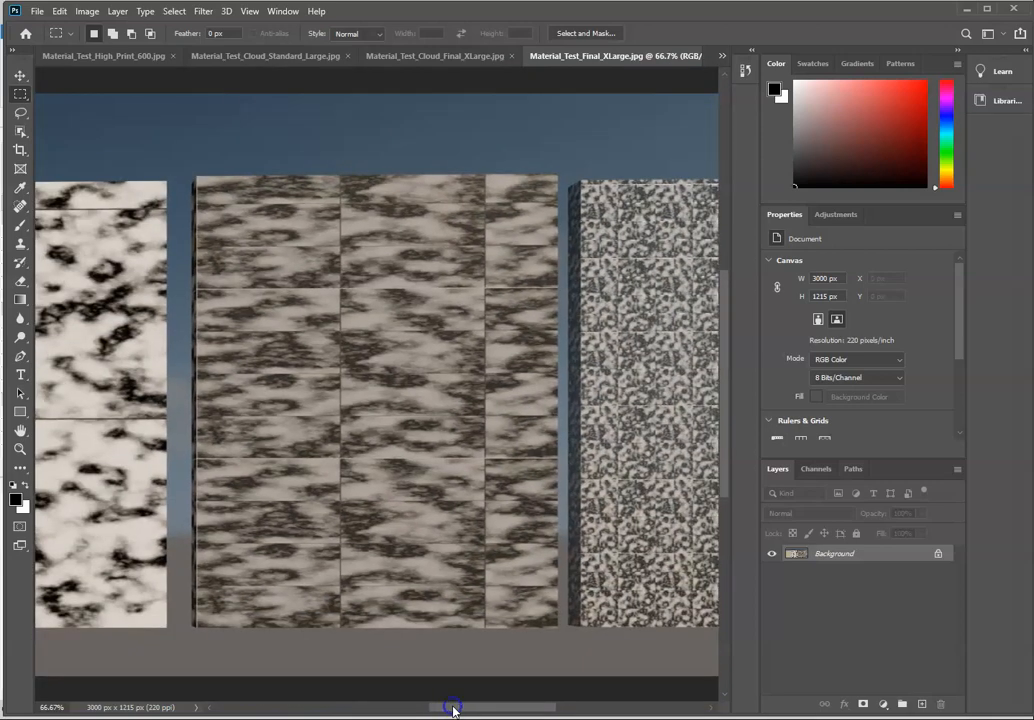
{"action": "key", "text": "ctrl+minus"}
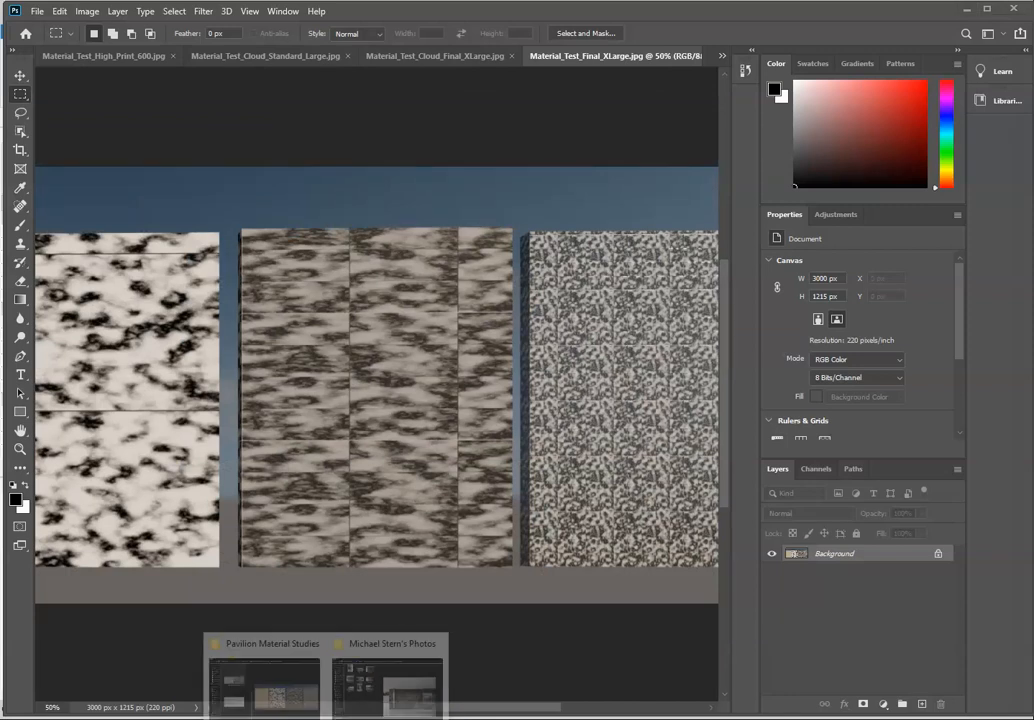
Step: Bring up the pavilion photo P3091181.jpg and set its resolution to 220 pixels/inch
{"action": "left_click", "coordinate": [722, 56]}
{"action": "left_click", "coordinate": [768, 141]}
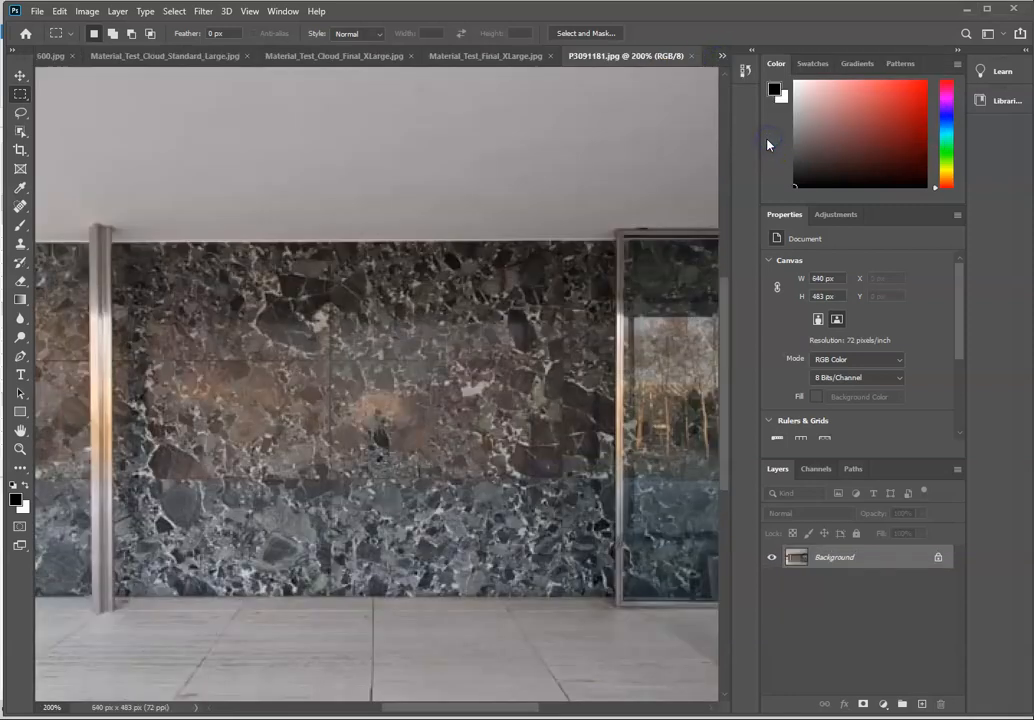
{"action": "scroll", "coordinate": [433, 297], "scroll_direction": "down", "scroll_amount": 3, "text": "alt"}
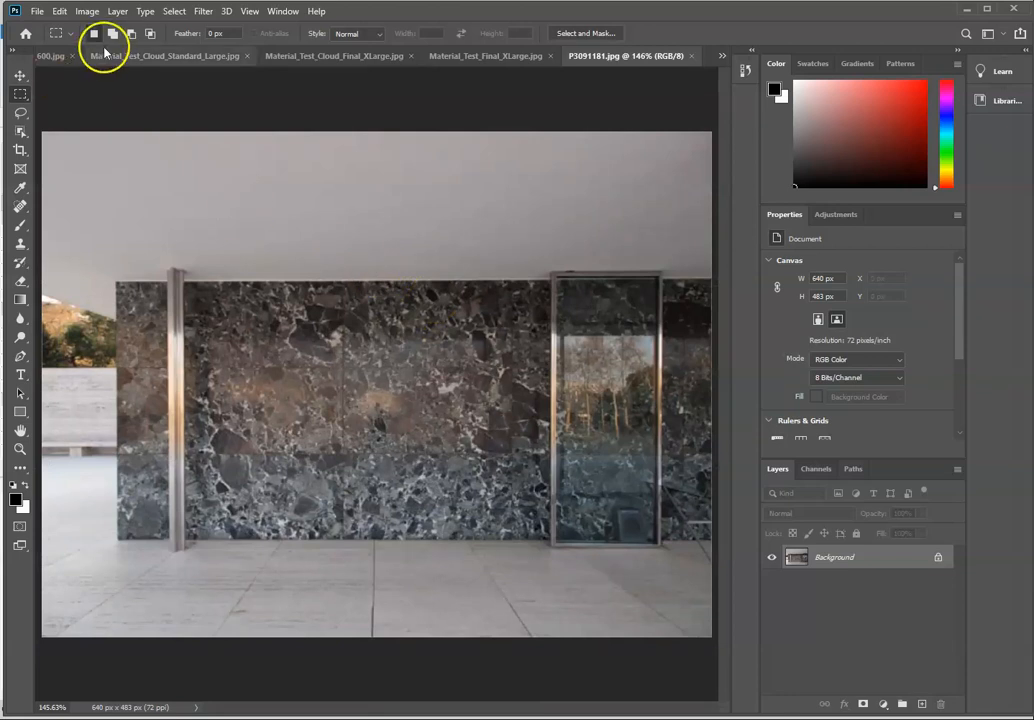
{"action": "left_click", "coordinate": [87, 11]}
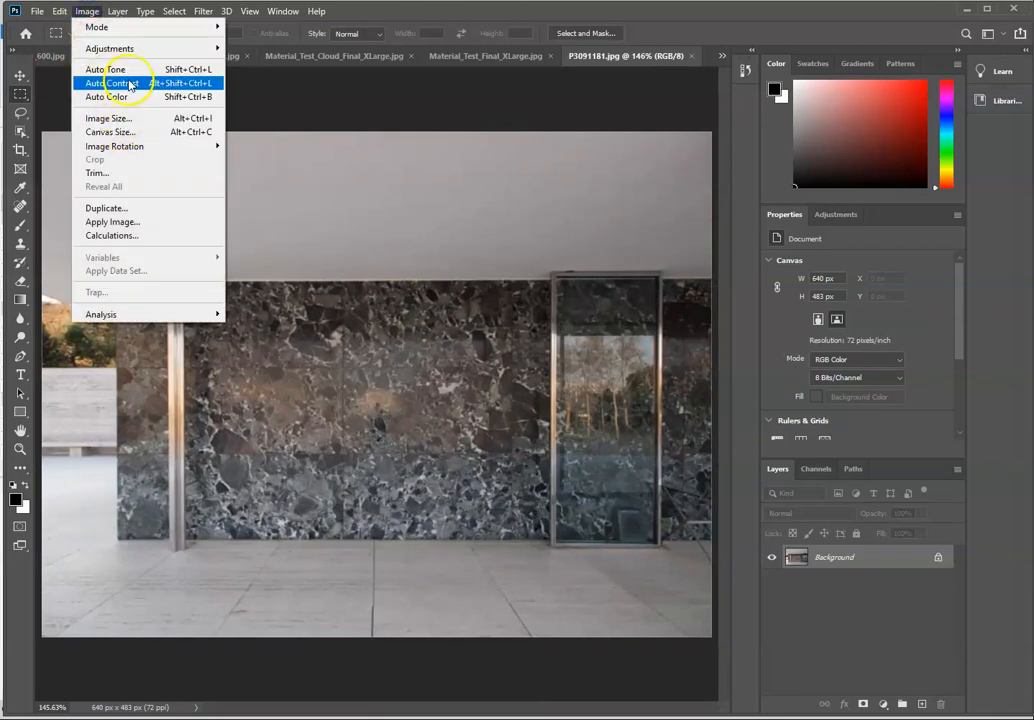
{"action": "left_click", "coordinate": [115, 118]}
{"action": "left_click", "coordinate": [548, 264]}
{"action": "type", "text": "220"}
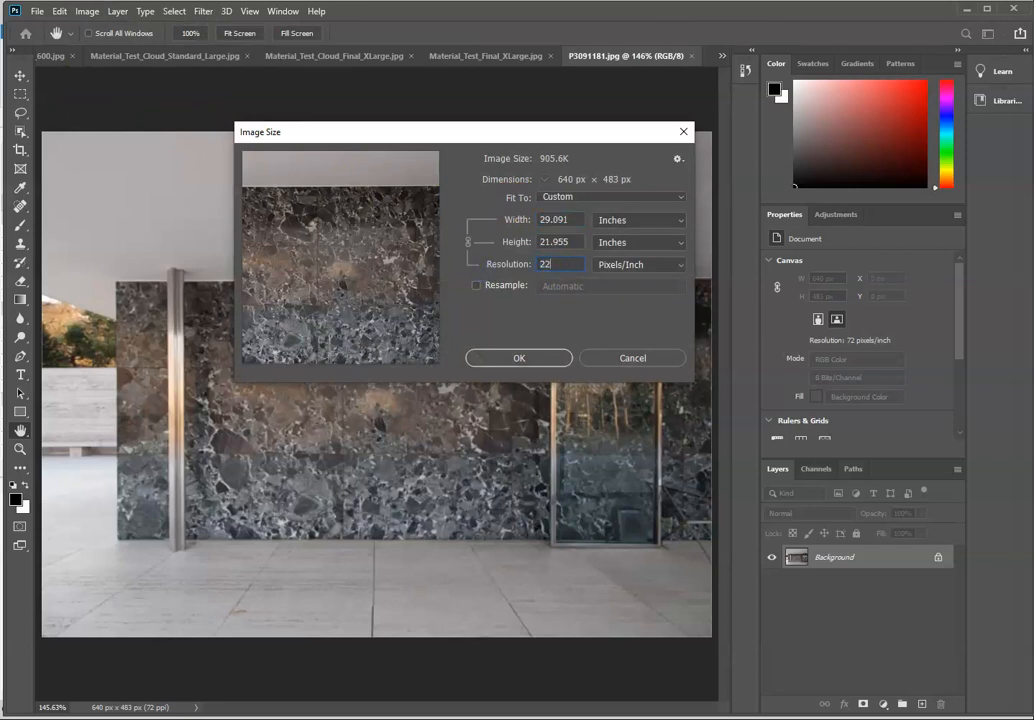
{"action": "left_click", "coordinate": [535, 356]}
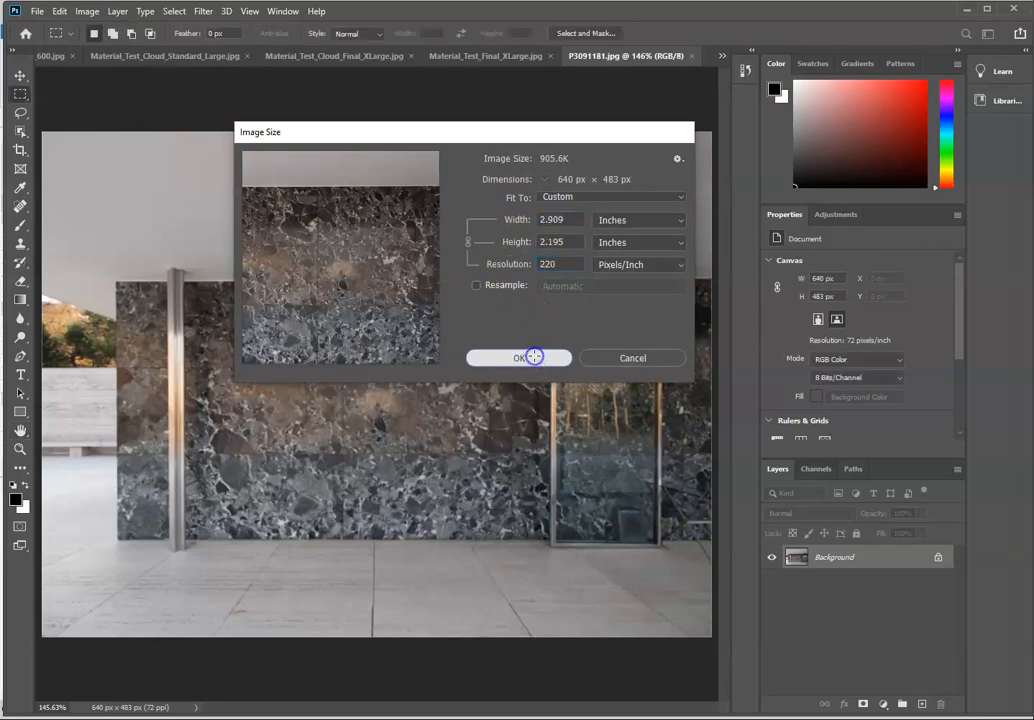
Step: Examine the marble wall in the P3091181.jpg photo up close and compare it with the Material_Test_Final_XLarge.jpg rendering
{"action": "key", "text": "ctrl+plus"}
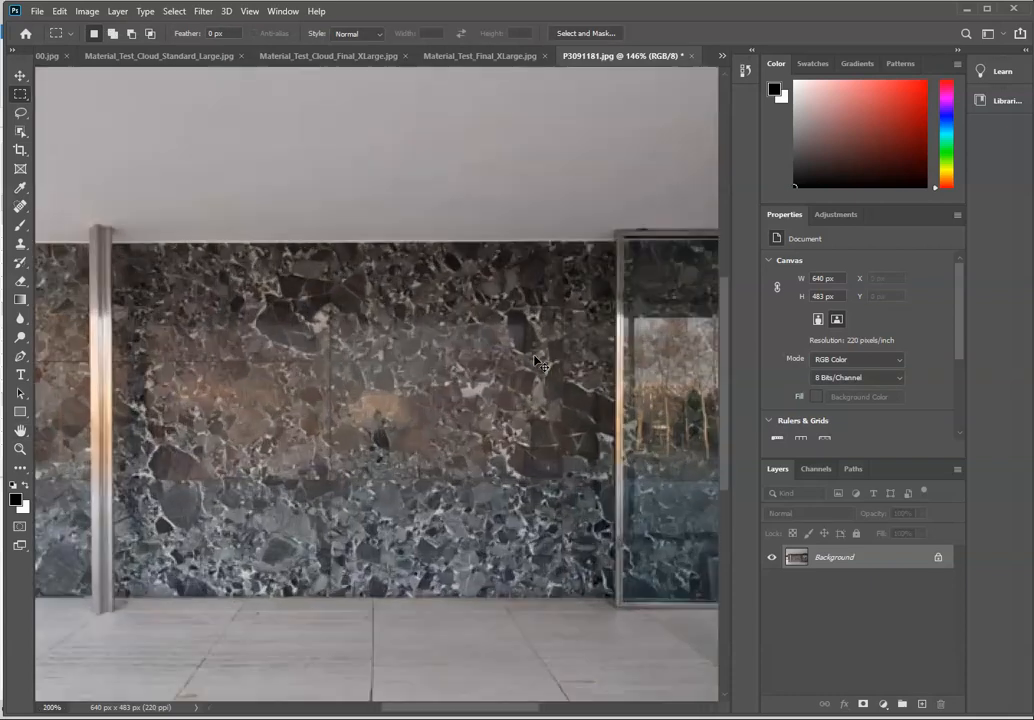
{"action": "key", "text": "ctrl+plus"}
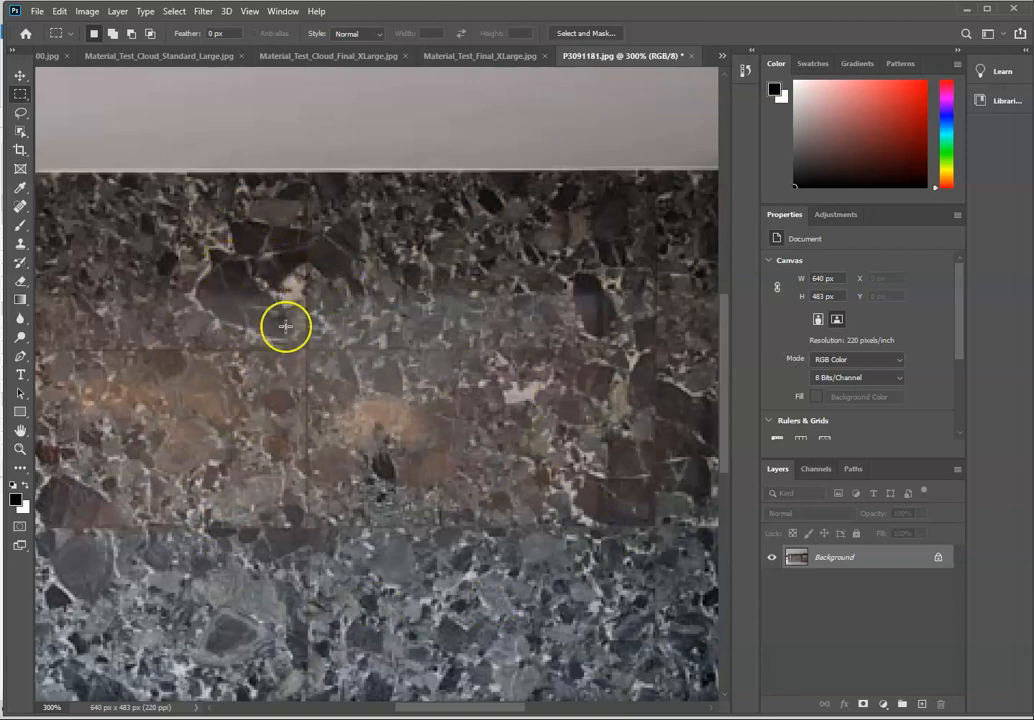
{"action": "left_click", "coordinate": [472, 57]}
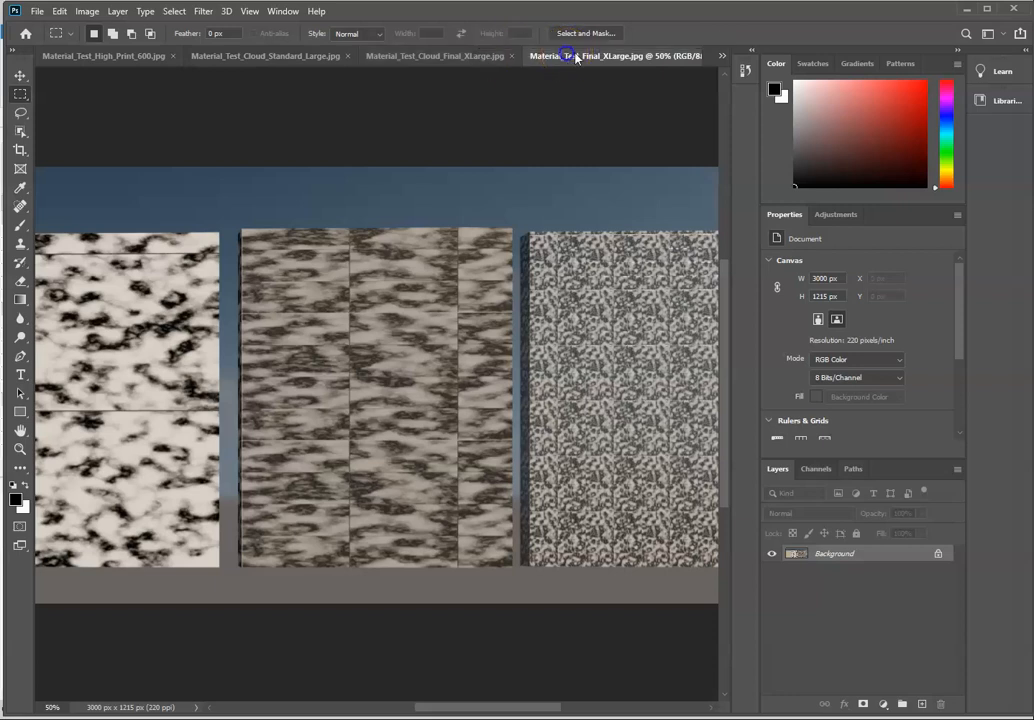
{"action": "left_click", "coordinate": [720, 56]}
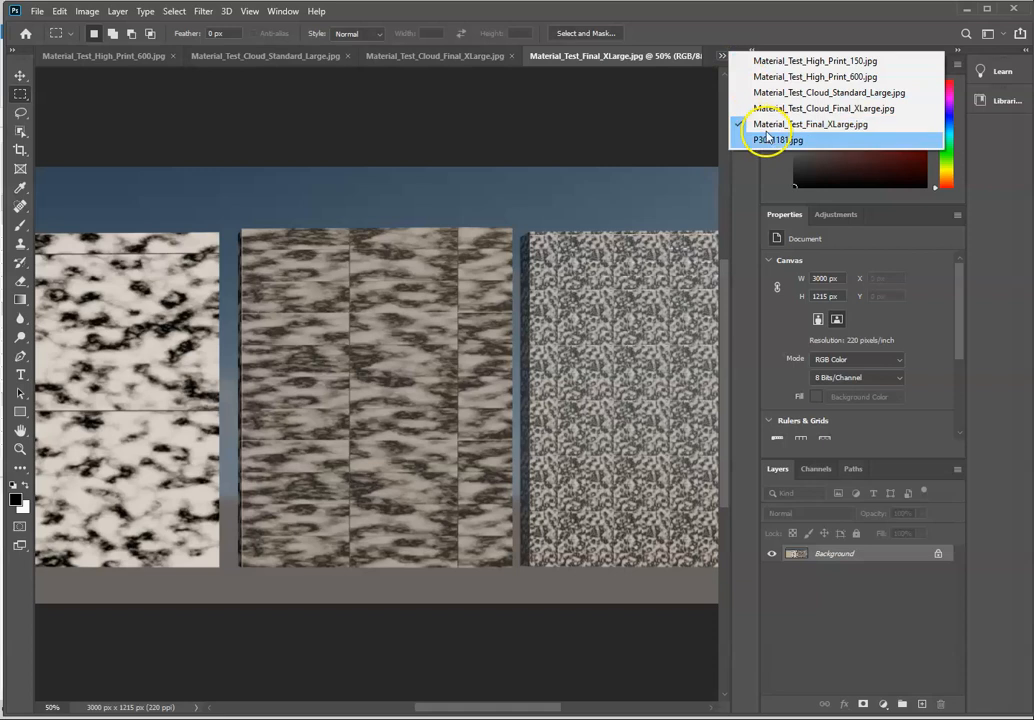
{"action": "left_click", "coordinate": [770, 140]}
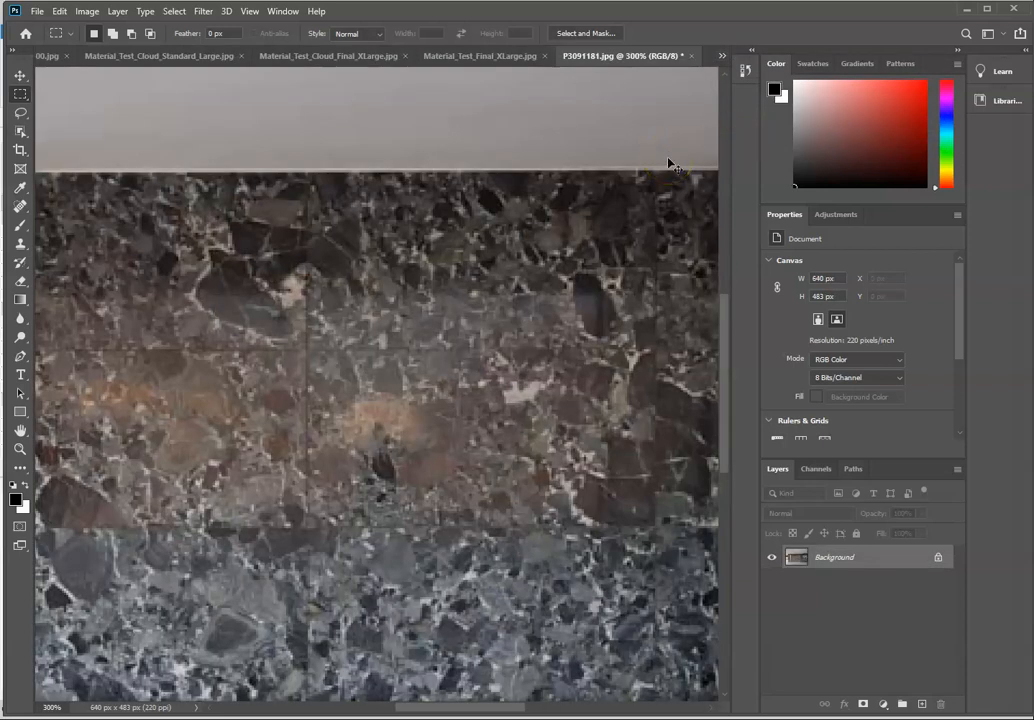
{"action": "key", "text": "ctrl+minus"}
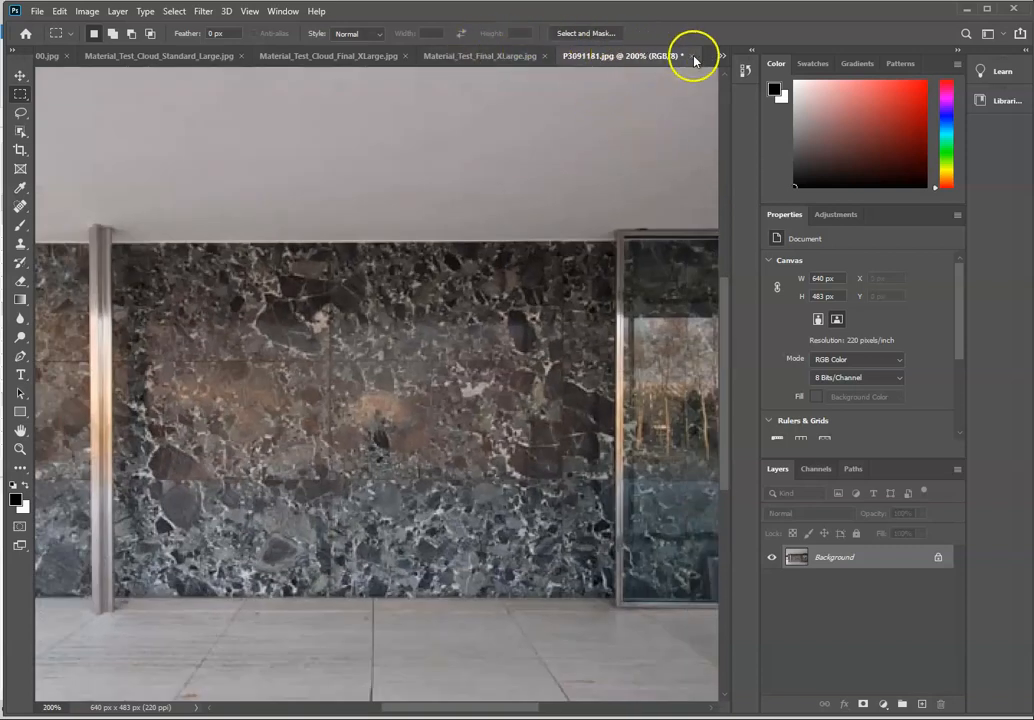
{"action": "left_click", "coordinate": [460, 56]}
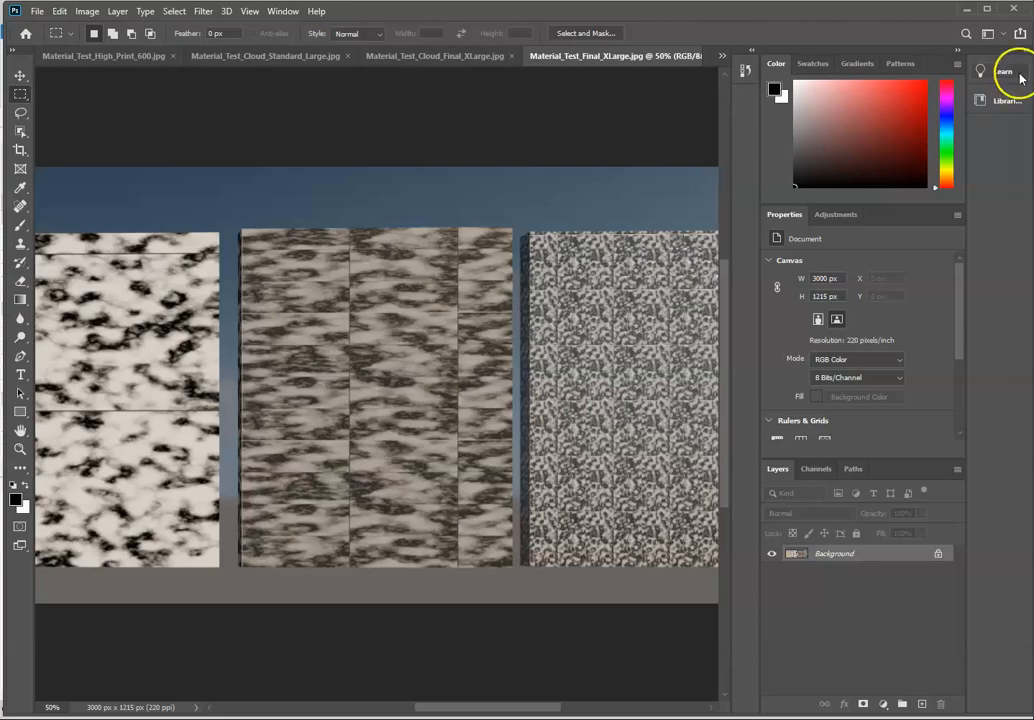
Step: Return to Revit and inspect the structure material of the white-and-black marble wall in 3D View 2, leaving its type unchanged
{"action": "left_click", "coordinate": [963, 9]}
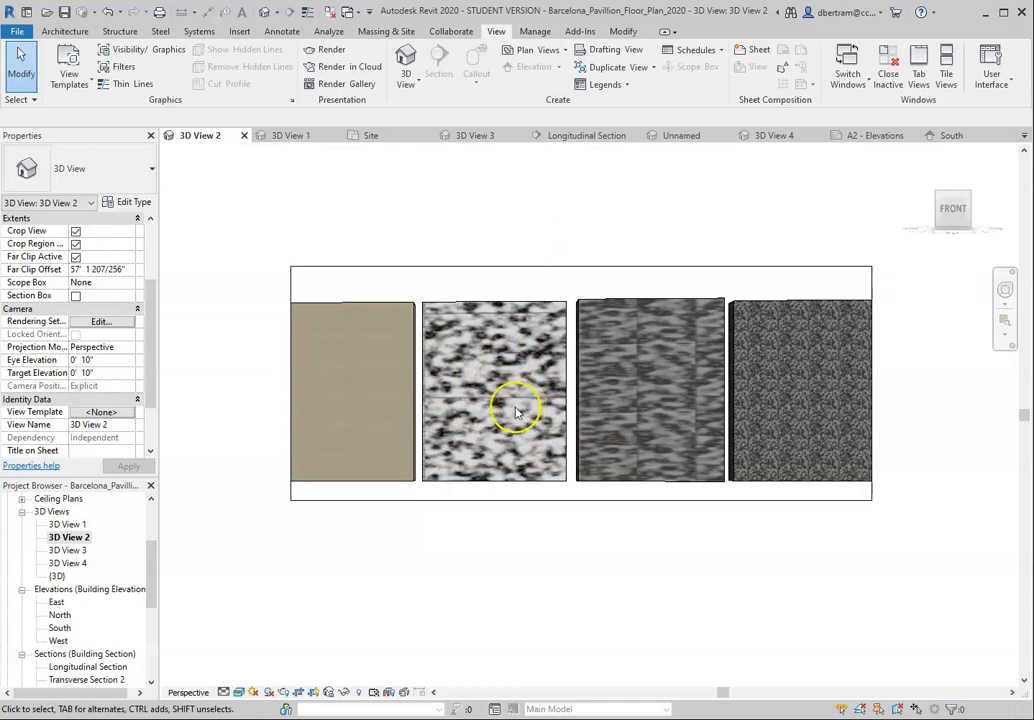
{"action": "left_click", "coordinate": [505, 311]}
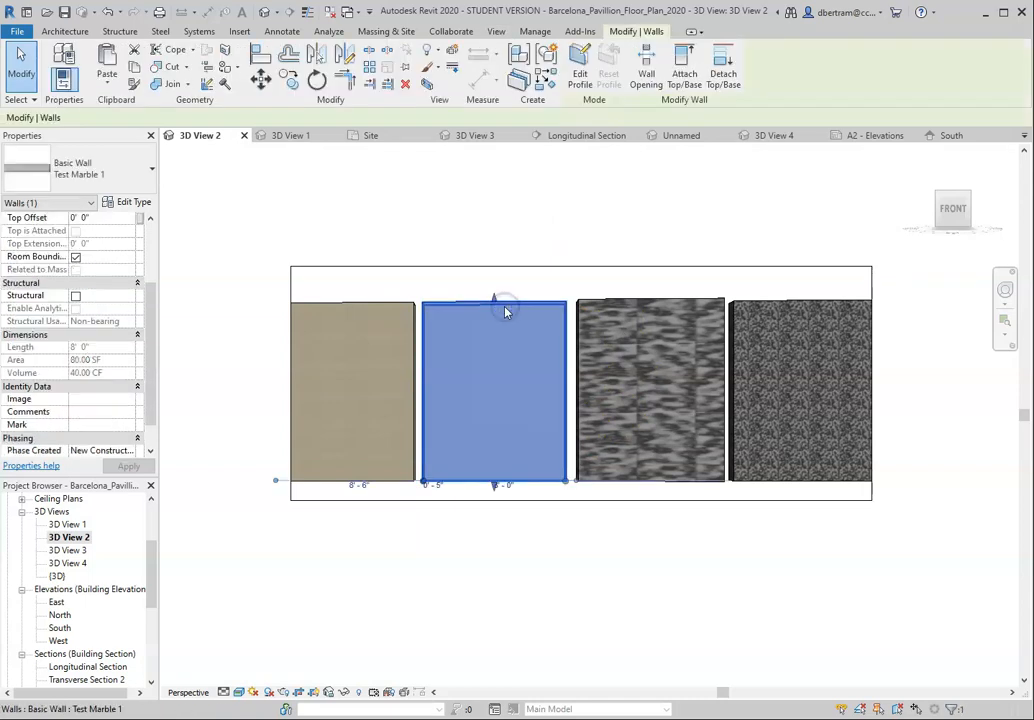
{"action": "left_click", "coordinate": [134, 203]}
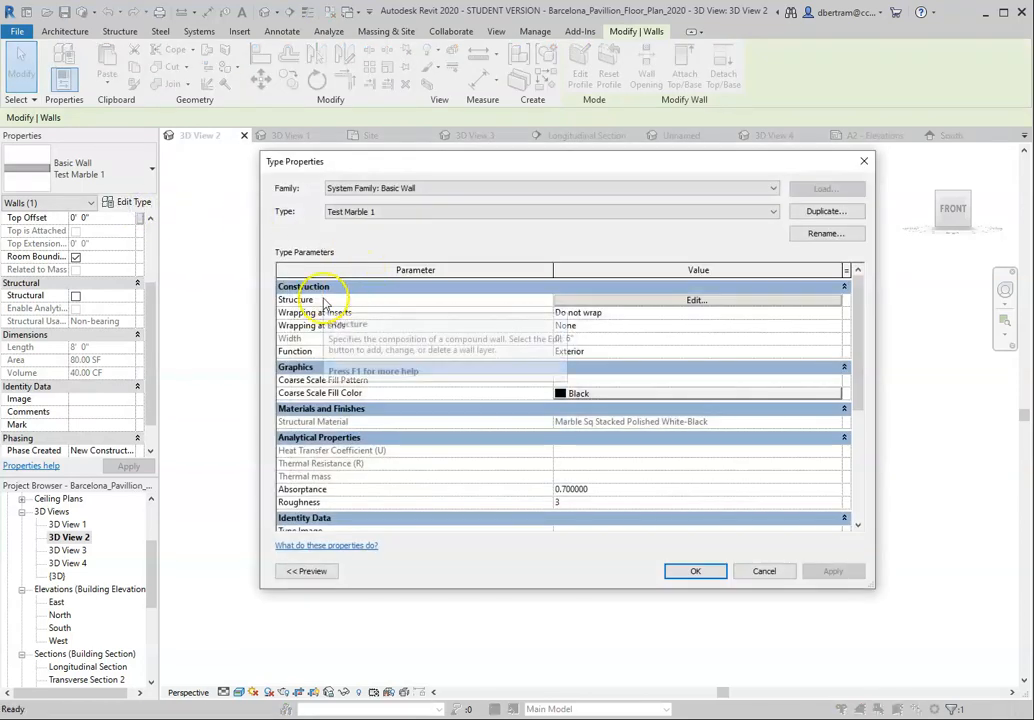
{"action": "left_click", "coordinate": [636, 302]}
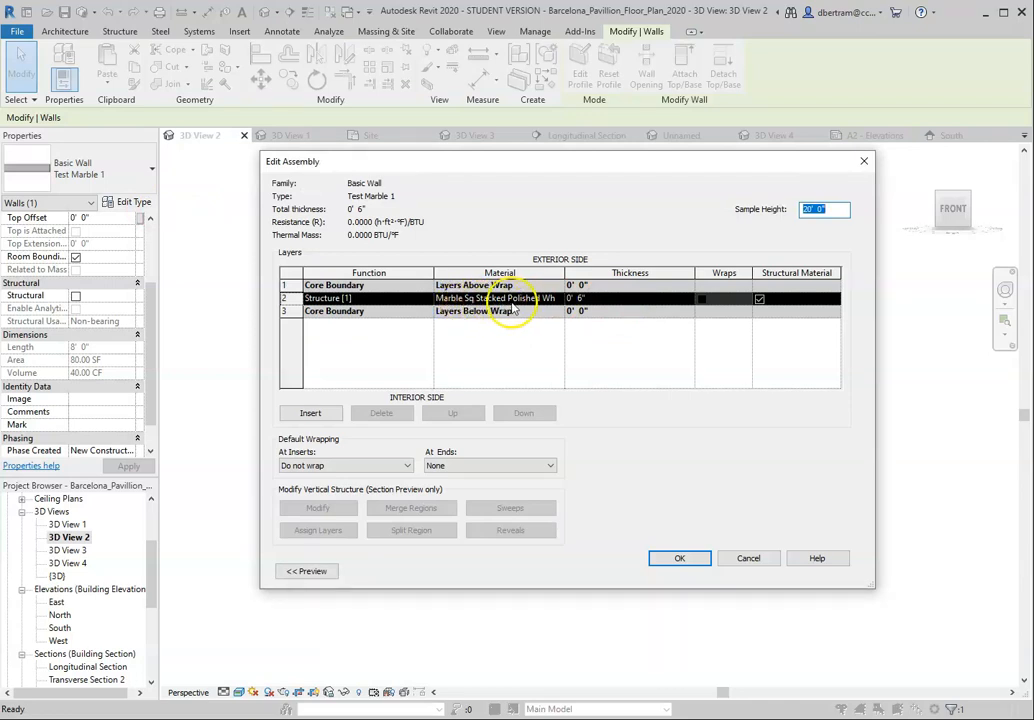
{"action": "left_click_drag", "start_coordinate": [566, 274], "coordinate": [646, 274]}
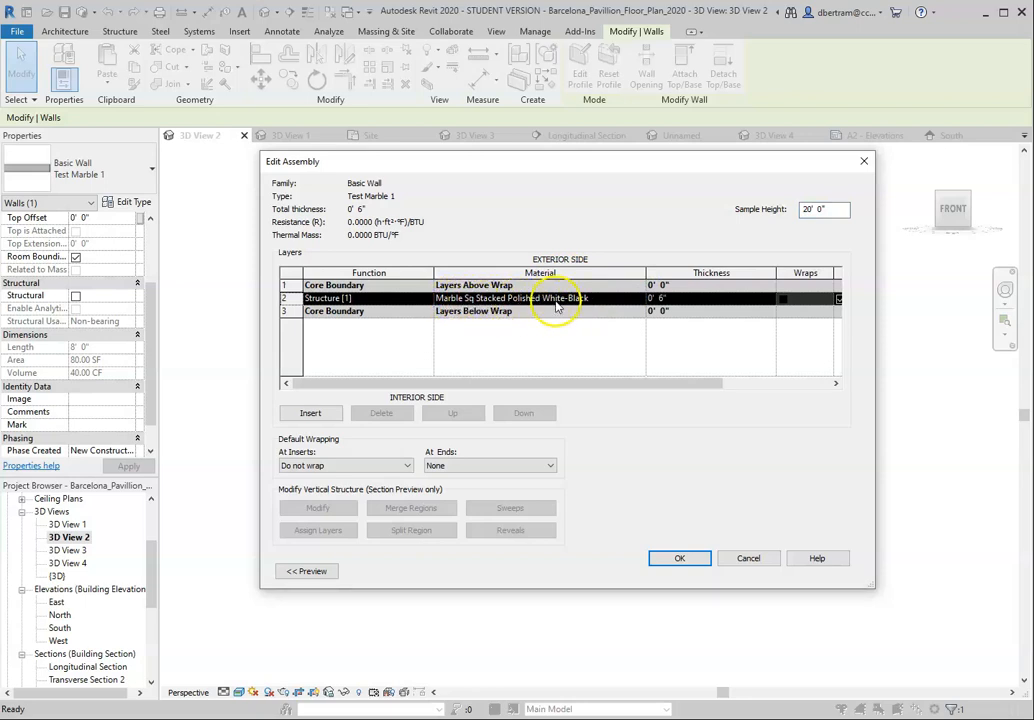
{"action": "left_click", "coordinate": [862, 168]}
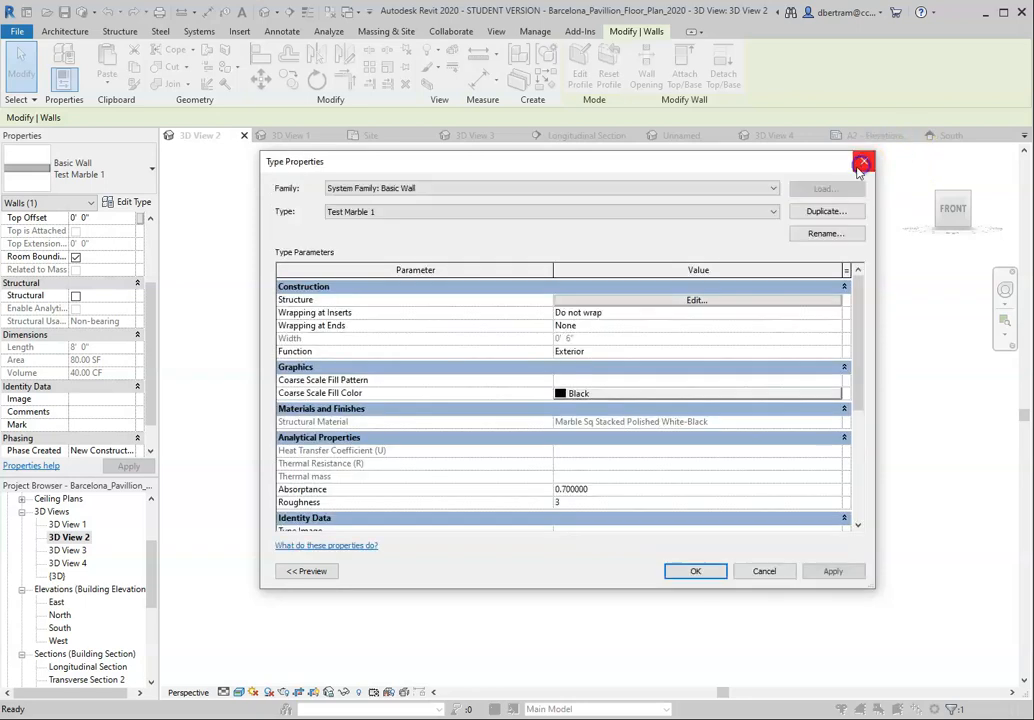
{"action": "left_click", "coordinate": [860, 169]}
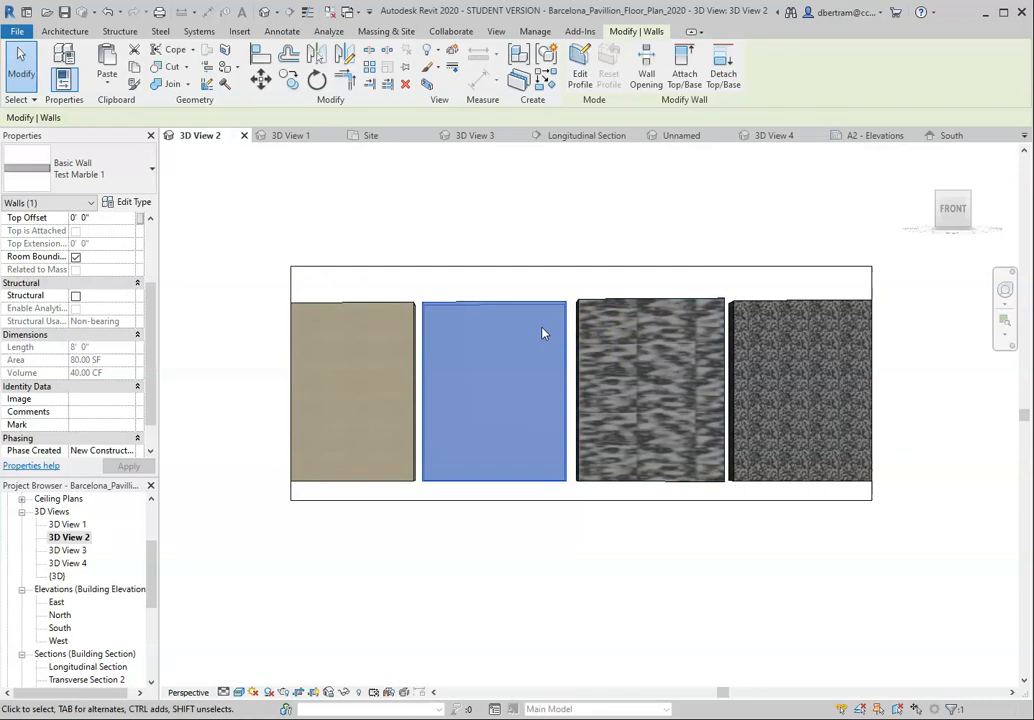
Step: Open the A2 - Elevations sheet
{"action": "scroll", "coordinate": [88, 565], "scroll_direction": "down", "scroll_amount": 2}
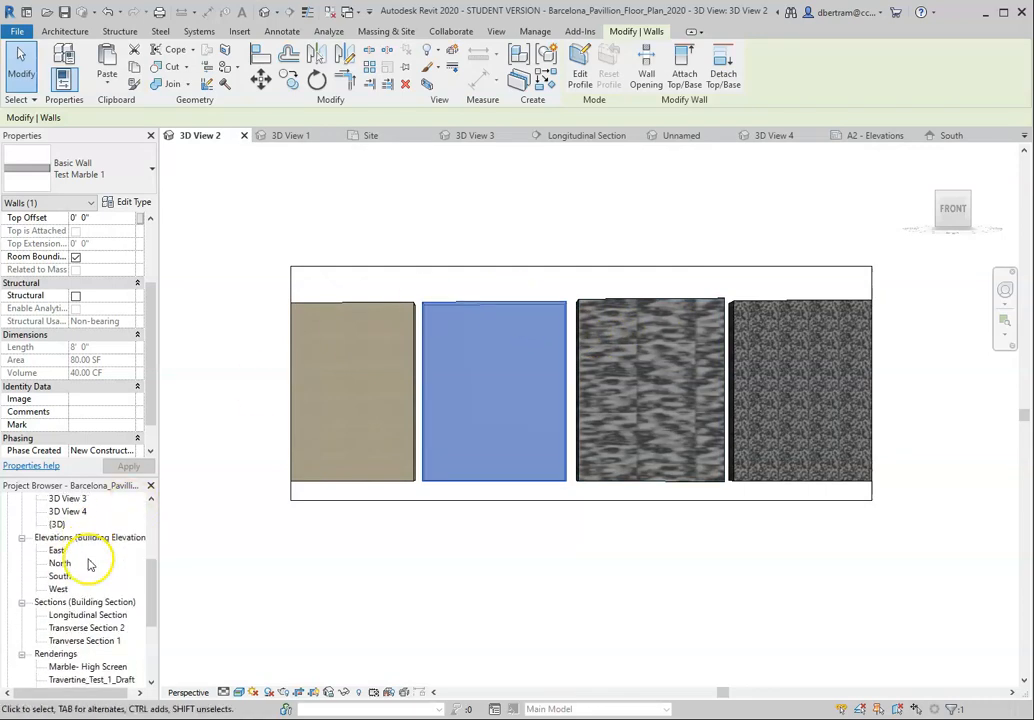
{"action": "scroll", "coordinate": [88, 563], "scroll_direction": "down", "scroll_amount": 4}
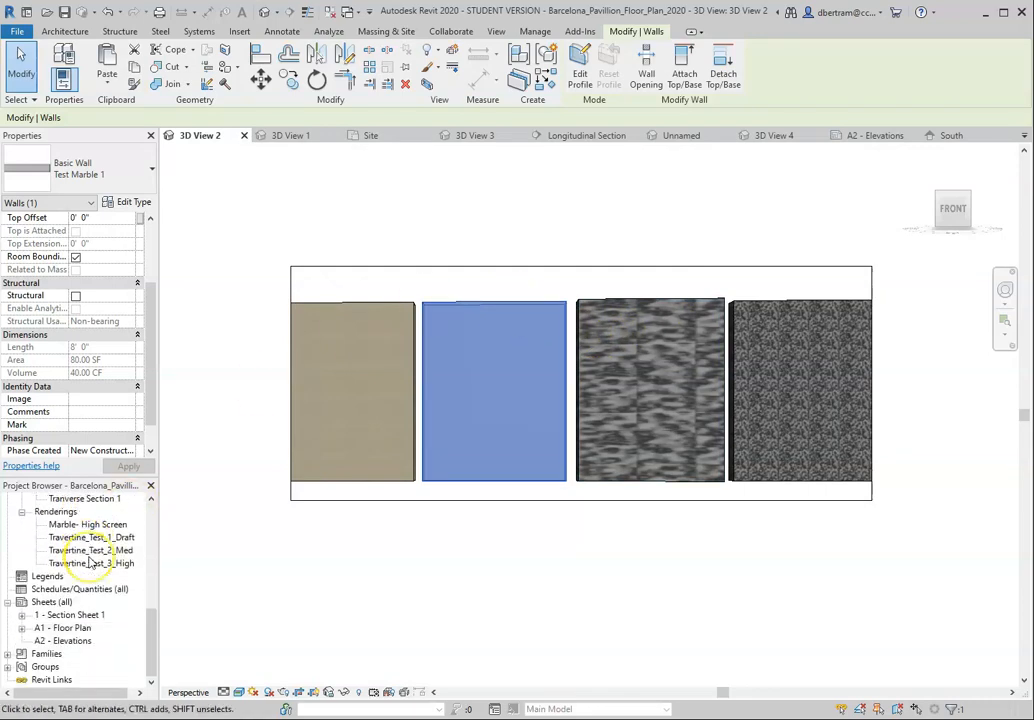
{"action": "scroll", "coordinate": [90, 564], "scroll_direction": "up", "scroll_amount": 2}
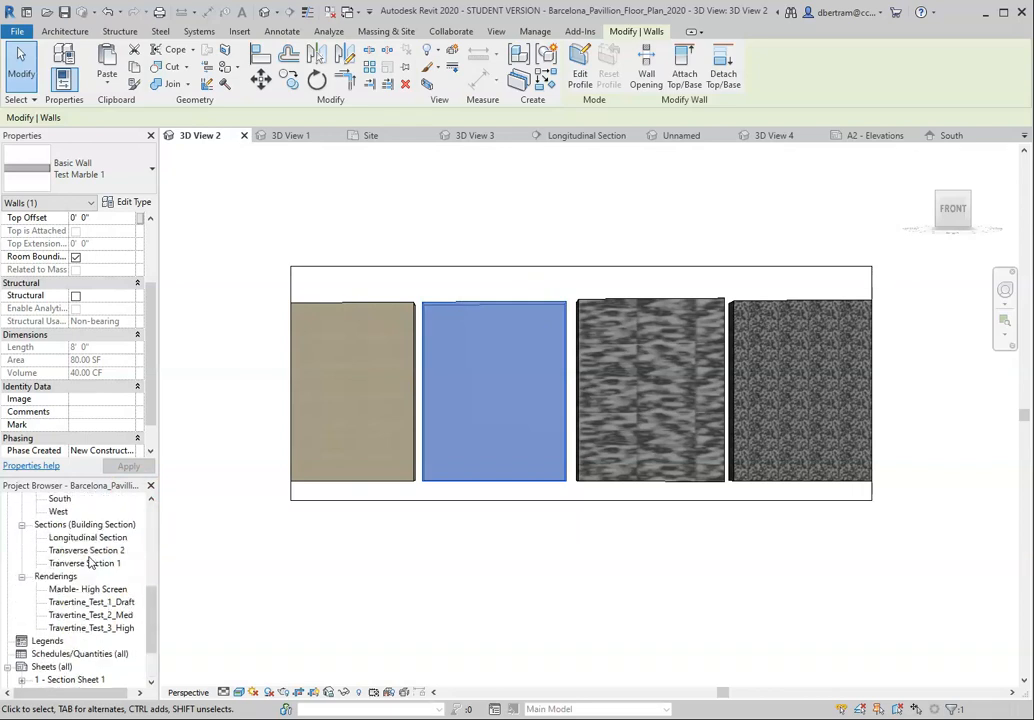
{"action": "scroll", "coordinate": [90, 563], "scroll_direction": "up", "scroll_amount": 2}
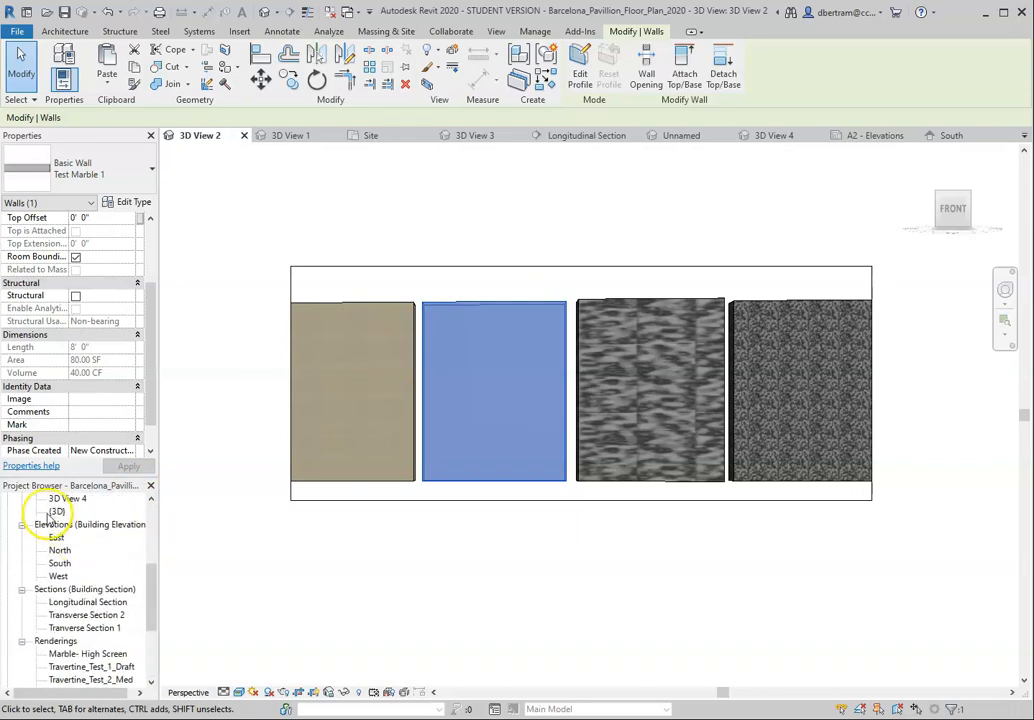
{"action": "scroll", "coordinate": [70, 615], "scroll_direction": "down", "scroll_amount": 4}
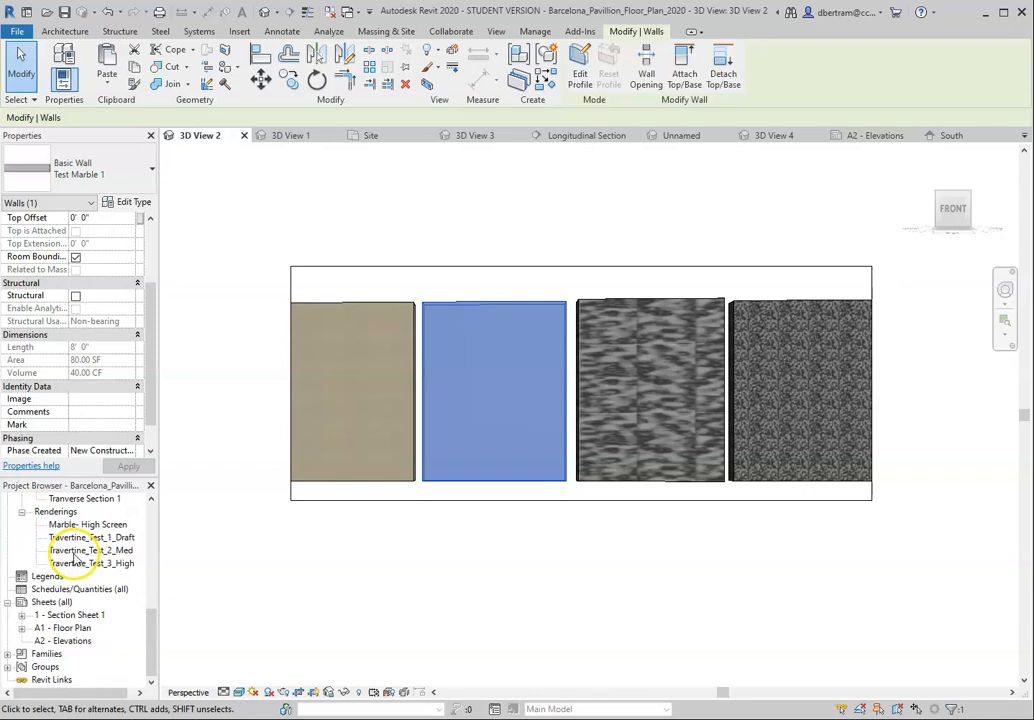
{"action": "left_click", "coordinate": [84, 642]}
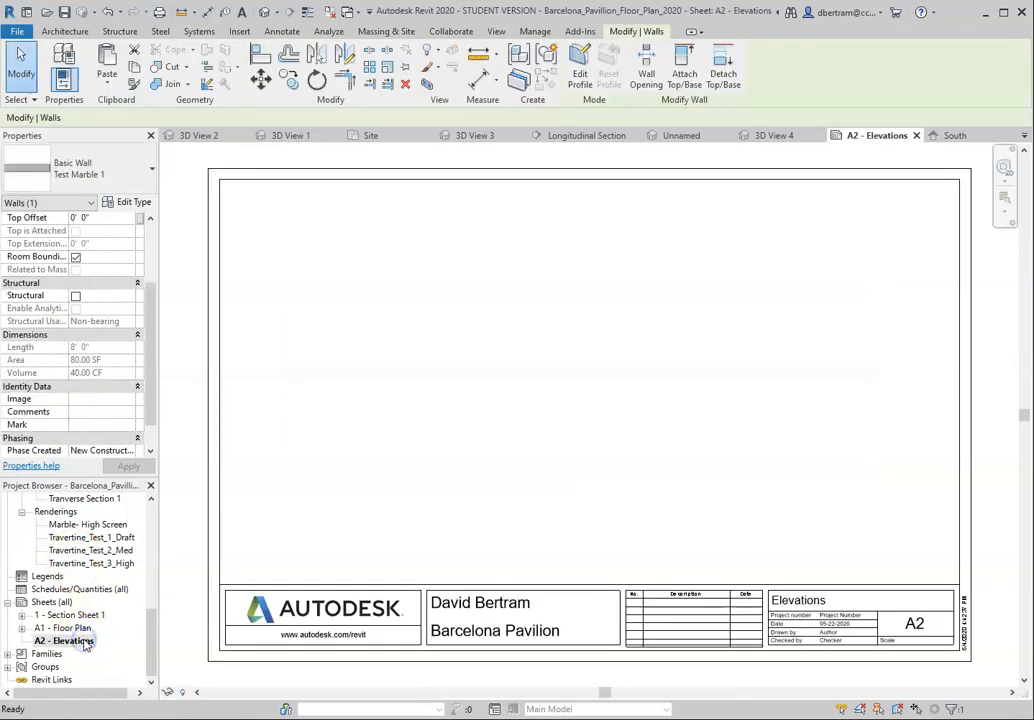
Step: Place the South elevation view on the A2 - Elevations sheet
{"action": "scroll", "coordinate": [60, 567], "scroll_direction": "up", "scroll_amount": 3}
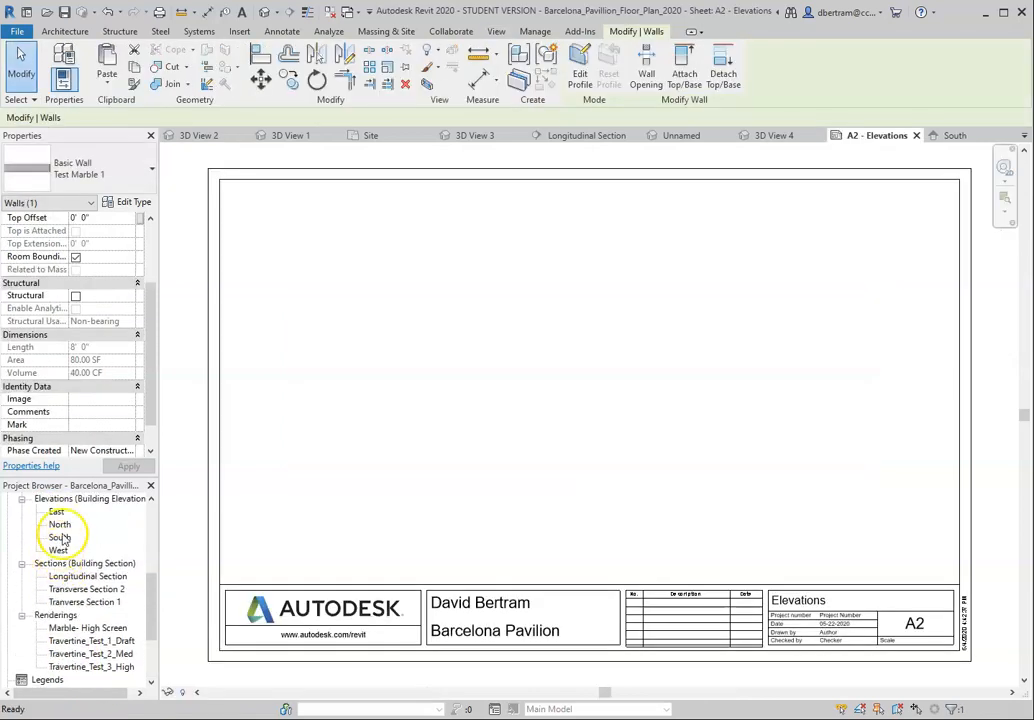
{"action": "left_click", "coordinate": [61, 538]}
{"action": "left_click_drag", "start_coordinate": [61, 538], "coordinate": [496, 438]}
{"action": "scroll", "coordinate": [500, 432], "scroll_direction": "down", "scroll_amount": 2}
{"action": "left_click", "coordinate": [496, 427]}
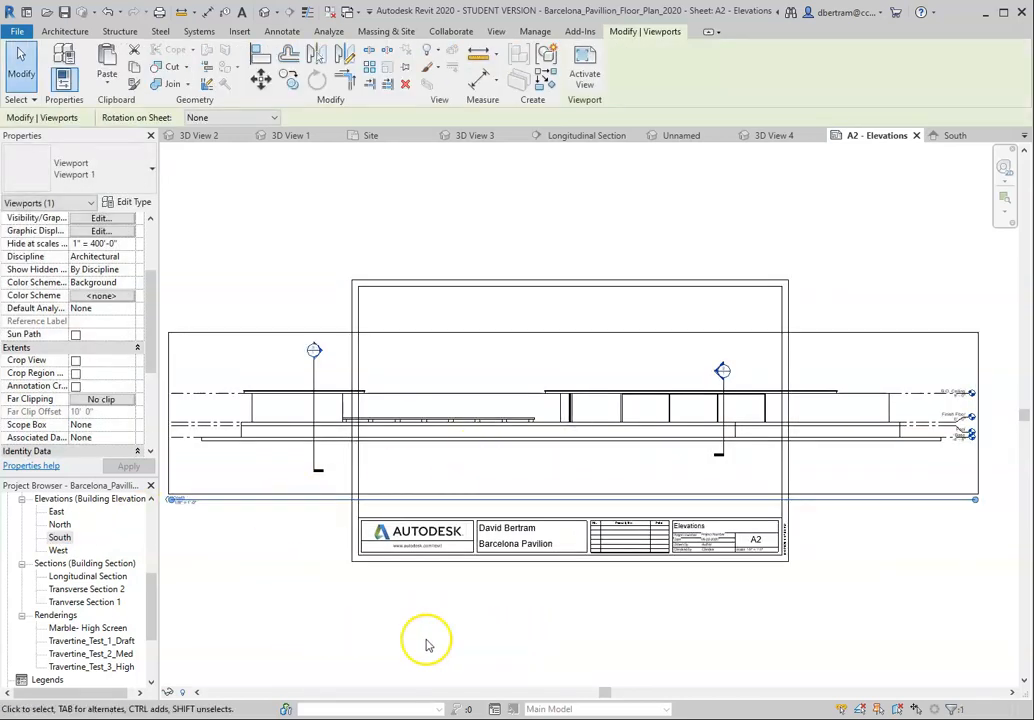
Step: Activate the South viewport on the sheet, set its view scale to 1/16" = 1'-0", and deactivate it
{"action": "right_click", "coordinate": [431, 336]}
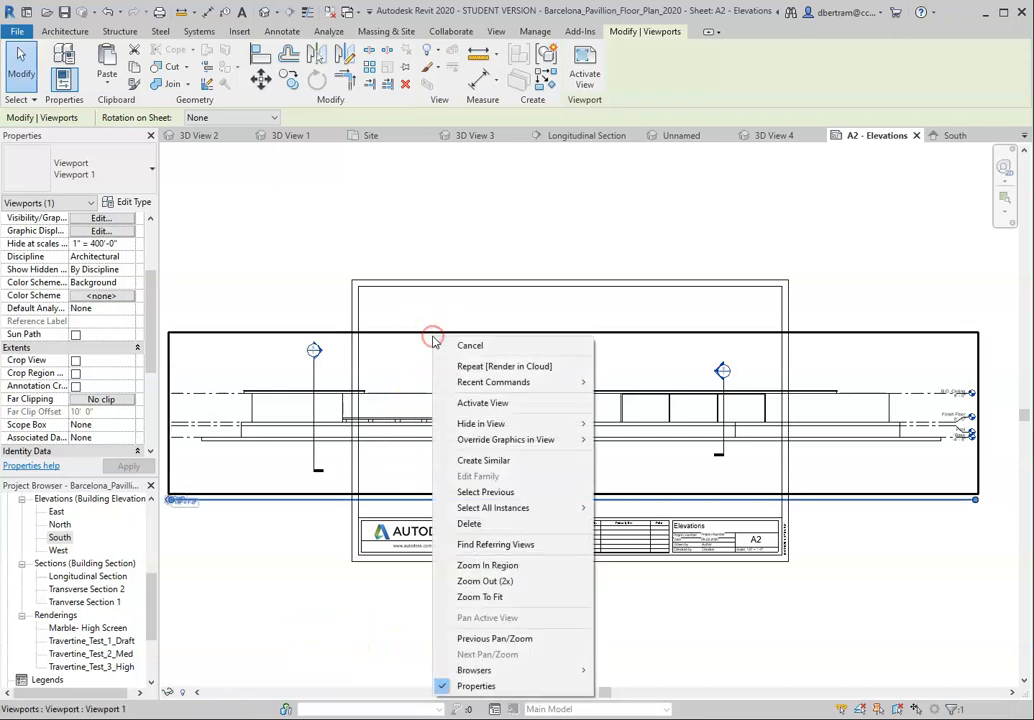
{"action": "left_click", "coordinate": [485, 403]}
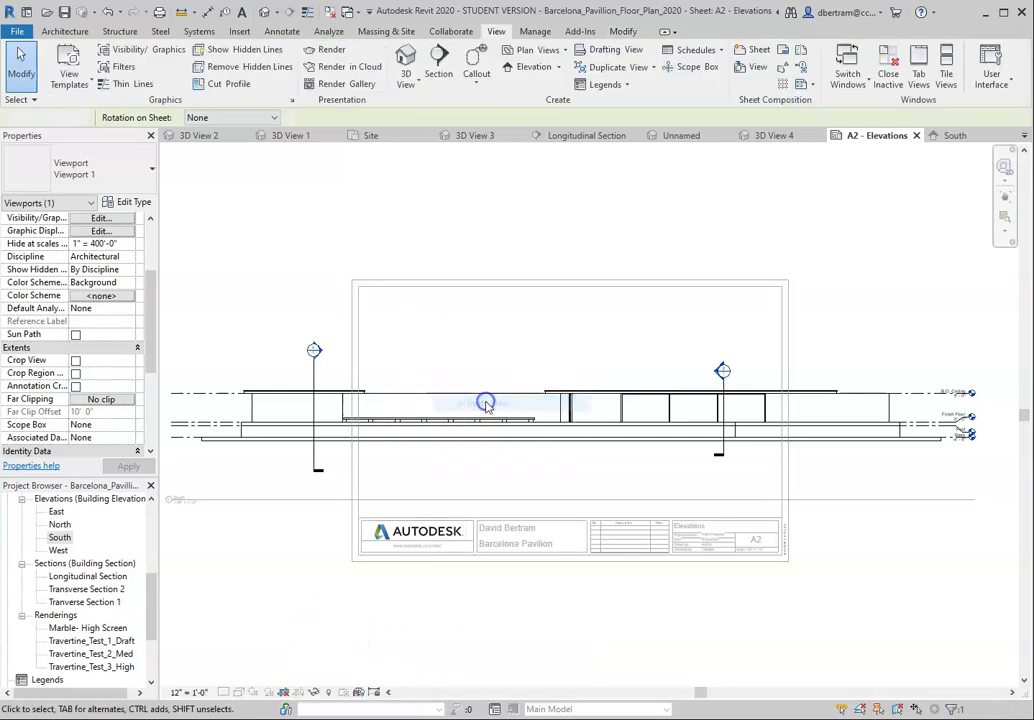
{"action": "left_click", "coordinate": [195, 692]}
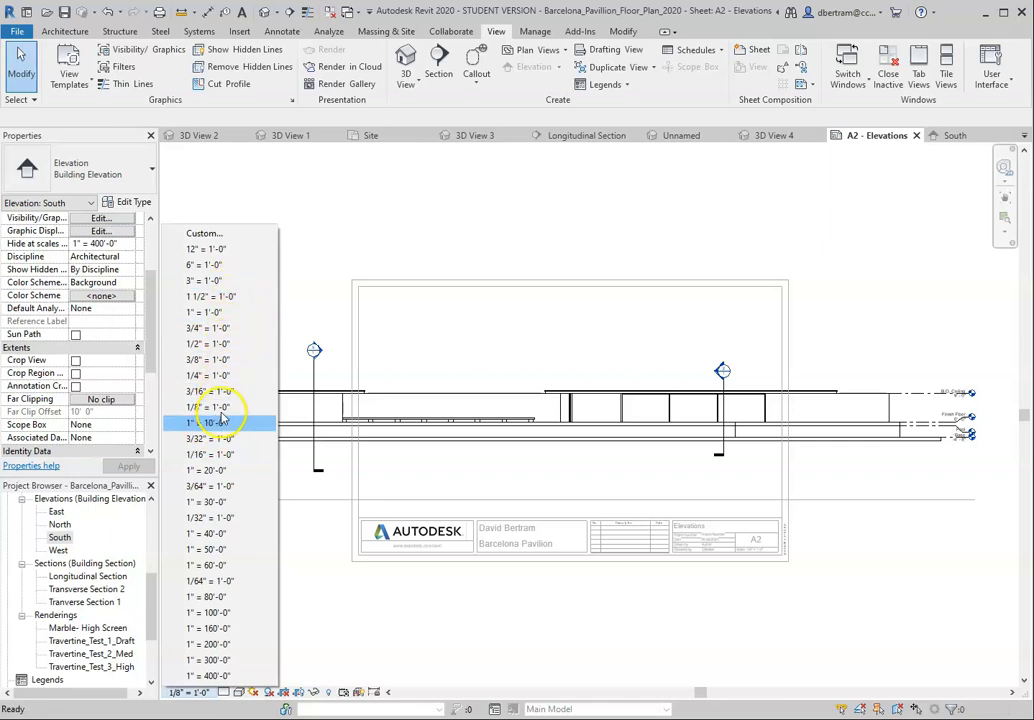
{"action": "left_click", "coordinate": [212, 454]}
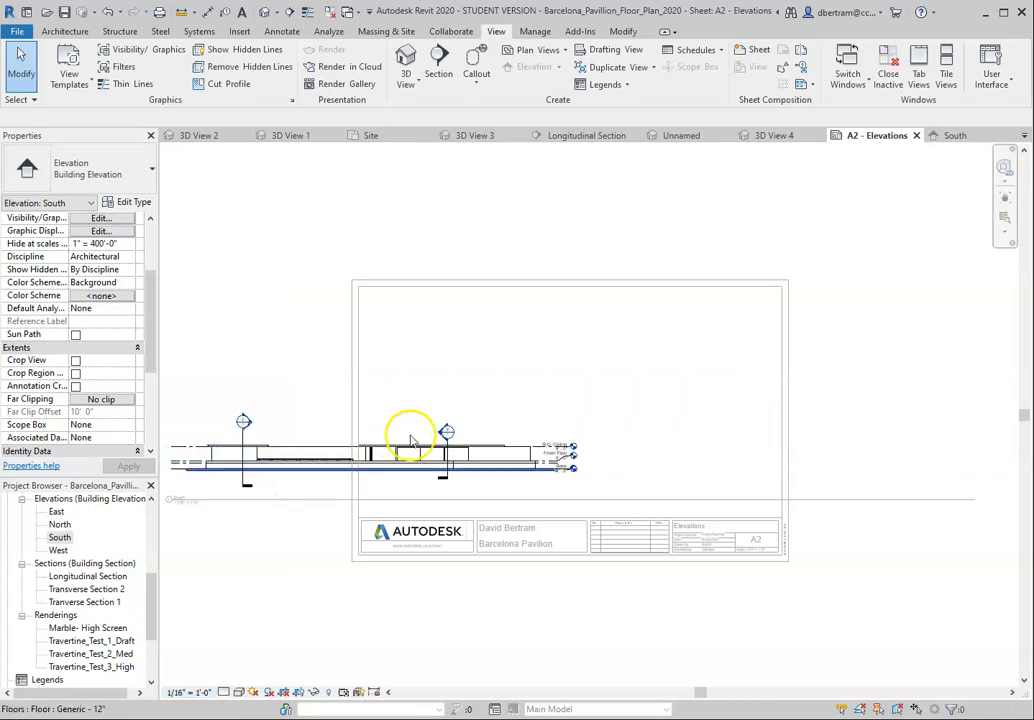
{"action": "left_click", "coordinate": [411, 442]}
{"action": "right_click", "coordinate": [411, 442]}
{"action": "left_click", "coordinate": [540, 143]}
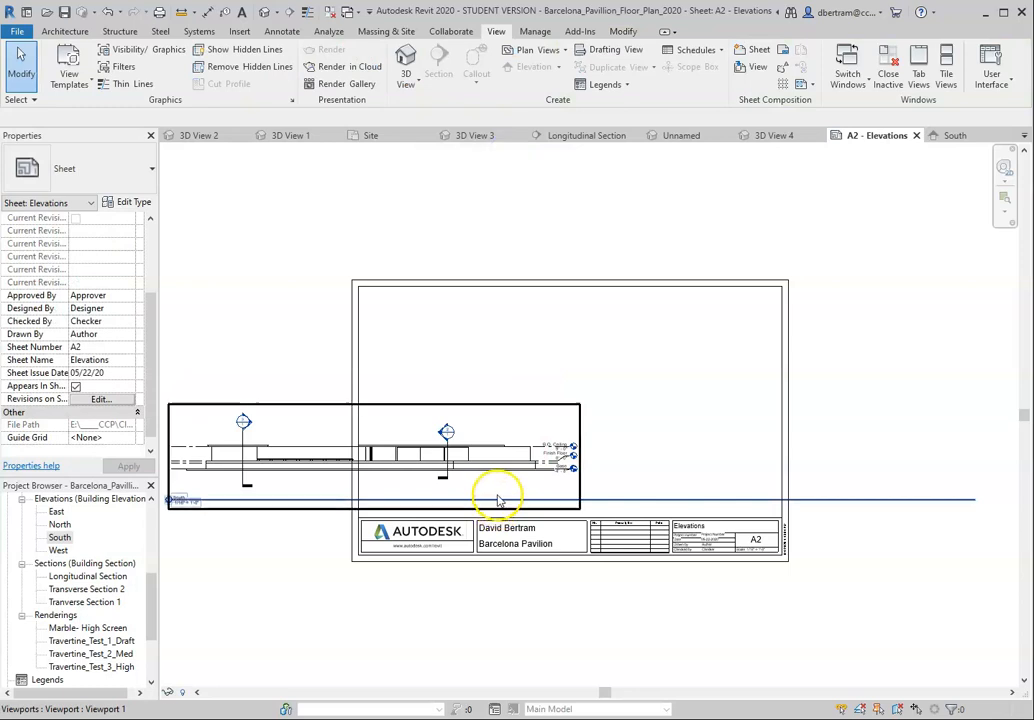
Step: Move the South viewport so the elevation sits inside the border in the upper half of the A2 sheet
{"action": "left_click", "coordinate": [512, 407]}
{"action": "left_click_drag", "start_coordinate": [512, 407], "coordinate": [722, 302]}
{"action": "left_click", "coordinate": [684, 454]}
{"action": "scroll", "coordinate": [712, 345], "scroll_direction": "up", "scroll_amount": 2}
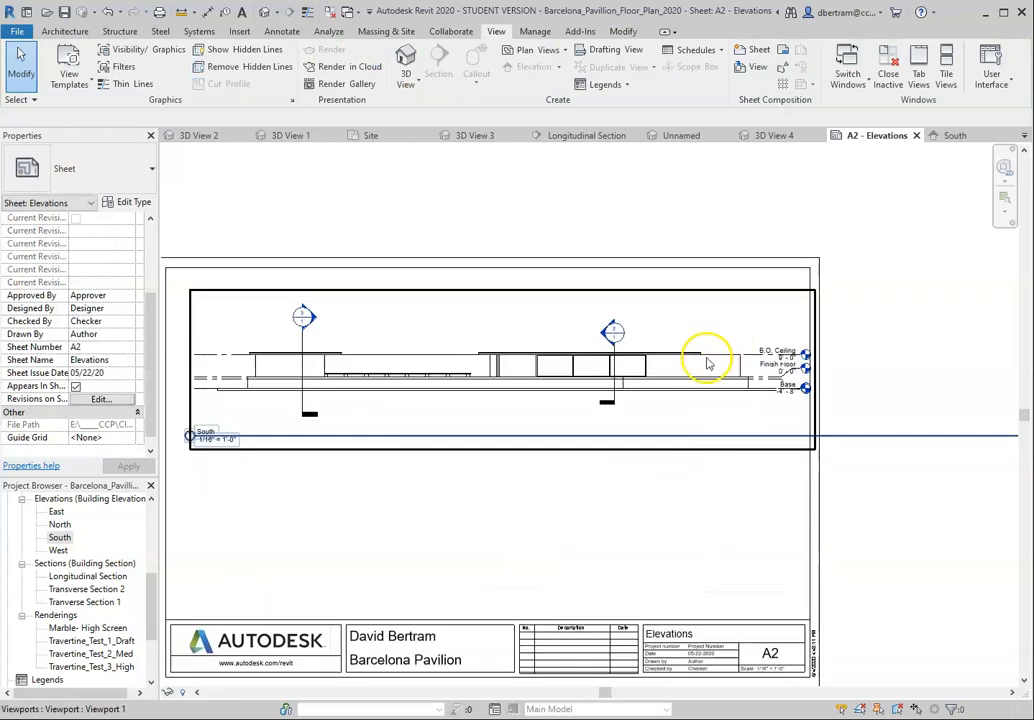
{"action": "left_click", "coordinate": [504, 446]}
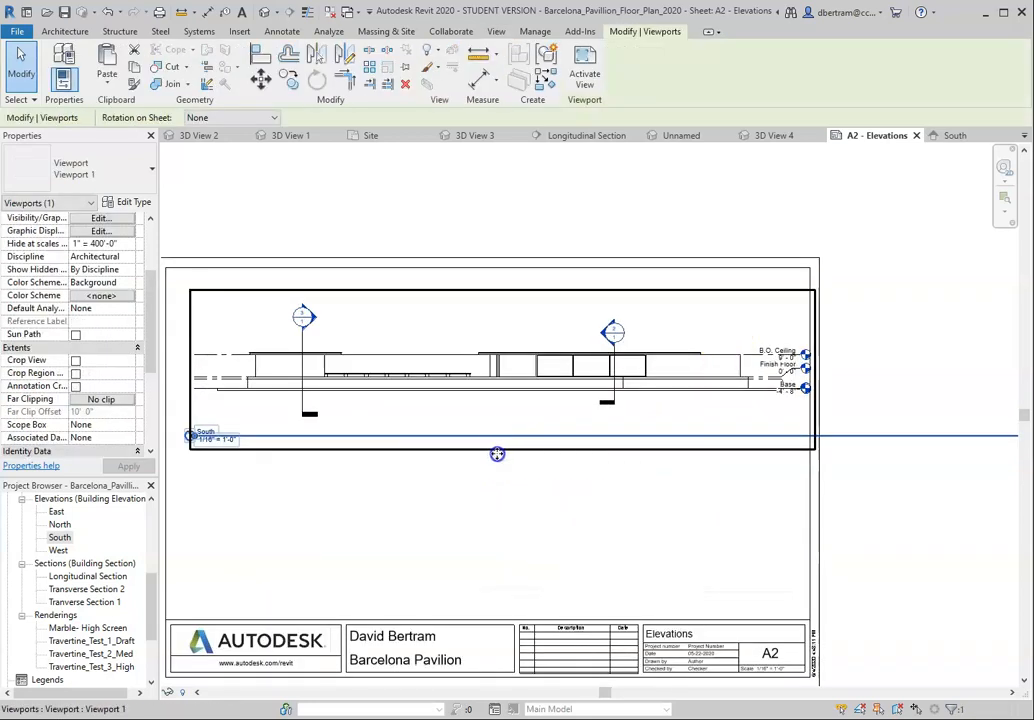
{"action": "left_click_drag", "start_coordinate": [497, 453], "coordinate": [492, 455]}
{"action": "scroll", "coordinate": [688, 473], "scroll_direction": "down", "scroll_amount": 2}
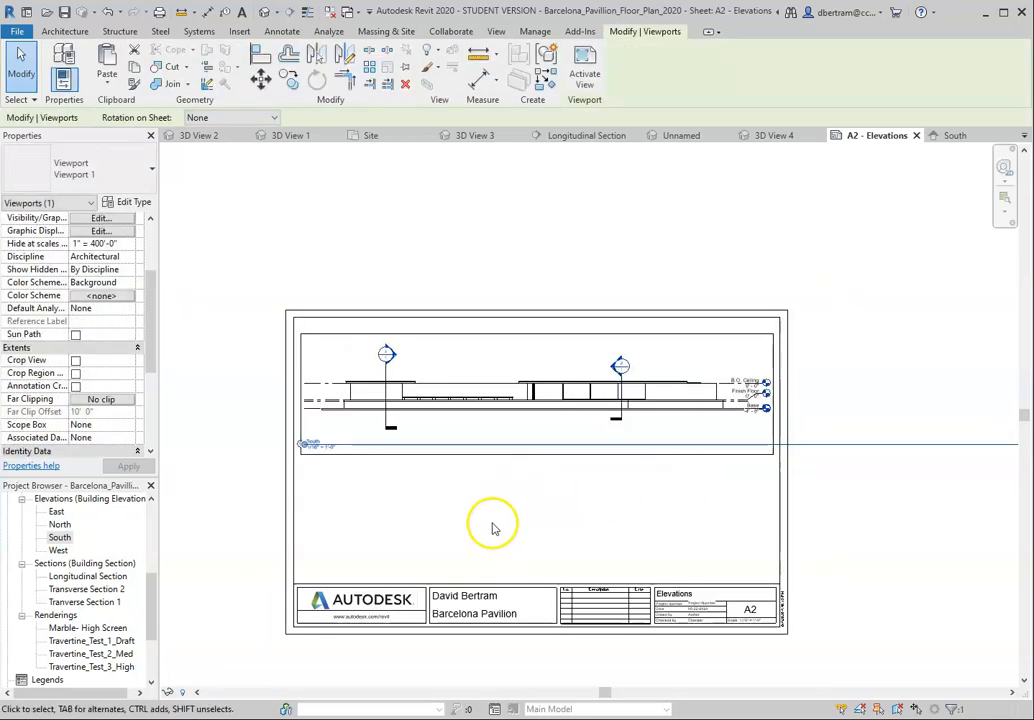
{"action": "scroll", "coordinate": [492, 528], "scroll_direction": "up", "scroll_amount": 1}
{"action": "left_click", "coordinate": [505, 537]}
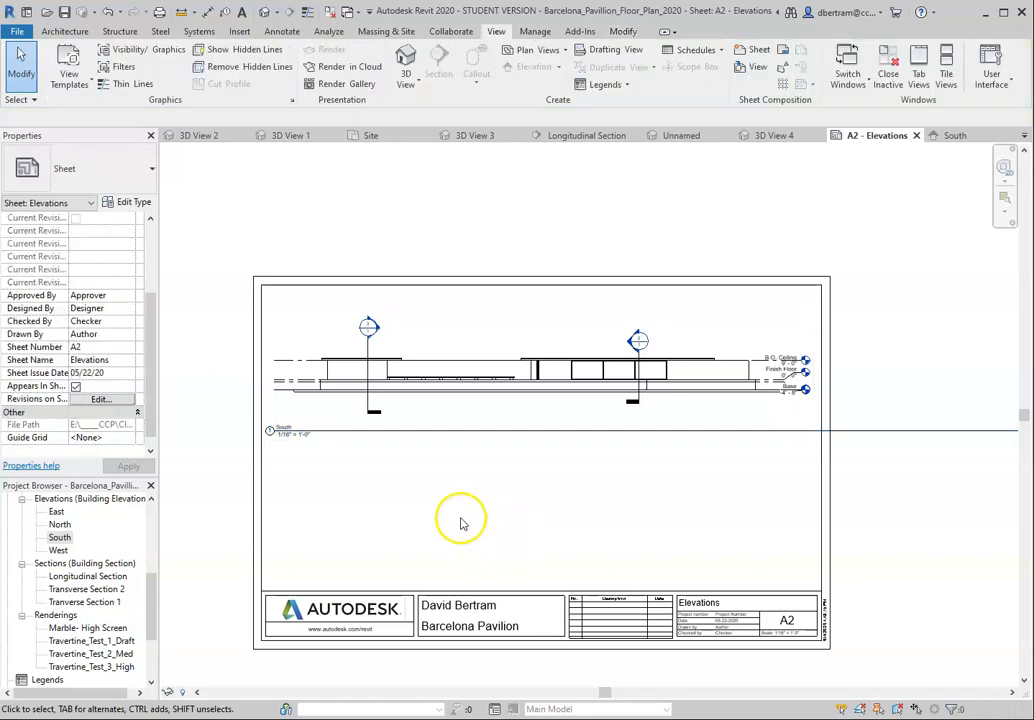
{"action": "left_click", "coordinate": [462, 395]}
{"action": "right_click", "coordinate": [466, 430]}
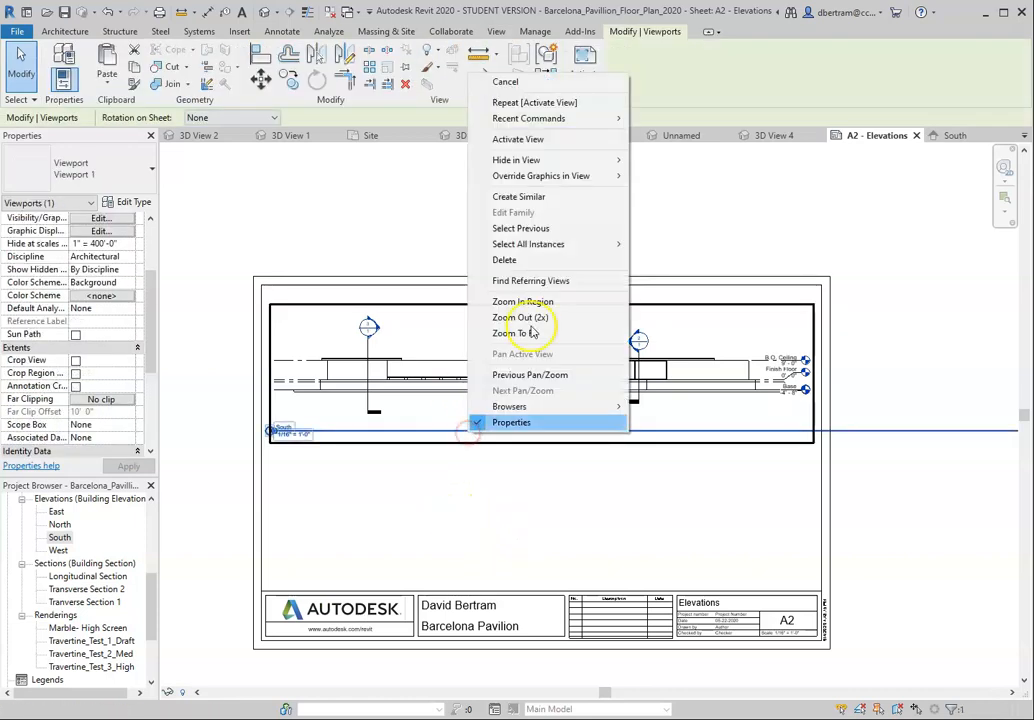
{"action": "left_click", "coordinate": [588, 139]}
{"action": "scroll", "coordinate": [463, 442], "scroll_direction": "down", "scroll_amount": 2}
{"action": "scroll", "coordinate": [540, 451], "scroll_direction": "down", "scroll_amount": 3}
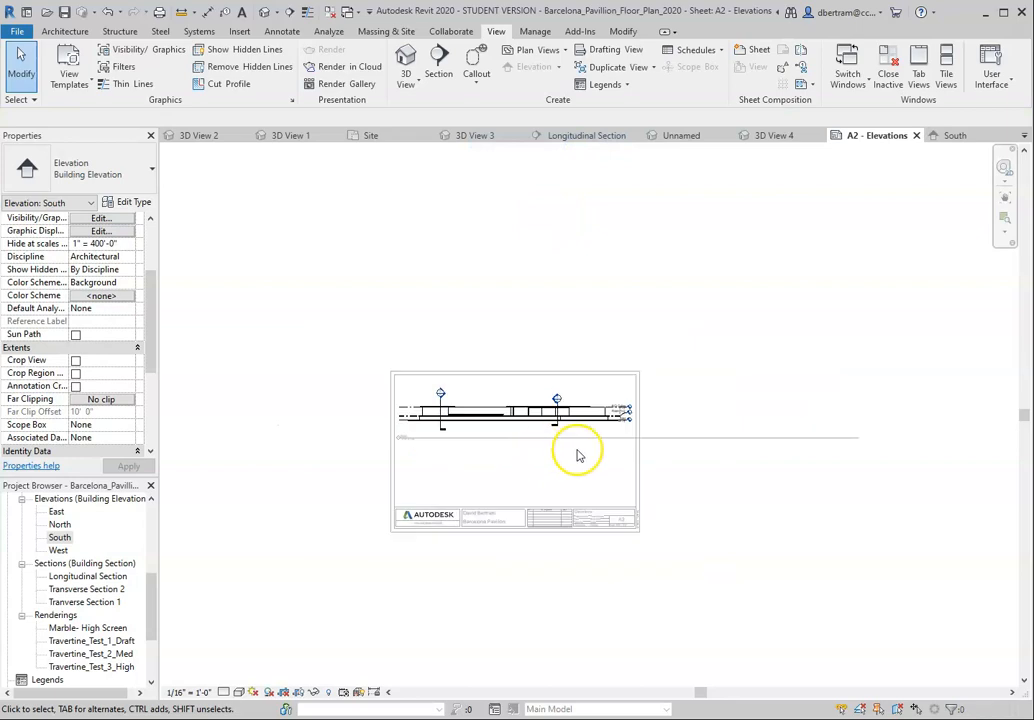
{"action": "scroll", "coordinate": [747, 438], "scroll_direction": "up", "scroll_amount": 2}
{"action": "left_click", "coordinate": [746, 437]}
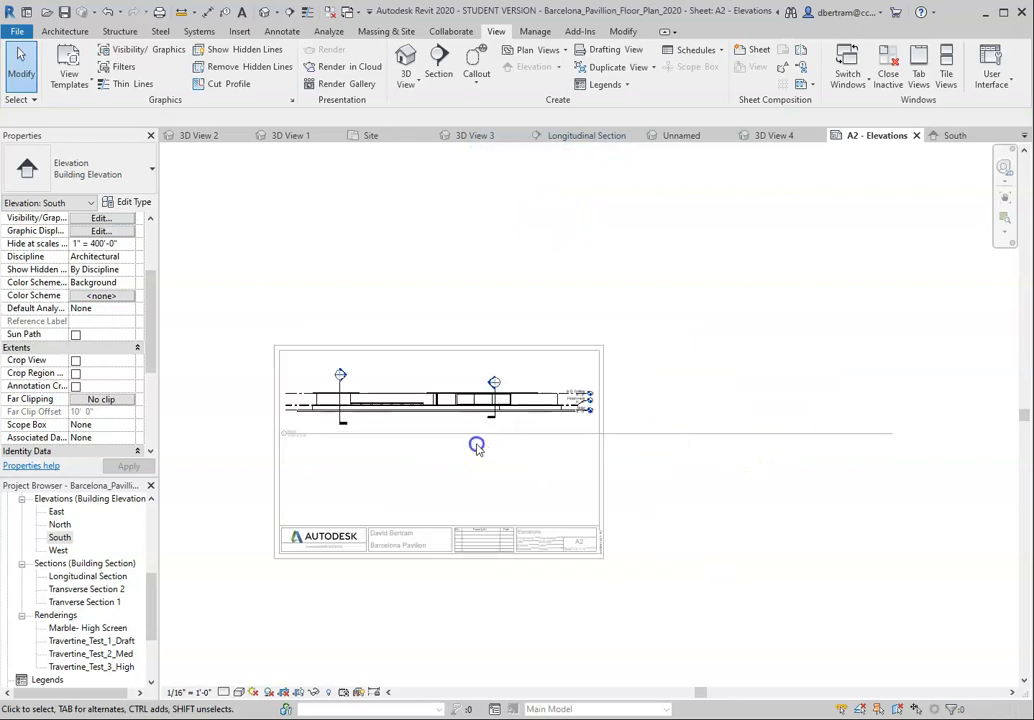
{"action": "left_click", "coordinate": [436, 412]}
{"action": "right_click", "coordinate": [443, 427]}
{"action": "left_click", "coordinate": [434, 437]}
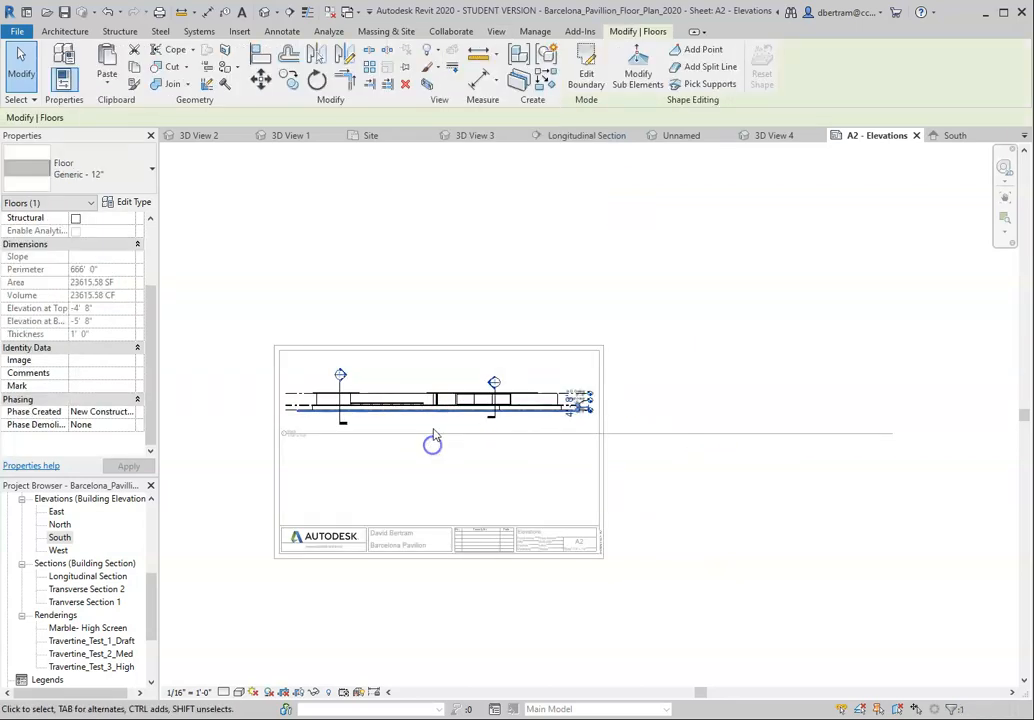
{"action": "left_click", "coordinate": [432, 437]}
{"action": "right_click", "coordinate": [433, 423]}
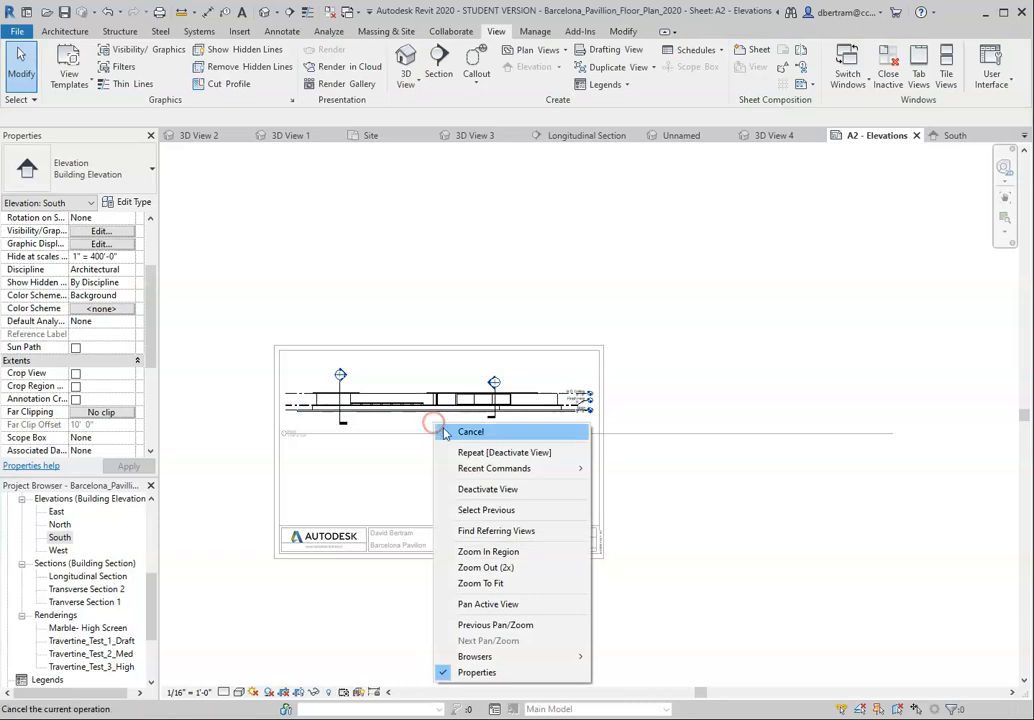
{"action": "left_click", "coordinate": [488, 497]}
{"action": "scroll", "coordinate": [415, 485], "scroll_direction": "up", "scroll_amount": 3}
{"action": "scroll", "coordinate": [266, 510], "scroll_direction": "up", "scroll_amount": 2}
{"action": "scroll", "coordinate": [515, 514], "scroll_direction": "down", "scroll_amount": 1}
{"action": "scroll", "coordinate": [367, 463], "scroll_direction": "up", "scroll_amount": 1}
{"action": "middle_click_drag", "start_coordinate": [367, 463], "coordinate": [404, 483]}
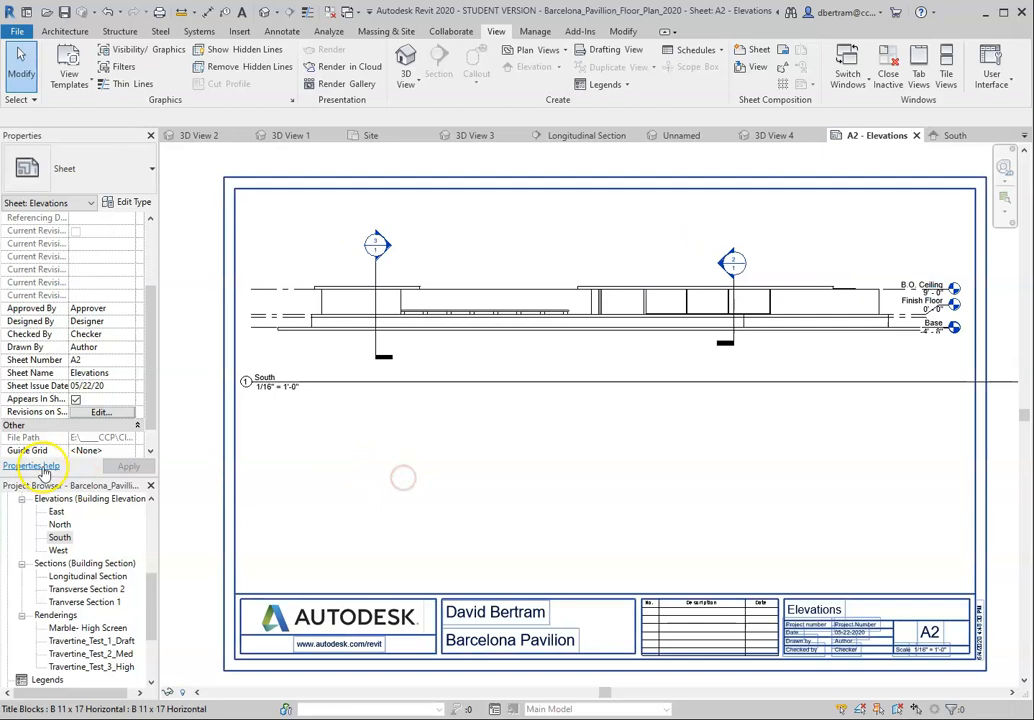
Step: Open the perspective view 3D View 3 and check its type properties without changing them
{"action": "scroll", "coordinate": [55, 540], "scroll_direction": "down", "scroll_amount": 2}
{"action": "scroll", "coordinate": [62, 555], "scroll_direction": "down", "scroll_amount": 1}
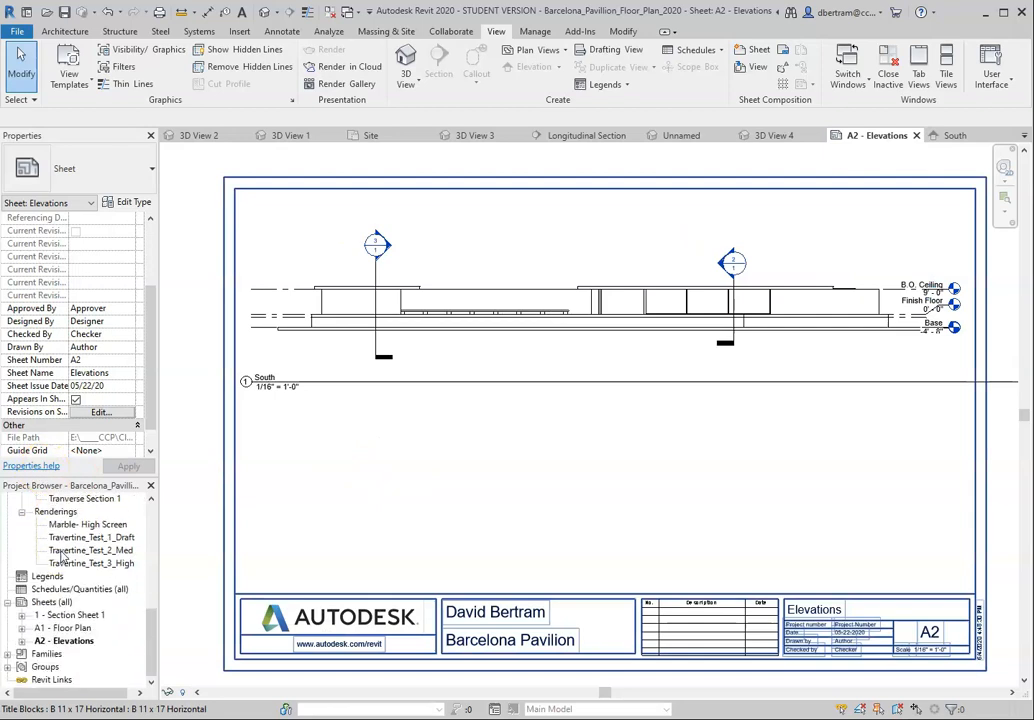
{"action": "scroll", "coordinate": [62, 557], "scroll_direction": "up", "scroll_amount": 2}
{"action": "scroll", "coordinate": [62, 556], "scroll_direction": "up", "scroll_amount": 1}
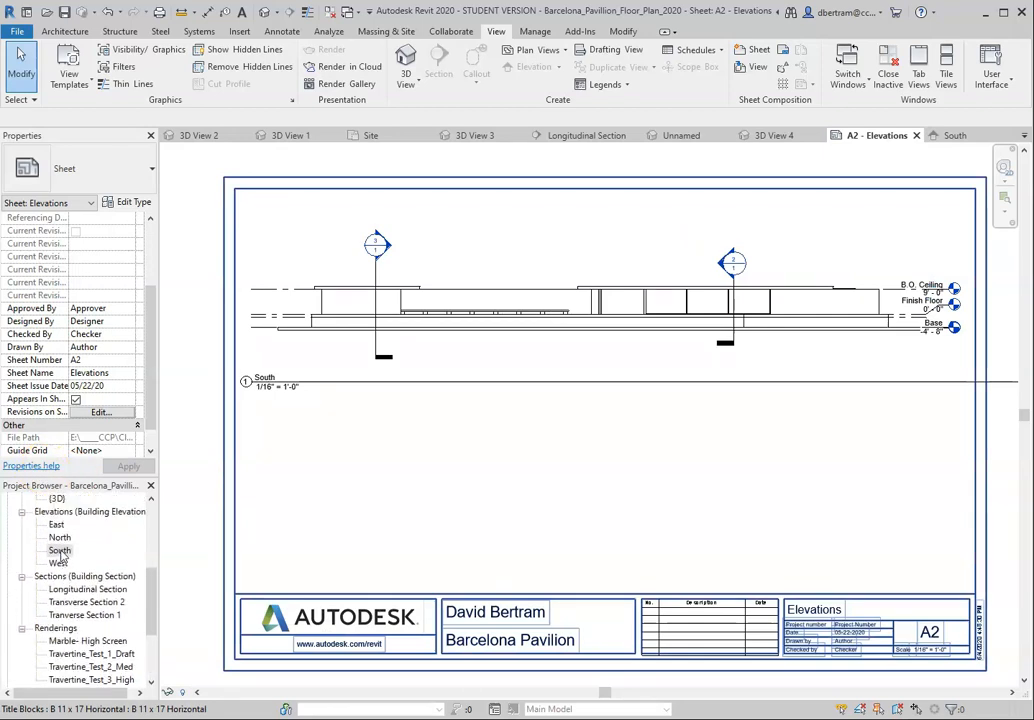
{"action": "scroll", "coordinate": [62, 556], "scroll_direction": "up", "scroll_amount": 3}
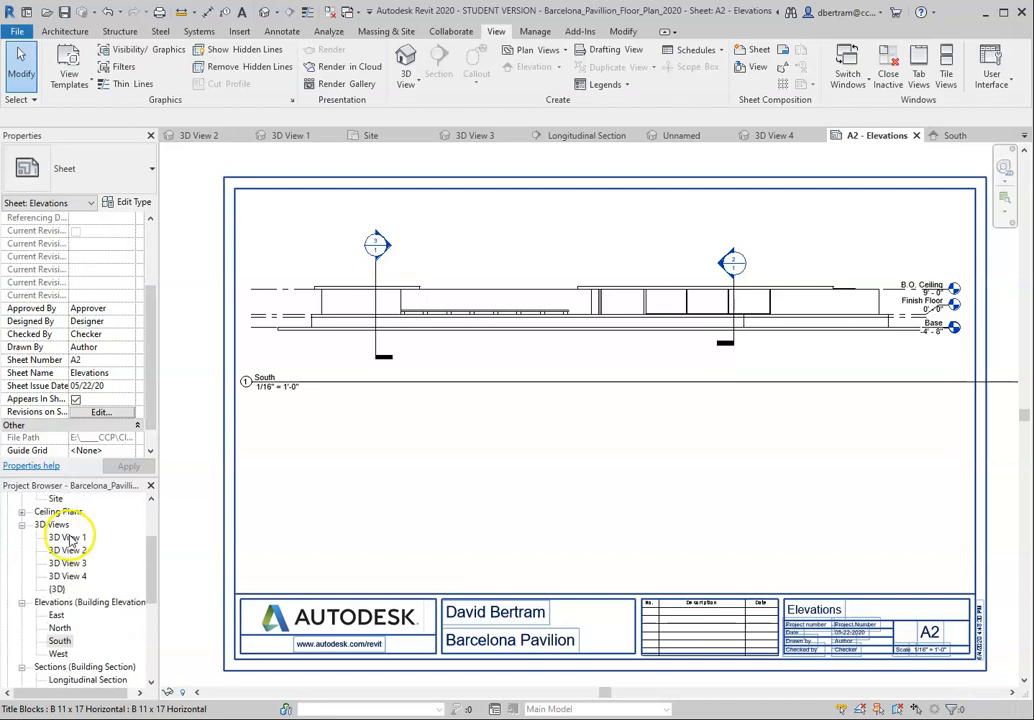
{"action": "left_click", "coordinate": [69, 538]}
{"action": "left_click", "coordinate": [68, 551]}
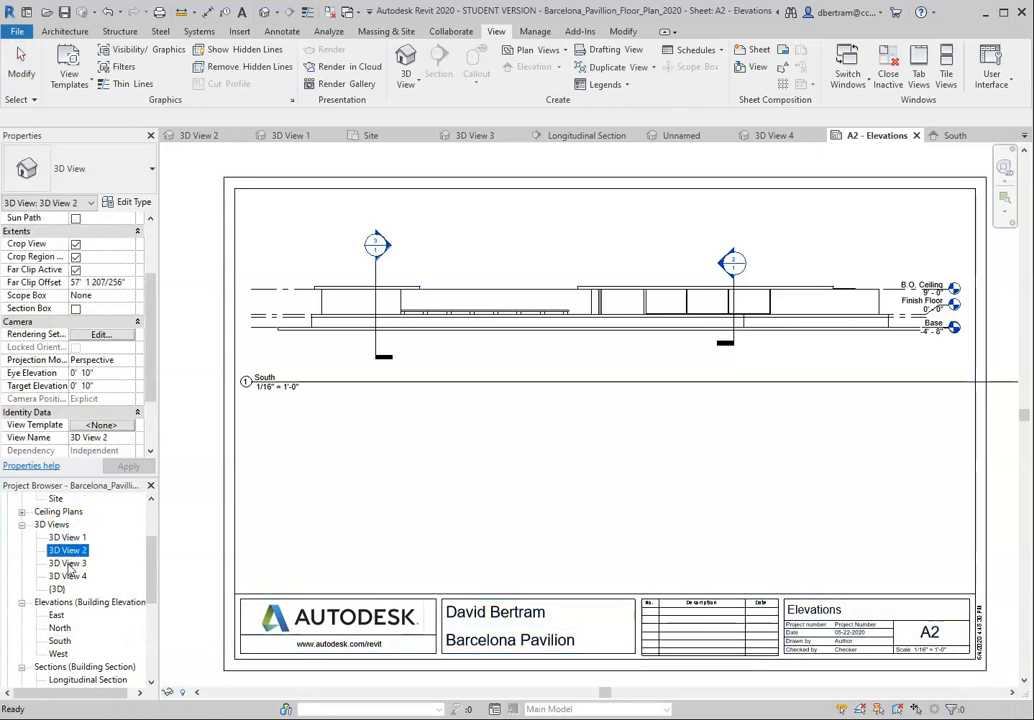
{"action": "double_click", "coordinate": [67, 563]}
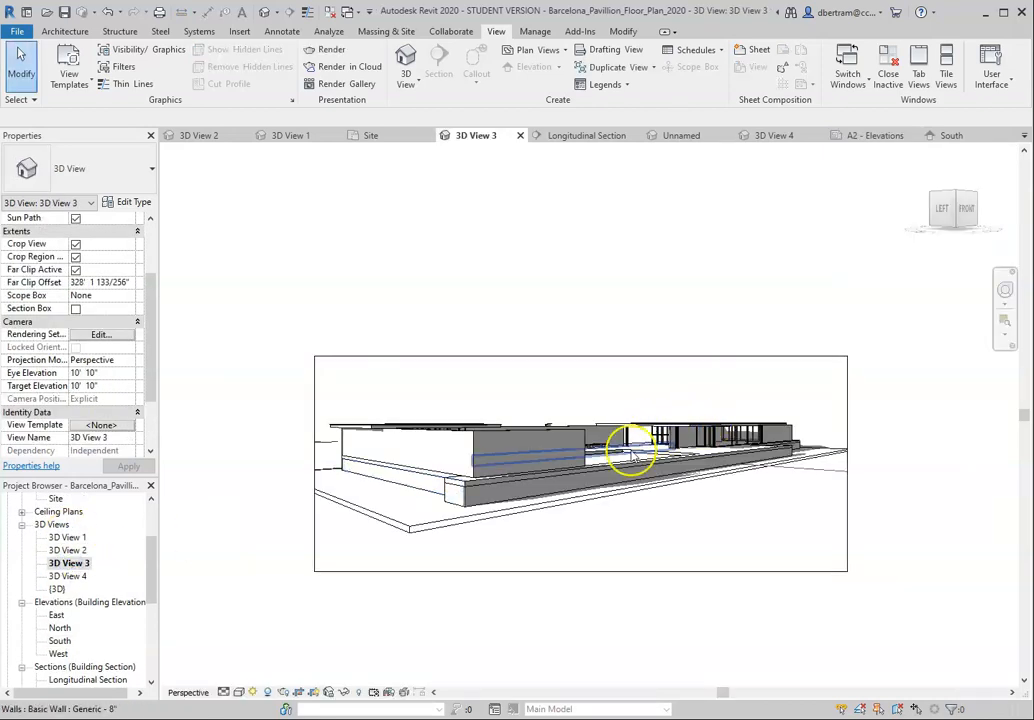
{"action": "scroll", "coordinate": [635, 503], "scroll_direction": "up", "scroll_amount": 3}
{"action": "scroll", "coordinate": [549, 582], "scroll_direction": "down", "scroll_amount": 1}
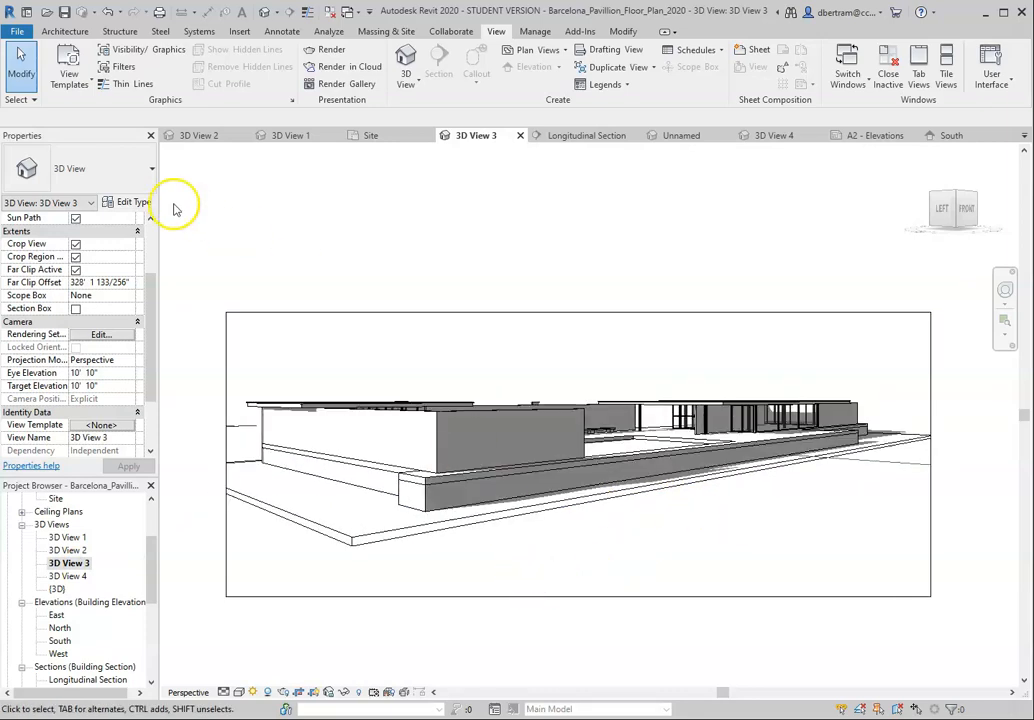
{"action": "left_click", "coordinate": [140, 202]}
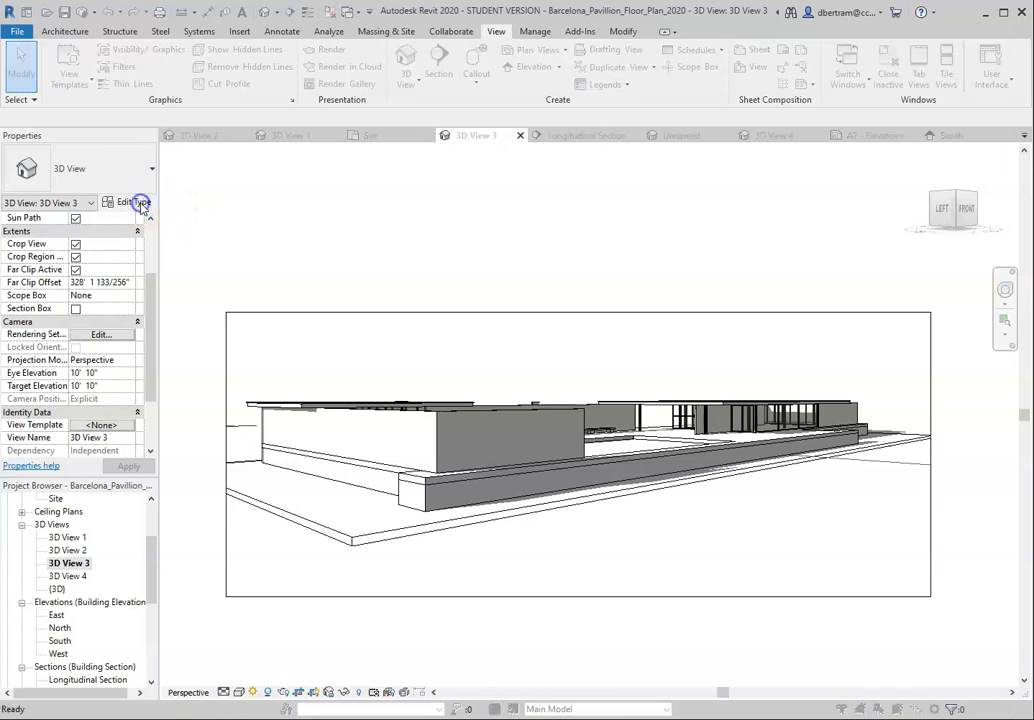
{"action": "left_click", "coordinate": [864, 161]}
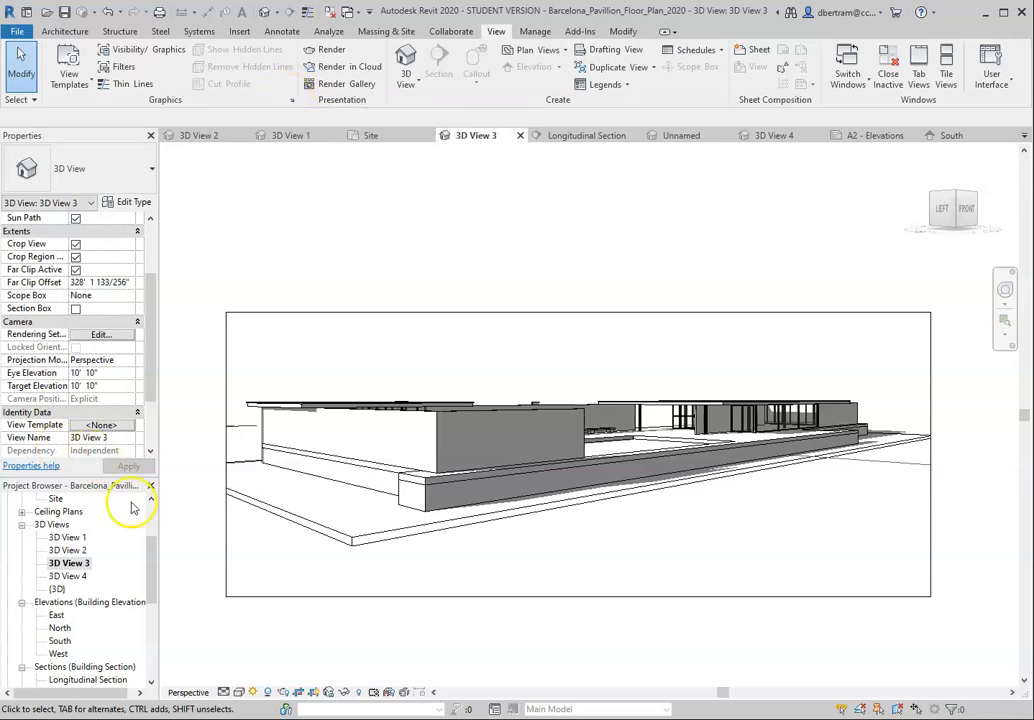
Step: Rename the perspective view 3D View 3 to 3D South Ele 3d
{"action": "scroll", "coordinate": [110, 560], "scroll_direction": "down", "scroll_amount": 5}
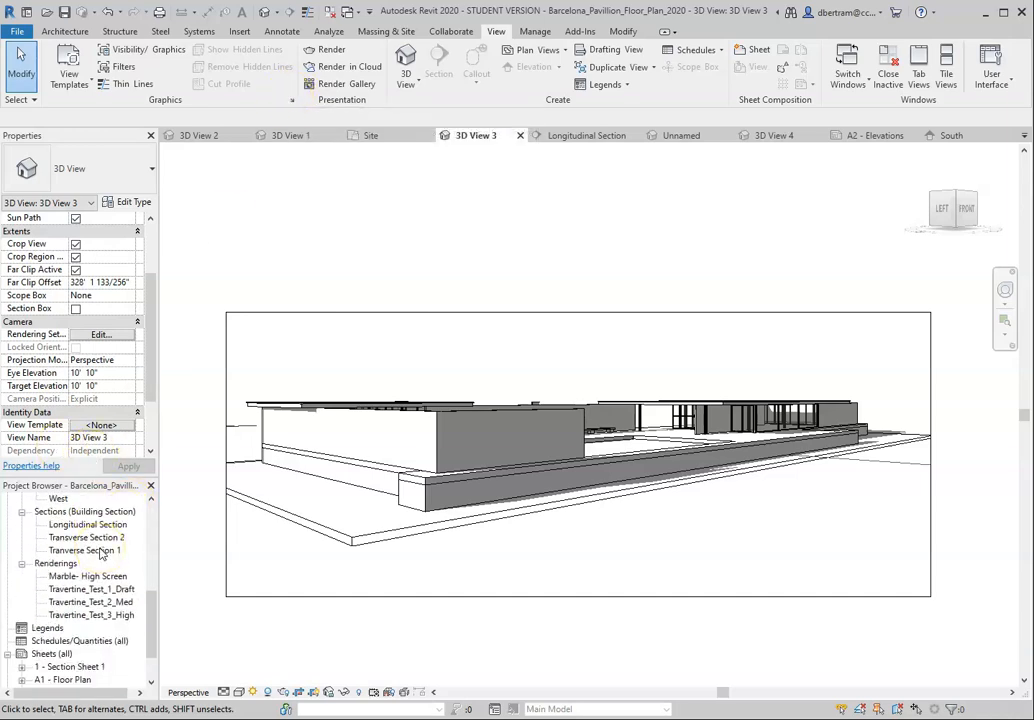
{"action": "scroll", "coordinate": [70, 580], "scroll_direction": "up", "scroll_amount": 5}
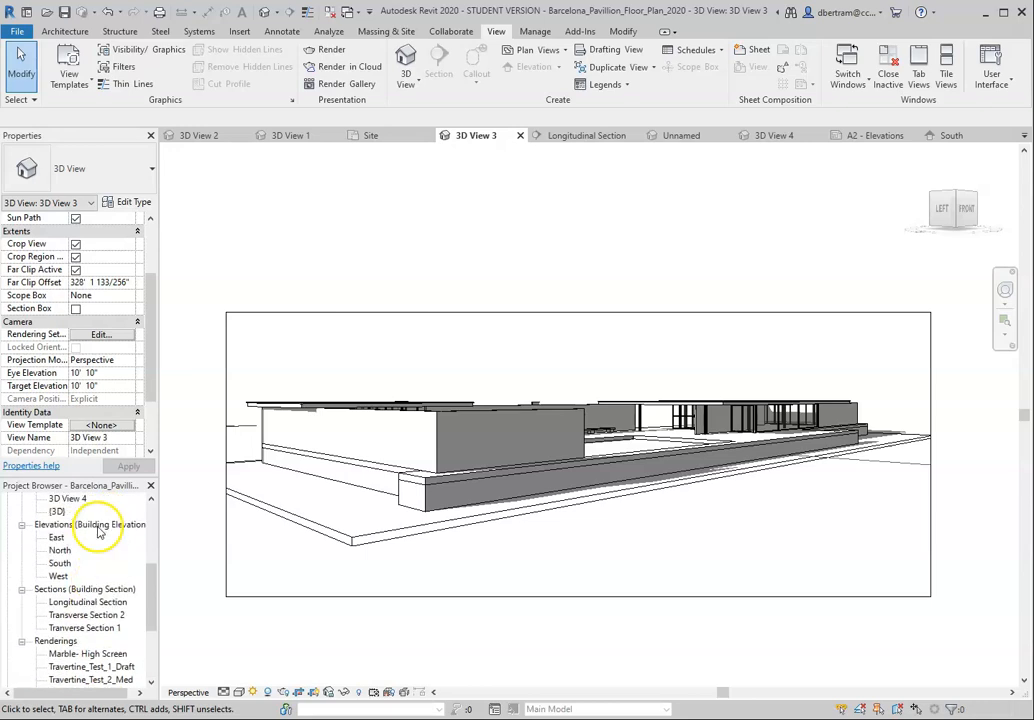
{"action": "scroll", "coordinate": [75, 530], "scroll_direction": "down", "scroll_amount": 5}
{"action": "scroll", "coordinate": [95, 527], "scroll_direction": "up", "scroll_amount": 4}
{"action": "scroll", "coordinate": [95, 527], "scroll_direction": "up", "scroll_amount": 3}
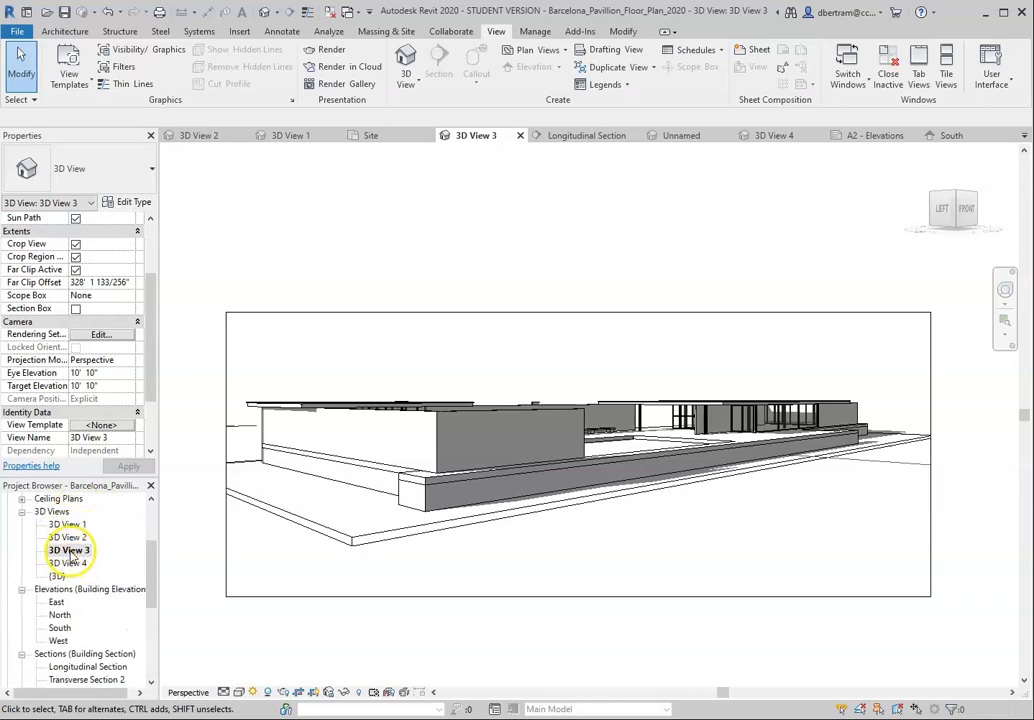
{"action": "left_click", "coordinate": [70, 550]}
{"action": "right_click", "coordinate": [70, 553]}
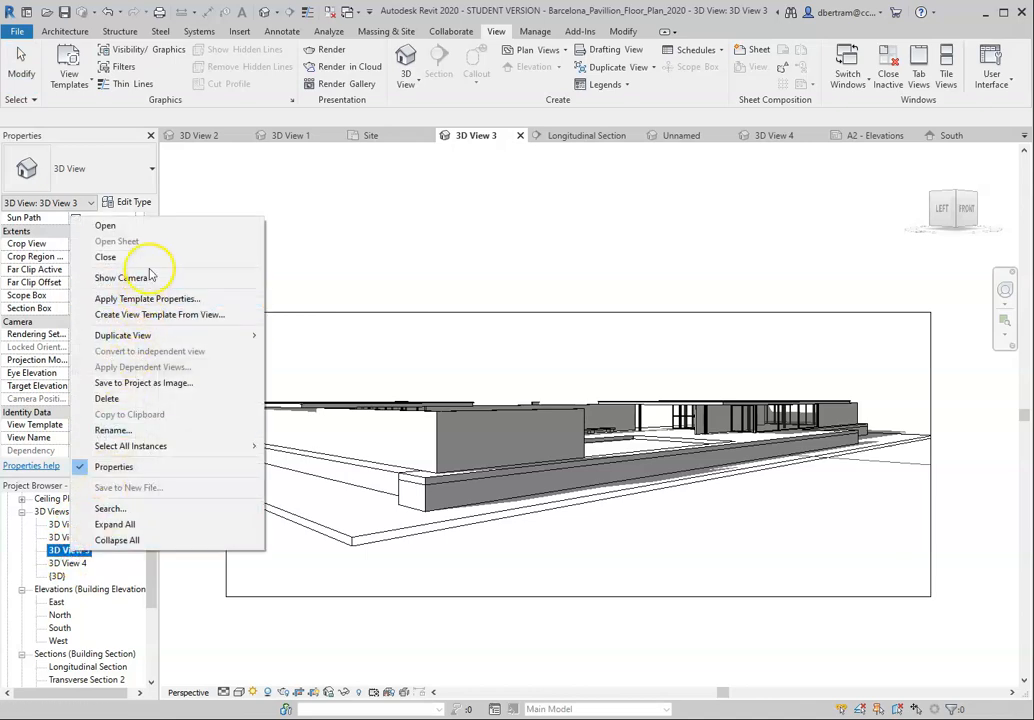
{"action": "left_click", "coordinate": [111, 430]}
{"action": "left_click", "coordinate": [85, 549]}
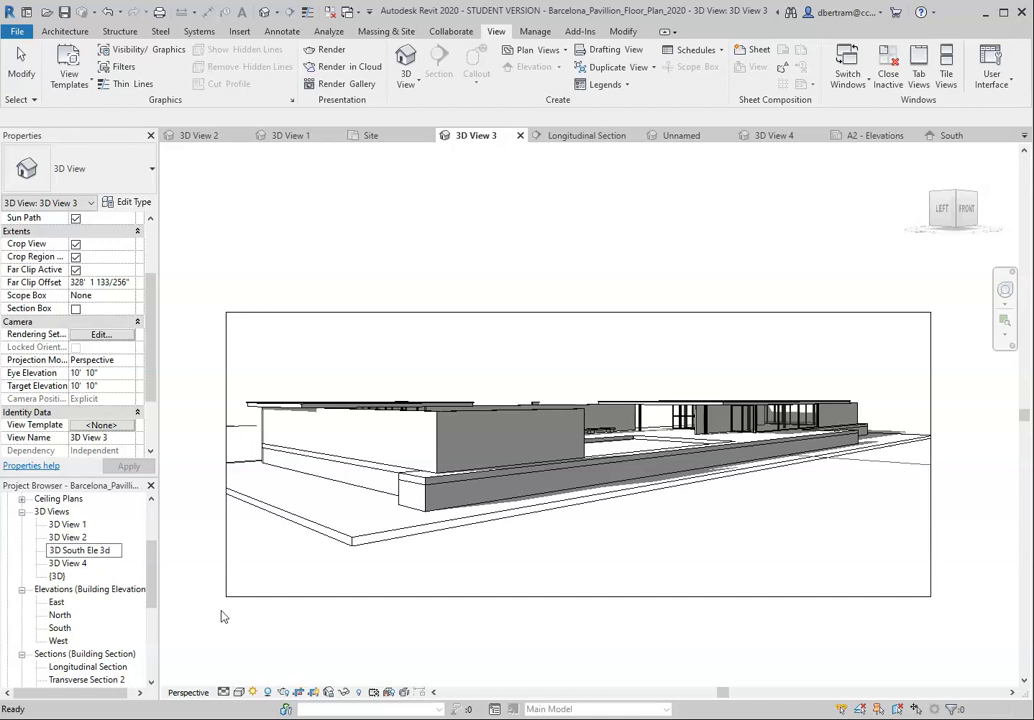
{"action": "key", "text": "Return"}
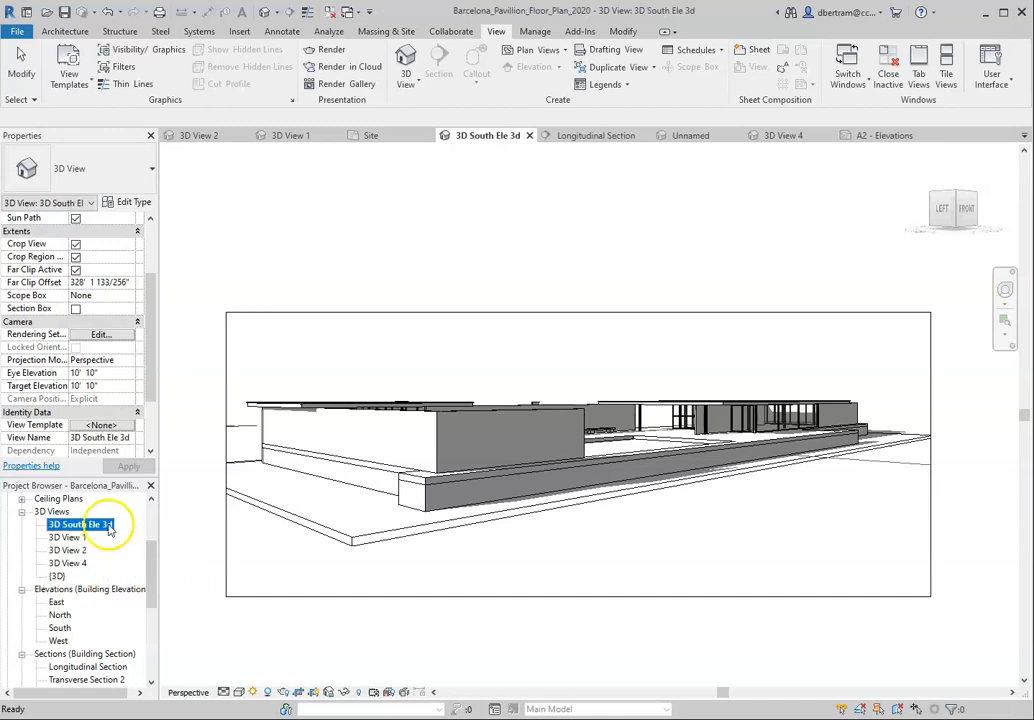
Step: Place the 3D South Ele 3d view on the A2 - Elevations sheet, centered beneath the South elevation
{"action": "scroll", "coordinate": [90, 568], "scroll_direction": "down", "scroll_amount": 5}
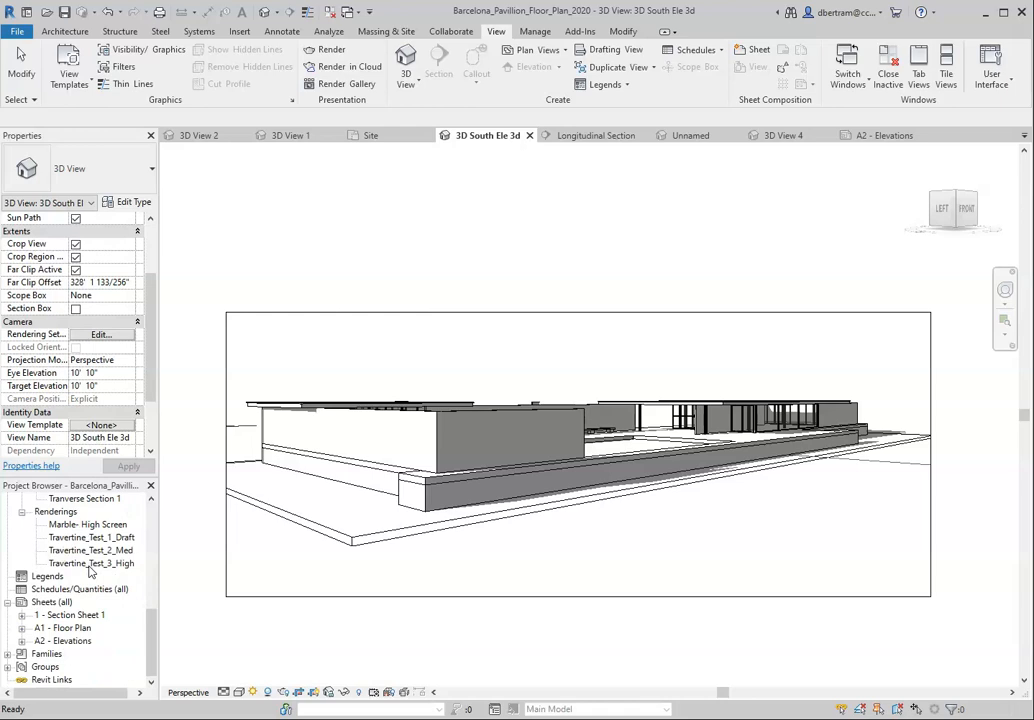
{"action": "double_click", "coordinate": [64, 640]}
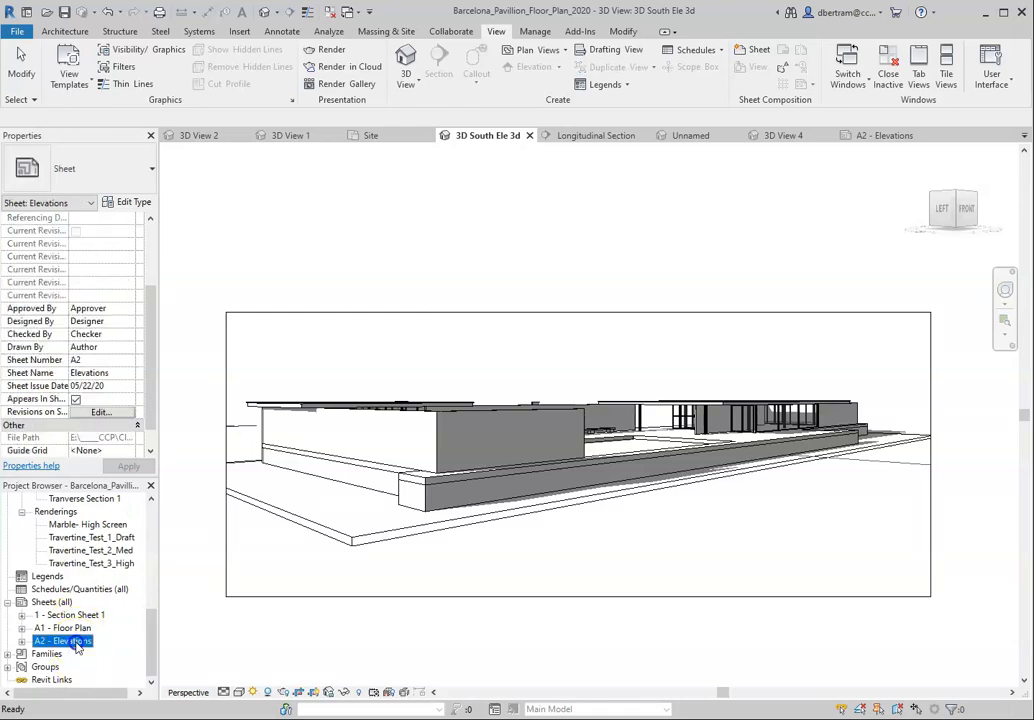
{"action": "scroll", "coordinate": [95, 610], "scroll_direction": "up", "scroll_amount": 6}
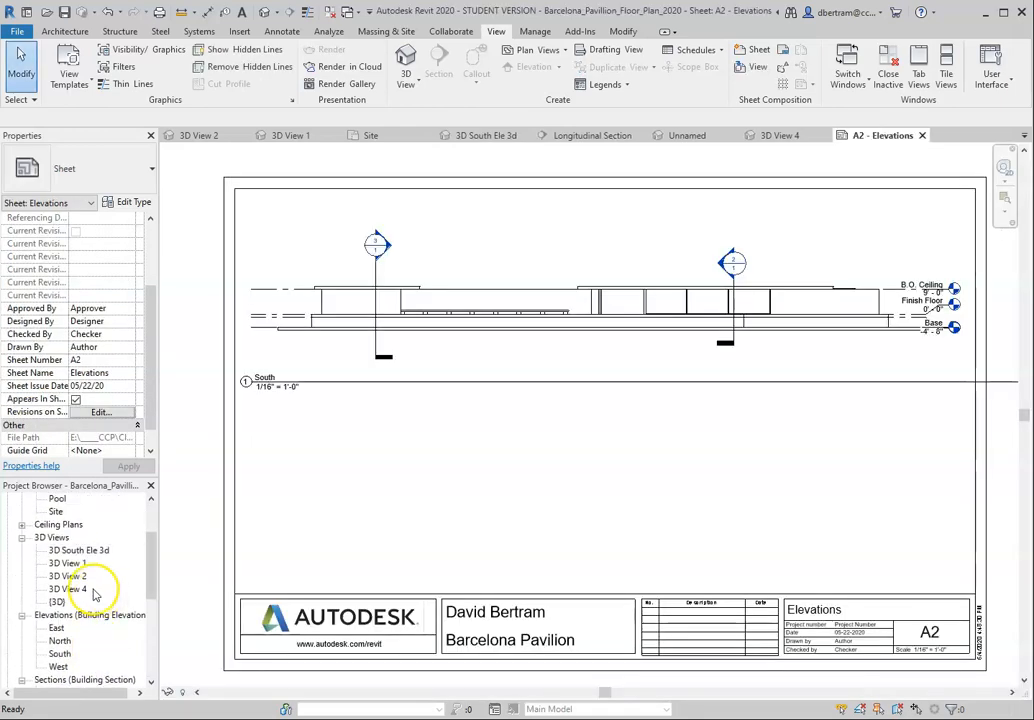
{"action": "left_click", "coordinate": [80, 578]}
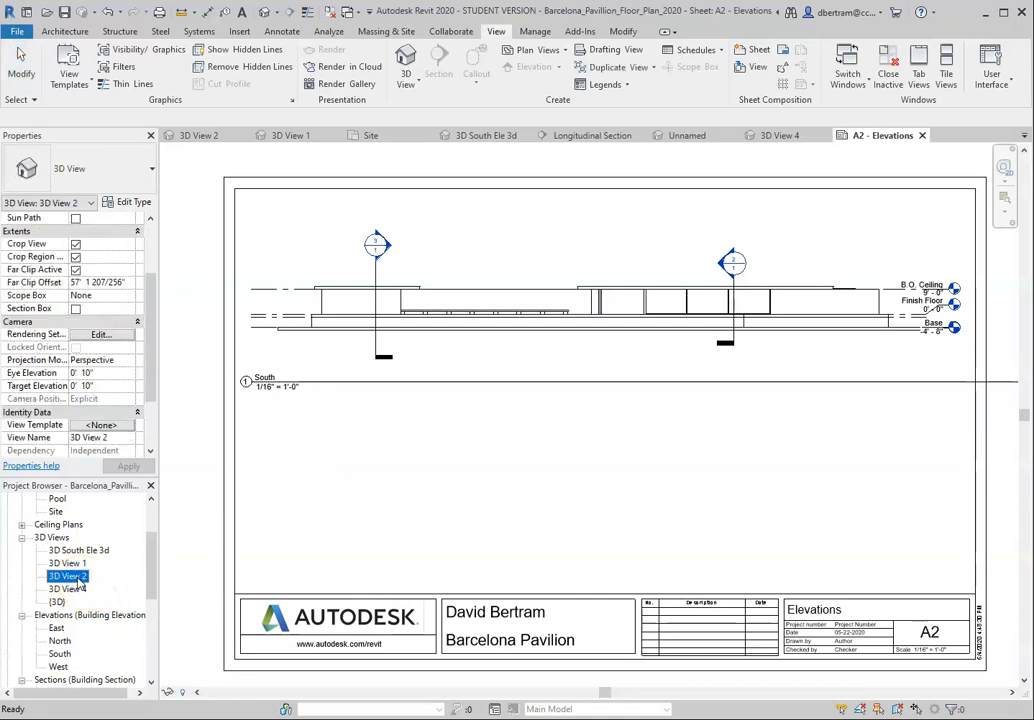
{"action": "left_click", "coordinate": [78, 551]}
{"action": "left_click_drag", "start_coordinate": [78, 556], "coordinate": [524, 498]}
{"action": "left_click", "coordinate": [524, 498]}
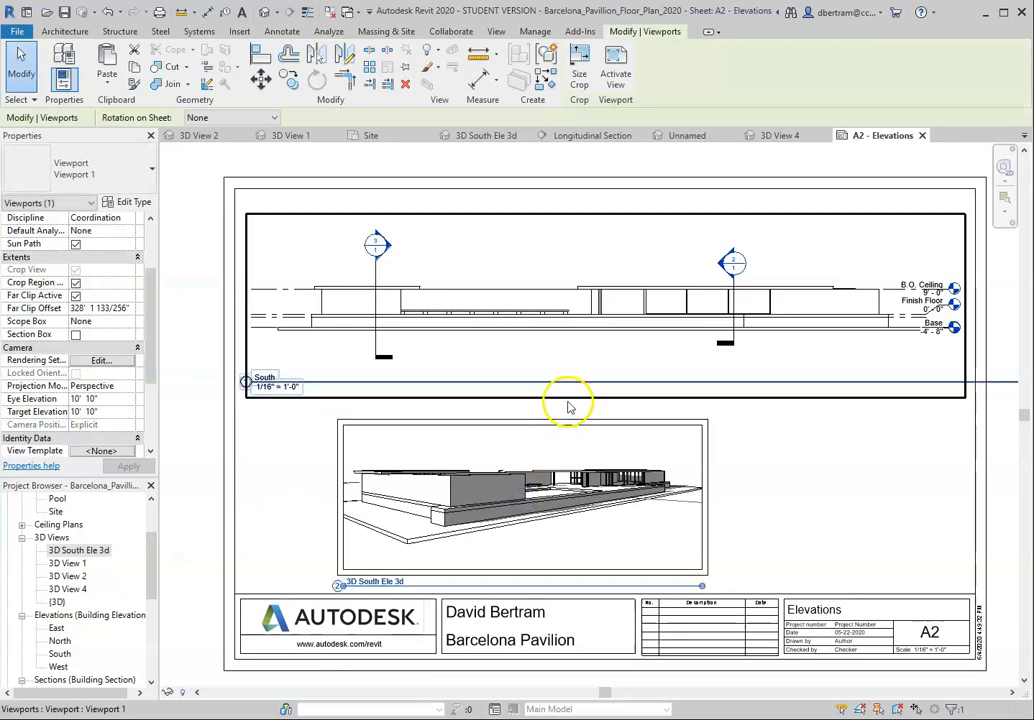
{"action": "left_click_drag", "start_coordinate": [568, 420], "coordinate": [627, 404]}
{"action": "left_click", "coordinate": [910, 488]}
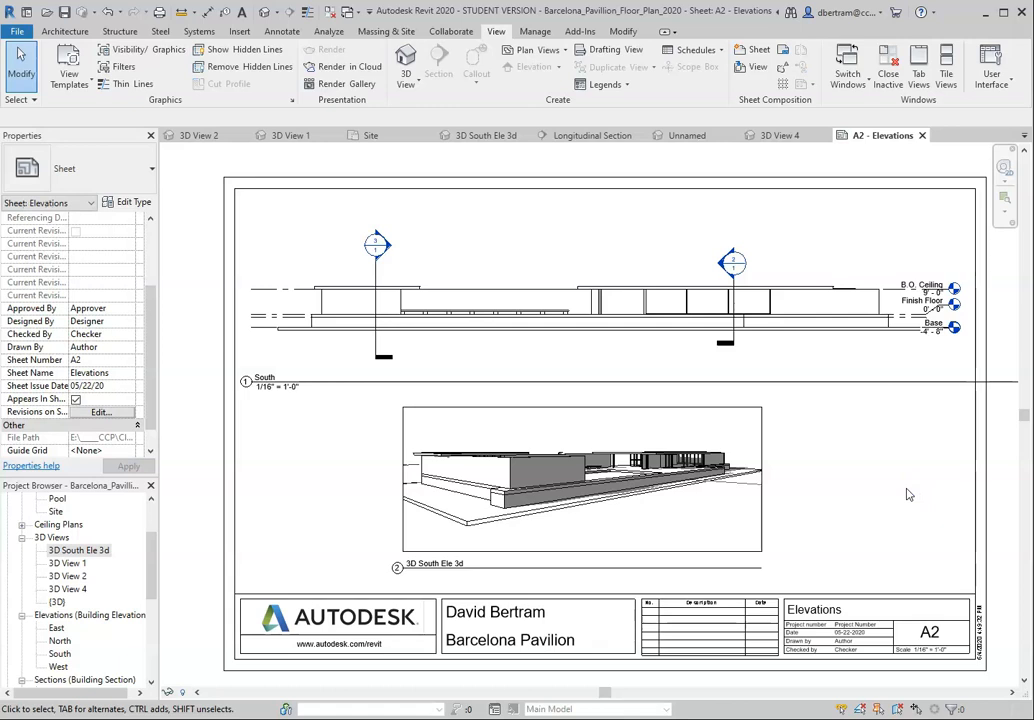
{"action": "left_click", "coordinate": [770, 478]}
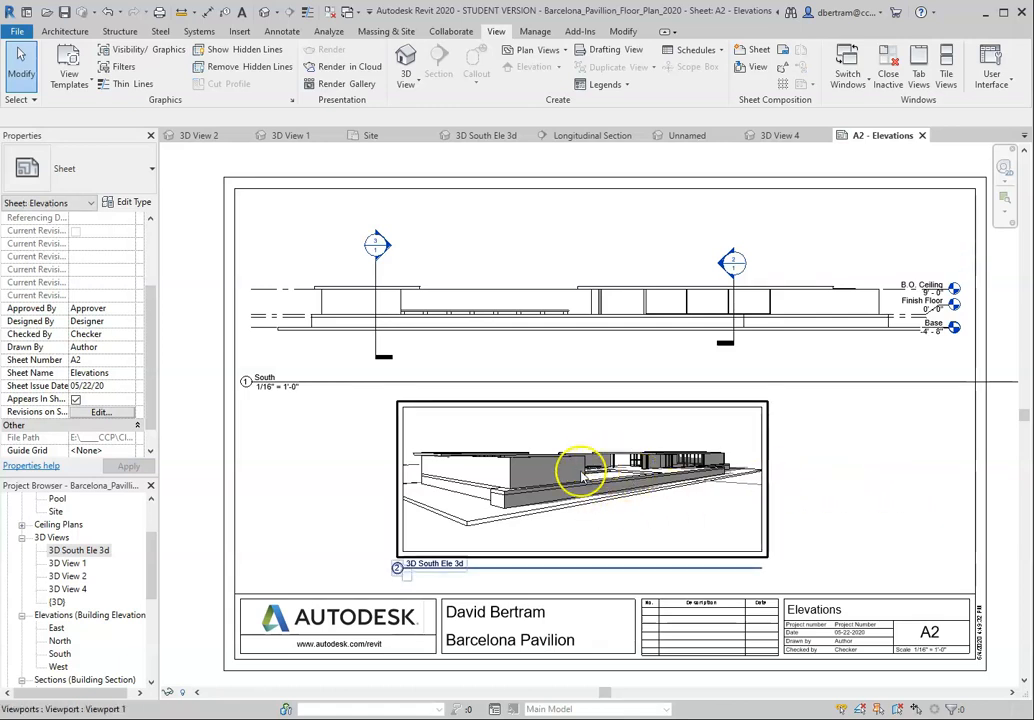
{"action": "left_click", "coordinate": [892, 513]}
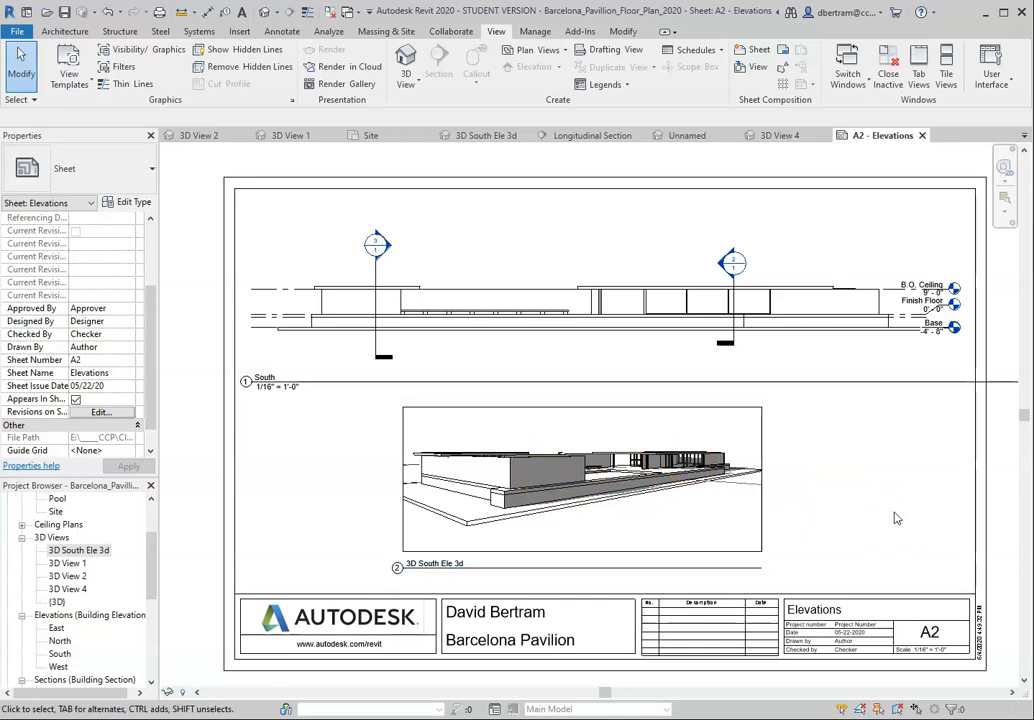
{"action": "left_click", "coordinate": [374, 309]}
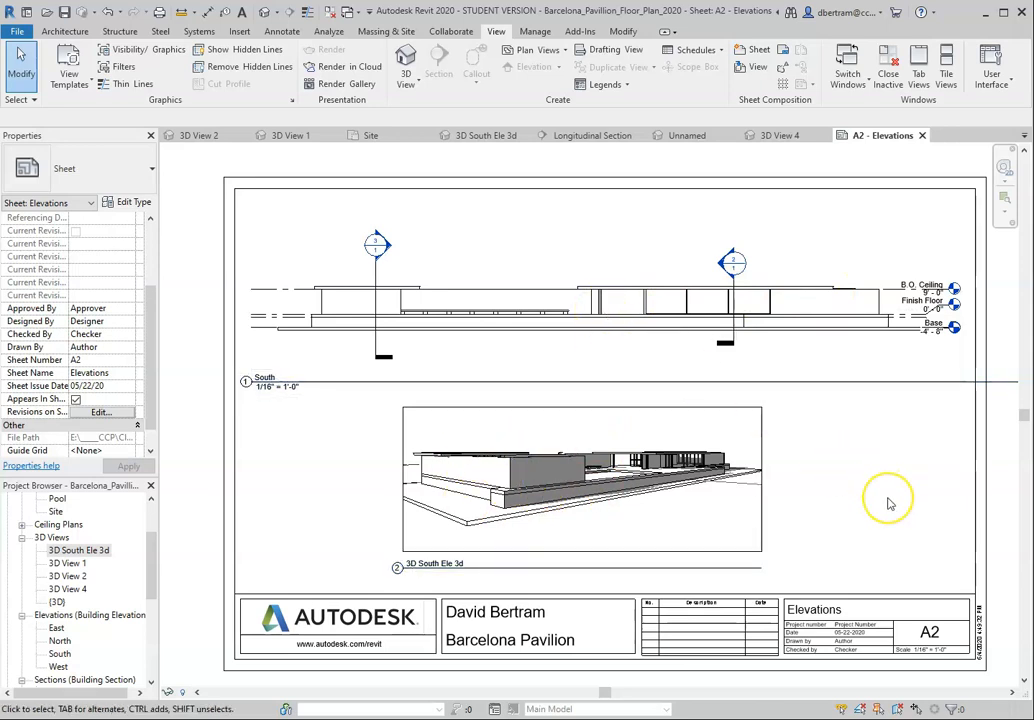
{"action": "left_click", "coordinate": [594, 468]}
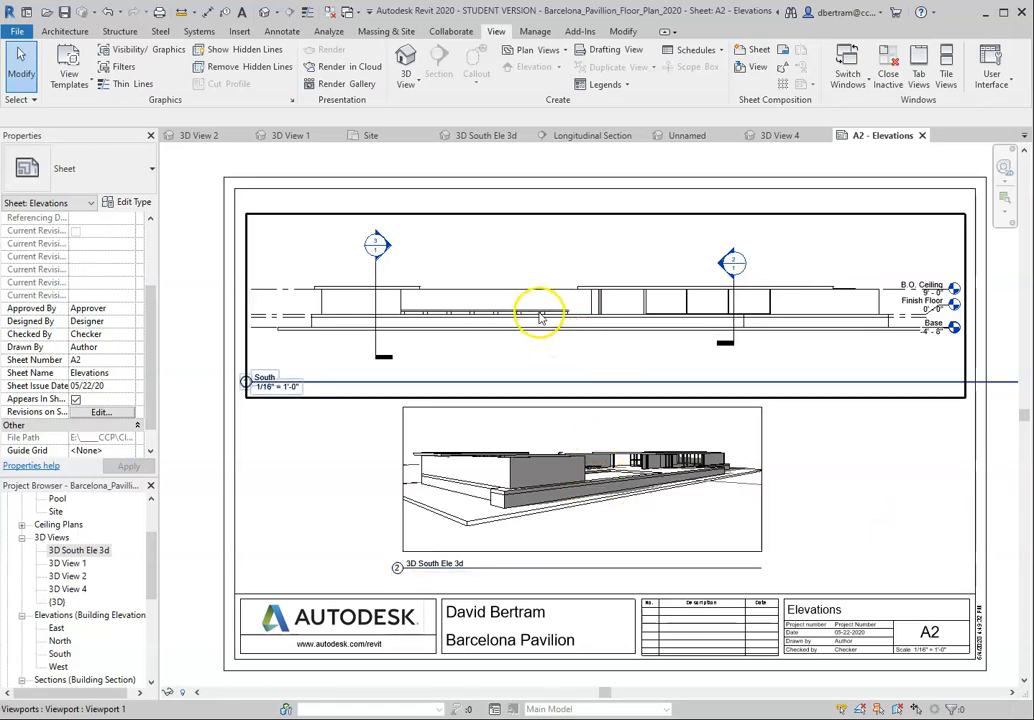
{"action": "left_click", "coordinate": [729, 343]}
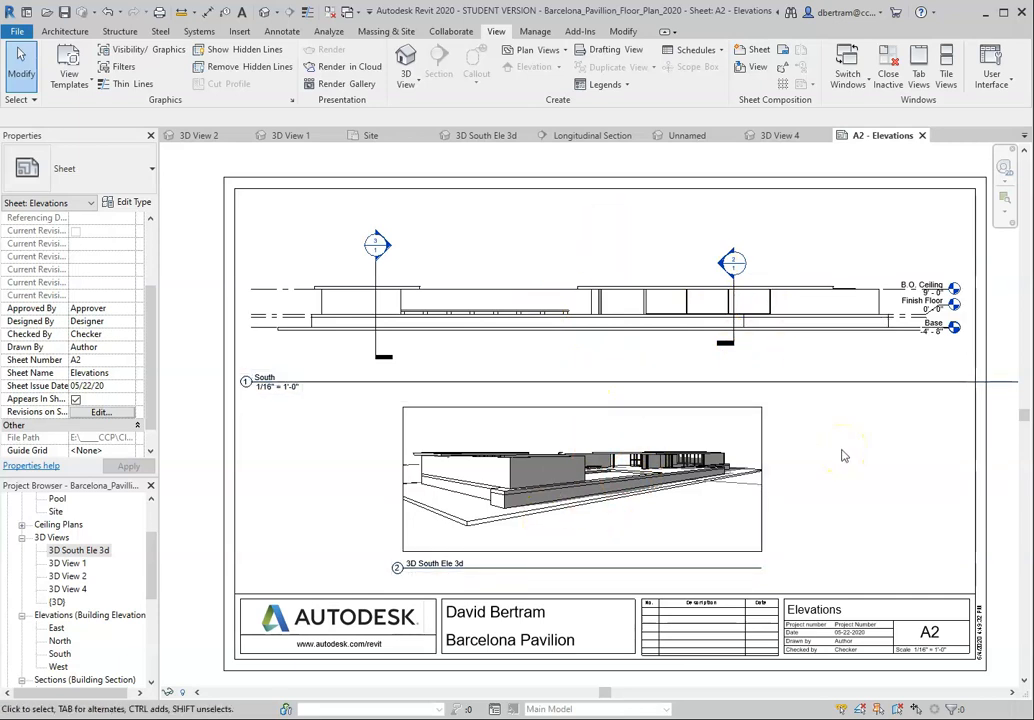
Step: Open the Finish Floor plan view and bring the whole pavilion plan into view
{"action": "left_click", "coordinate": [415, 392]}
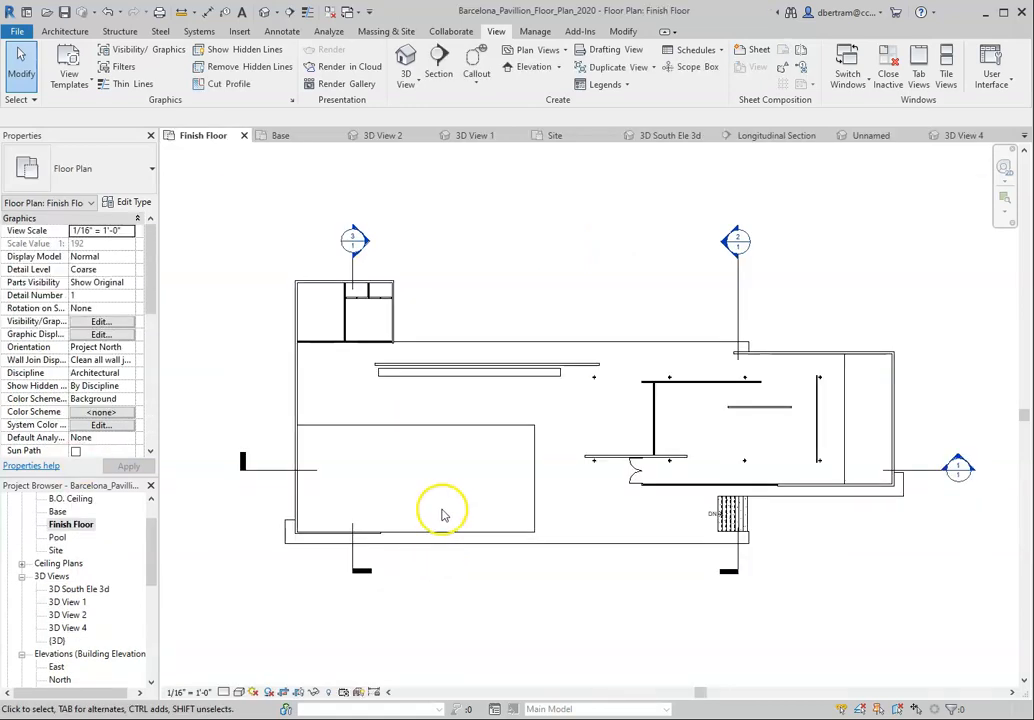
{"action": "scroll", "coordinate": [415, 478], "scroll_direction": "down", "scroll_amount": 1}
{"action": "scroll", "coordinate": [442, 497], "scroll_direction": "up", "scroll_amount": 1}
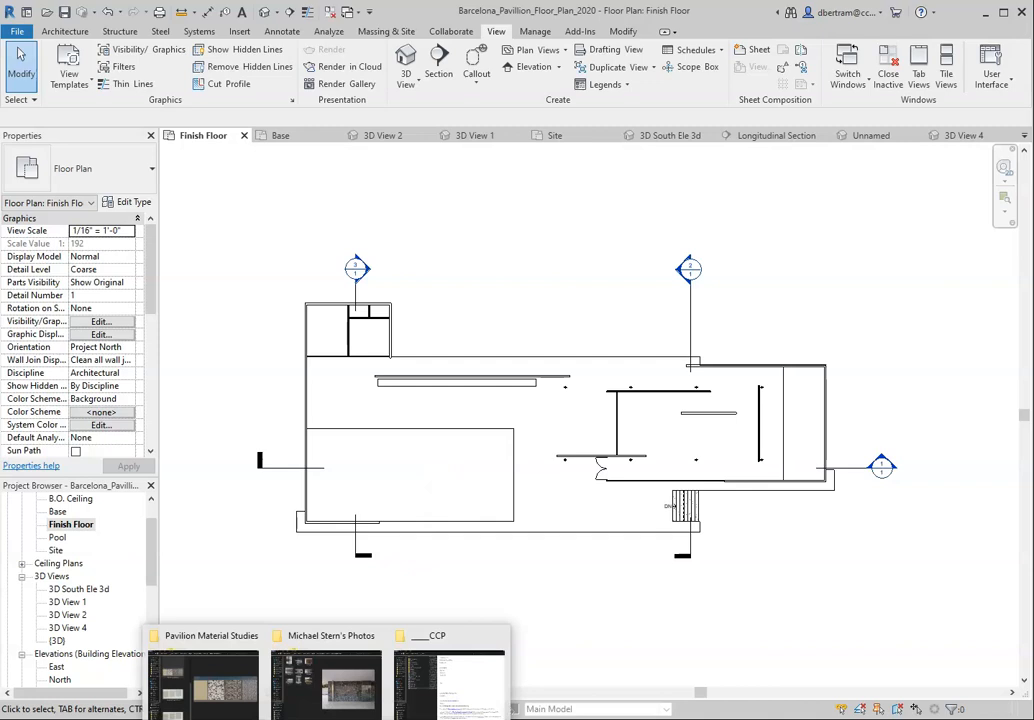
Step: Switch to Chrome and examine the Barcelona Pavilion pool photos for how the water and the stone pool bottom look
{"action": "mouse_move", "coordinate": [257, 712]}
{"action": "left_click", "coordinate": [262, 670]}
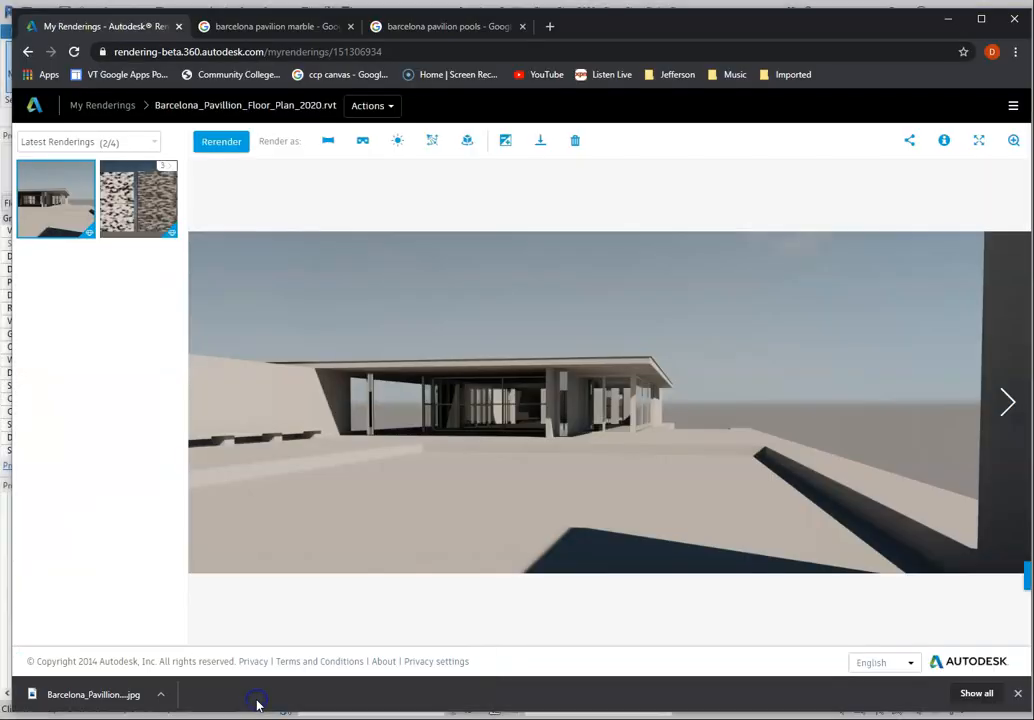
{"action": "left_click", "coordinate": [441, 32]}
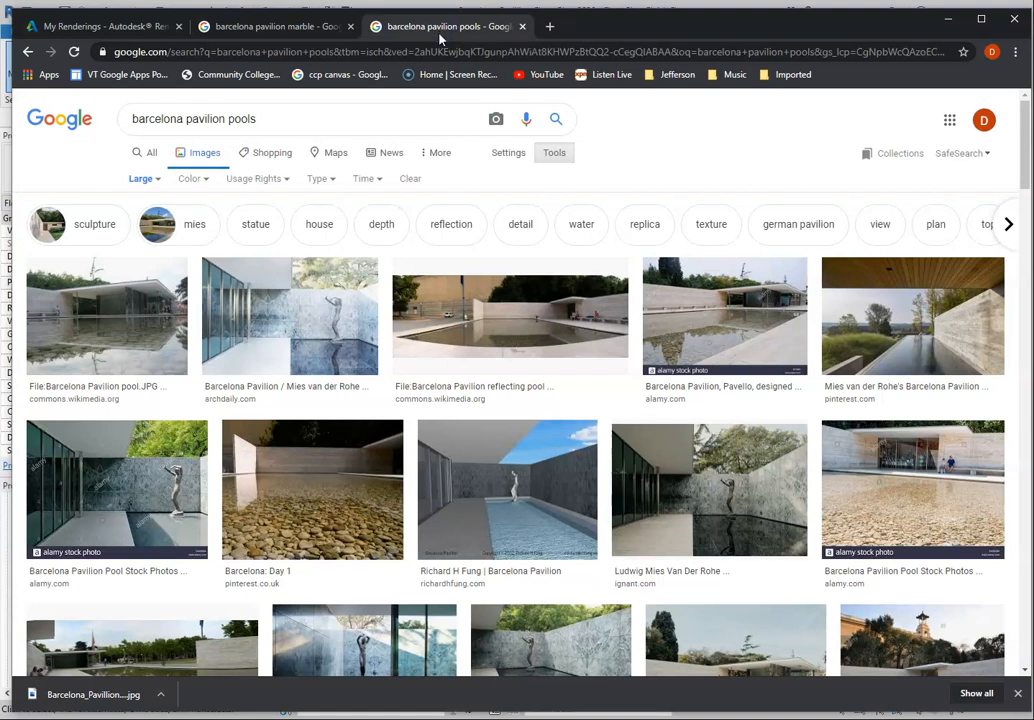
{"action": "left_click", "coordinate": [296, 464]}
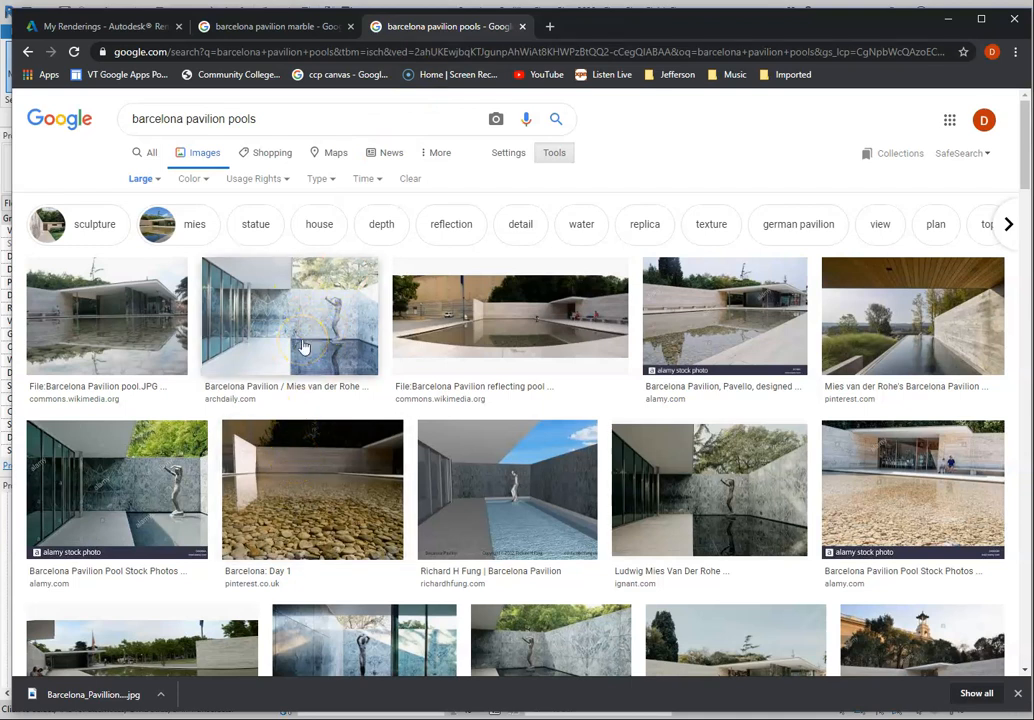
{"action": "left_click", "coordinate": [713, 517]}
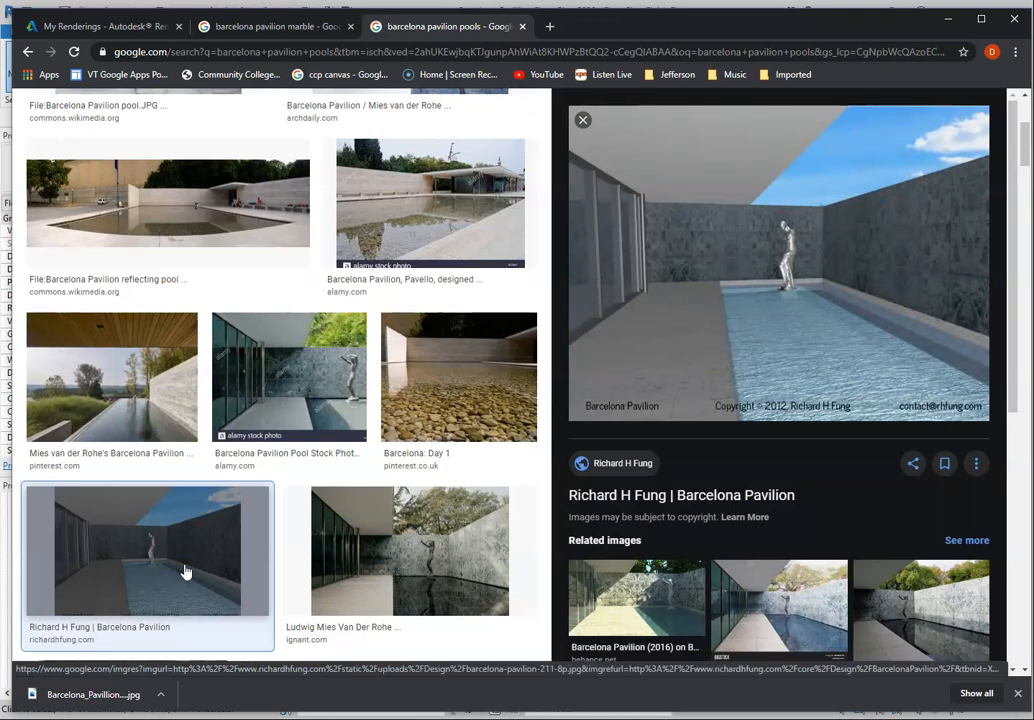
{"action": "left_click", "coordinate": [408, 562]}
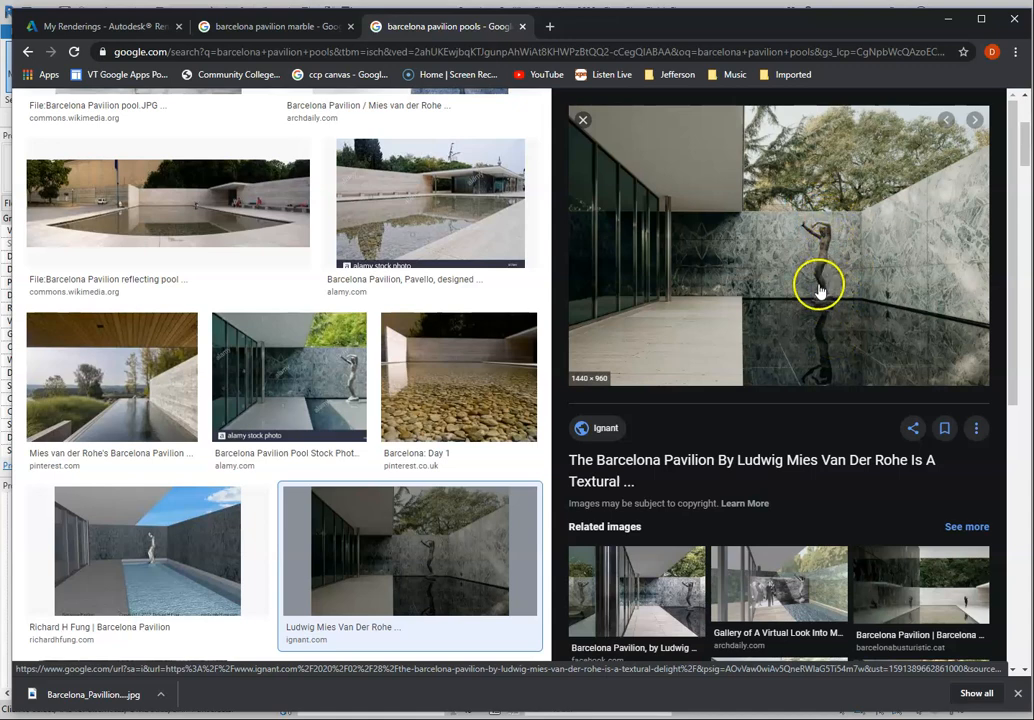
{"action": "left_click", "coordinate": [404, 218]}
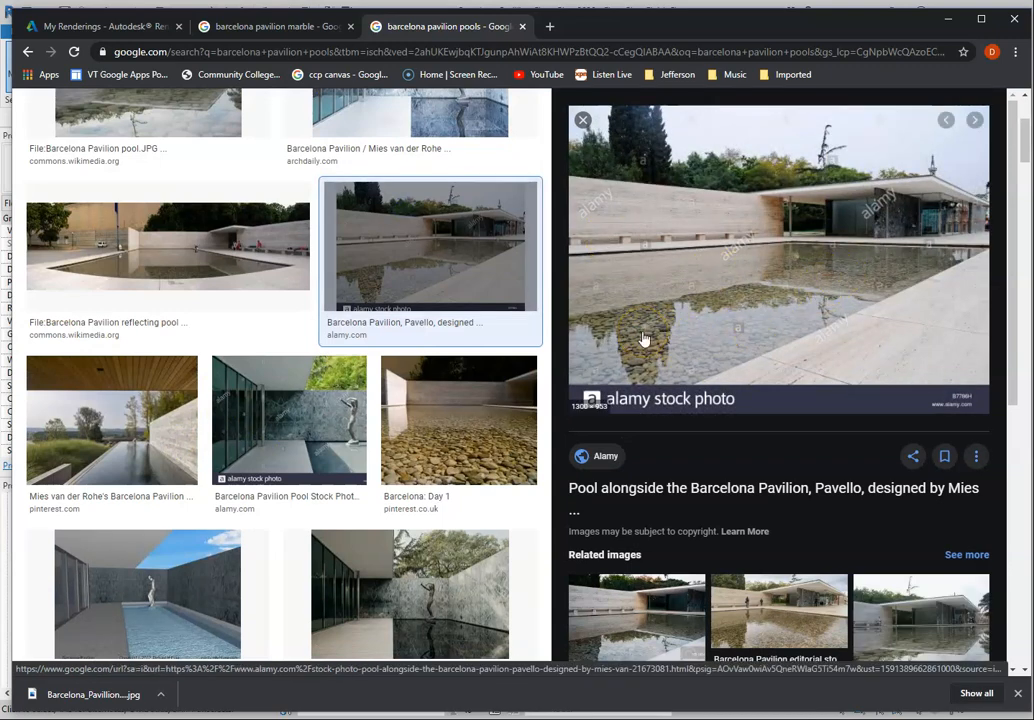
{"action": "left_click", "coordinate": [456, 455]}
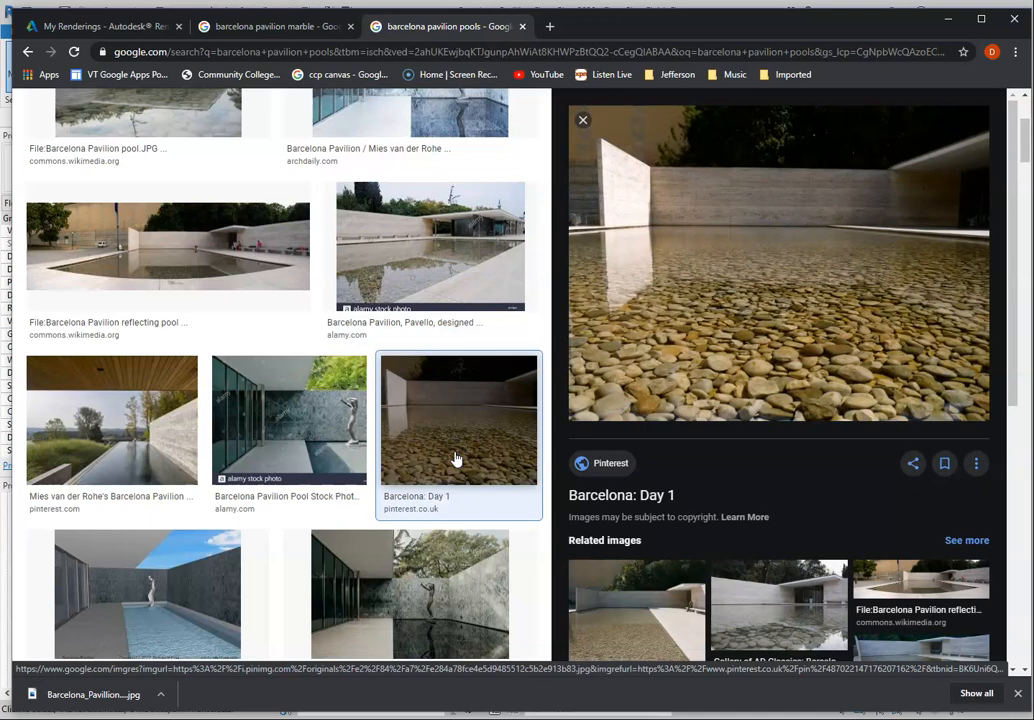
Step: Return to Revit and open the Longitudinal Section view from its section marker in the Finish Floor plan
{"action": "left_click", "coordinate": [950, 19]}
{"action": "scroll", "coordinate": [533, 505], "scroll_direction": "up", "scroll_amount": 1}
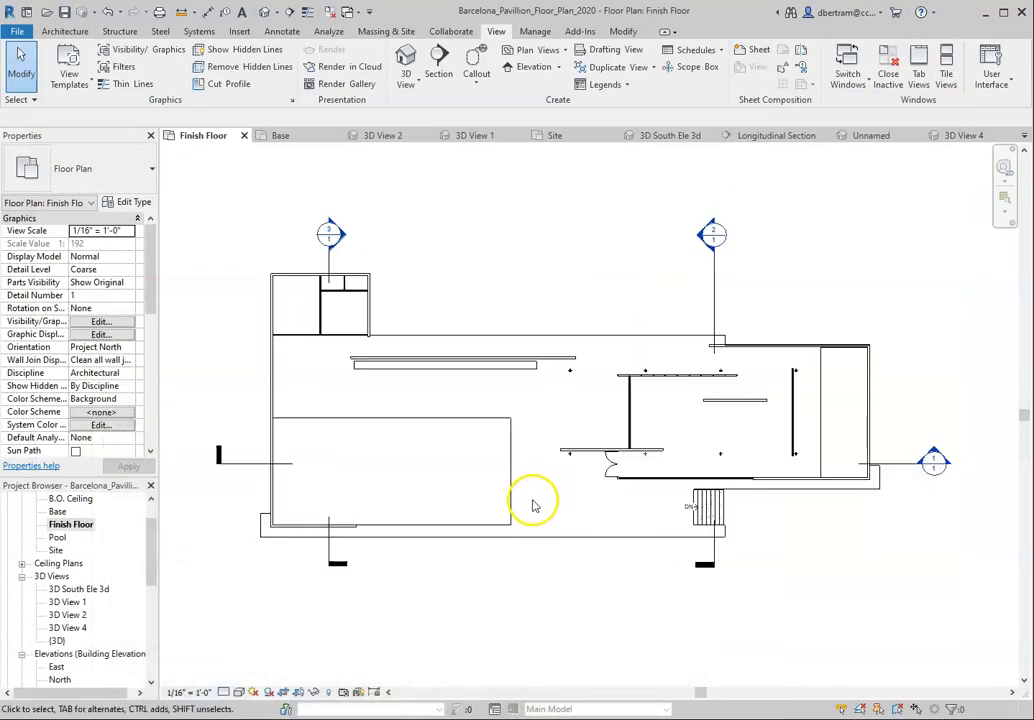
{"action": "double_click", "coordinate": [934, 458]}
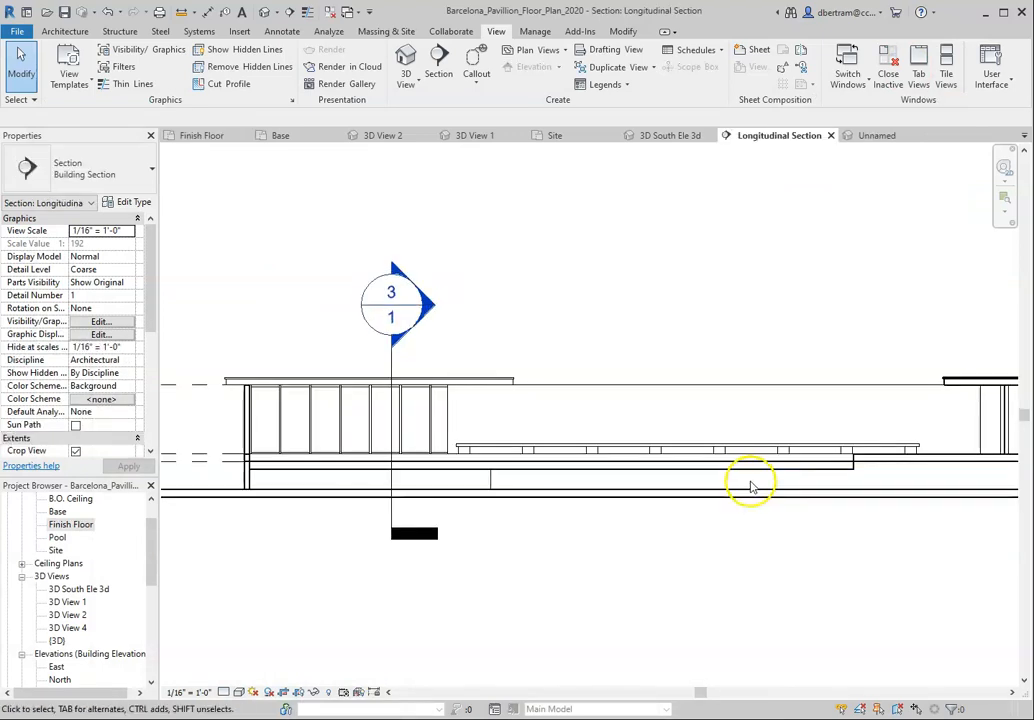
Step: Copy the Generic - 12" pool floor slab straight down by about 1' 4" in the Longitudinal Section
{"action": "left_click", "coordinate": [877, 460]}
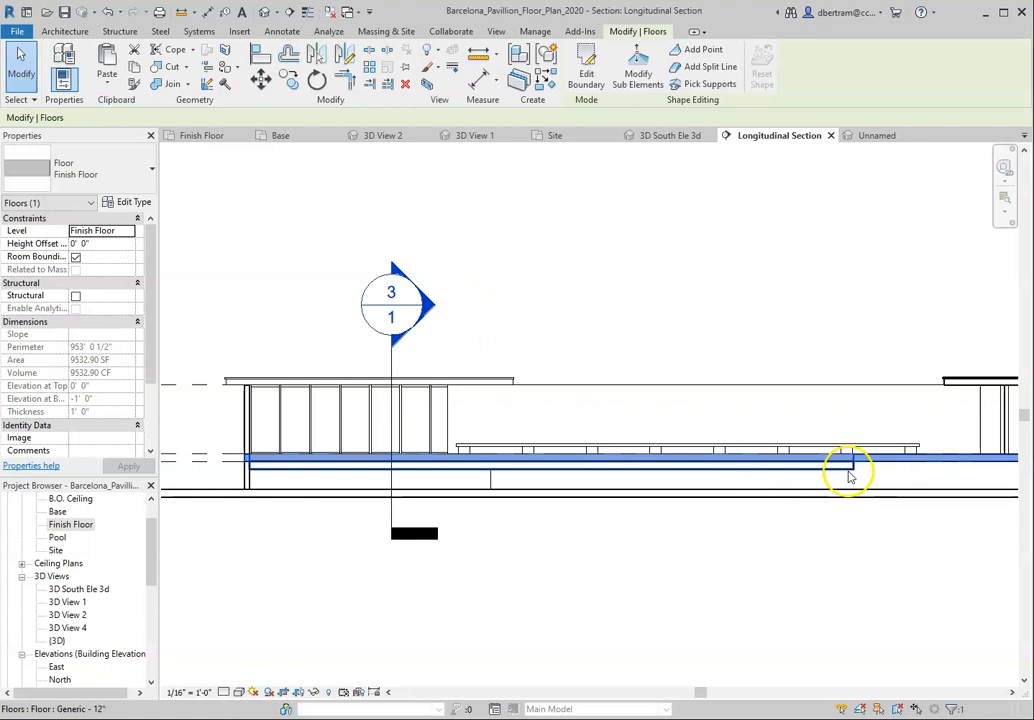
{"action": "left_click", "coordinate": [849, 476]}
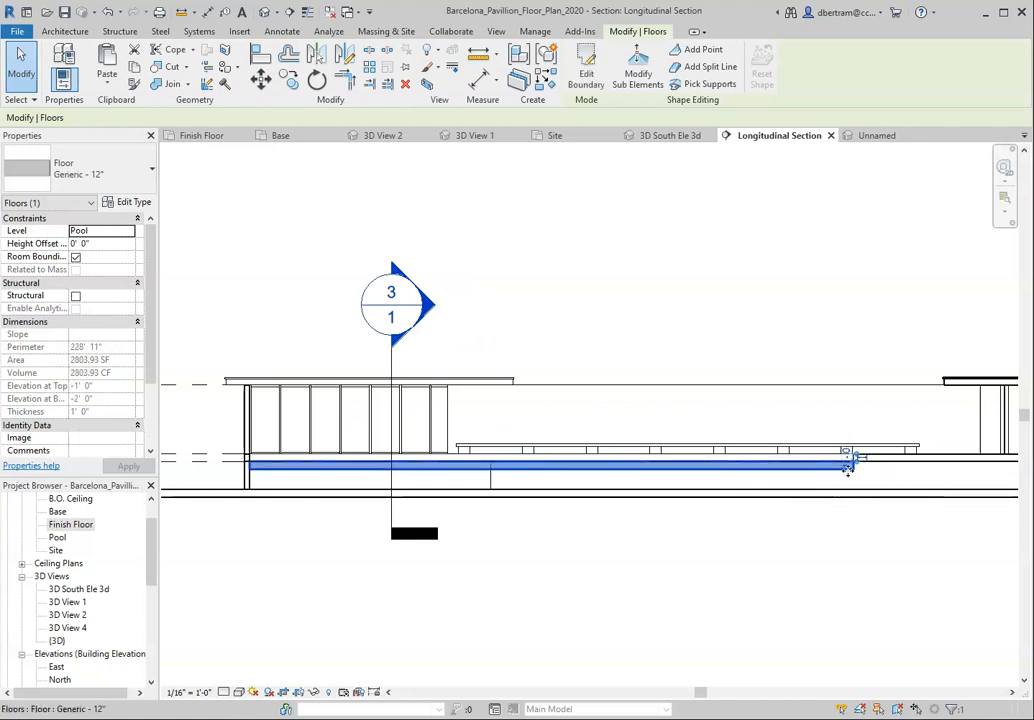
{"action": "left_click_drag", "start_coordinate": [848, 469], "coordinate": [679, 540]}
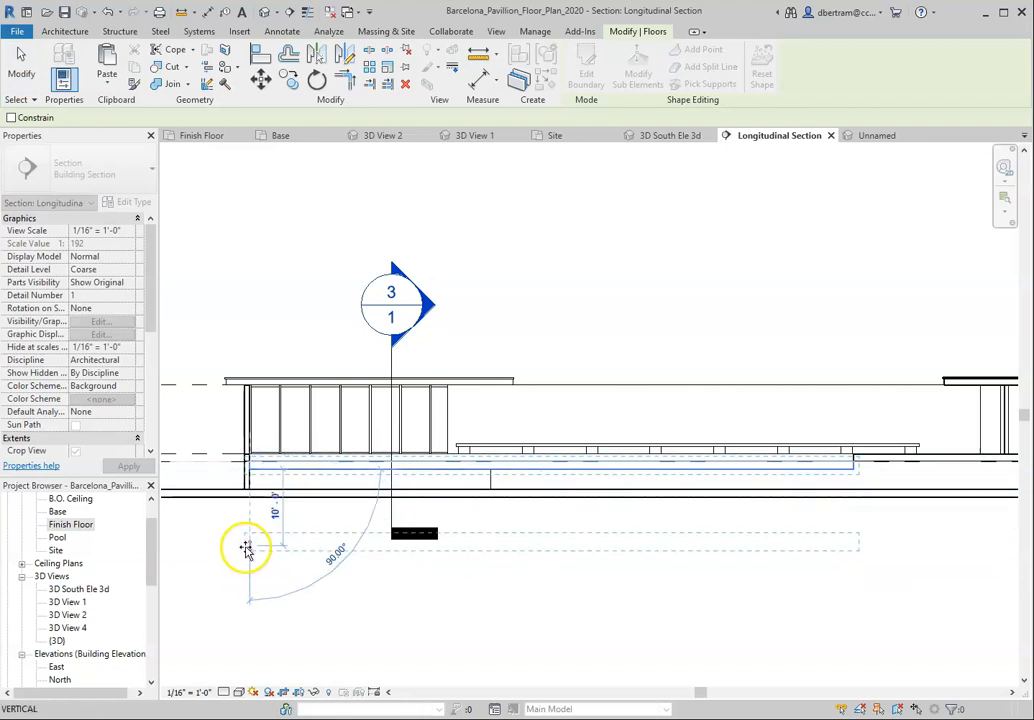
{"action": "scroll", "coordinate": [242, 549], "scroll_direction": "up", "scroll_amount": 2}
{"action": "left_click_drag", "start_coordinate": [249, 530], "coordinate": [246, 472]}
{"action": "scroll", "coordinate": [265, 425], "scroll_direction": "up", "scroll_amount": 2}
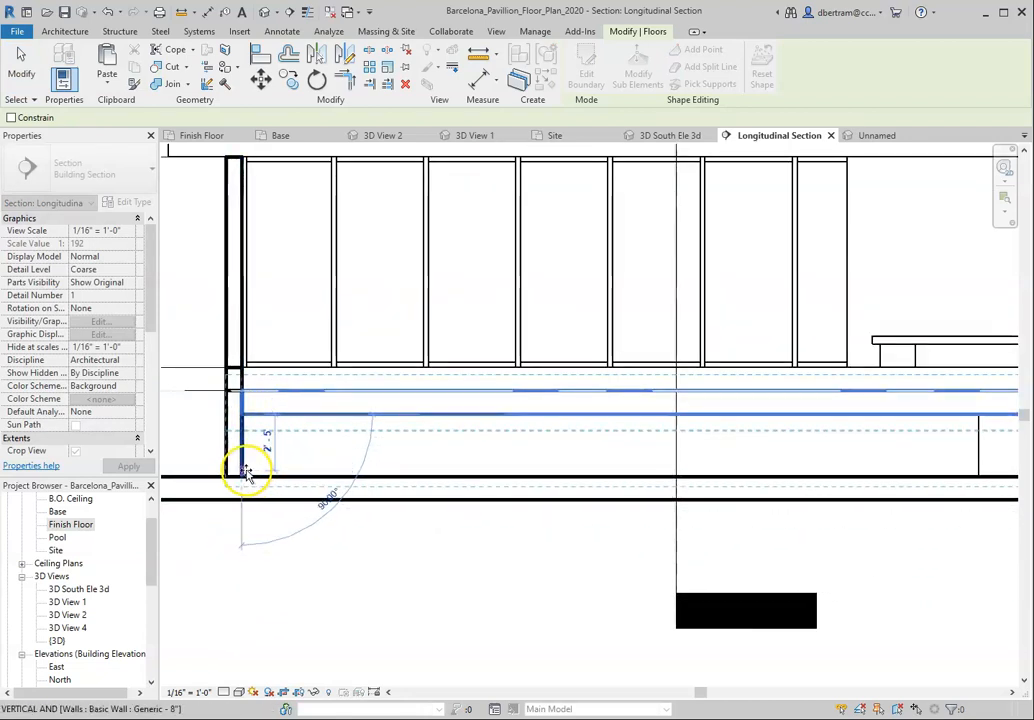
{"action": "scroll", "coordinate": [245, 472], "scroll_direction": "up", "scroll_amount": 3}
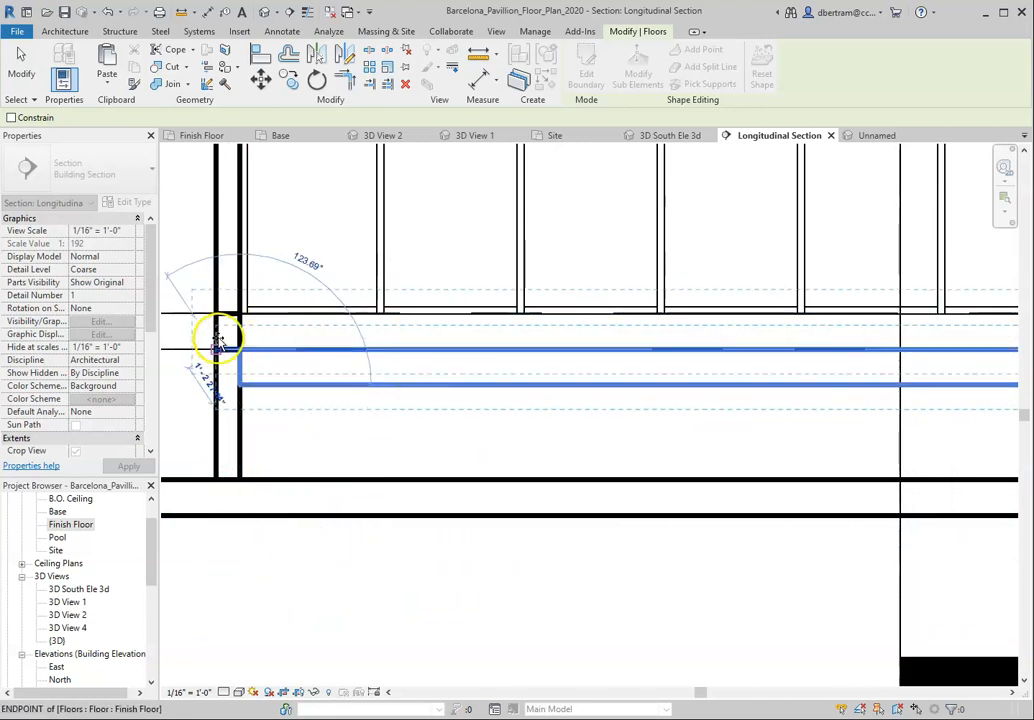
{"action": "left_click", "coordinate": [282, 624]}
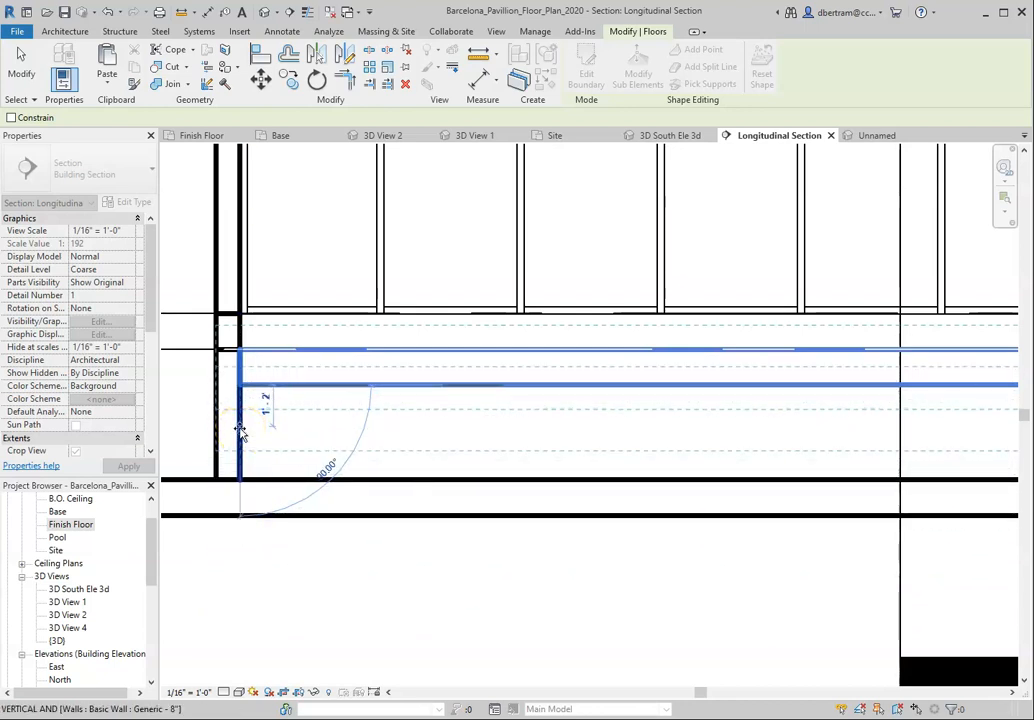
{"action": "left_click", "coordinate": [241, 429]}
{"action": "left_click", "coordinate": [240, 435]}
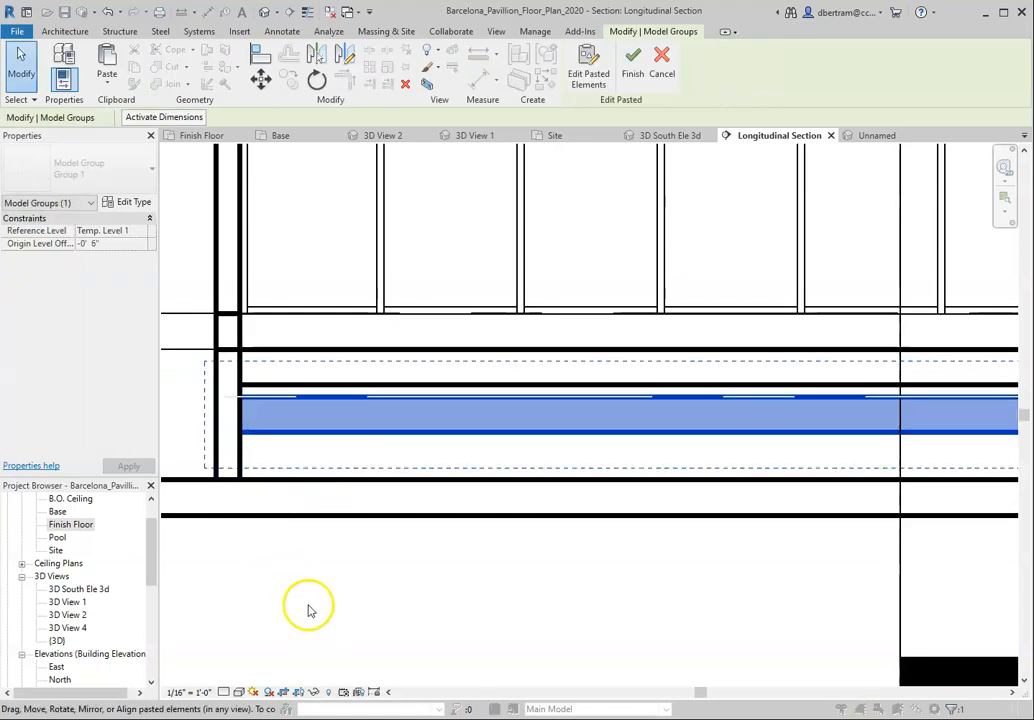
{"action": "left_click", "coordinate": [308, 603]}
Step: Move the copied slab up against the underside of the original pool slab, at a height offset of -1' 0"
{"action": "left_click", "coordinate": [316, 435]}
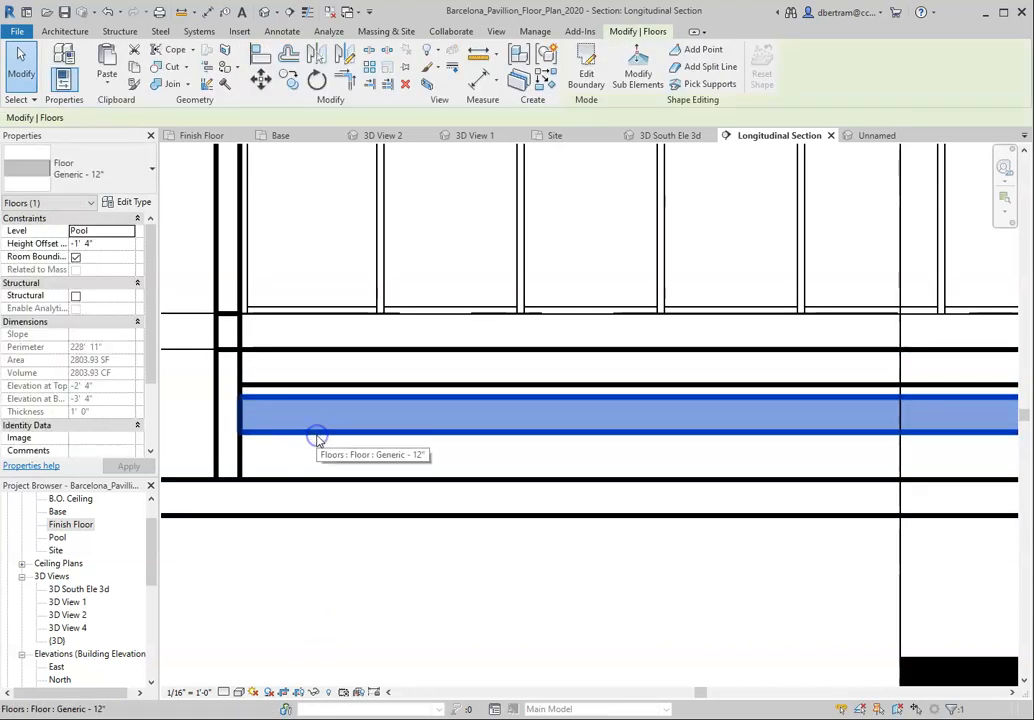
{"action": "left_click_drag", "start_coordinate": [318, 441], "coordinate": [312, 355]}
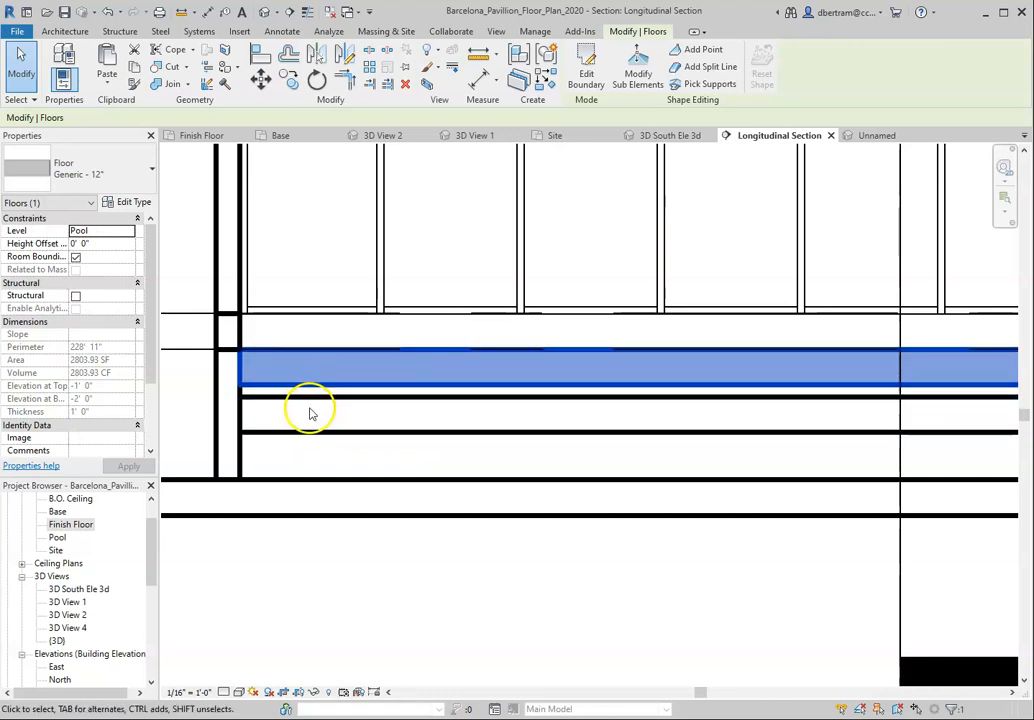
{"action": "key", "text": "ctrl+z"}
{"action": "left_click_drag", "start_coordinate": [304, 434], "coordinate": [302, 451]}
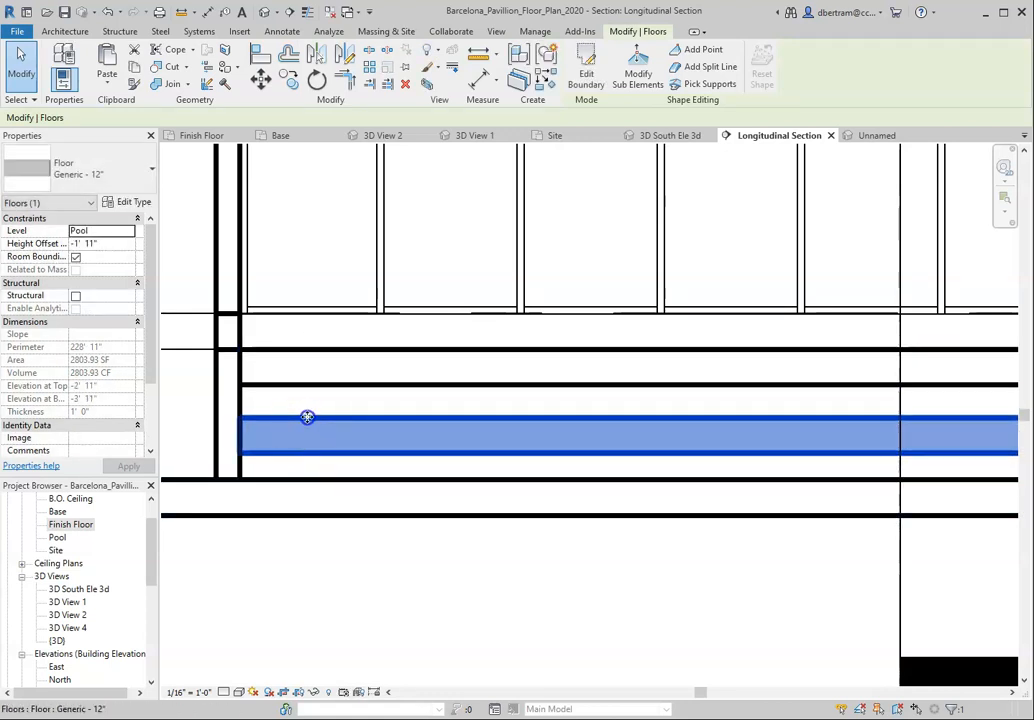
{"action": "left_click_drag", "start_coordinate": [307, 402], "coordinate": [305, 385]}
Step: Inspect how the two stacked pool slabs meet each other and the adjoining walls at both ends of the pool
{"action": "scroll", "coordinate": [233, 402], "scroll_direction": "up", "scroll_amount": 5}
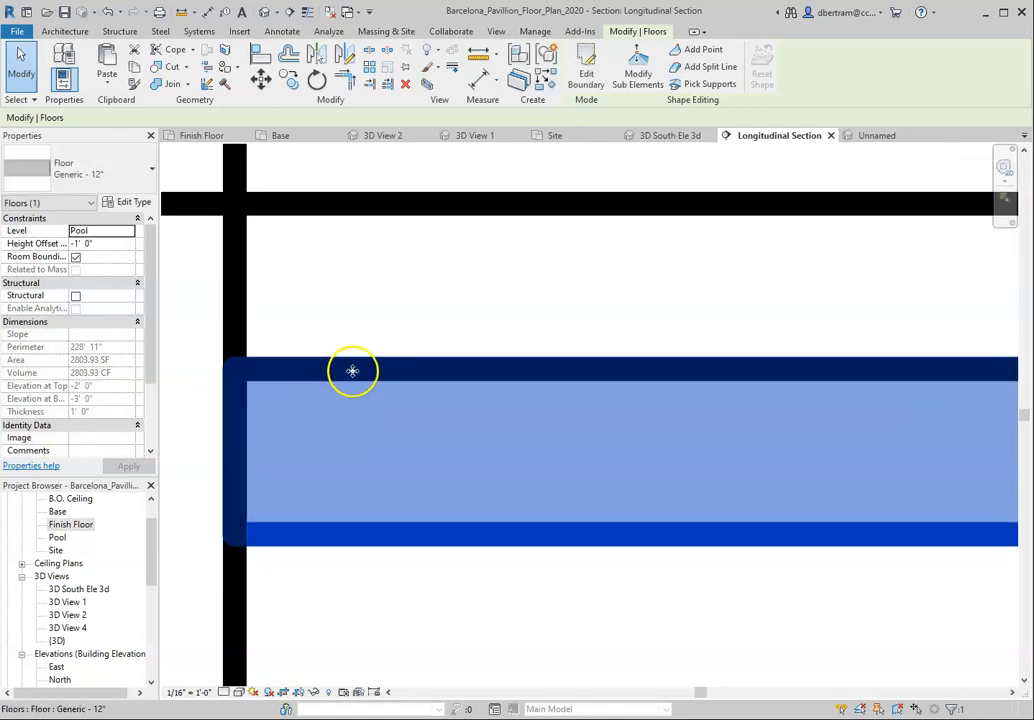
{"action": "left_click", "coordinate": [376, 217]}
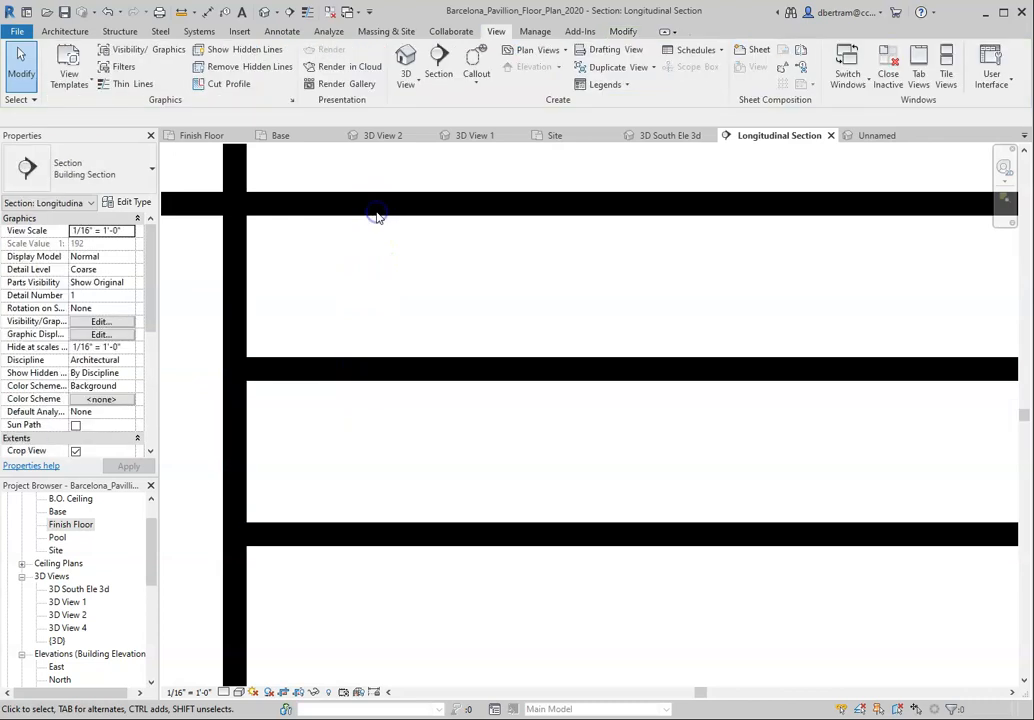
{"action": "left_click", "coordinate": [383, 305]}
{"action": "scroll", "coordinate": [395, 489], "scroll_direction": "down", "scroll_amount": 4}
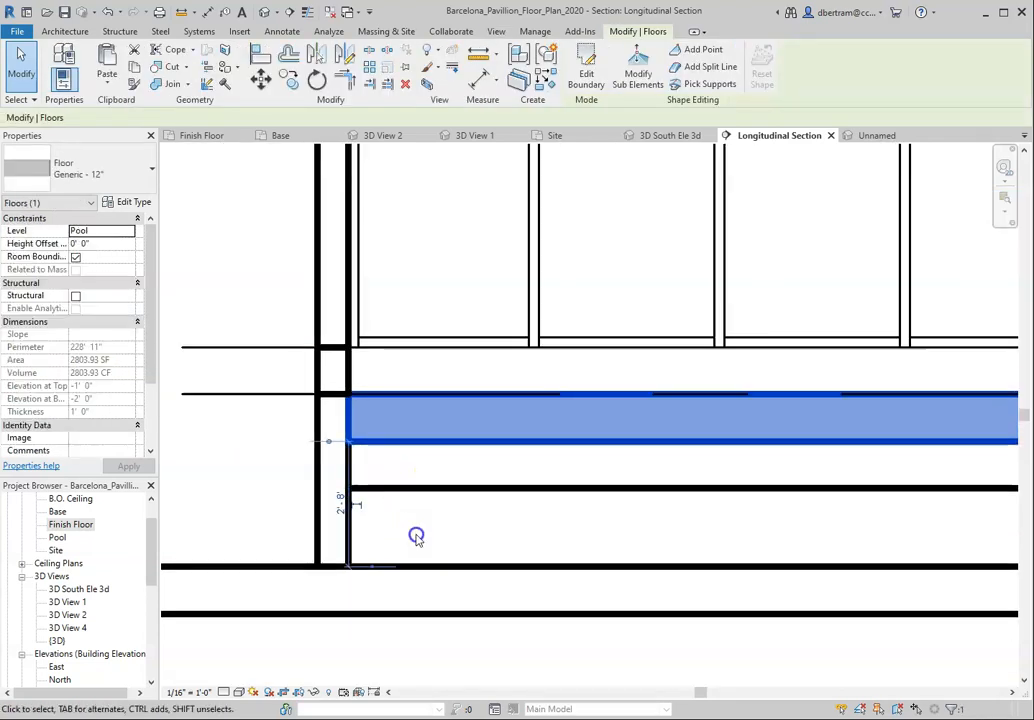
{"action": "left_click", "coordinate": [260, 516]}
{"action": "scroll", "coordinate": [300, 520], "scroll_direction": "down", "scroll_amount": 5}
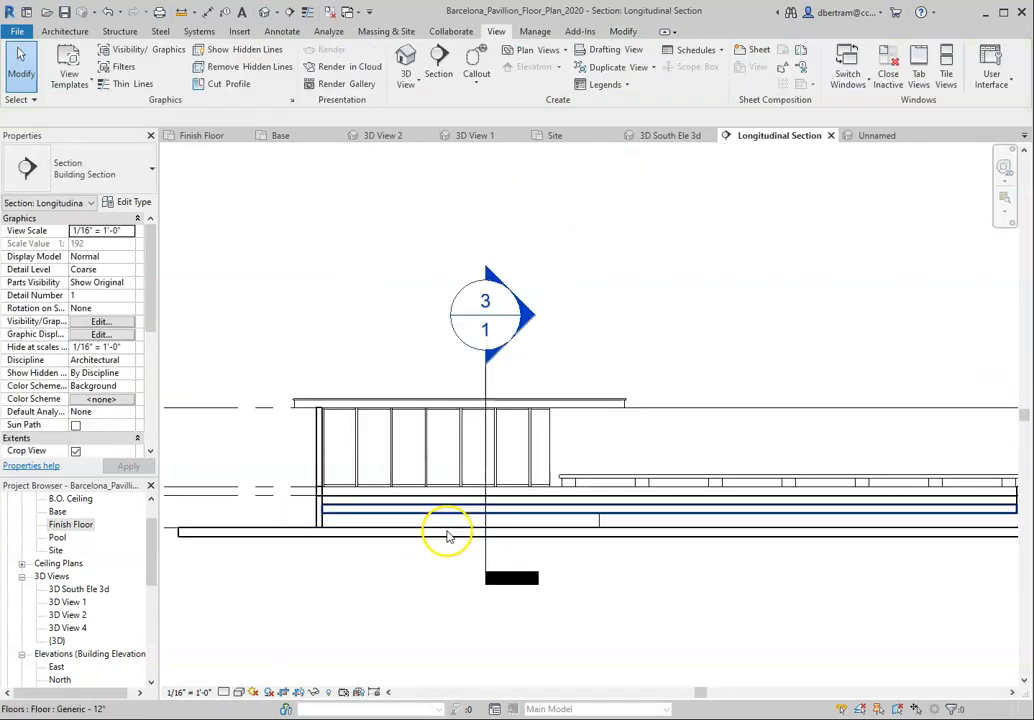
{"action": "scroll", "coordinate": [997, 535], "scroll_direction": "up", "scroll_amount": 8}
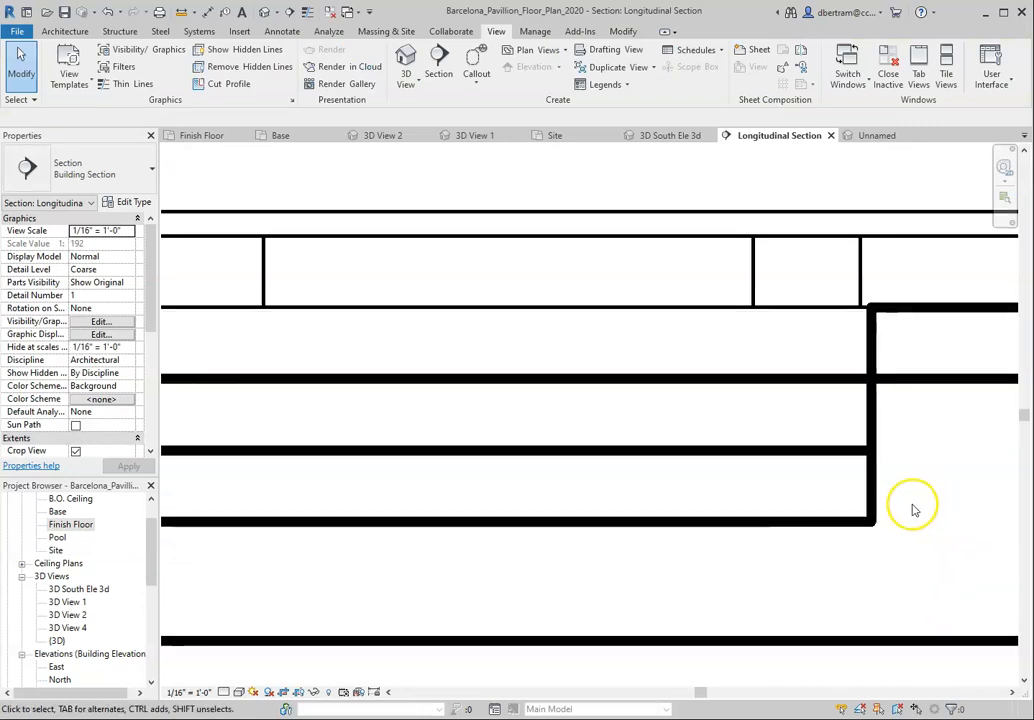
{"action": "scroll", "coordinate": [905, 520], "scroll_direction": "down", "scroll_amount": 6}
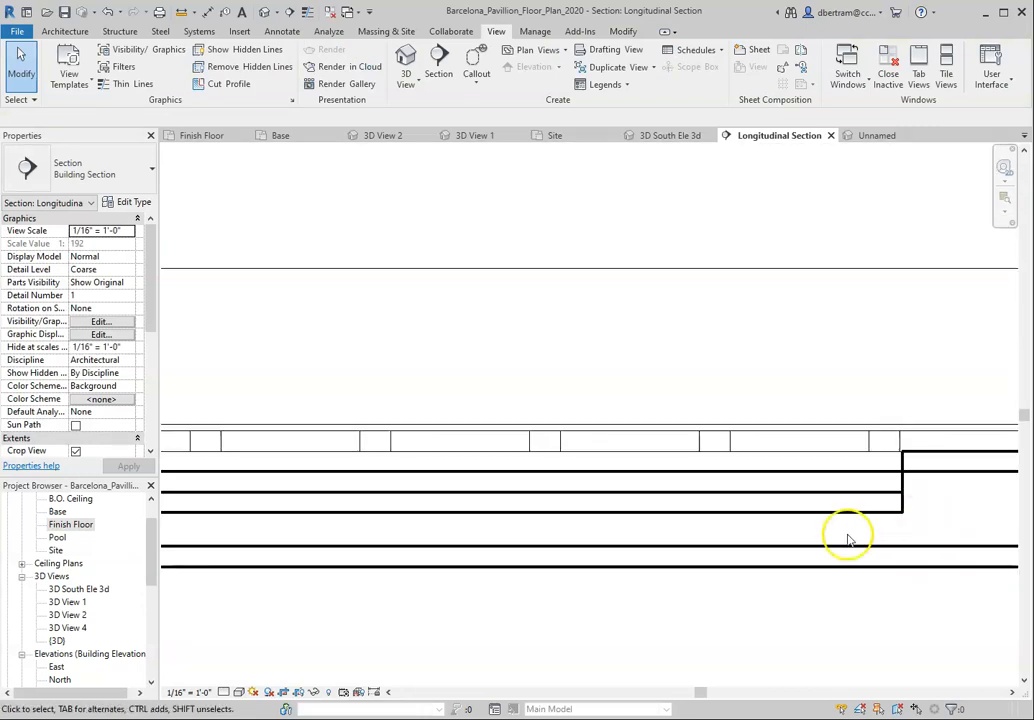
Step: Open Tranverse Section 1 from its section marker and check both pool slabs against the pool edges
{"action": "double_click", "coordinate": [386, 329]}
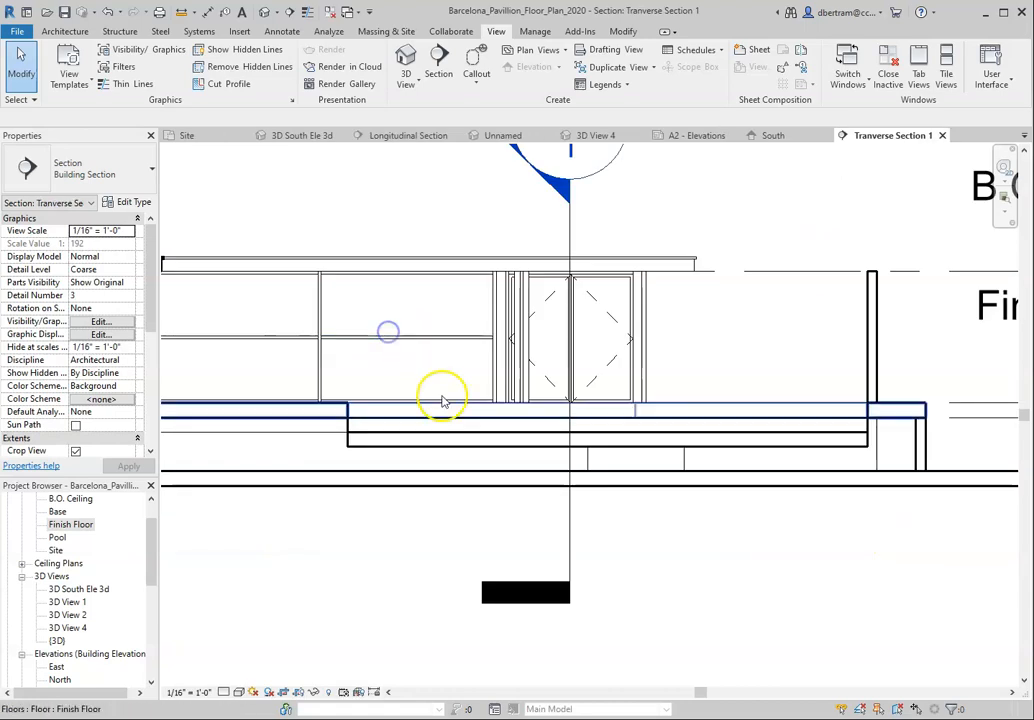
{"action": "scroll", "coordinate": [366, 463], "scroll_direction": "up", "scroll_amount": 4}
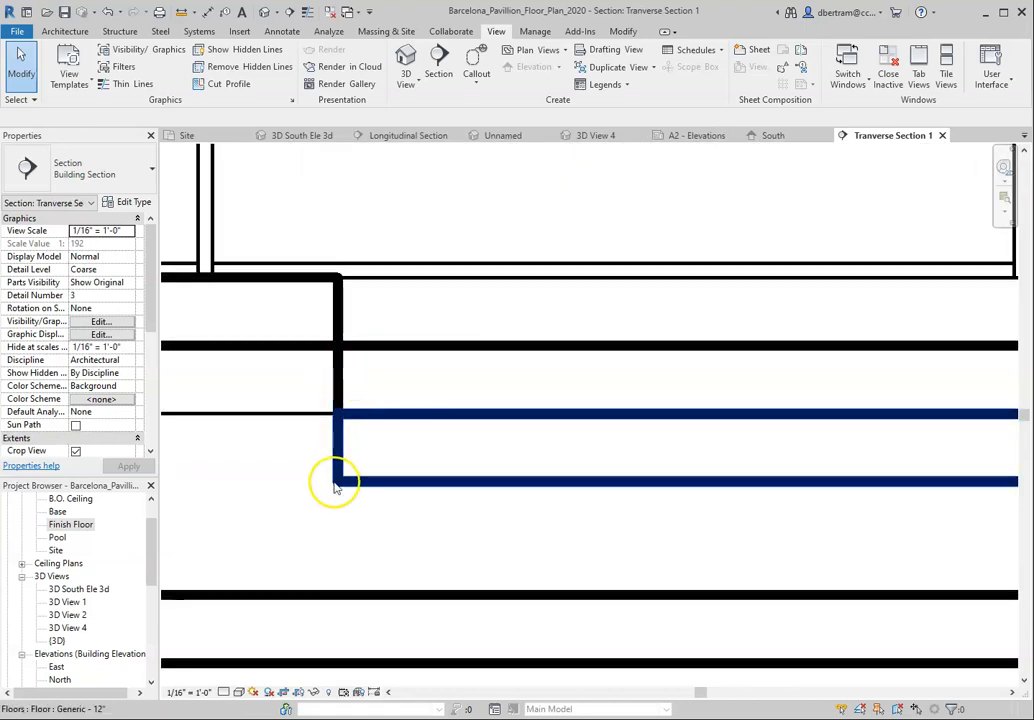
{"action": "scroll", "coordinate": [339, 485], "scroll_direction": "down", "scroll_amount": 2}
{"action": "scroll", "coordinate": [310, 463], "scroll_direction": "down", "scroll_amount": 3}
{"action": "scroll", "coordinate": [725, 496], "scroll_direction": "up", "scroll_amount": 4}
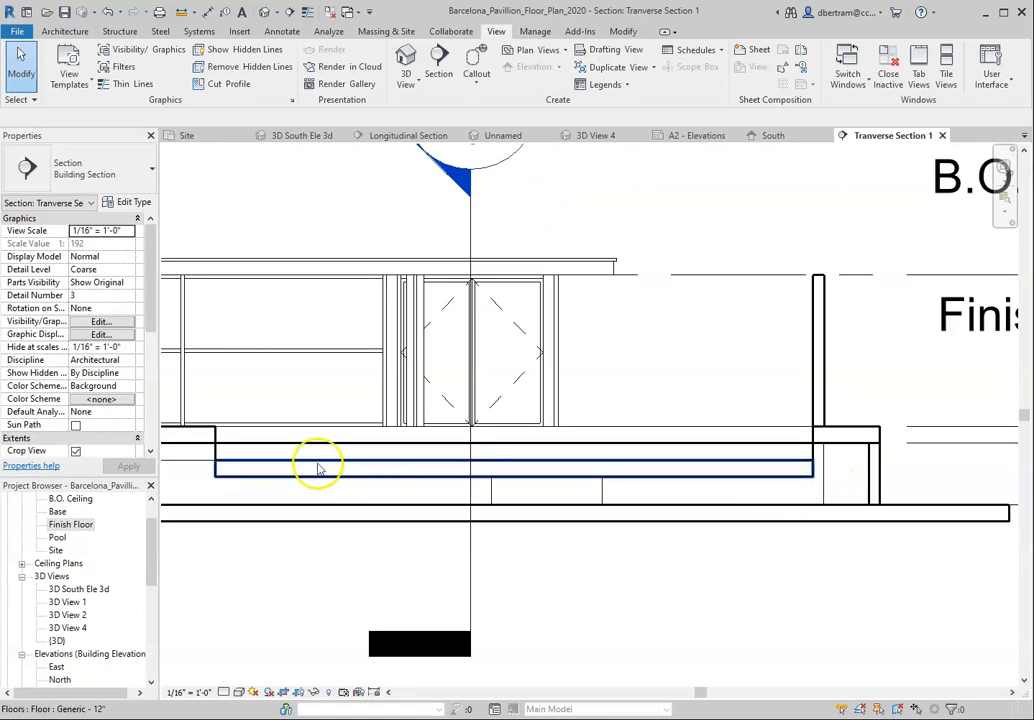
{"action": "scroll", "coordinate": [198, 492], "scroll_direction": "up", "scroll_amount": 3}
{"action": "left_click", "coordinate": [238, 414]}
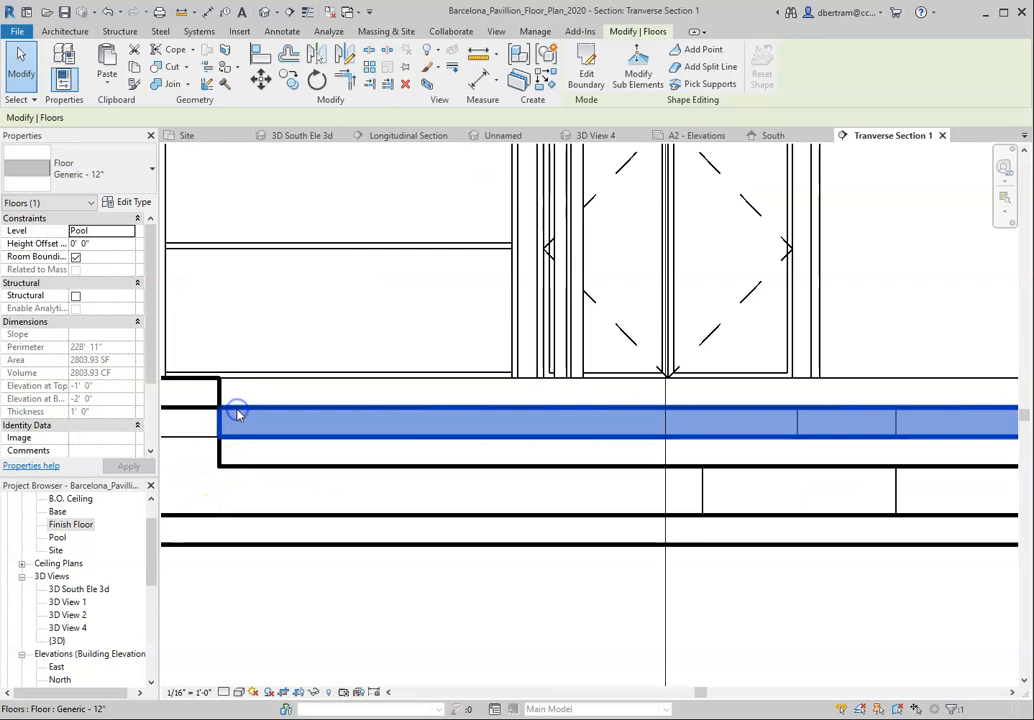
{"action": "left_click", "coordinate": [238, 452]}
Step: Duplicate the upper pool slab's floor type as Large Pool Water and apply it to that slab
{"action": "left_click", "coordinate": [261, 414]}
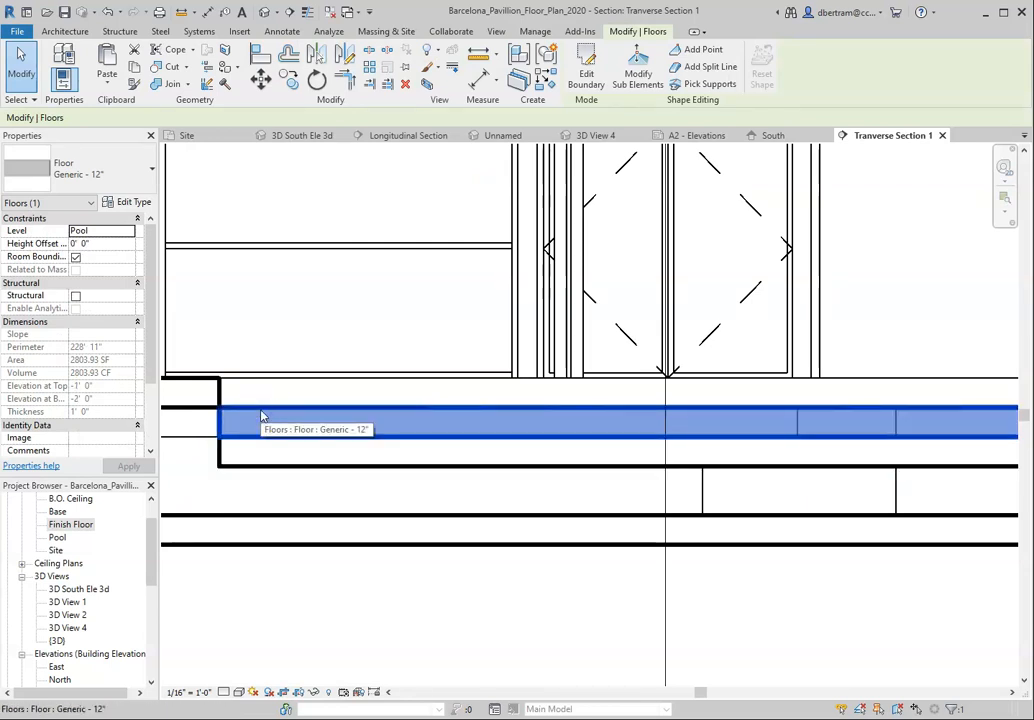
{"action": "left_click", "coordinate": [133, 202]}
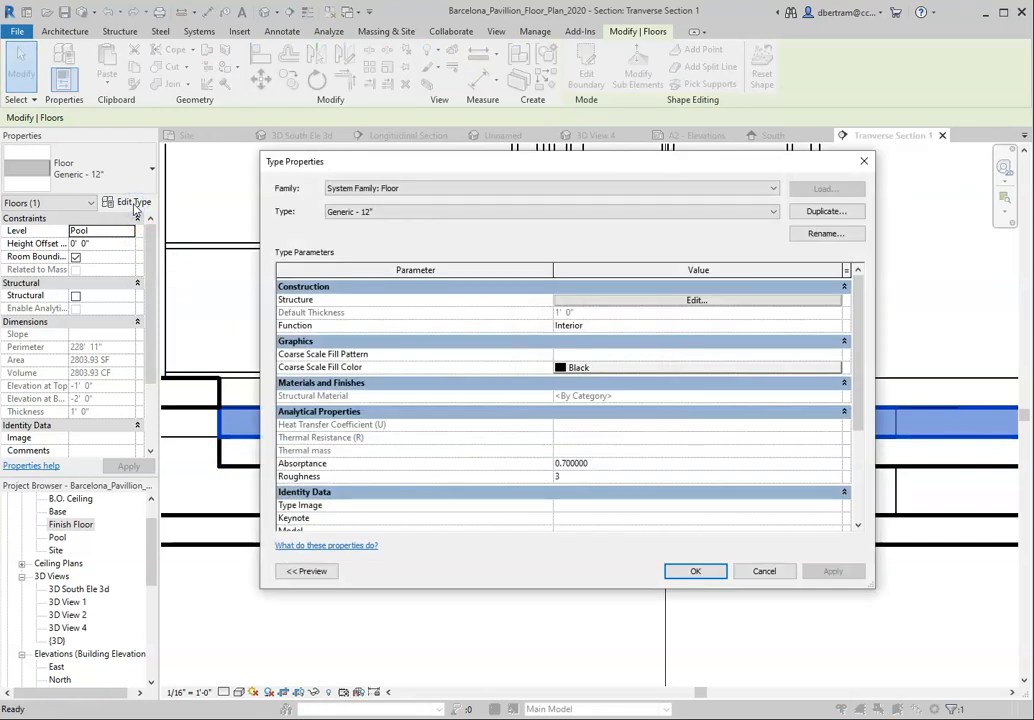
{"action": "left_click", "coordinate": [852, 212]}
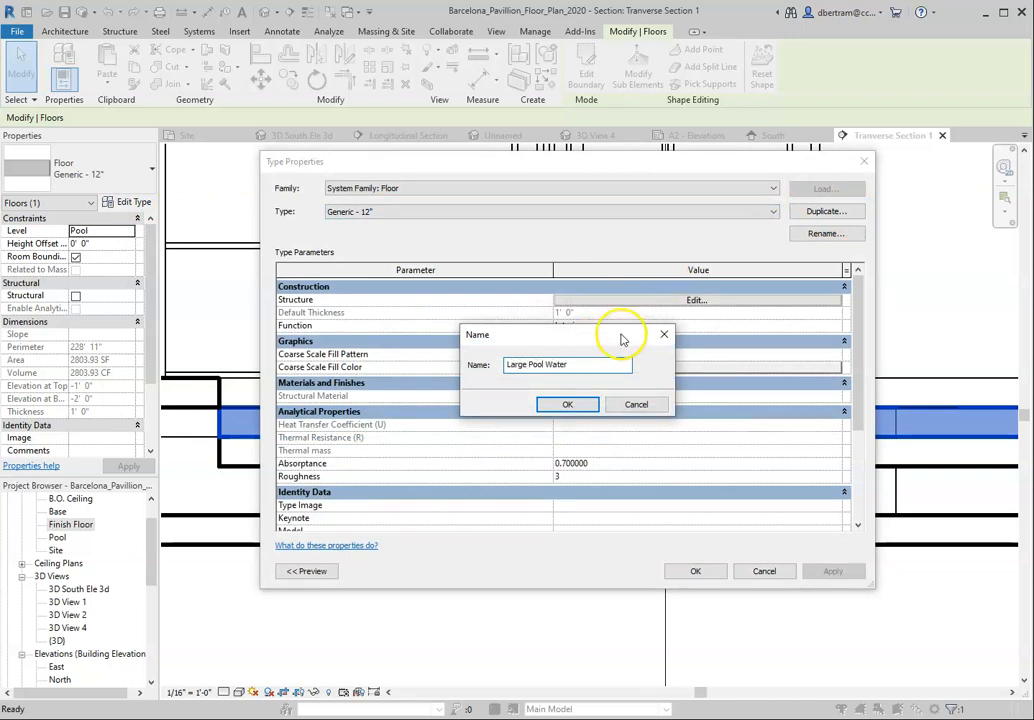
{"action": "left_click", "coordinate": [568, 406]}
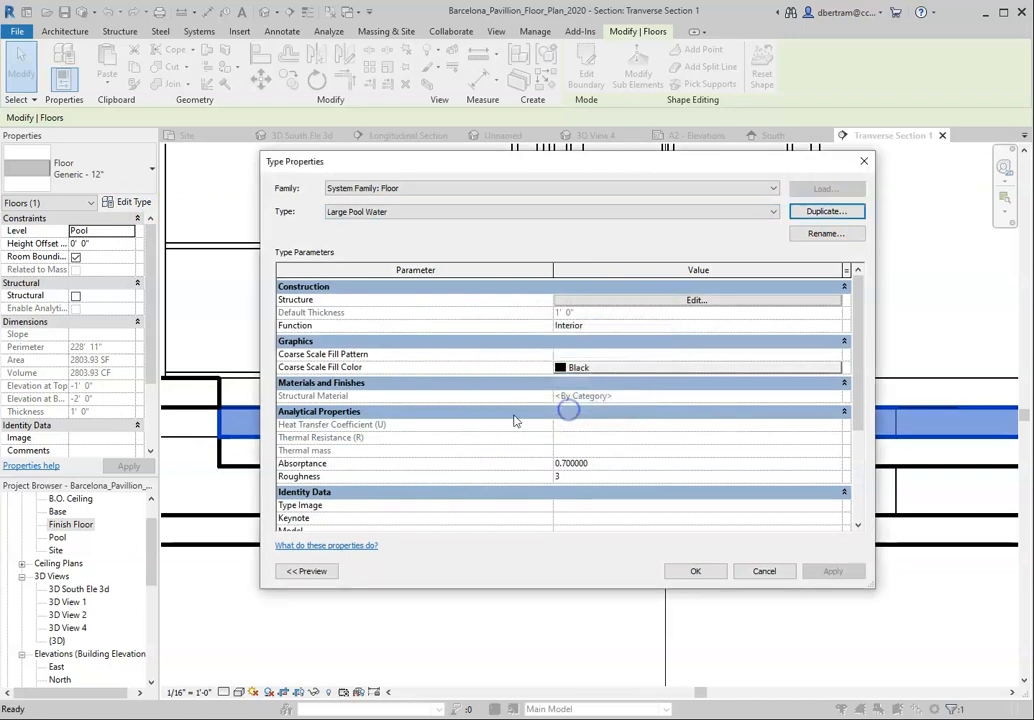
{"action": "left_click", "coordinate": [694, 571]}
Step: Duplicate the lower pool slab's floor type as Stone Base for Large Pool and apply it to that slab
{"action": "left_click", "coordinate": [392, 467]}
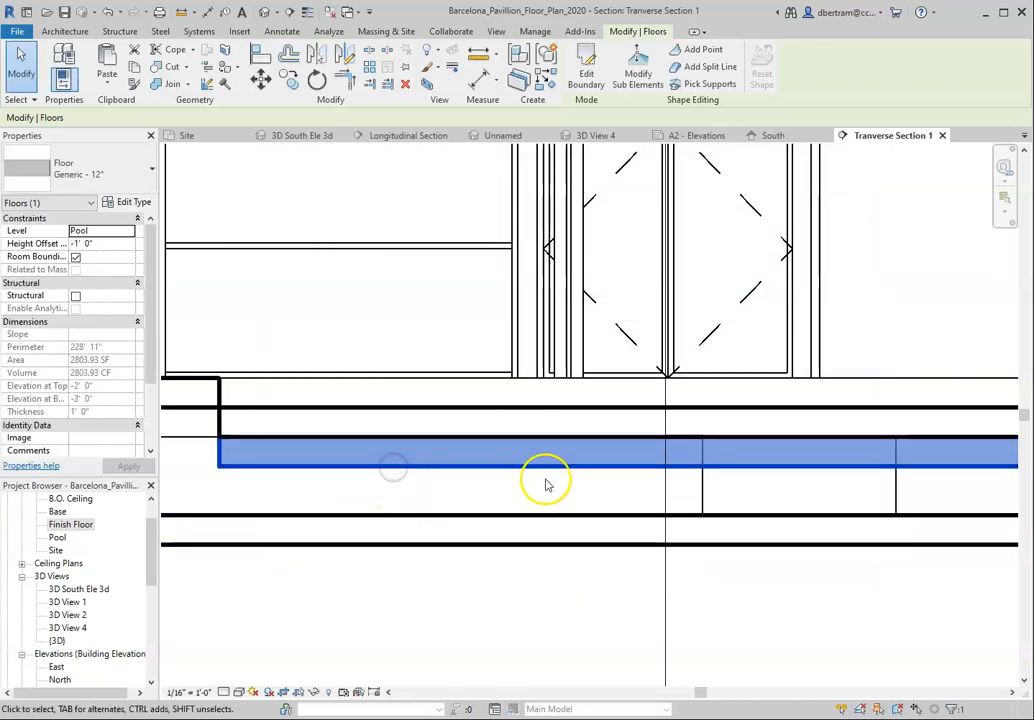
{"action": "left_click", "coordinate": [131, 202]}
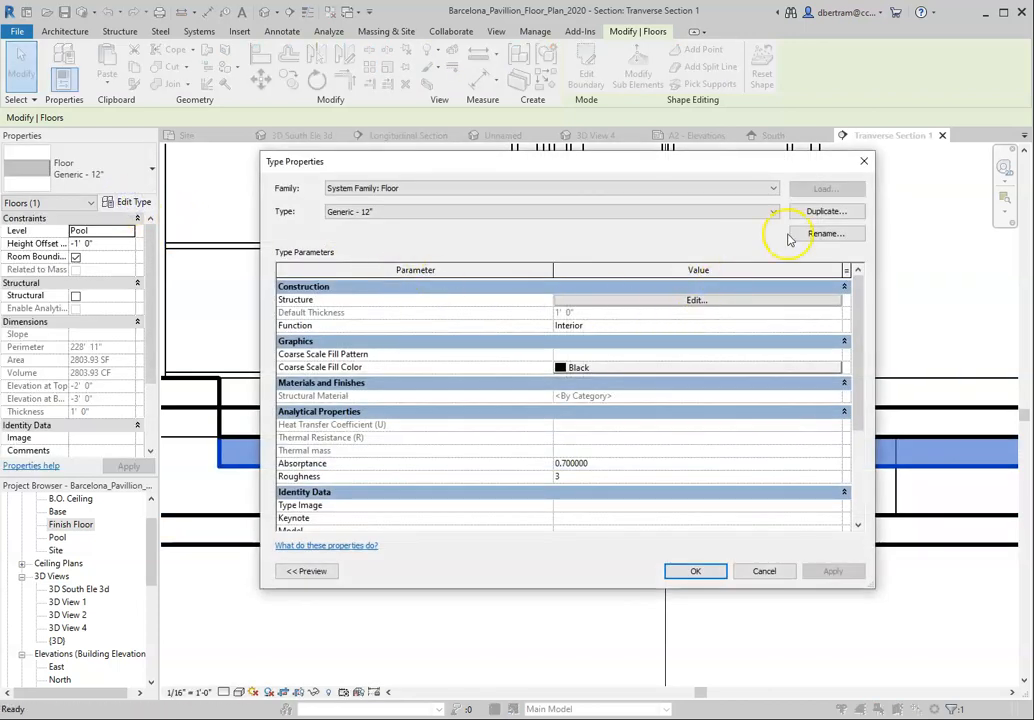
{"action": "left_click", "coordinate": [822, 213]}
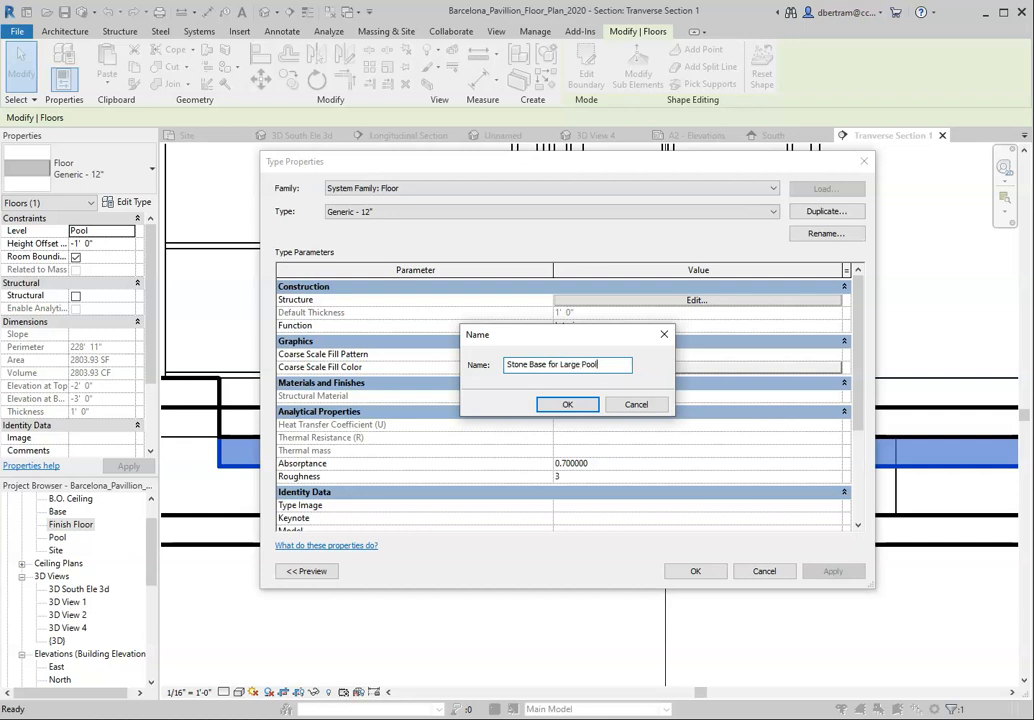
{"action": "left_click", "coordinate": [684, 572]}
Step: Open the material selection for the structure layer of the upper slab's Large Pool Water floor type
{"action": "left_click", "coordinate": [281, 408]}
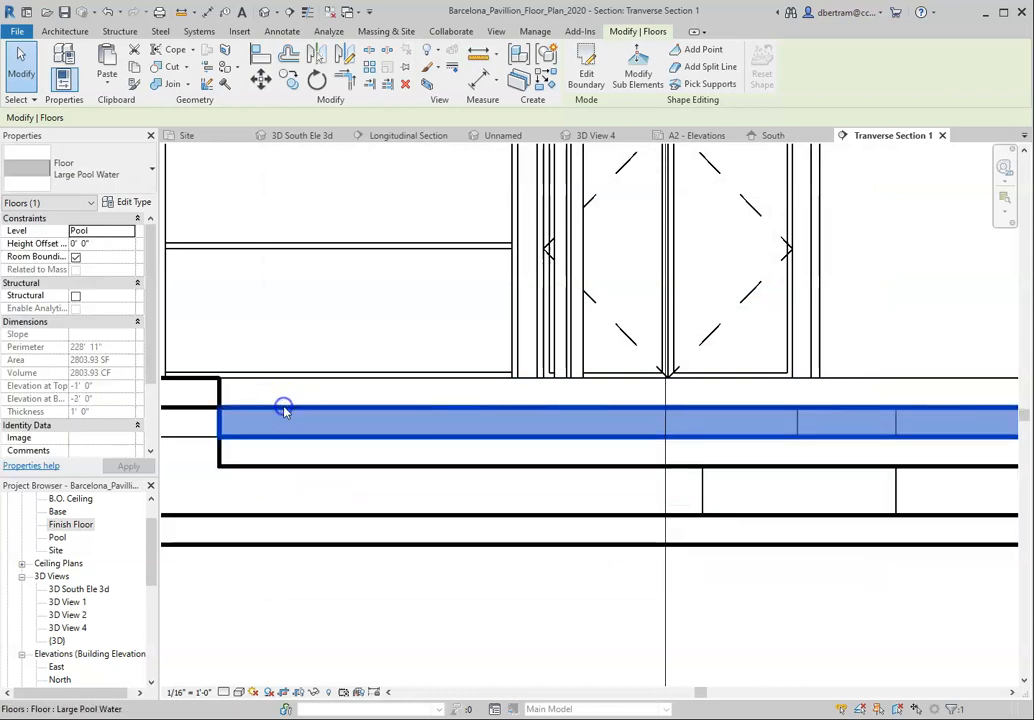
{"action": "left_click", "coordinate": [121, 203]}
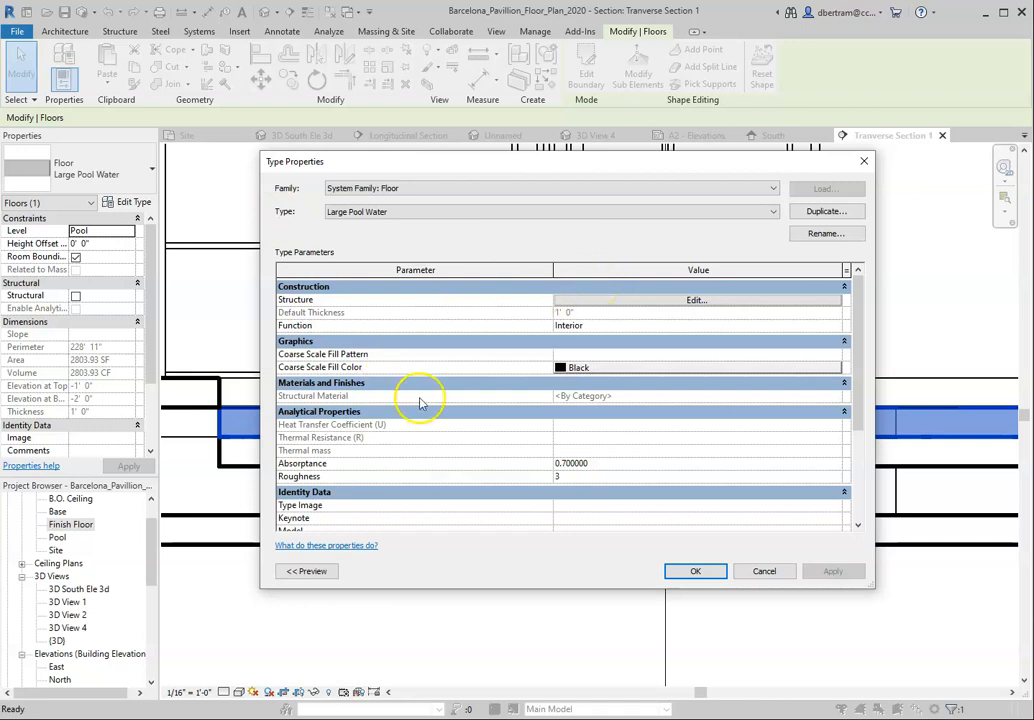
{"action": "left_click", "coordinate": [695, 301]}
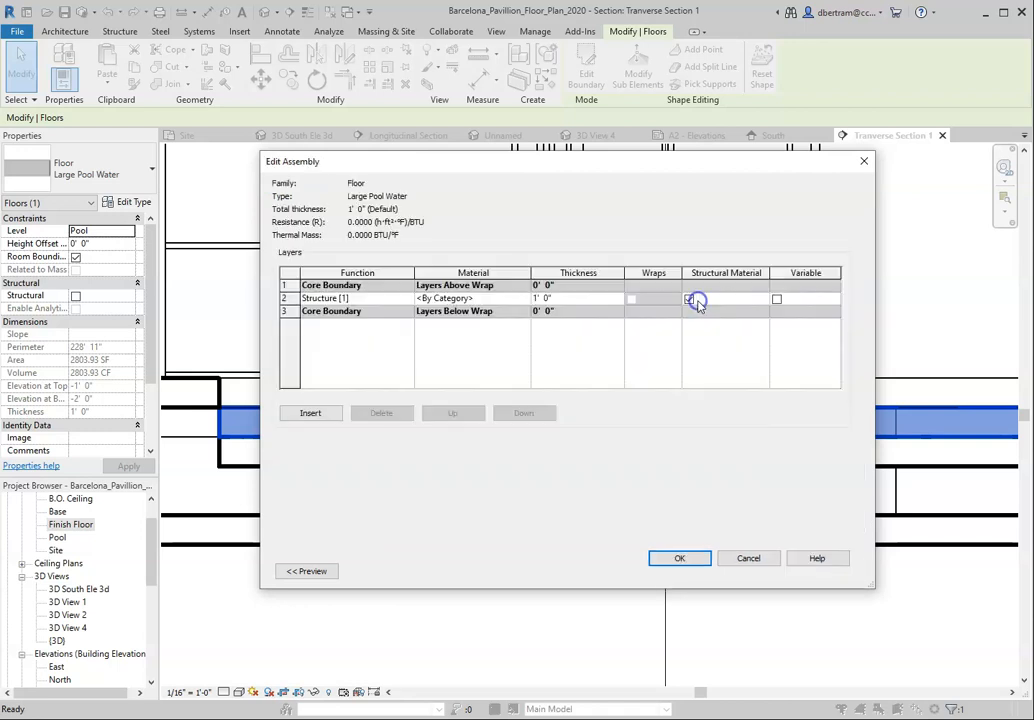
{"action": "left_click", "coordinate": [494, 305]}
{"action": "left_click", "coordinate": [526, 300]}
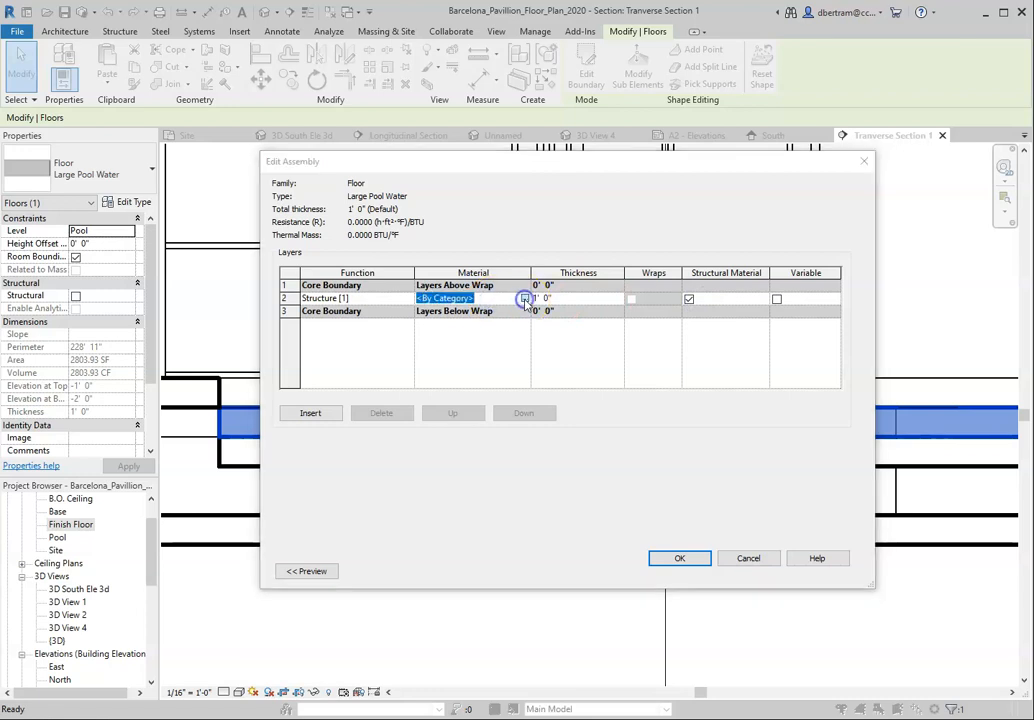
{"action": "scroll", "coordinate": [208, 554], "scroll_direction": "down", "scroll_amount": 1}
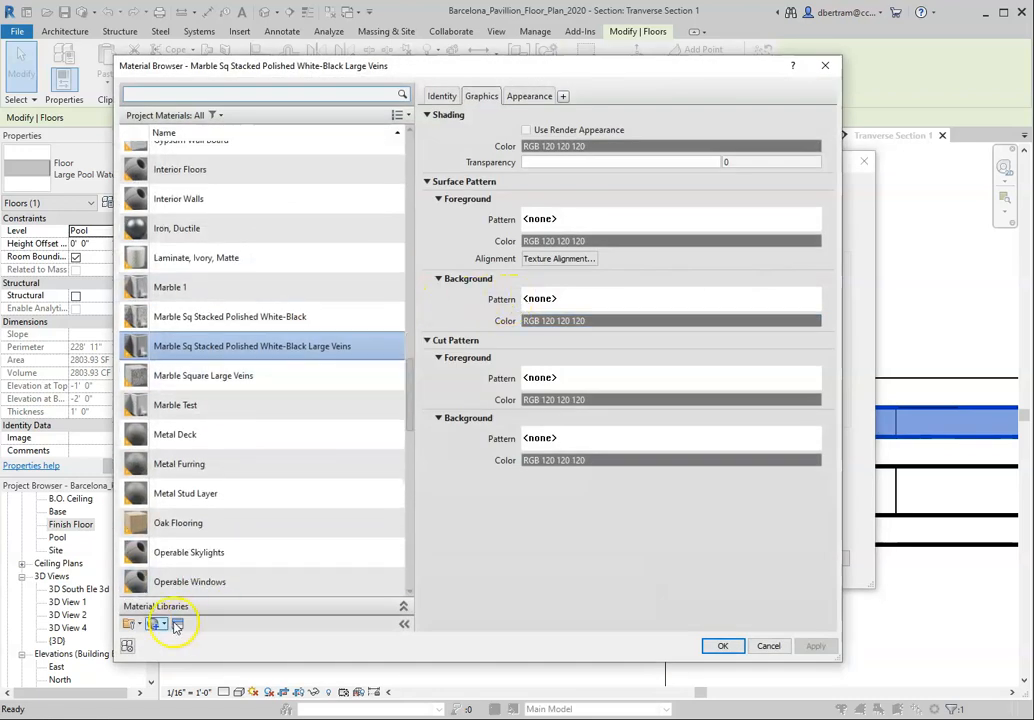
Step: Create a new project material and name it Water
{"action": "left_click", "coordinate": [155, 623]}
{"action": "left_click", "coordinate": [170, 637]}
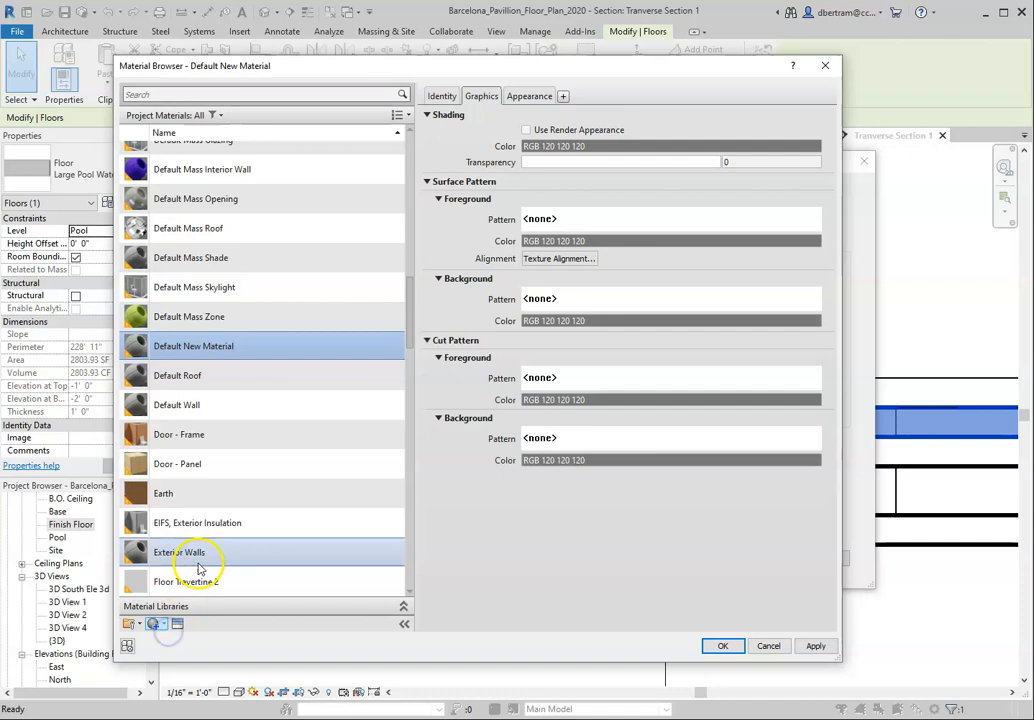
{"action": "right_click", "coordinate": [235, 346]}
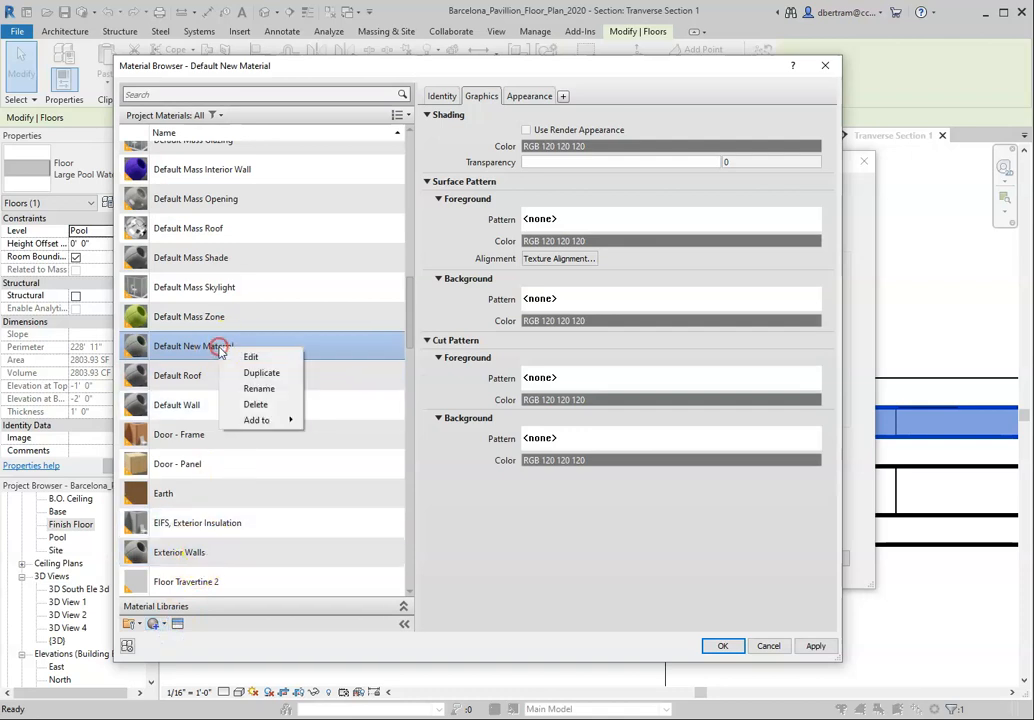
{"action": "left_click", "coordinate": [259, 390]}
{"action": "type", "text": "Water"}
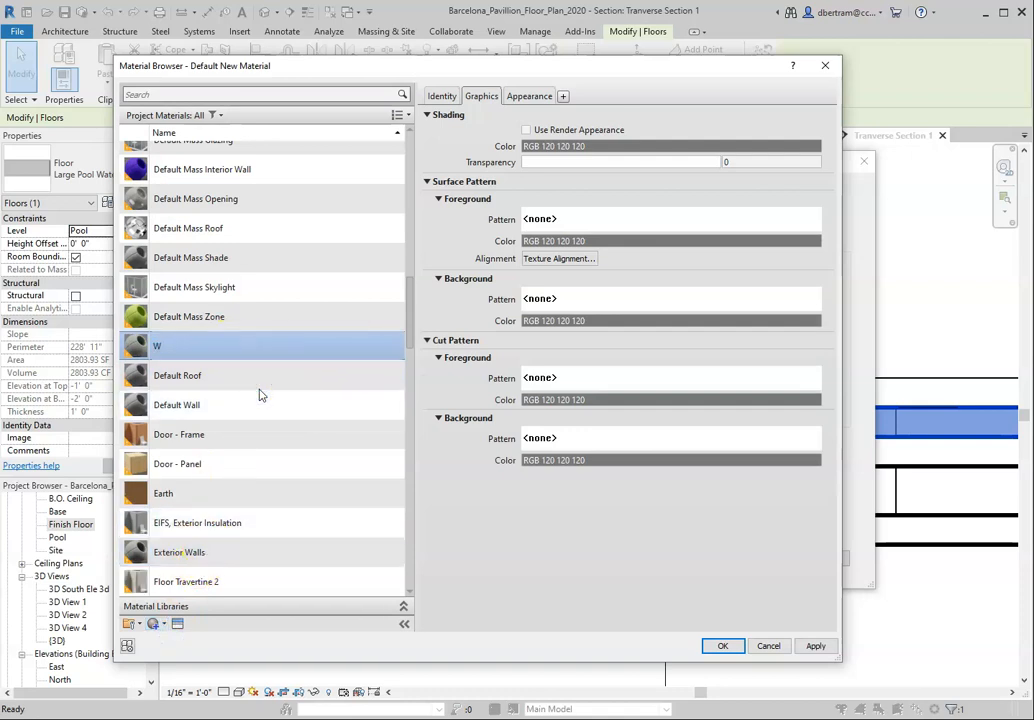
Step: Open the asset library for the Water material and browse the Liquid assets in Autodesk Physical Assets and the Appearance Library
{"action": "left_click", "coordinate": [178, 626]}
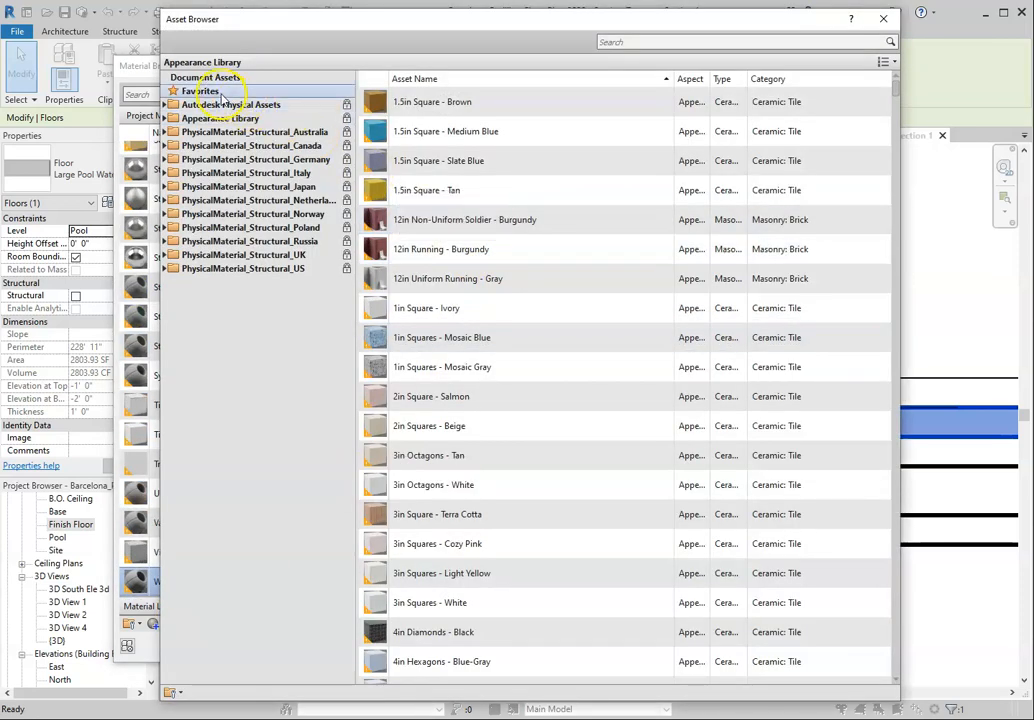
{"action": "left_click", "coordinate": [166, 105]}
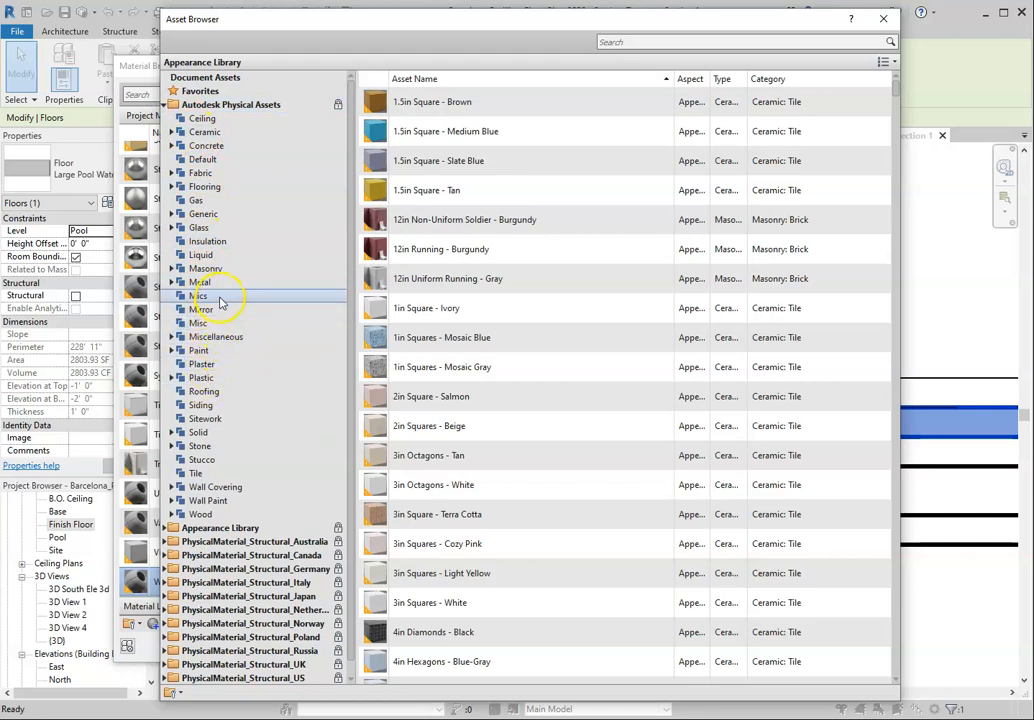
{"action": "left_click", "coordinate": [224, 256]}
{"action": "left_click_drag", "start_coordinate": [477, 35], "coordinate": [624, 45]}
{"action": "left_click", "coordinate": [567, 200]}
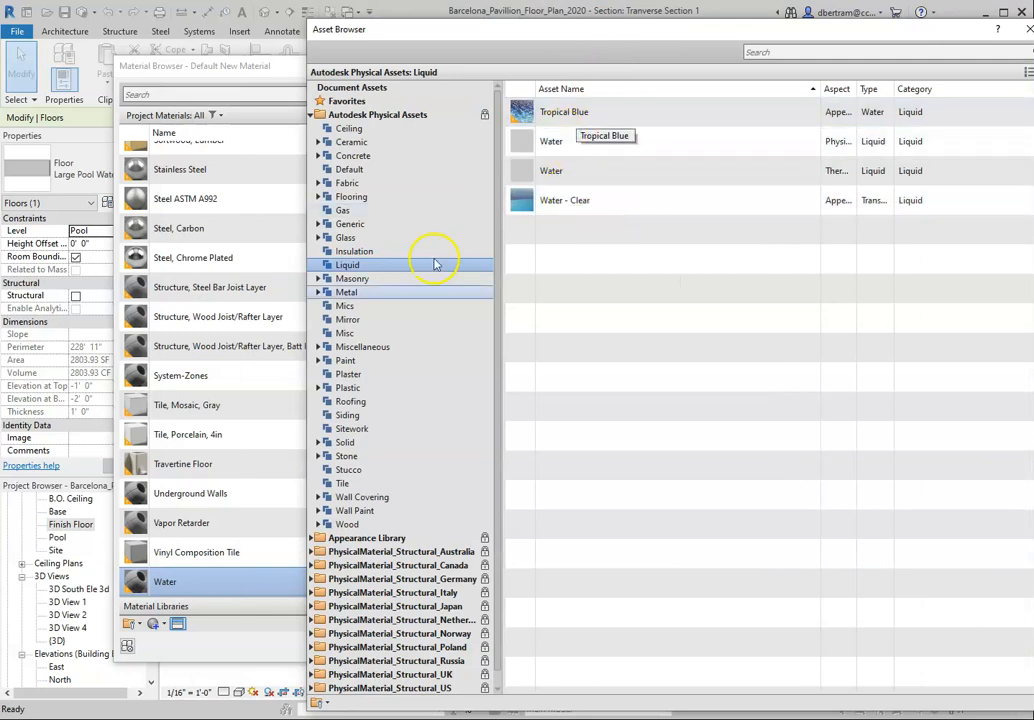
{"action": "left_click", "coordinate": [318, 538]}
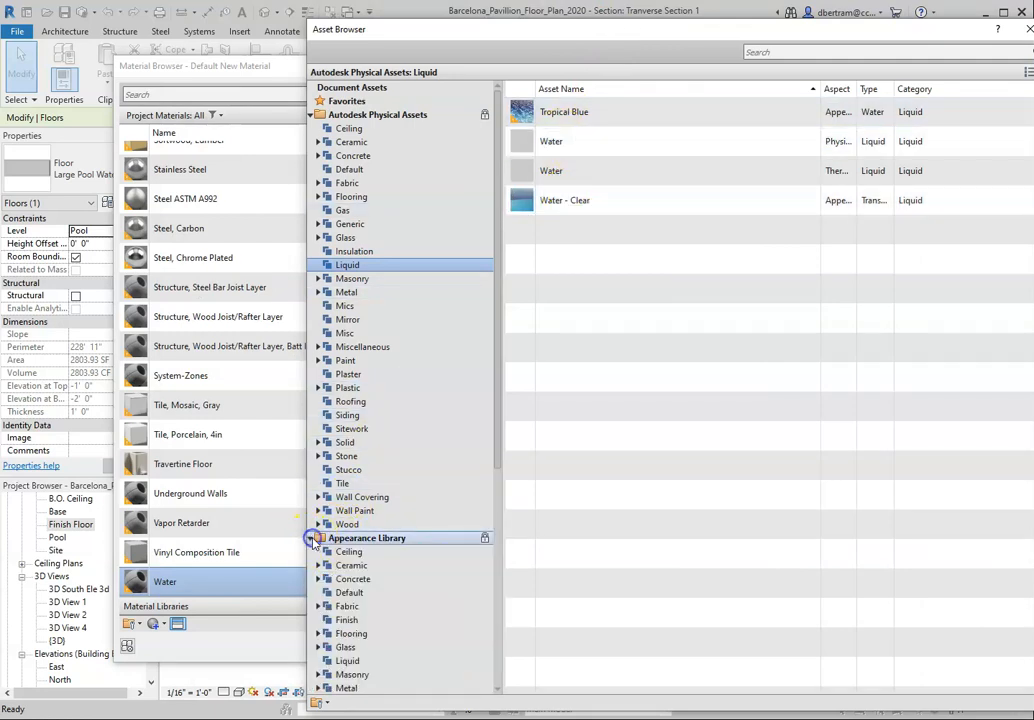
{"action": "left_click", "coordinate": [348, 538]}
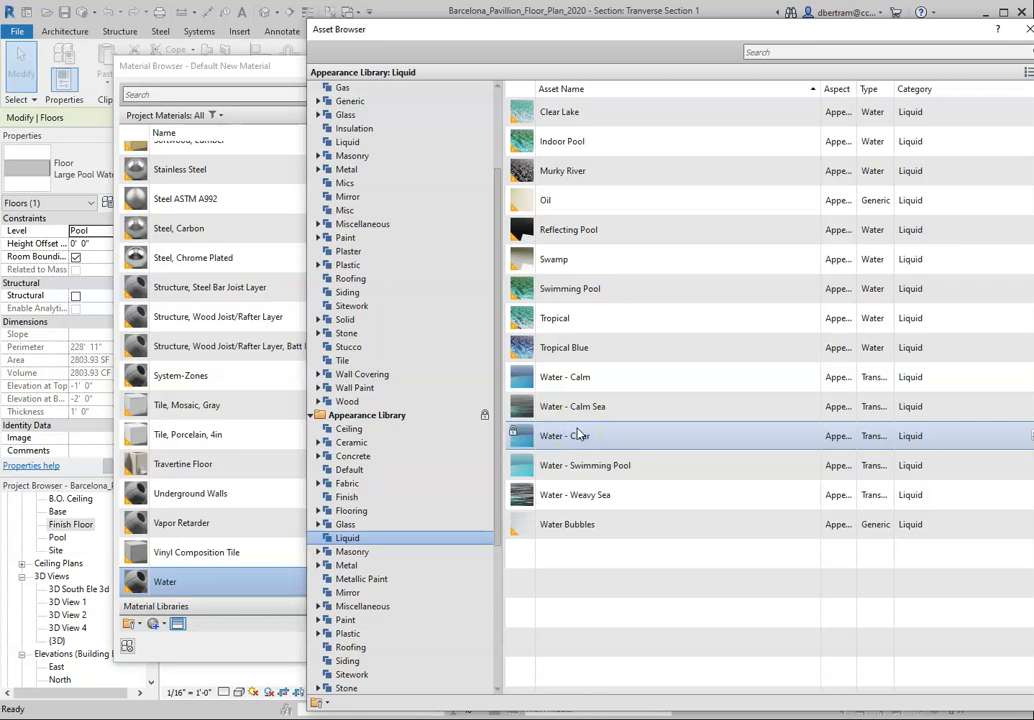
Step: Replace the Water material's appearance with the Water - Calm asset from the Appearance Library's Liquid category
{"action": "left_click", "coordinate": [545, 288]}
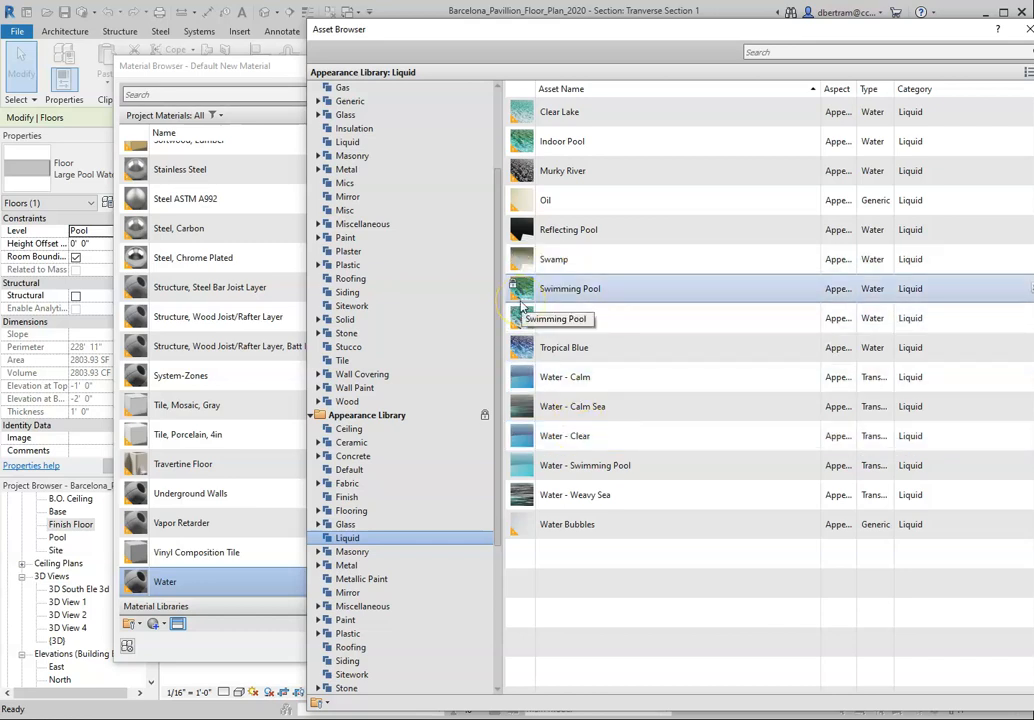
{"action": "left_click", "coordinate": [575, 170]}
{"action": "left_click", "coordinate": [570, 199]}
{"action": "left_click", "coordinate": [605, 228]}
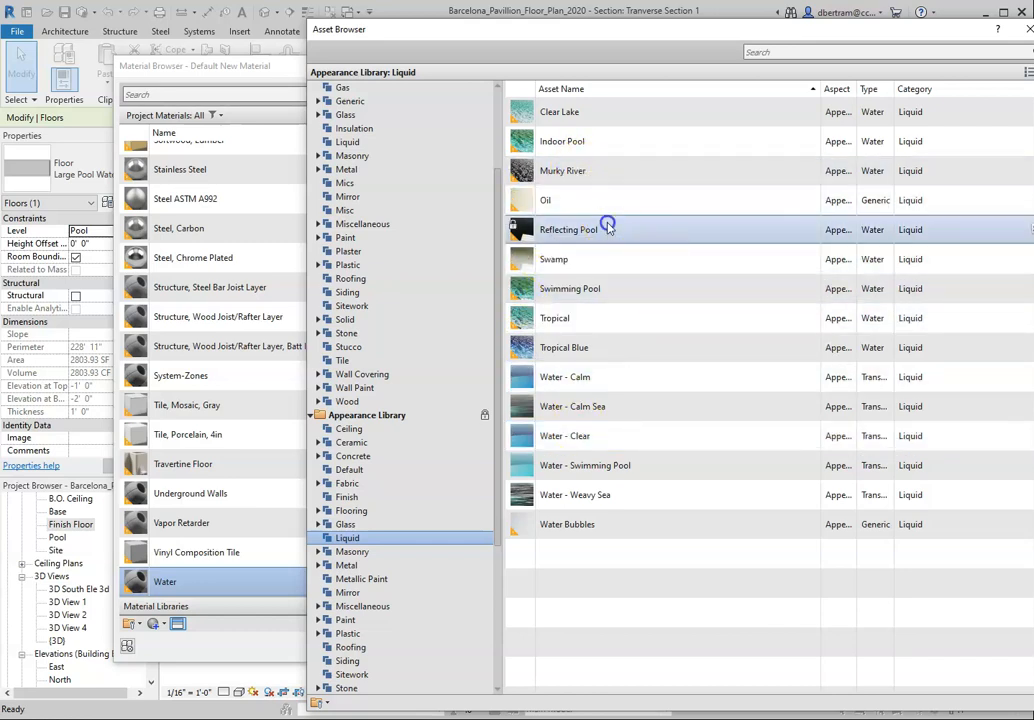
{"action": "left_click", "coordinate": [568, 379]}
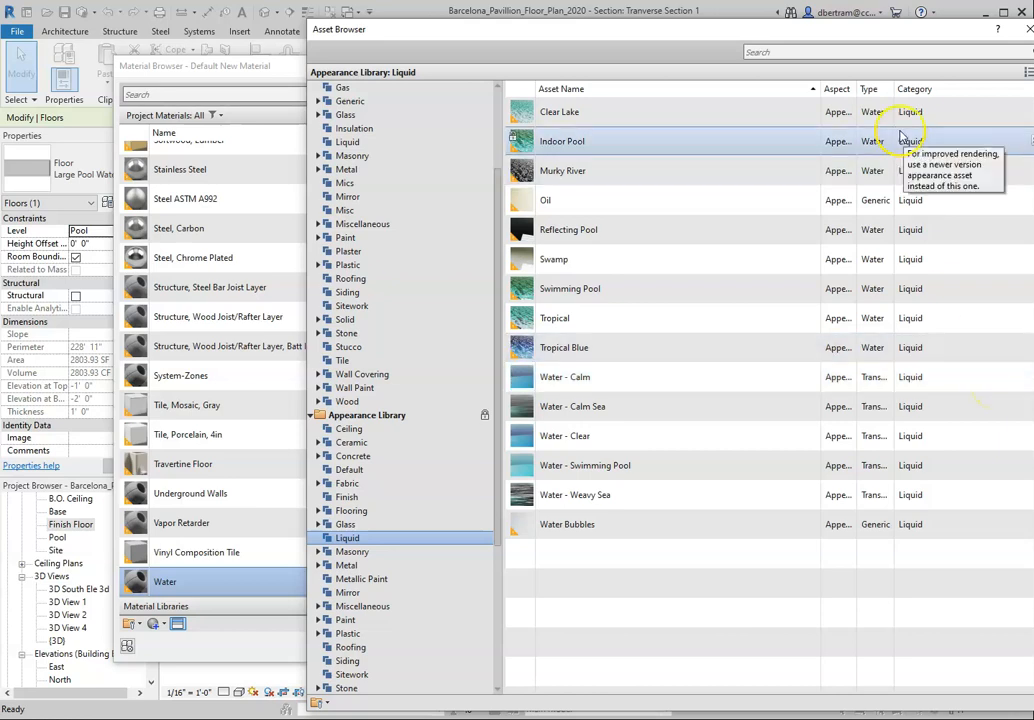
{"action": "left_click_drag", "start_coordinate": [884, 30], "coordinate": [787, 23]}
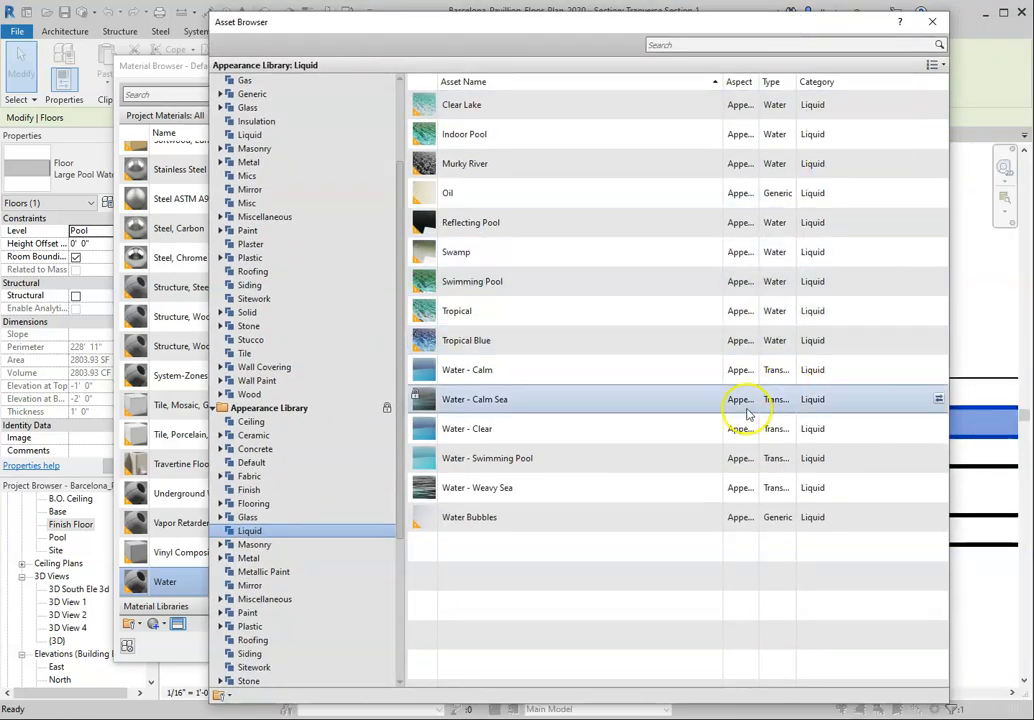
{"action": "left_click", "coordinate": [938, 371]}
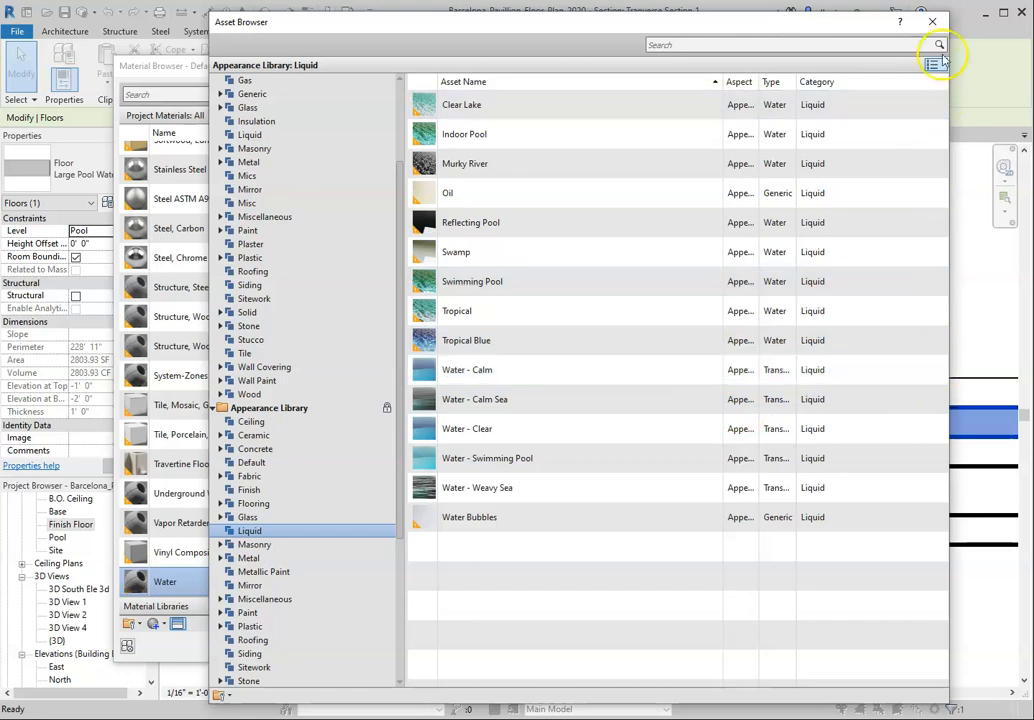
{"action": "left_click", "coordinate": [932, 21]}
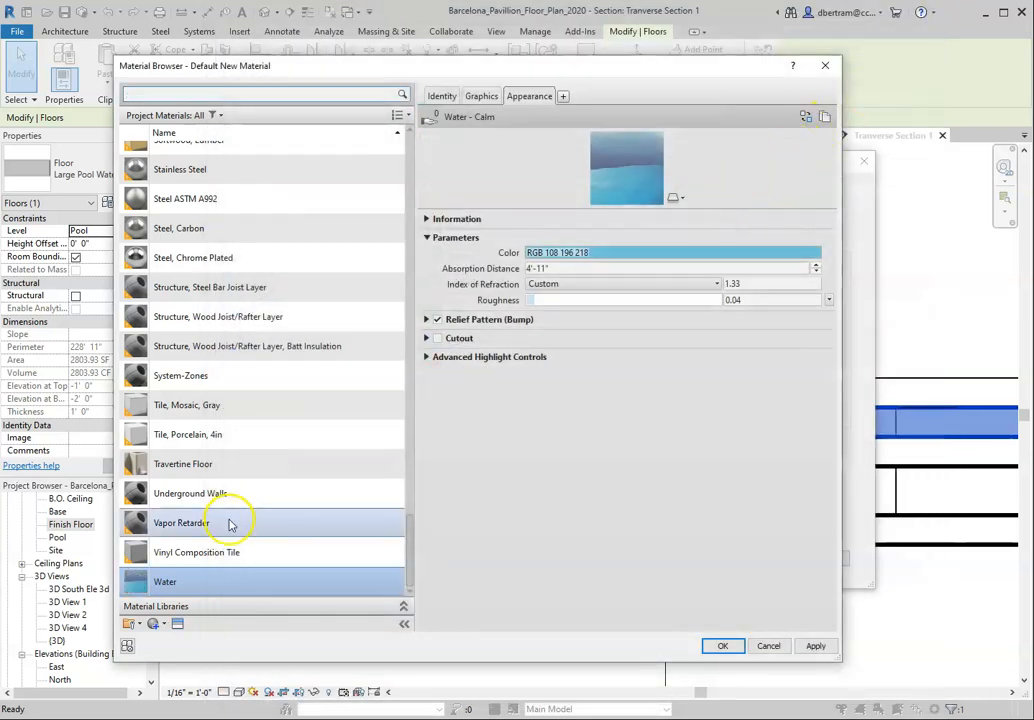
Step: Assign the Water material to the structure layer and accept the Large Pool Water floor type changes
{"action": "left_click", "coordinate": [815, 646]}
{"action": "left_click", "coordinate": [724, 646]}
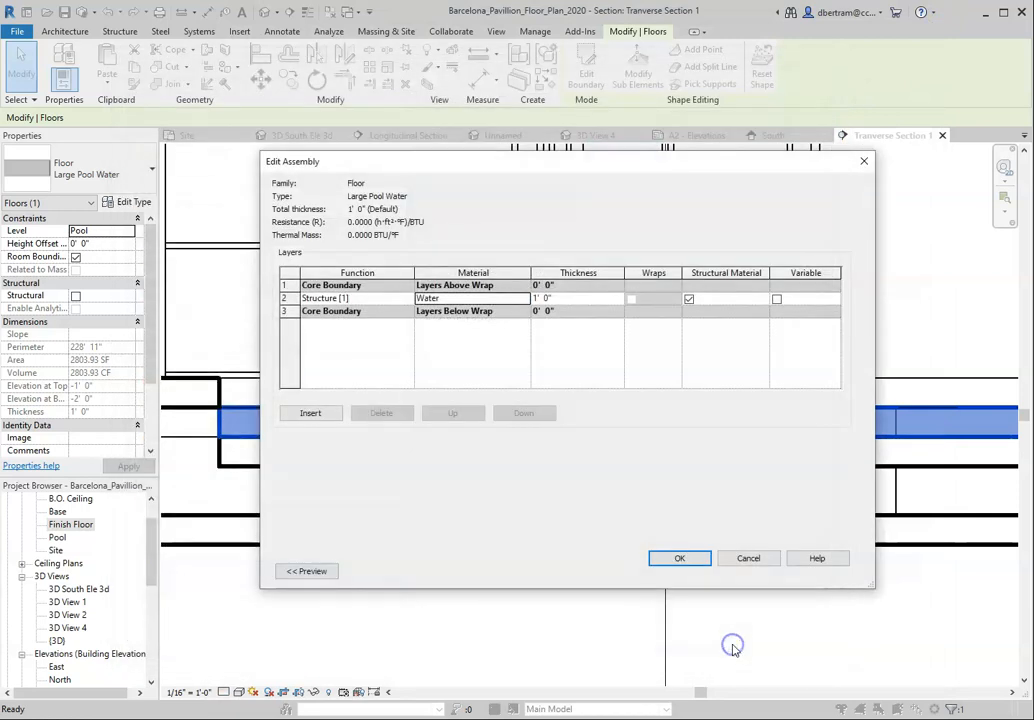
{"action": "left_click", "coordinate": [682, 560]}
{"action": "left_click", "coordinate": [698, 568]}
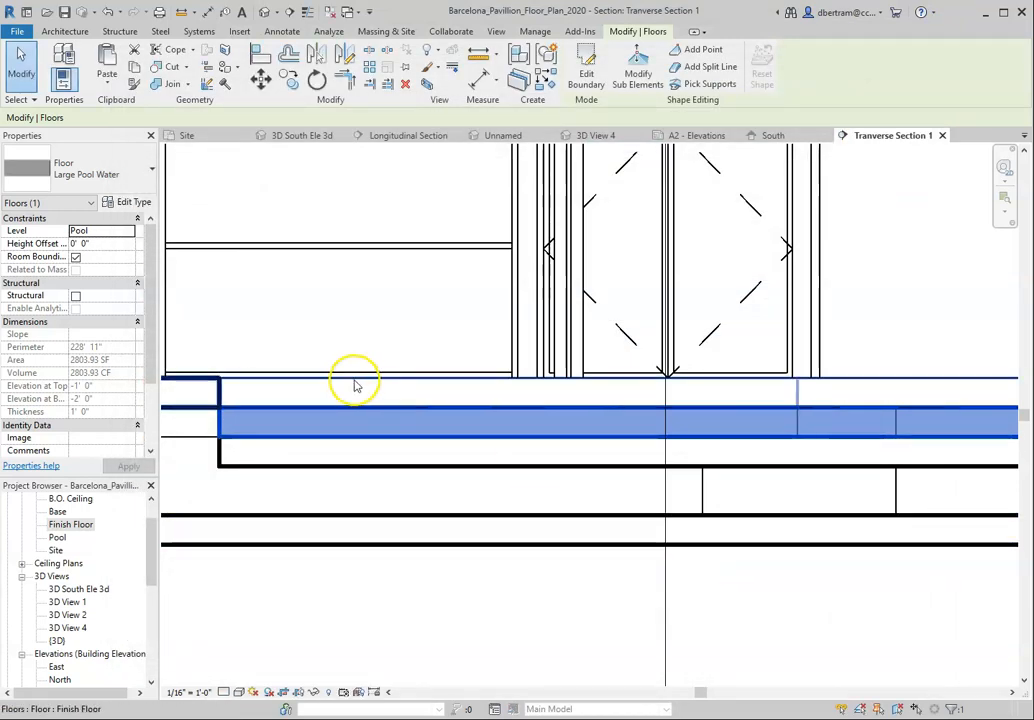
Step: Open the material selection for the structure layer of the lower slab's Stone Base for Large Pool floor type
{"action": "left_click", "coordinate": [262, 484]}
{"action": "left_click", "coordinate": [261, 470]}
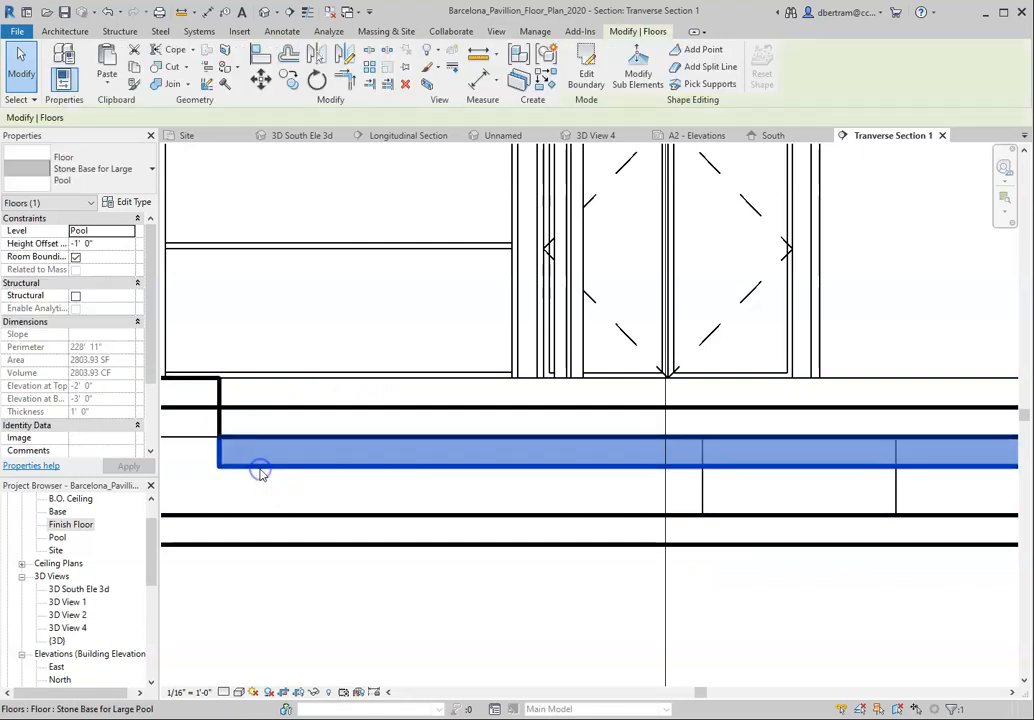
{"action": "left_click", "coordinate": [133, 202]}
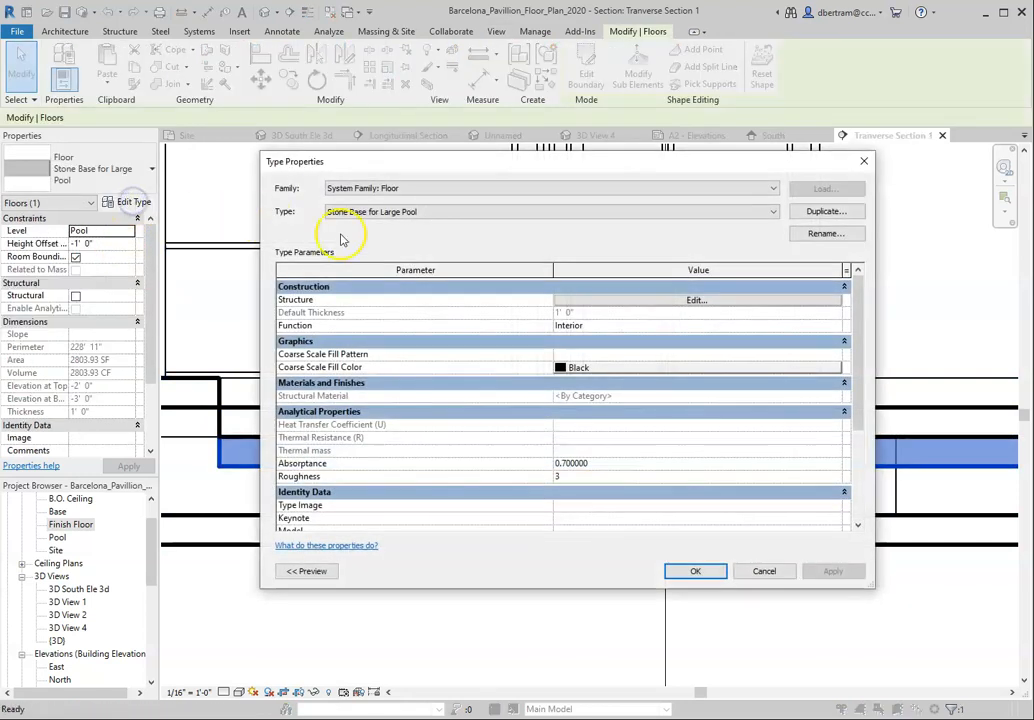
{"action": "left_click", "coordinate": [652, 300]}
{"action": "left_click", "coordinate": [500, 298]}
{"action": "left_click", "coordinate": [523, 300]}
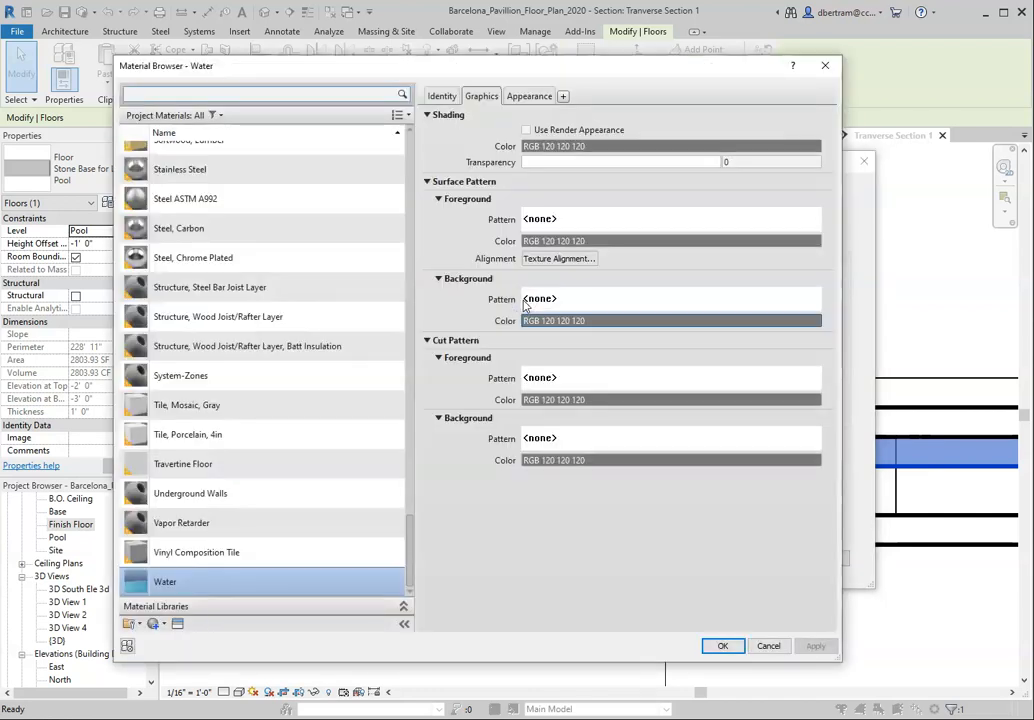
Step: Create a new project material and name it Stone Base for Large Pool
{"action": "left_click", "coordinate": [138, 624]}
{"action": "left_click", "coordinate": [170, 637]}
{"action": "right_click", "coordinate": [190, 346]}
{"action": "left_click", "coordinate": [231, 389]}
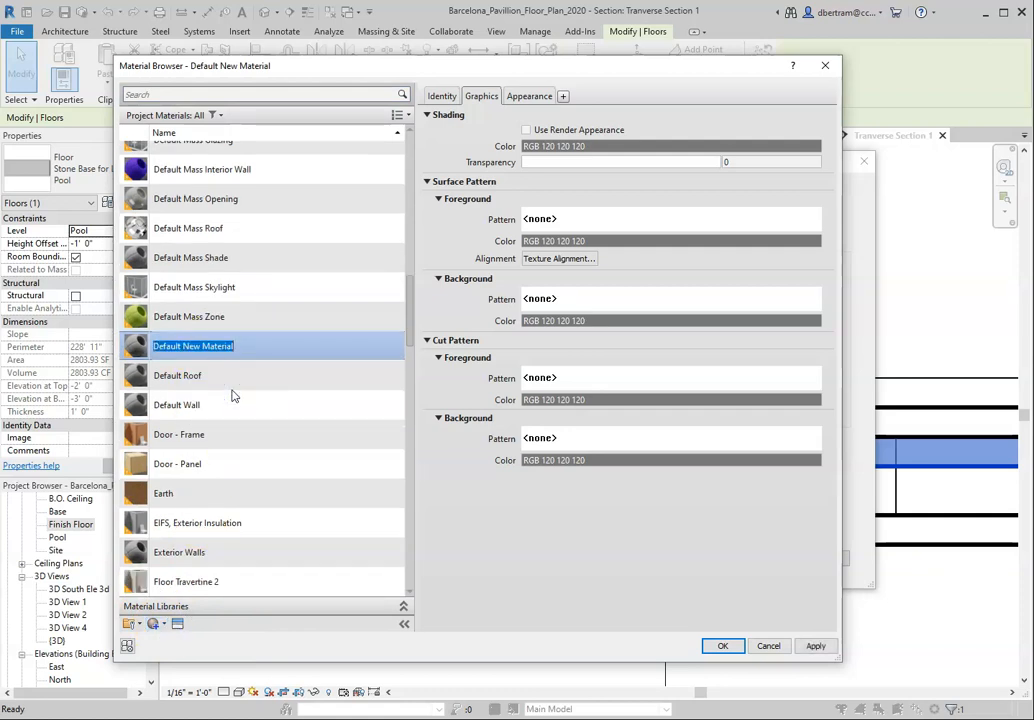
{"action": "type", "text": "Stone Base for Large Pool"}
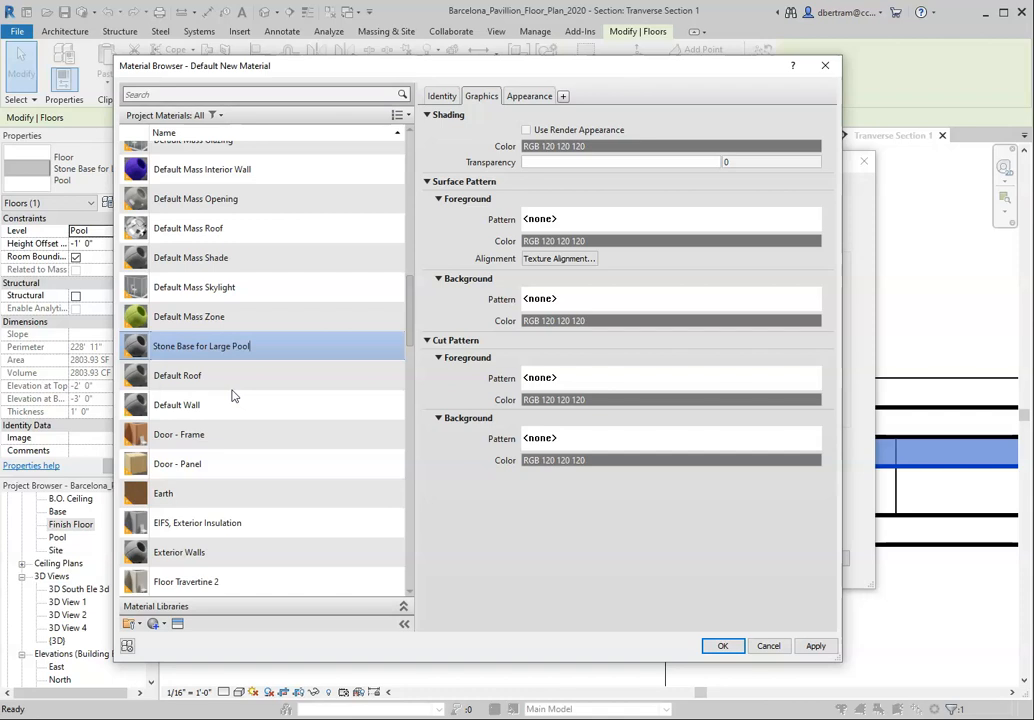
{"action": "left_click", "coordinate": [505, 558]}
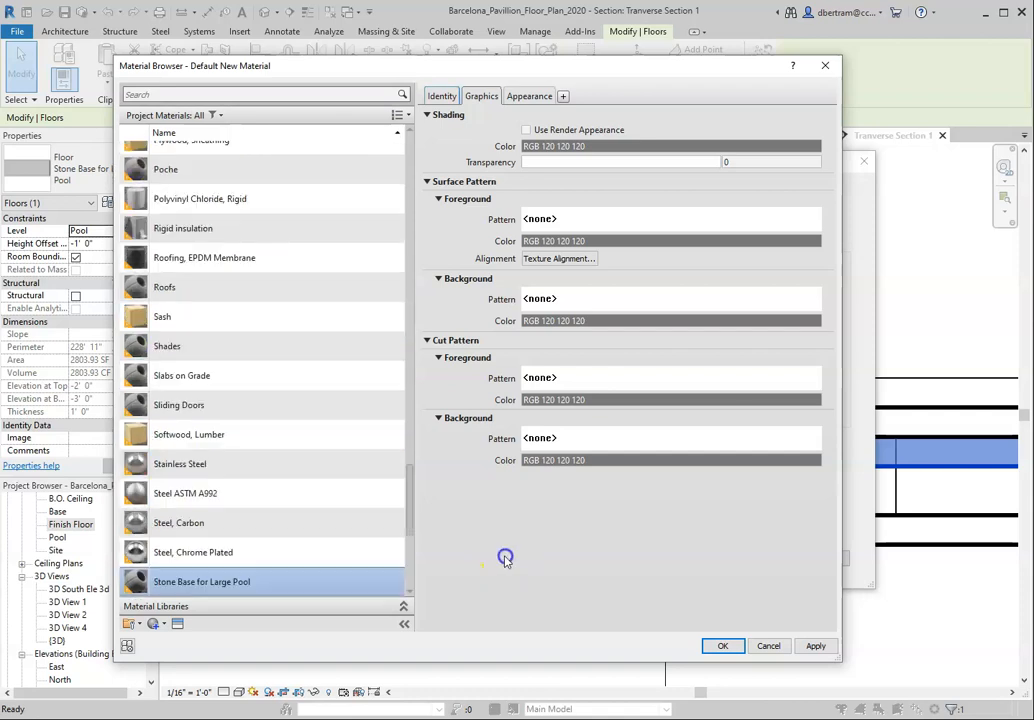
Step: Open the asset library for the stone base material and browse the Stone assets in Autodesk Physical Assets and the Appearance Library
{"action": "left_click", "coordinate": [177, 623]}
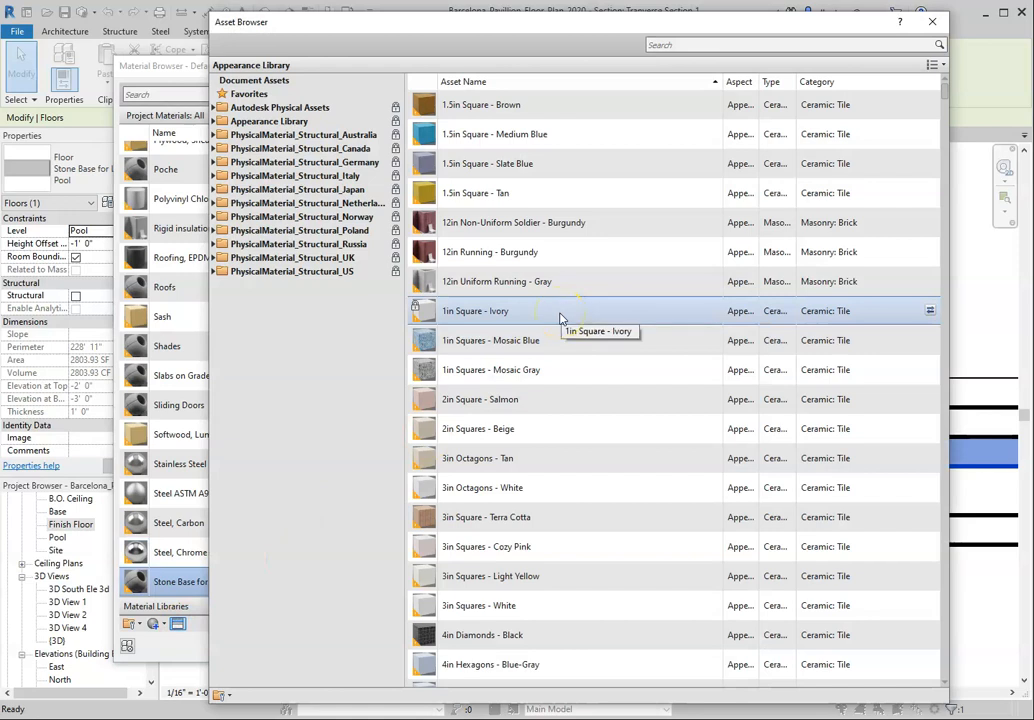
{"action": "left_click", "coordinate": [219, 107]}
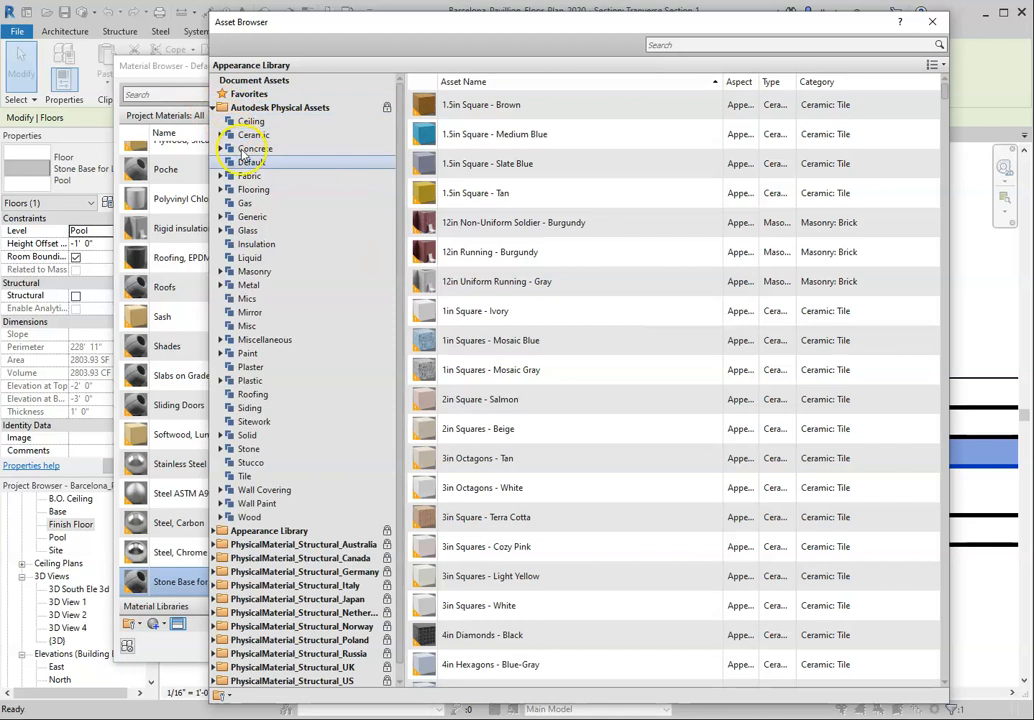
{"action": "left_click", "coordinate": [250, 449]}
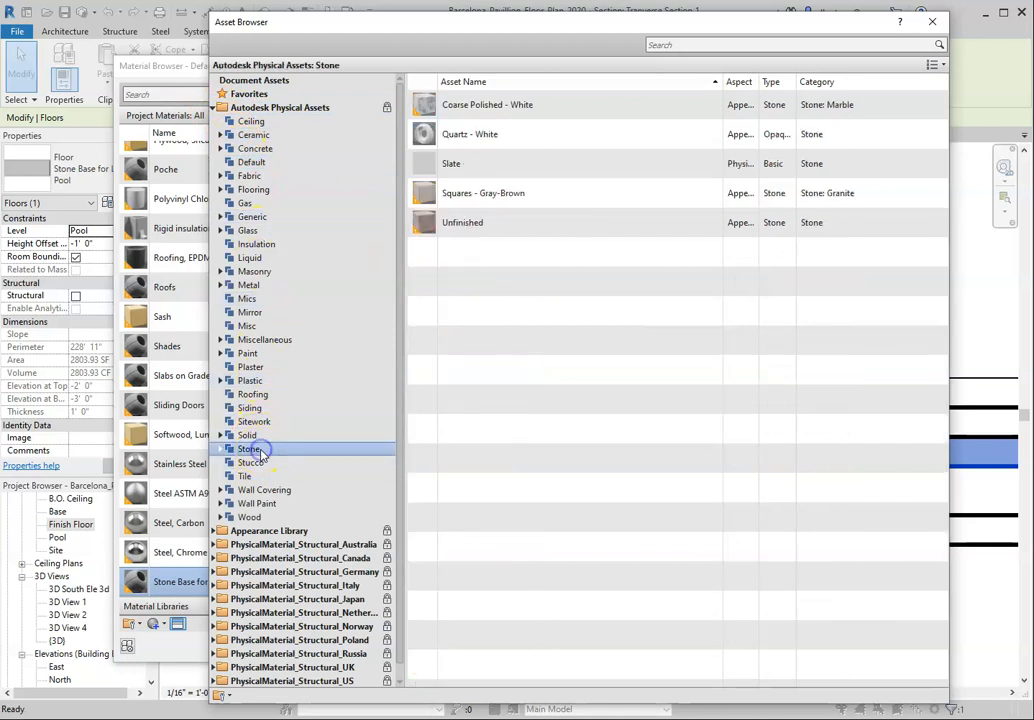
{"action": "left_click", "coordinate": [221, 449]}
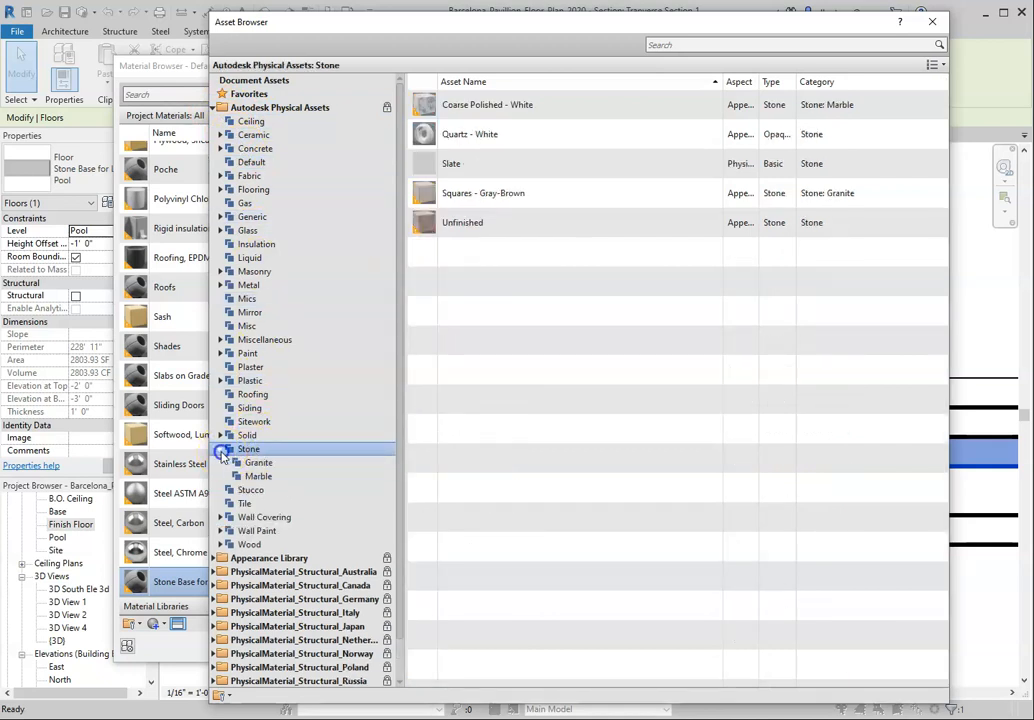
{"action": "left_click", "coordinate": [283, 451]}
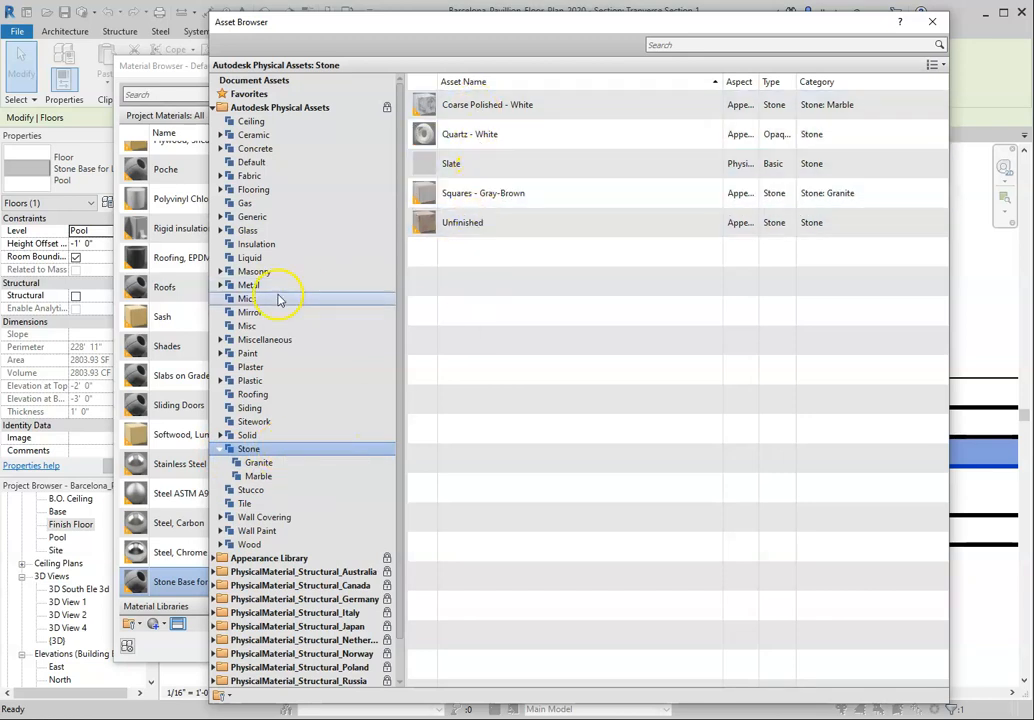
{"action": "scroll", "coordinate": [277, 295], "scroll_direction": "down", "scroll_amount": 1}
{"action": "left_click", "coordinate": [217, 518]}
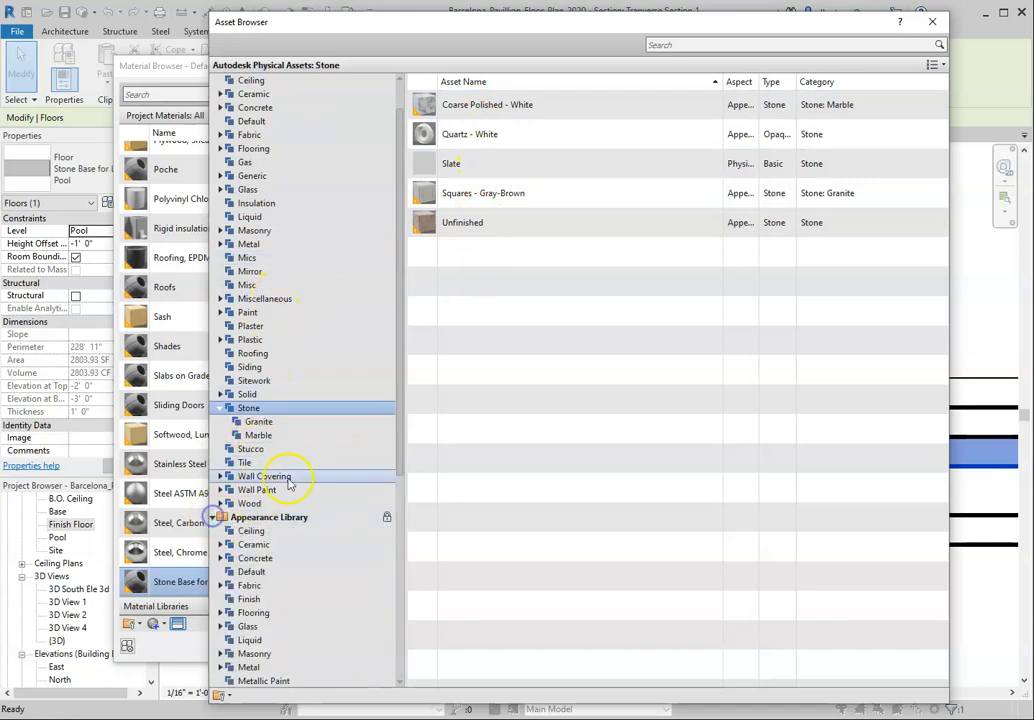
{"action": "scroll", "coordinate": [307, 456], "scroll_direction": "down", "scroll_amount": 6}
{"action": "left_click", "coordinate": [222, 545]}
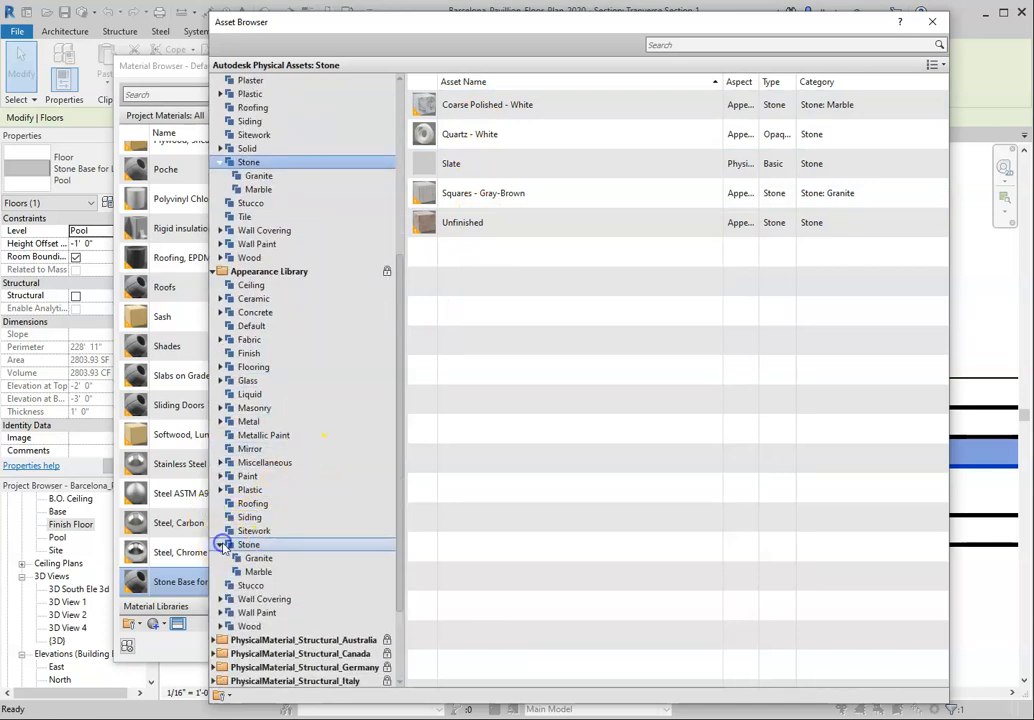
{"action": "left_click", "coordinate": [248, 547]}
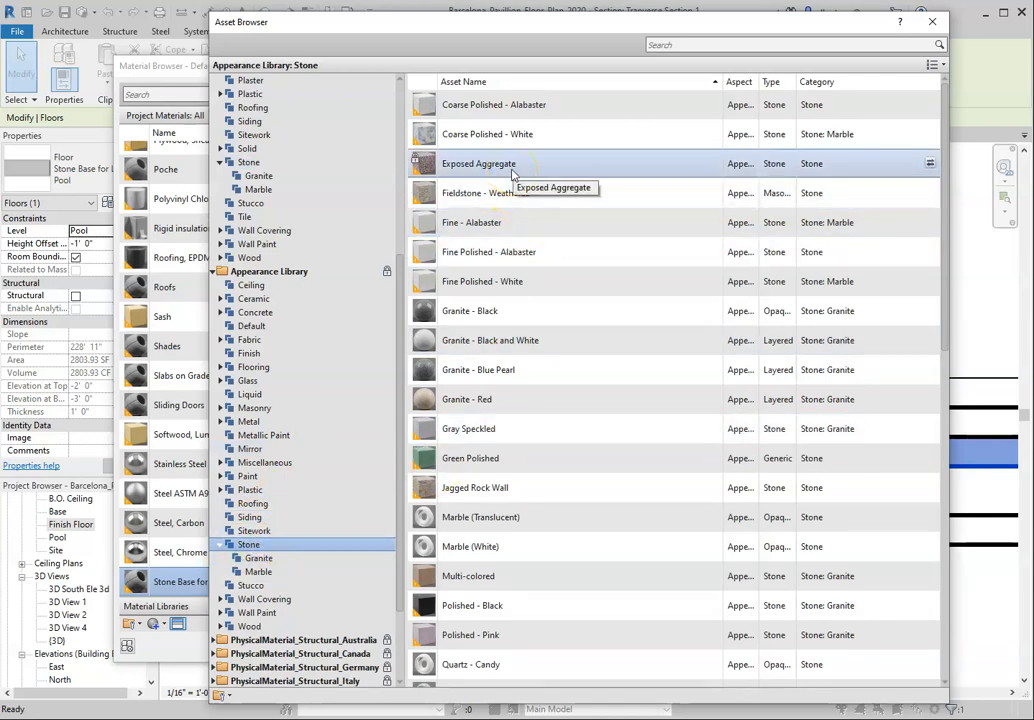
Step: Replace the Stone Base for Large Pool material's appearance with the Riverstone - Blue asset
{"action": "scroll", "coordinate": [557, 317], "scroll_direction": "down", "scroll_amount": 8}
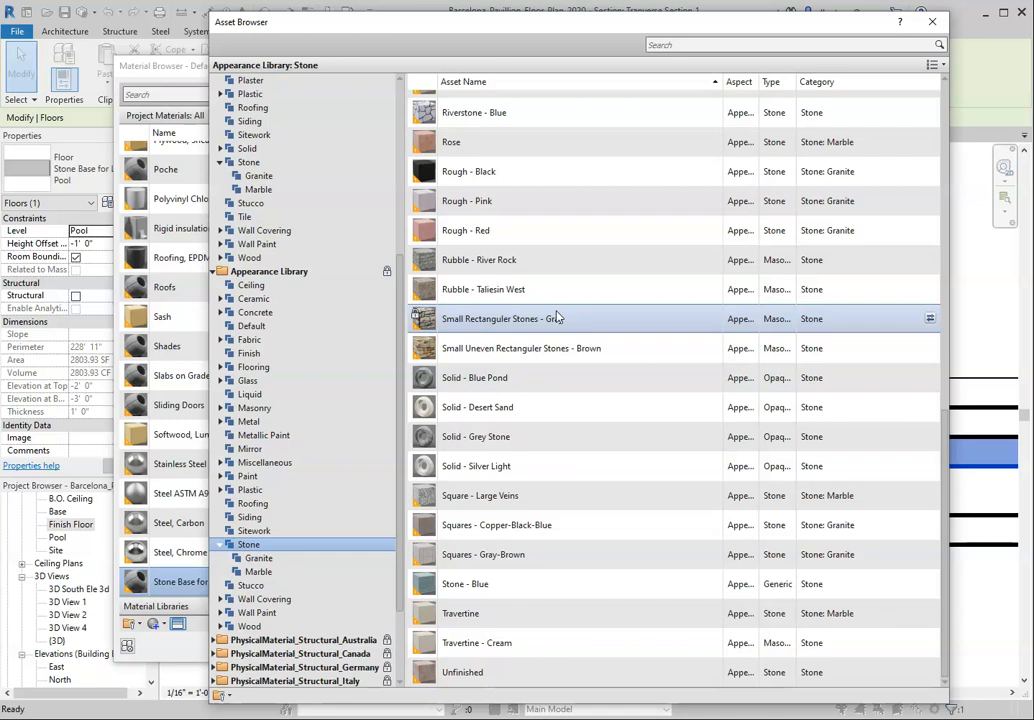
{"action": "scroll", "coordinate": [555, 317], "scroll_direction": "up", "scroll_amount": 8}
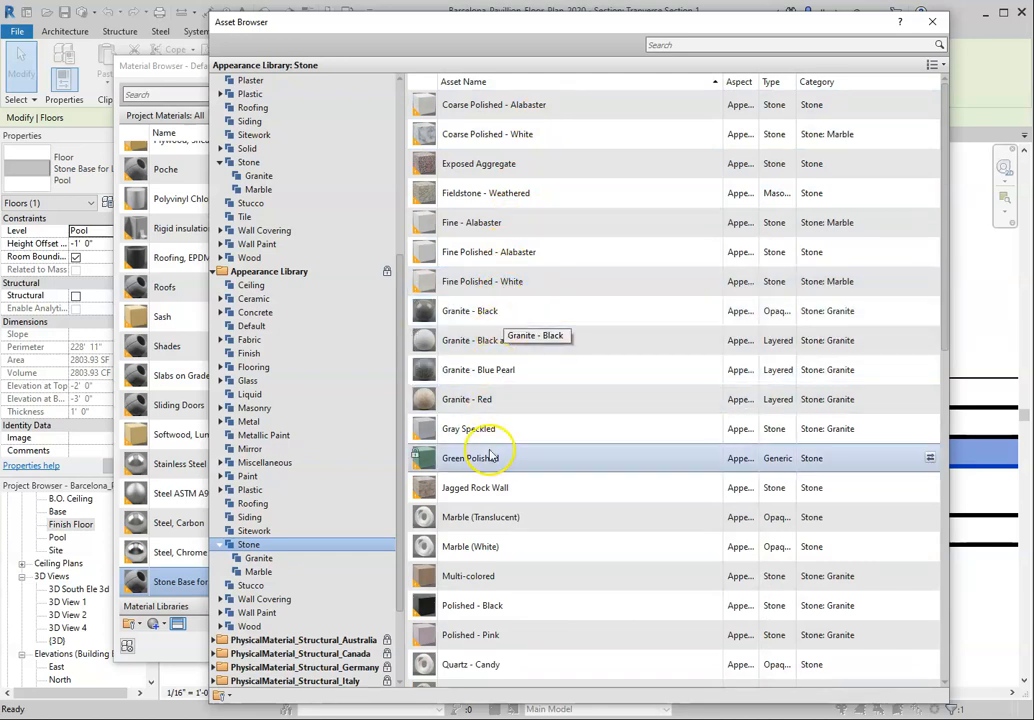
{"action": "scroll", "coordinate": [480, 462], "scroll_direction": "down", "scroll_amount": 1}
{"action": "scroll", "coordinate": [489, 497], "scroll_direction": "down", "scroll_amount": 3}
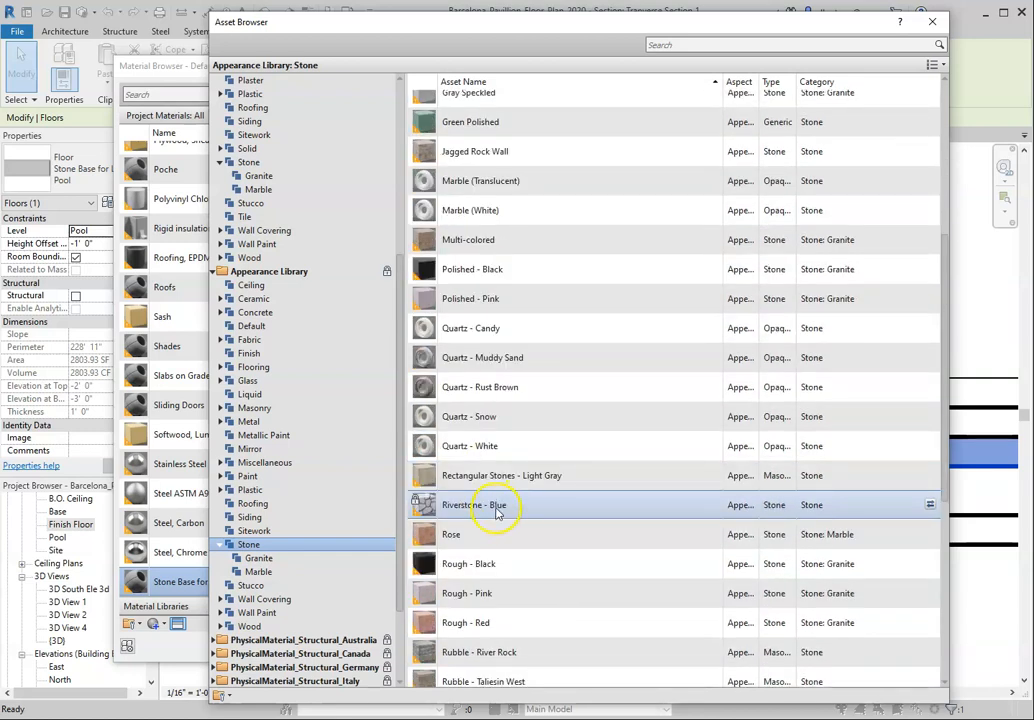
{"action": "left_click", "coordinate": [930, 506]}
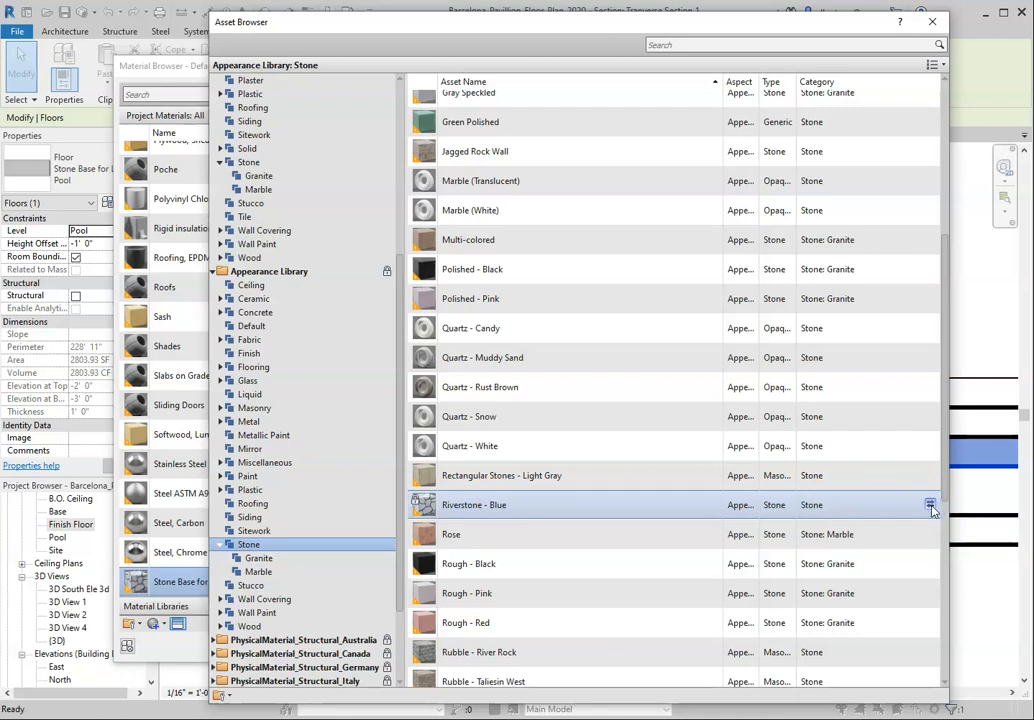
Step: Examine the Appearance Library's Sitework assets for alternative pool base finishes, then return to its Stone category
{"action": "left_click", "coordinate": [270, 531]}
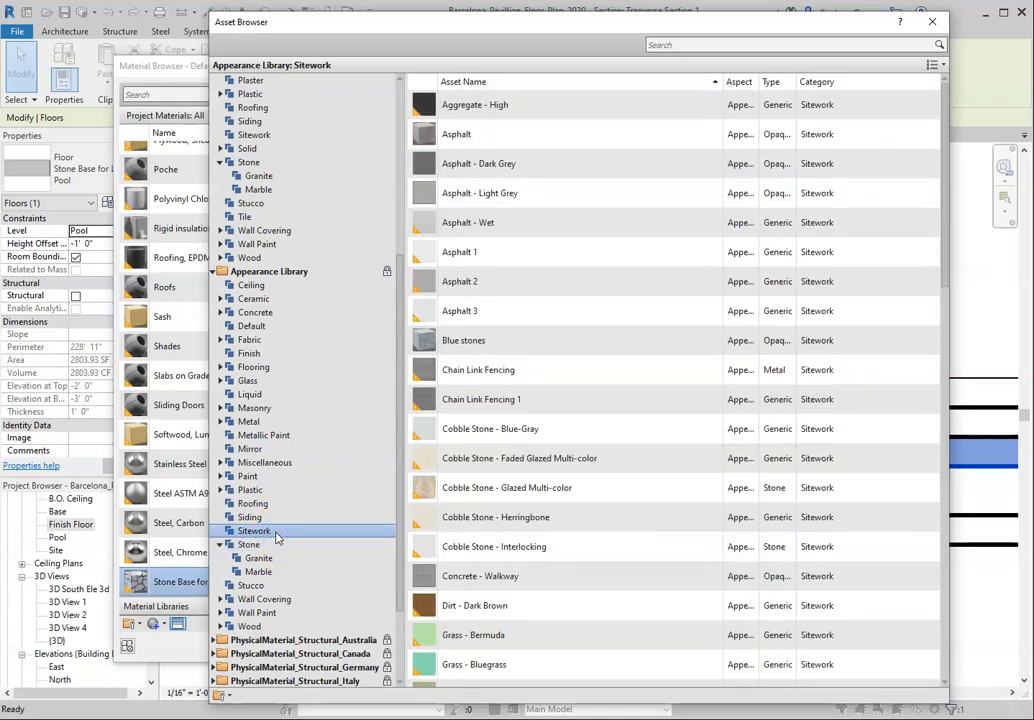
{"action": "scroll", "coordinate": [531, 540], "scroll_direction": "down", "scroll_amount": 12}
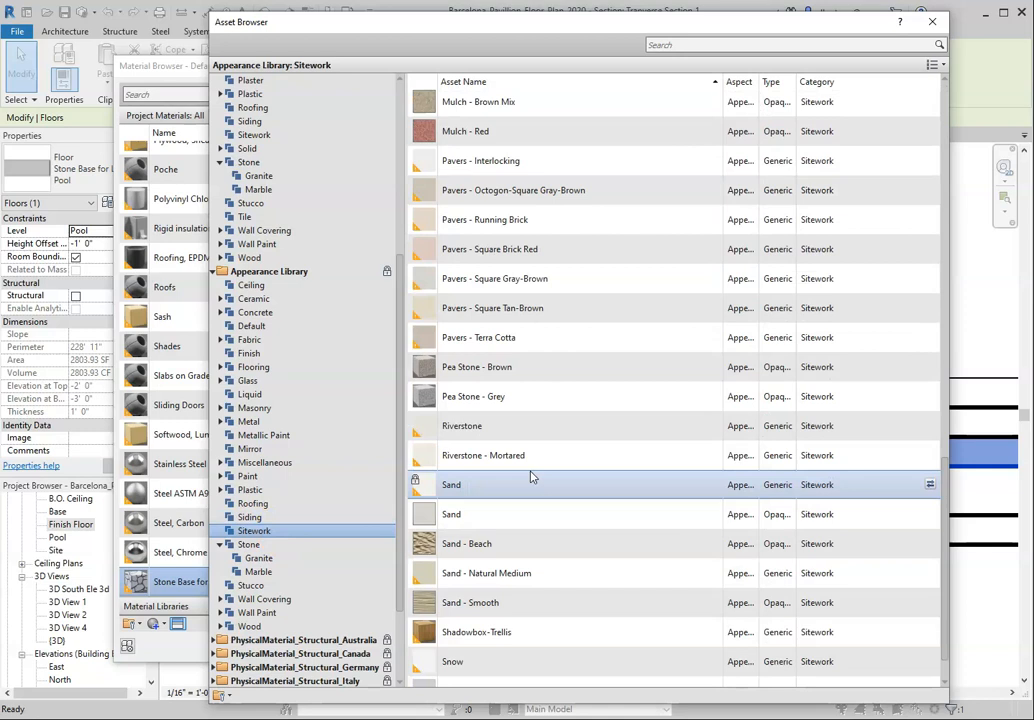
{"action": "scroll", "coordinate": [531, 477], "scroll_direction": "down", "scroll_amount": 2}
{"action": "scroll", "coordinate": [531, 477], "scroll_direction": "up", "scroll_amount": 5}
{"action": "scroll", "coordinate": [531, 477], "scroll_direction": "up", "scroll_amount": 8}
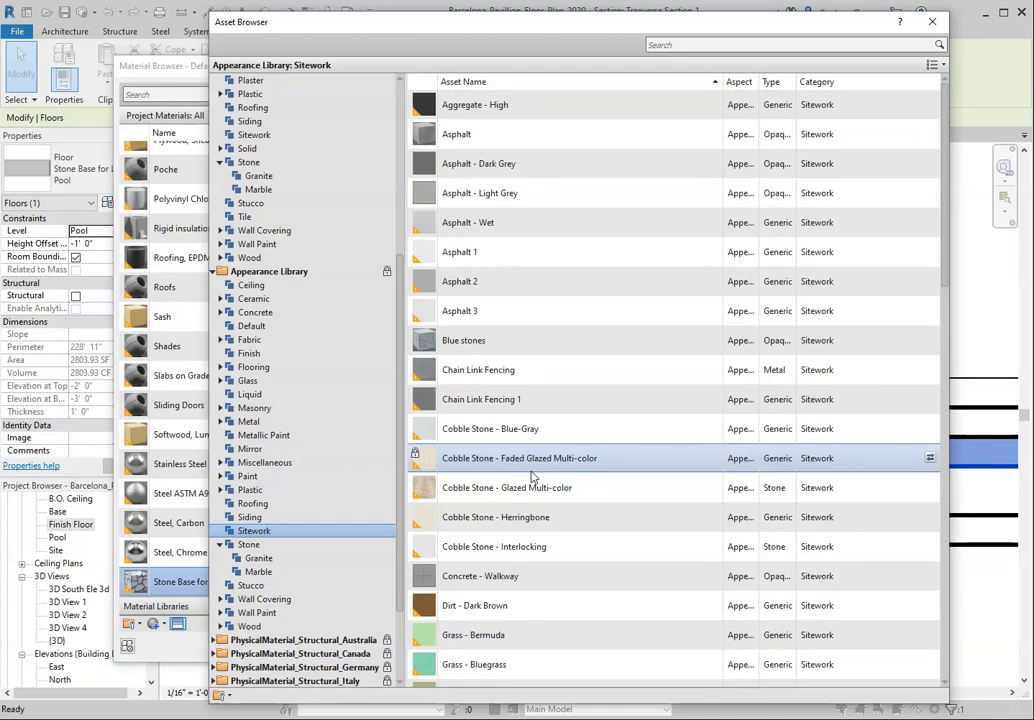
{"action": "left_click", "coordinate": [246, 545]}
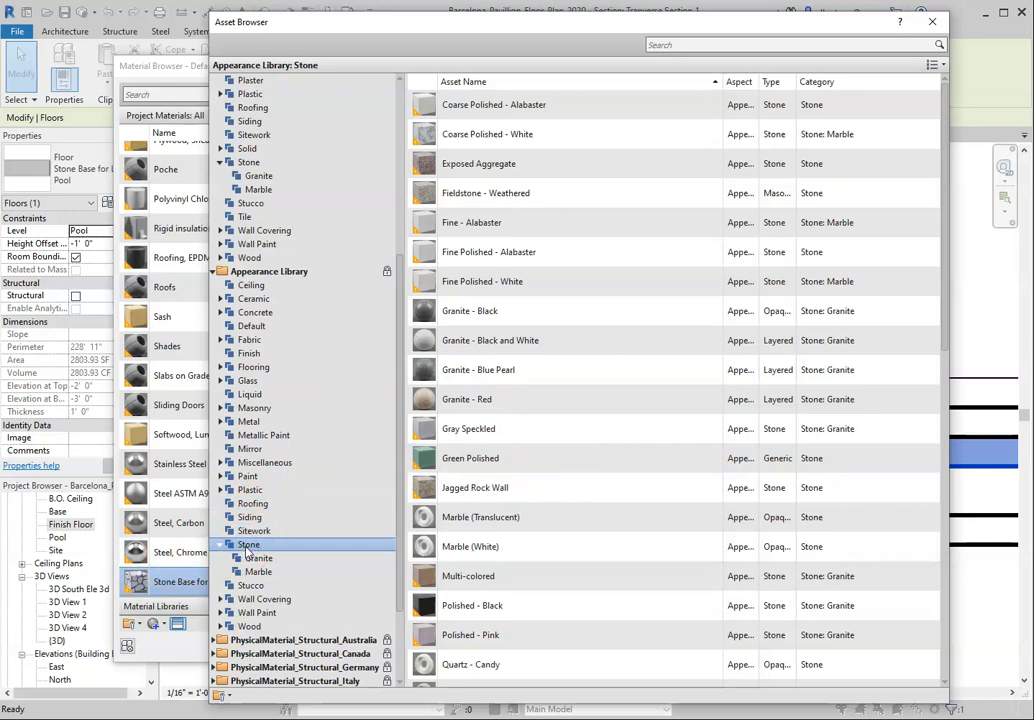
Step: Reapply the Riverstone - Blue asset from the Appearance Library's Stone category to the Stone Base for Large Pool material
{"action": "left_click", "coordinate": [933, 21]}
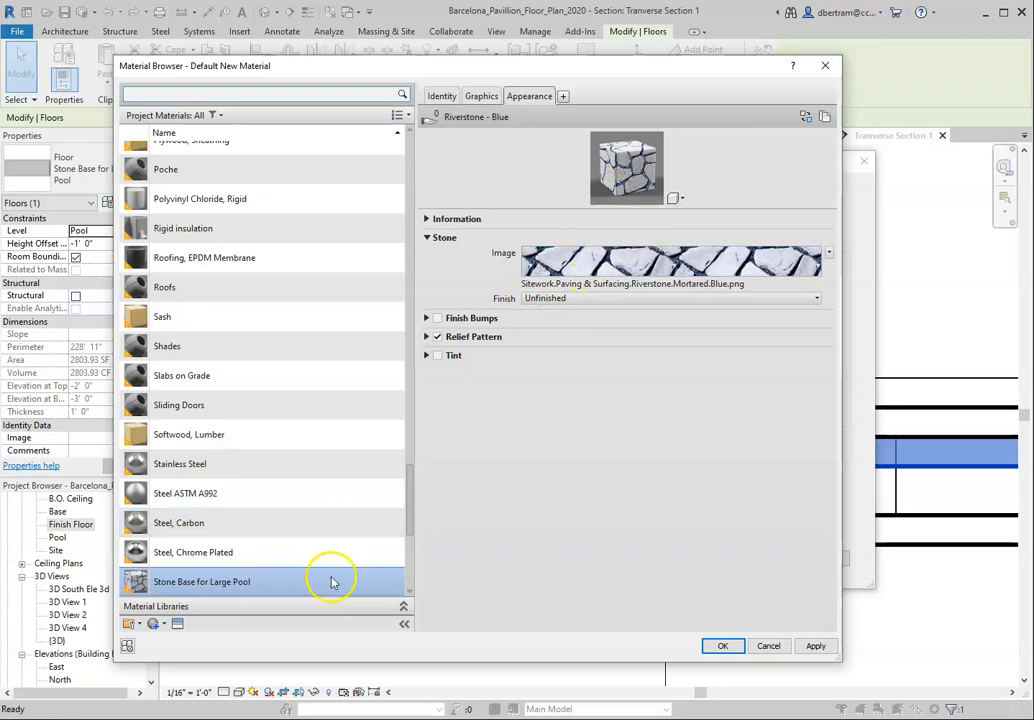
{"action": "left_click", "coordinate": [179, 624]}
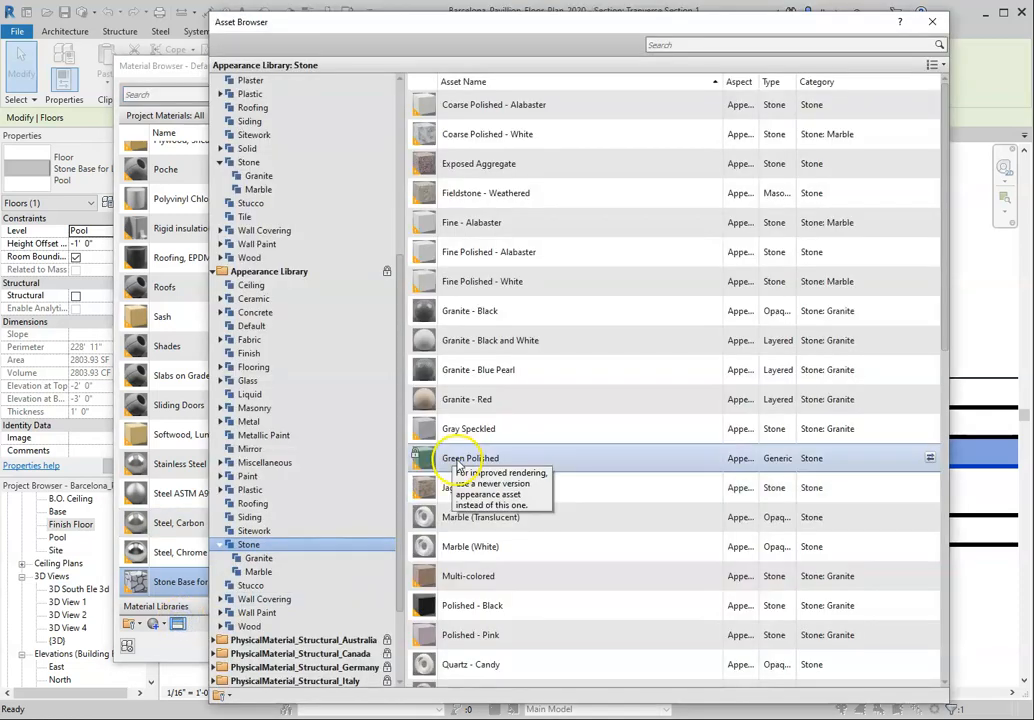
{"action": "scroll", "coordinate": [683, 455], "scroll_direction": "down", "scroll_amount": 5}
{"action": "scroll", "coordinate": [683, 455], "scroll_direction": "down", "scroll_amount": 2}
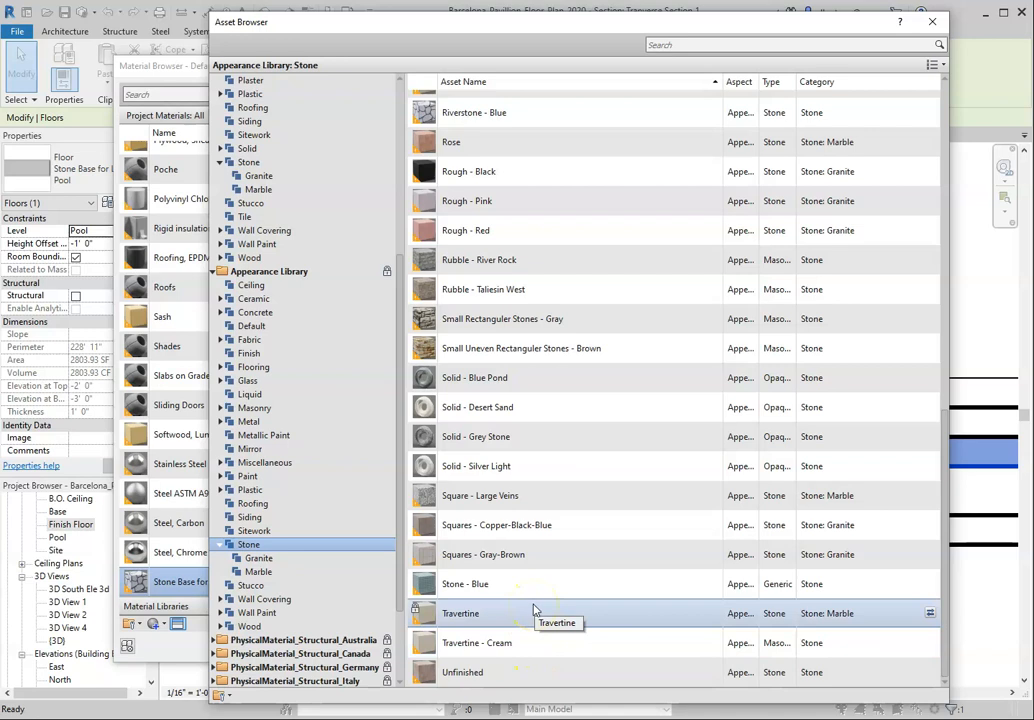
{"action": "scroll", "coordinate": [533, 608], "scroll_direction": "up", "scroll_amount": 1}
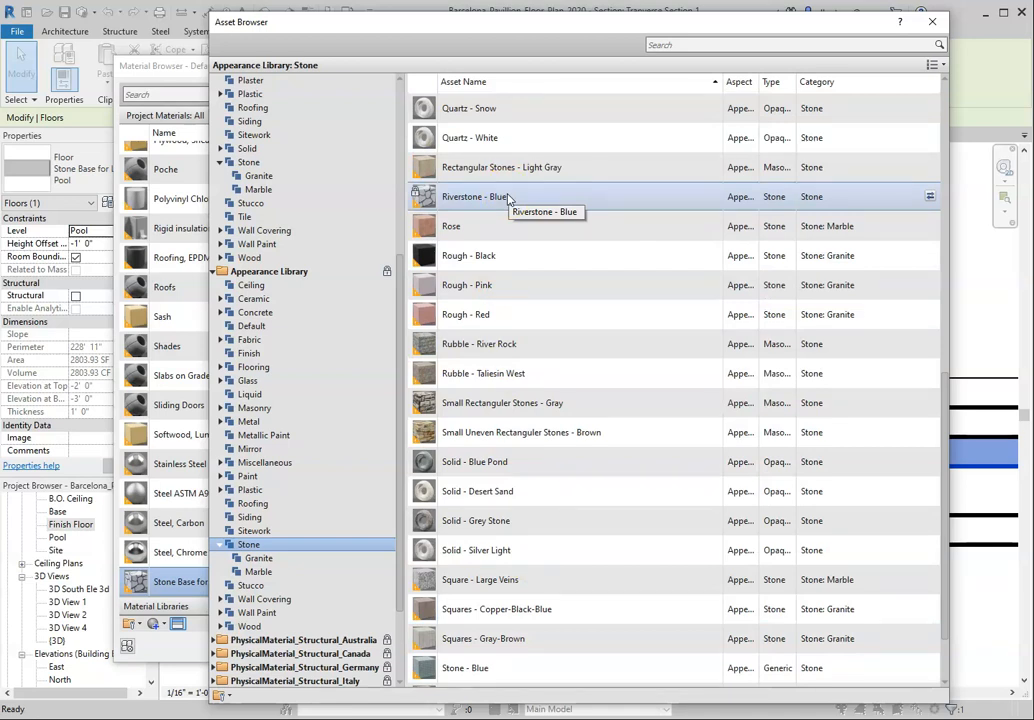
{"action": "left_click", "coordinate": [931, 197]}
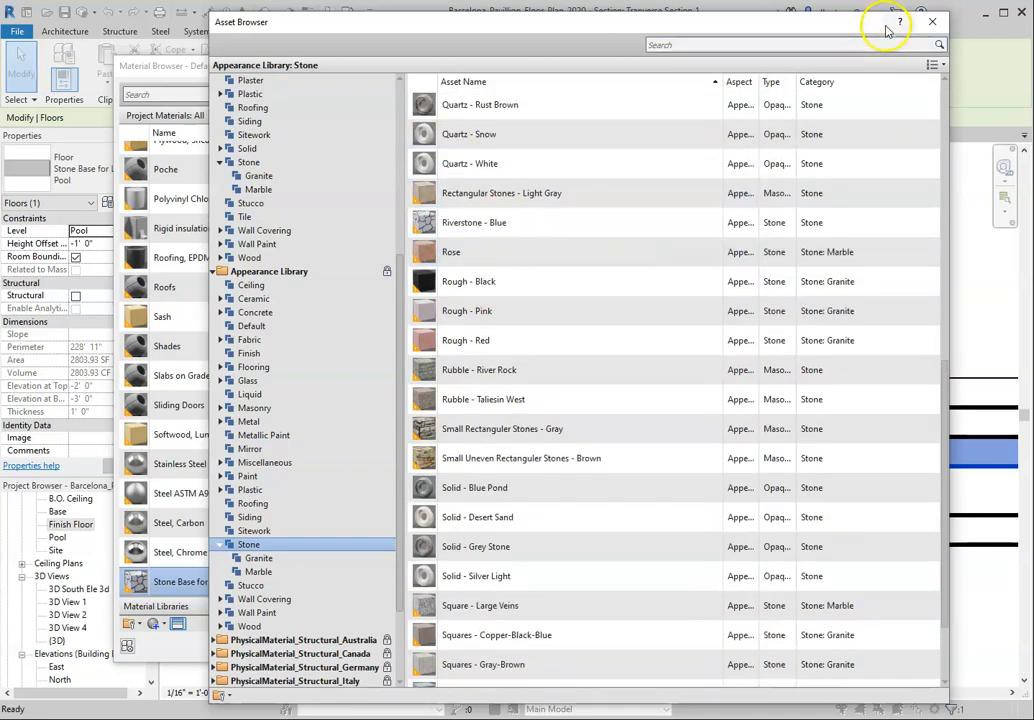
{"action": "left_click", "coordinate": [932, 22]}
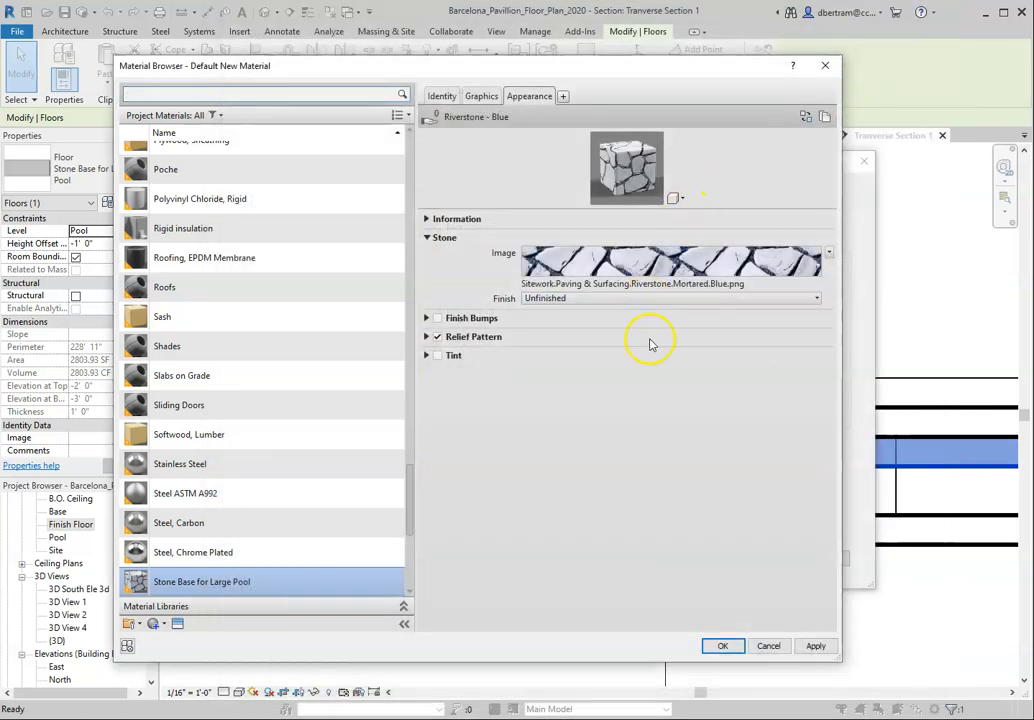
Step: Assign the Stone Base for Large Pool material to the floor type's structure layer and finish editing the type
{"action": "left_click", "coordinate": [720, 645]}
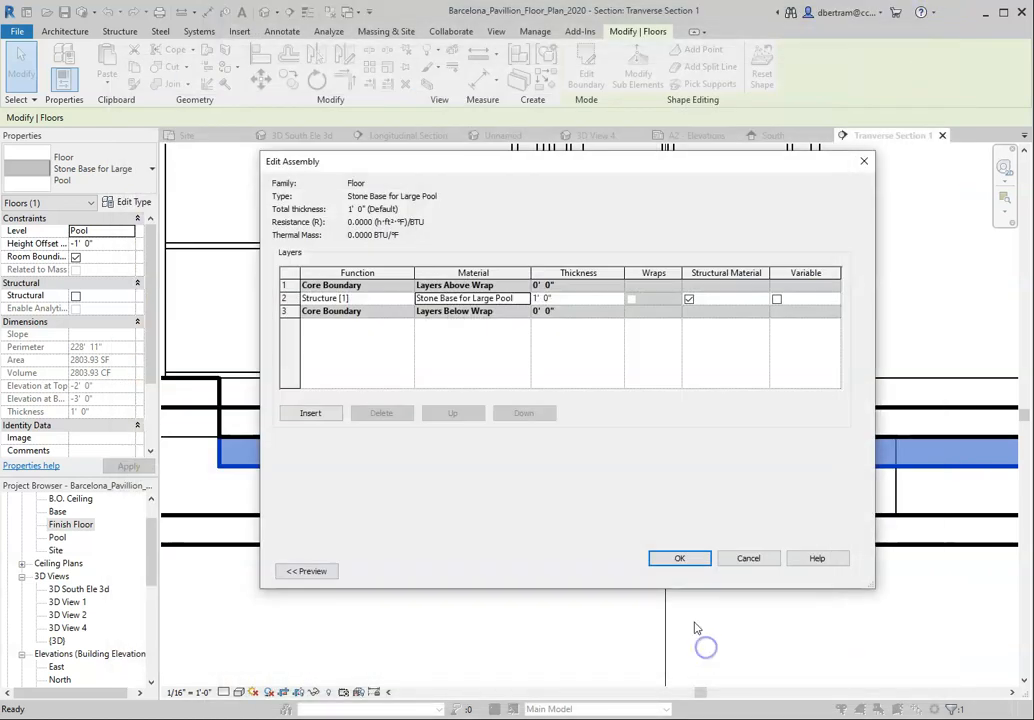
{"action": "left_click", "coordinate": [683, 558]}
{"action": "left_click", "coordinate": [688, 570]}
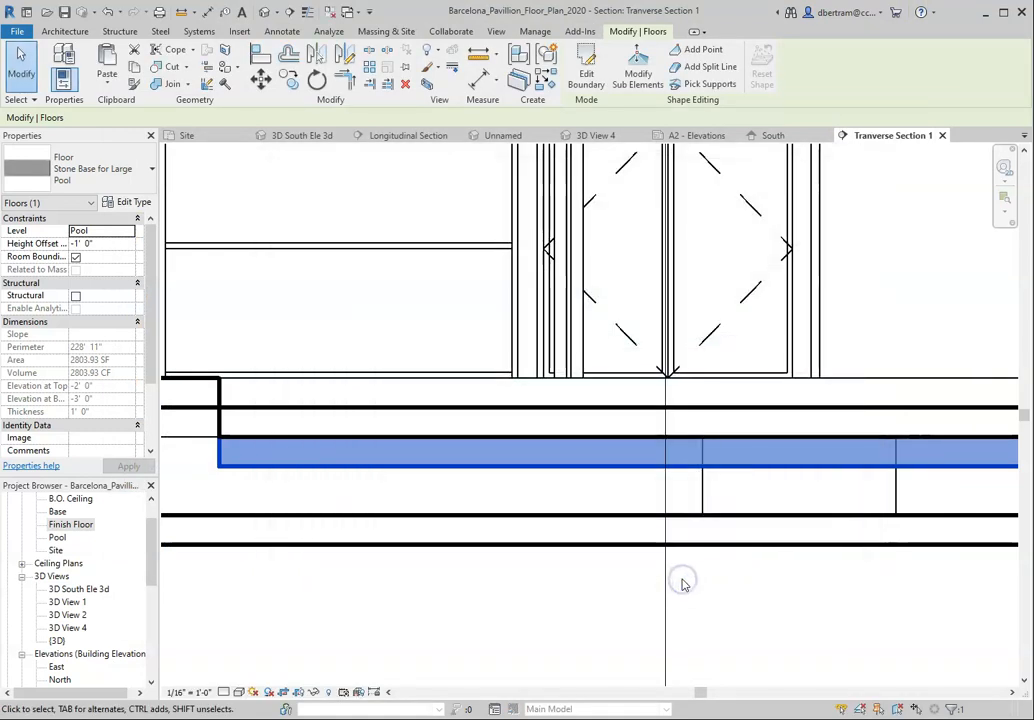
Step: Select the Large Pool Water floor above the stone base in the section view
{"action": "scroll", "coordinate": [408, 487], "scroll_direction": "down", "scroll_amount": 4}
{"action": "left_click", "coordinate": [432, 549]}
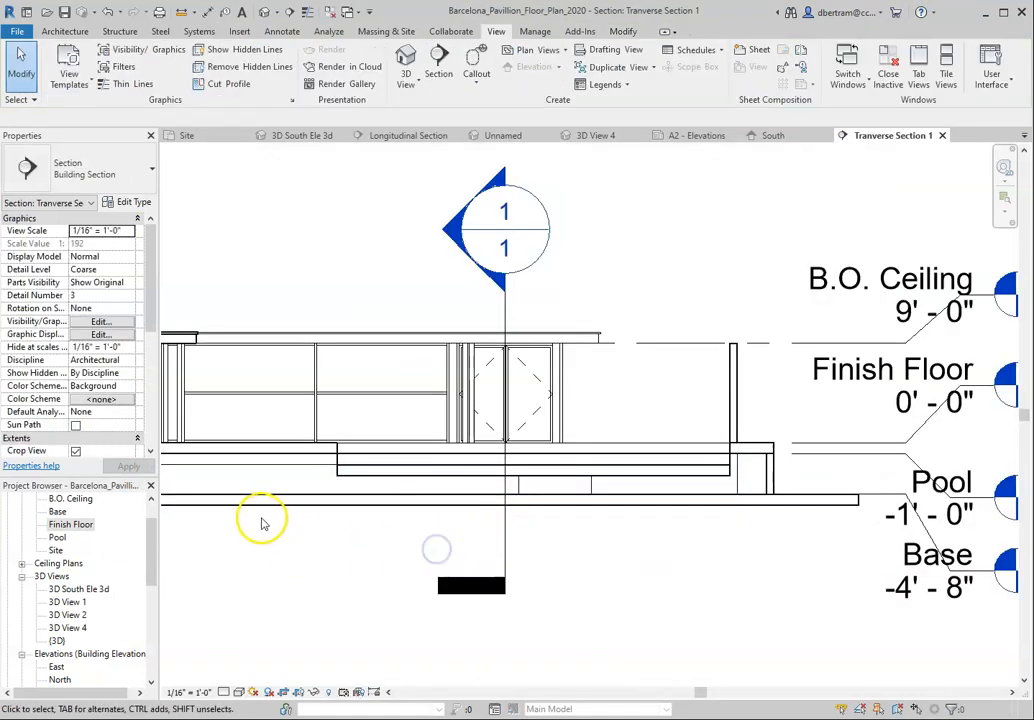
{"action": "left_click", "coordinate": [368, 462]}
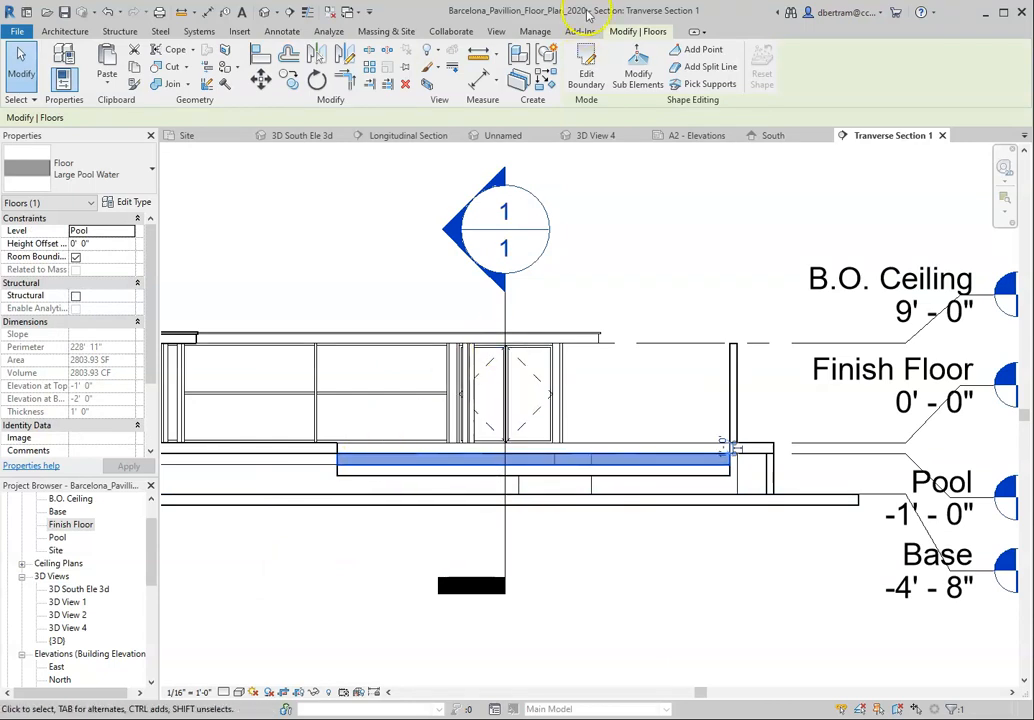
{"action": "left_click", "coordinate": [537, 31]}
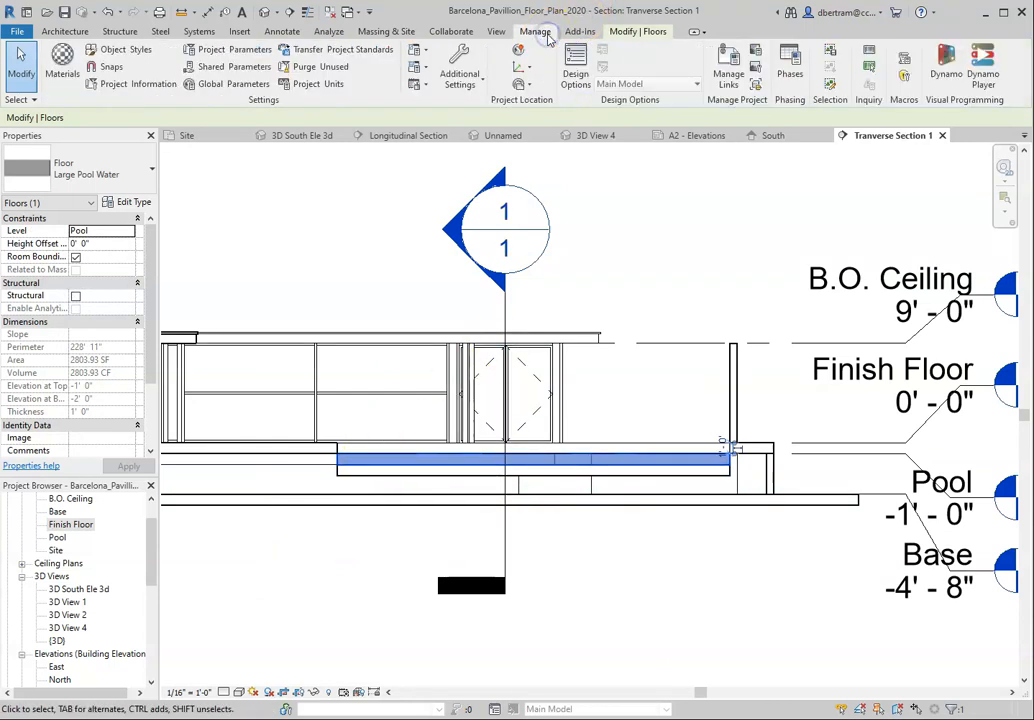
{"action": "left_click", "coordinate": [497, 33]}
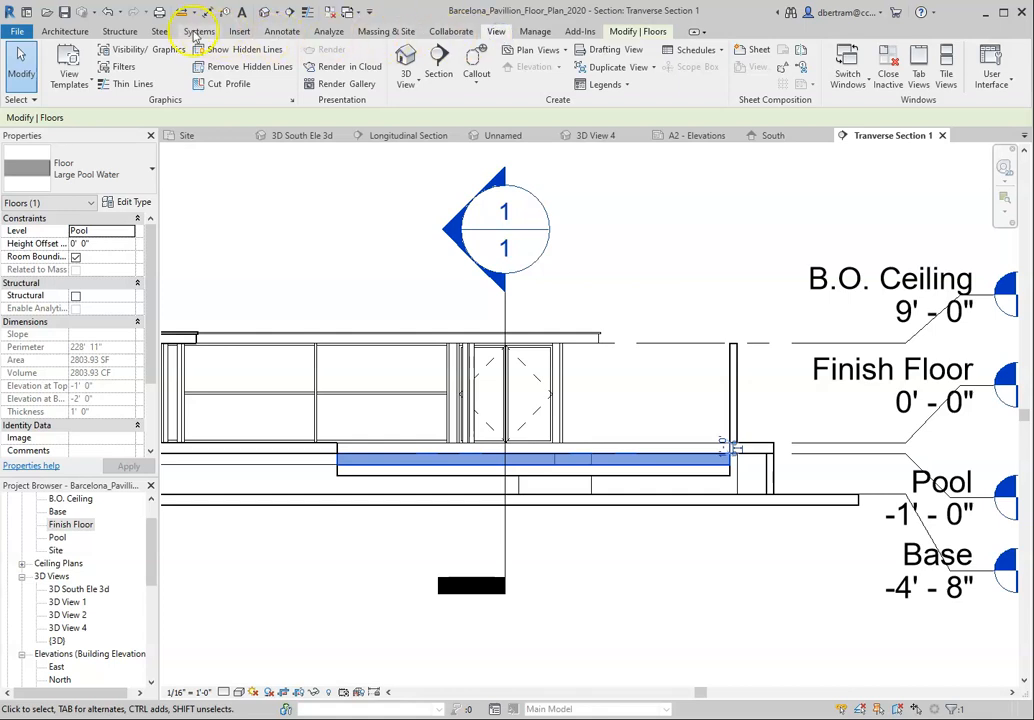
{"action": "left_click", "coordinate": [536, 33]}
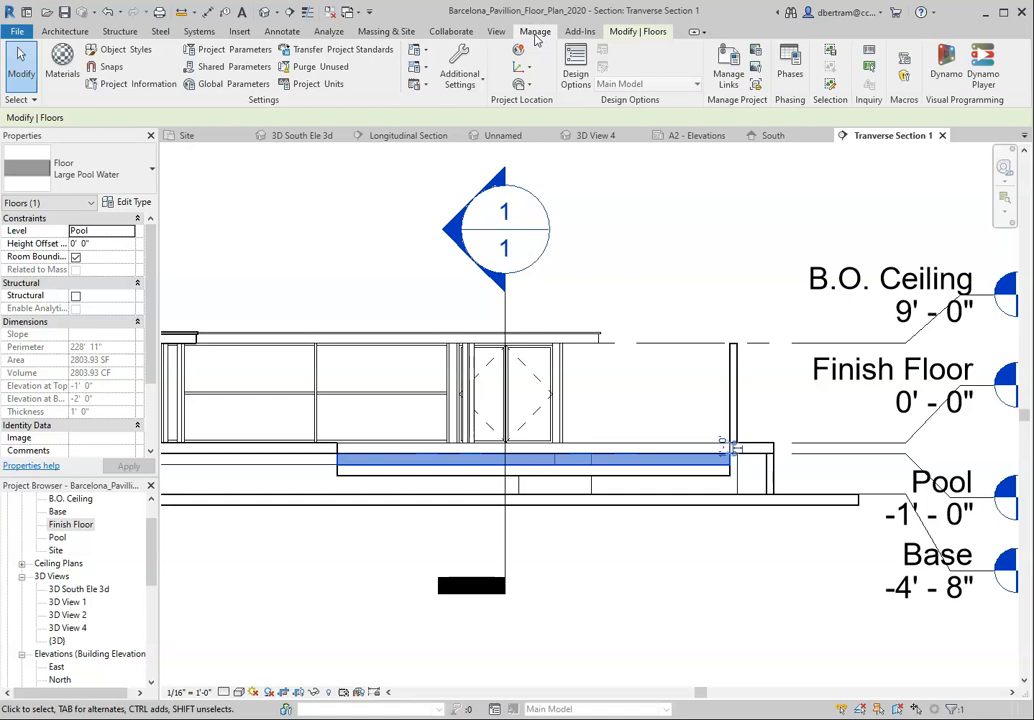
{"action": "left_click", "coordinate": [637, 31]}
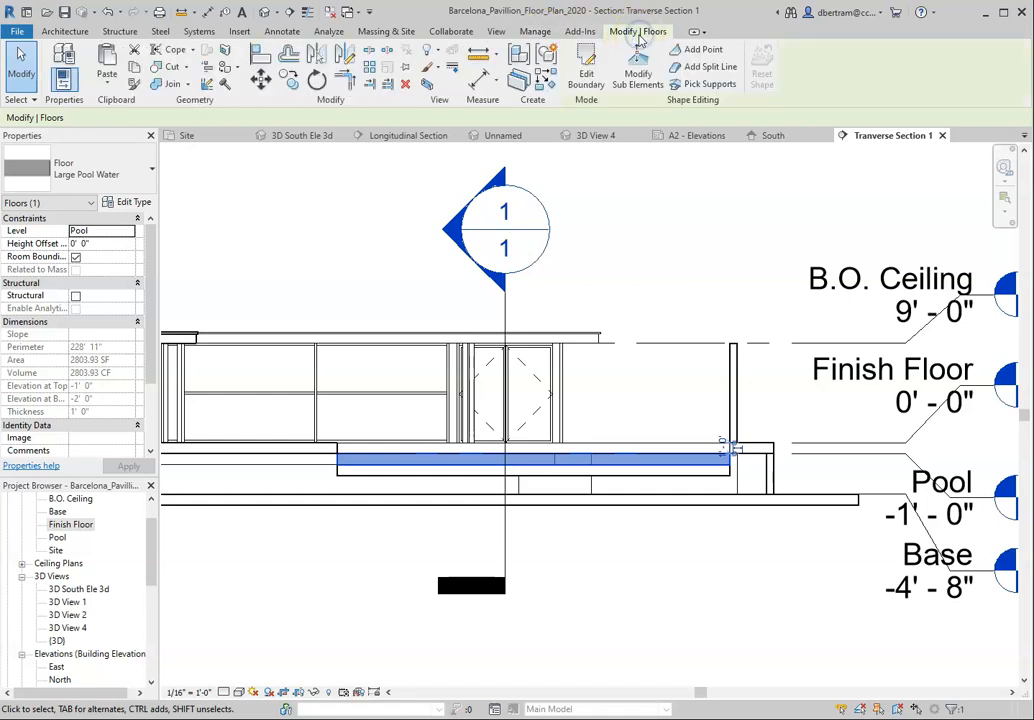
{"action": "left_click", "coordinate": [433, 67]}
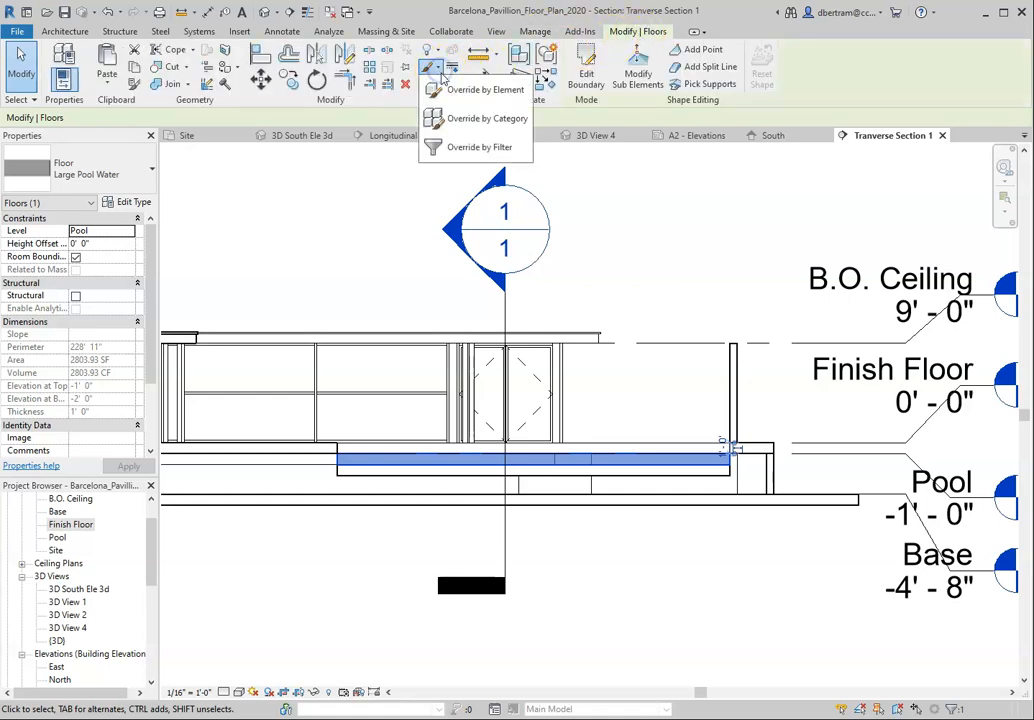
{"action": "left_click", "coordinate": [486, 118]}
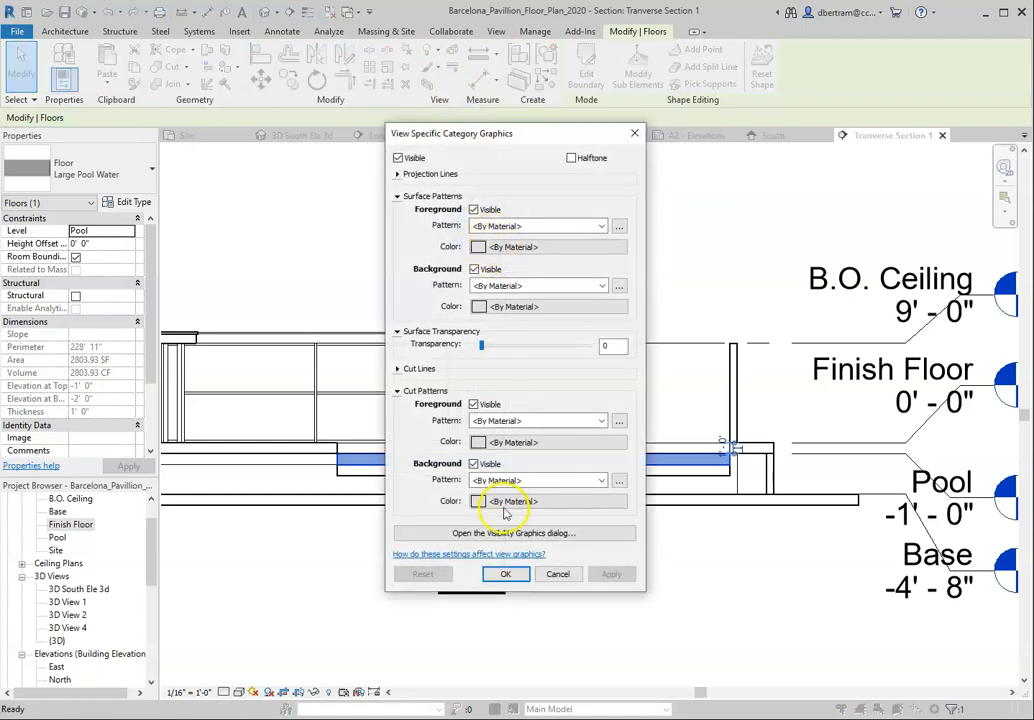
{"action": "left_click", "coordinate": [430, 532]}
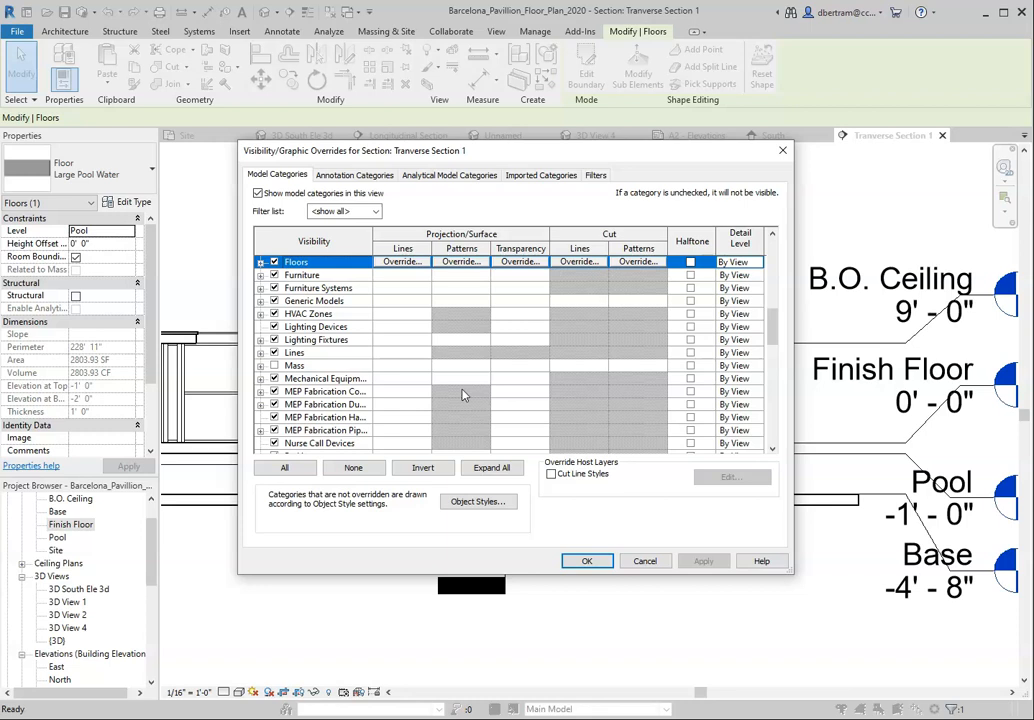
{"action": "left_click", "coordinate": [647, 561]}
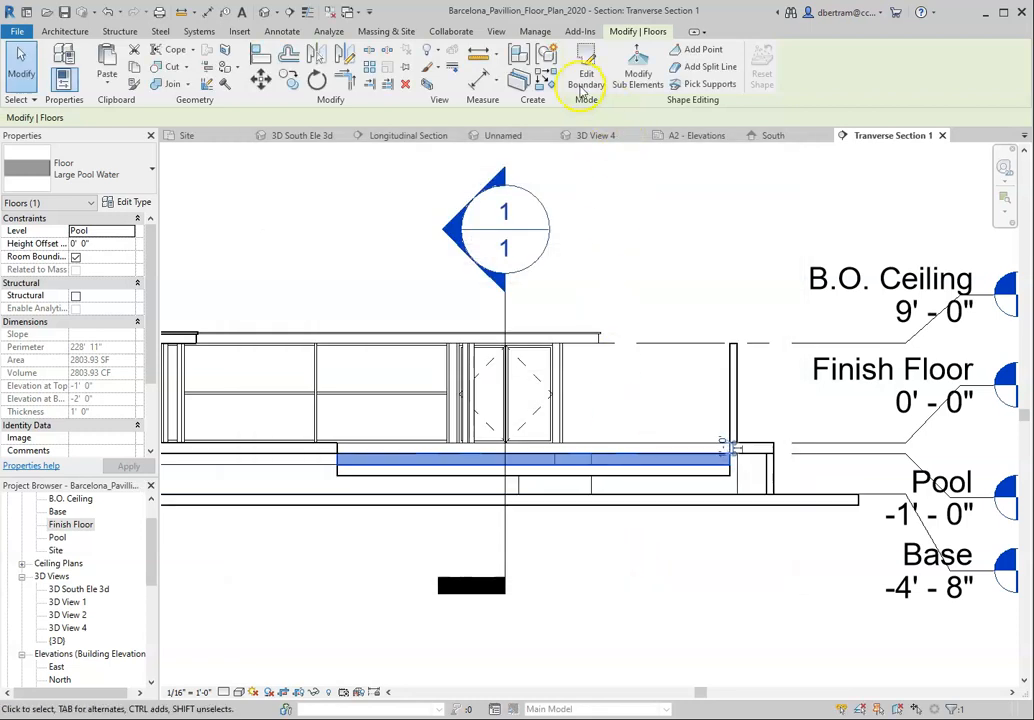
Step: Override the Large Pool Water floor's graphics by element in this section view, setting surface transparency to 50
{"action": "left_click", "coordinate": [437, 70]}
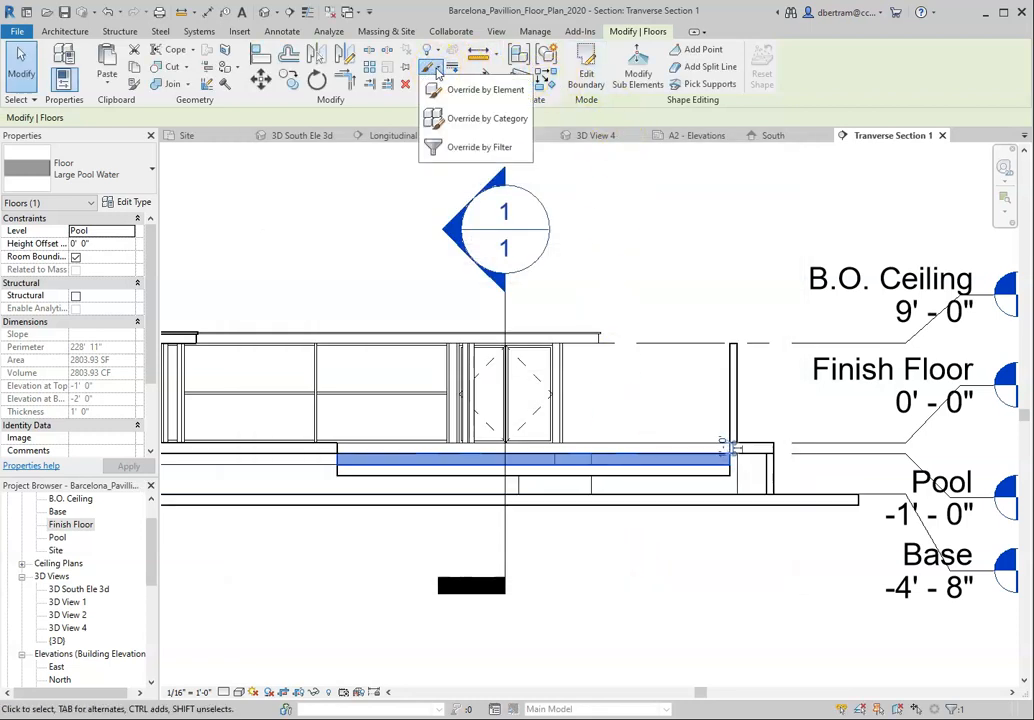
{"action": "left_click", "coordinate": [482, 89]}
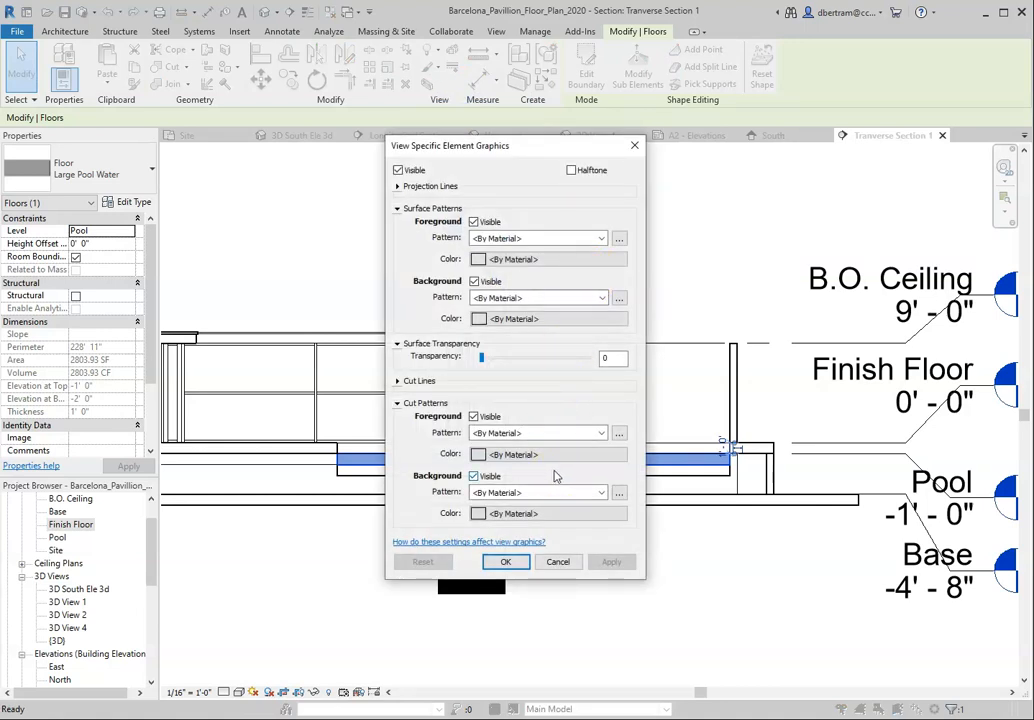
{"action": "left_click", "coordinate": [481, 358]}
{"action": "left_click_drag", "start_coordinate": [481, 362], "coordinate": [538, 367]}
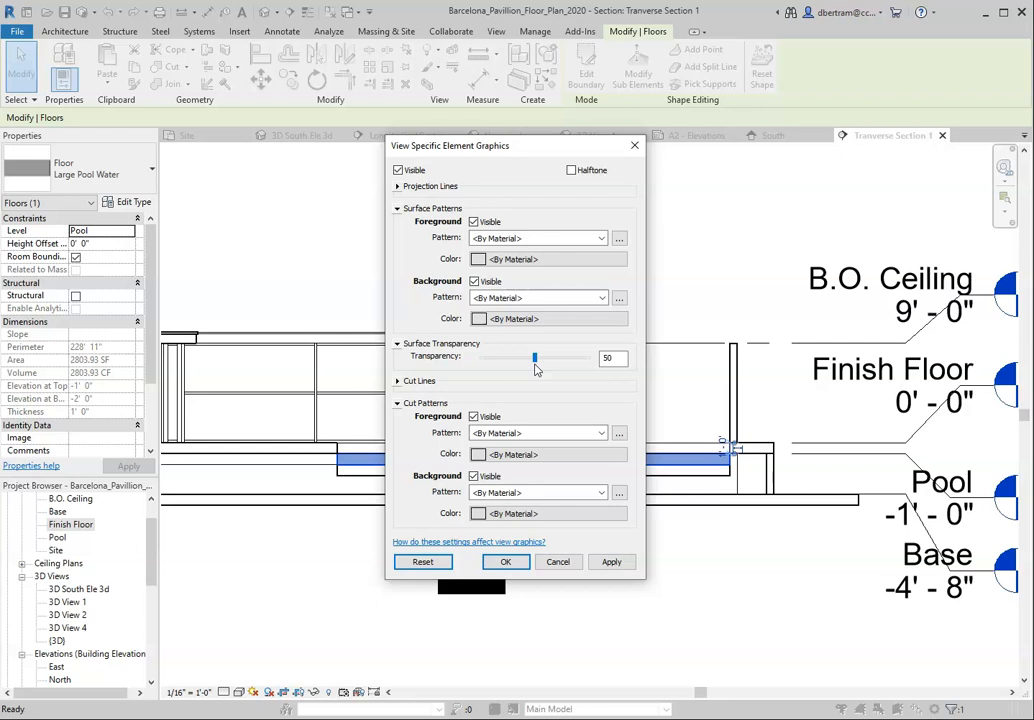
{"action": "left_click", "coordinate": [503, 562]}
{"action": "left_click", "coordinate": [528, 561]}
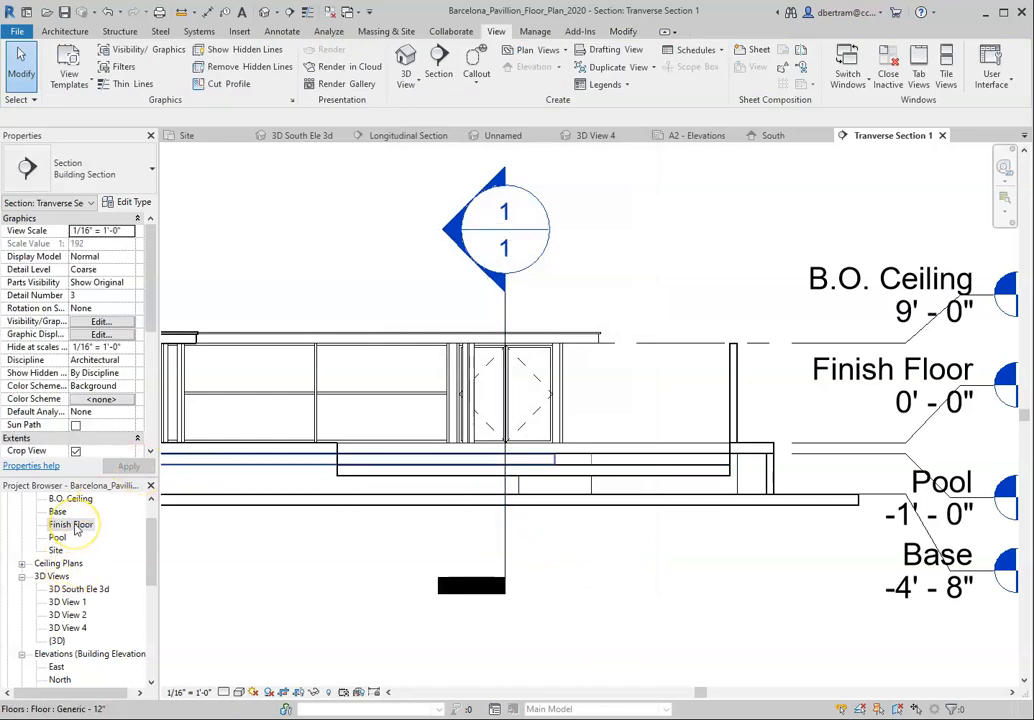
Step: Look through the saved 3D views and end on 3D View 4, facing the large pool
{"action": "double_click", "coordinate": [79, 590]}
{"action": "double_click", "coordinate": [76, 602]}
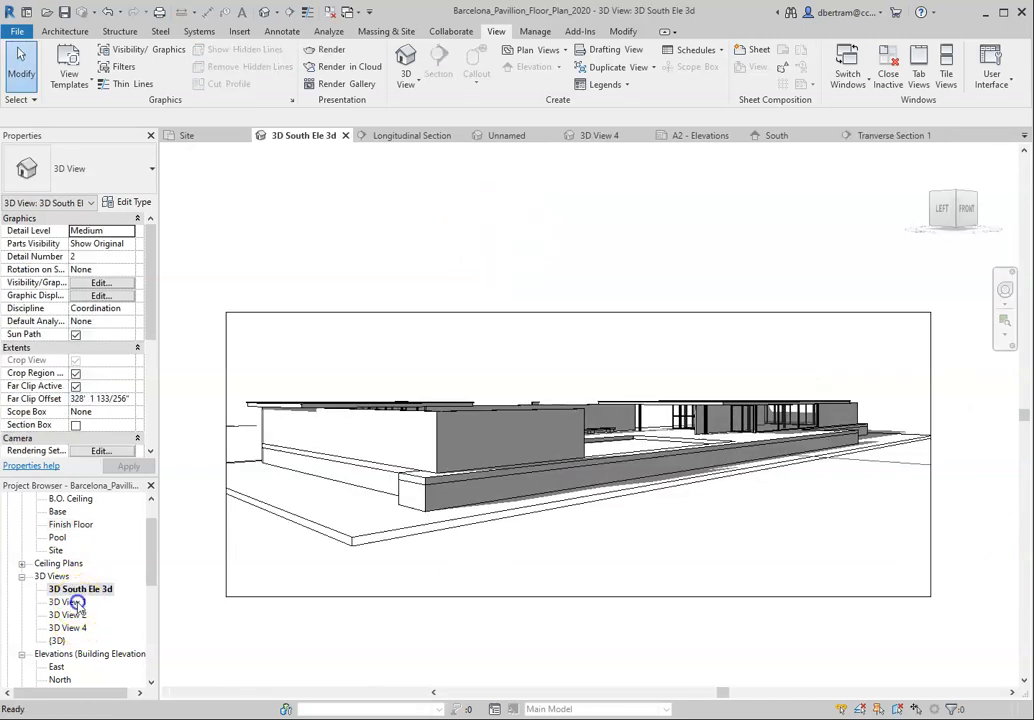
{"action": "double_click", "coordinate": [70, 615]}
{"action": "double_click", "coordinate": [72, 628]}
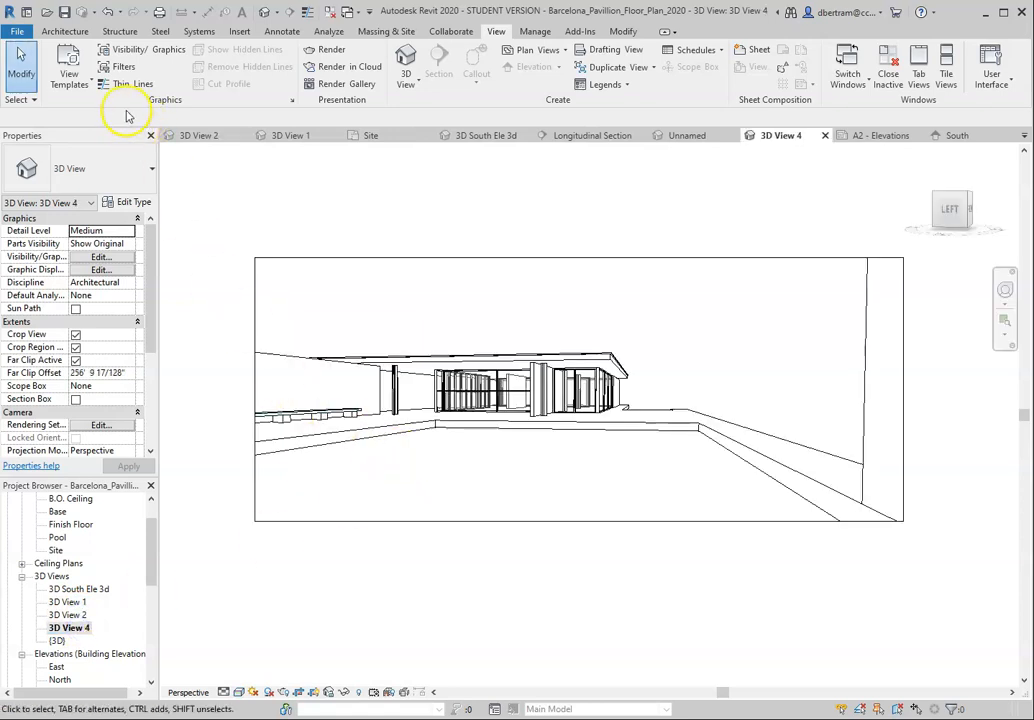
Step: Render 3D View 4 at High quality with a printer resolution of 150 DPI, keeping the existing sun settings
{"action": "left_click", "coordinate": [335, 49]}
{"action": "left_click", "coordinate": [172, 116]}
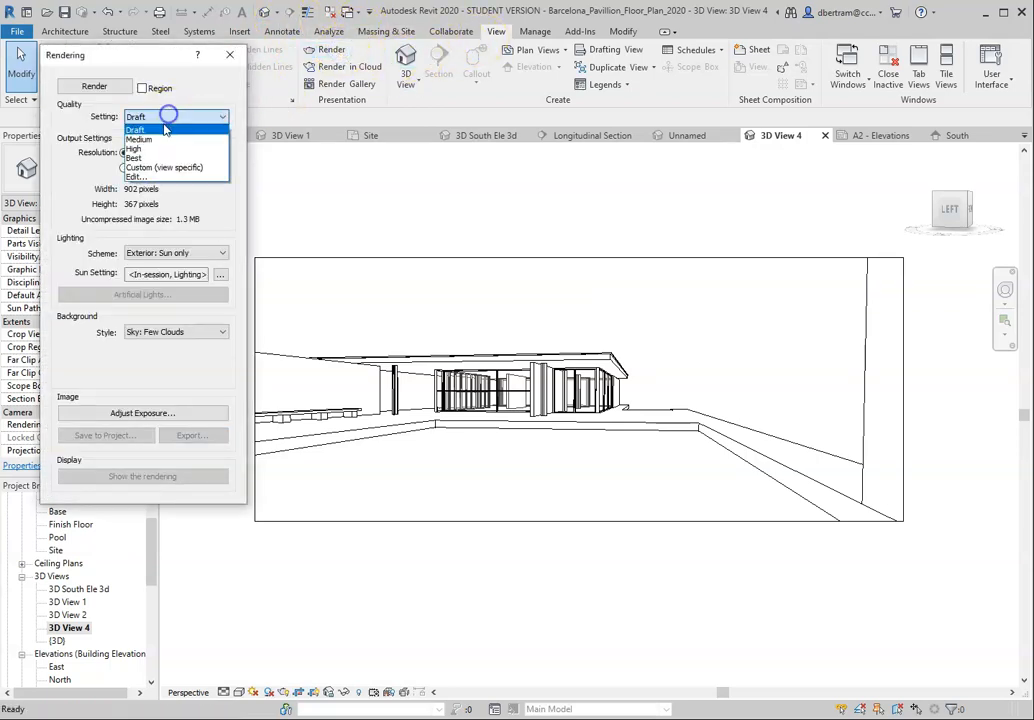
{"action": "left_click", "coordinate": [140, 143]}
{"action": "left_click", "coordinate": [125, 168]}
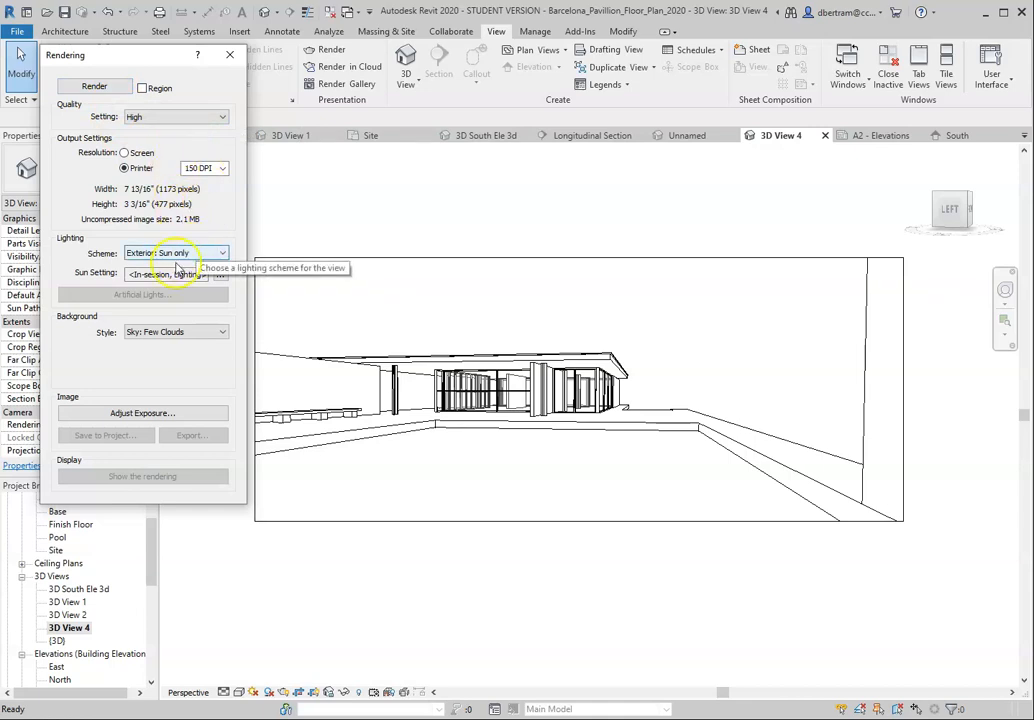
{"action": "left_click", "coordinate": [221, 279]}
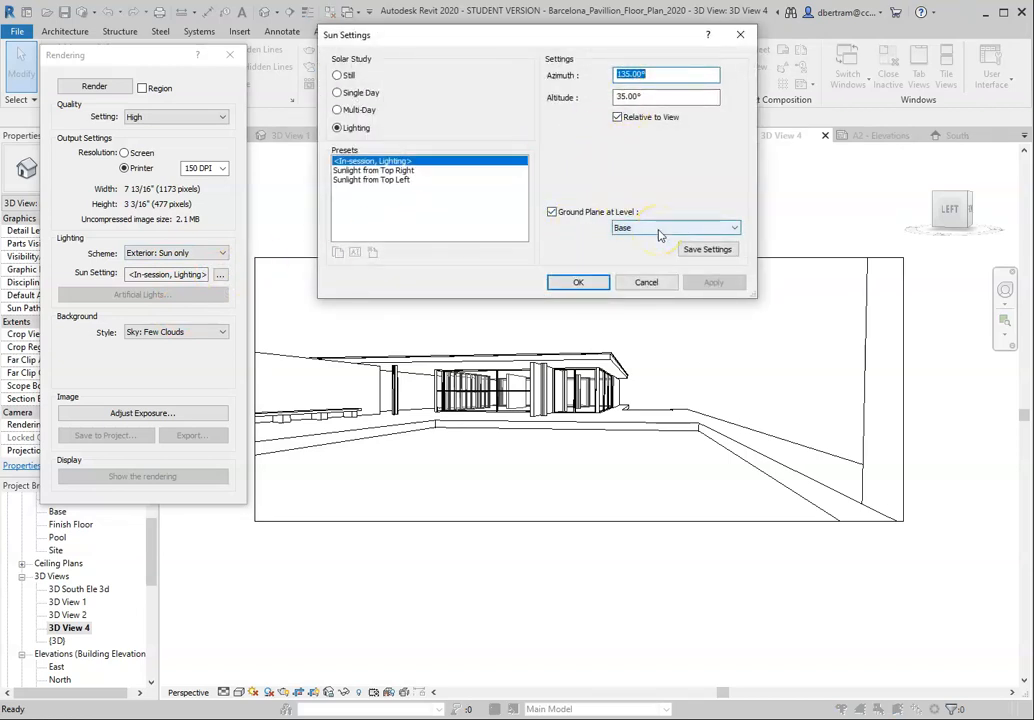
{"action": "left_click", "coordinate": [645, 283]}
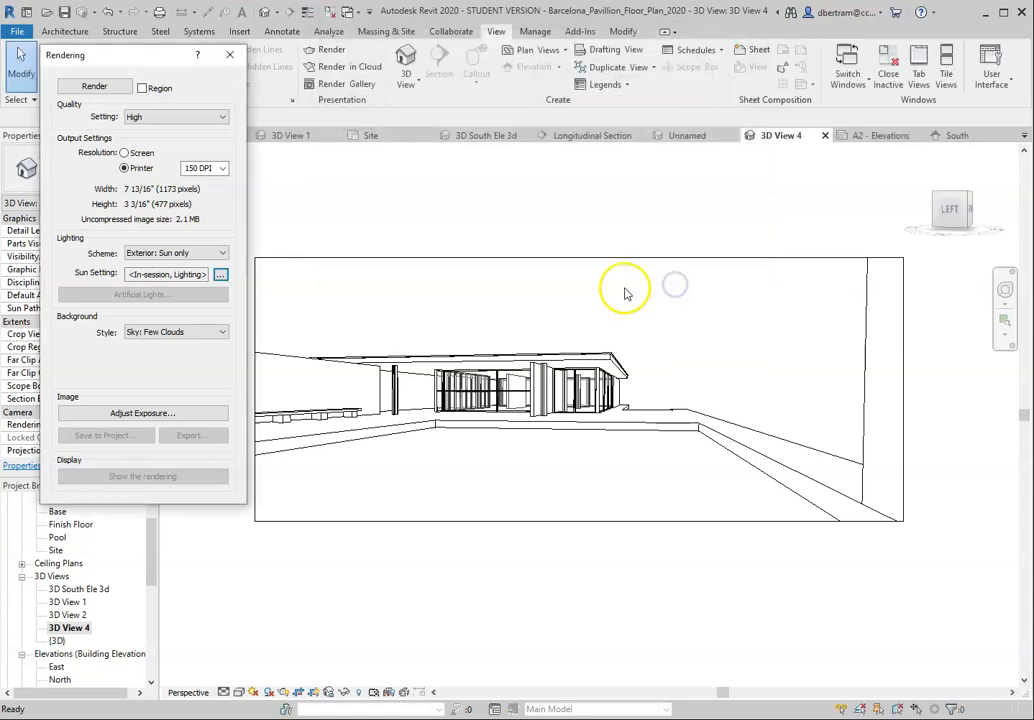
{"action": "left_click", "coordinate": [94, 87]}
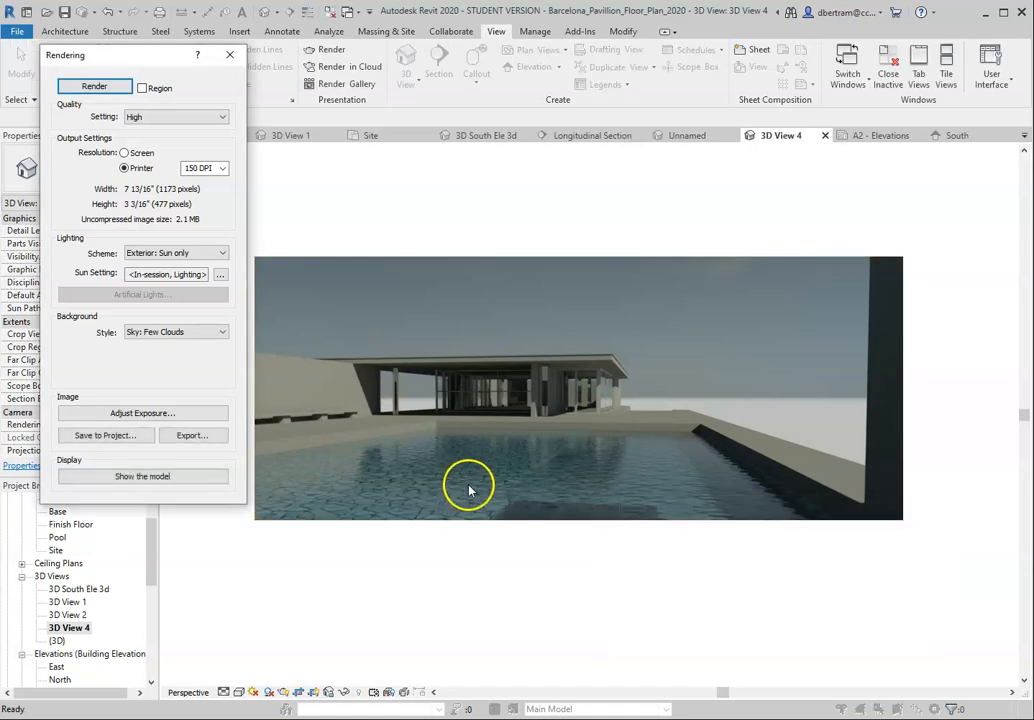
Step: Examine the pool's water surface and stone base in the rendered image, then leave the rendering and return to the model
{"action": "scroll", "coordinate": [538, 490], "scroll_direction": "up", "scroll_amount": 3}
{"action": "scroll", "coordinate": [538, 487], "scroll_direction": "up", "scroll_amount": 3}
{"action": "scroll", "coordinate": [792, 542], "scroll_direction": "down", "scroll_amount": 3}
{"action": "scroll", "coordinate": [376, 542], "scroll_direction": "down", "scroll_amount": 2}
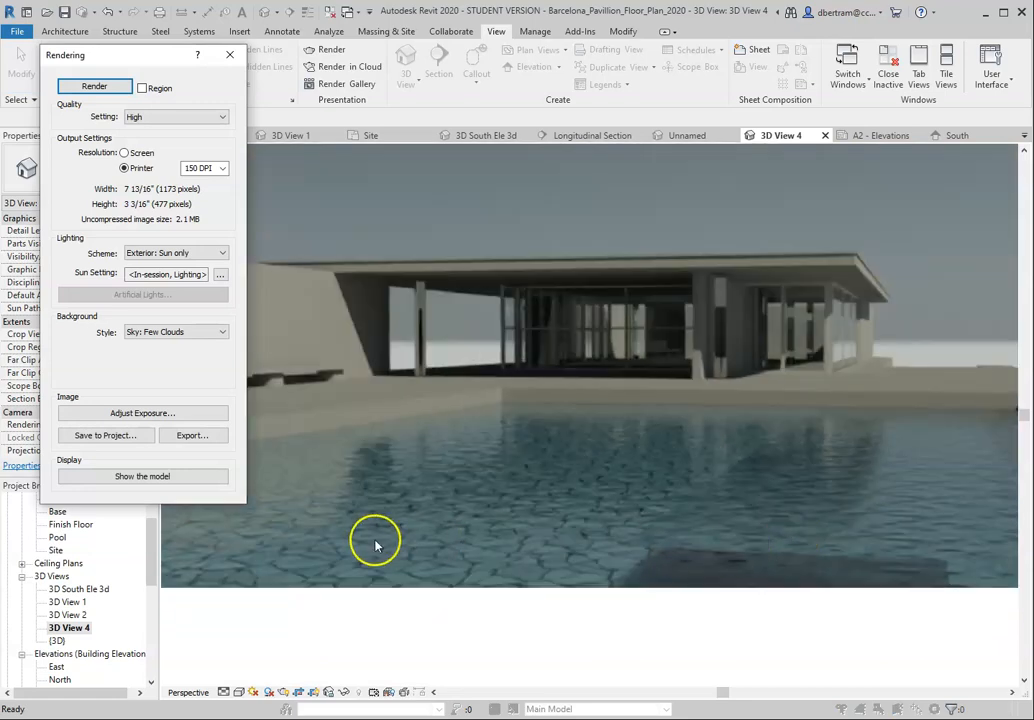
{"action": "scroll", "coordinate": [383, 560], "scroll_direction": "up", "scroll_amount": 3}
{"action": "scroll", "coordinate": [582, 549], "scroll_direction": "down", "scroll_amount": 2}
{"action": "scroll", "coordinate": [480, 515], "scroll_direction": "down", "scroll_amount": 2}
{"action": "scroll", "coordinate": [792, 524], "scroll_direction": "up", "scroll_amount": 2}
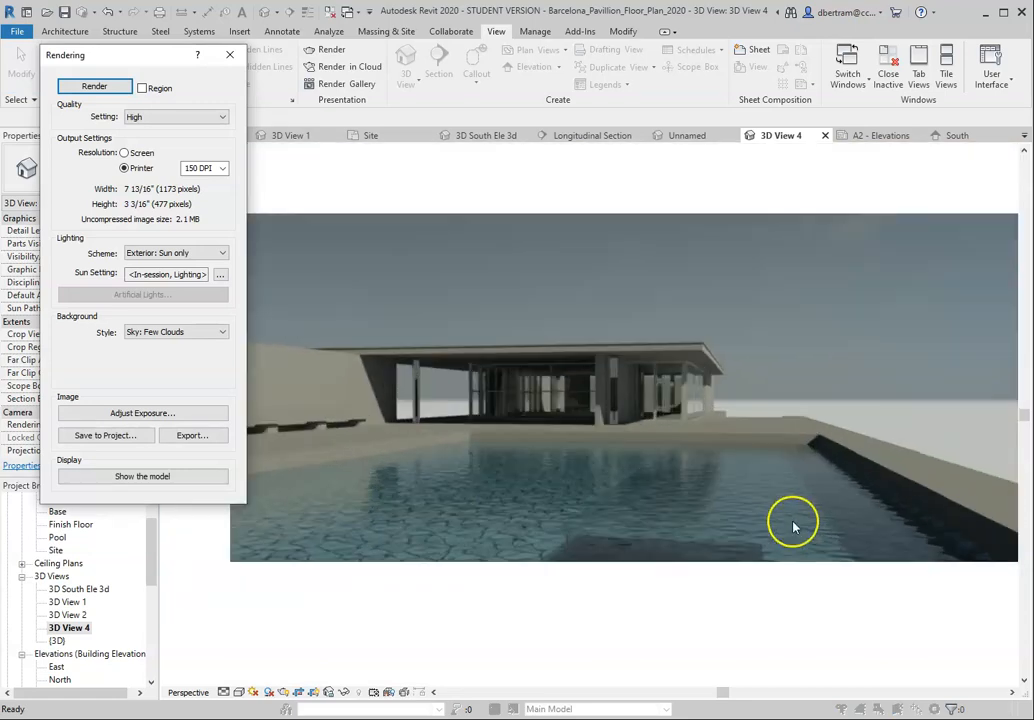
{"action": "scroll", "coordinate": [651, 575], "scroll_direction": "down", "scroll_amount": 2}
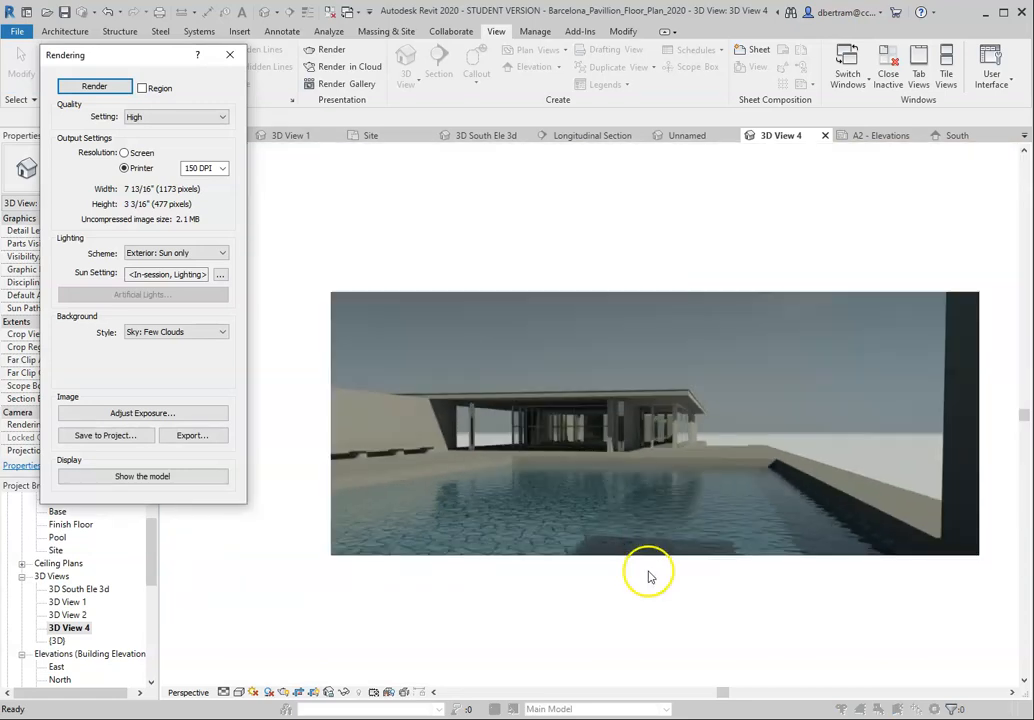
{"action": "scroll", "coordinate": [658, 596], "scroll_direction": "up", "scroll_amount": 1}
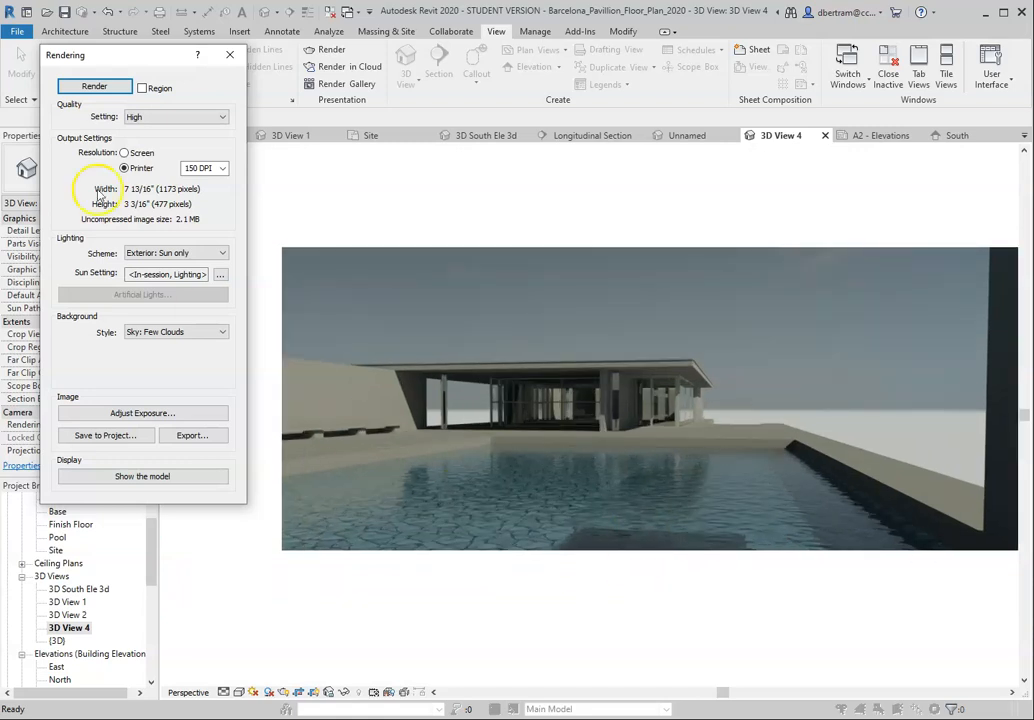
{"action": "left_click", "coordinate": [230, 55]}
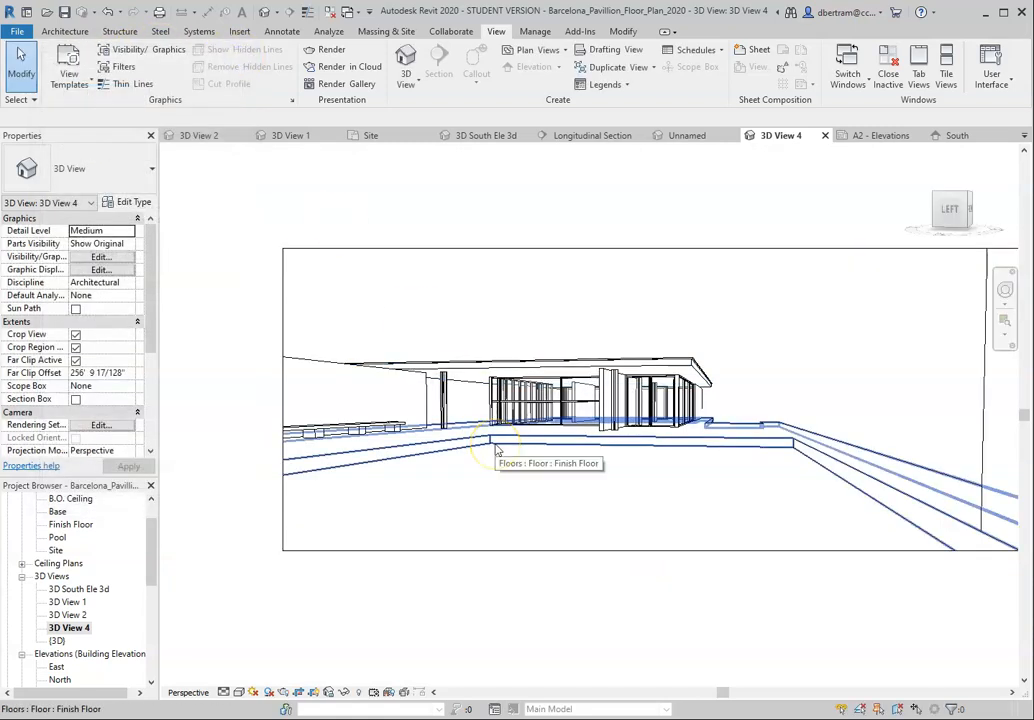